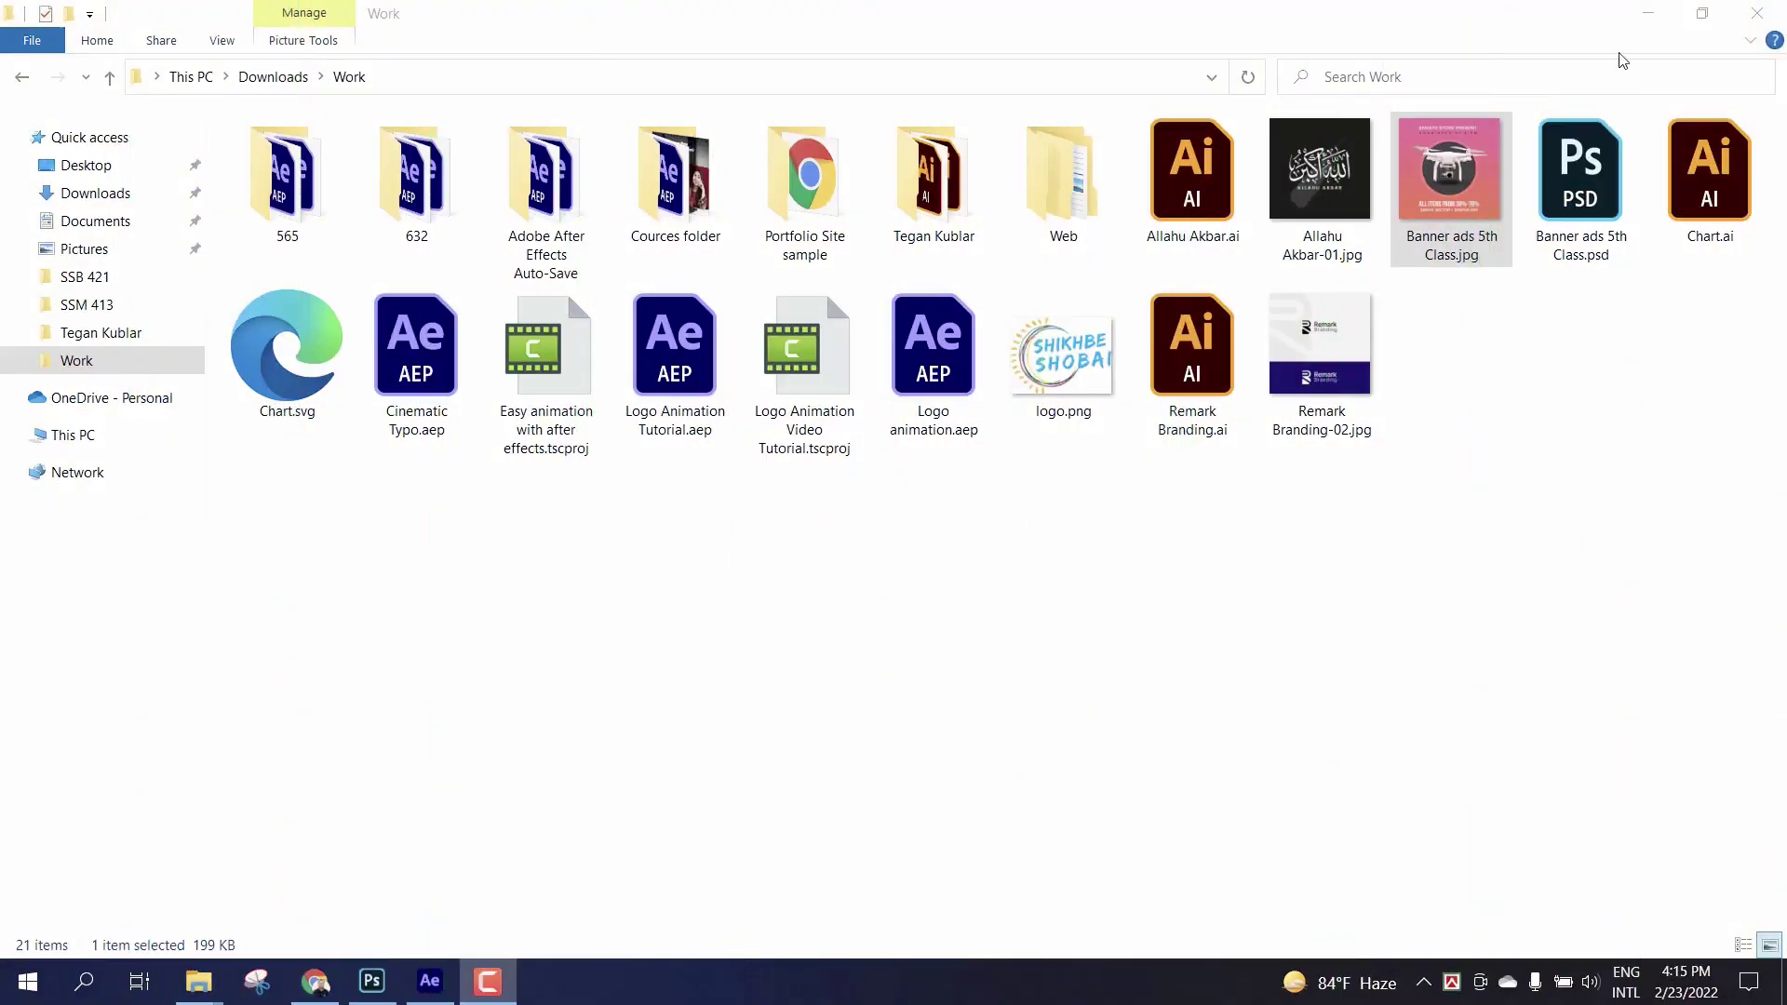
Step: Open Banner ads 5th Class.jpg from Downloads > Work in Photos
double_click(1456, 186)
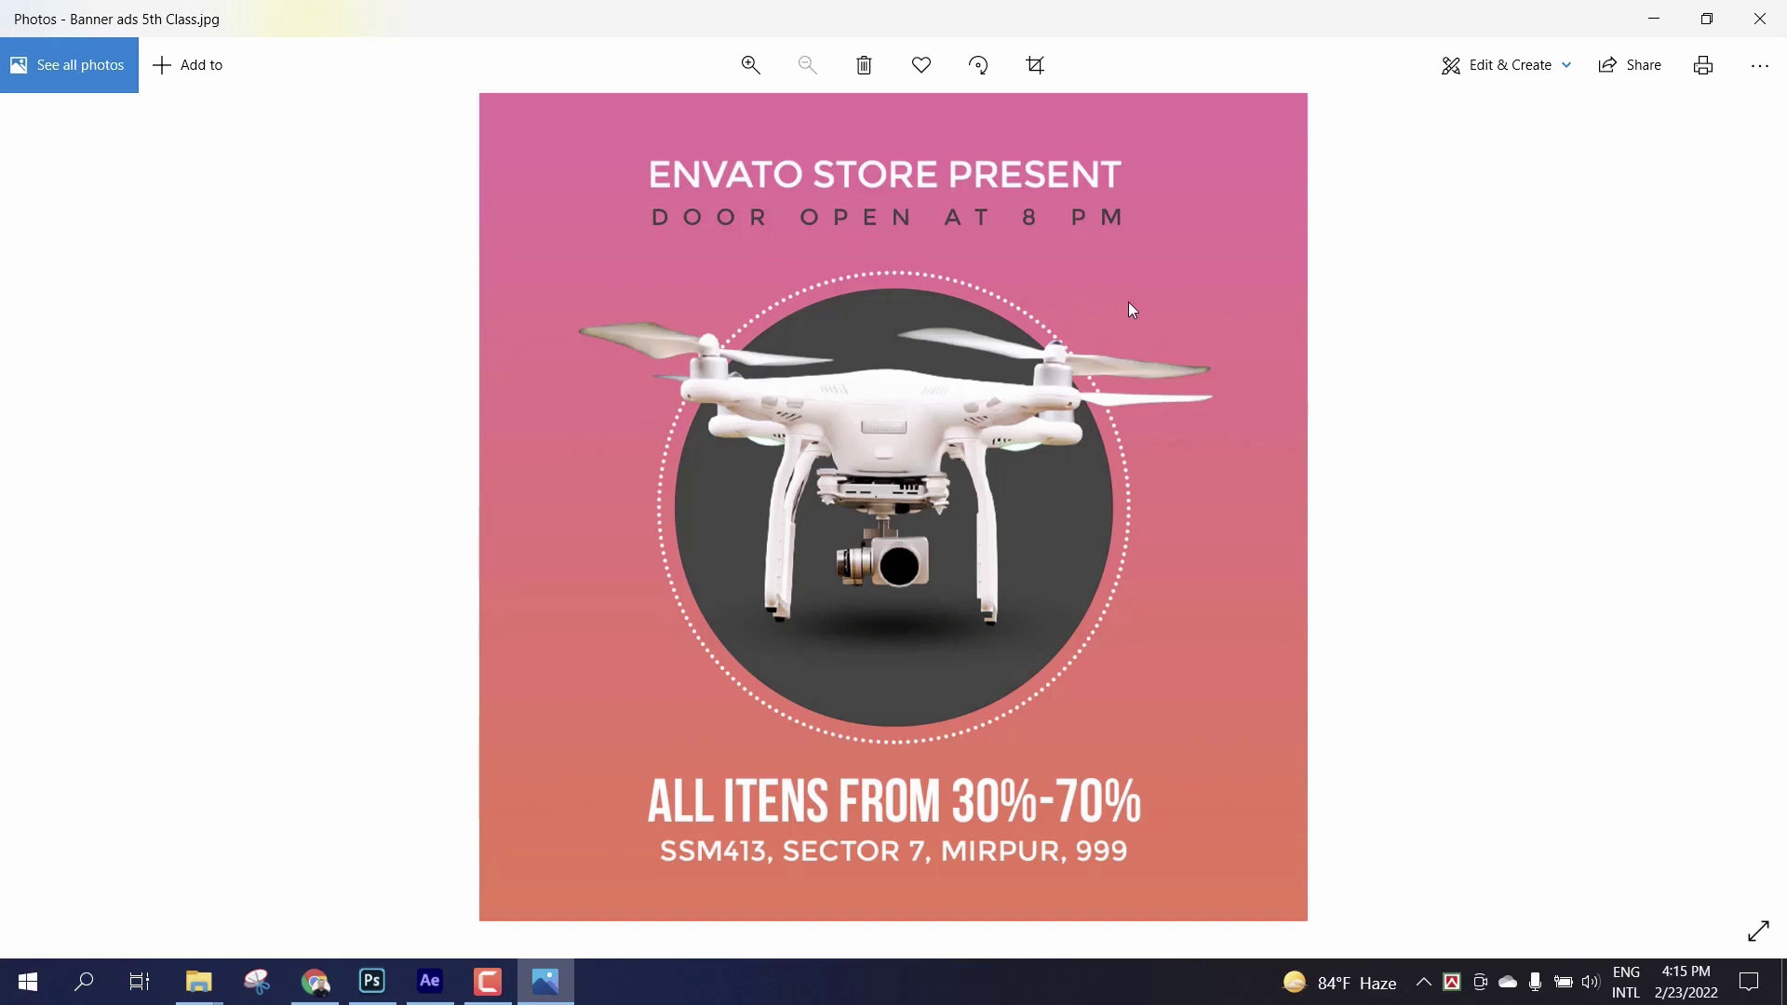
Step: Close the drone sale banner image in Photos after viewing it
left_click(1759, 18)
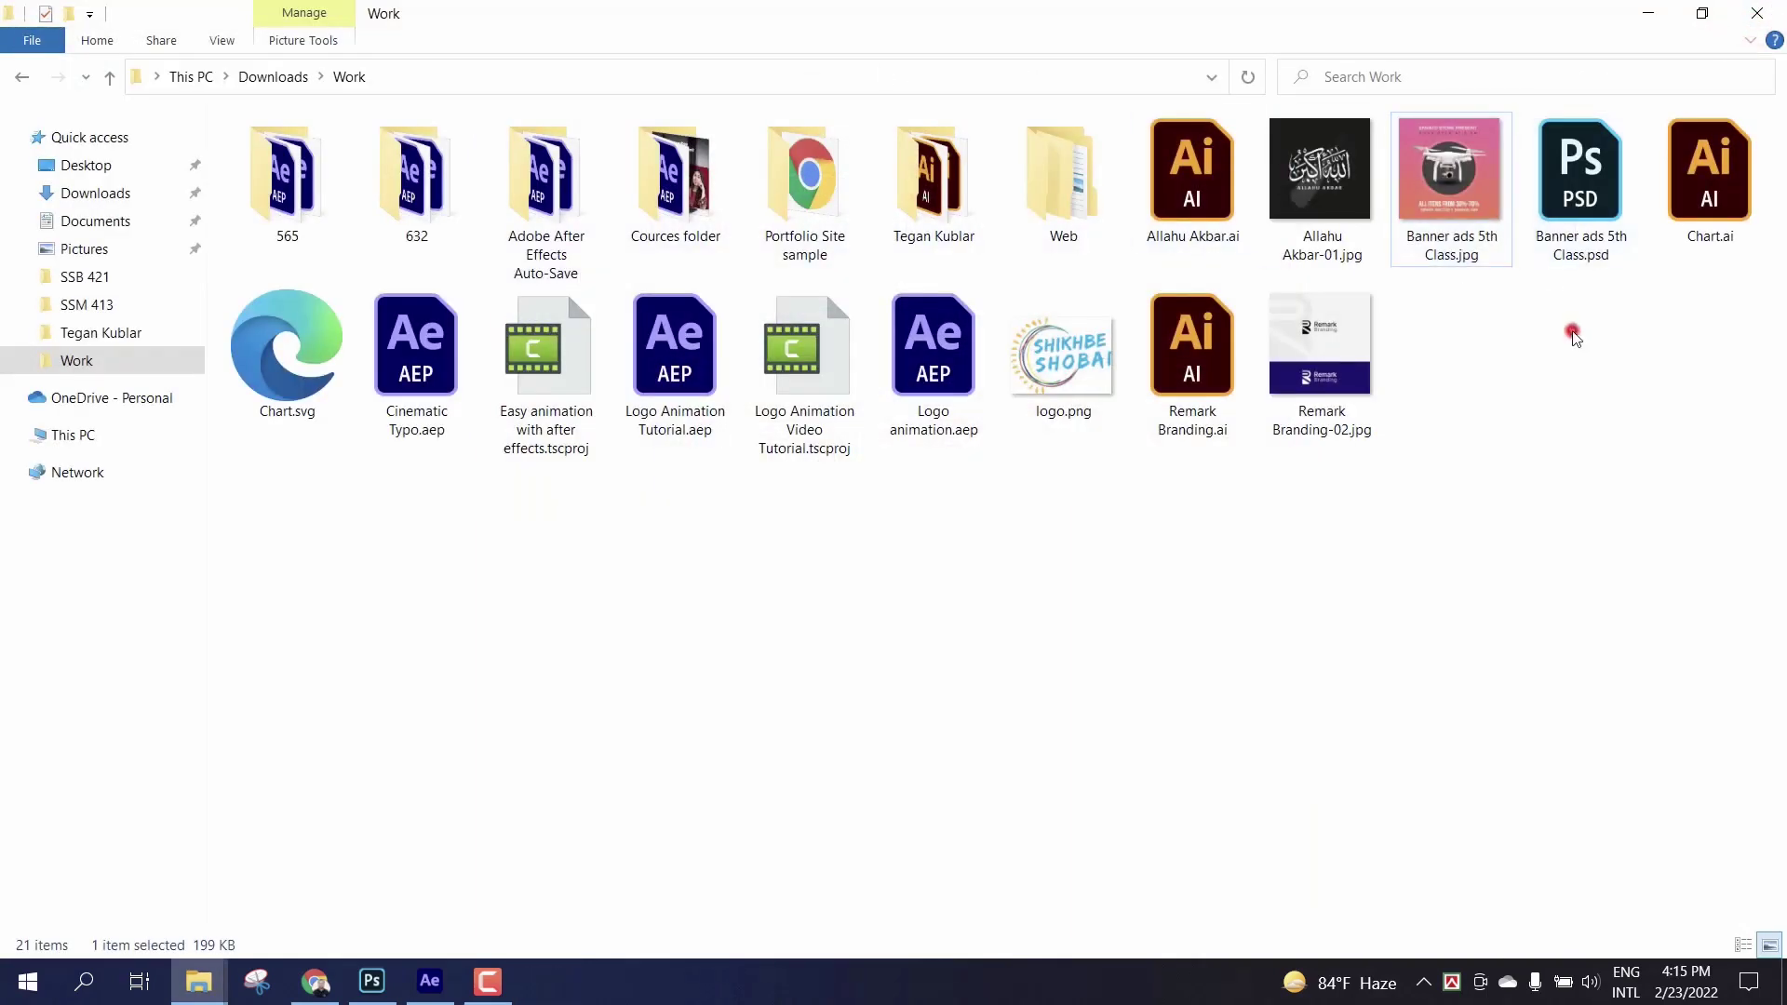
Step: Open Banner ads 5th Class.psd in Photoshop and scroll through its layers
double_click(1580, 177)
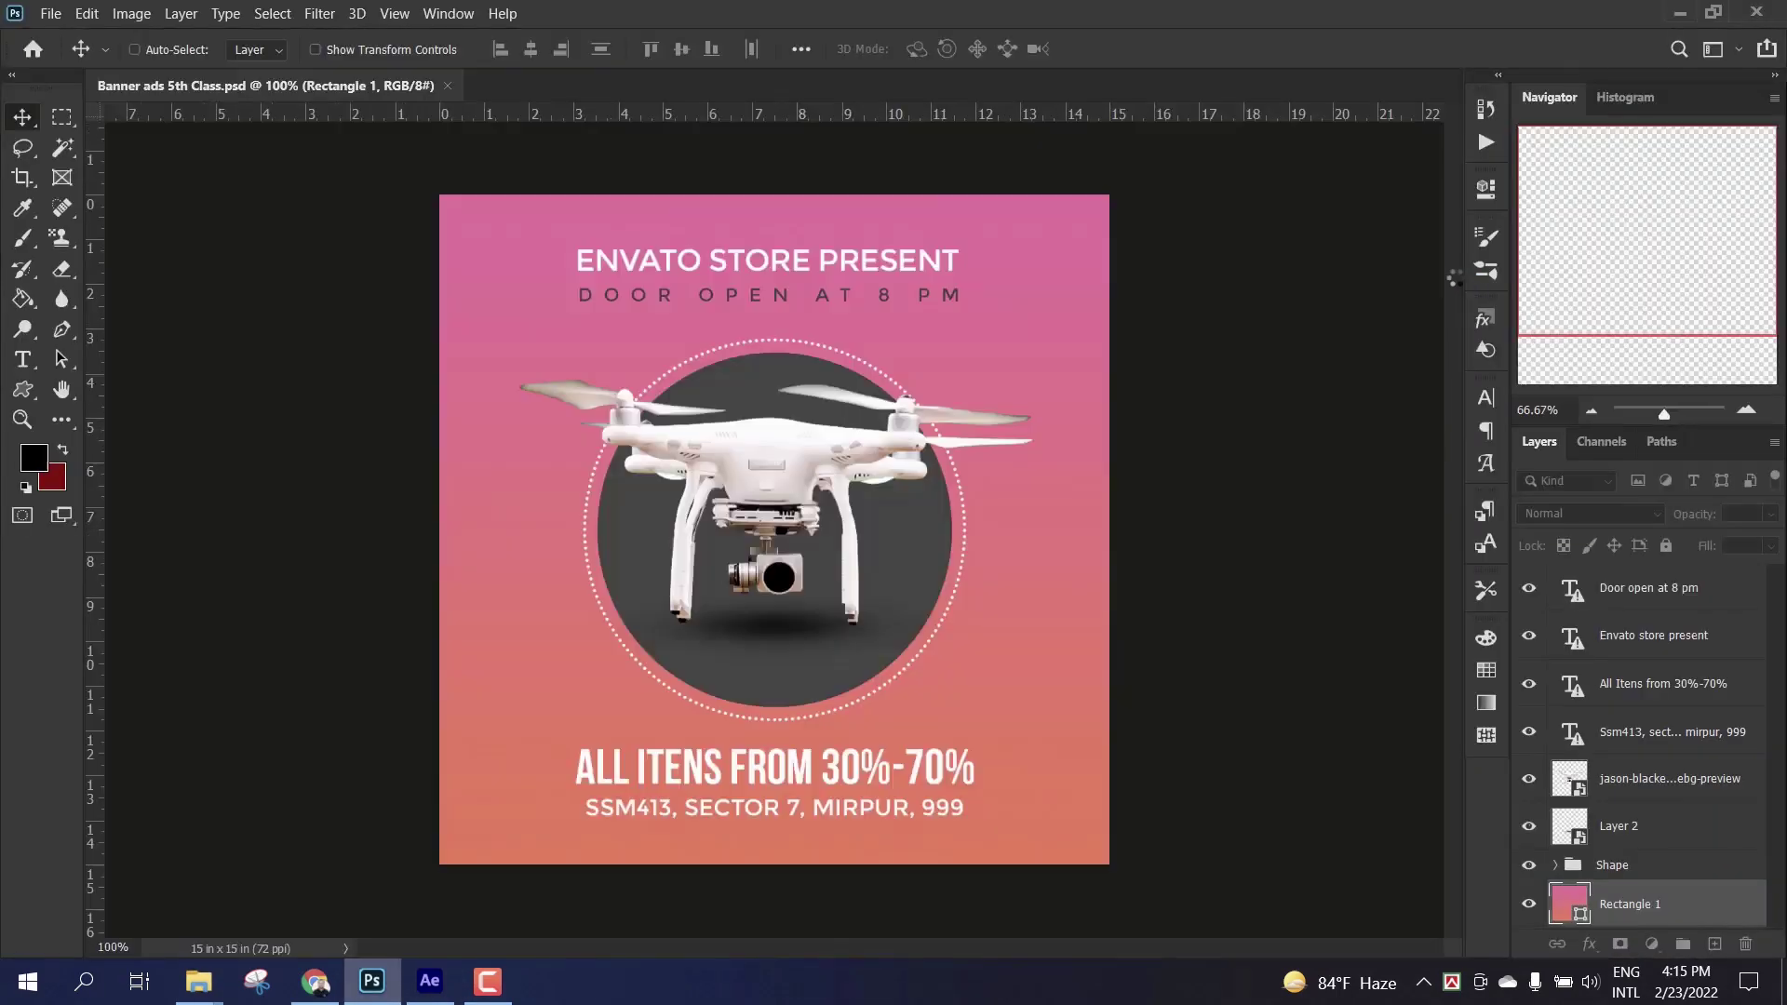
scroll(1716, 630, "down", 1)
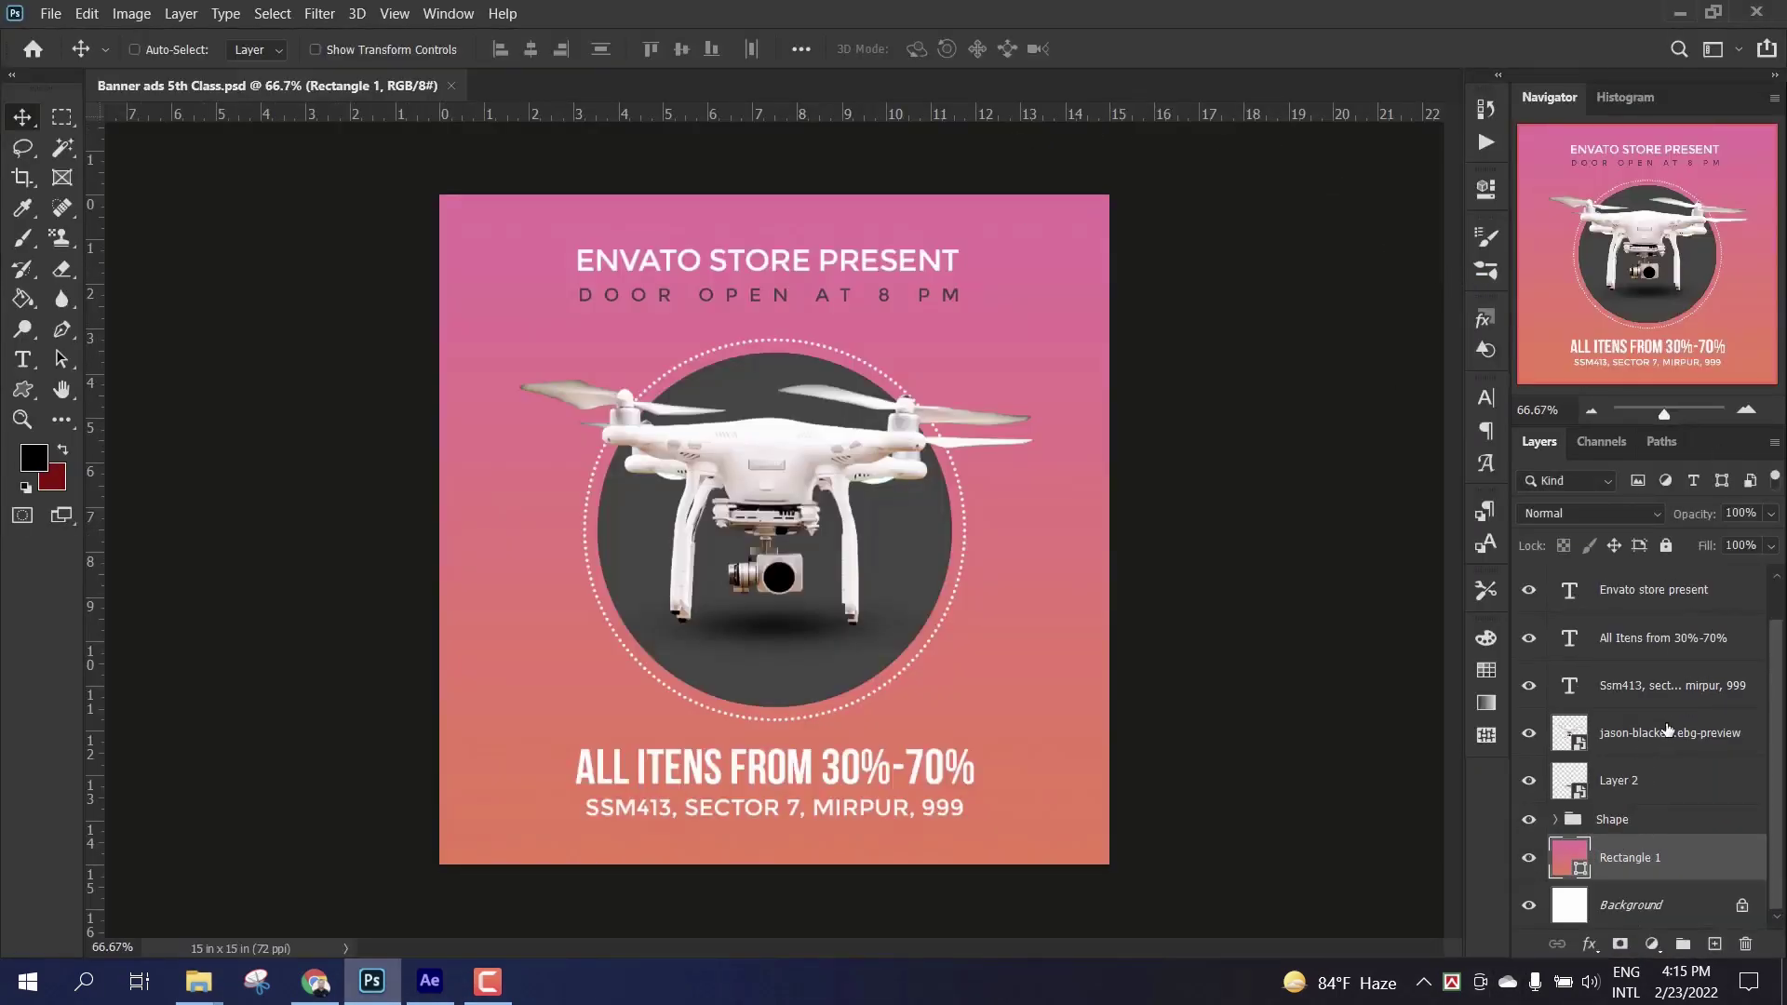
scroll(1666, 730, "up", 1)
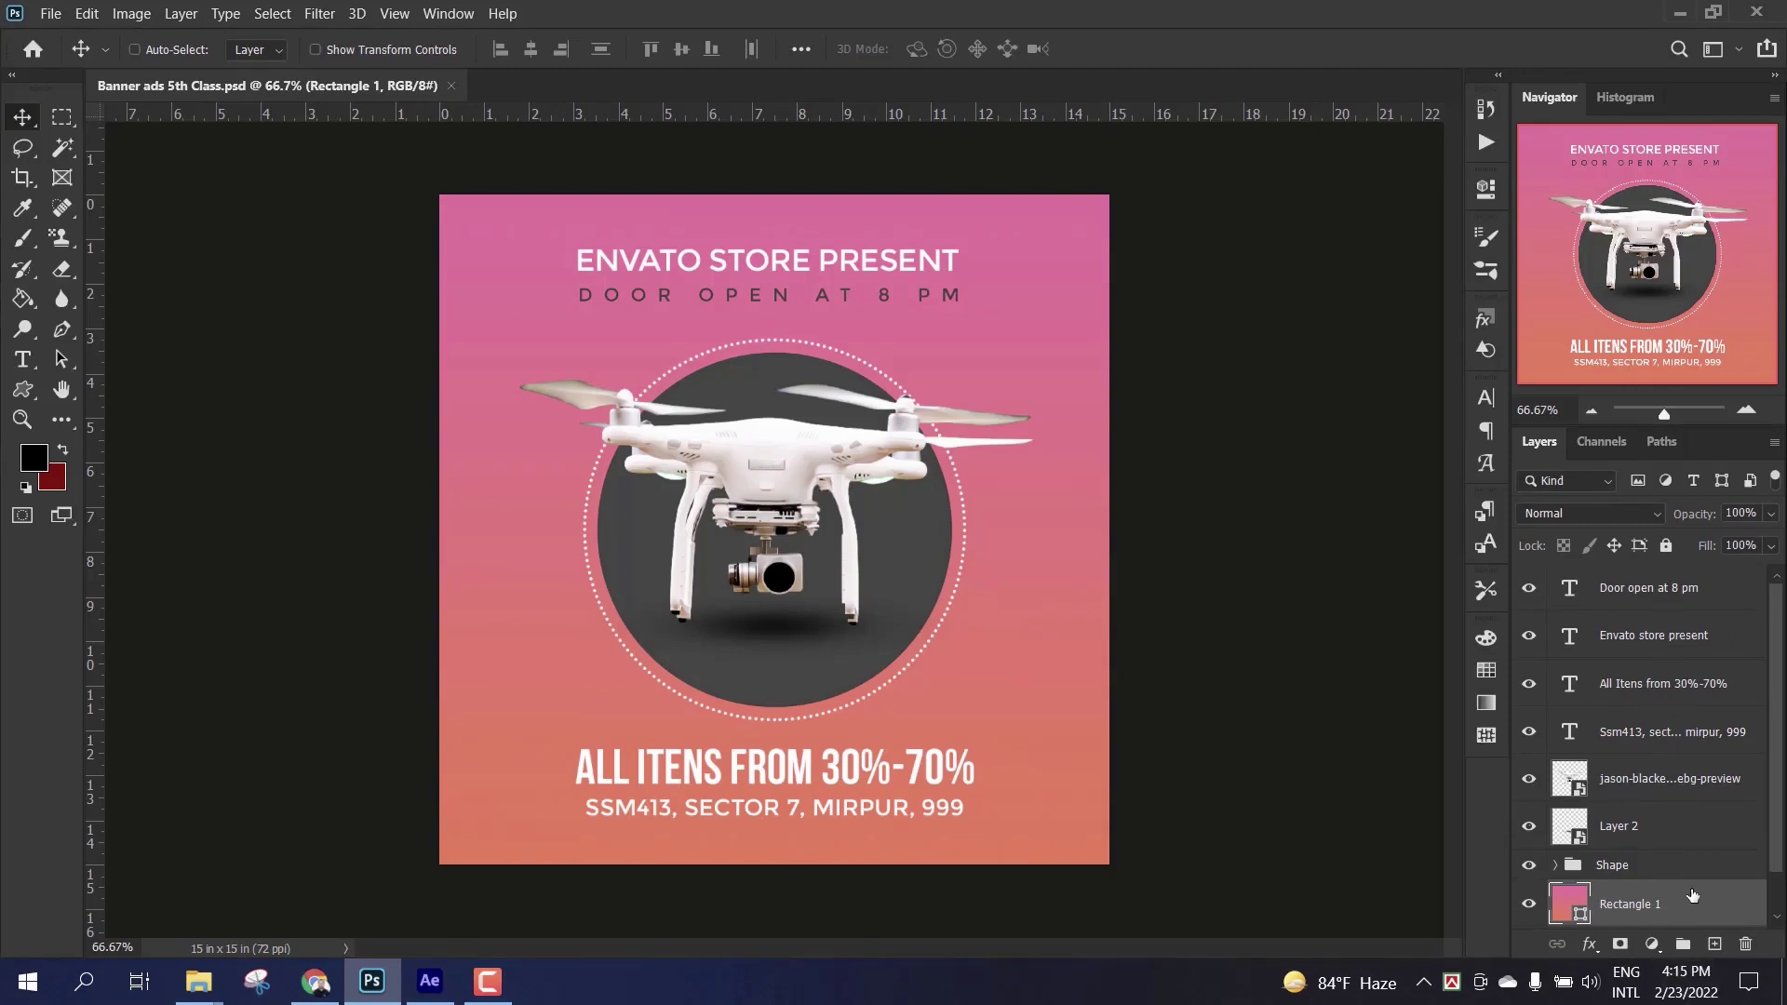
scroll(1692, 670, "down", 1)
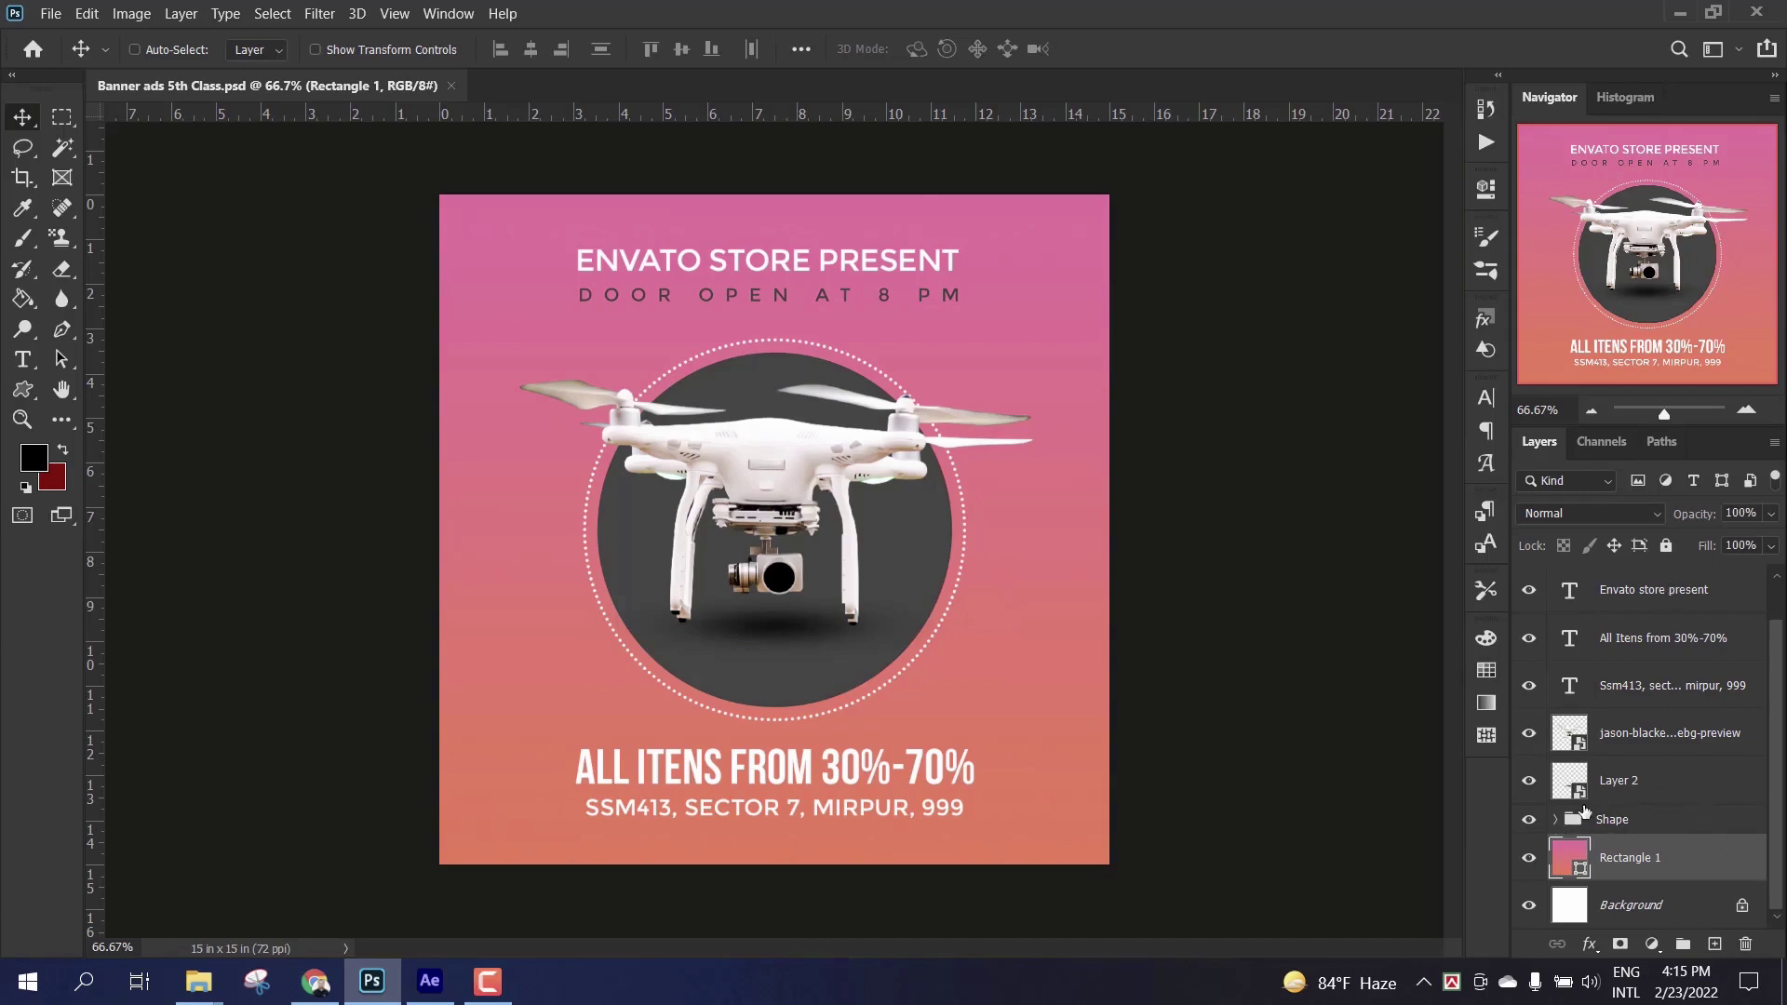
Step: Toggle the Shape group's dark circle off and on, then switch to After Effects
left_click(1528, 823)
left_click(1528, 823)
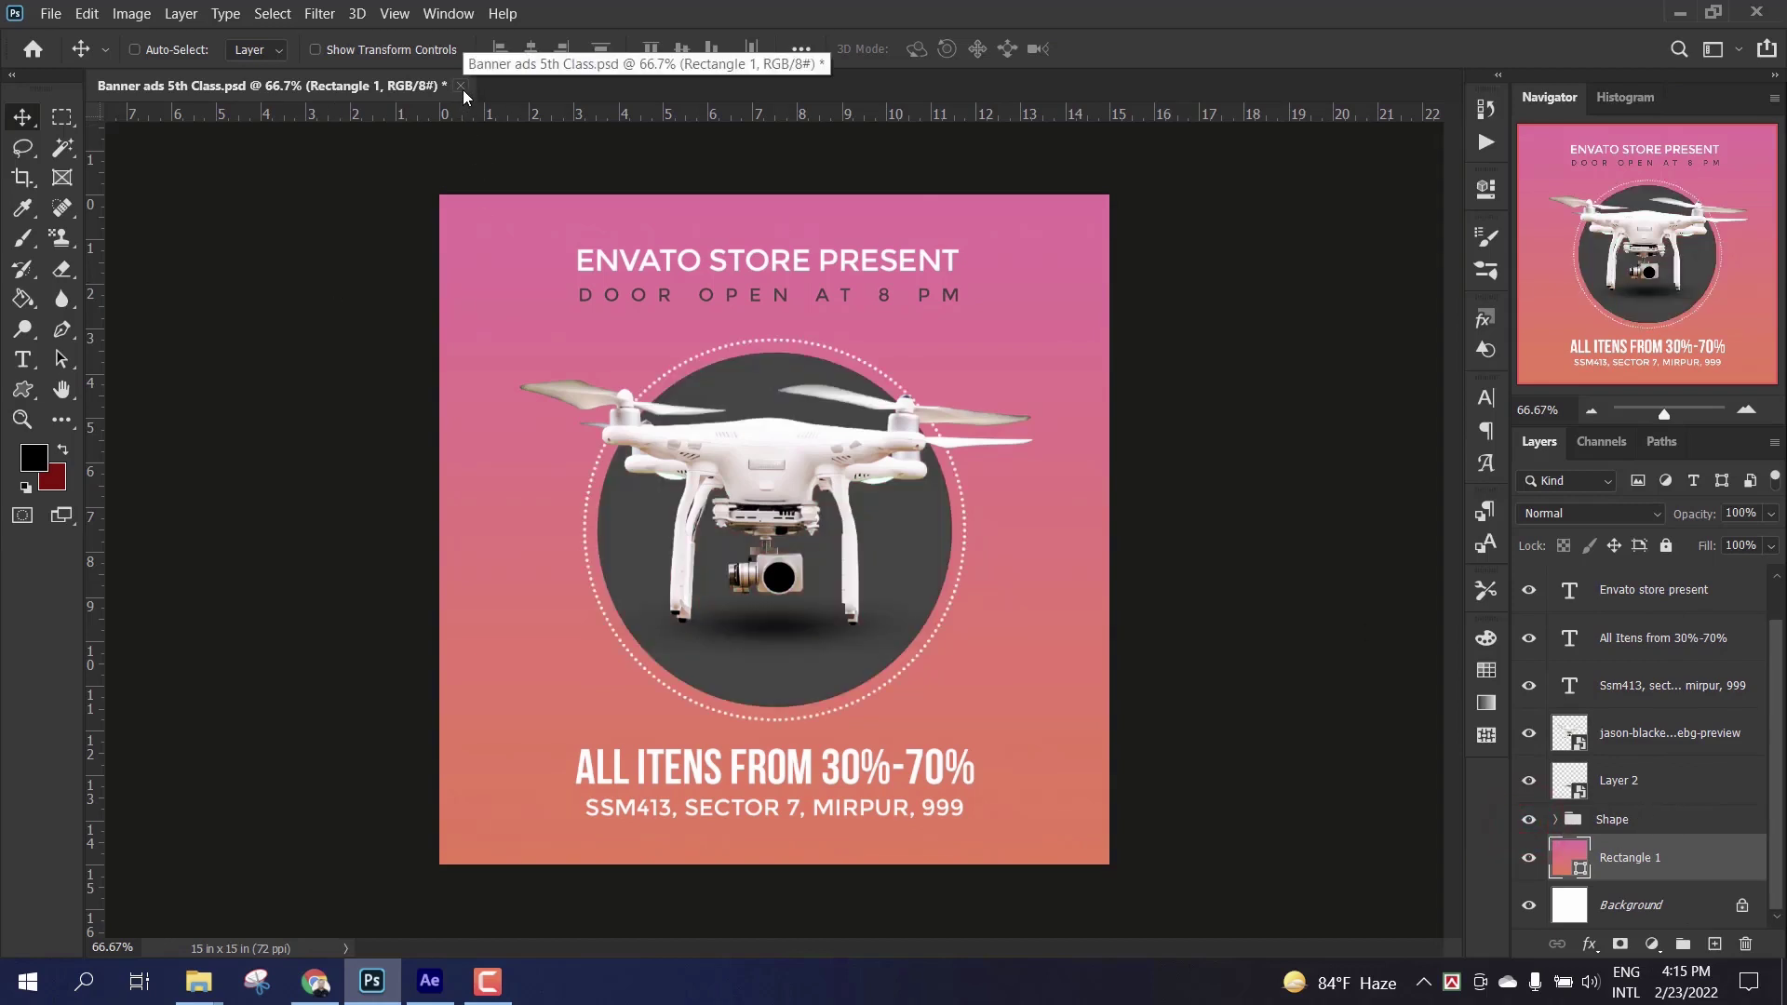
left_click(429, 981)
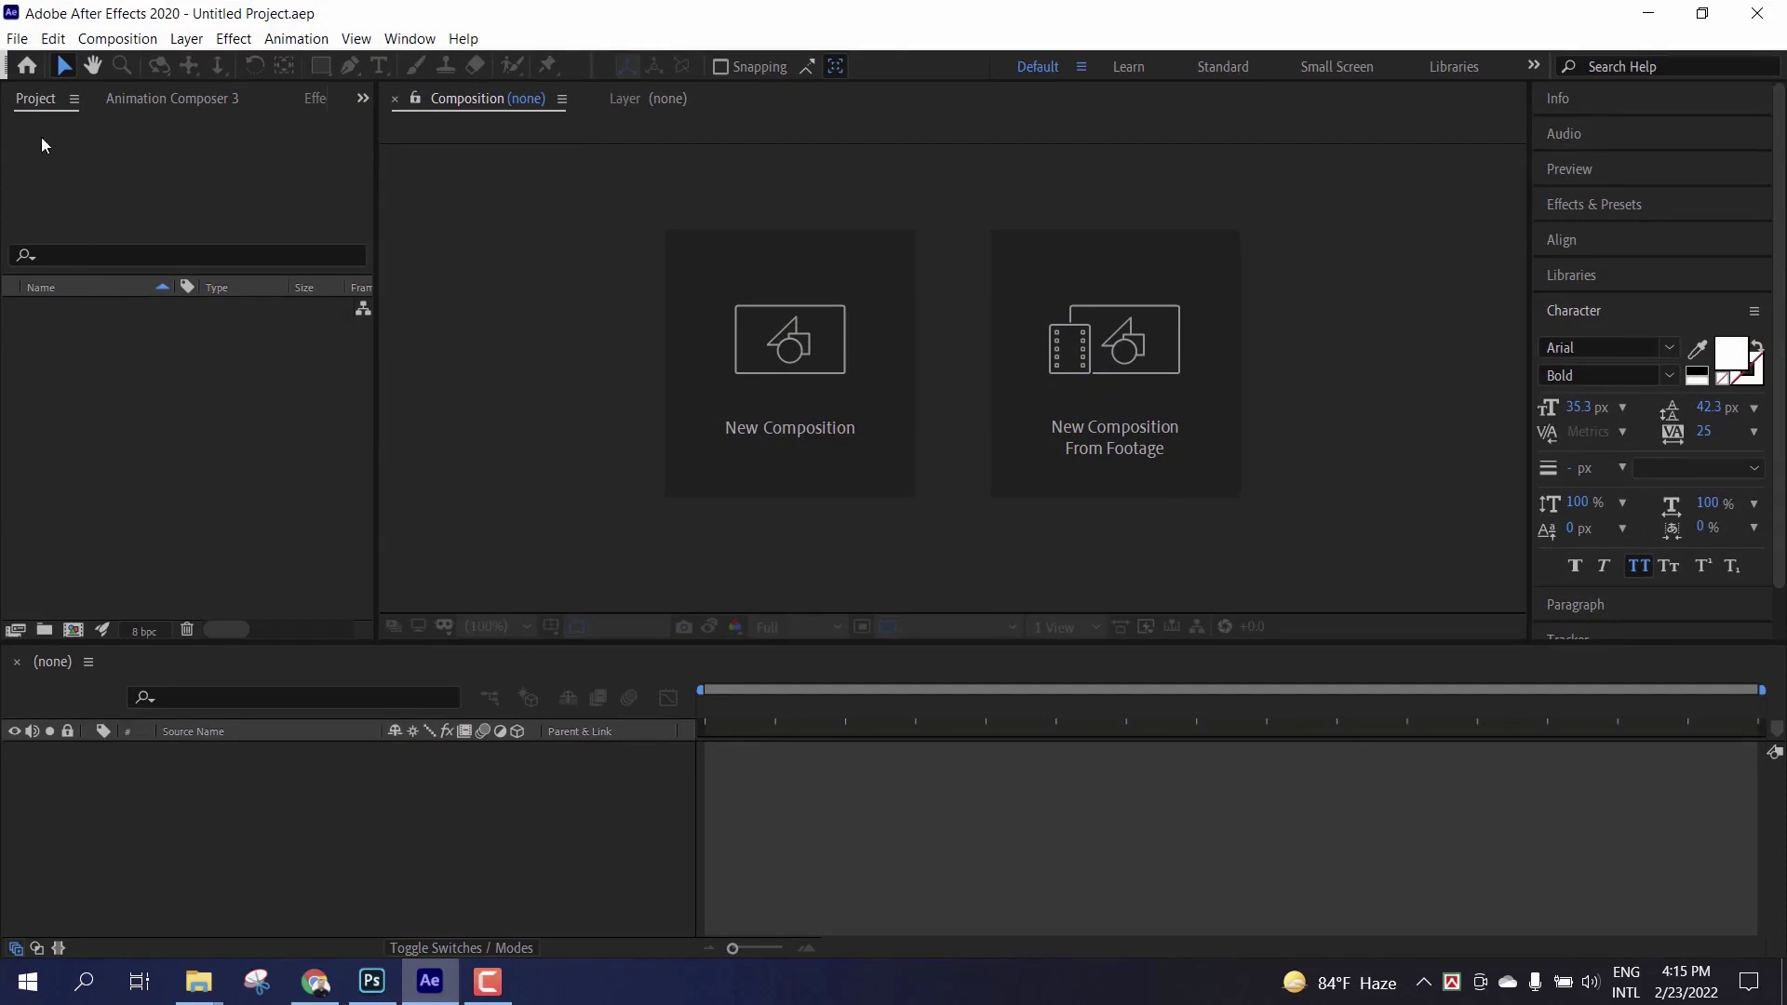
Step: Choose Banner ads 5th Class.psd in the Project panel's Import File dialog
right_click(171, 415)
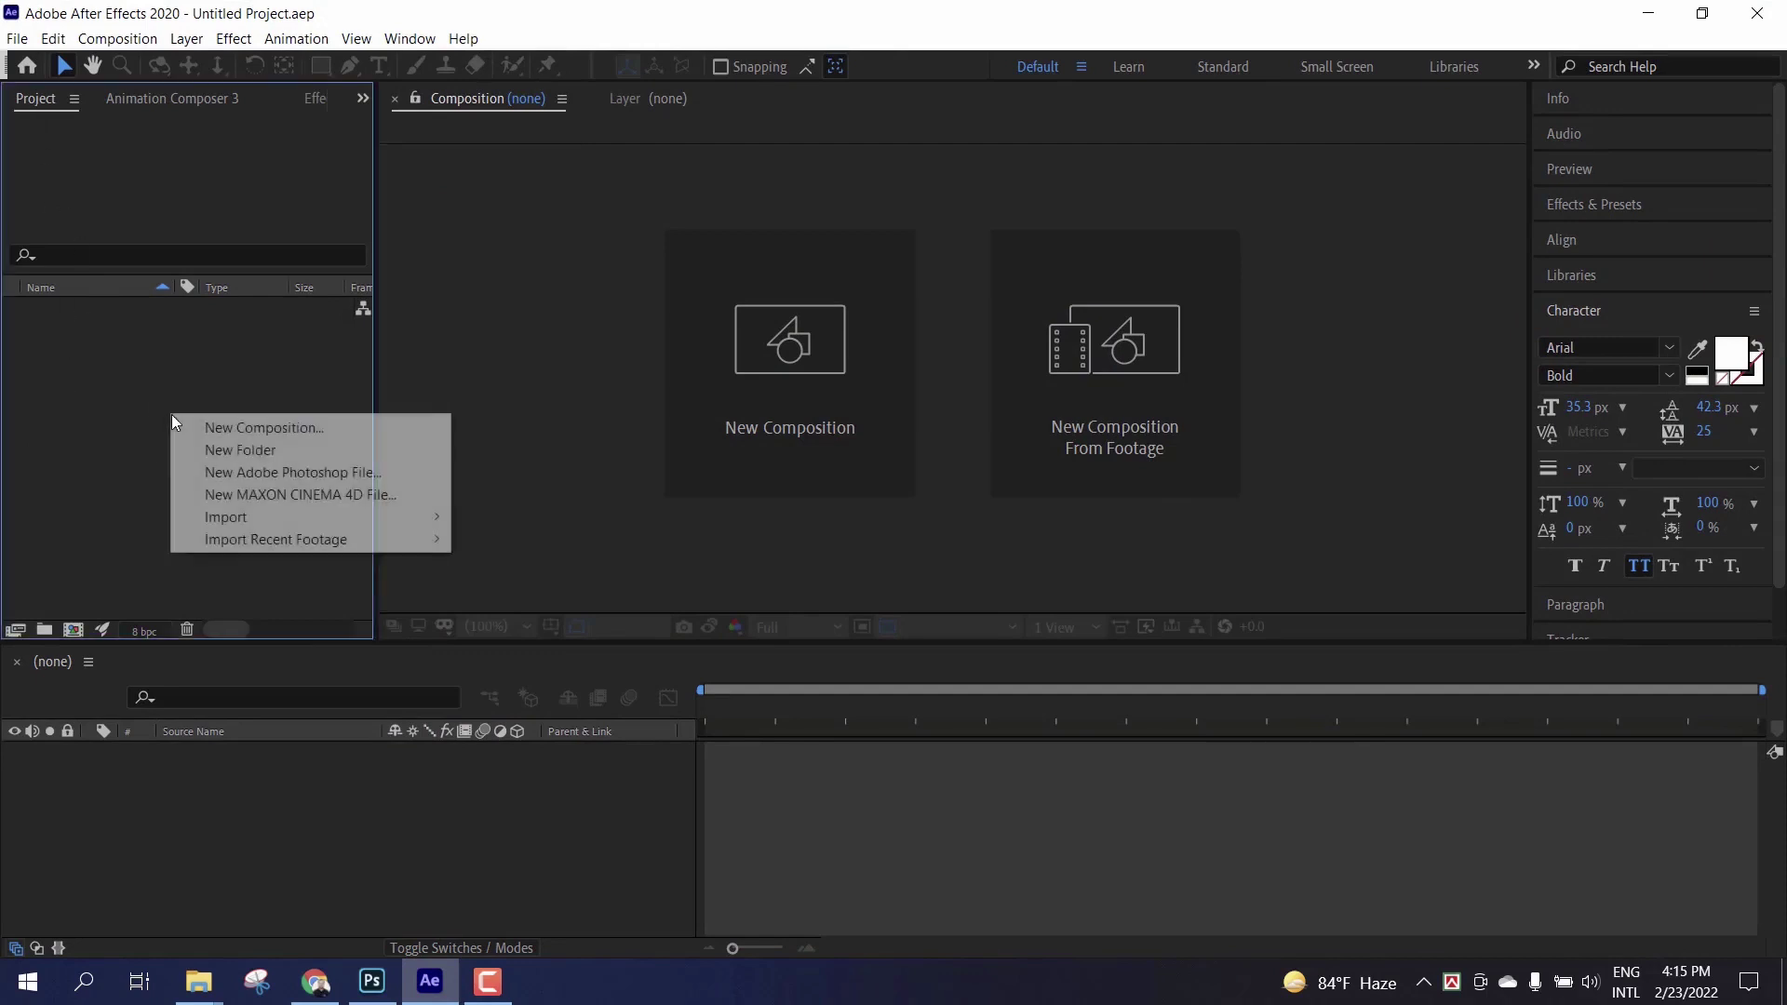
mouse_move(330, 512)
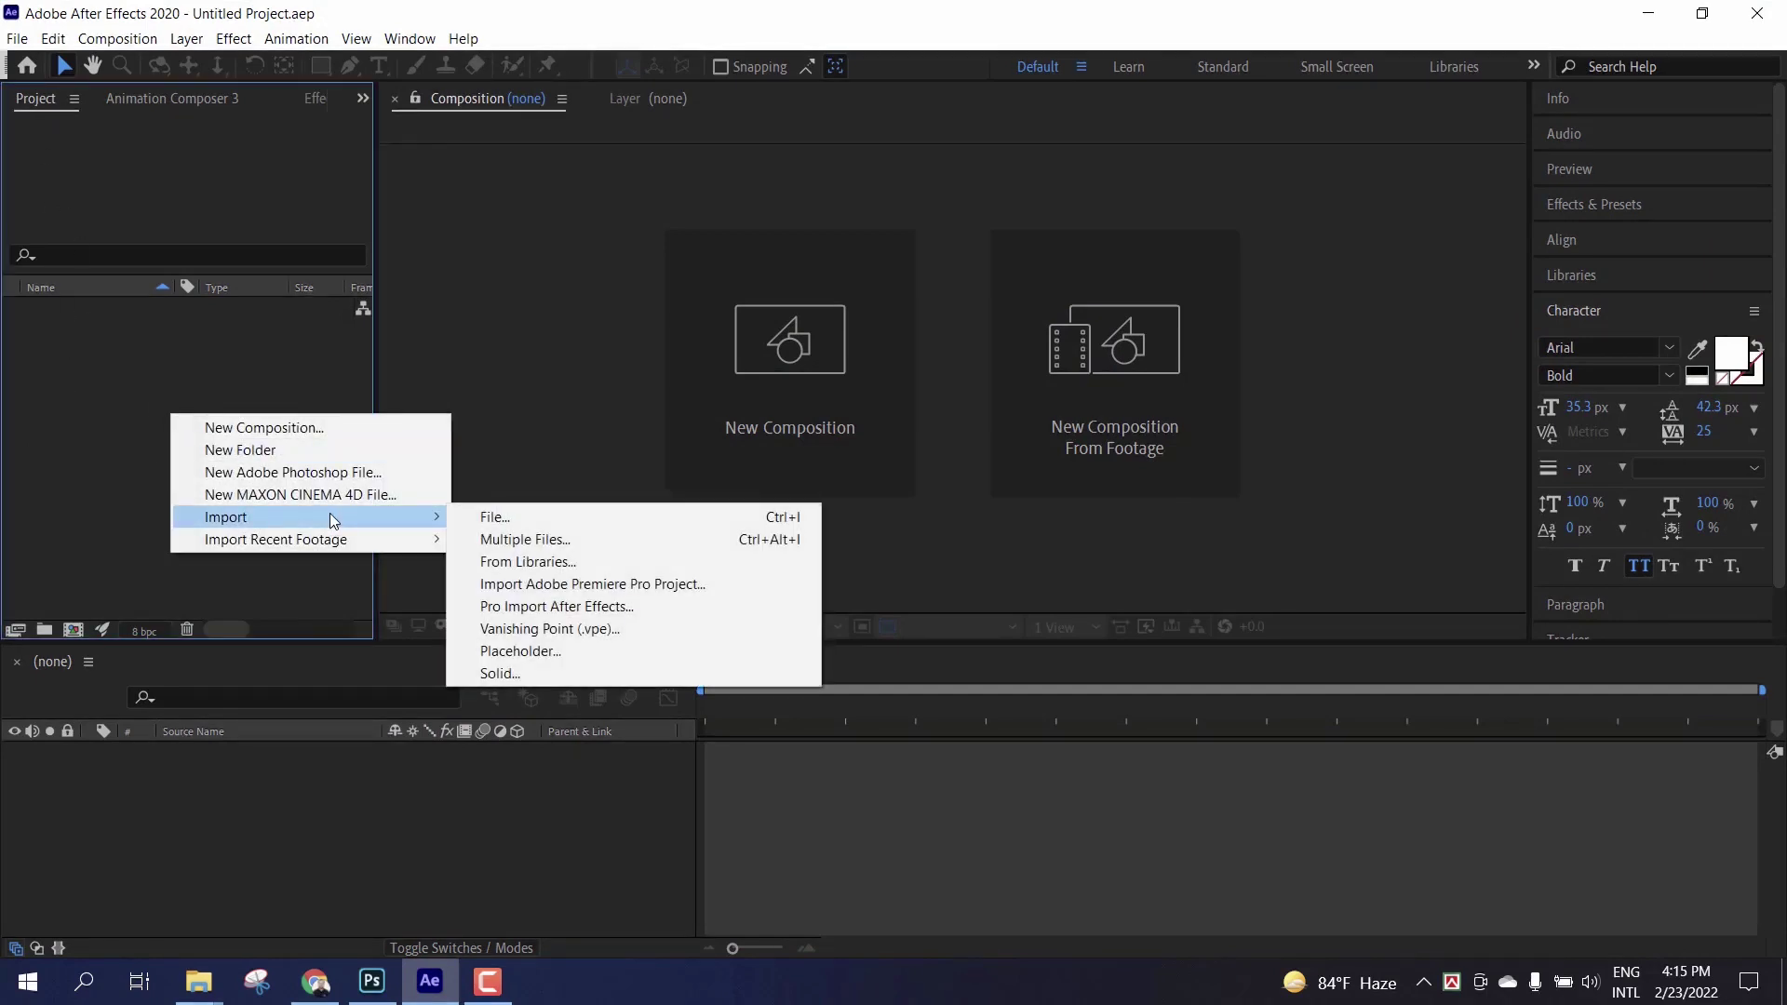
left_click(487, 521)
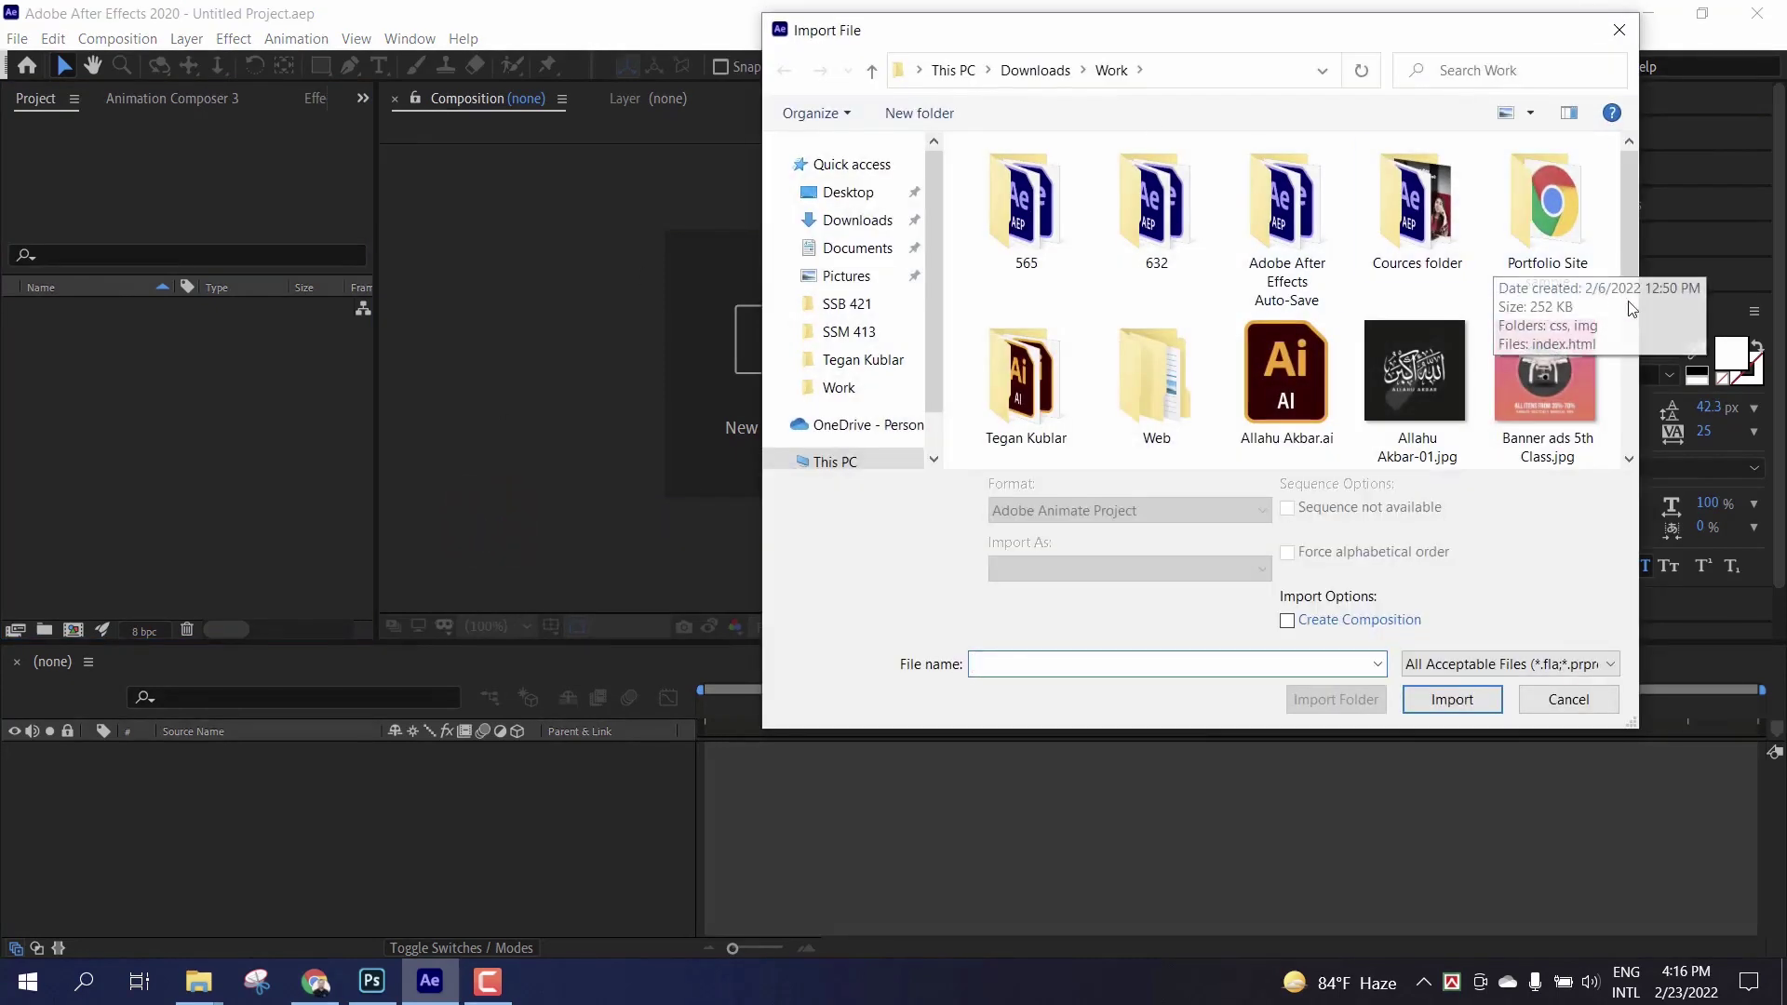
scroll(1632, 281, "down", 1)
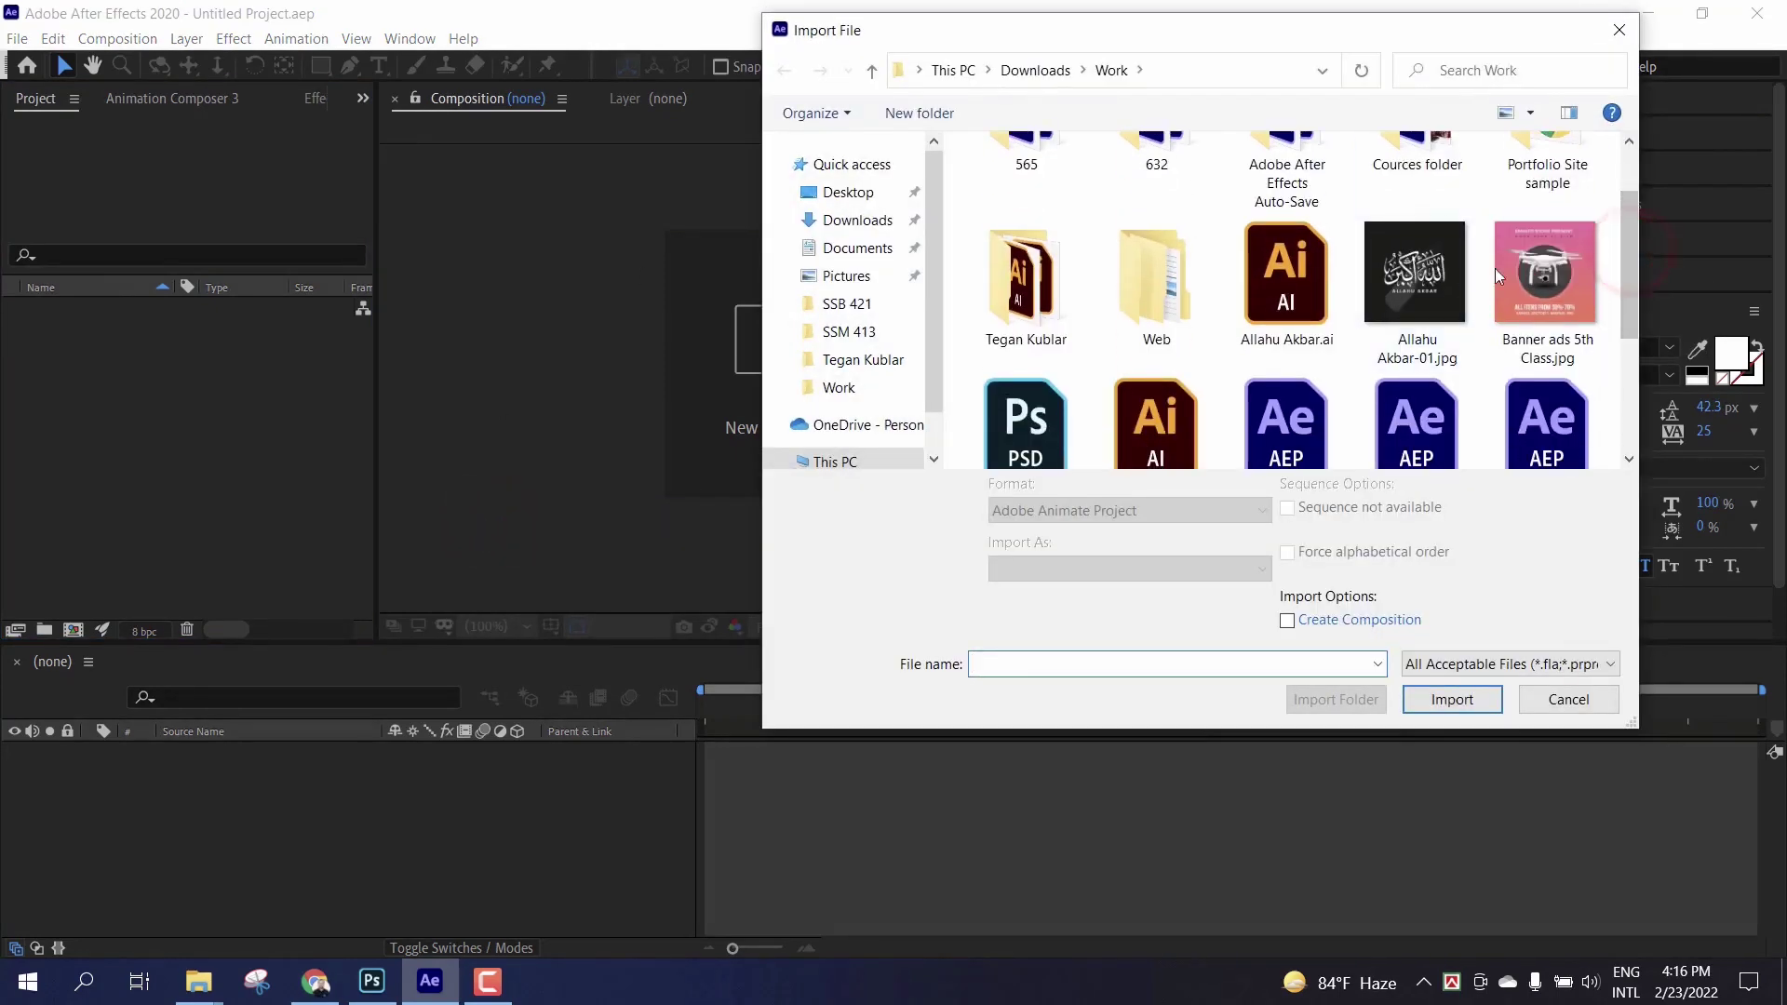
left_click_drag(1627, 279, 1627, 331)
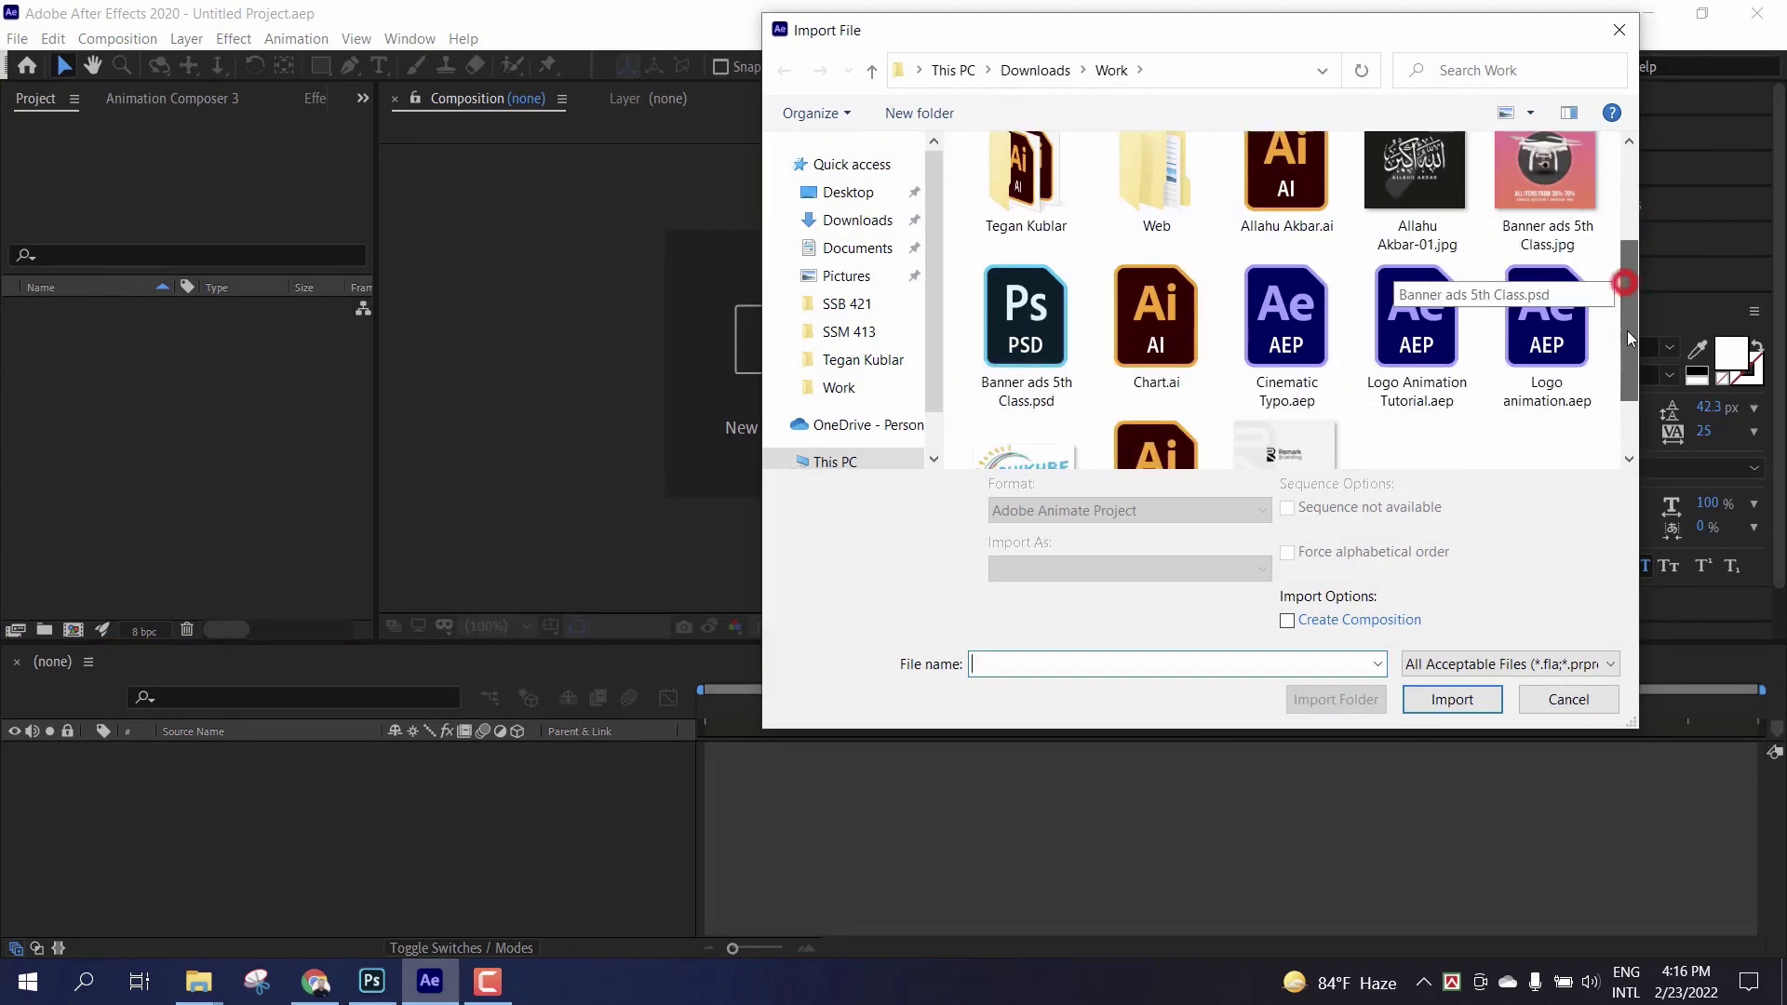
left_click(1047, 363)
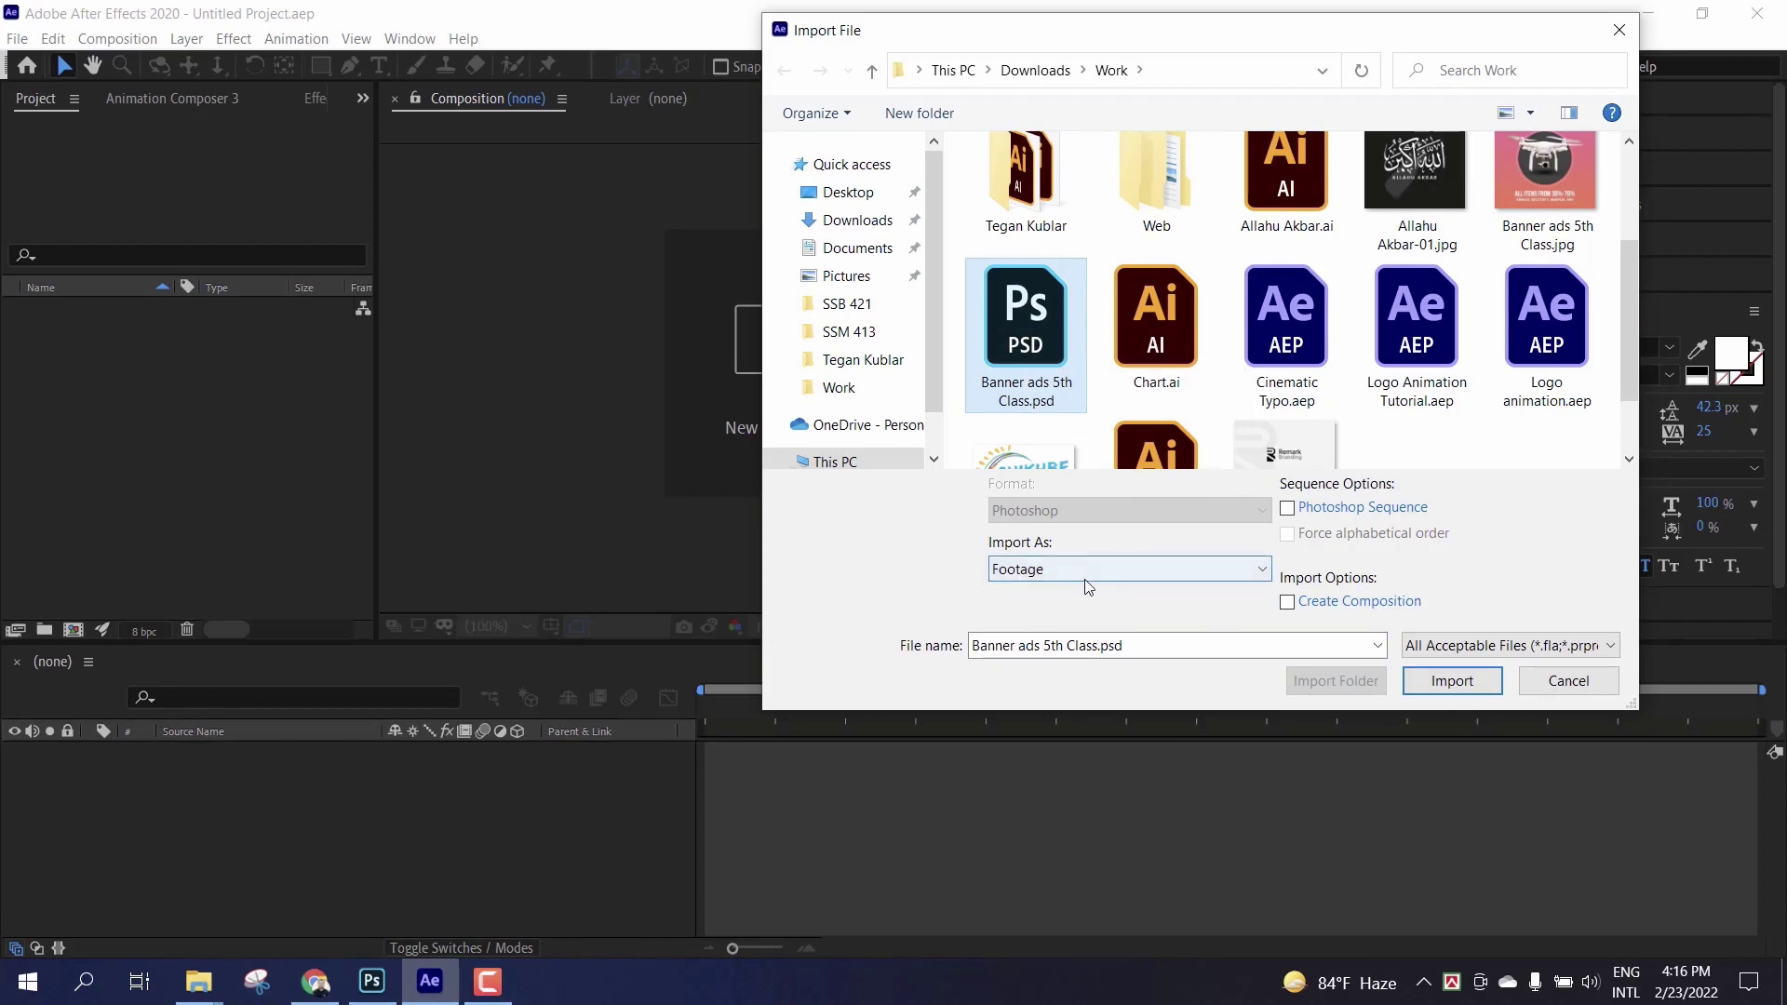
Step: Import the PSD as Composition - Retain Layer Sizes
left_click(1257, 572)
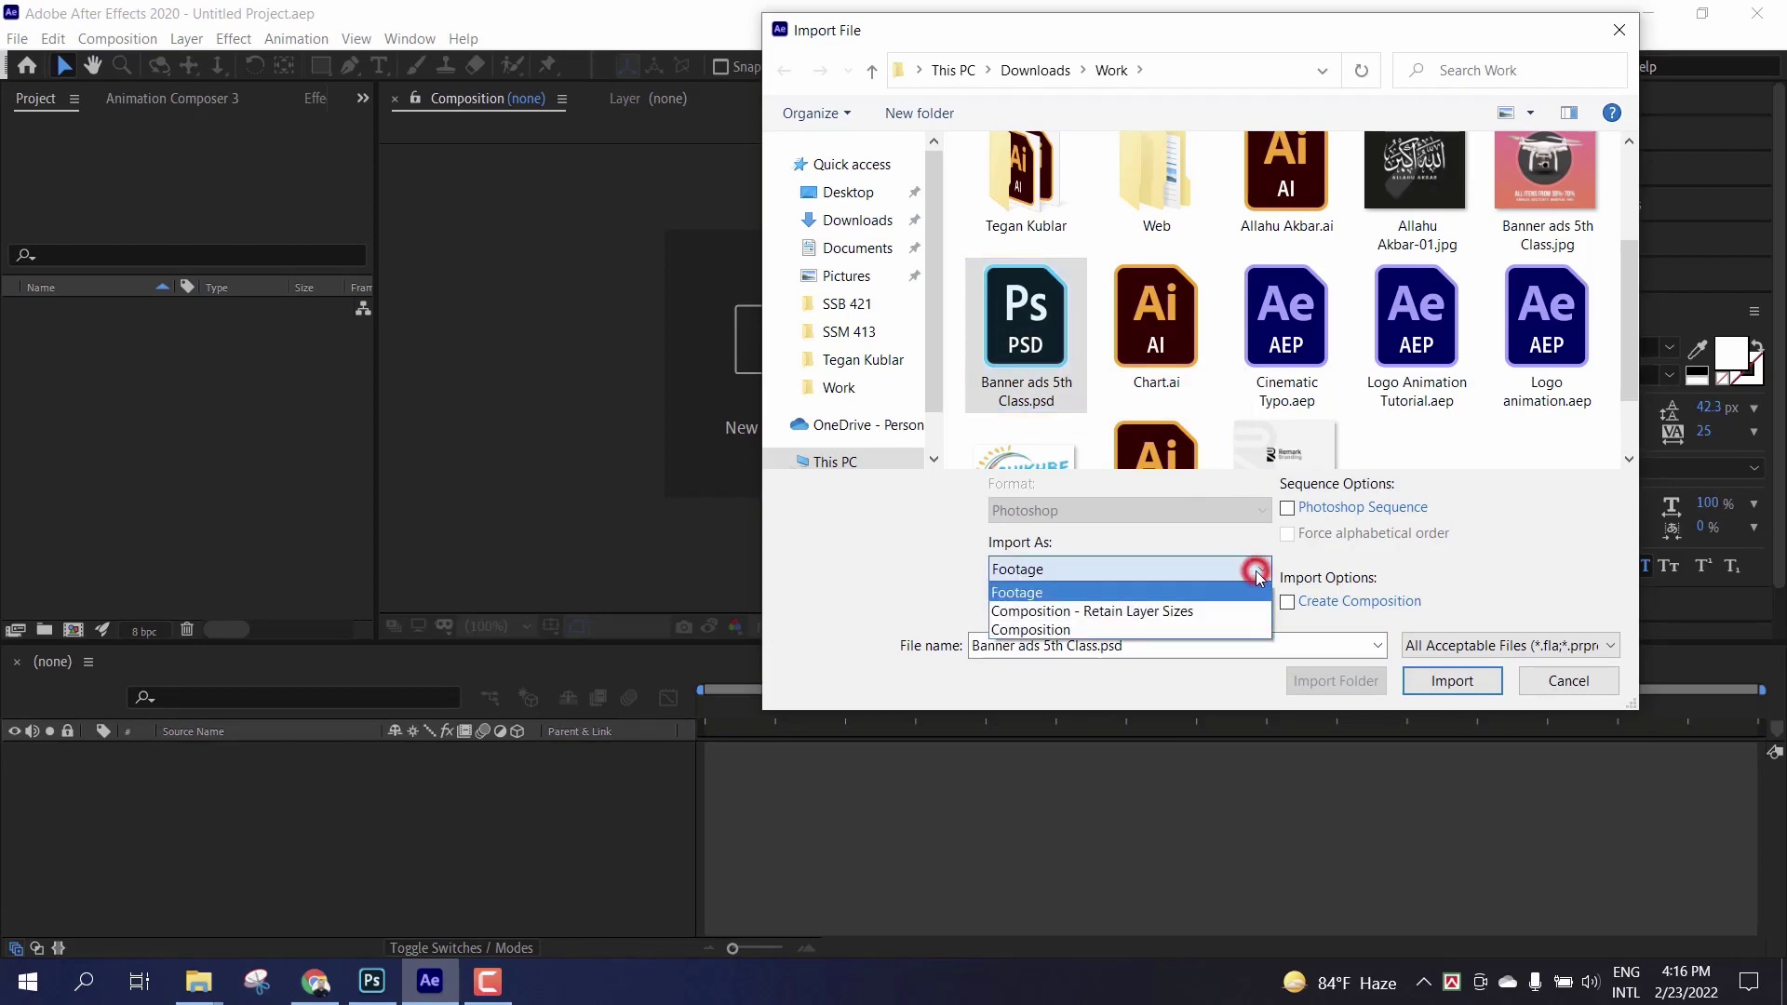
left_click(1134, 614)
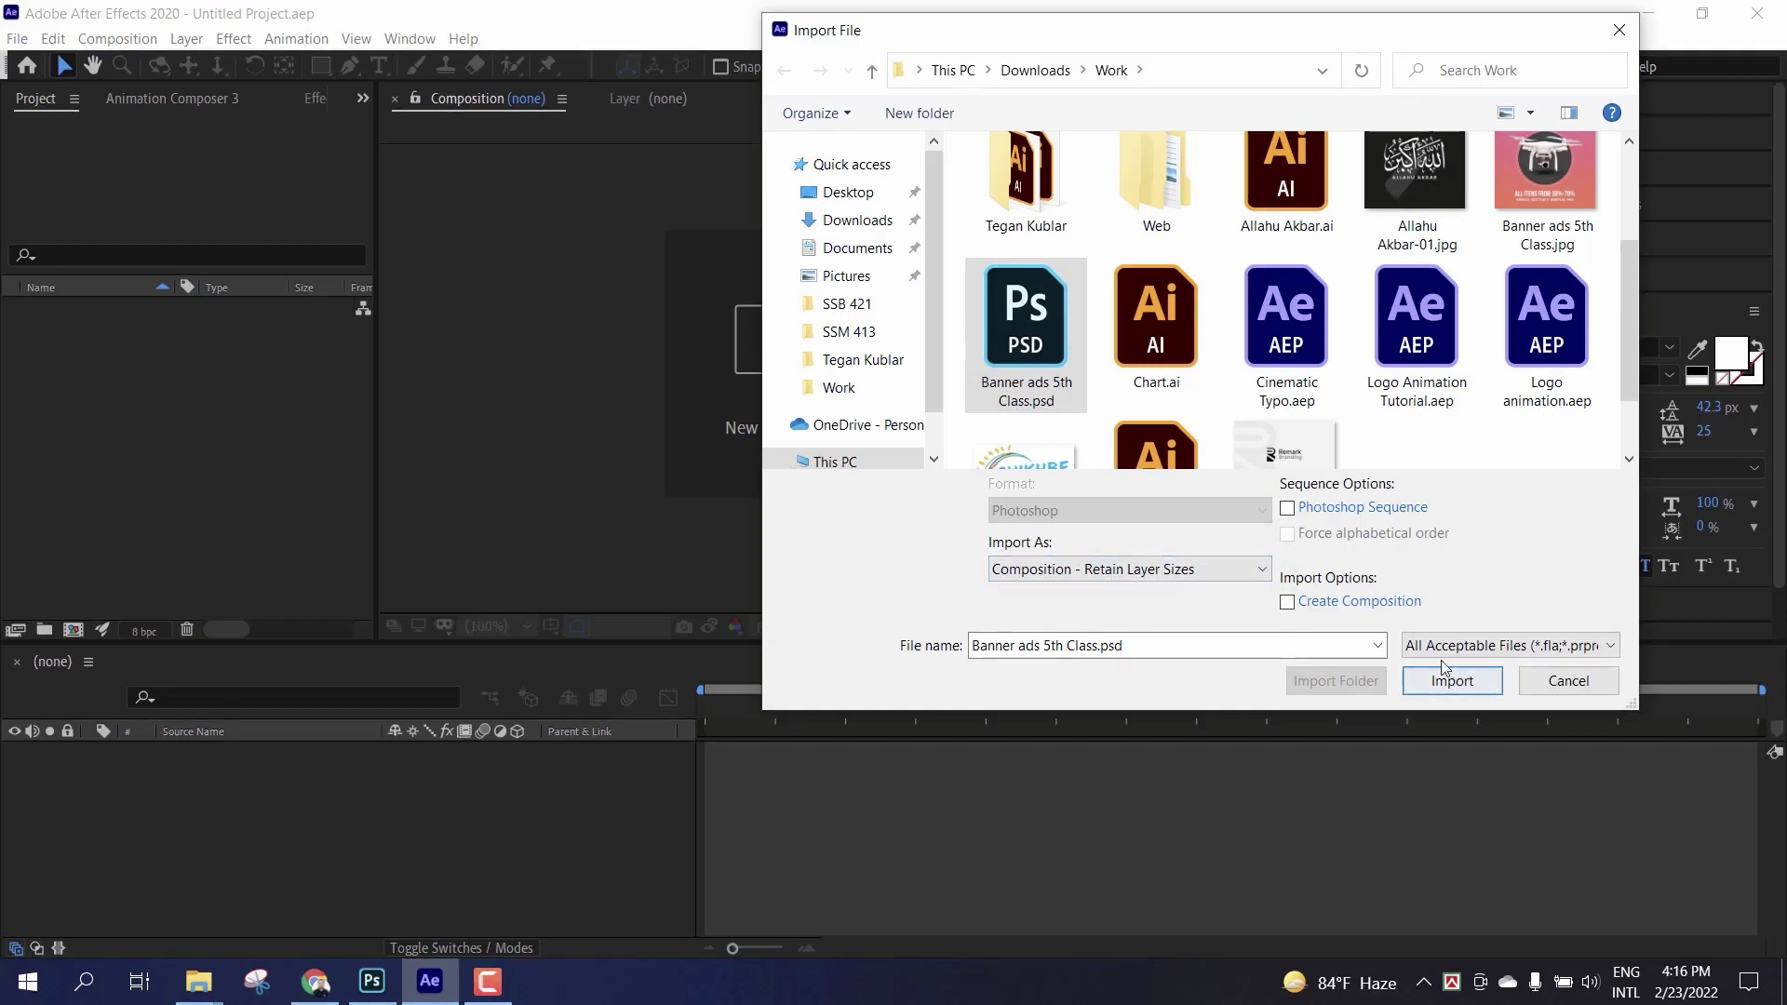
left_click(1149, 569)
left_click(1142, 610)
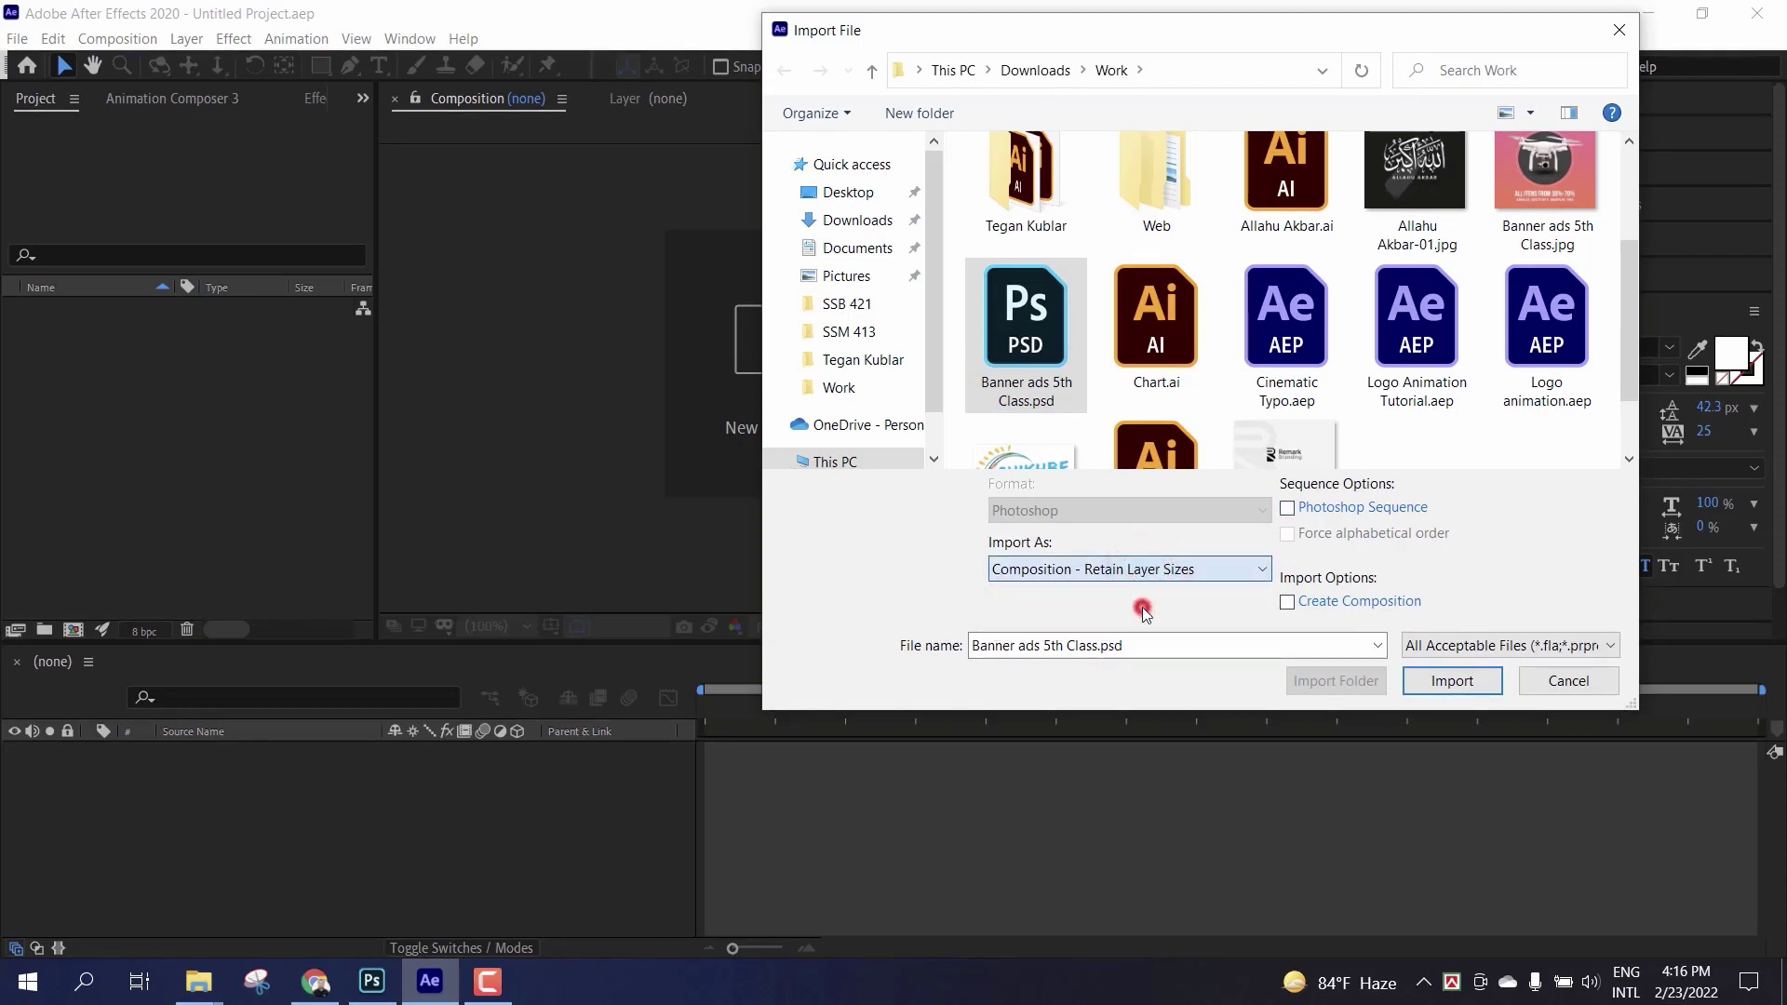
left_click(1461, 687)
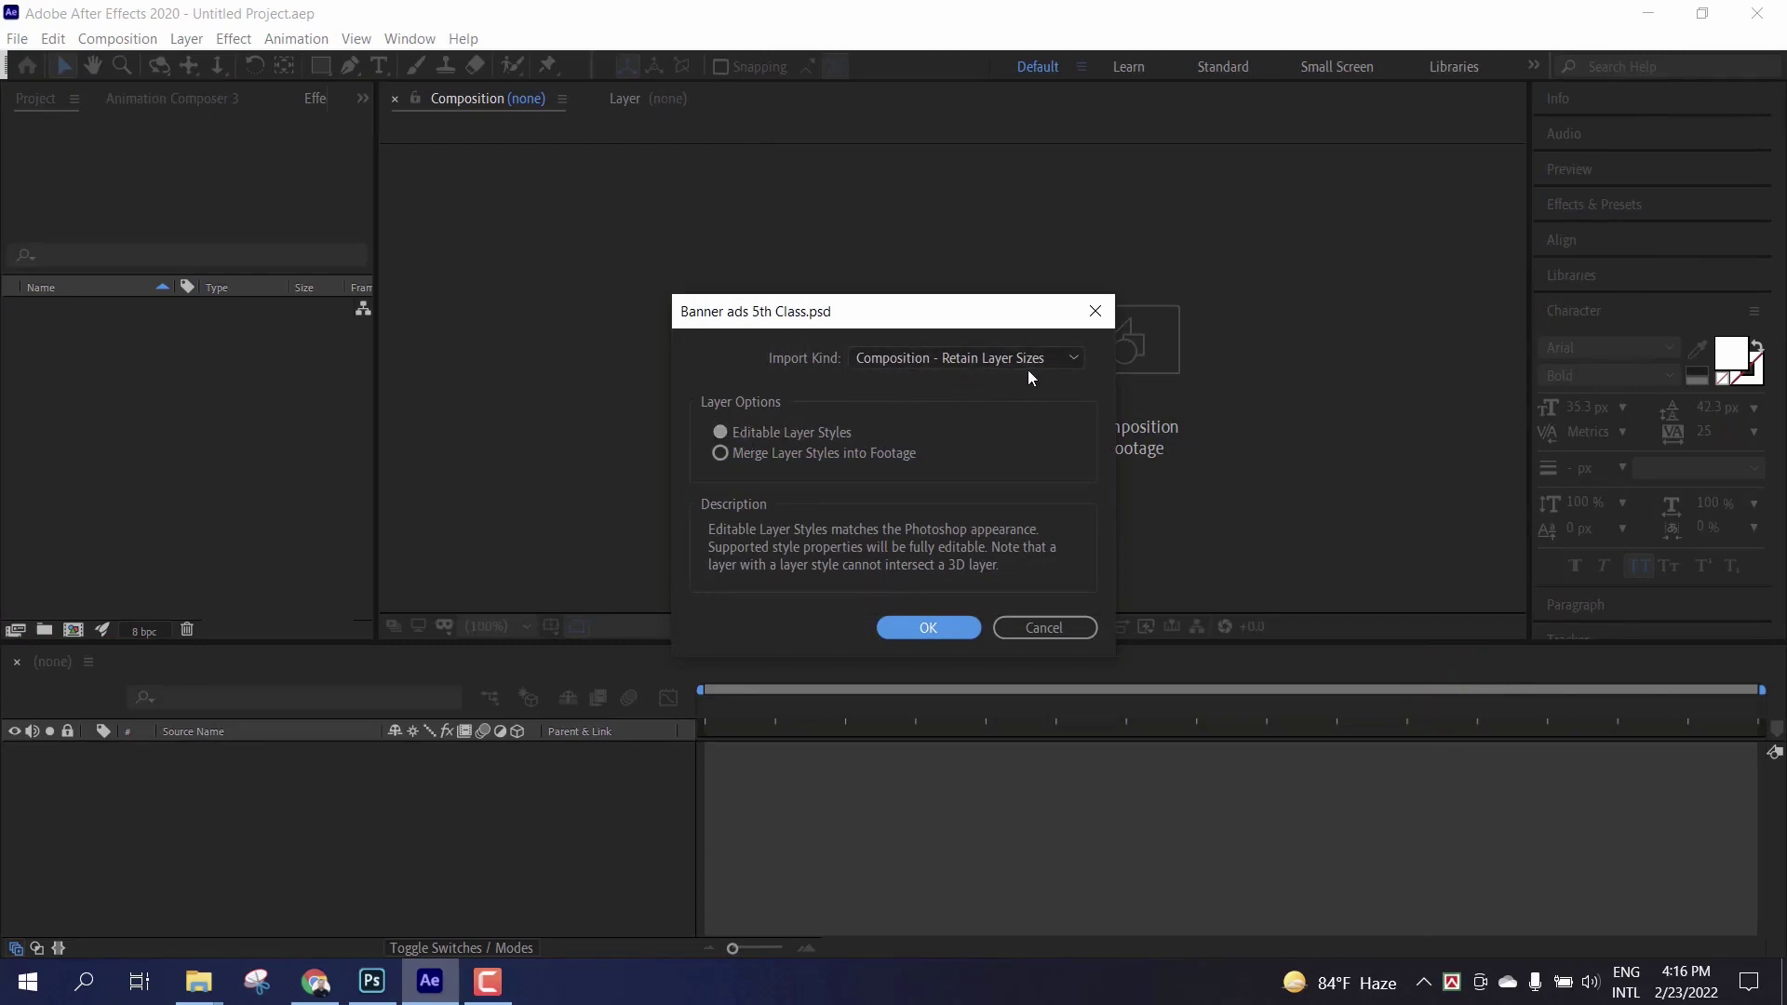
Step: Confirm the import with Editable Layer Styles, open the composition and inspect its layers down to Background
left_click(936, 628)
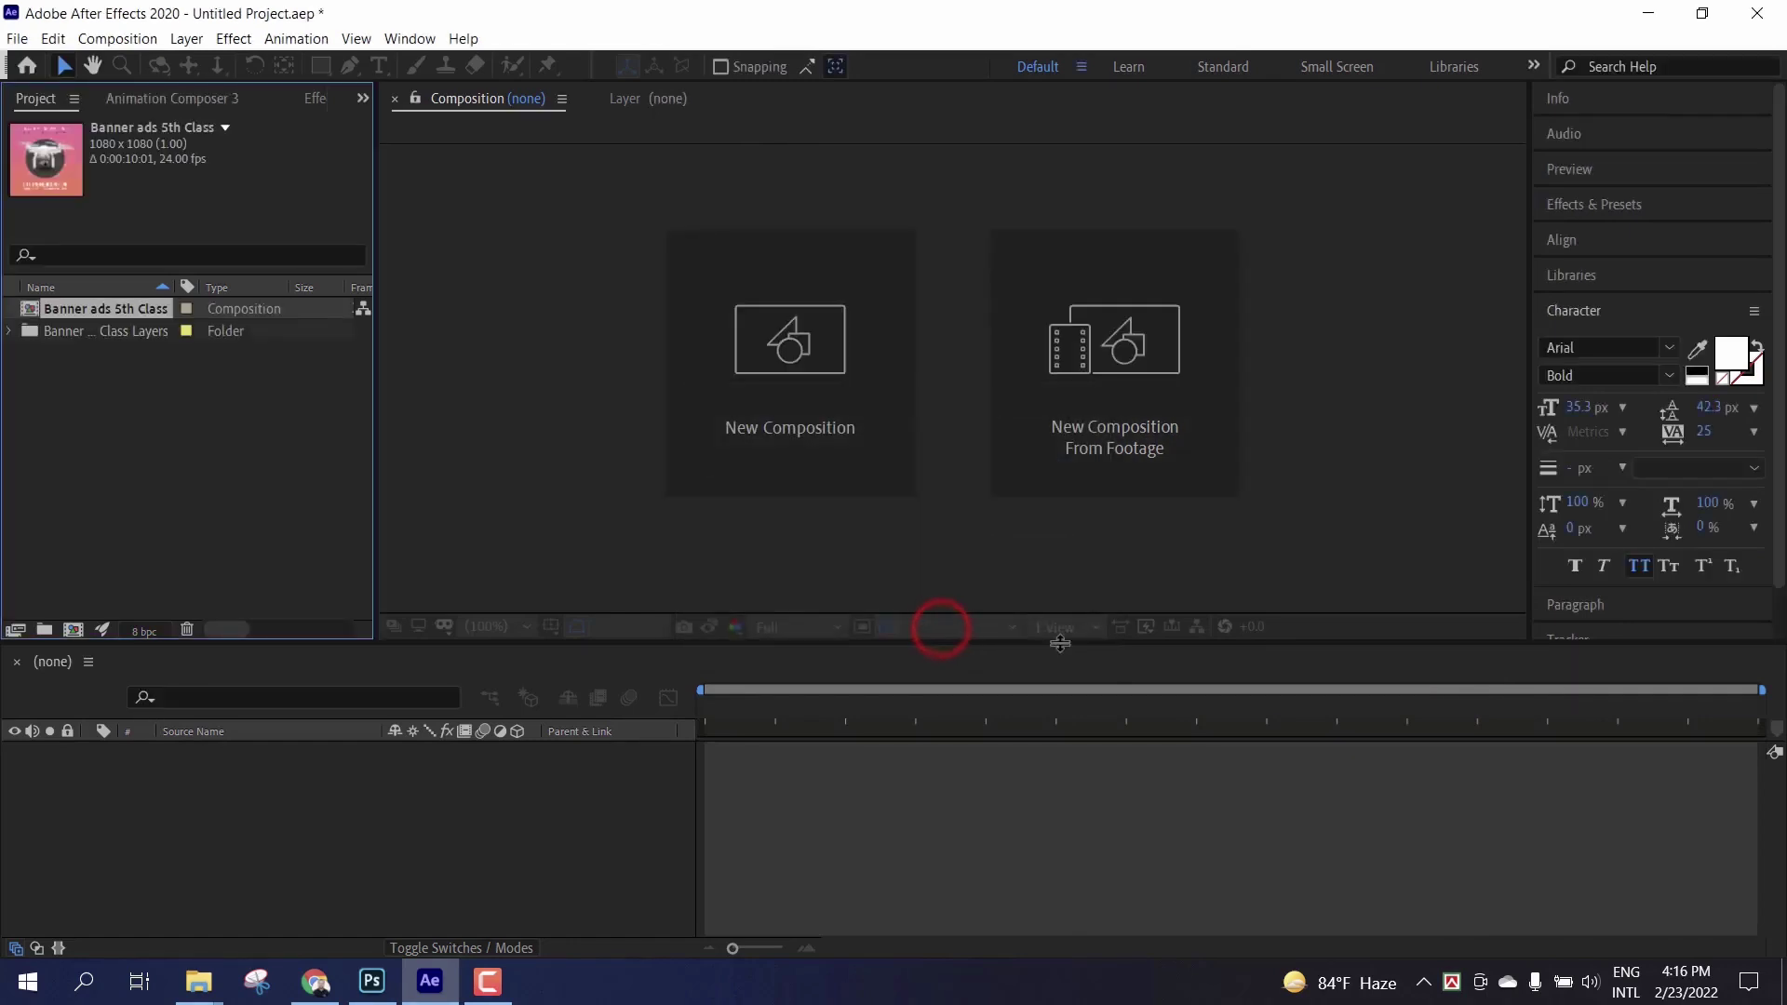
double_click(65, 309)
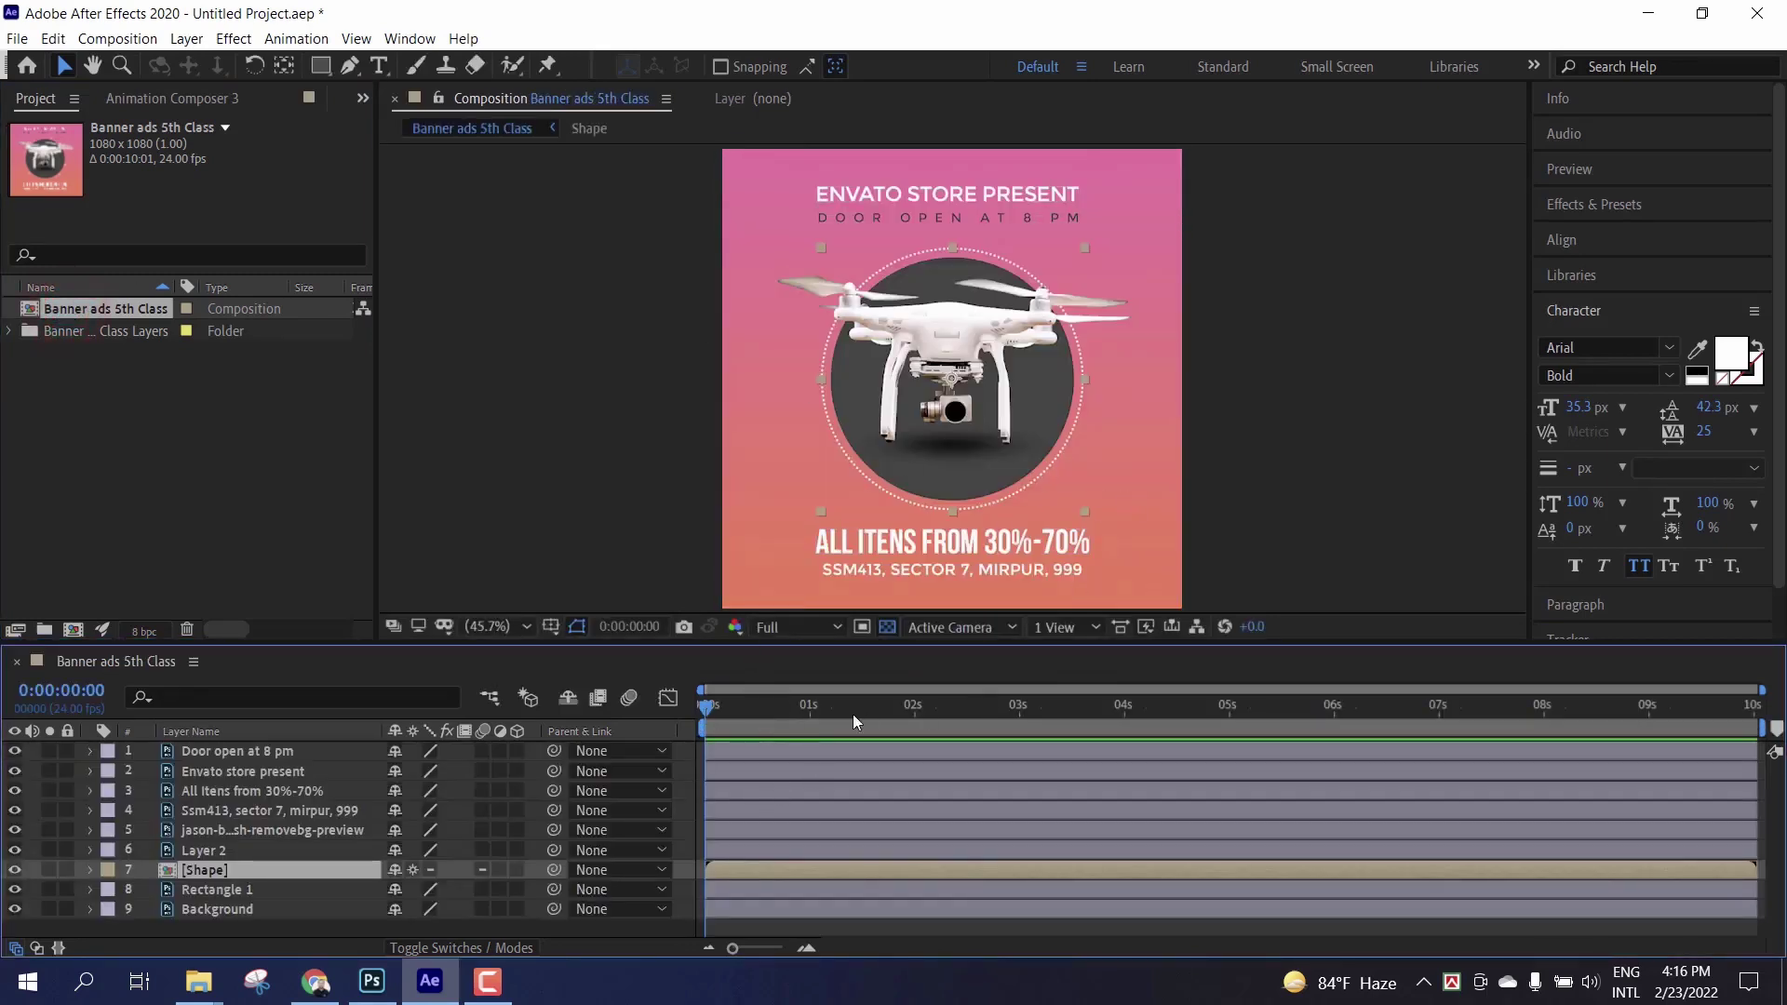
left_click(222, 751)
left_click(226, 790)
left_click(233, 829)
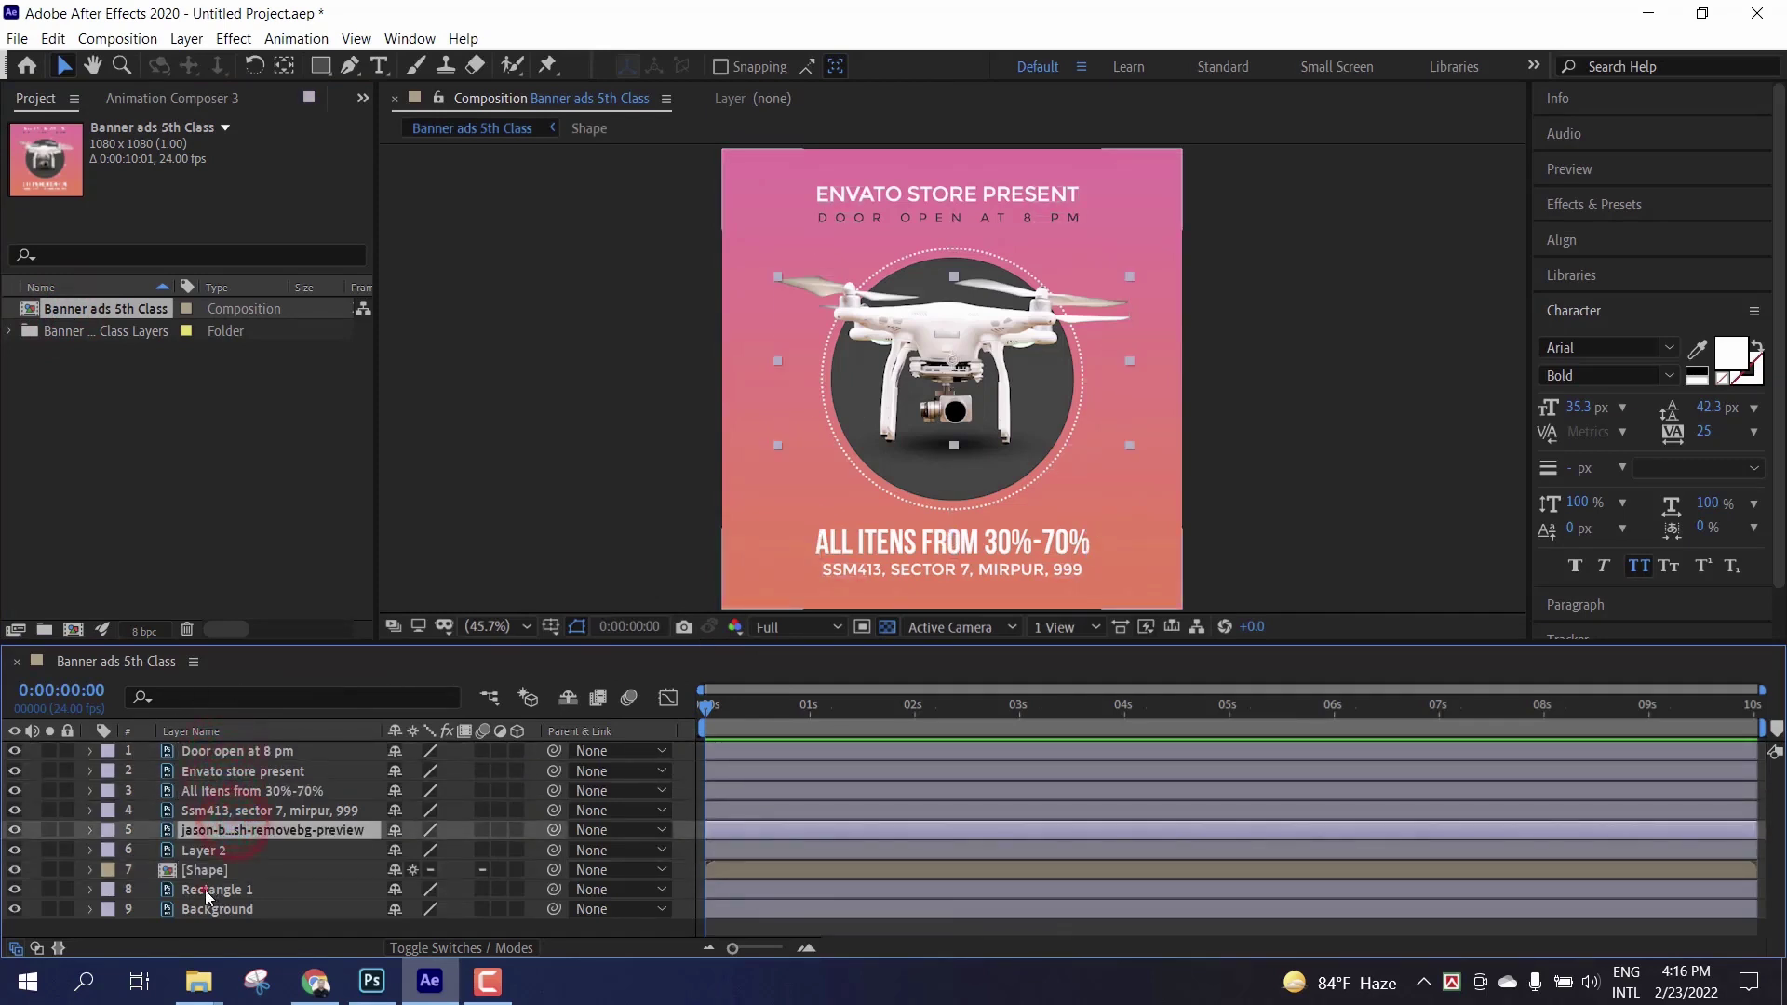
left_click(206, 890)
left_click(210, 907)
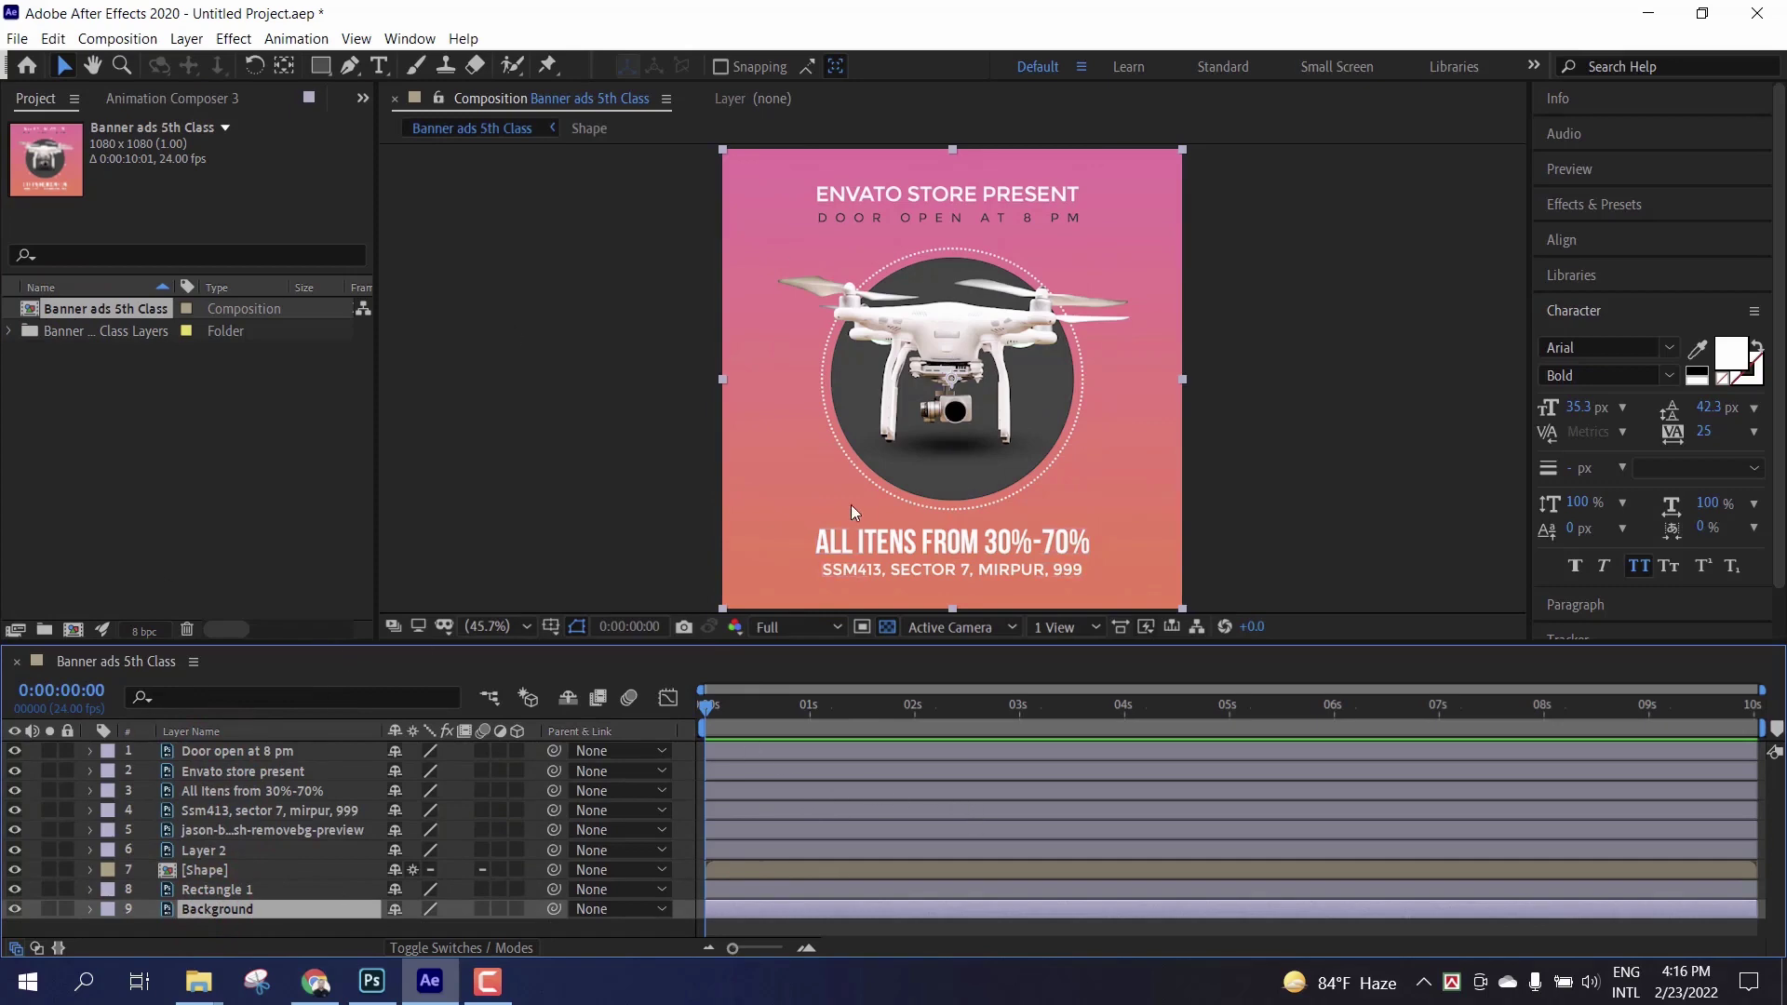
Step: Check the Composition Settings (1080×1080, 24 fps) and close them unchanged
left_click(147, 45)
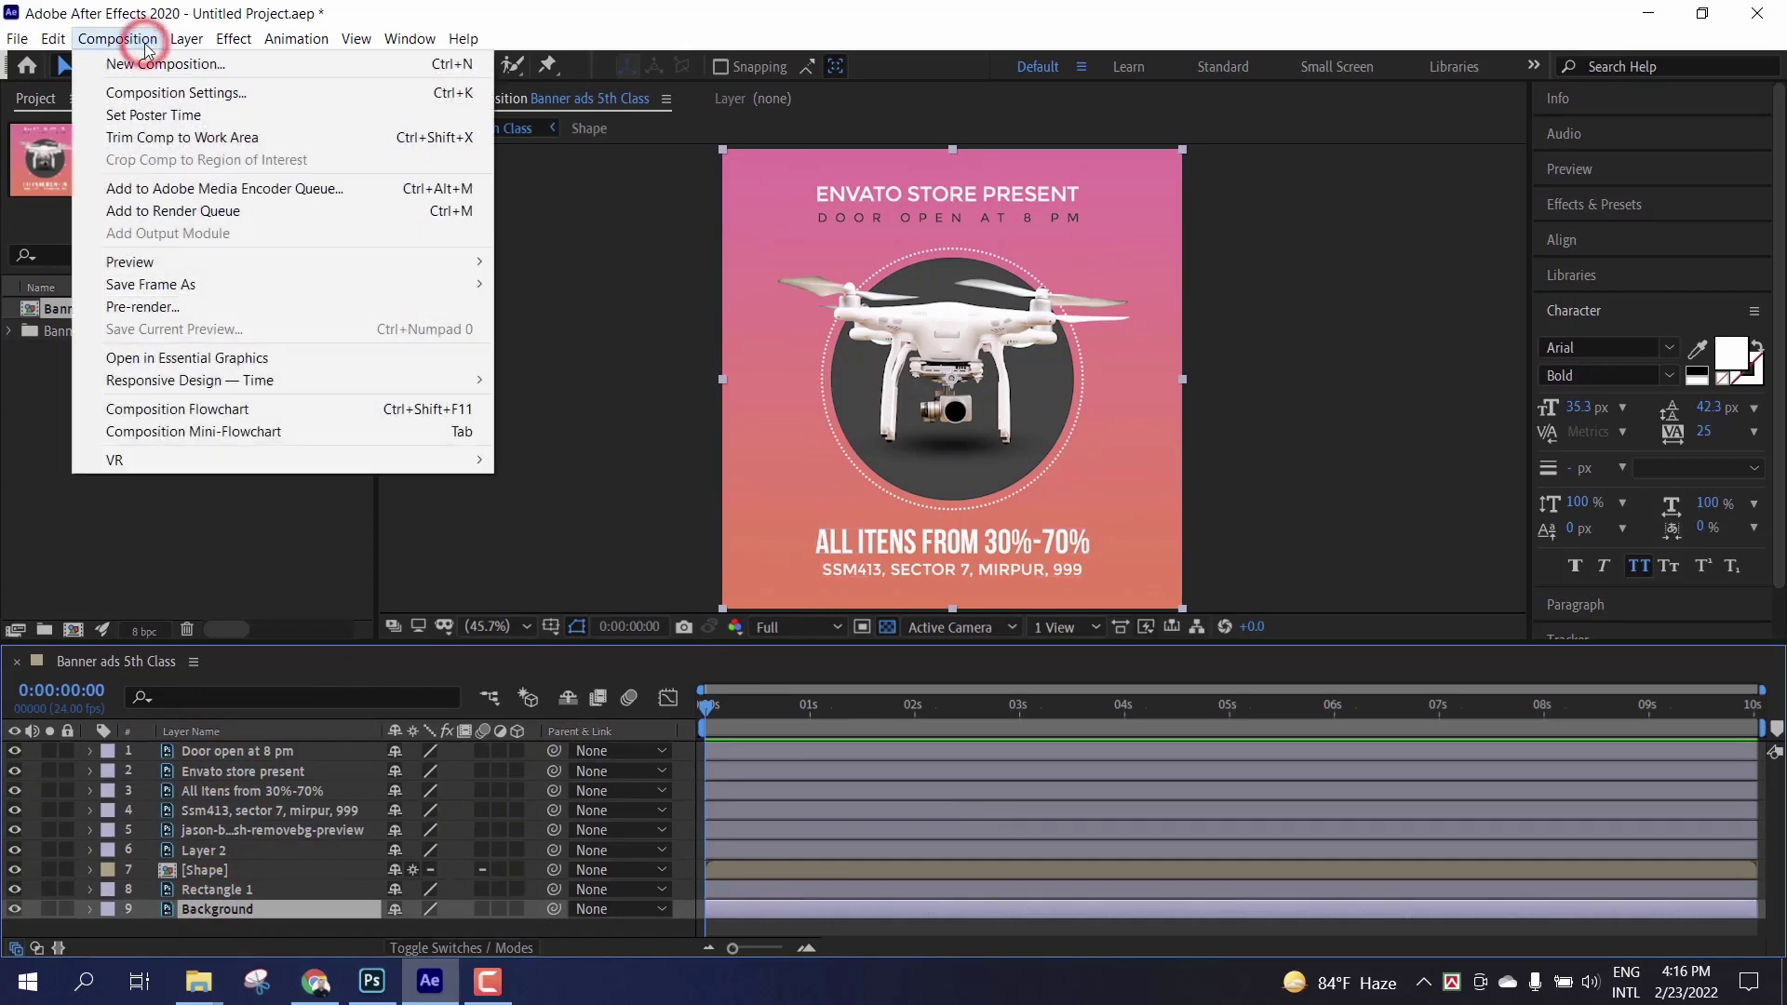
left_click(175, 92)
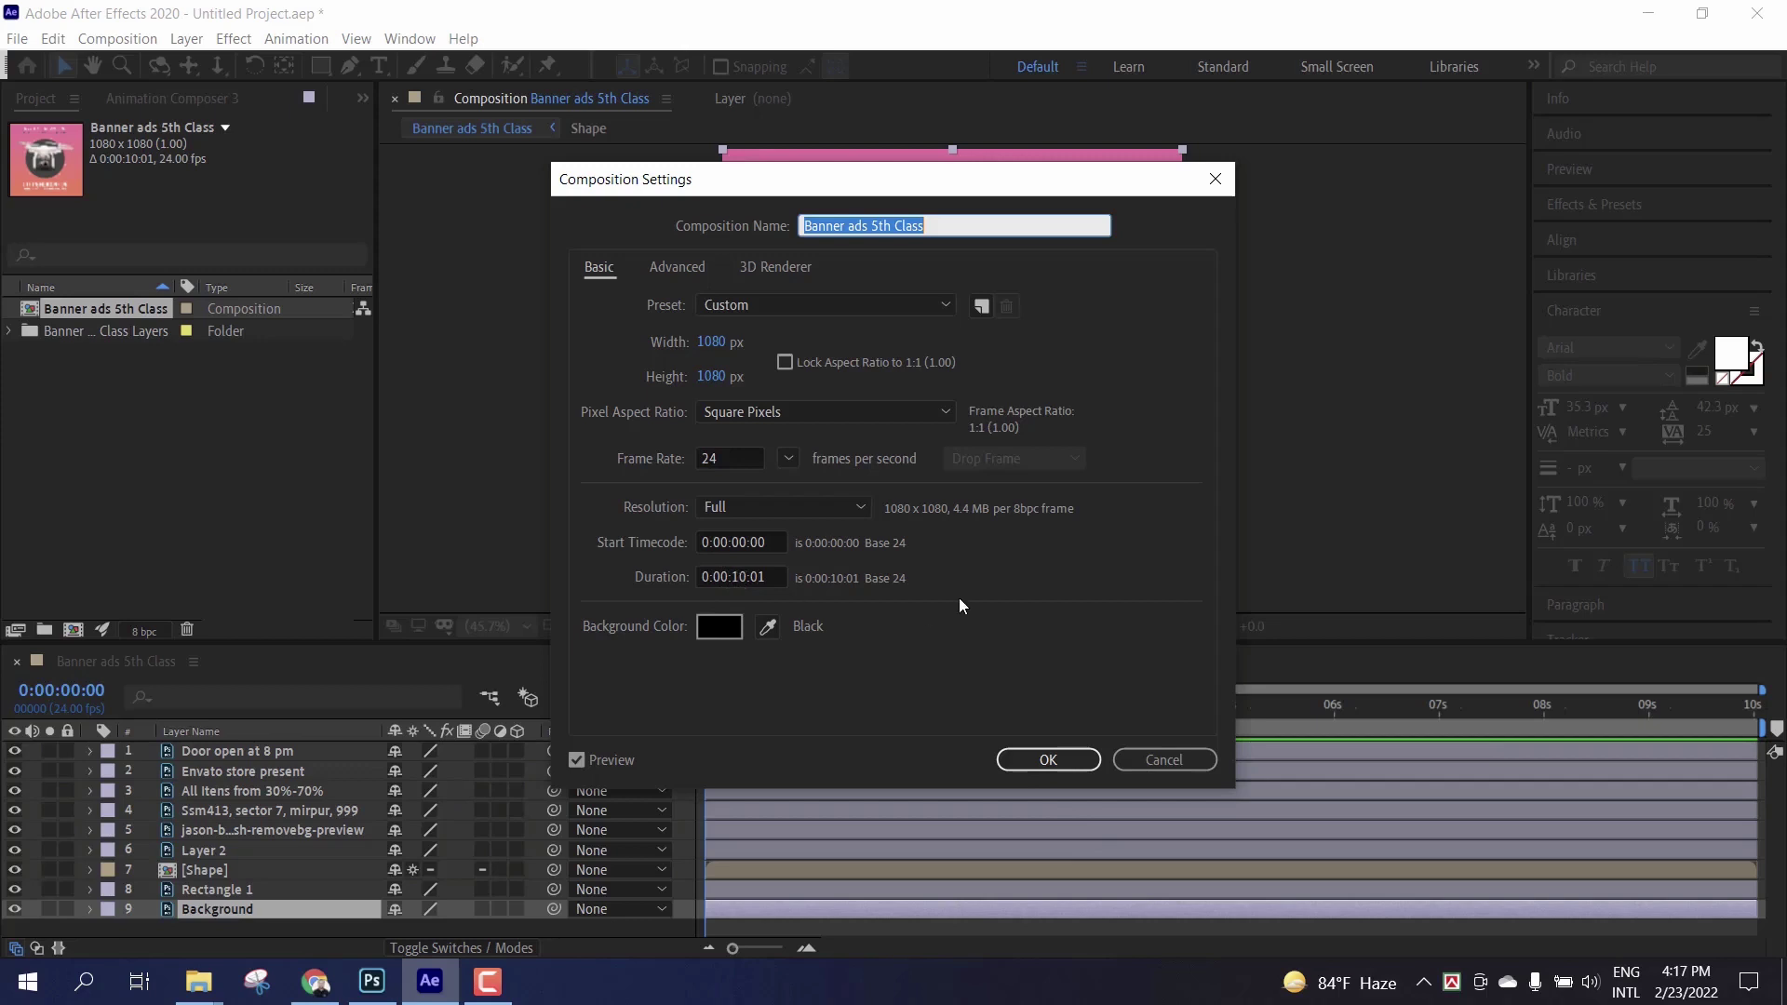
left_click(1048, 760)
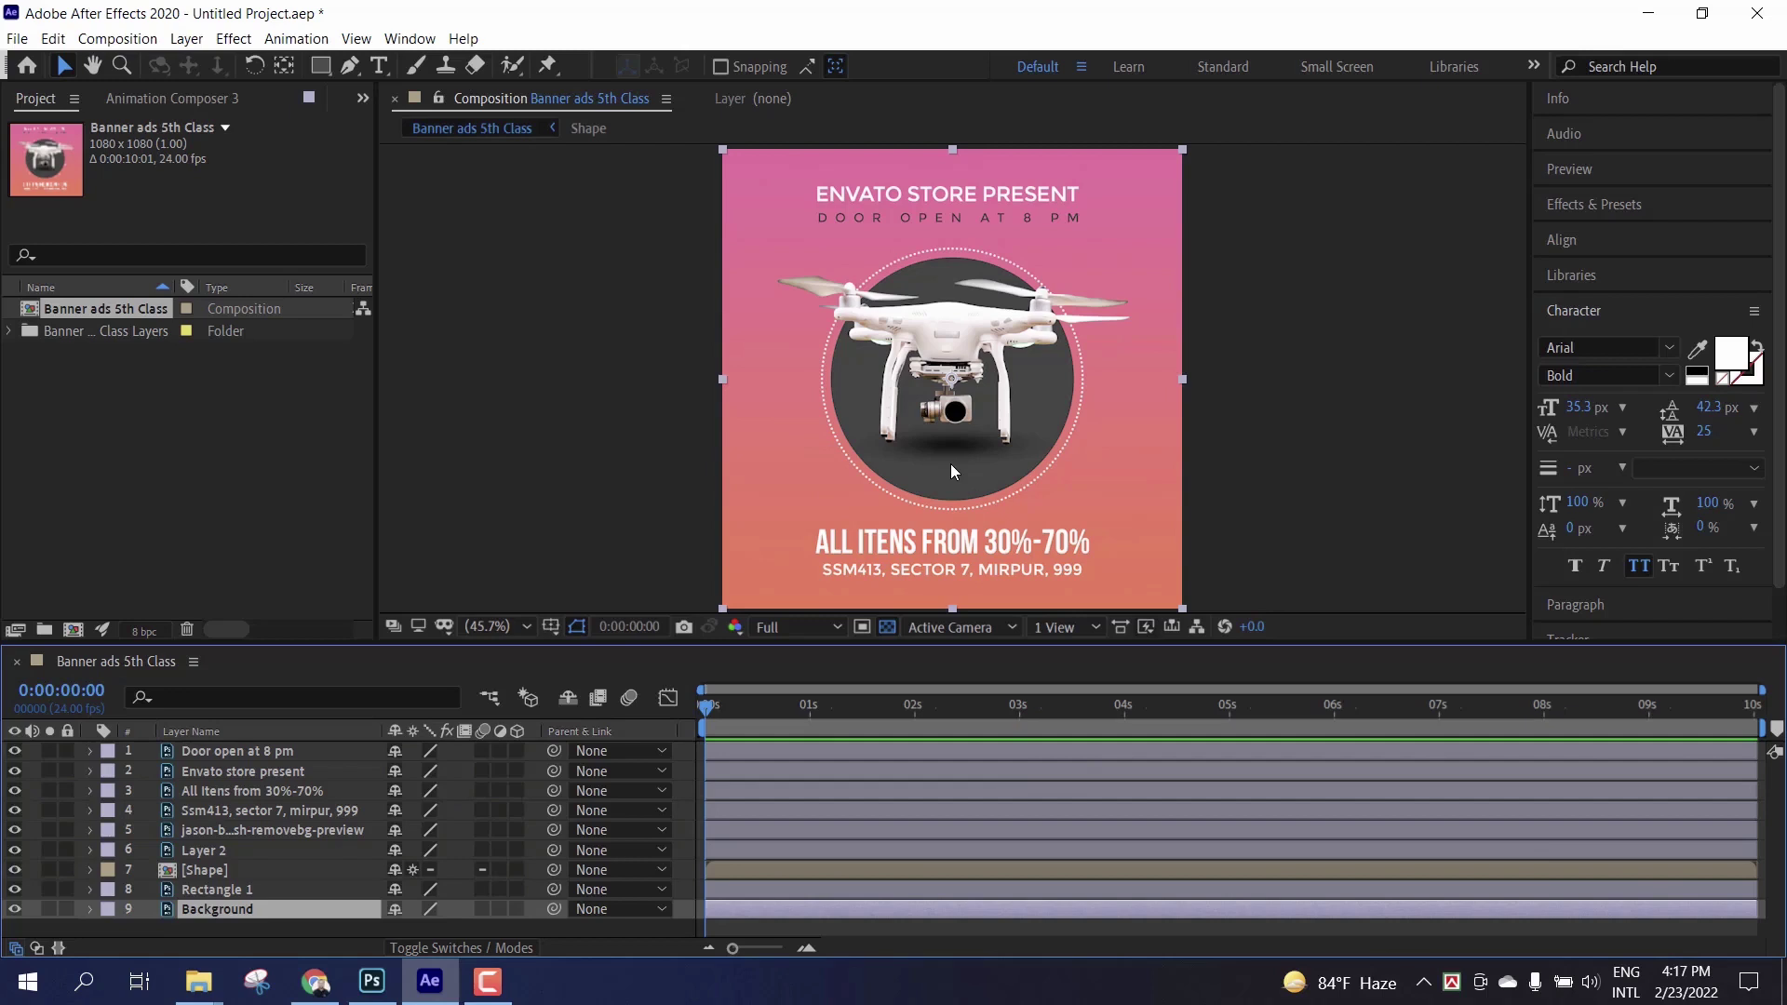
Step: Convert the Door open at 8 pm layer to editable text
left_click(237, 751)
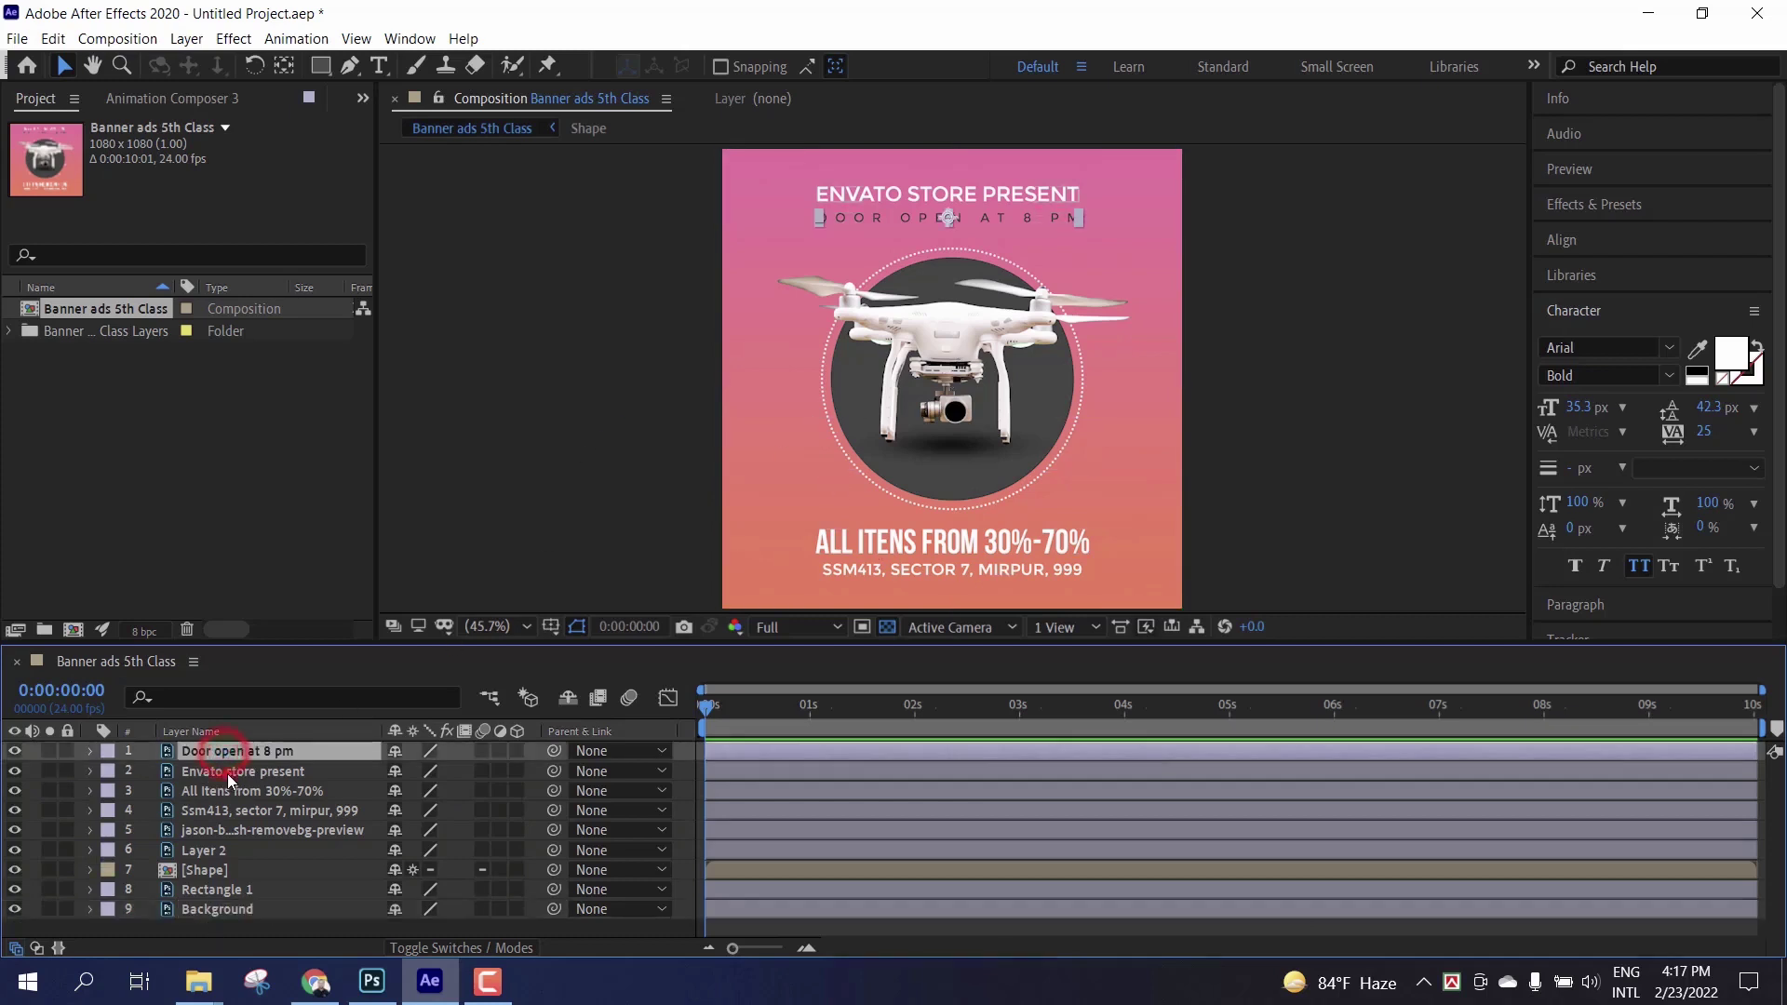
left_click(228, 772)
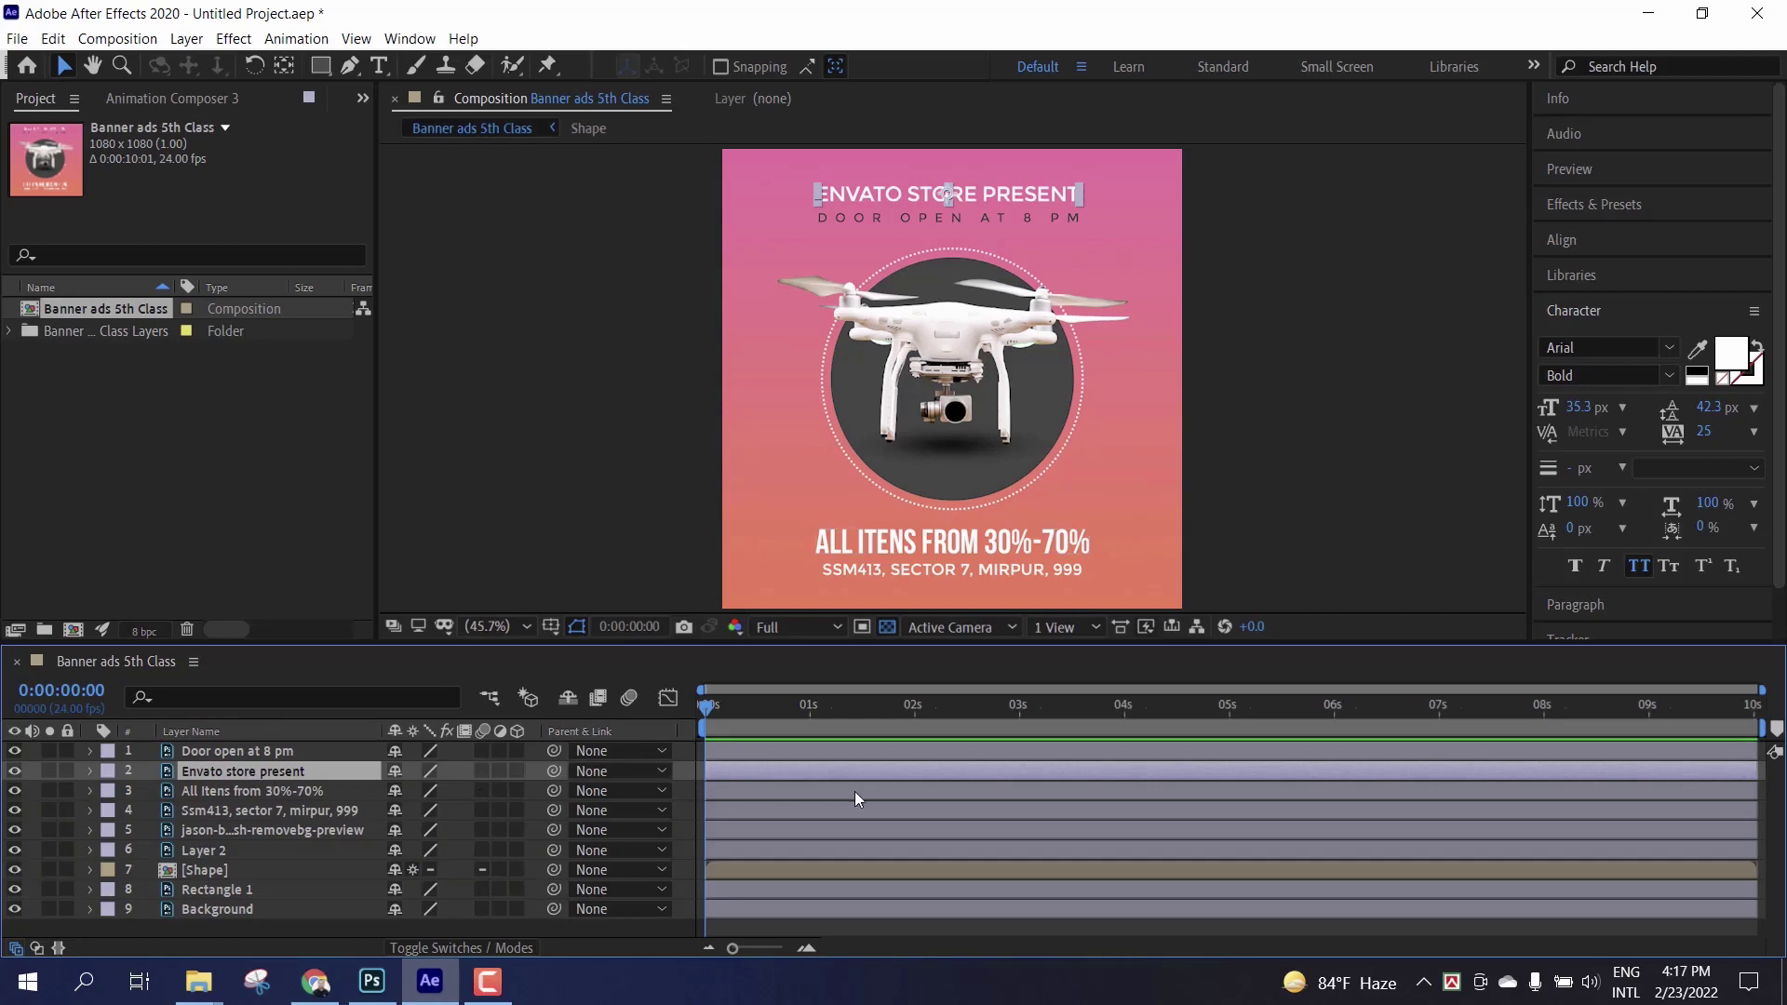
right_click(226, 760)
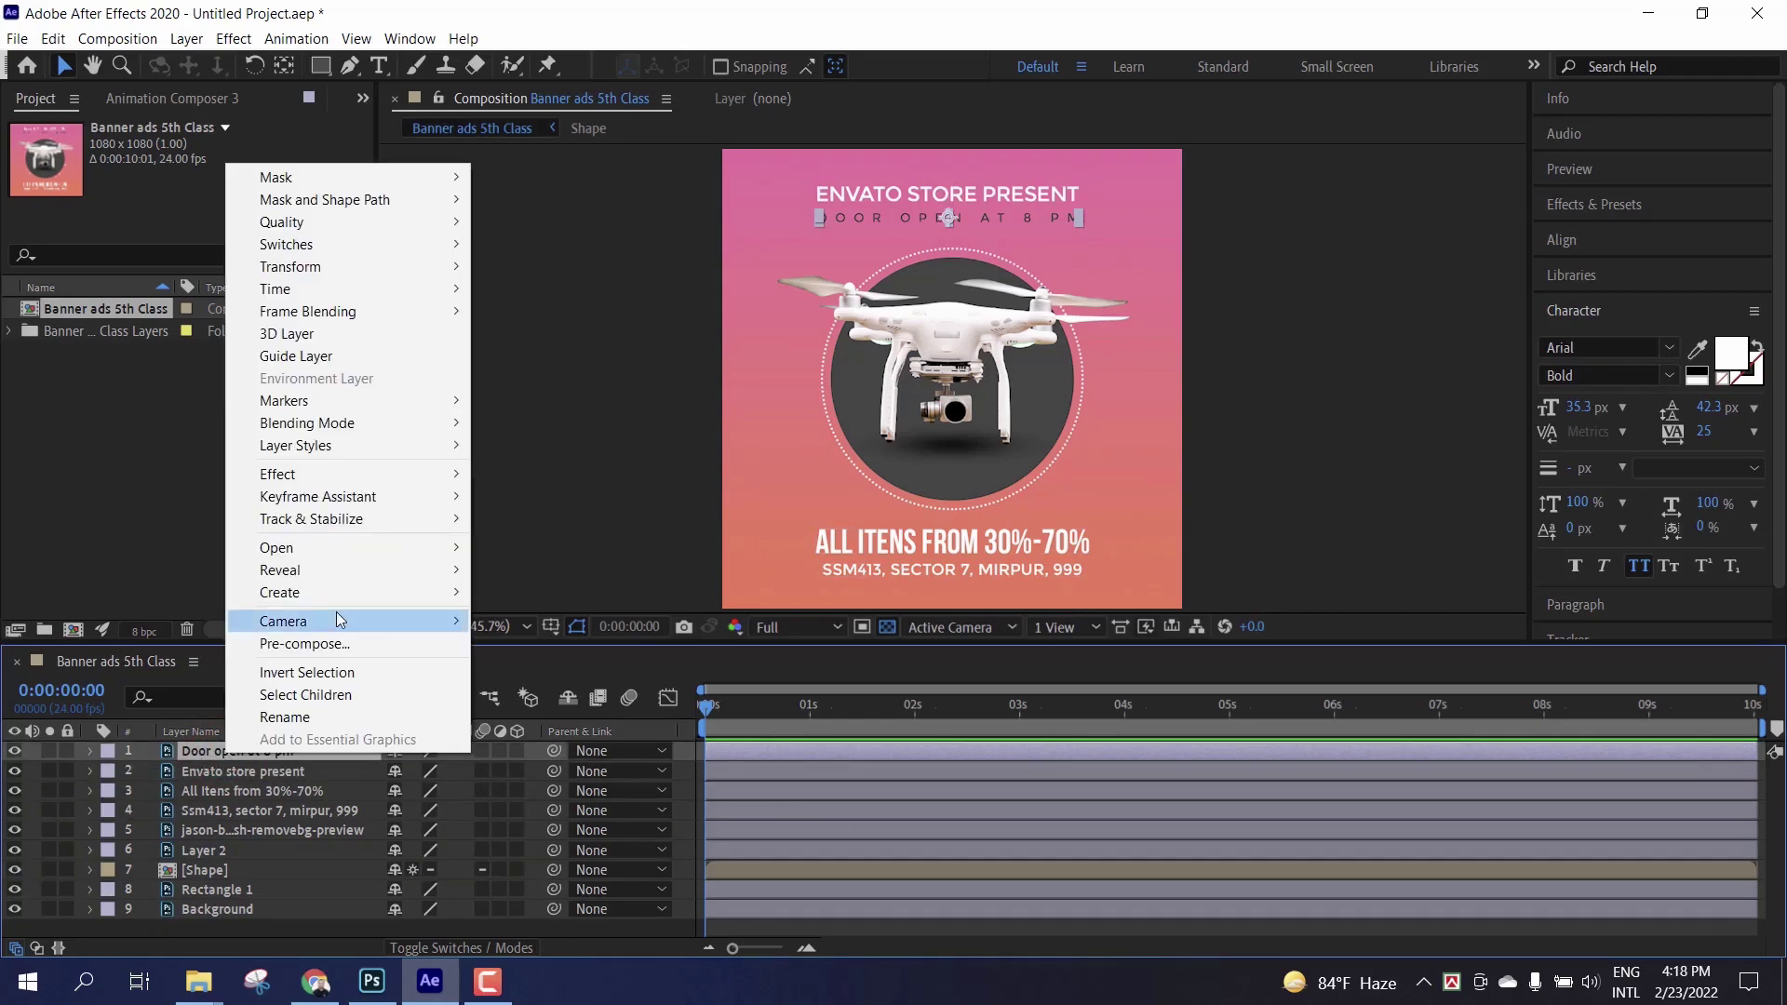
mouse_move(399, 595)
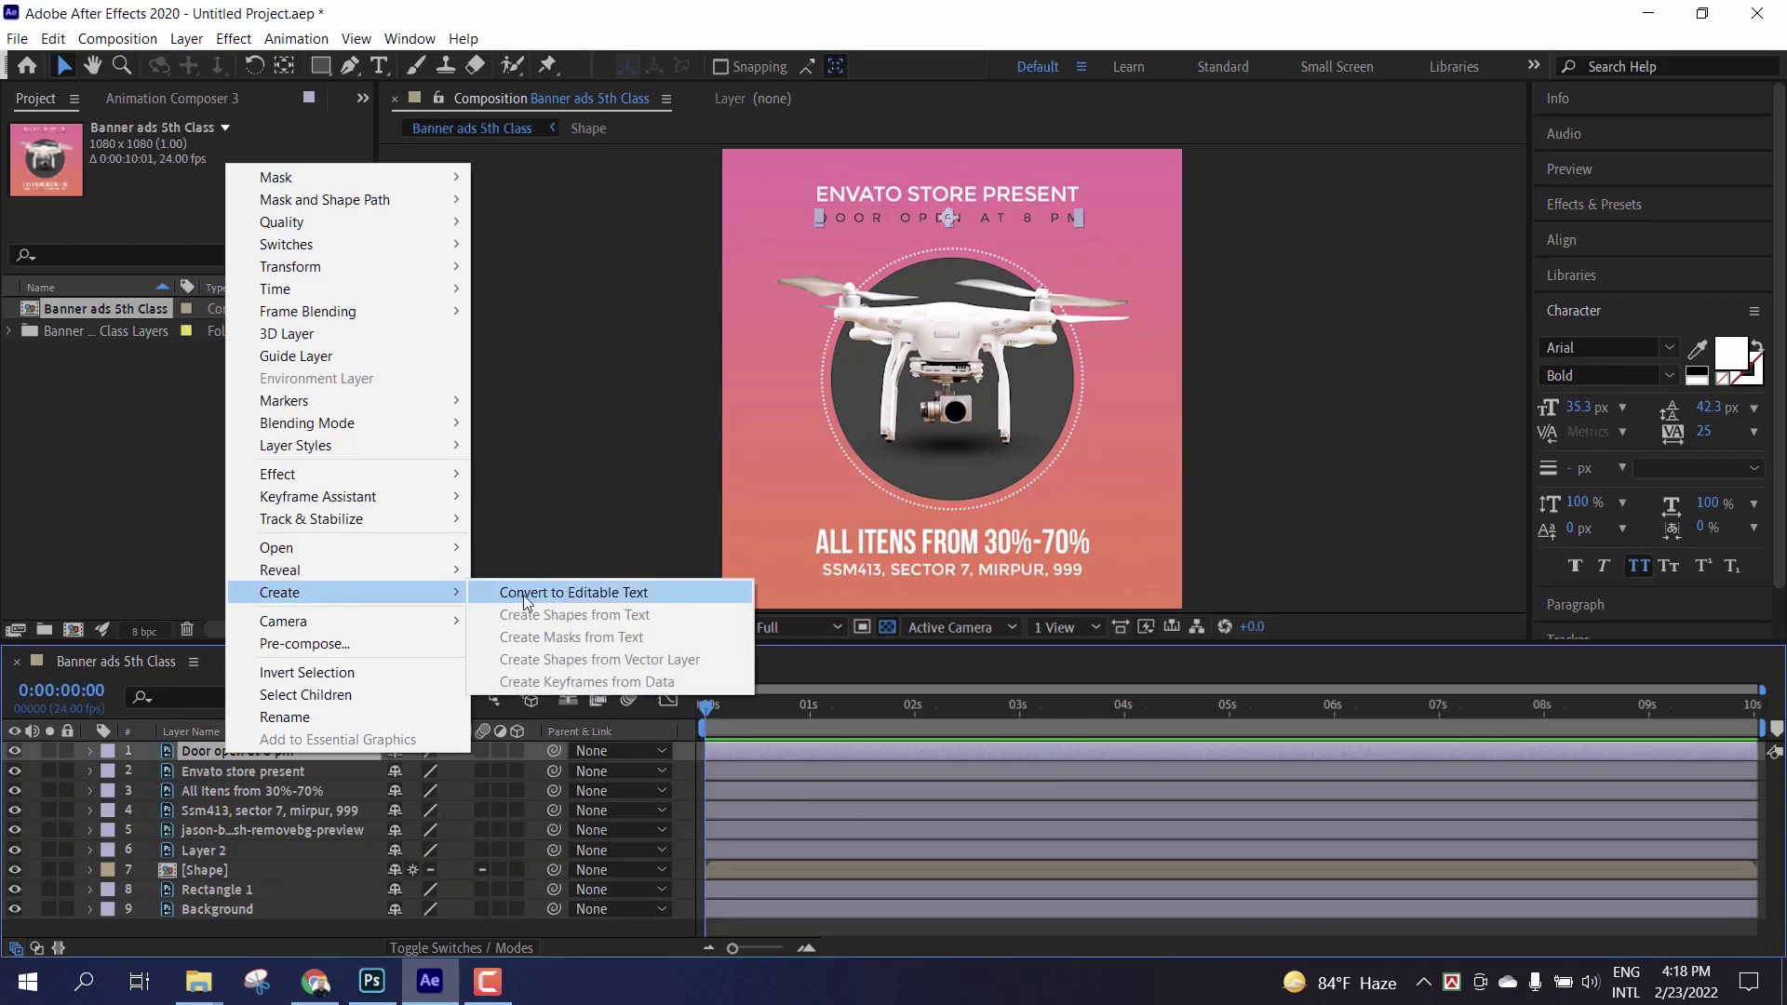
left_click(604, 596)
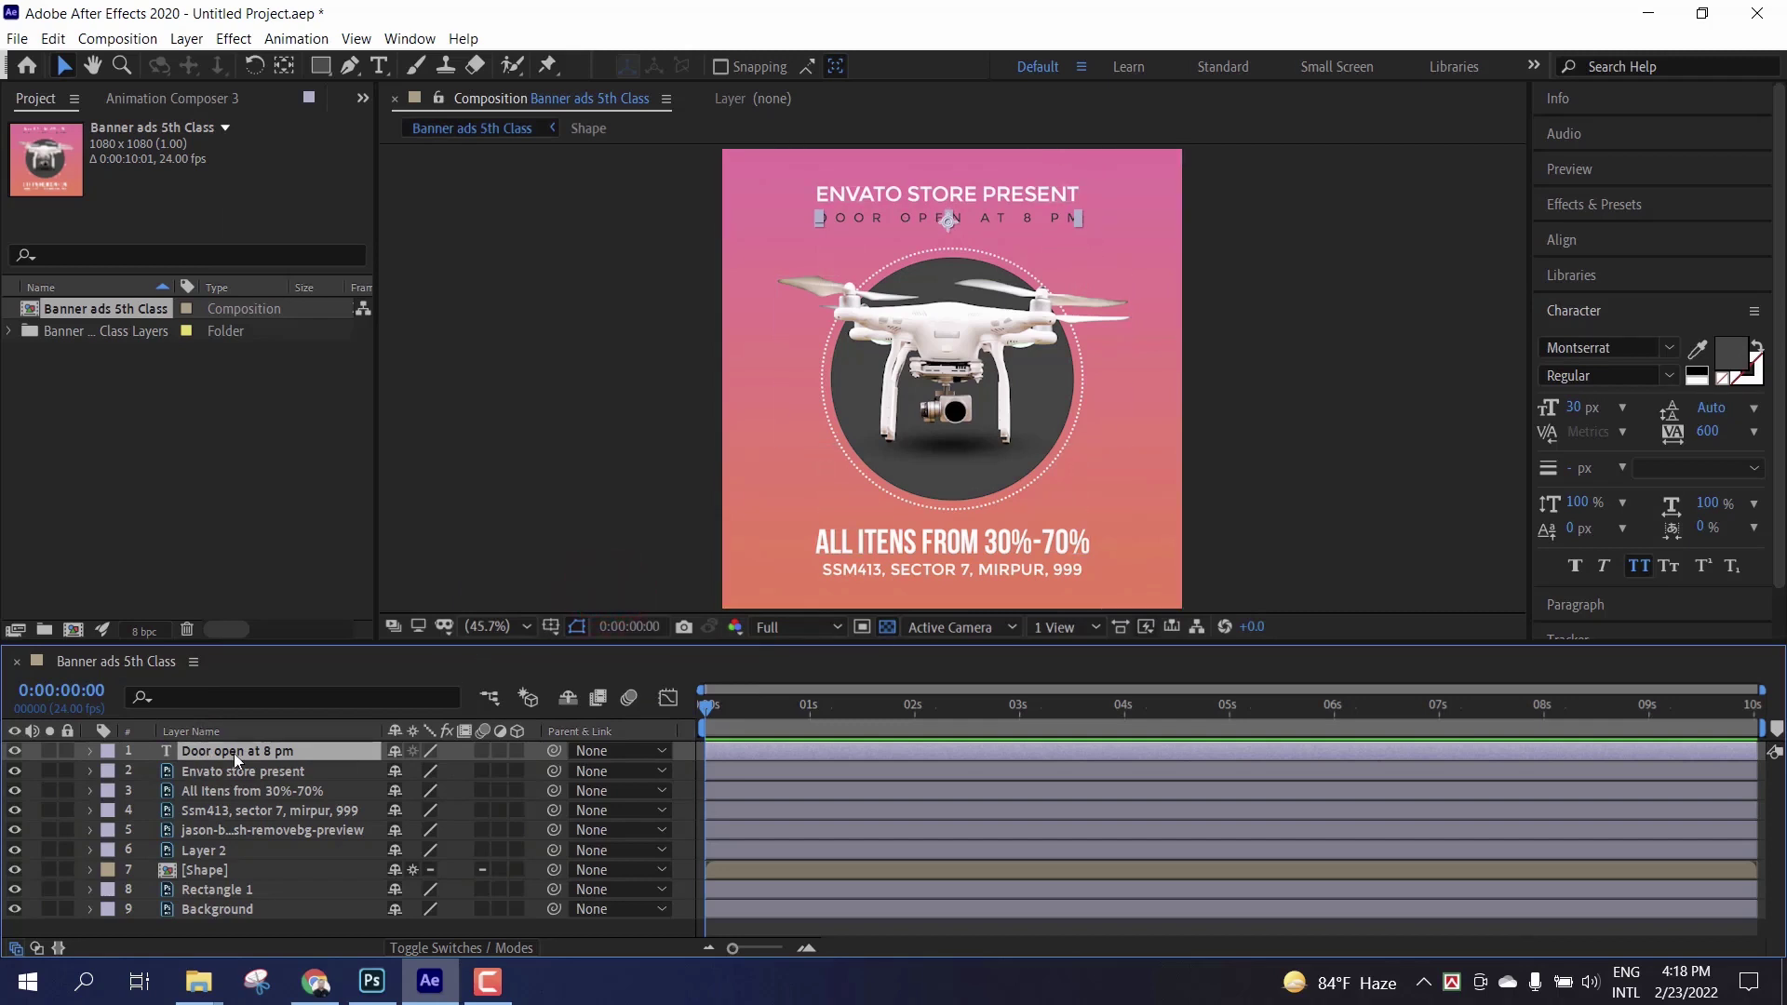
double_click(231, 756)
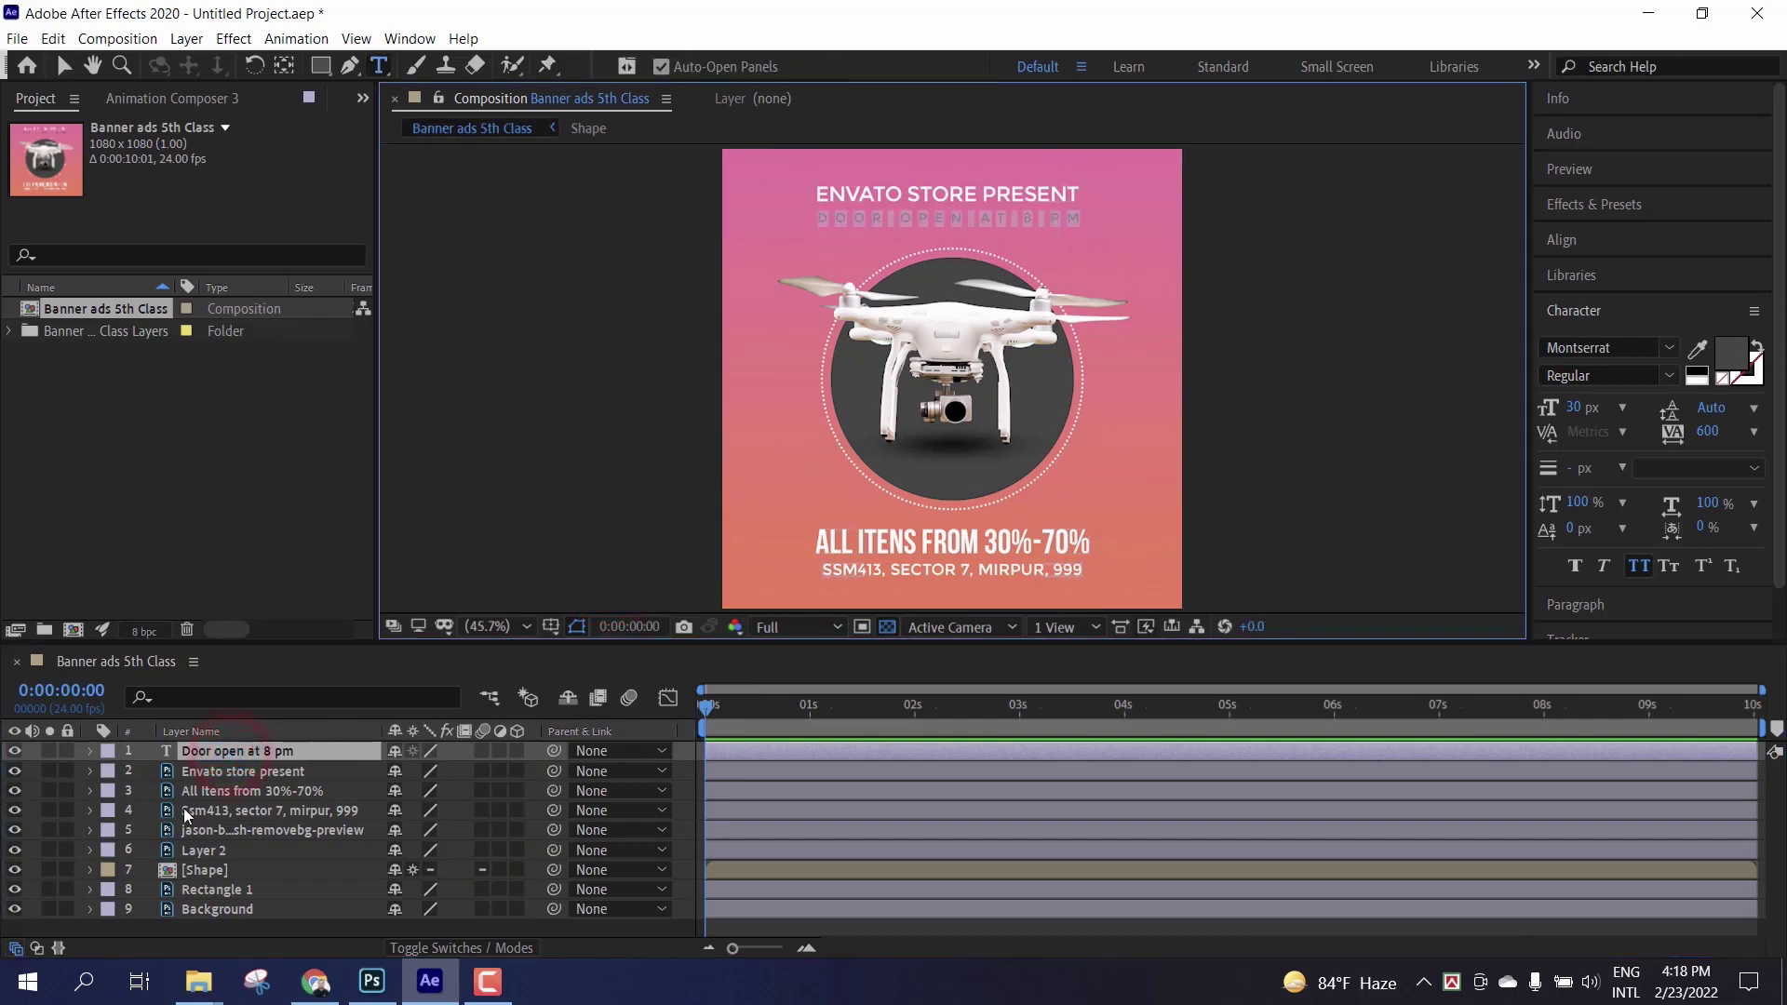
Step: Convert the Envato store present layer to editable text
left_click(231, 771)
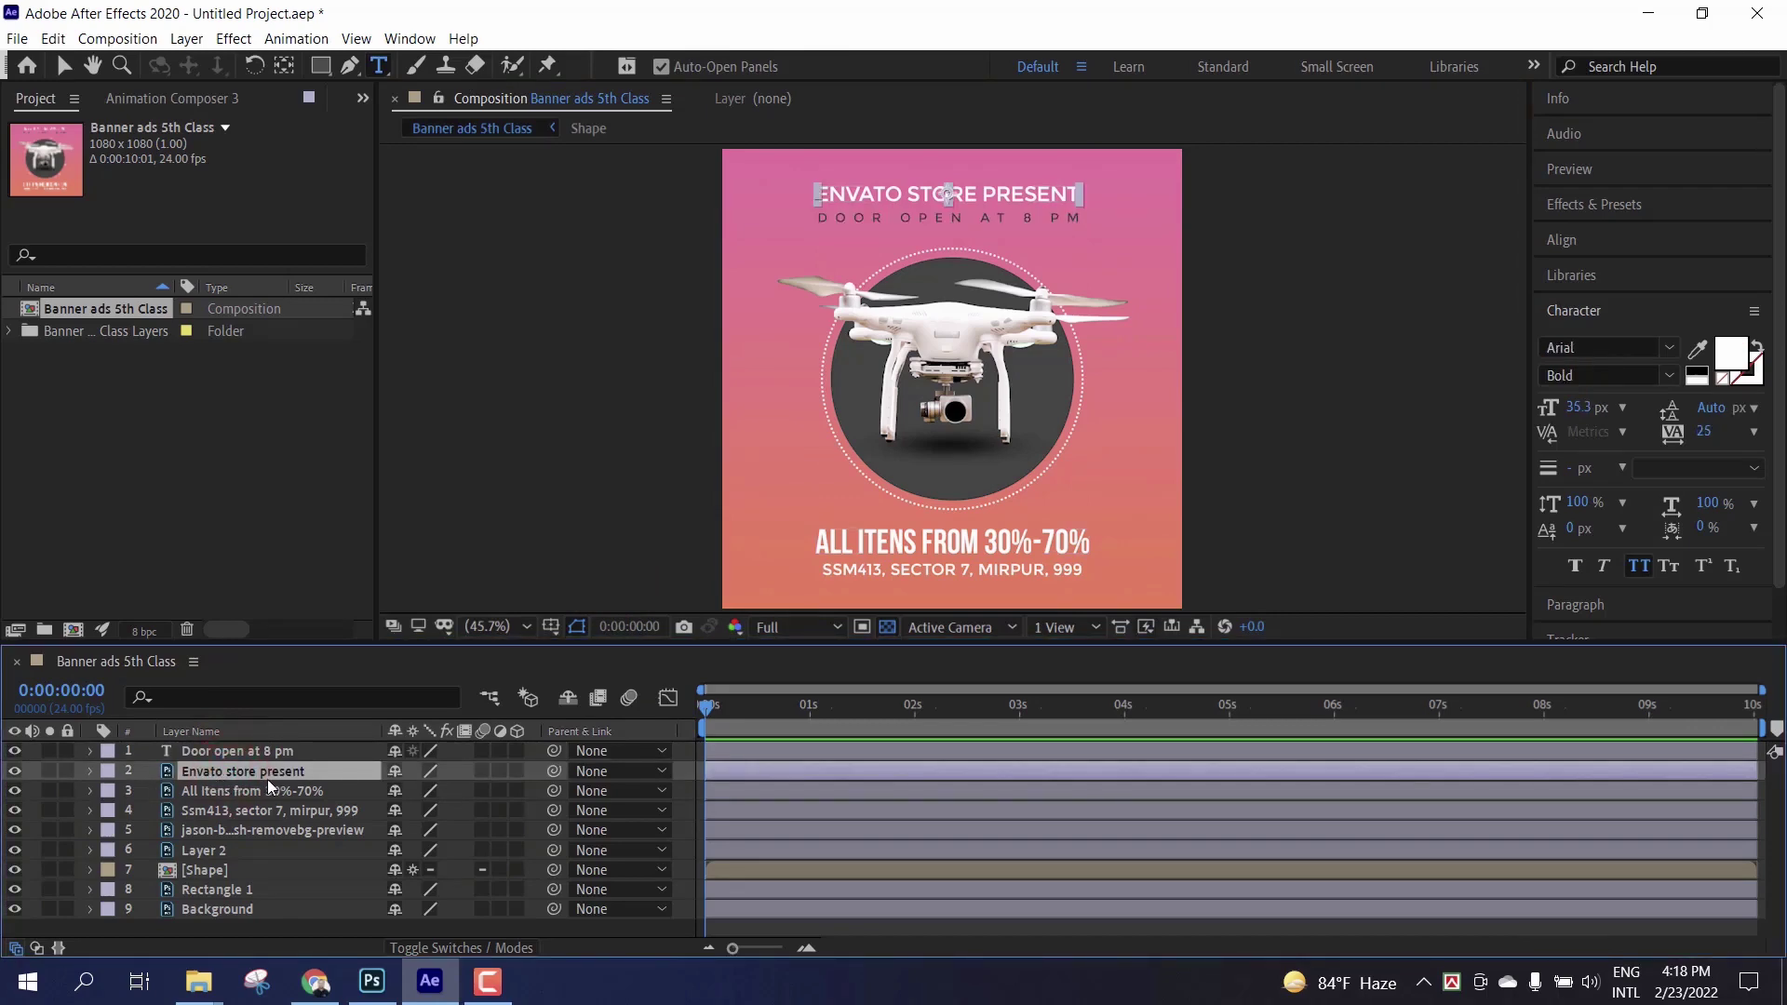
right_click(257, 778)
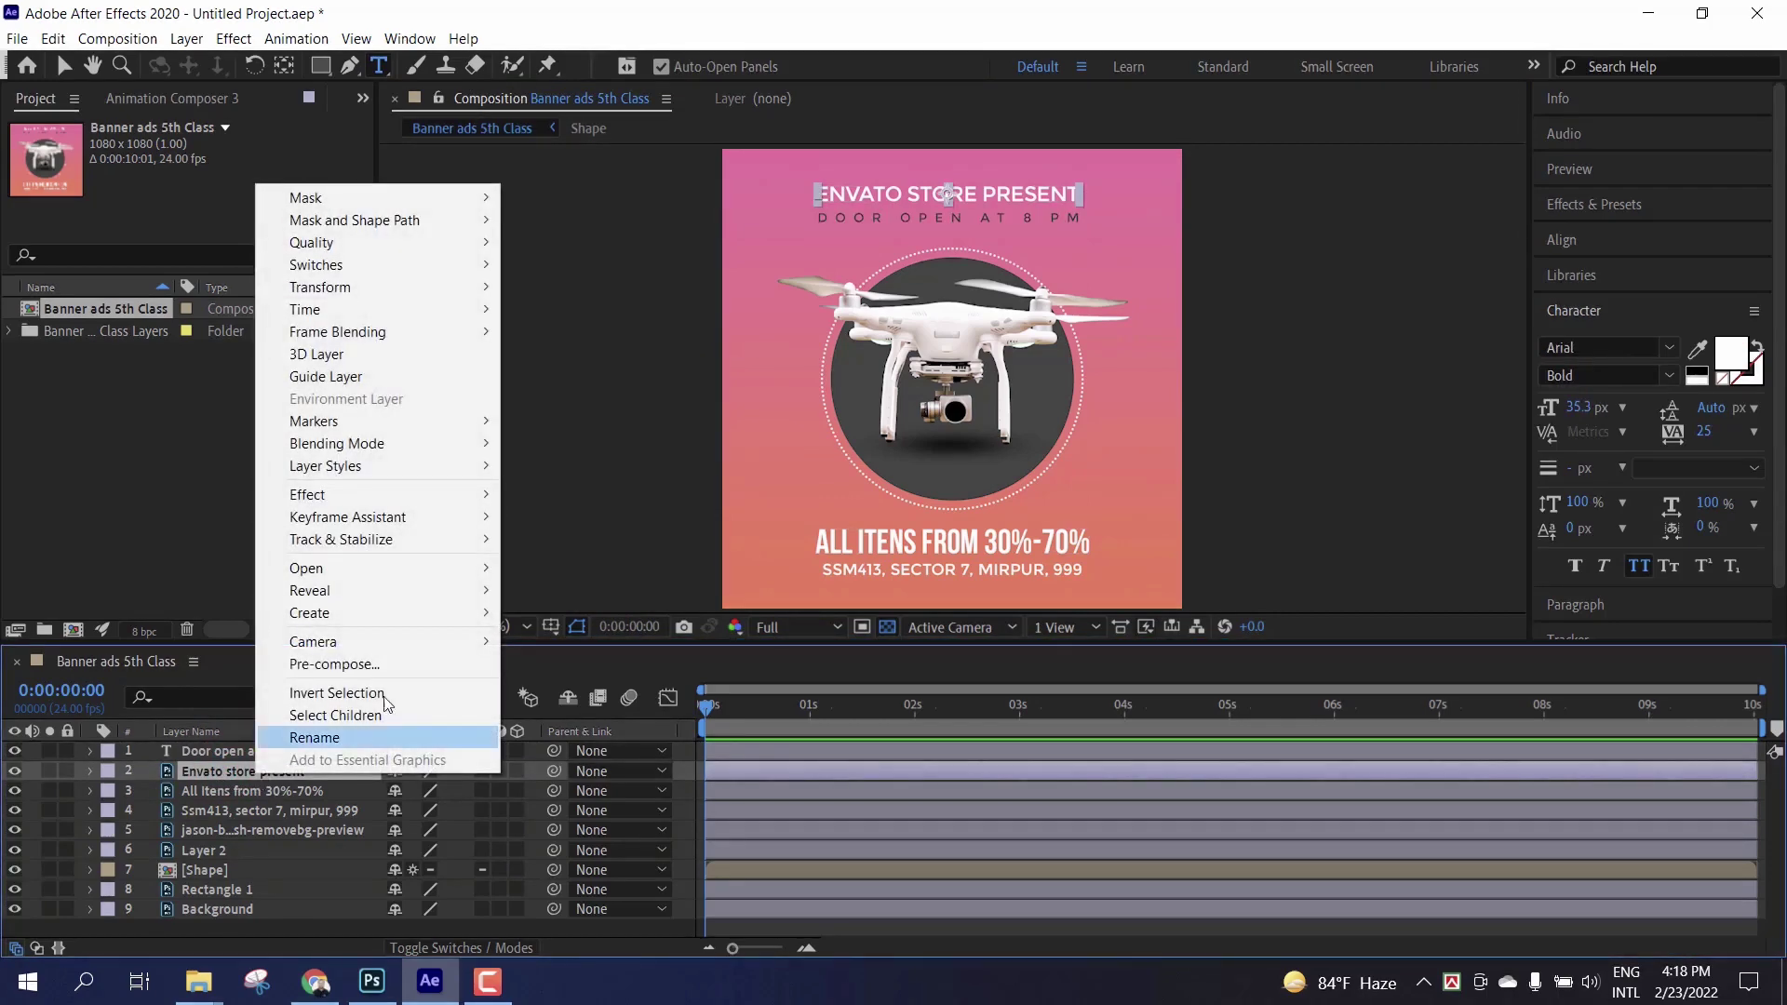
mouse_move(448, 623)
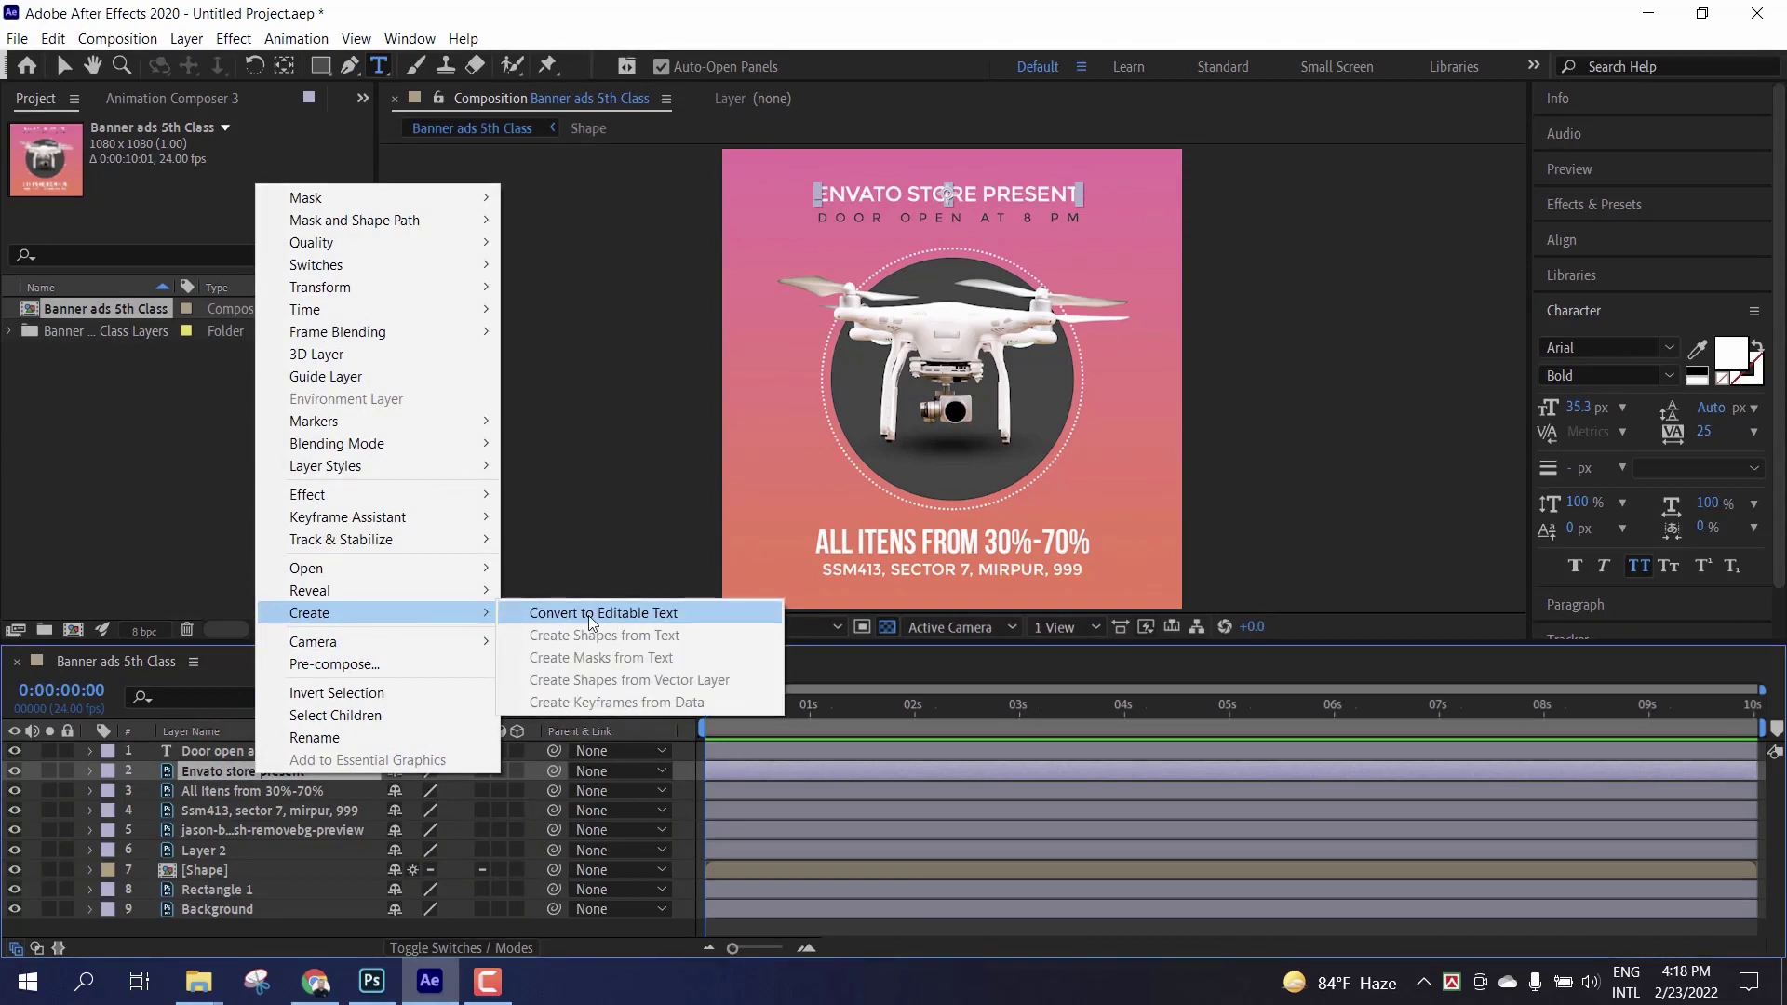
left_click(611, 615)
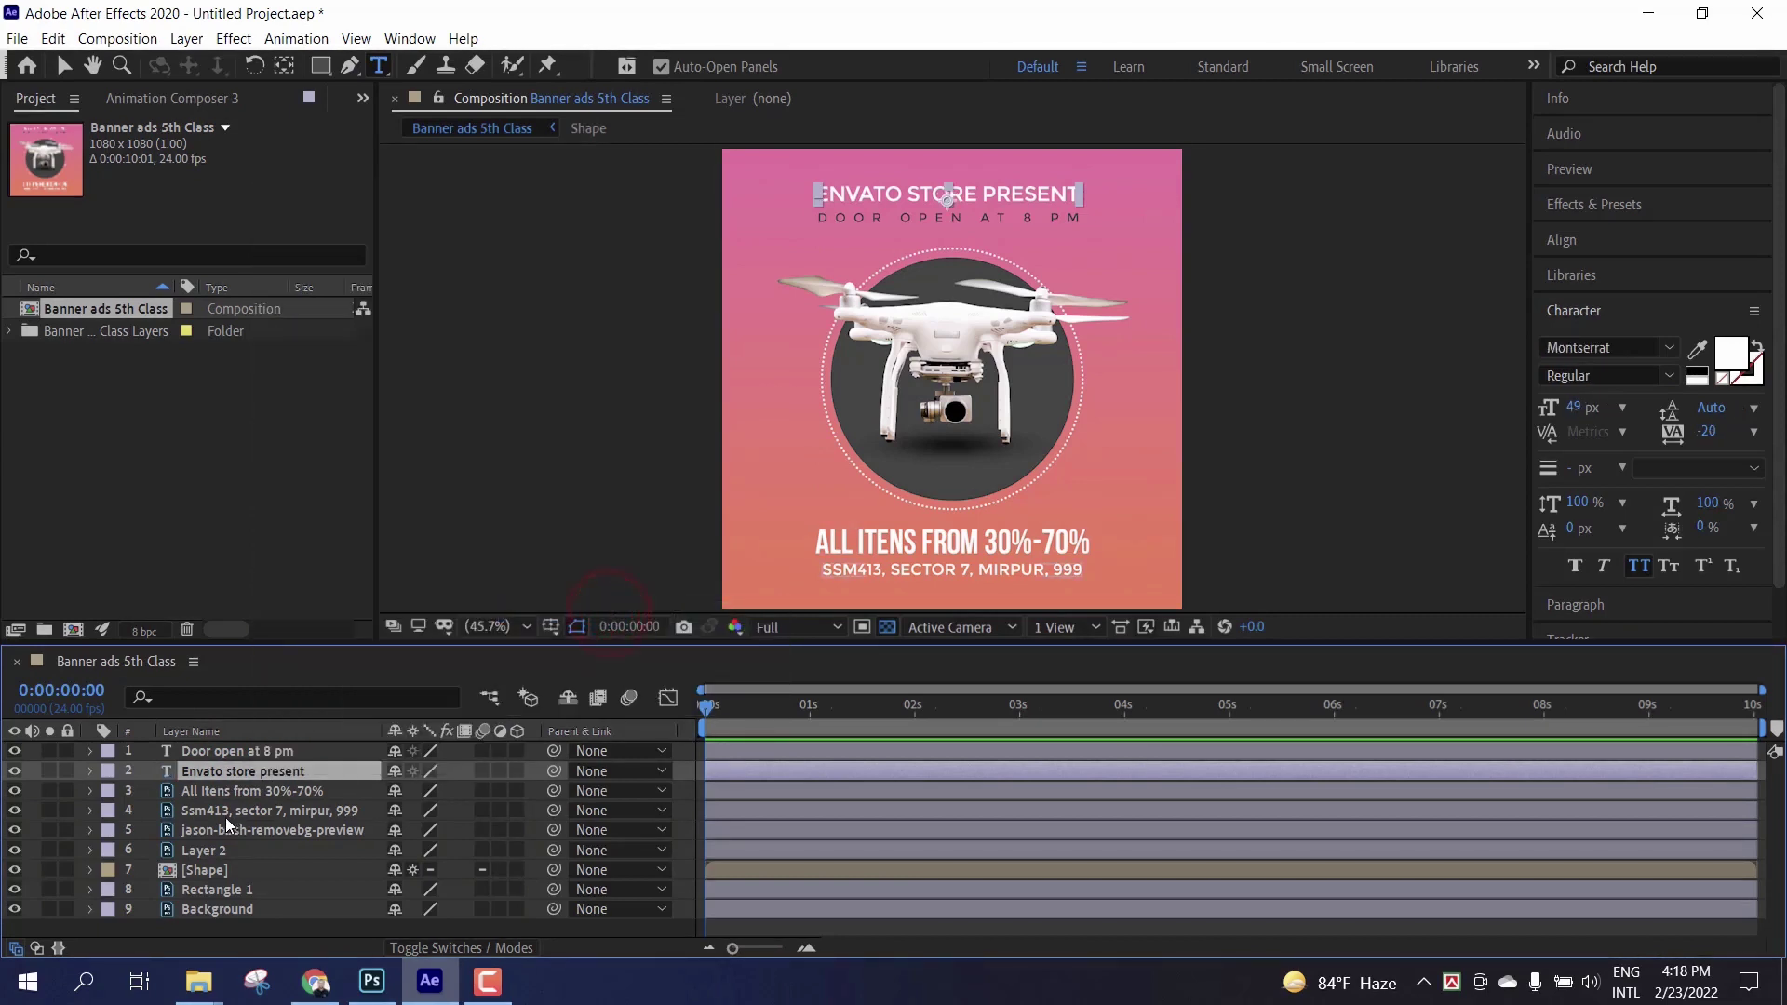
Step: Convert the All Itens from 30%-70% price line and the address line to editable text
left_click(255, 796)
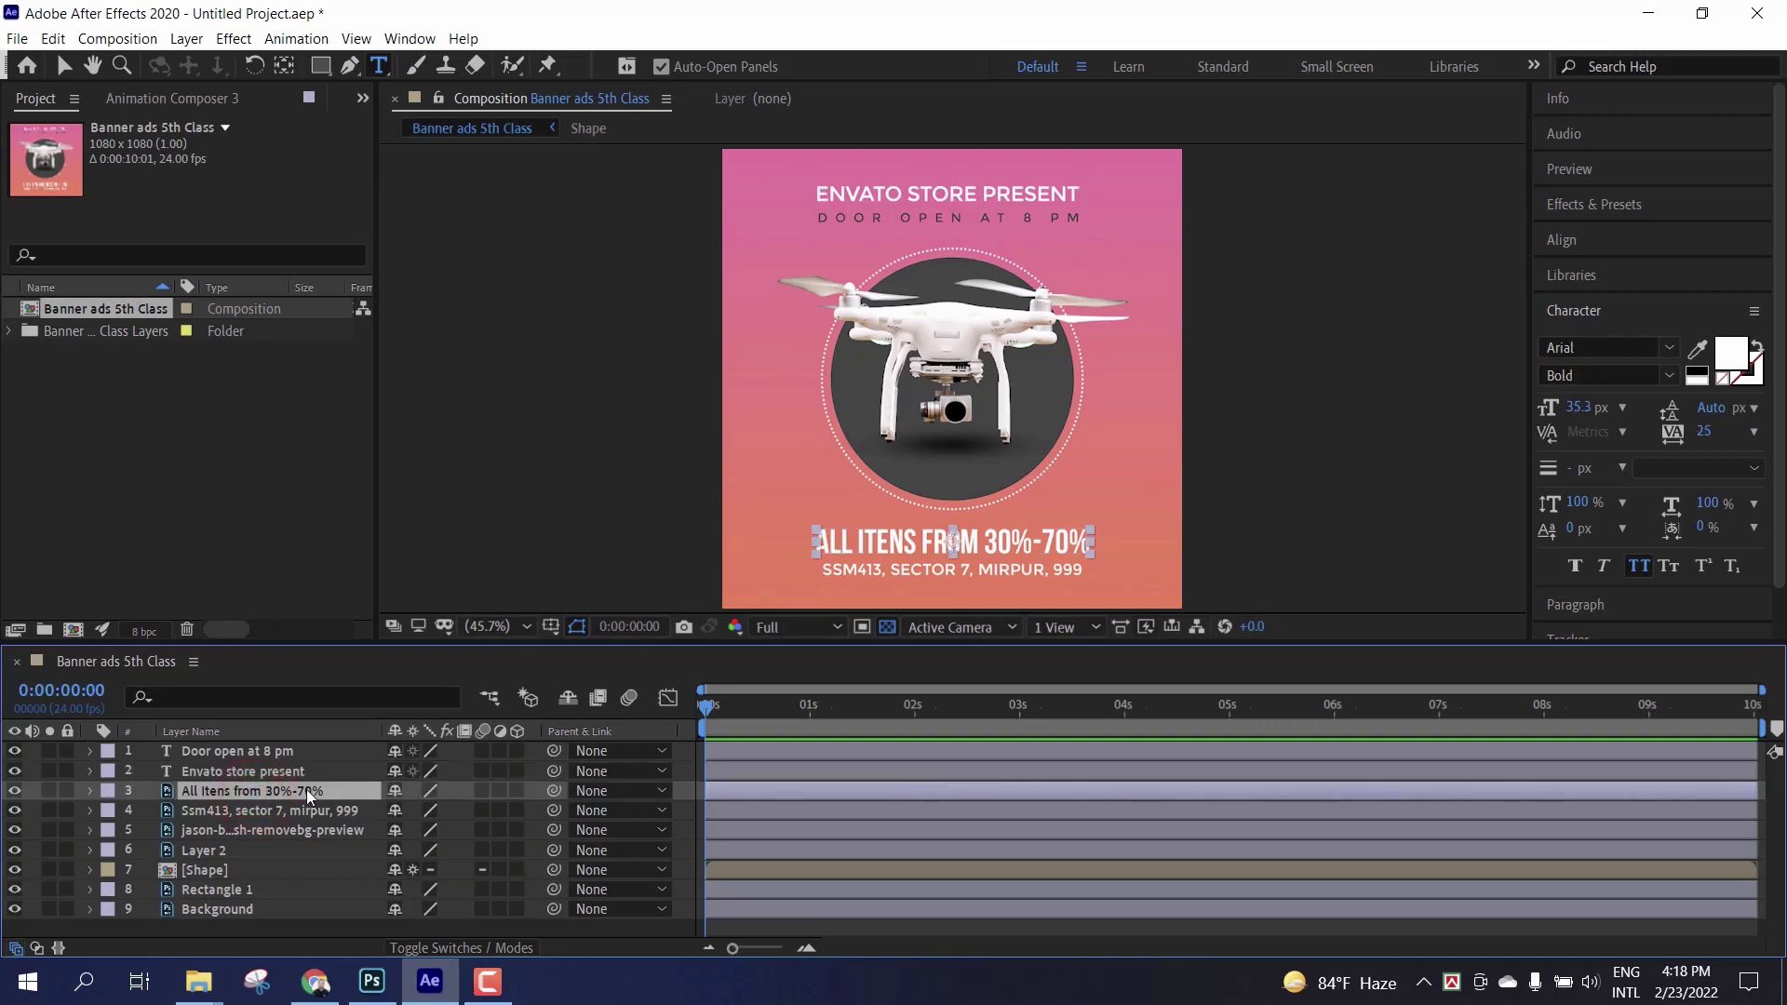
right_click(298, 790)
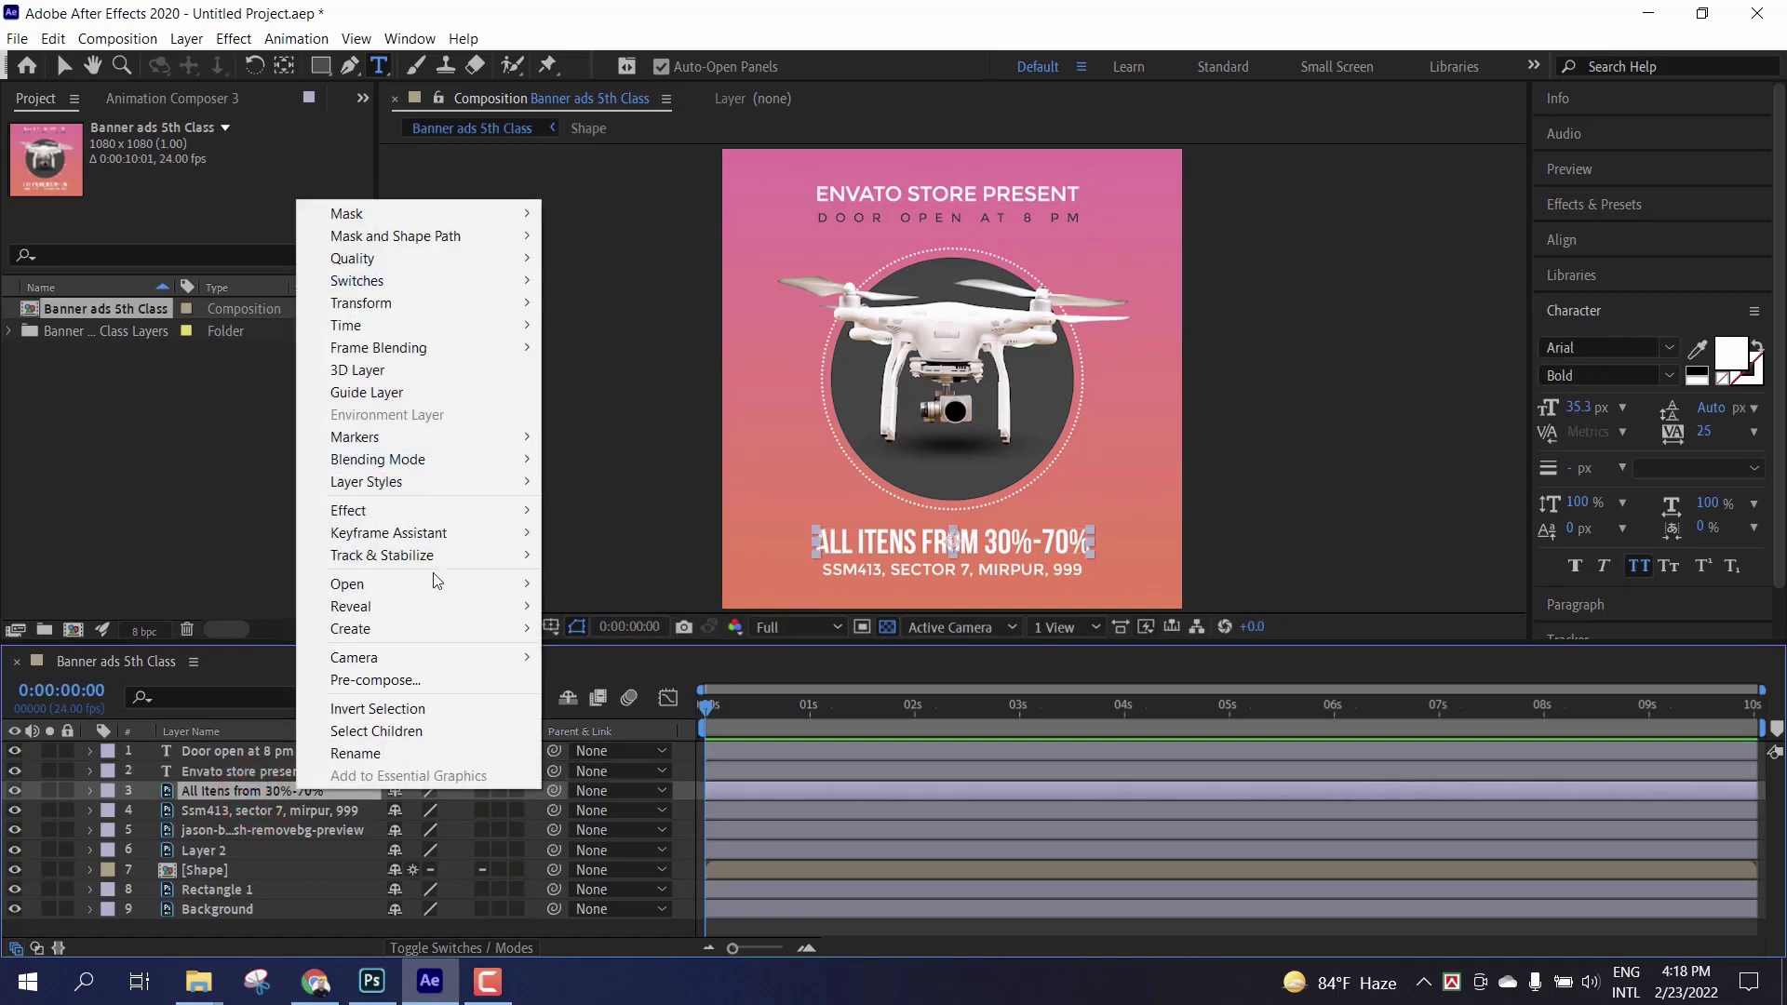
mouse_move(449, 629)
left_click(606, 629)
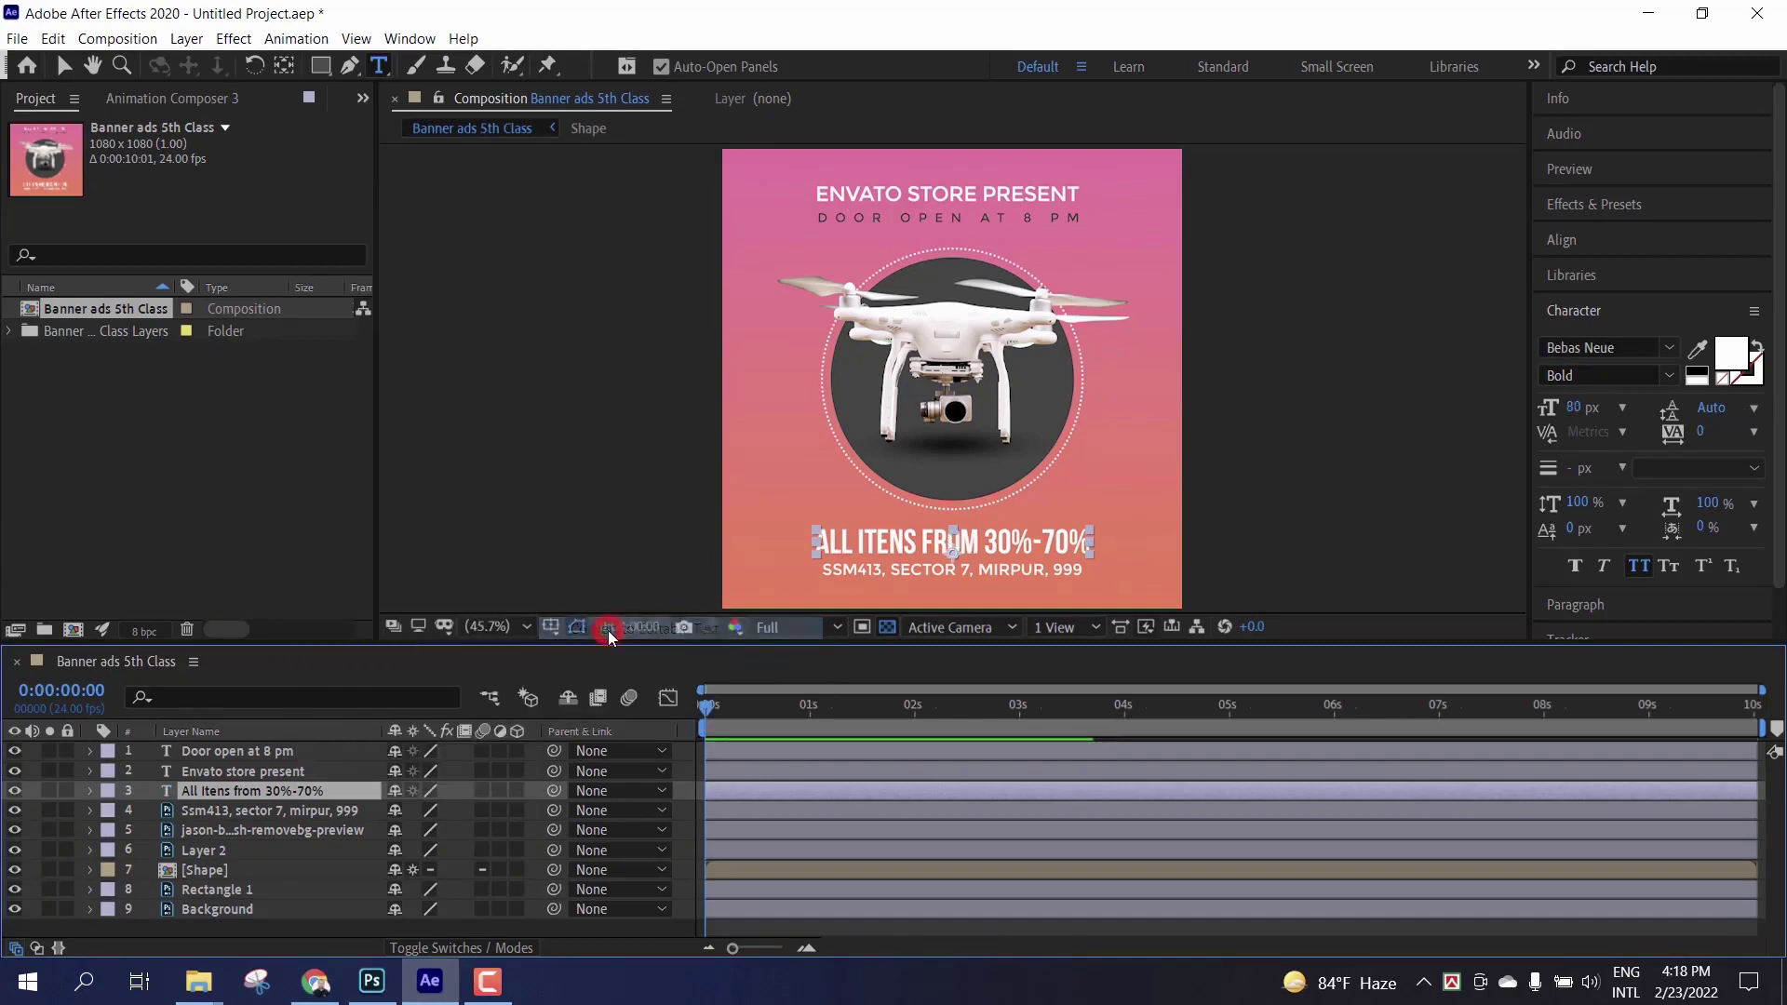
left_click(255, 811)
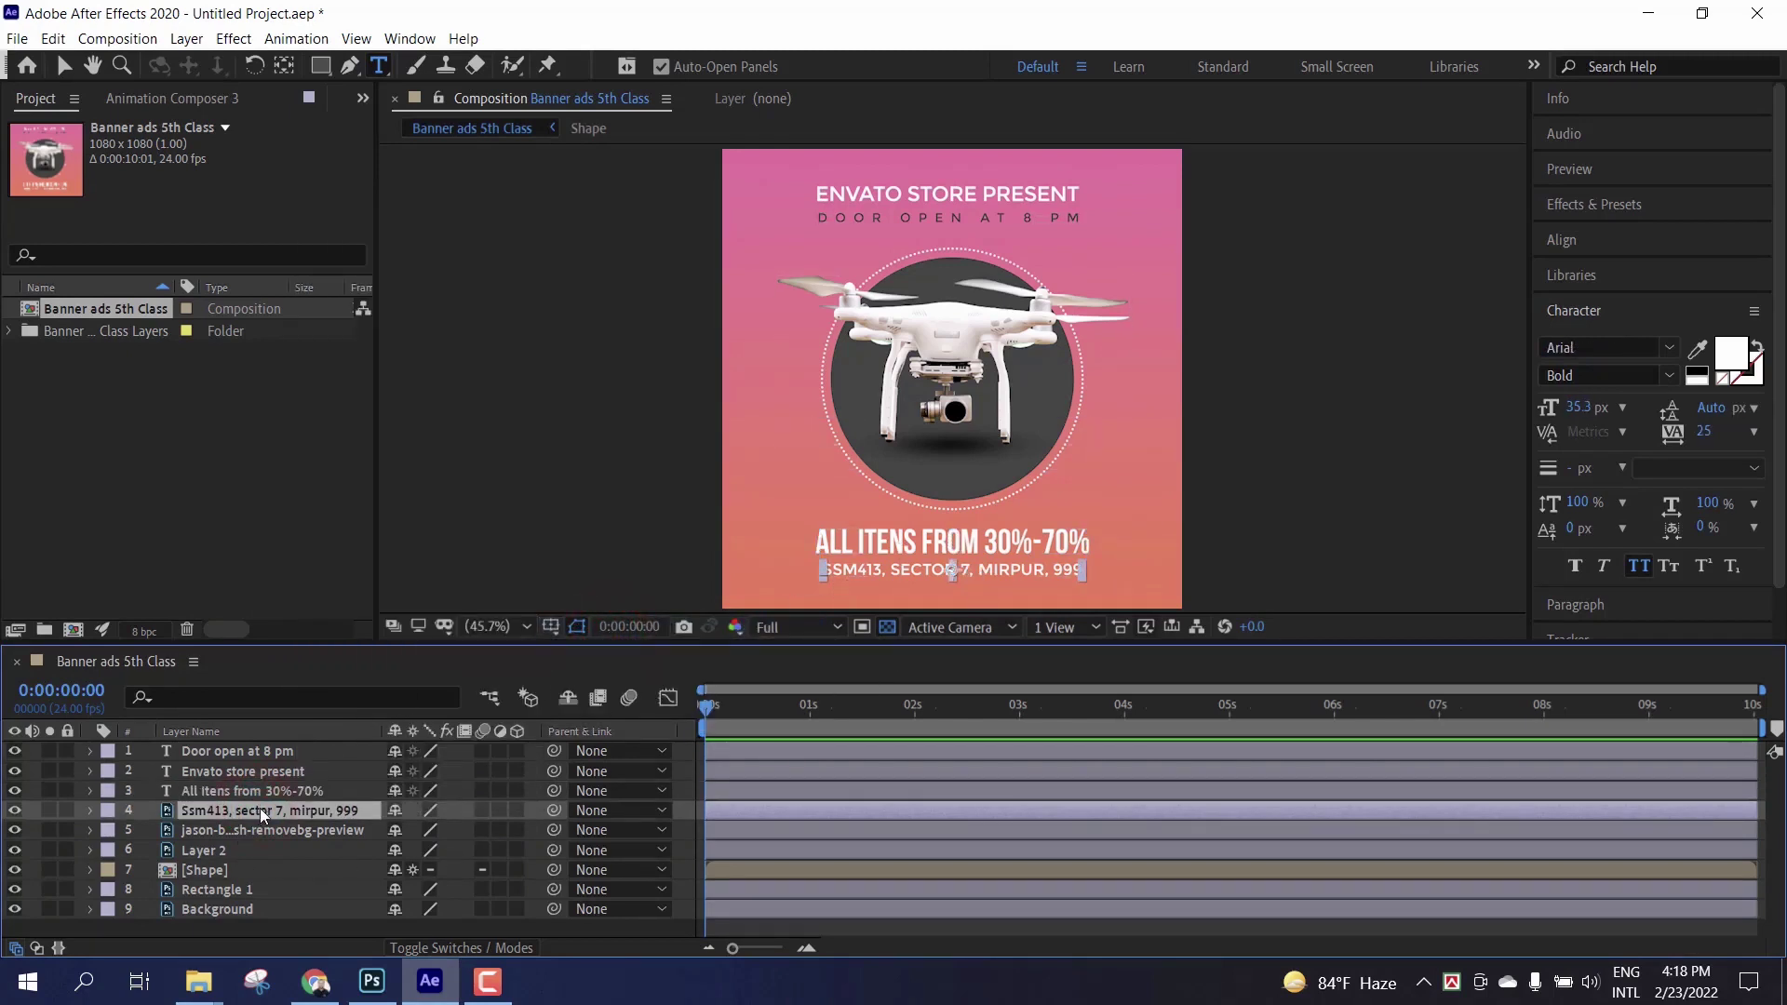
right_click(260, 806)
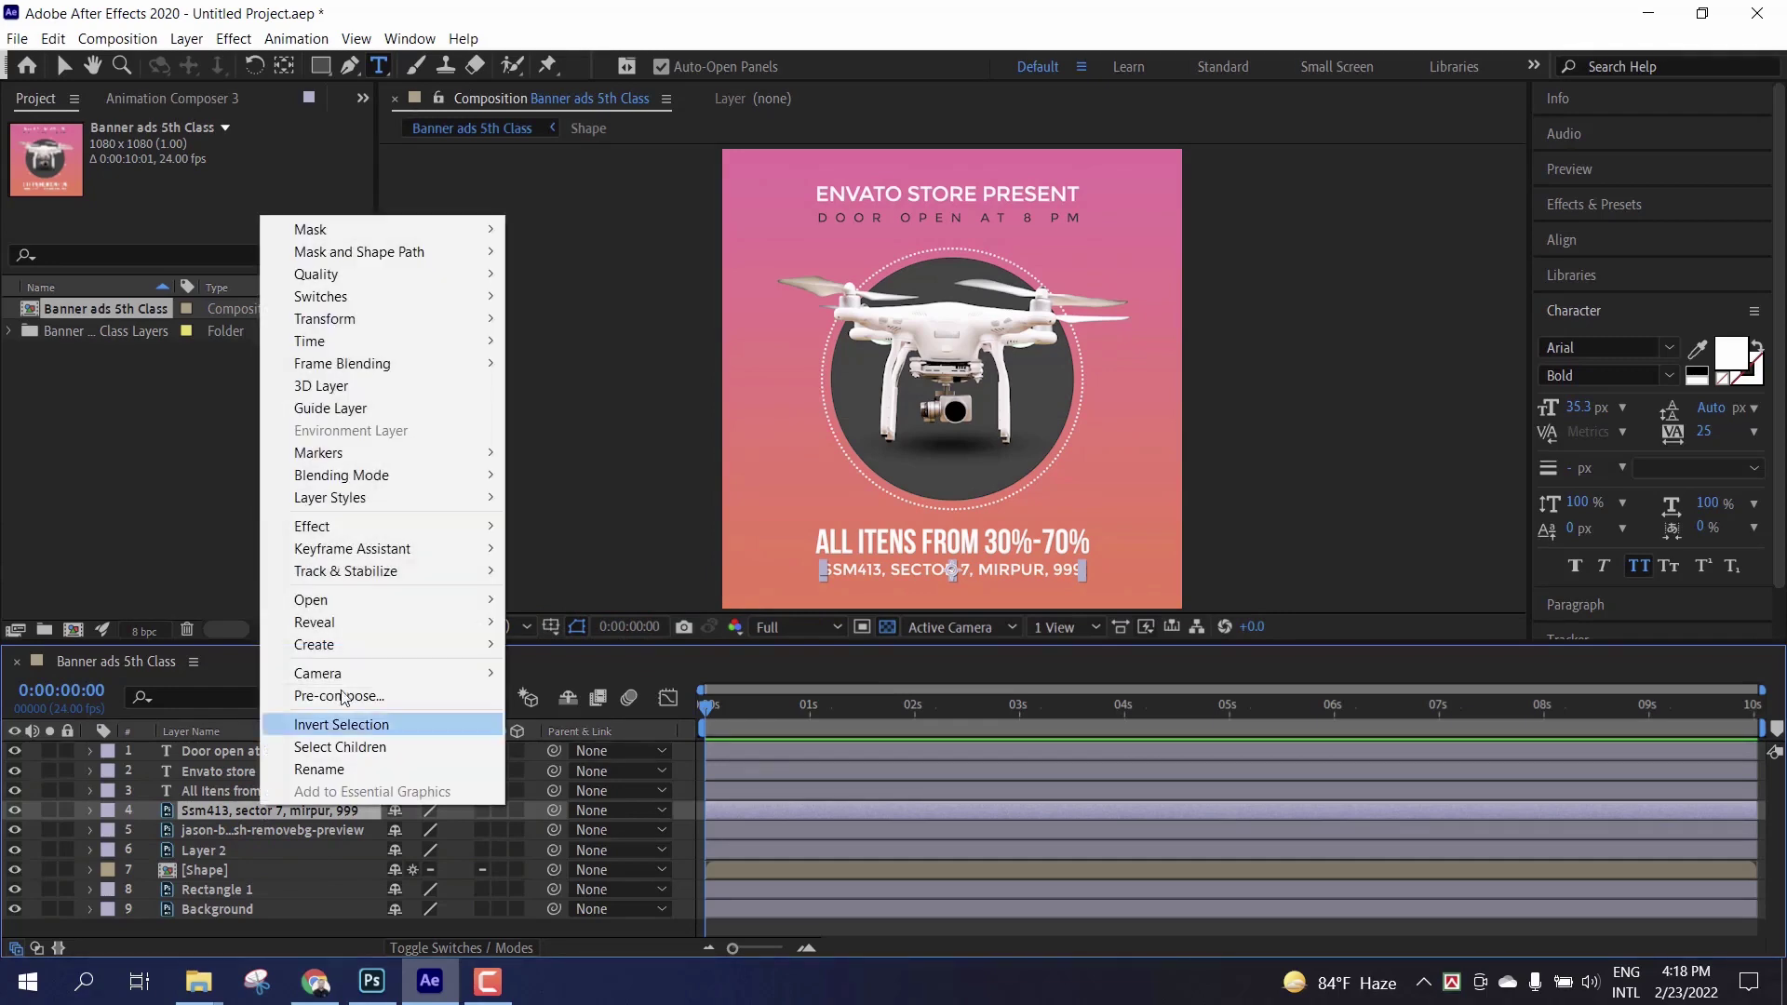
mouse_move(444, 646)
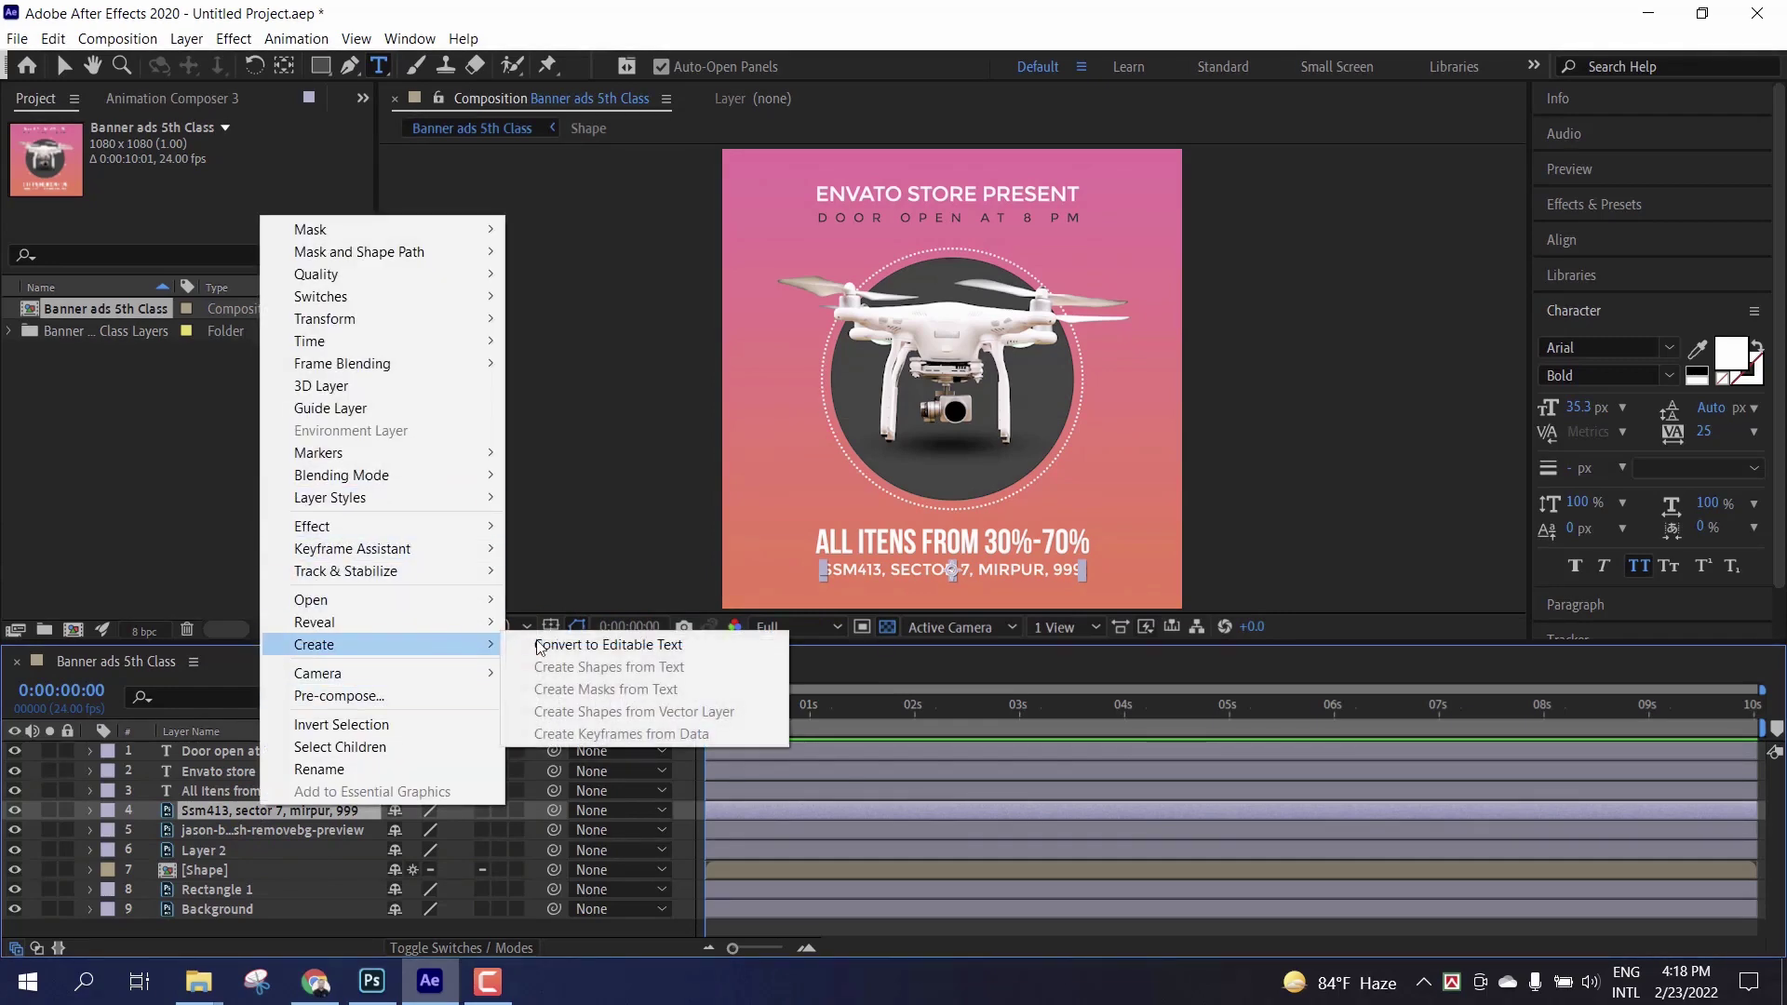
left_click(605, 644)
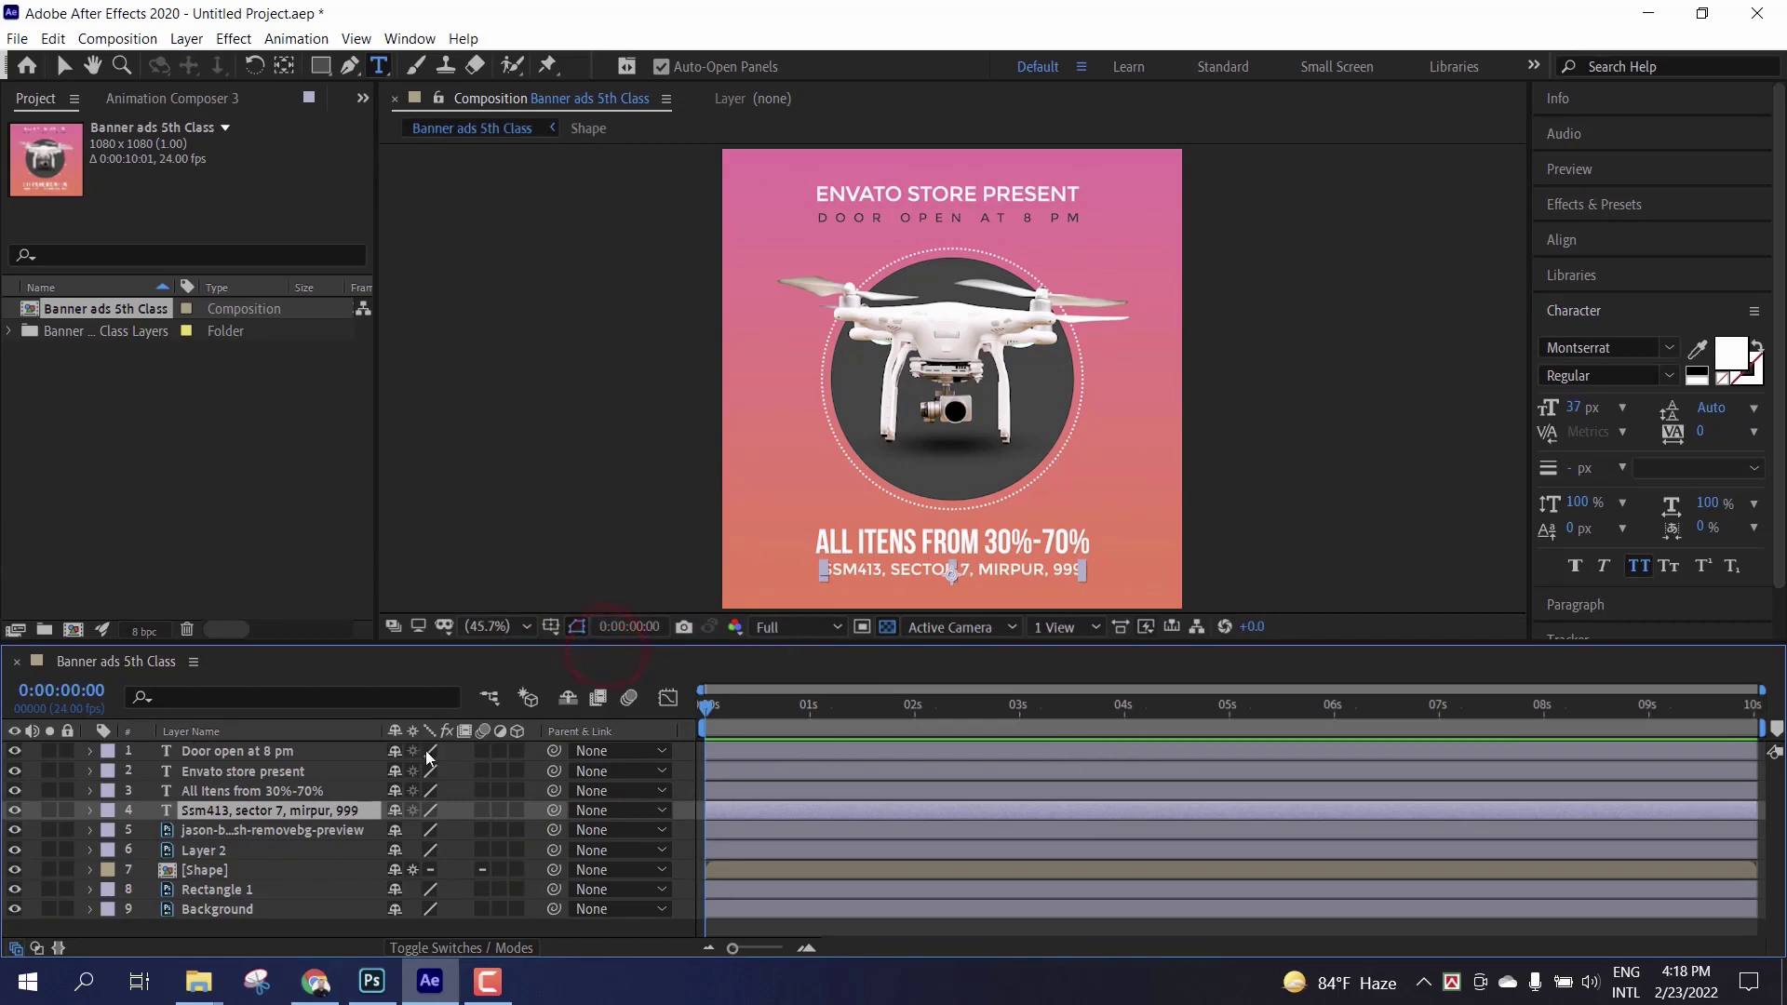
Step: Toggle the address text, drone image and shadow layers off and on to identify them
left_click(14, 809)
left_click(14, 810)
left_click(14, 829)
left_click(14, 829)
left_click(268, 829)
left_click(14, 829)
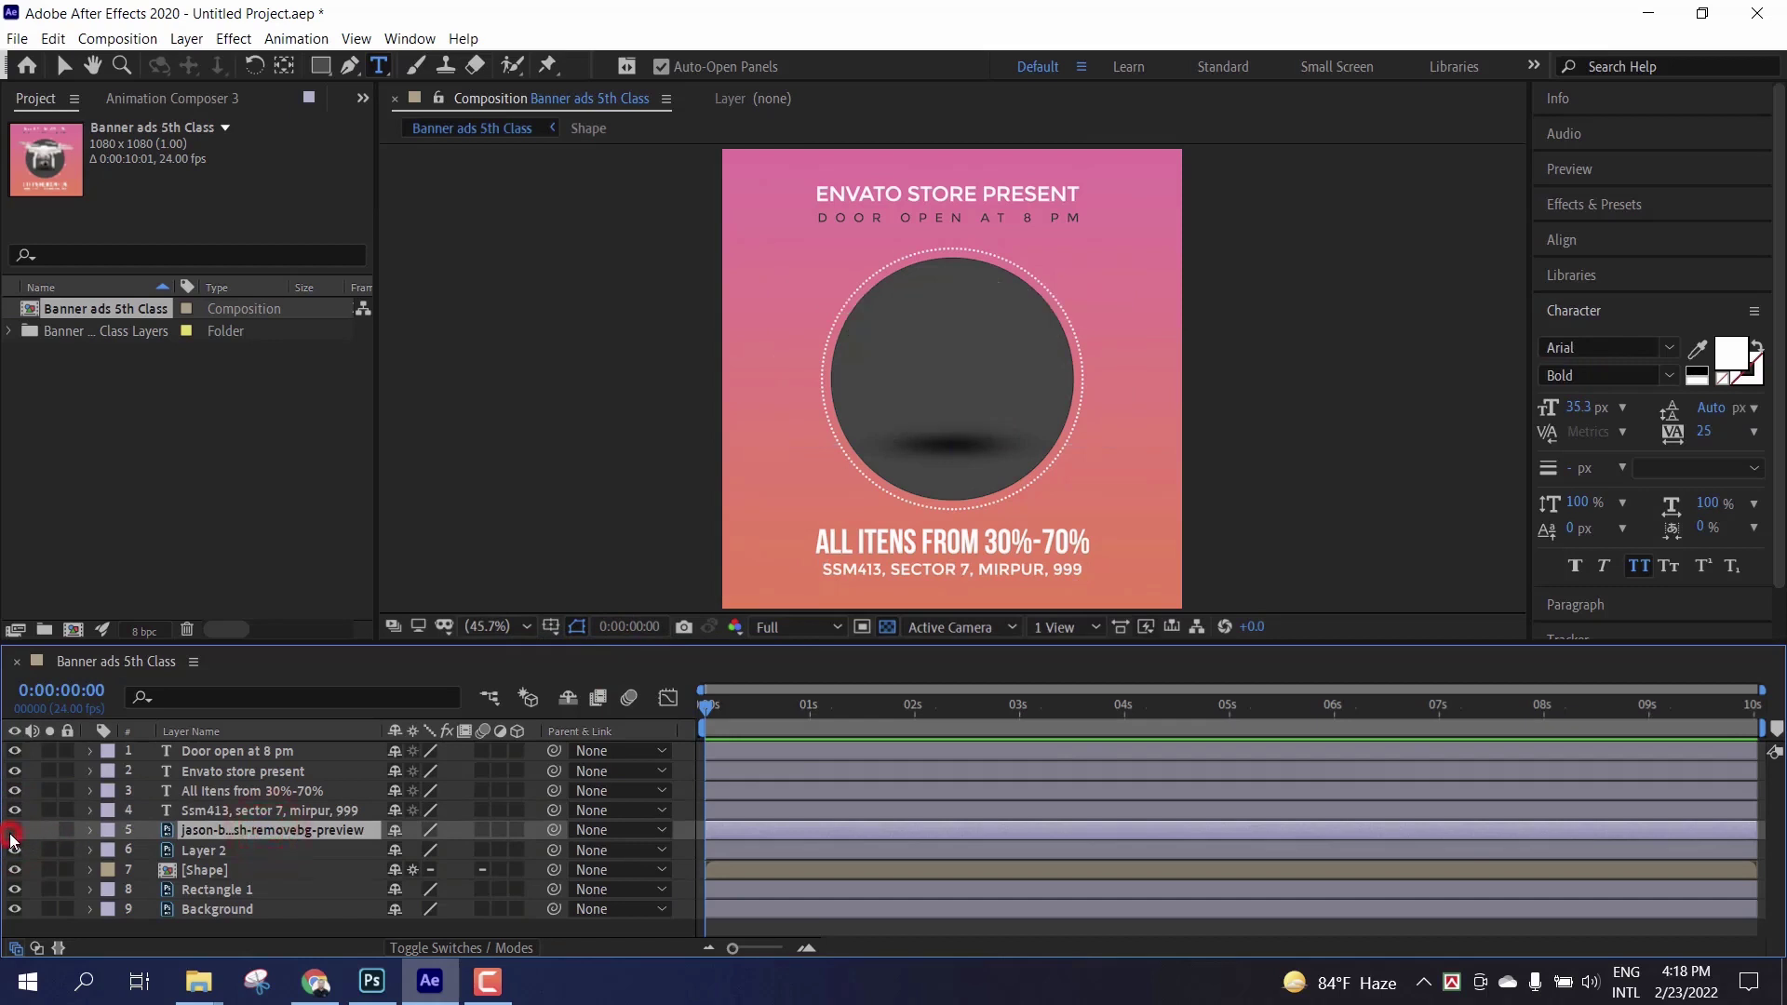
left_click(14, 829)
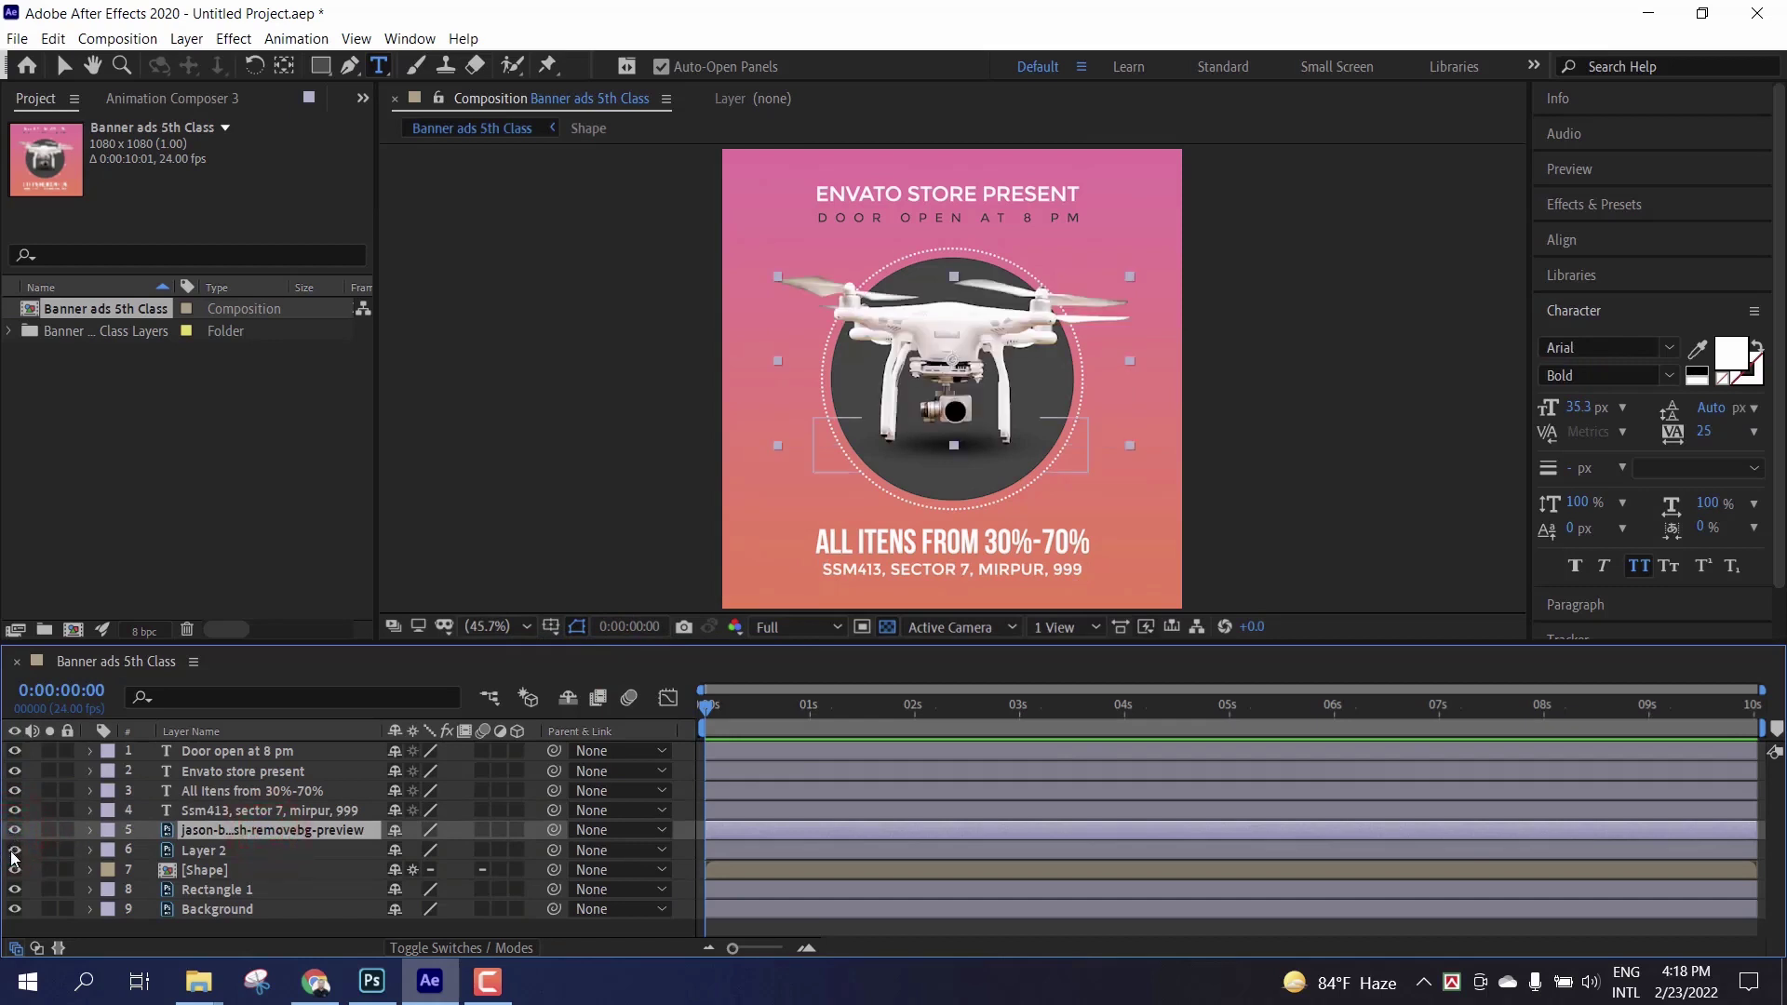
left_click(14, 850)
left_click(14, 850)
Step: Parent Layer 2 to the drone image and nudge the drone to confirm the shadow follows
left_click(220, 847)
left_click(245, 831)
left_click(233, 847)
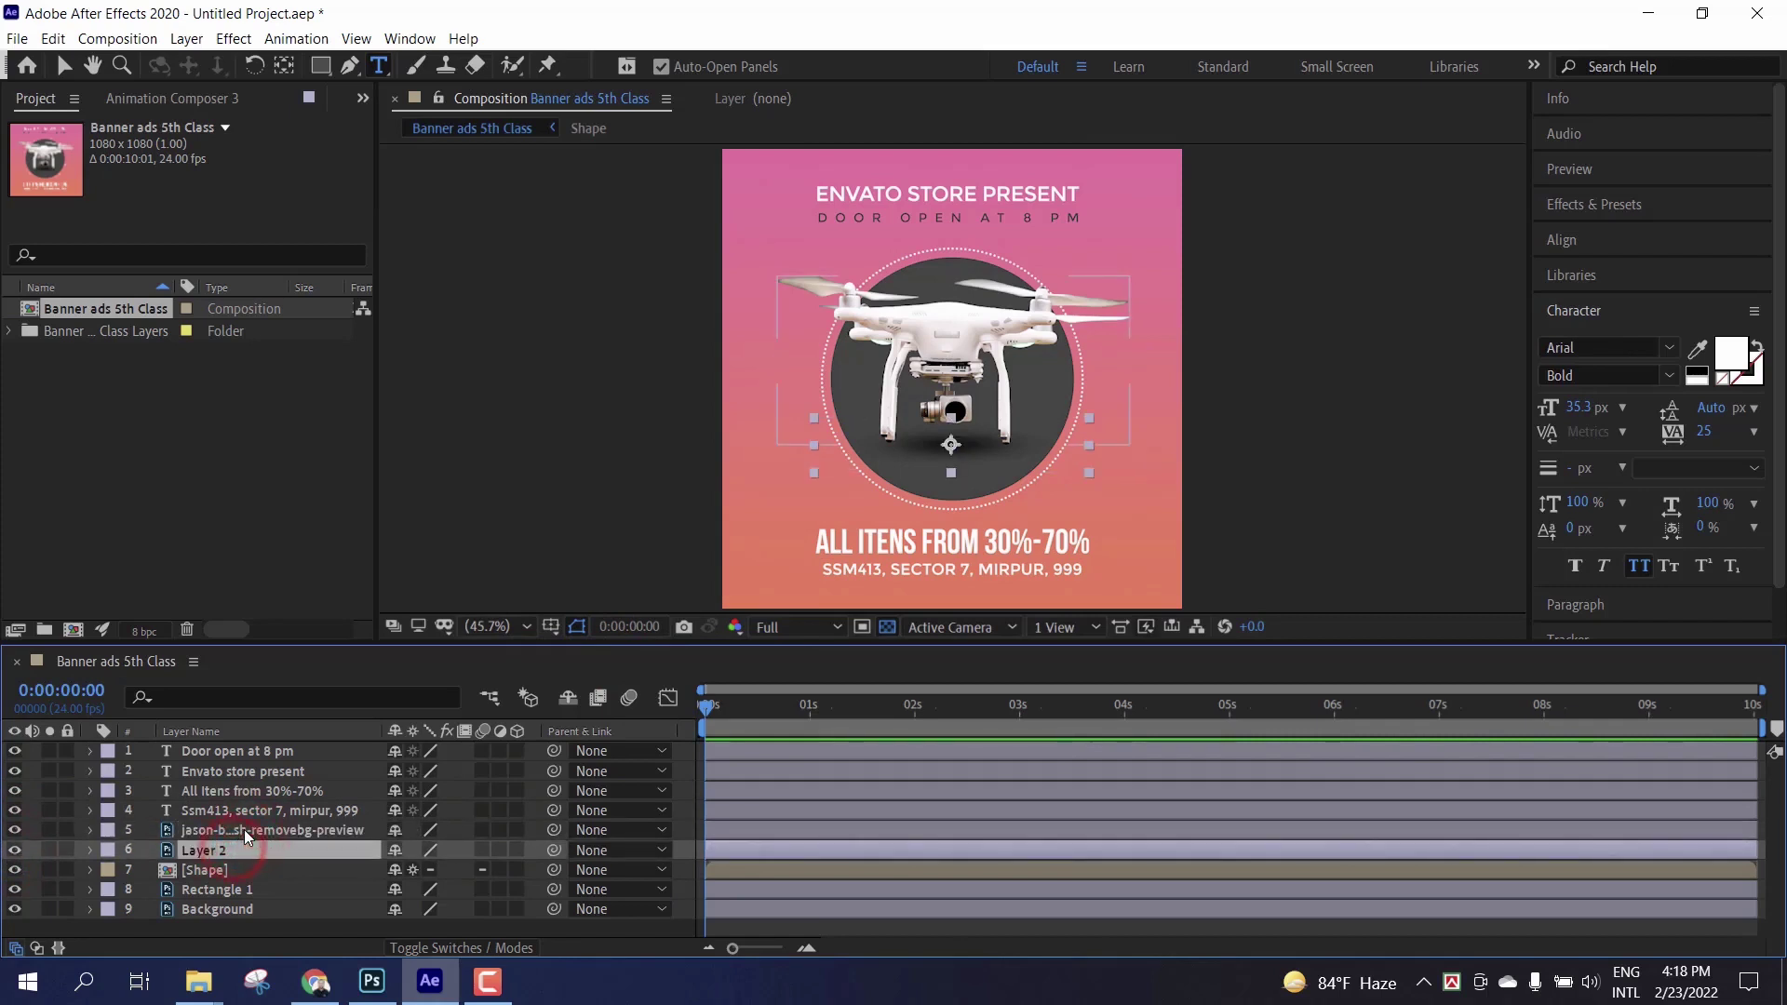
left_click(244, 830)
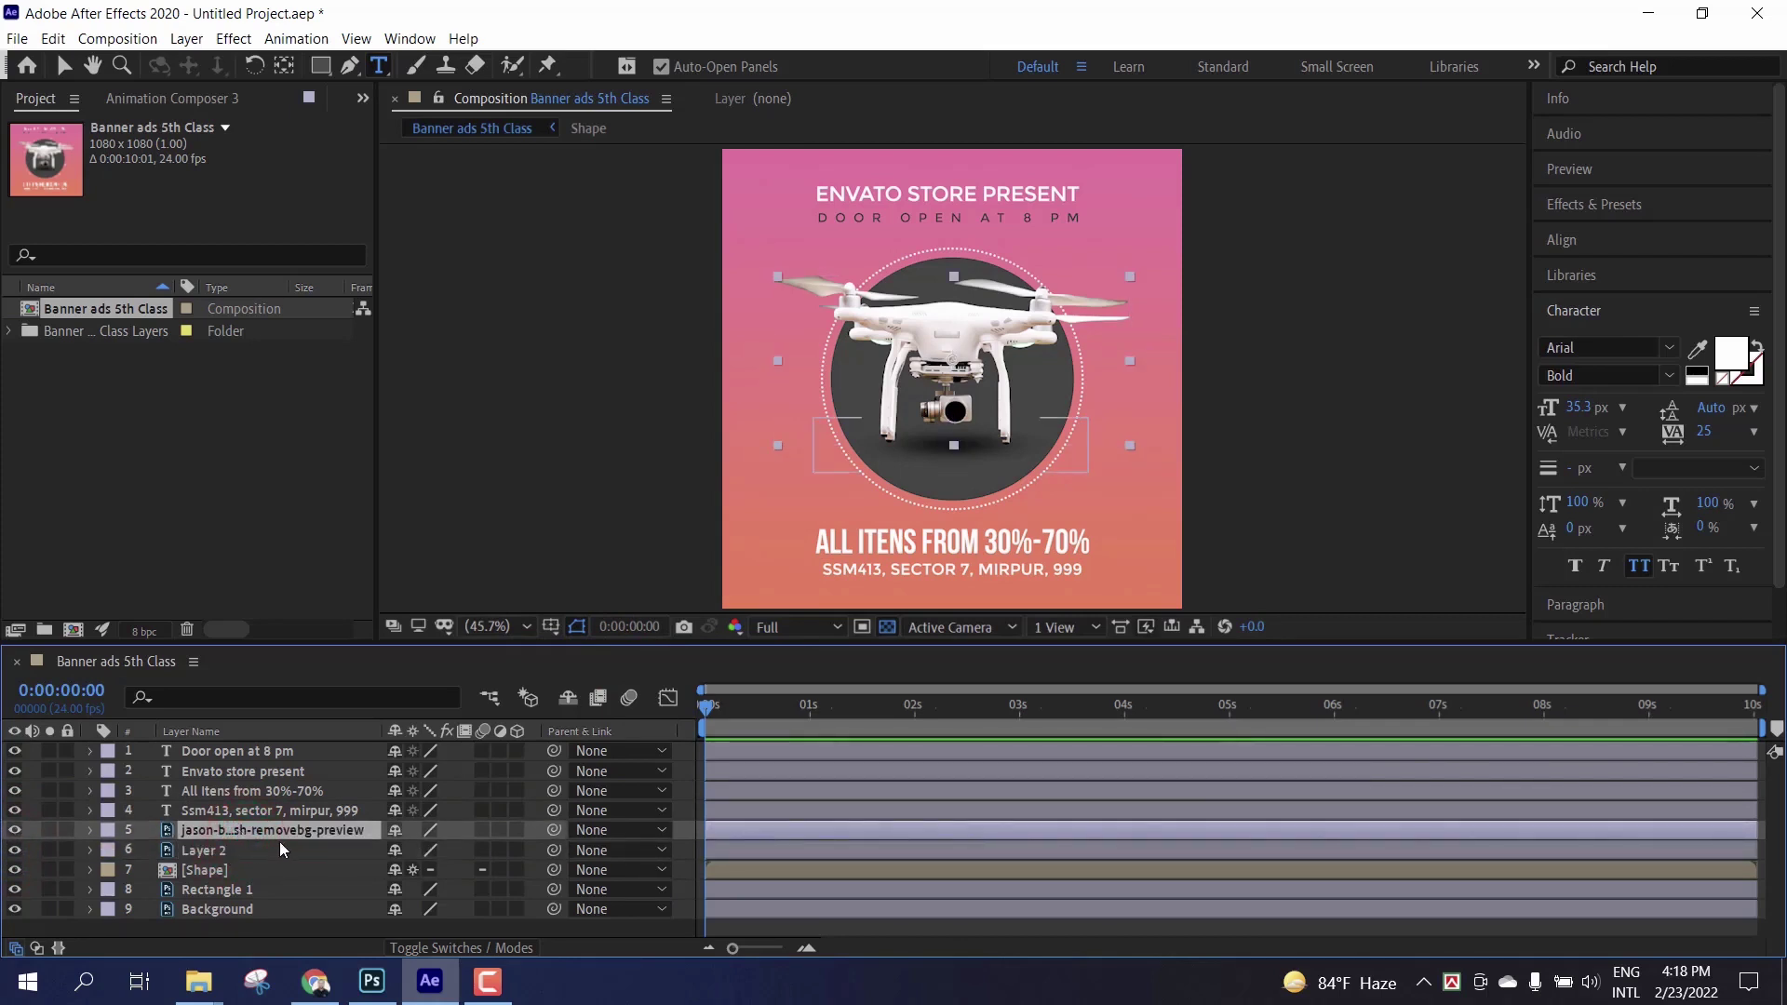
left_click(193, 852)
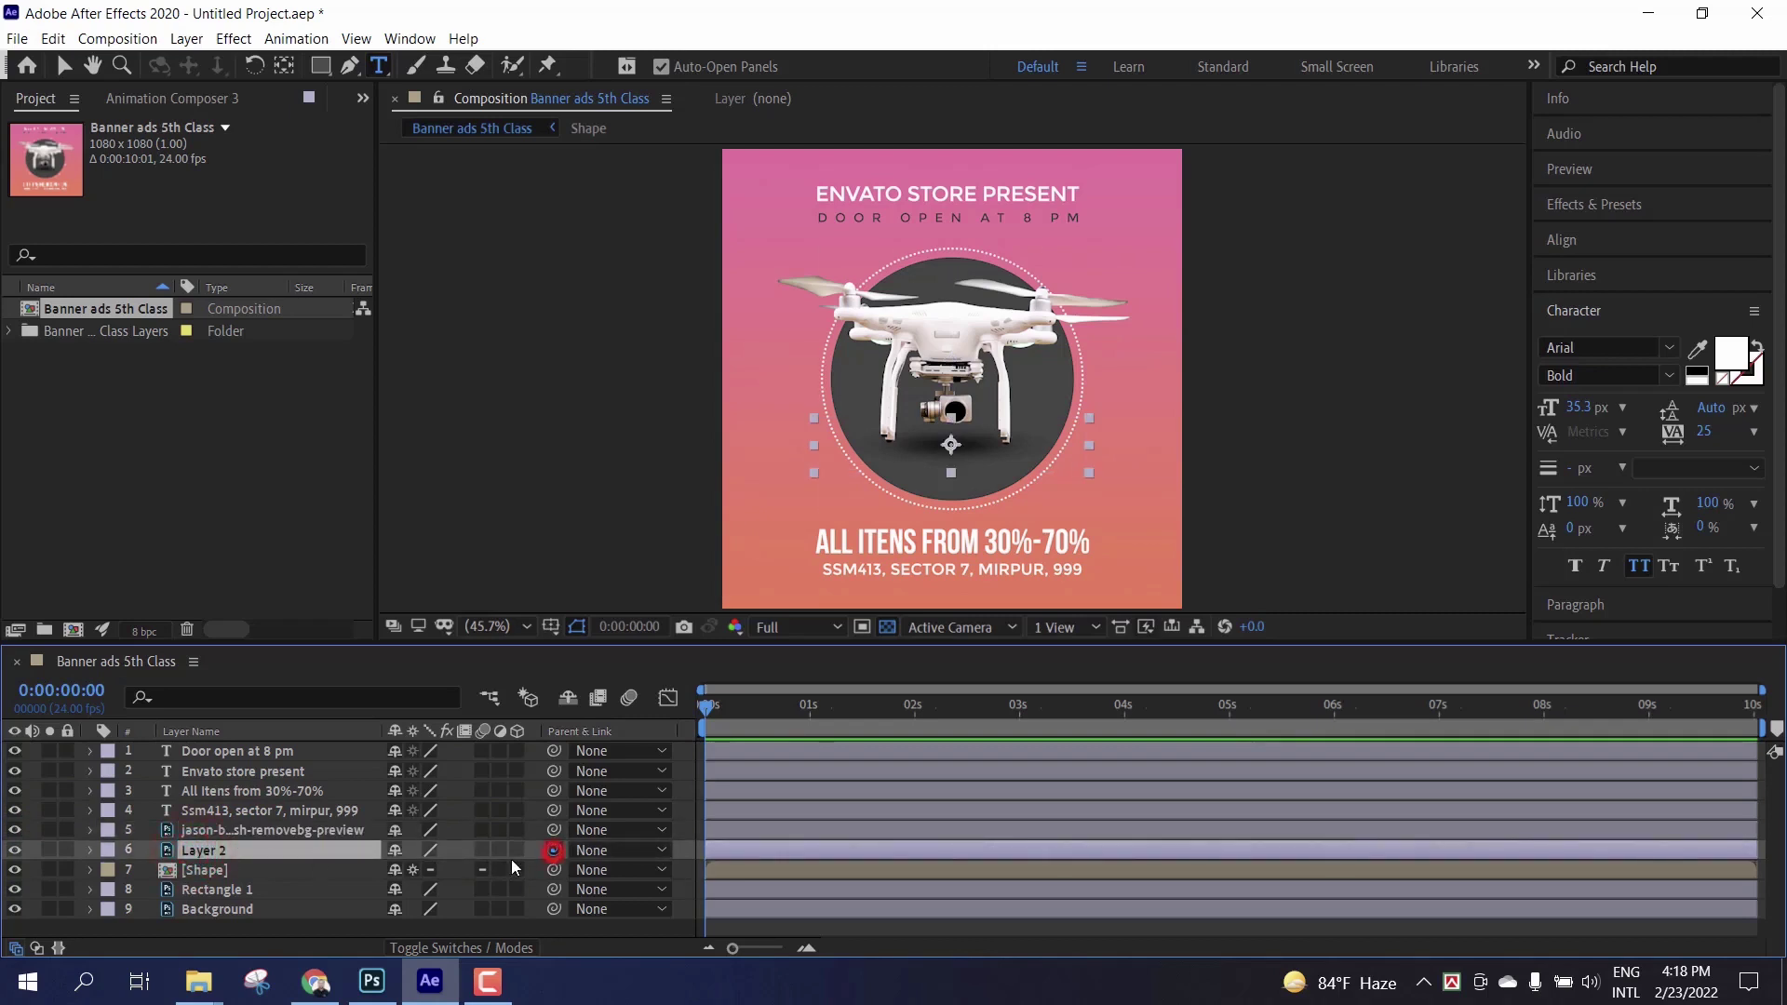
left_click_drag(553, 851, 272, 829)
left_click(270, 829)
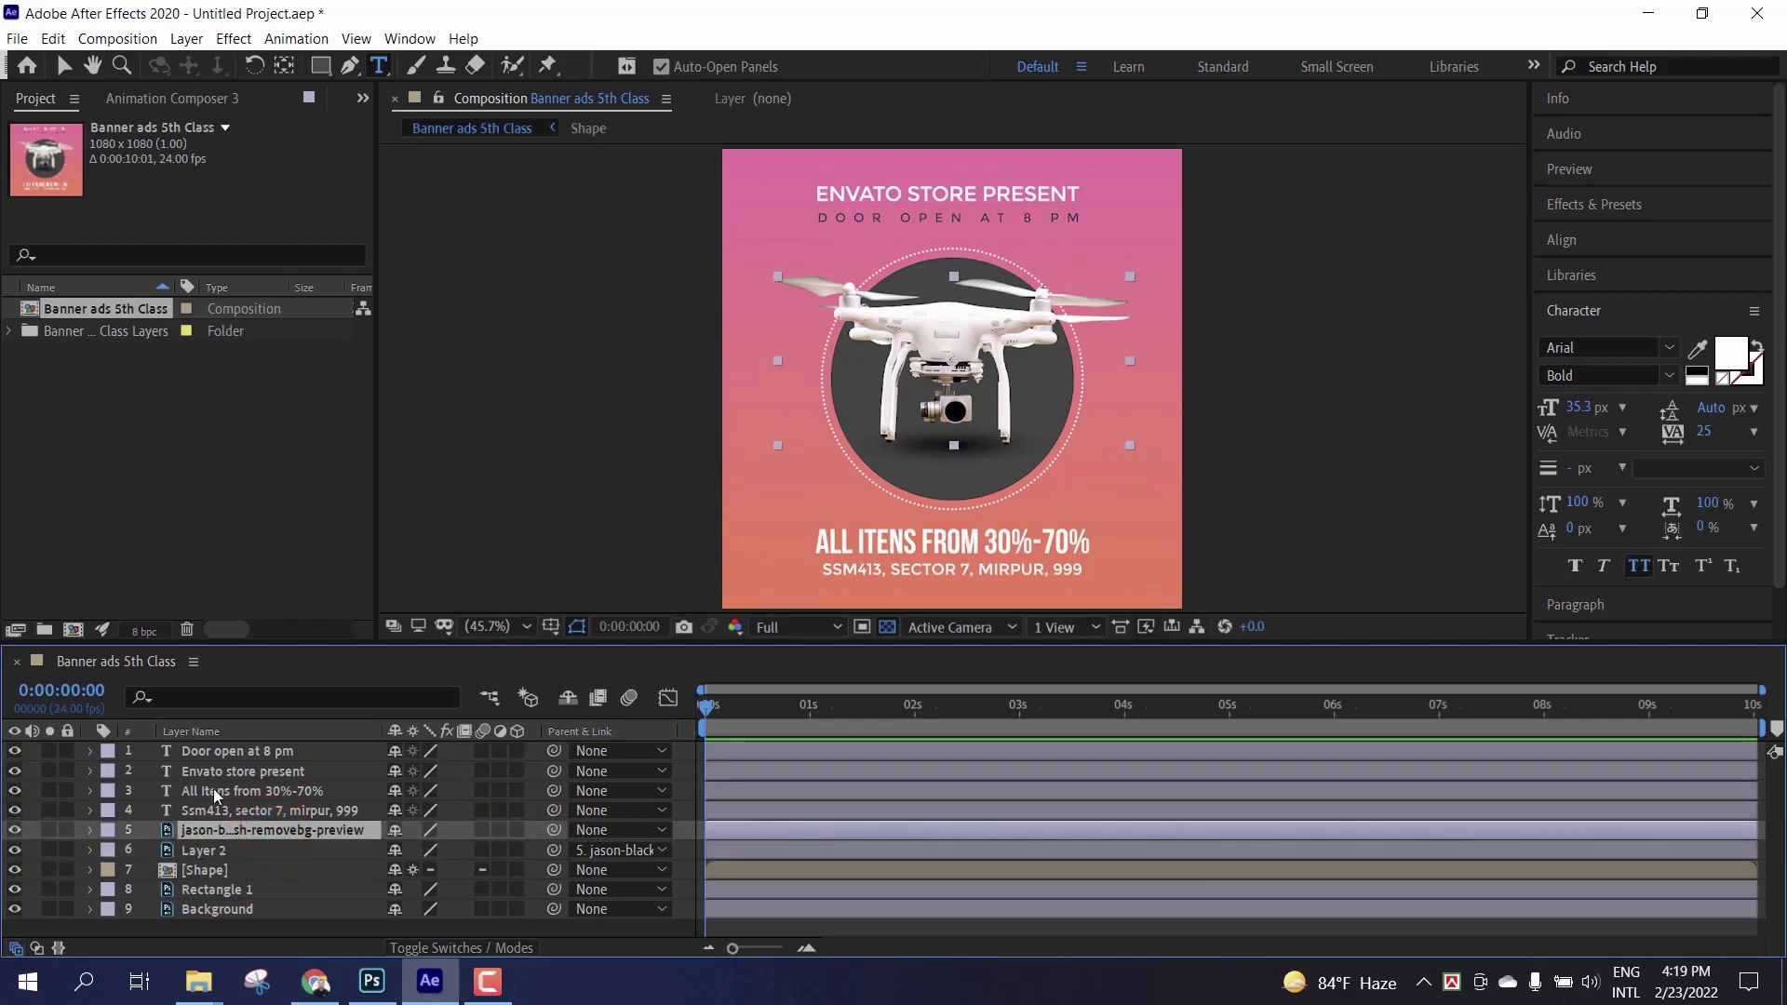
left_click(63, 67)
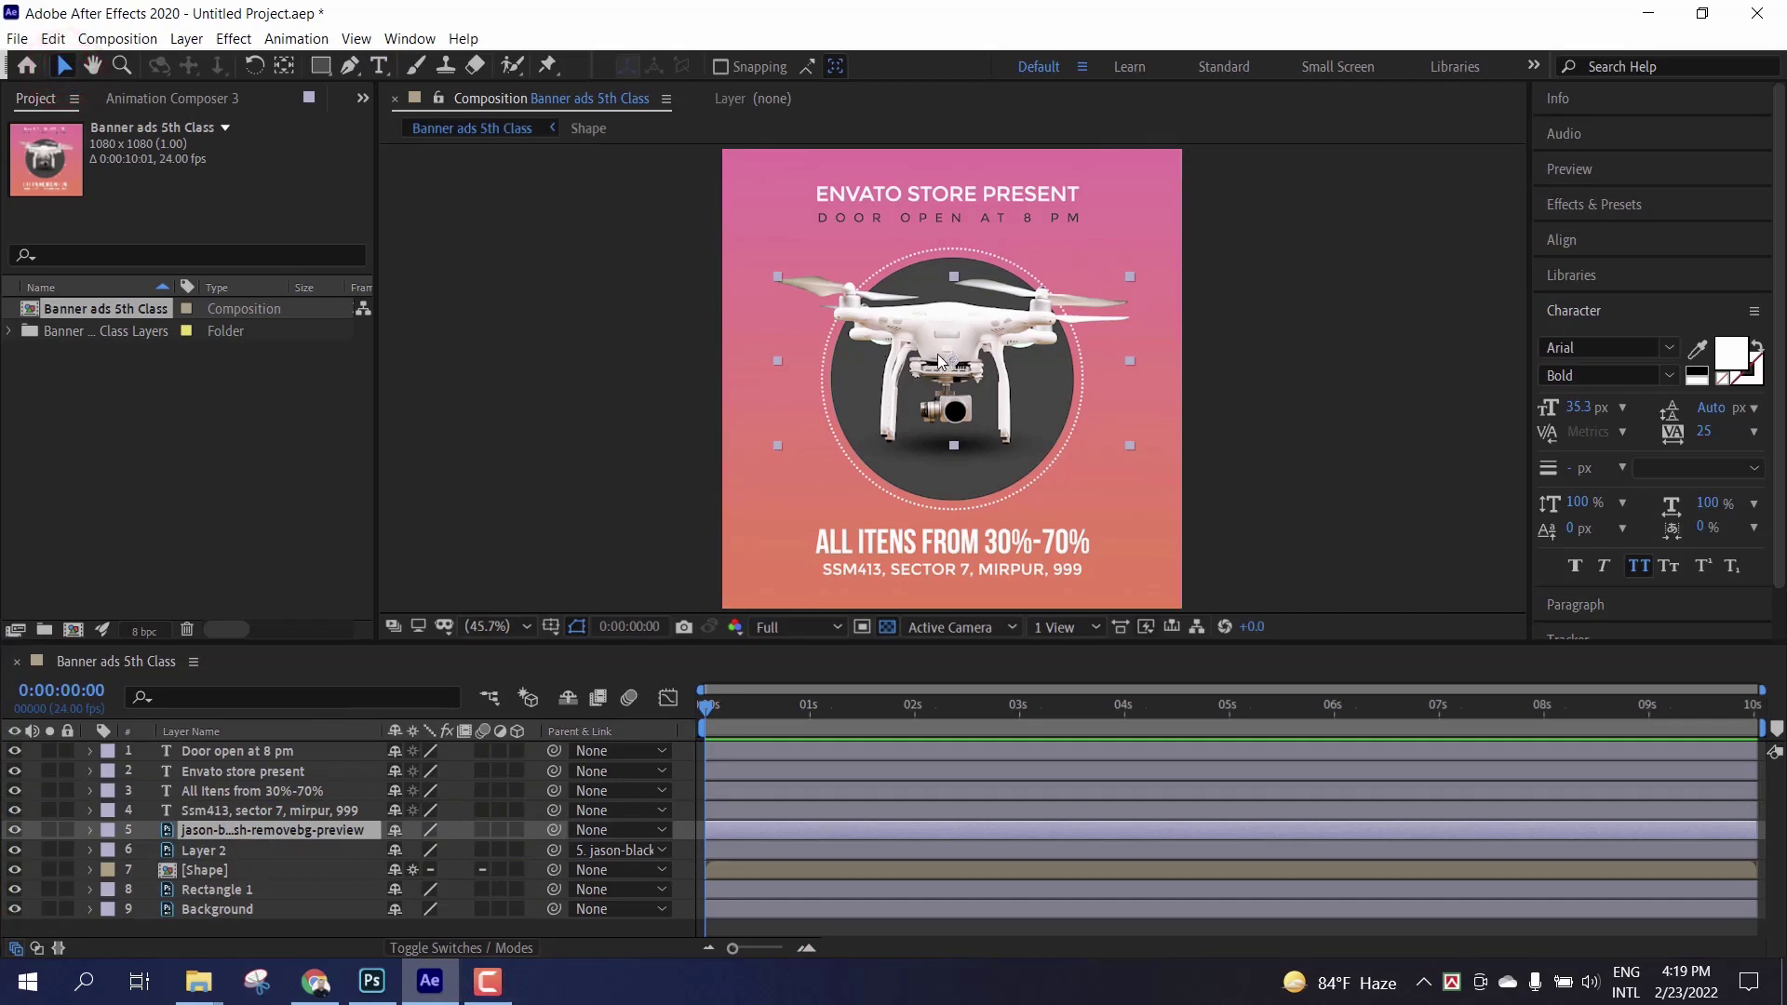
mouse_move(940, 361)
left_mouse_down()
mouse_move(1005, 228)
mouse_move(898, 186)
mouse_move(900, 368)
mouse_move(954, 396)
mouse_move(991, 354)
mouse_move(944, 354)
left_mouse_up()
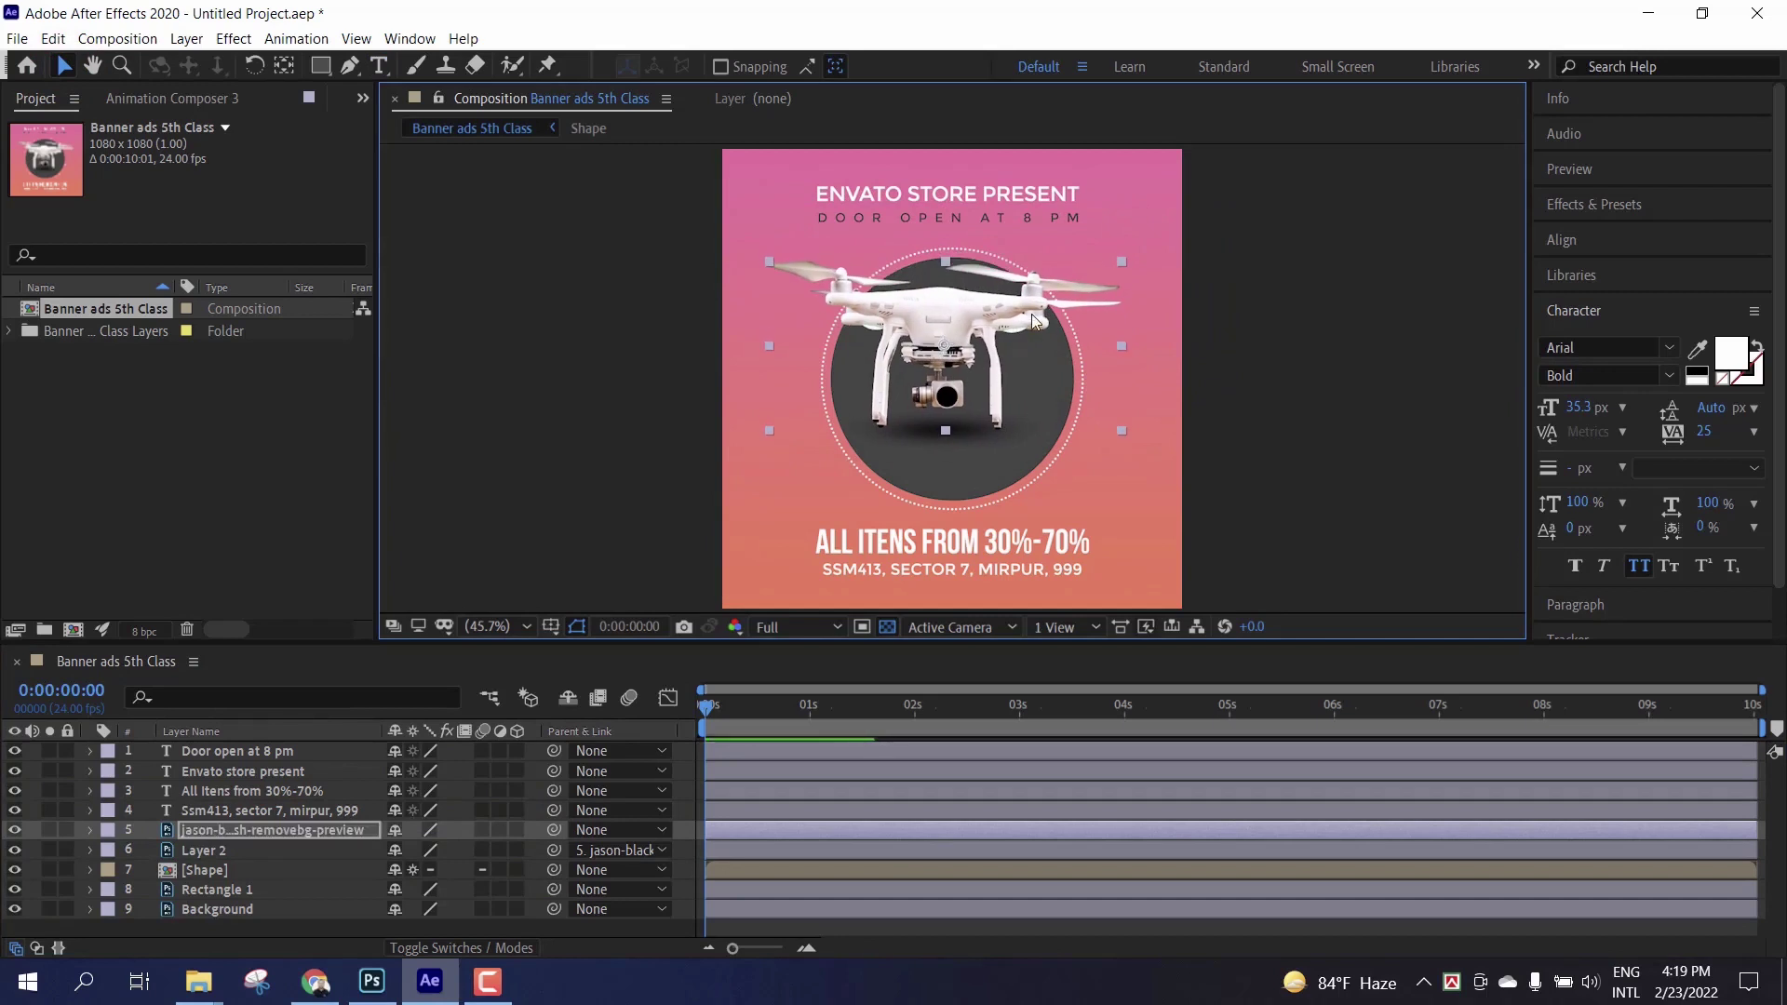
left_click_drag(1049, 292, 1058, 307)
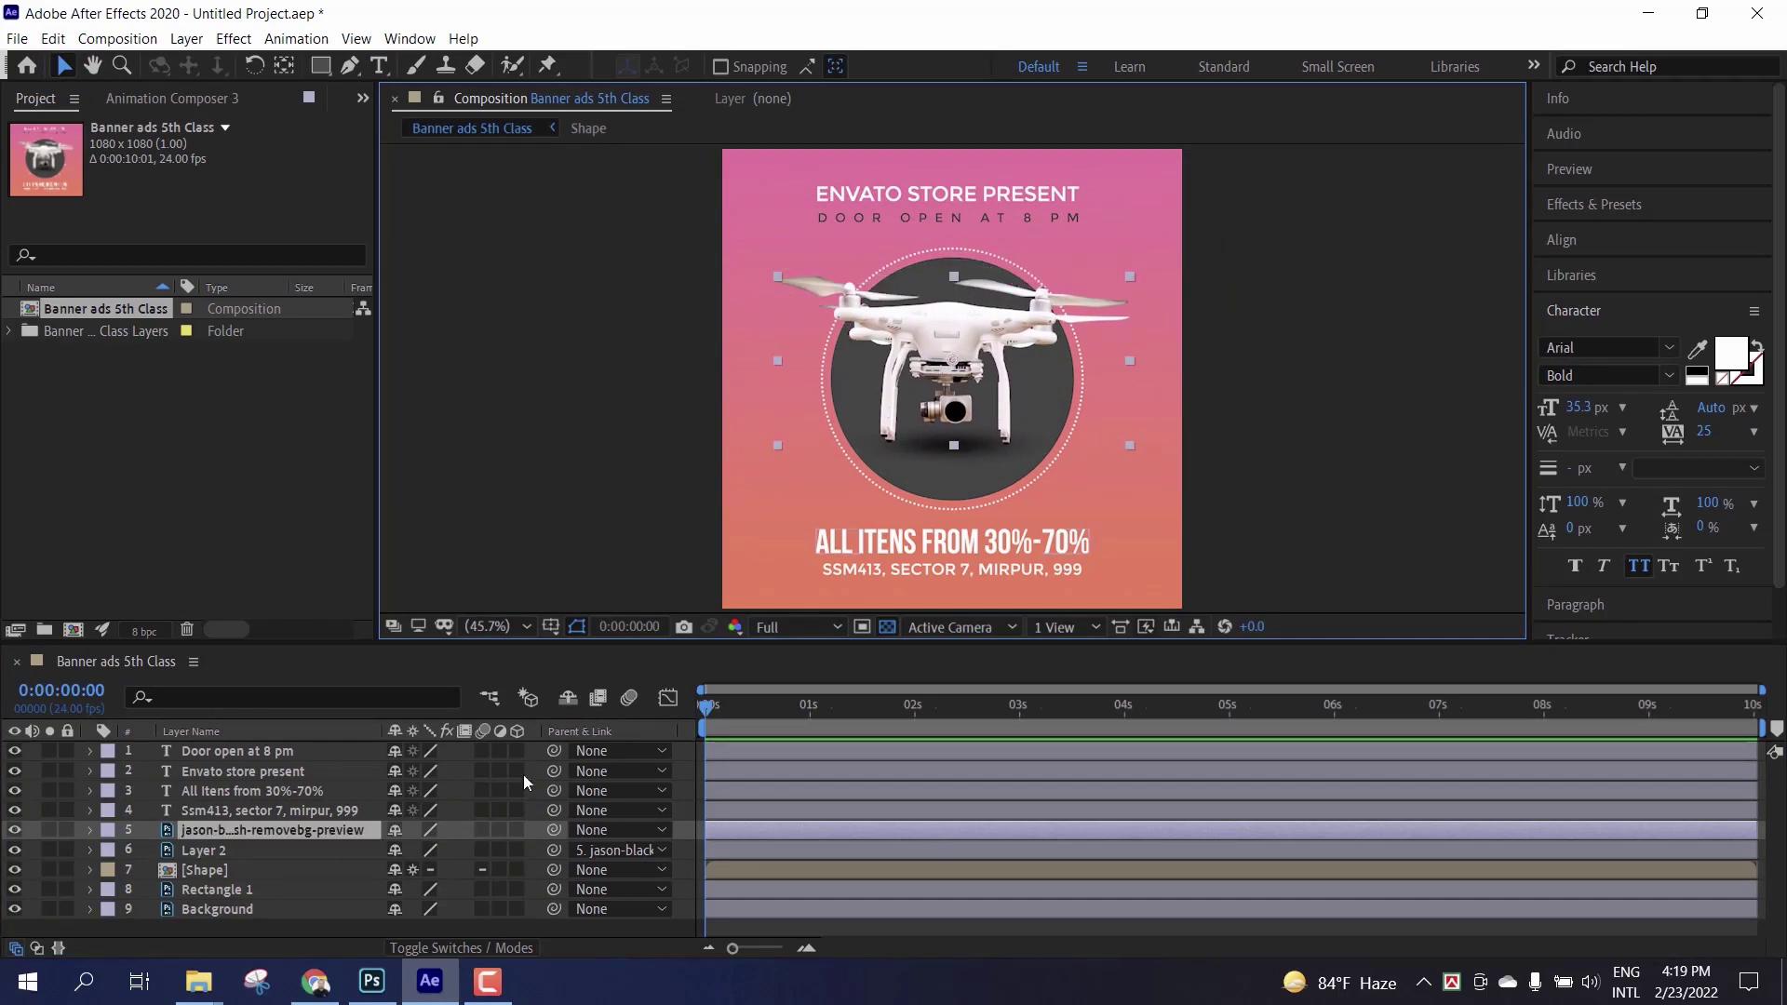
Step: Toggle the Layer 2 shadow and the [Shape] dark circle off and on to check them
left_click(240, 850)
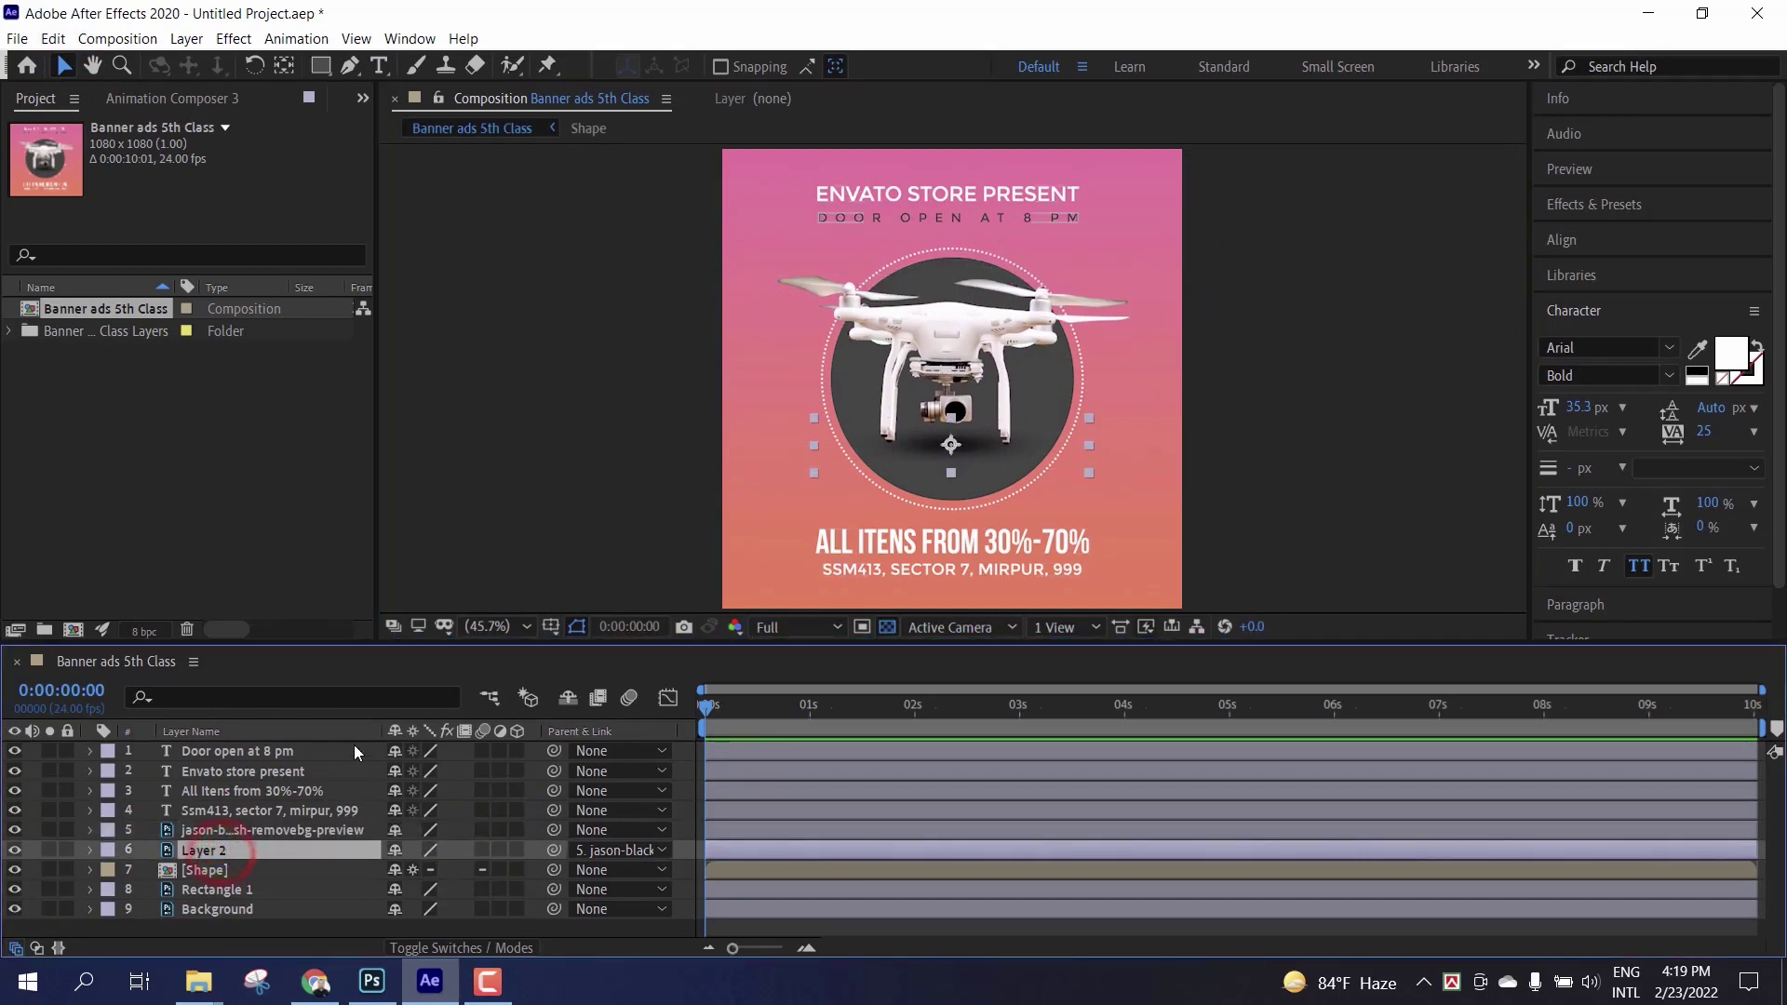
left_click(14, 849)
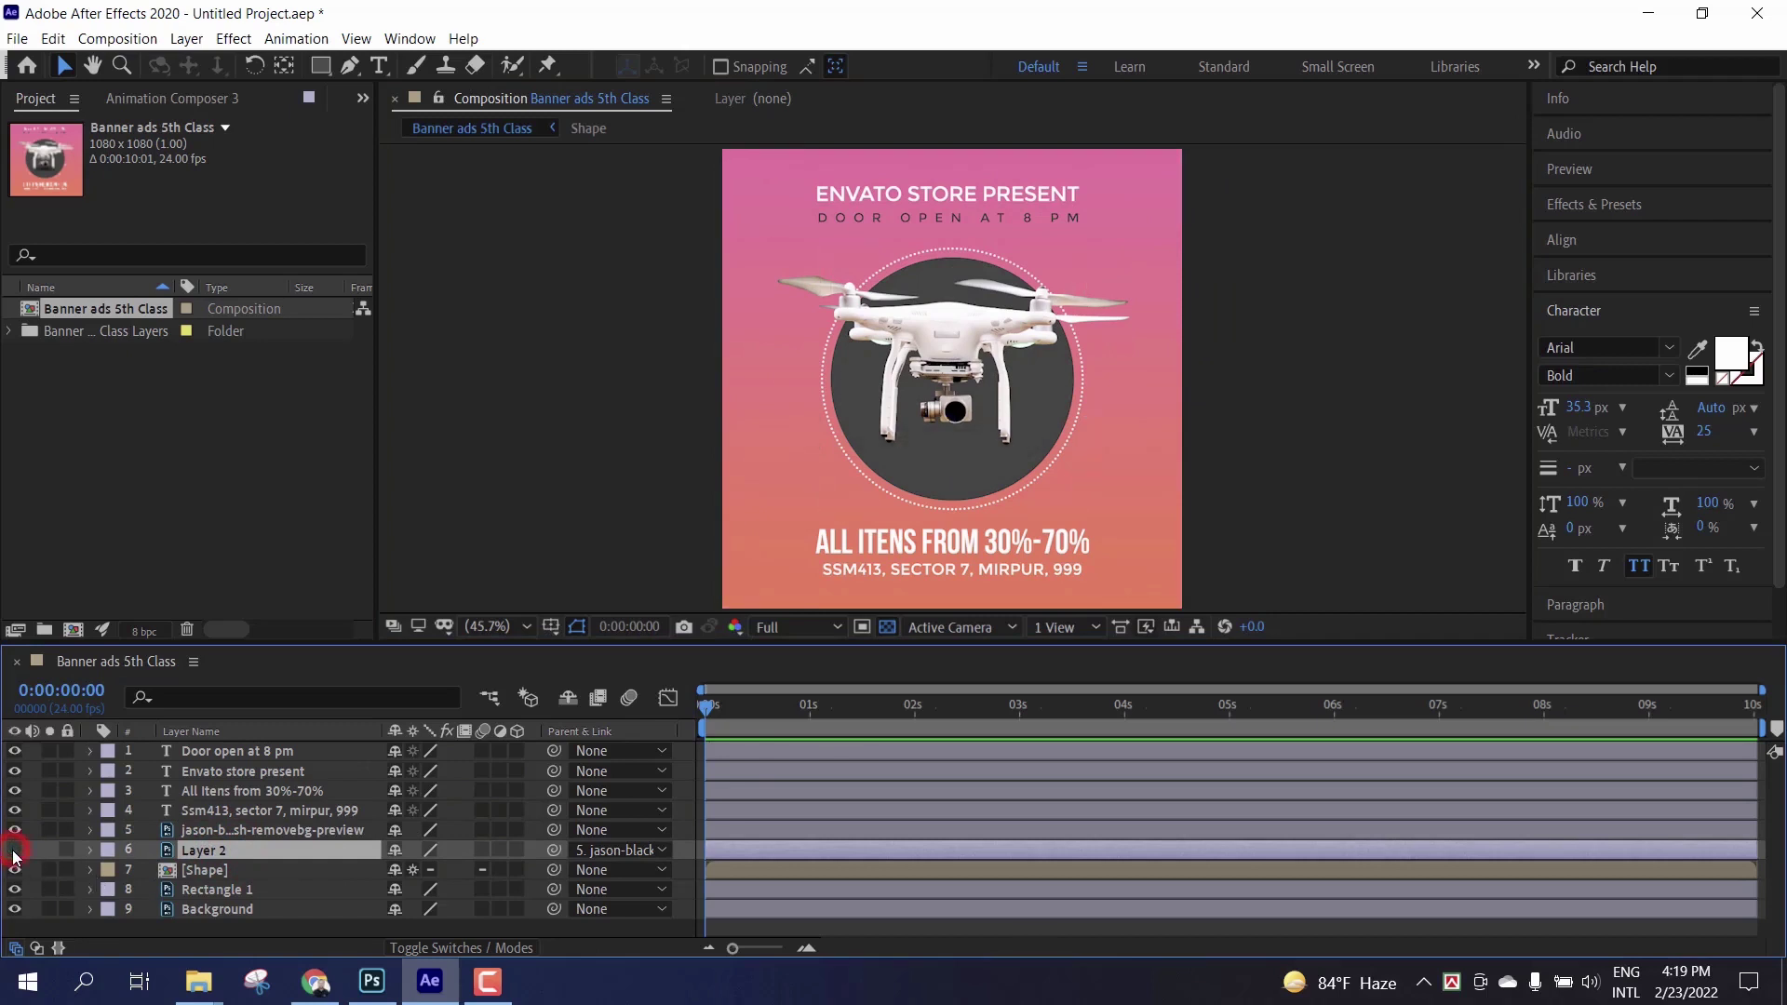
left_click(14, 850)
left_click(14, 850)
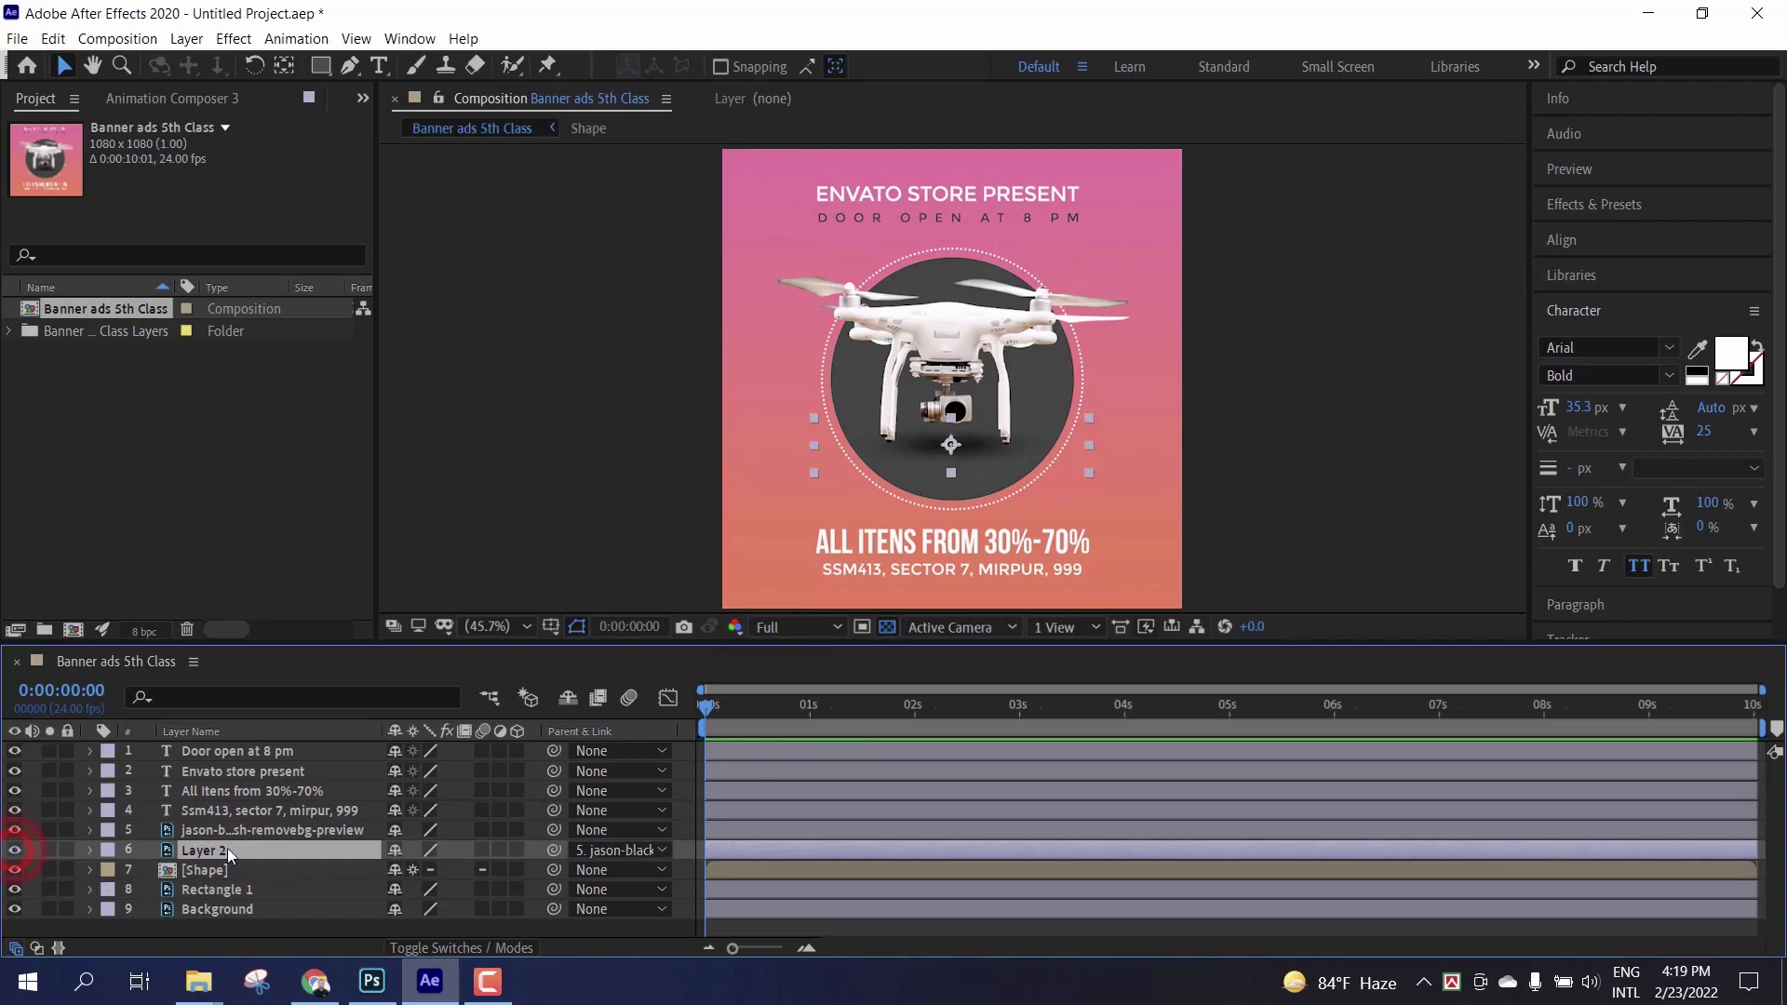
left_click(216, 871)
left_click(13, 869)
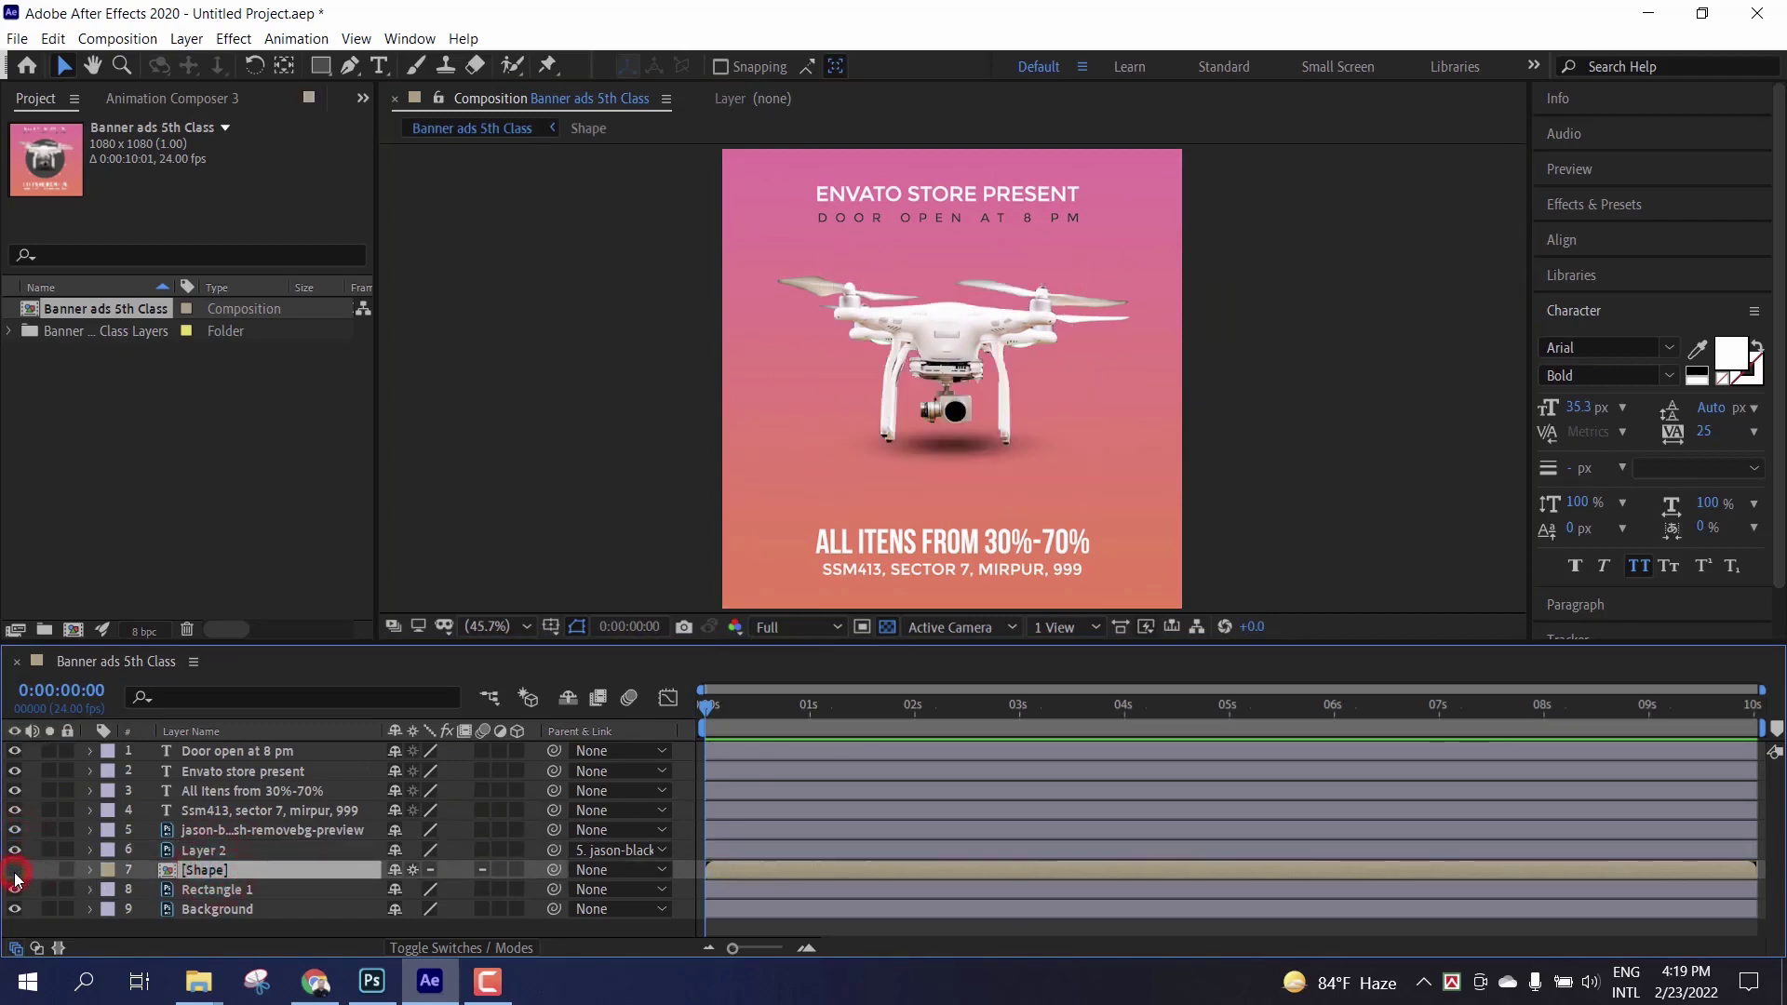
left_click(14, 870)
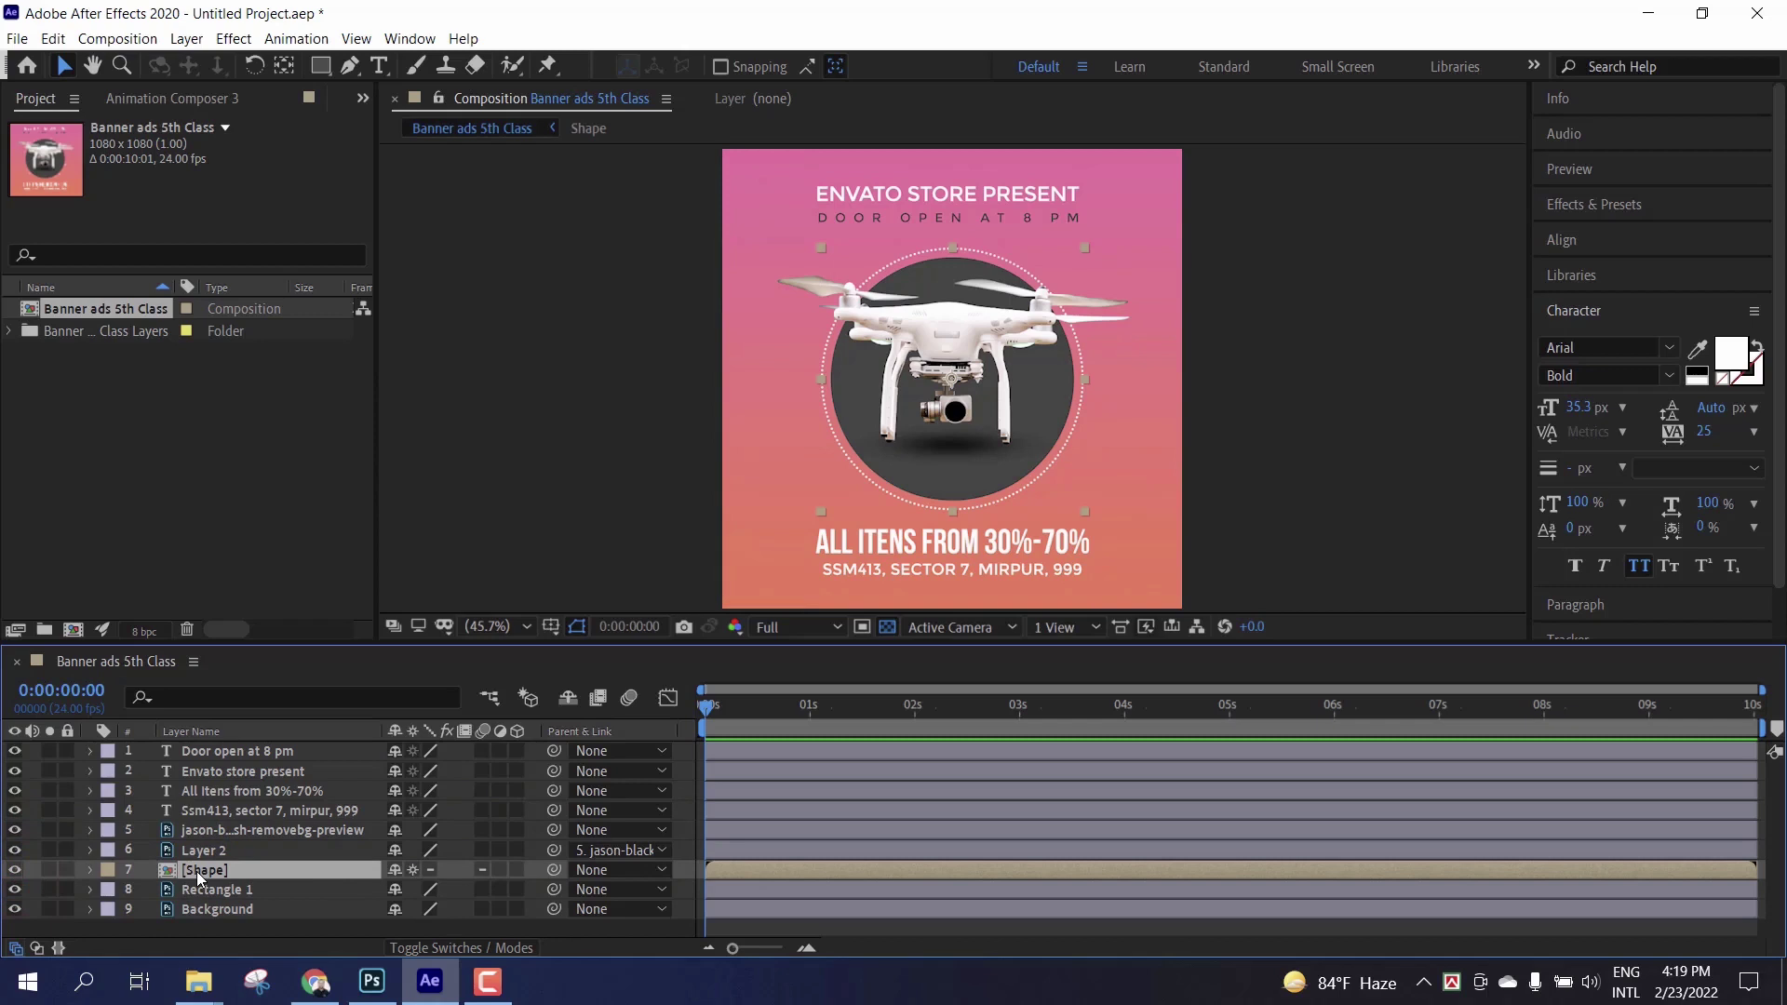
Step: Inspect the Ellipse layers inside the Shape precomp, then return to the banner composition
left_click(249, 868)
double_click(249, 869)
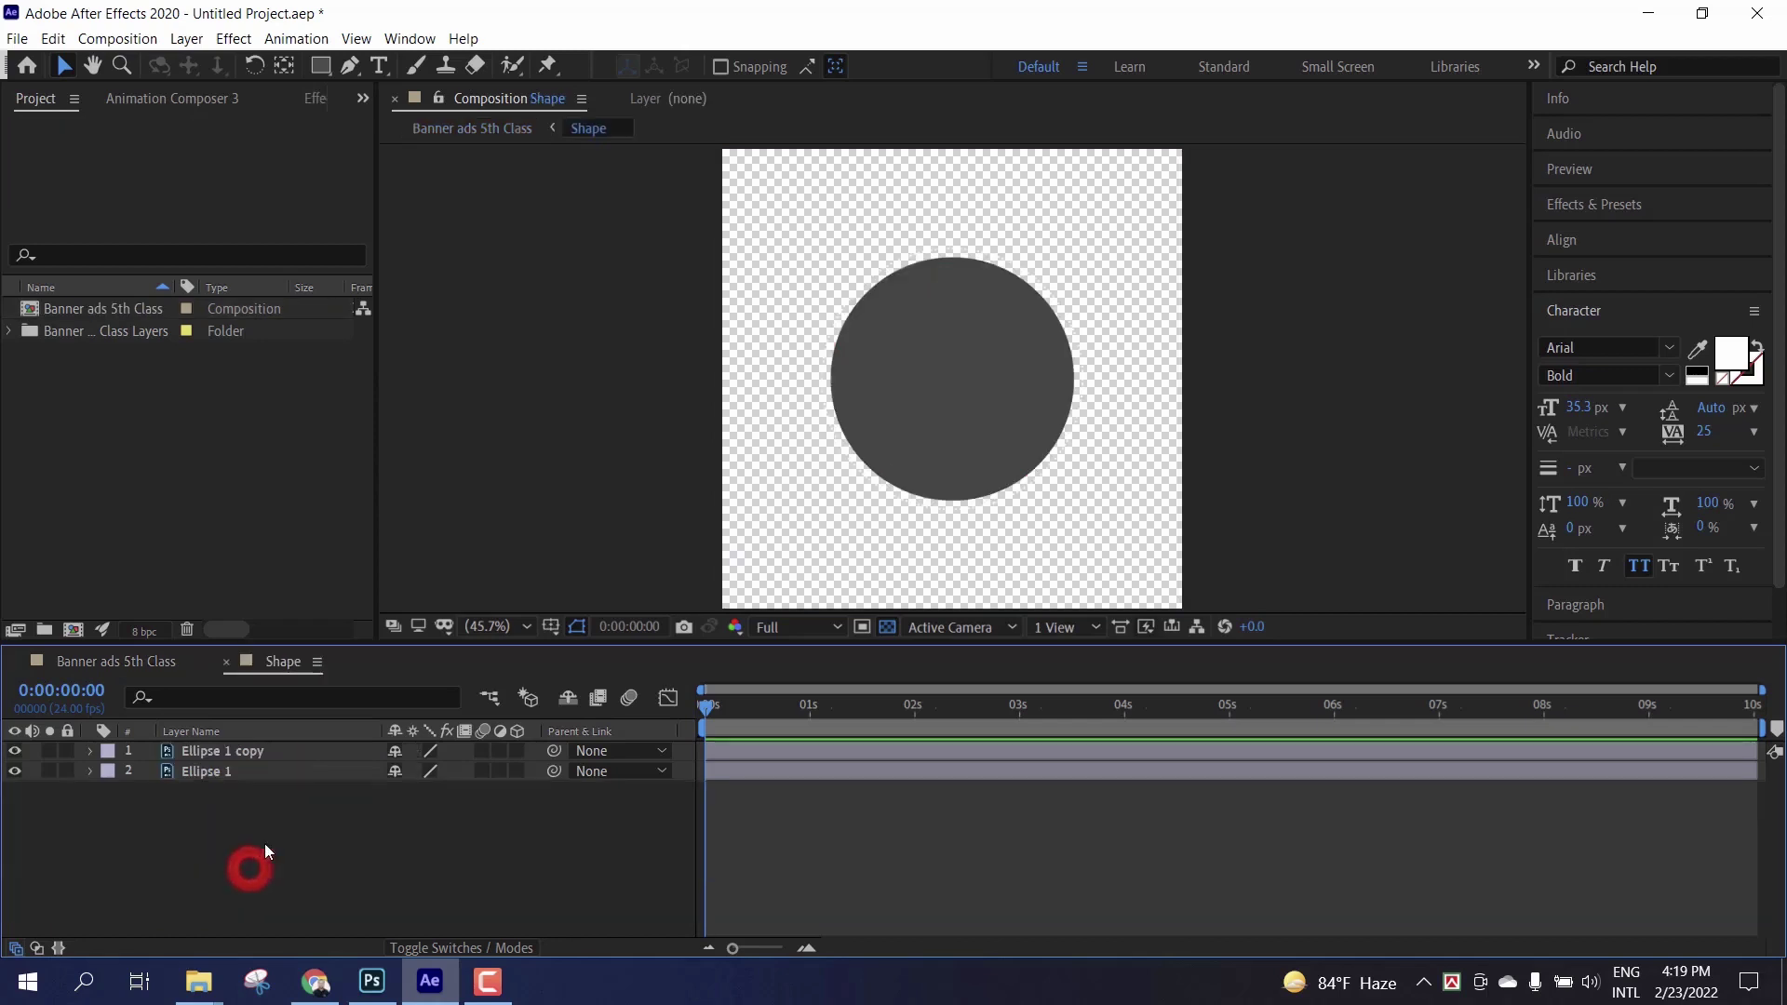
left_click(226, 748)
left_click(226, 782)
left_click(233, 775)
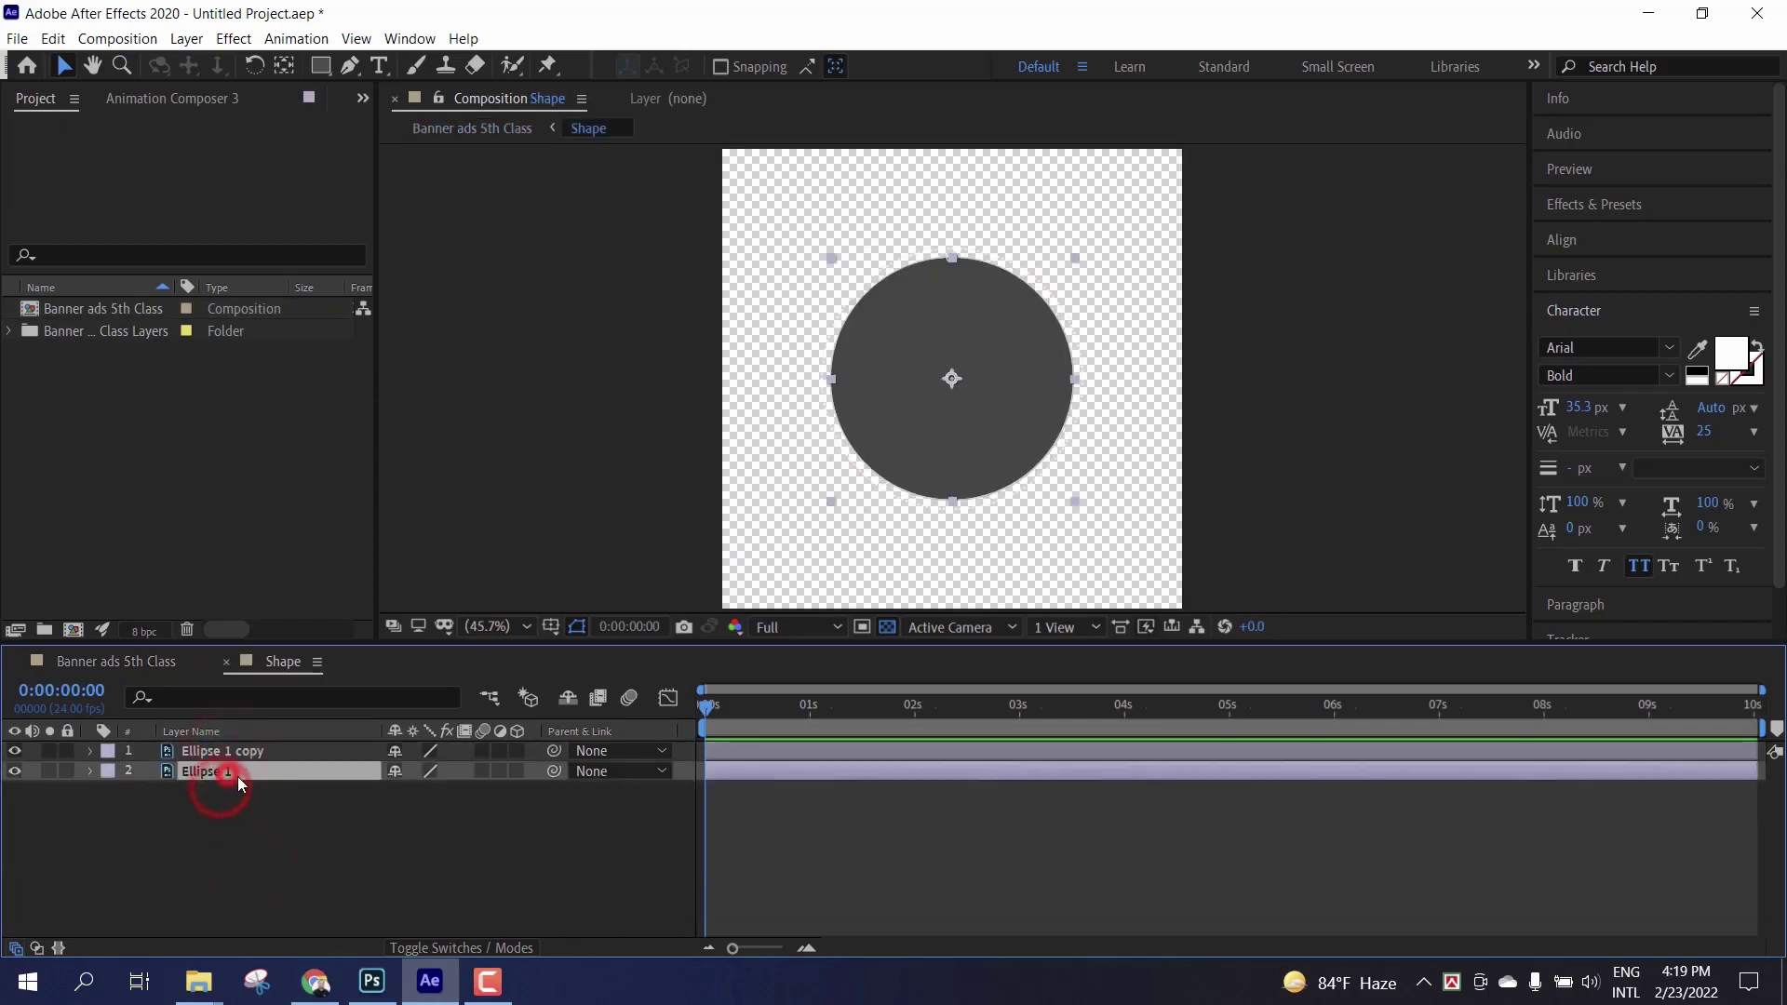
left_click(250, 750)
left_click(226, 662)
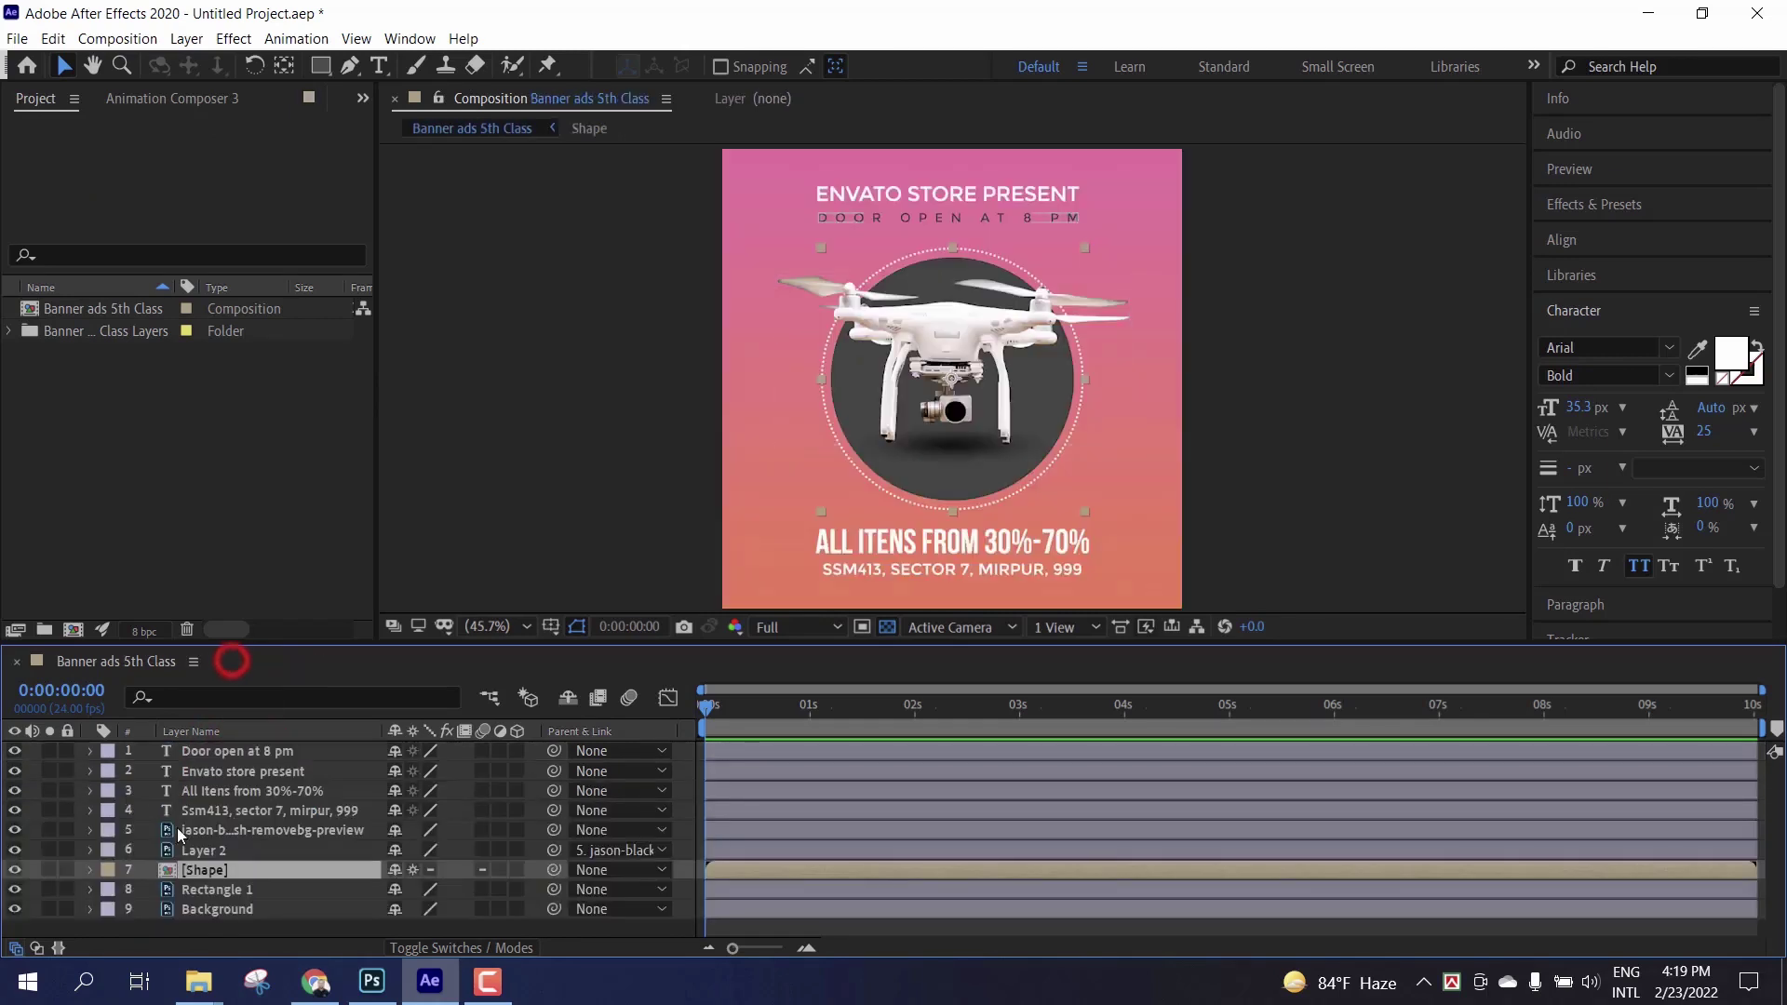
Step: Check the pink Rectangle 1 layer and delete the Background layer
left_click(207, 890)
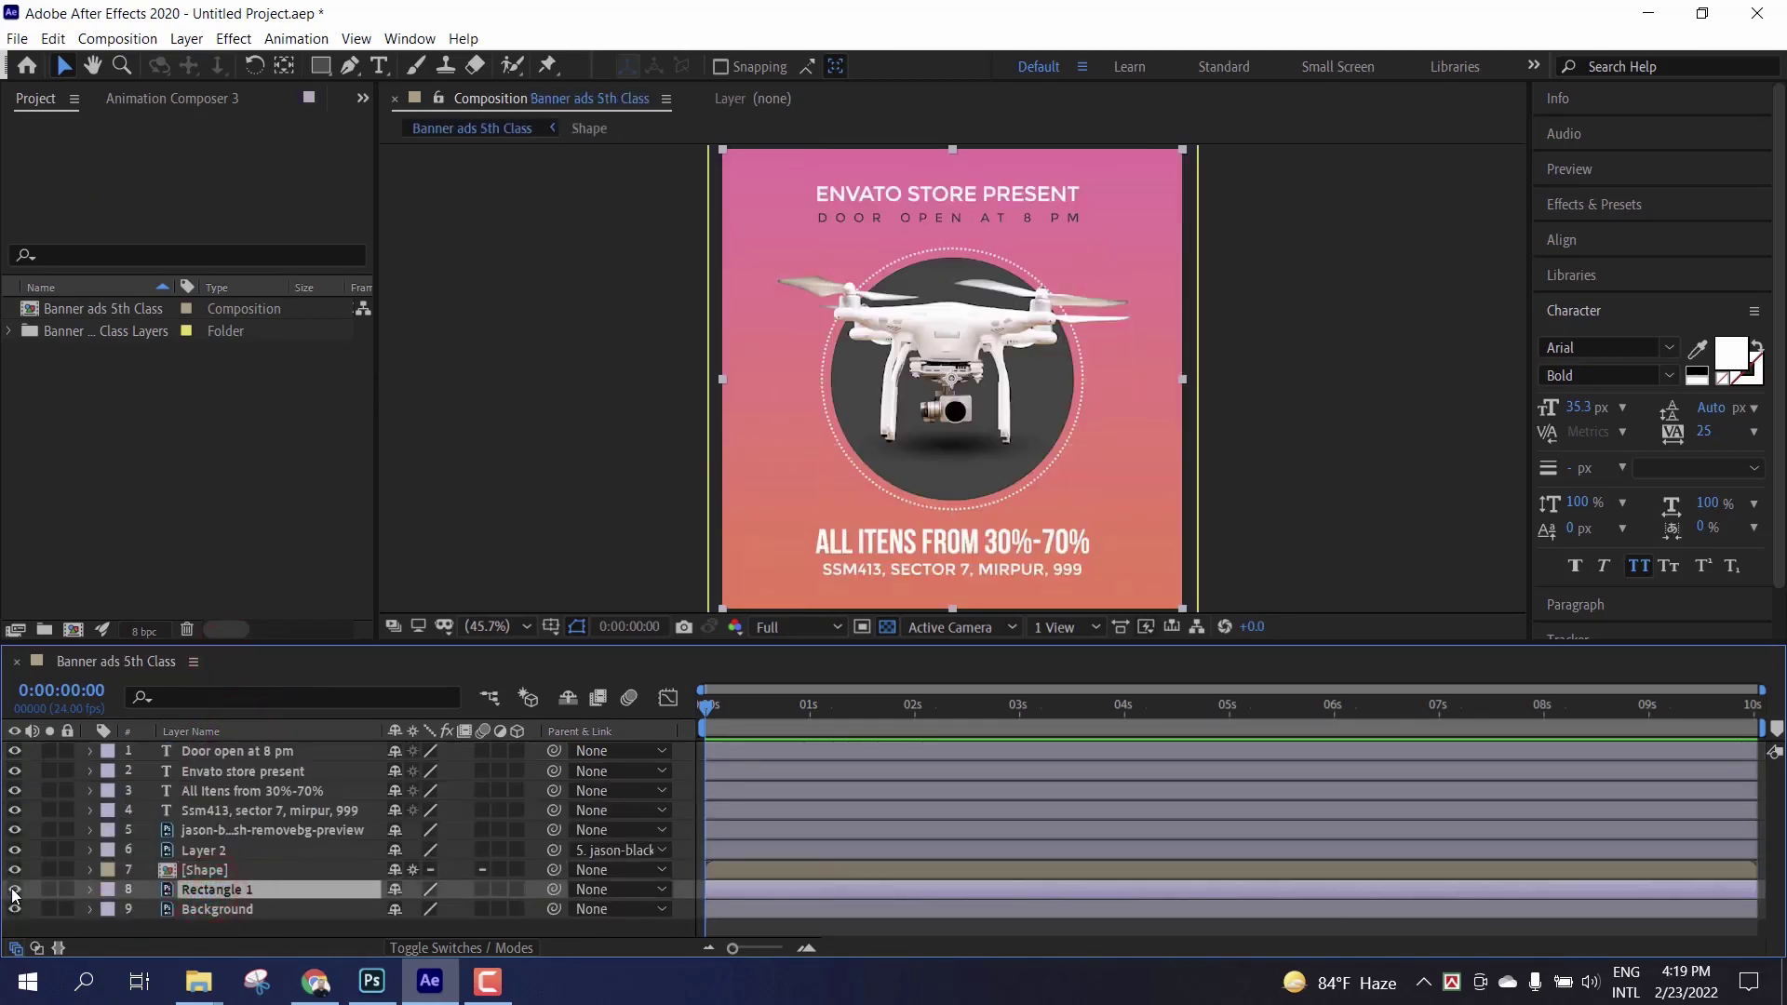
left_click(14, 891)
left_click(13, 890)
left_click(181, 909)
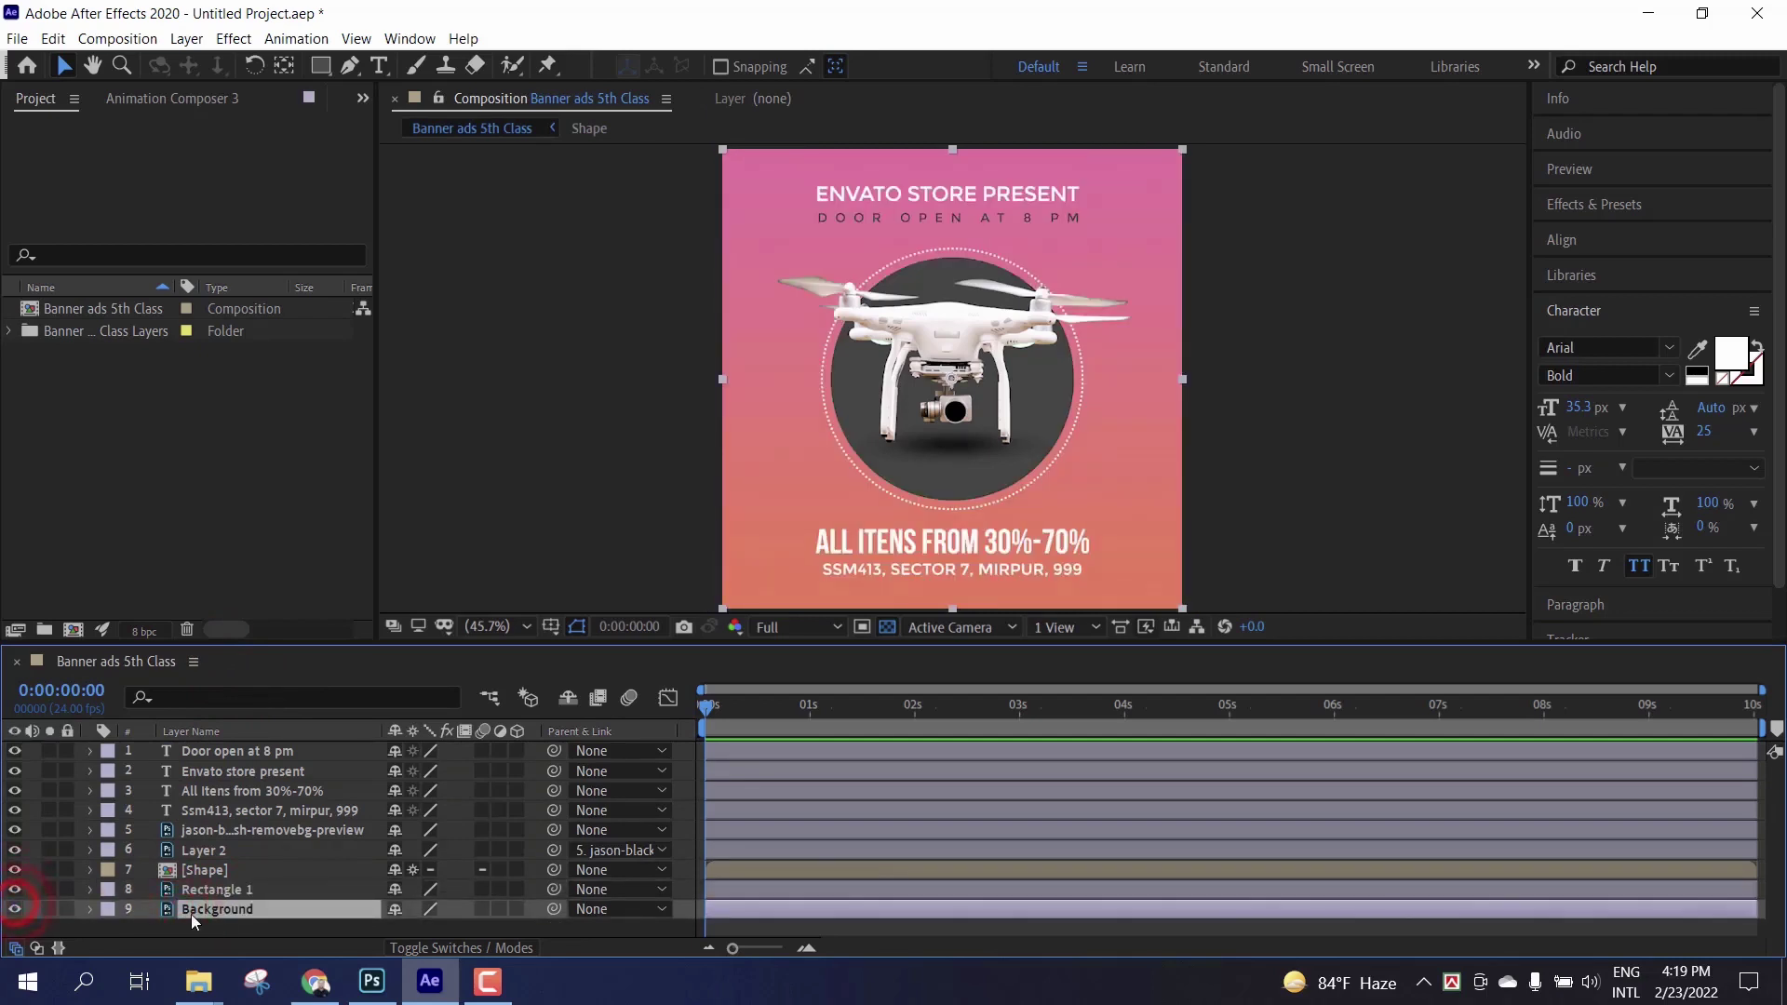
left_click(215, 918)
key("Delete")
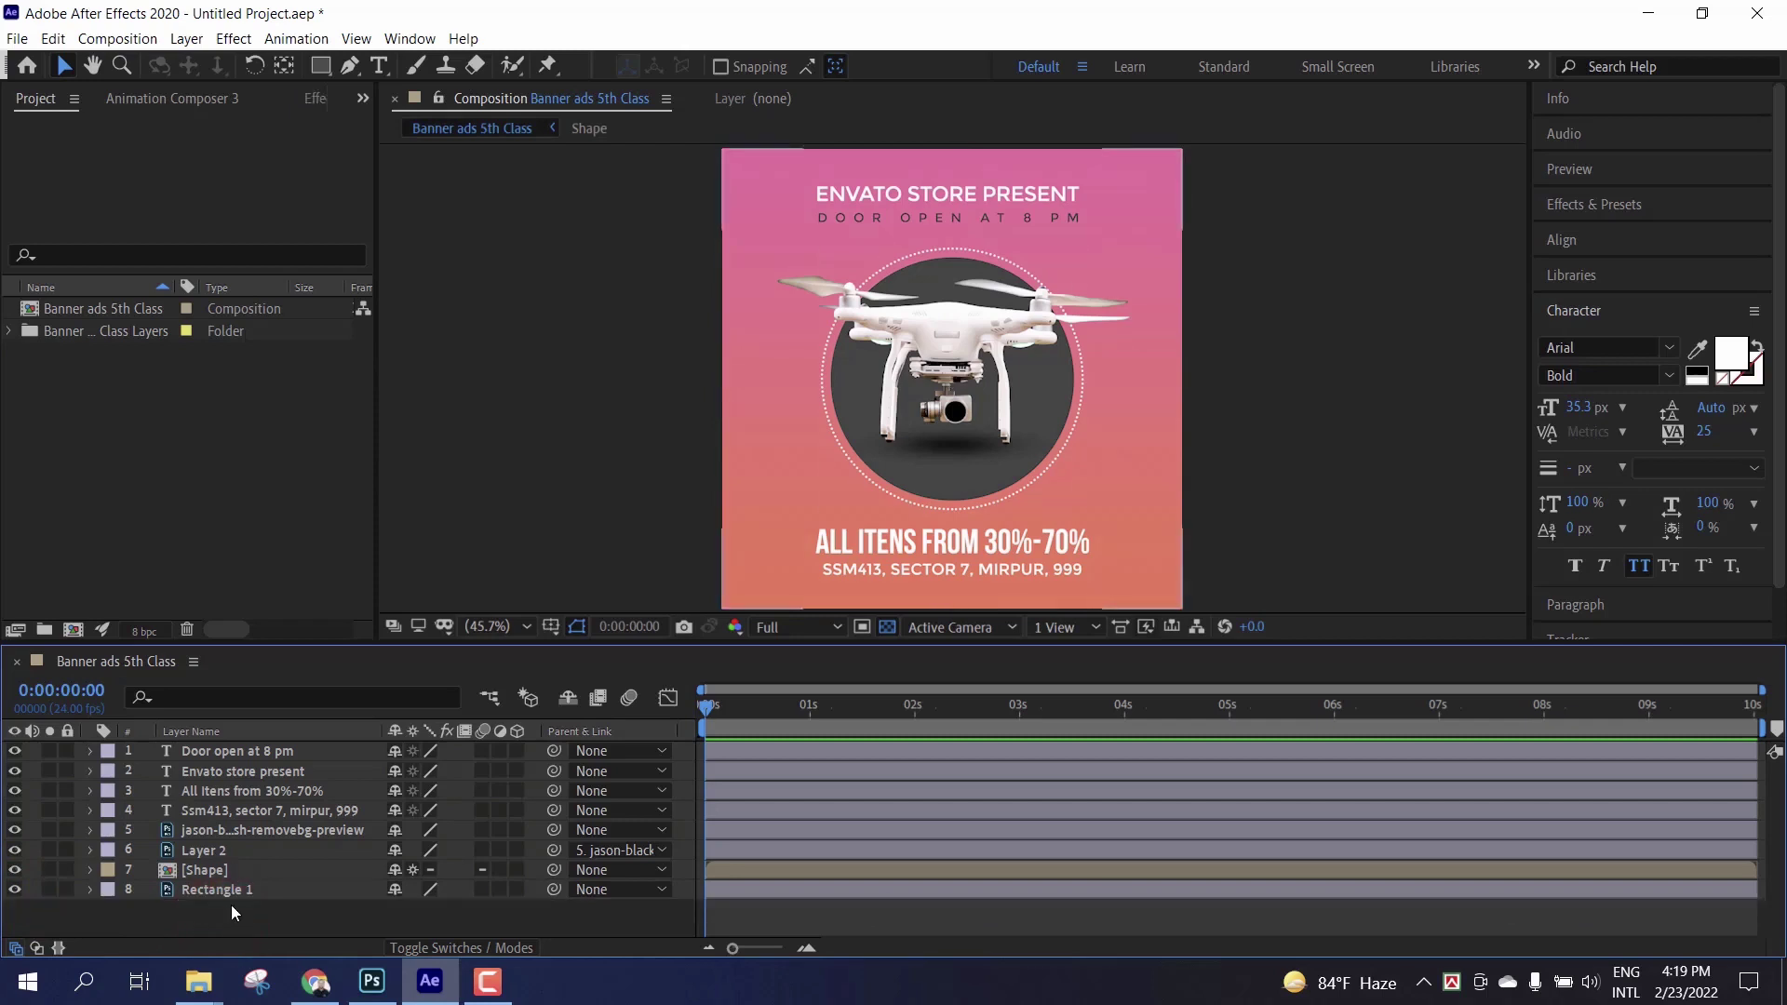
Step: Rename the Rectangle 1 layer to BG
left_click(232, 893)
key("Return")
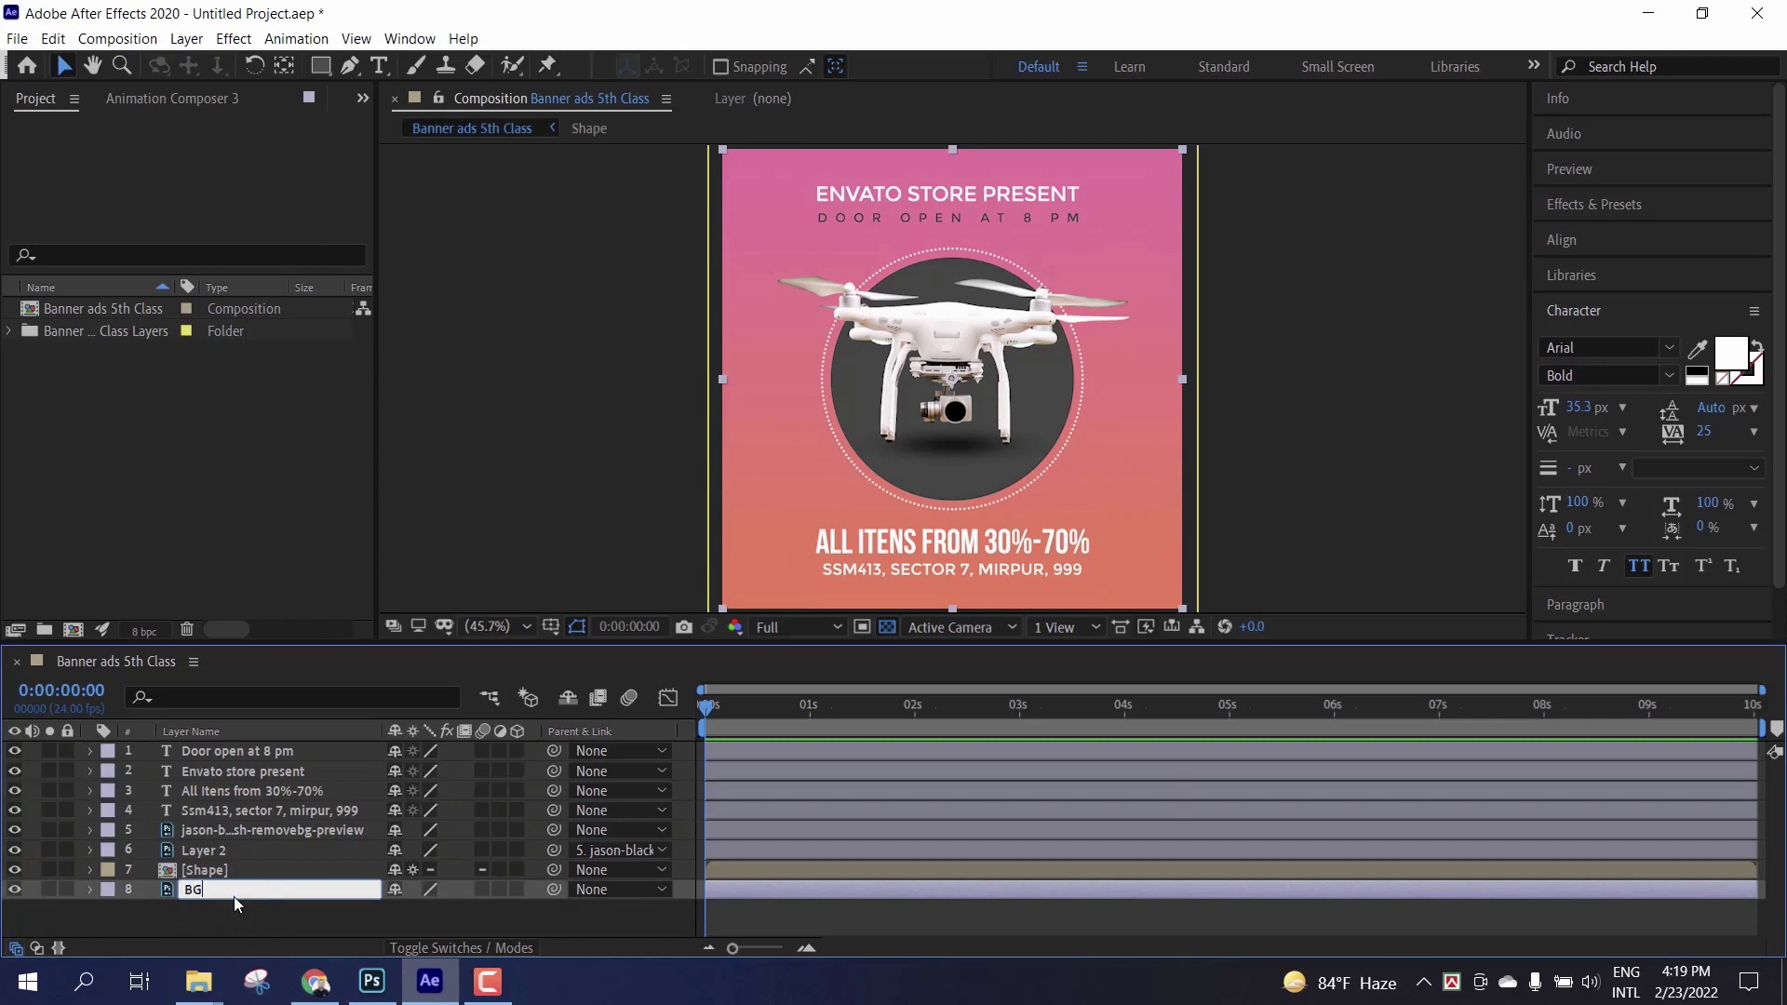
left_click(233, 924)
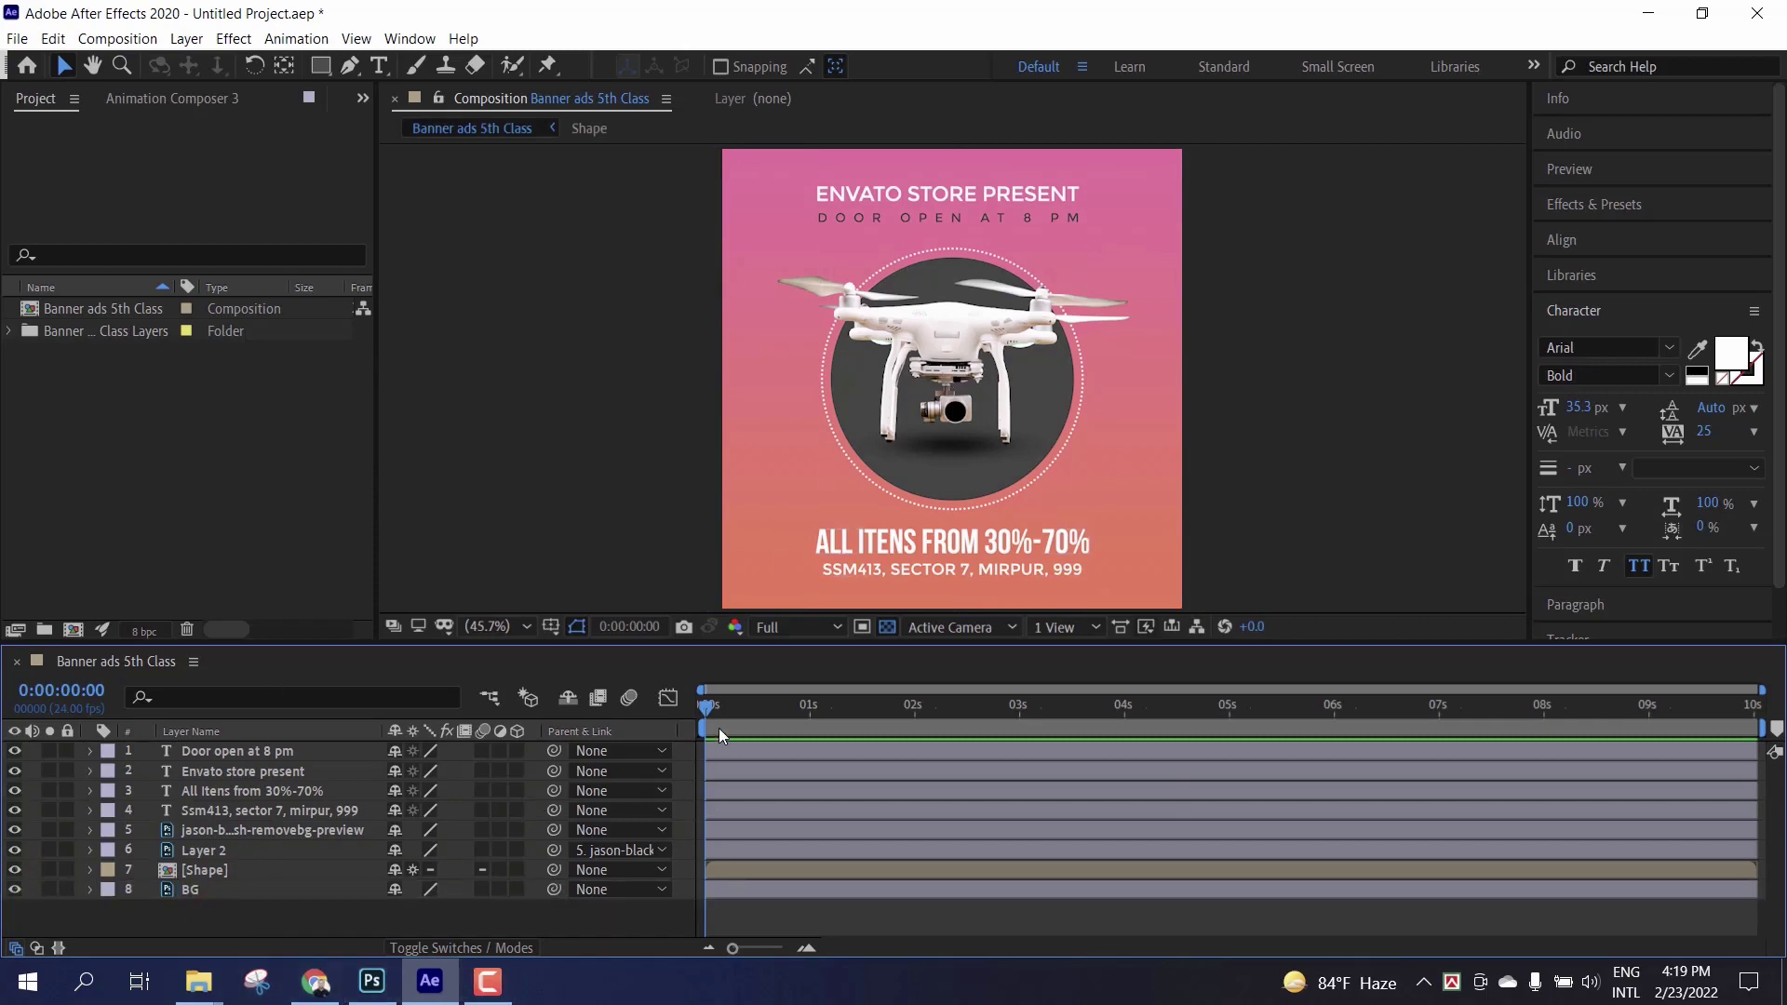
left_click_drag(707, 707, 873, 746)
Step: Show the drone image layer's Position property with the time at 0:00:01:00
left_click(871, 717)
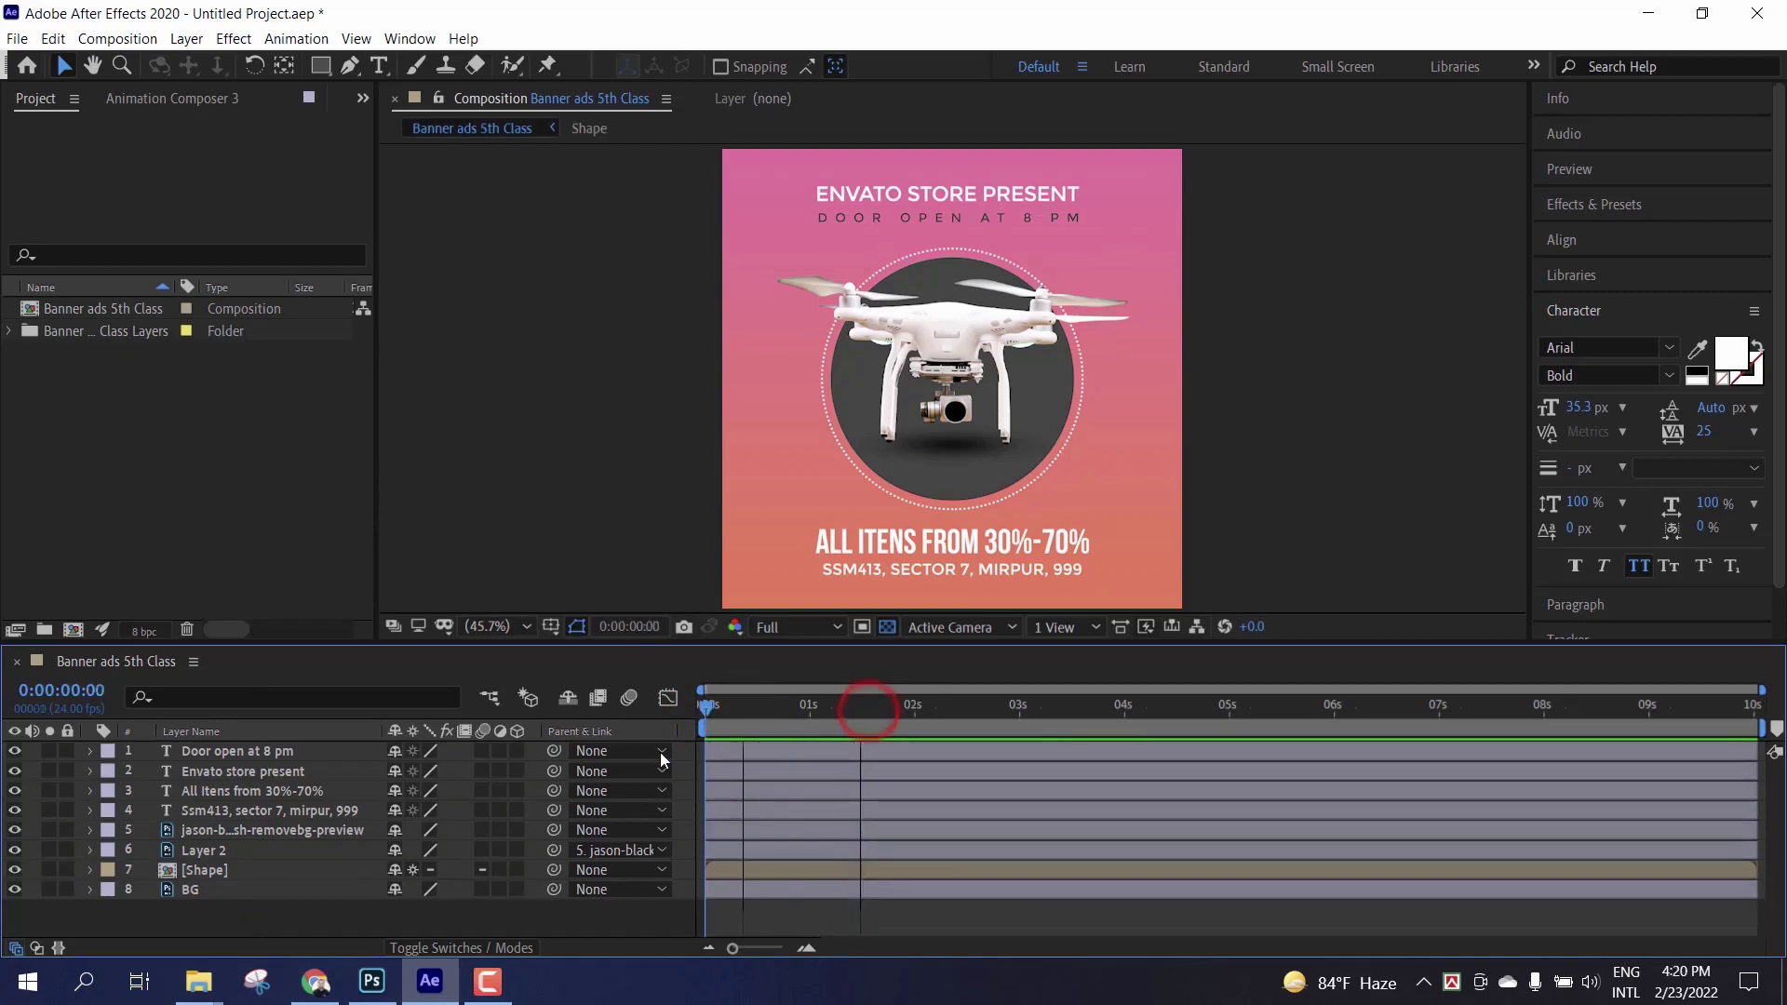
key("Home")
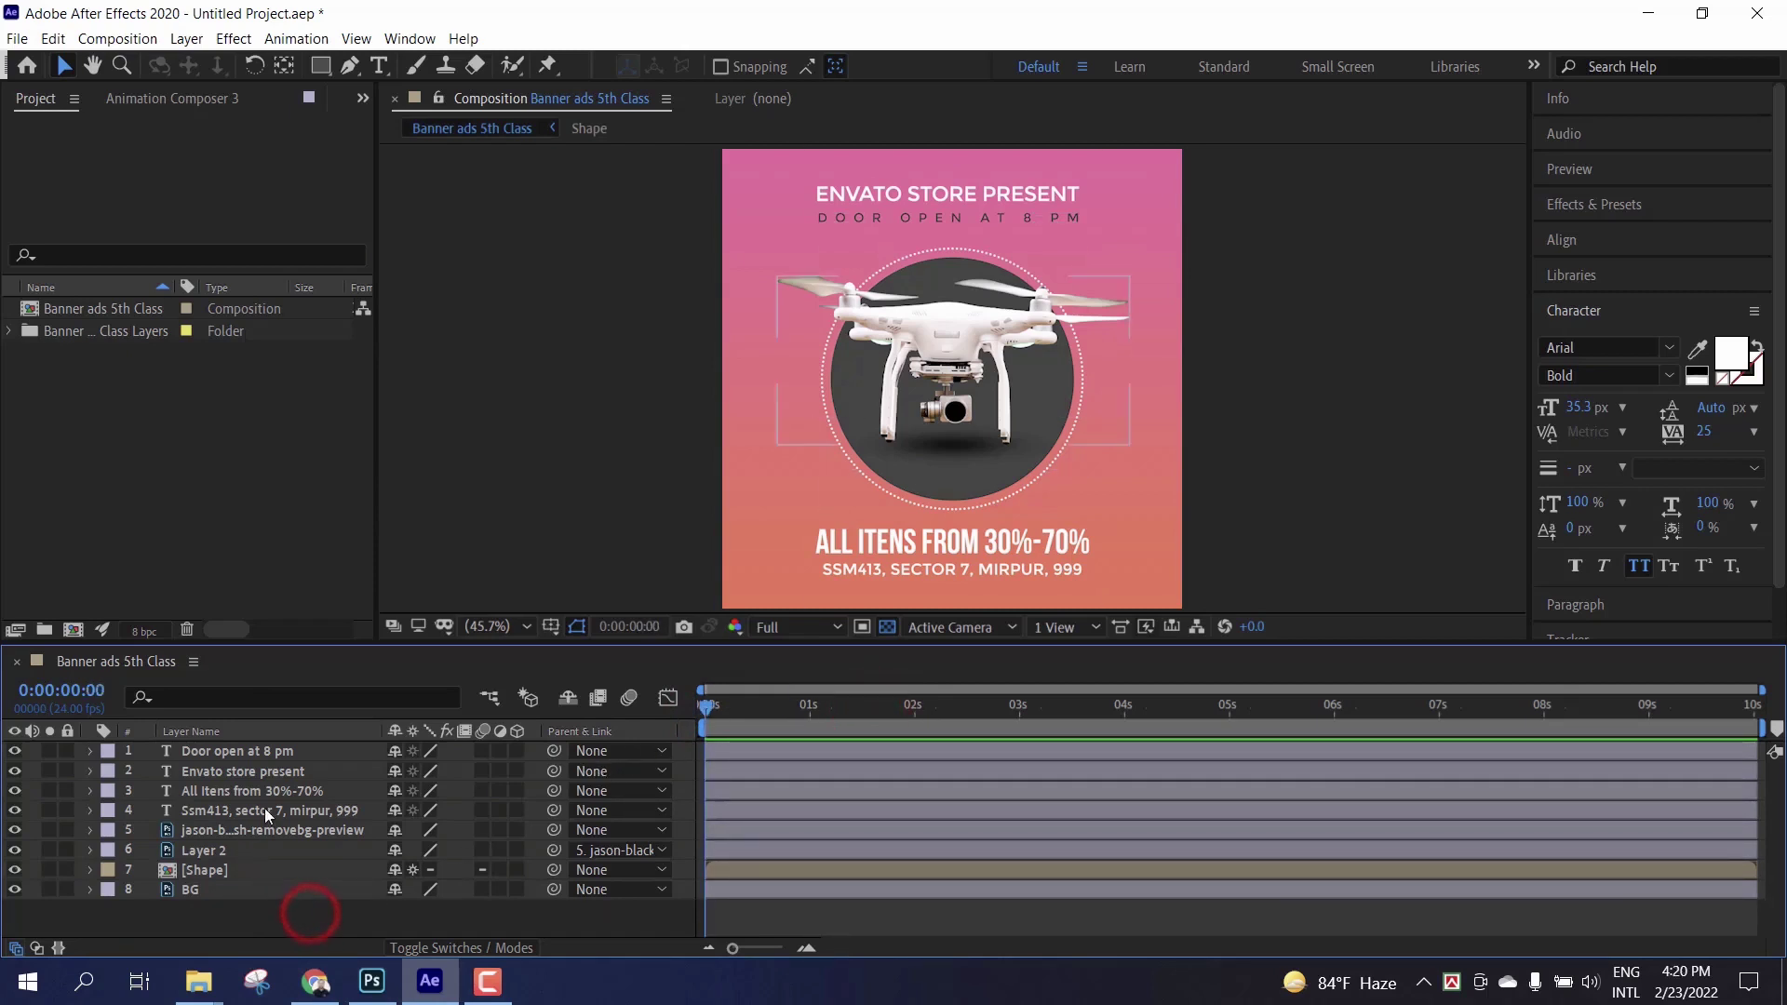
left_click(225, 835)
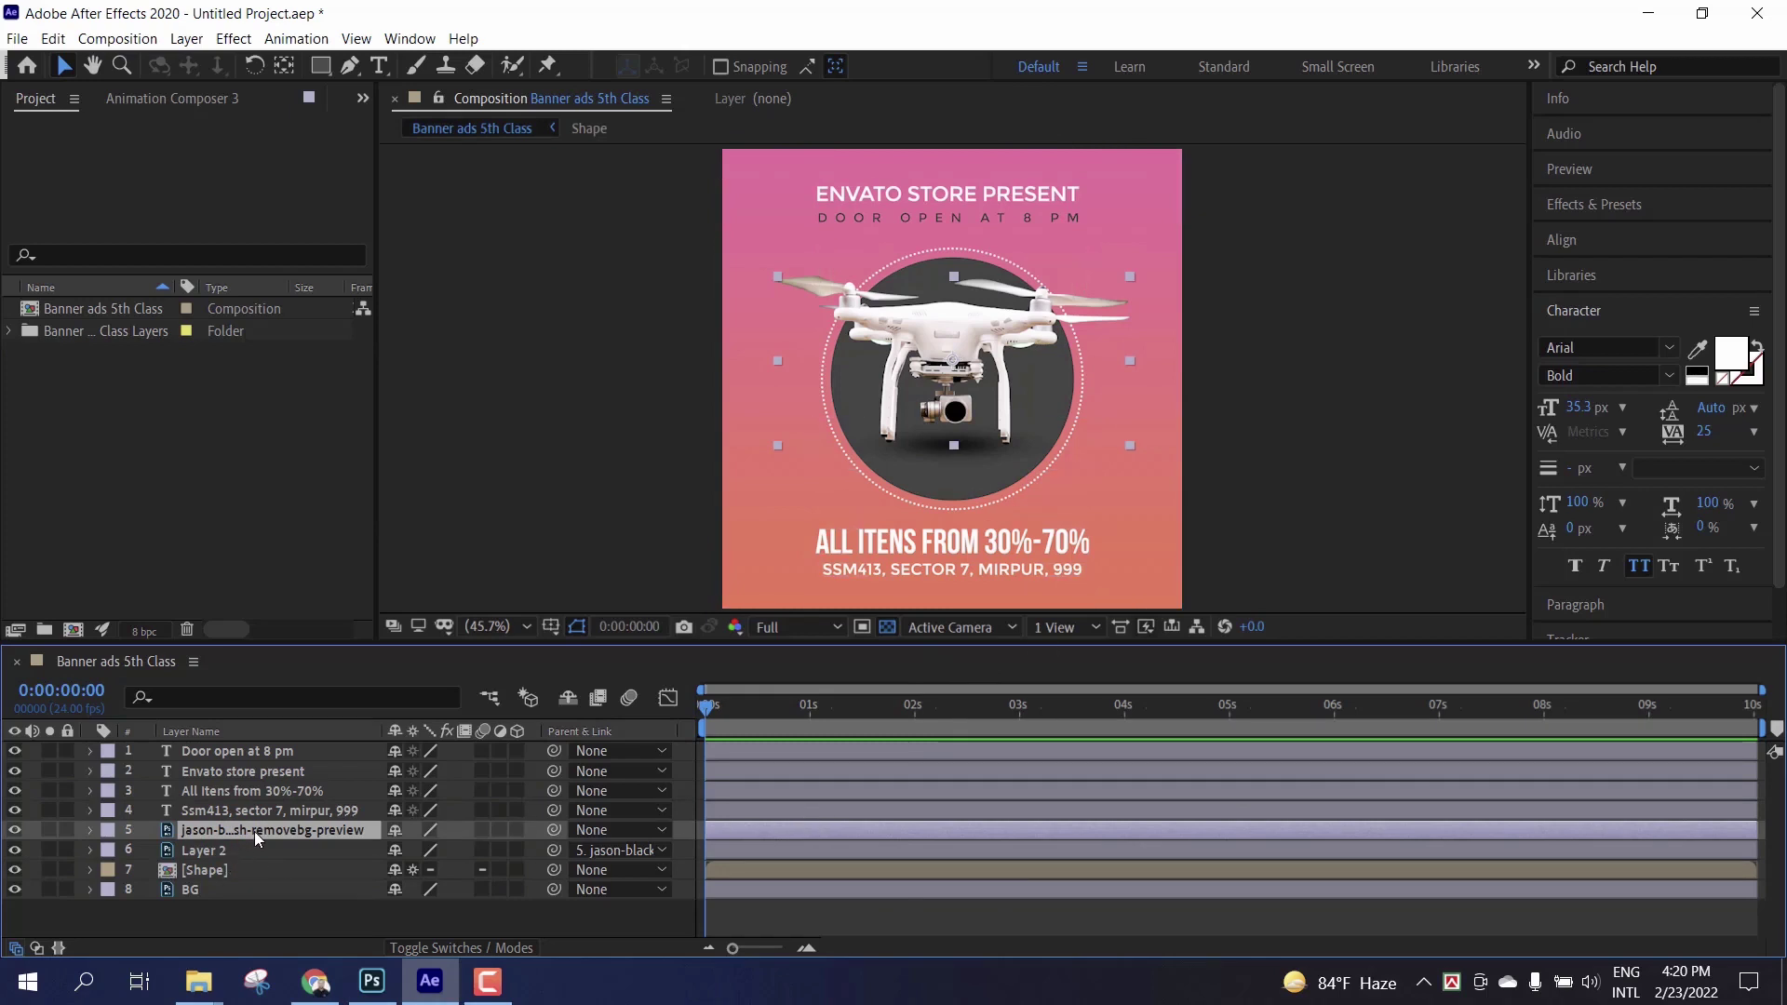
key("p")
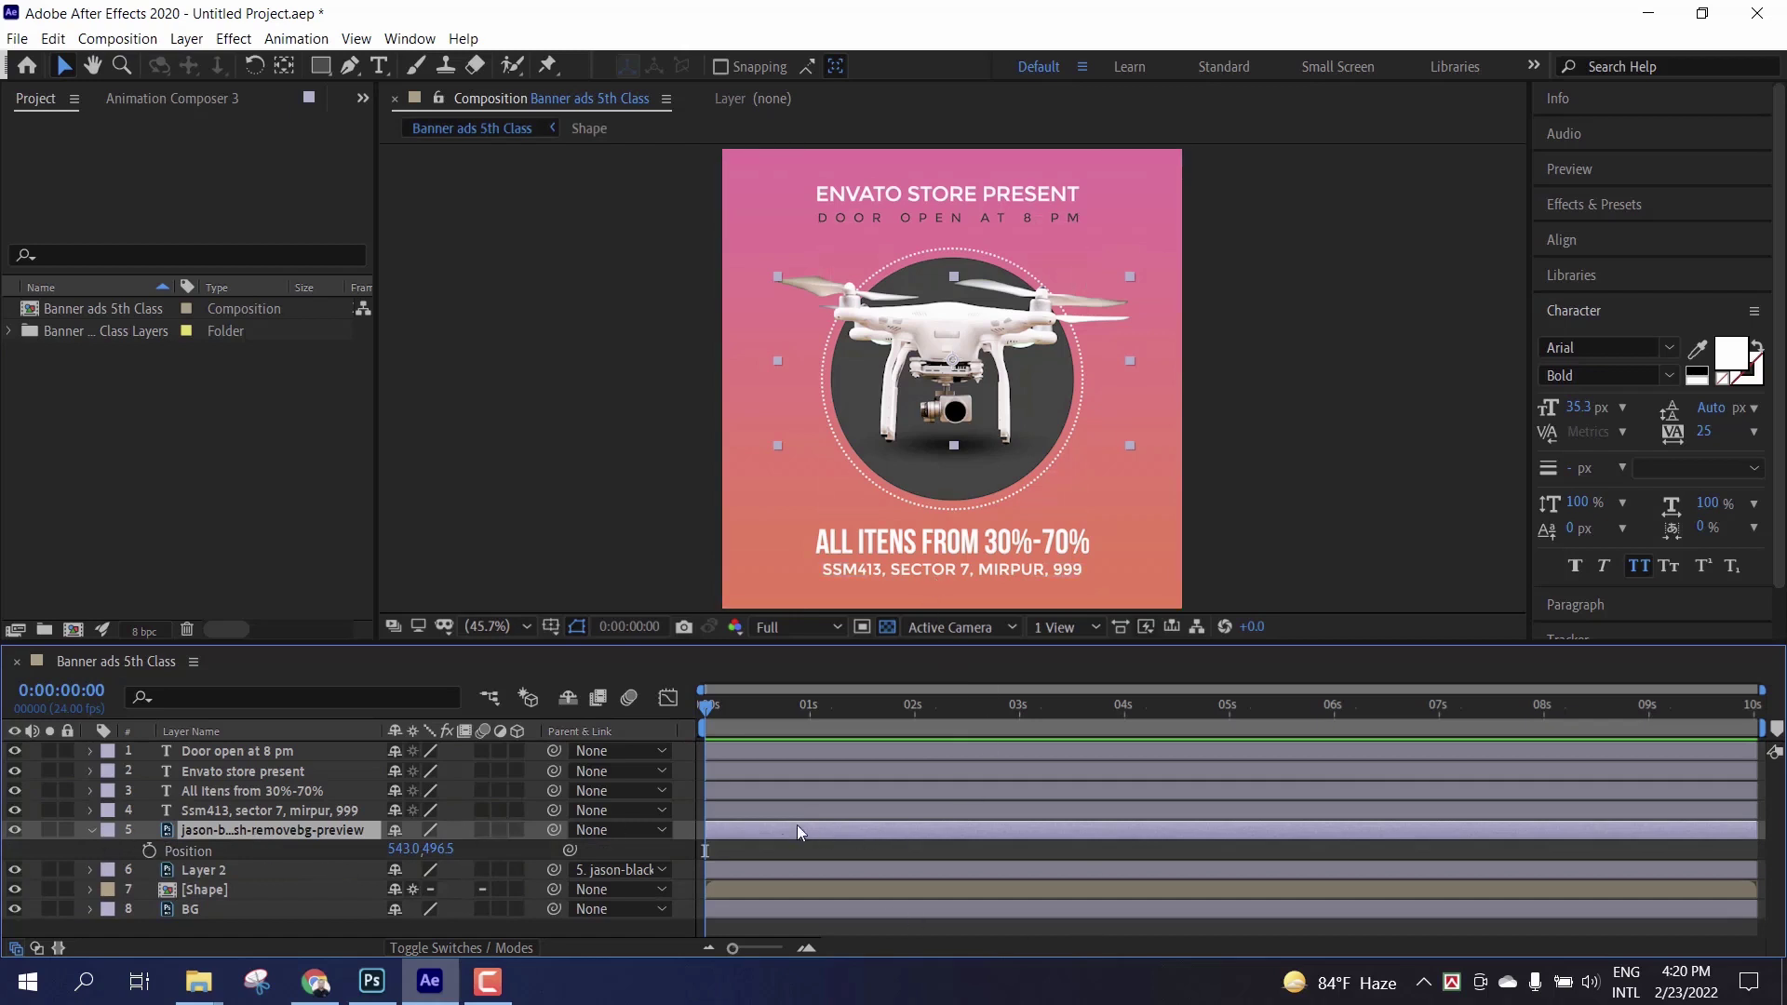
left_click_drag(707, 707, 813, 737)
Step: Keyframe the drone's Position at 1s, and at 0s raise it to 543.0, -309.5
left_click(150, 851)
left_click_drag(812, 709, 609, 746)
left_click_drag(454, 855, 67, 825)
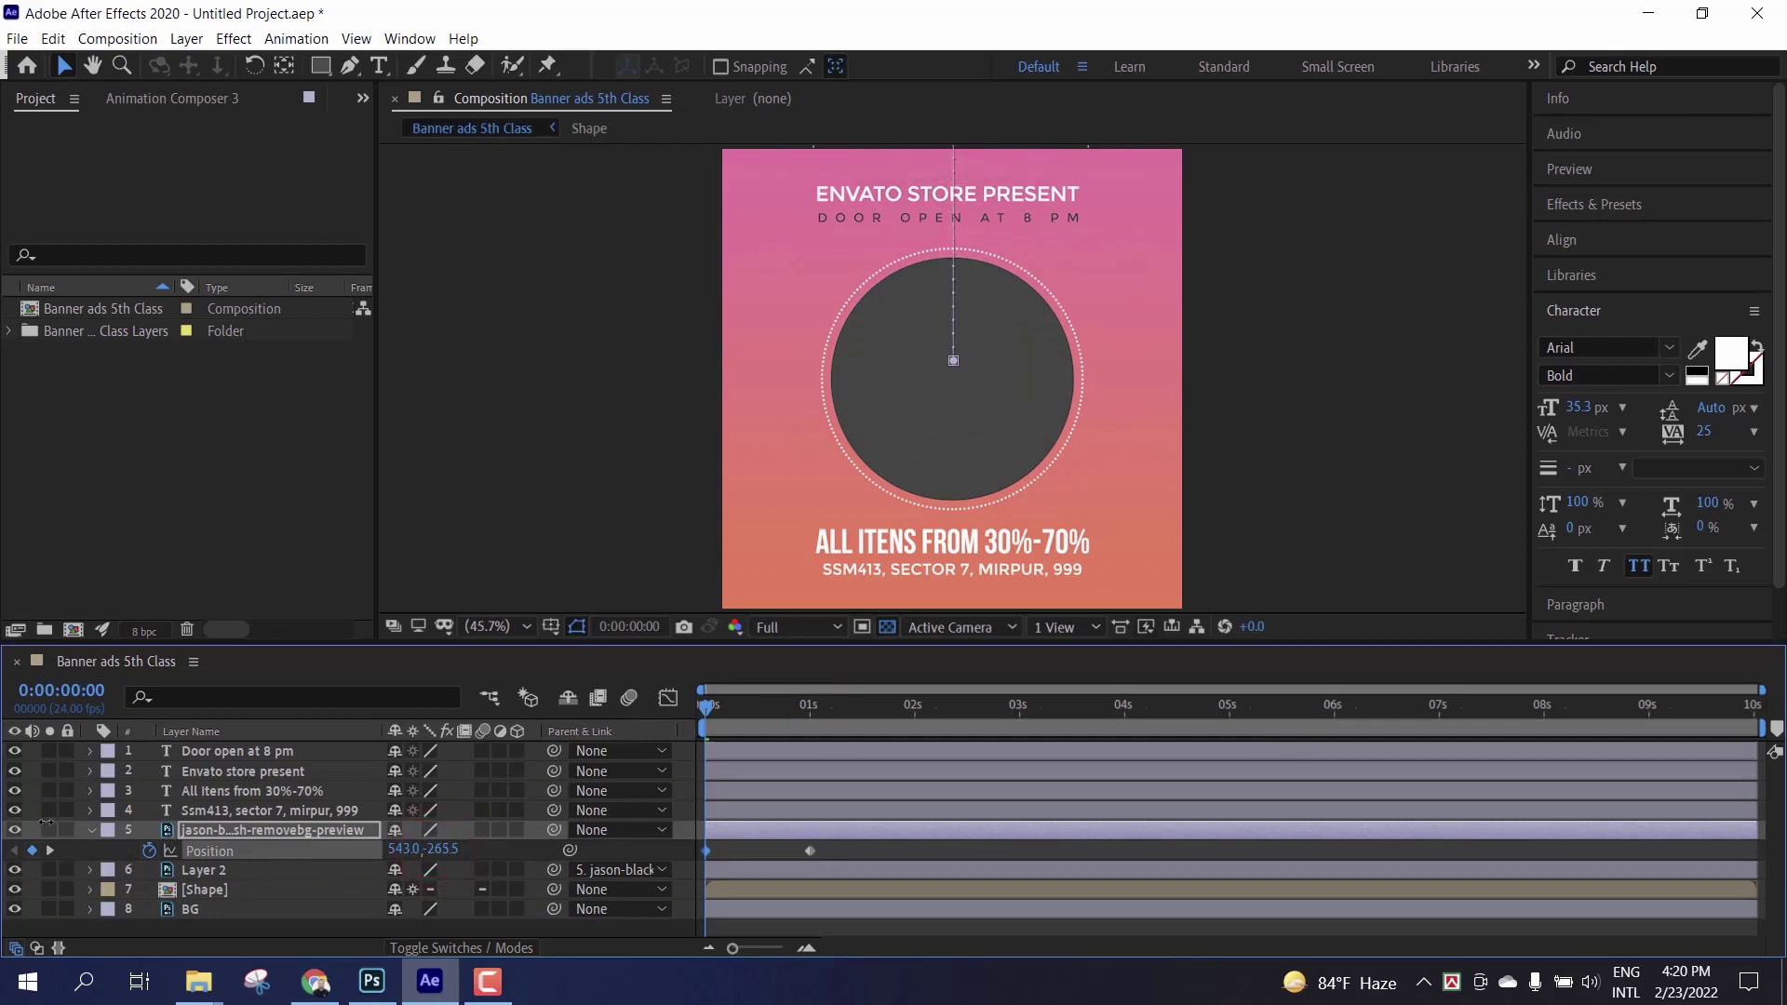
left_click_drag(438, 849, 438, 851)
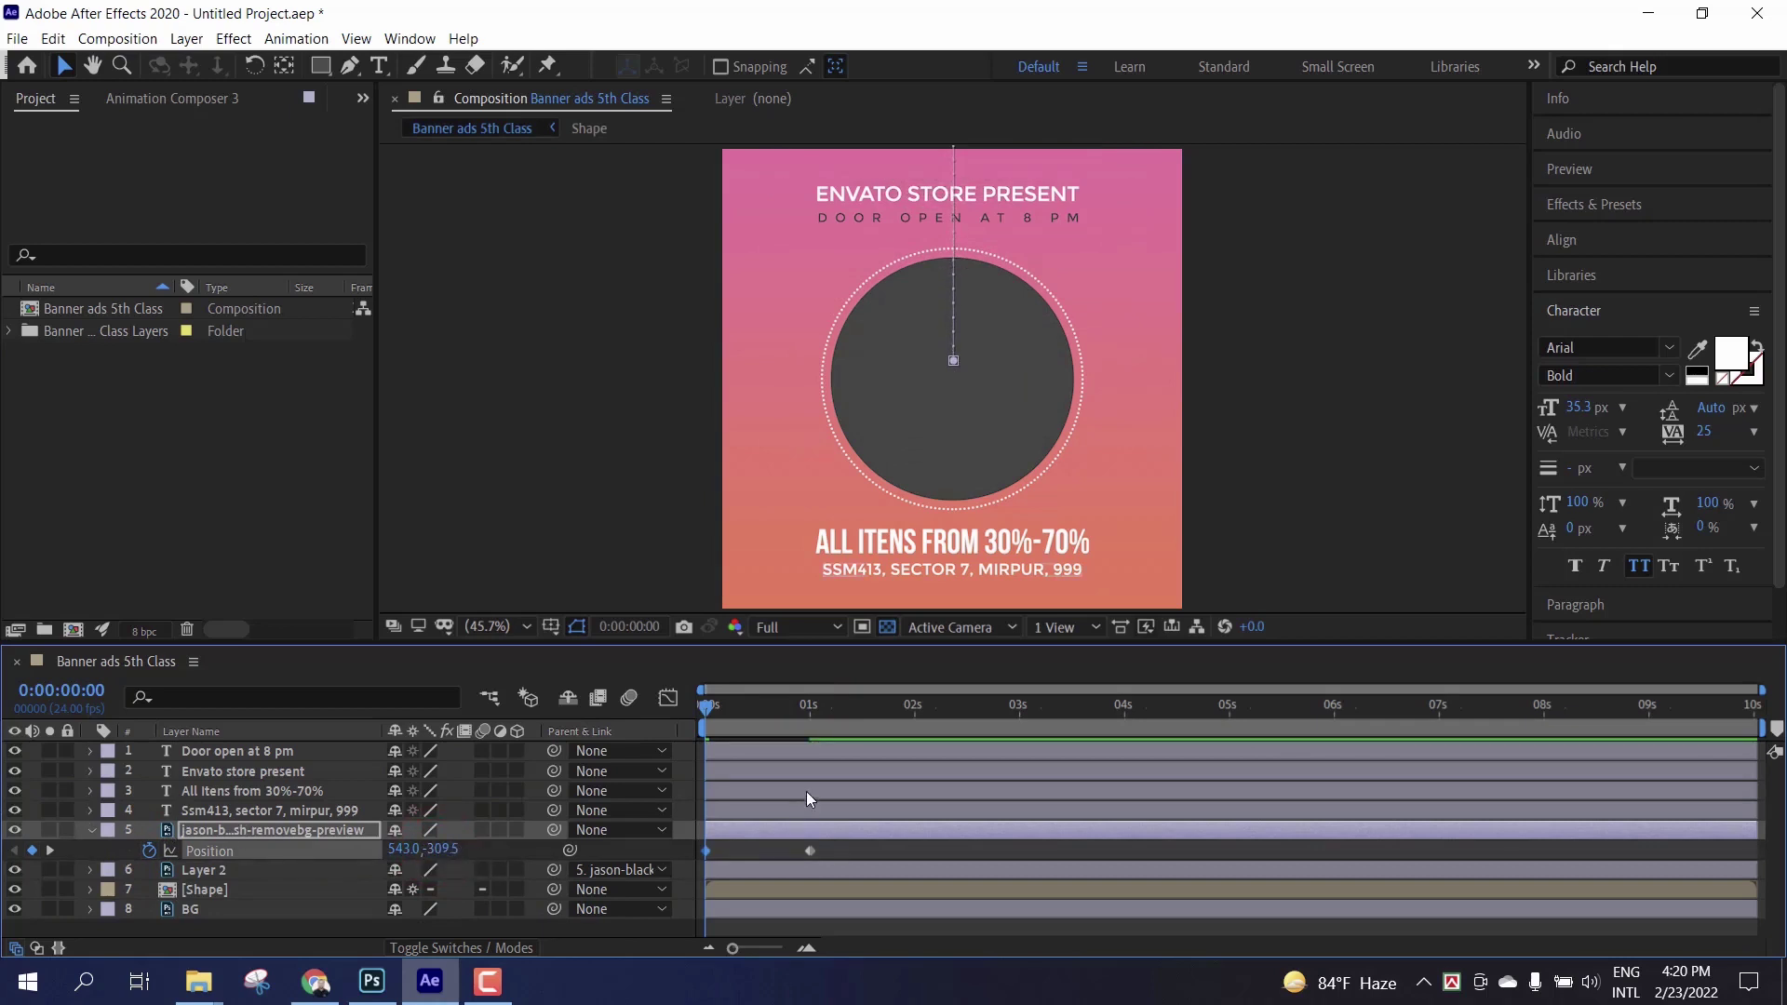
key("comma")
key("comma")
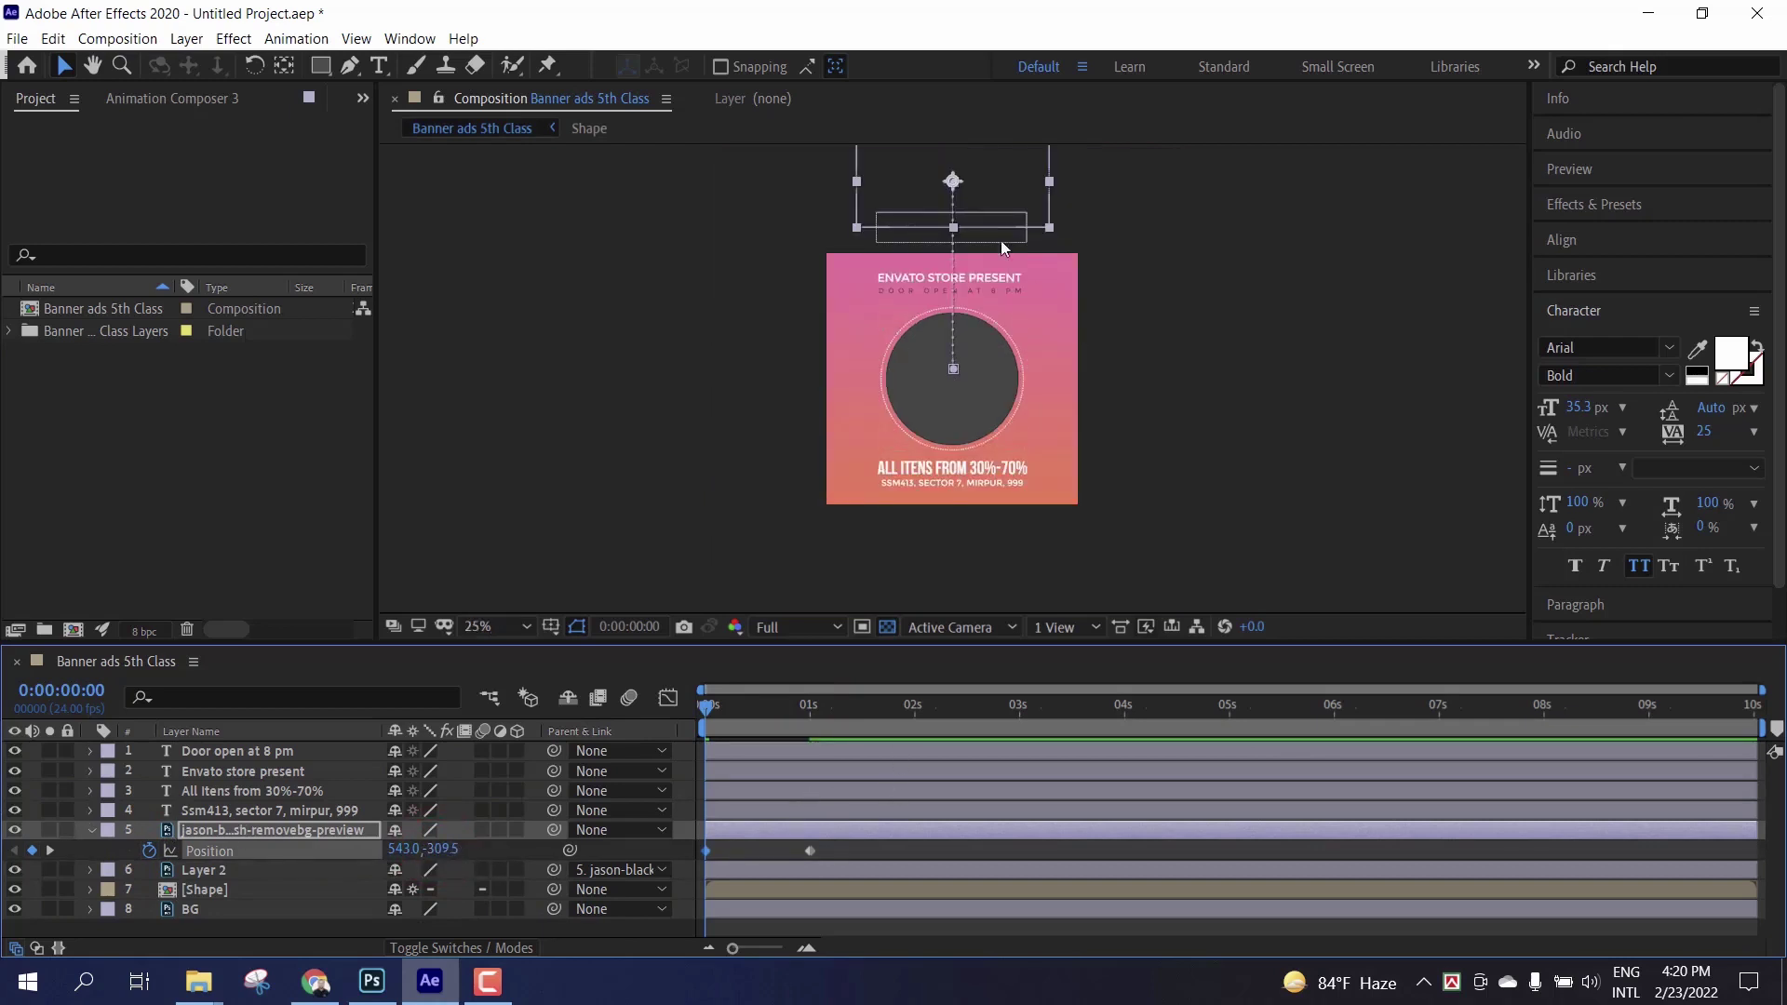
left_click_drag(709, 709, 795, 711)
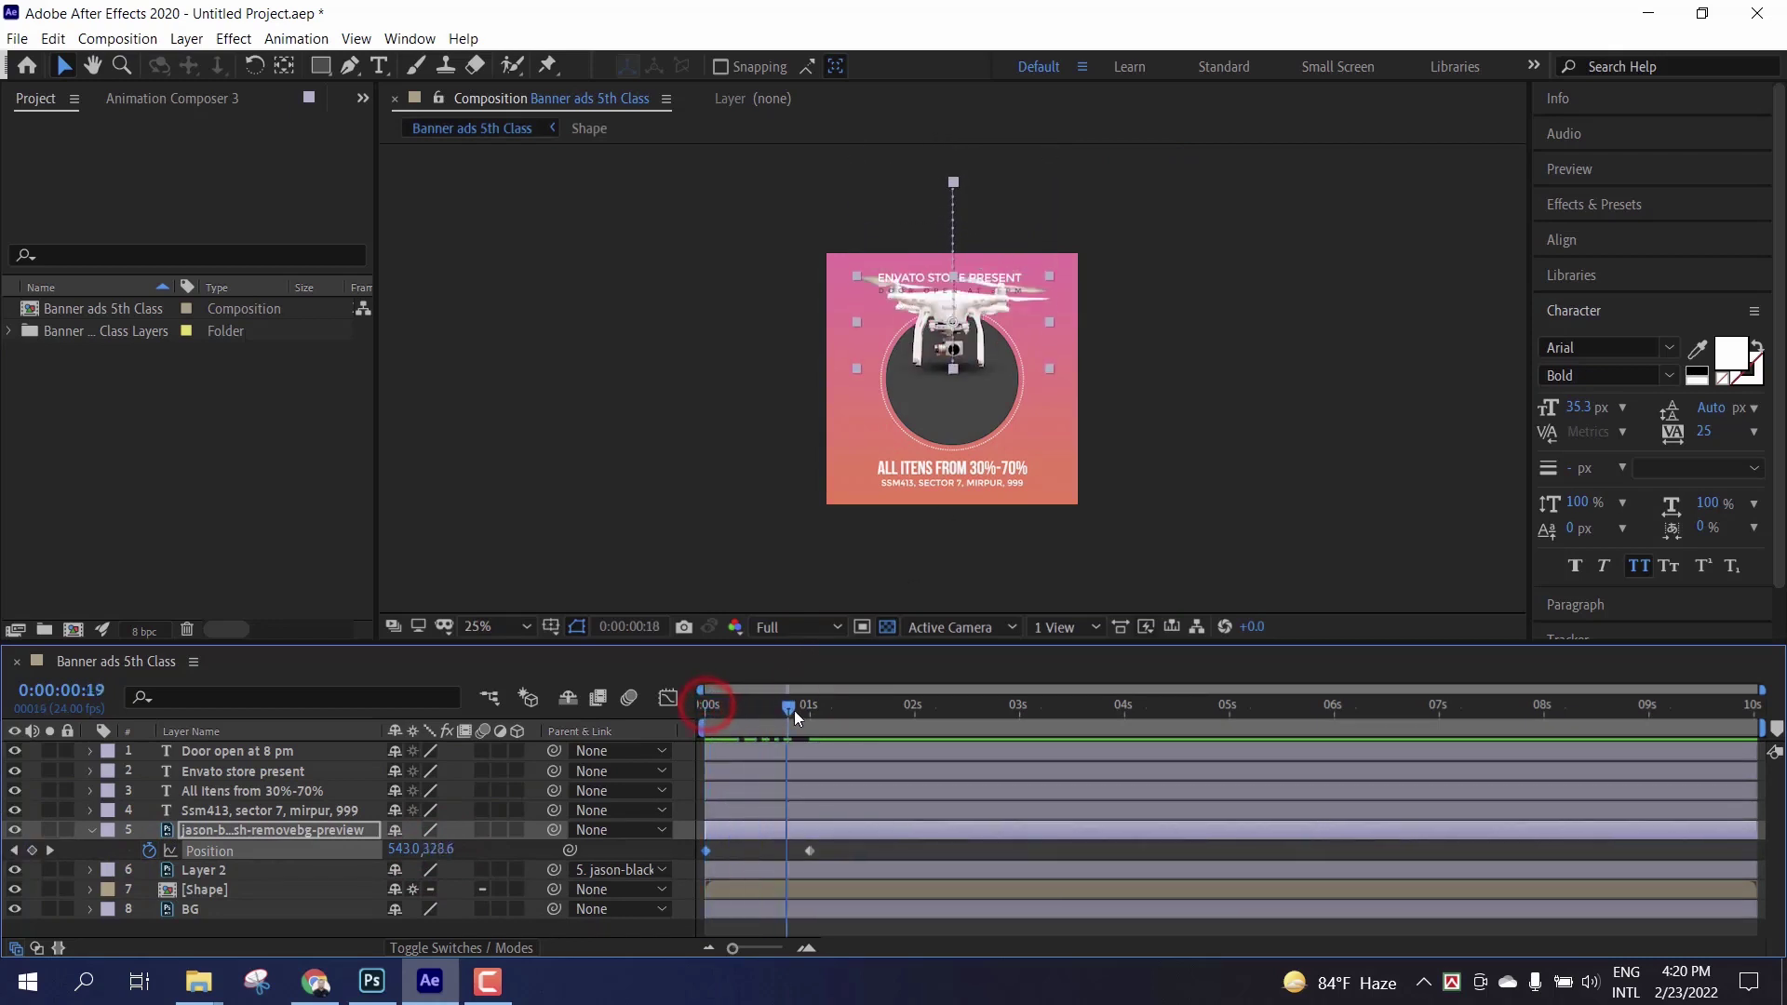
Step: Apply Easy Ease In to both Position keyframes and preview the drone drop
left_click(845, 847)
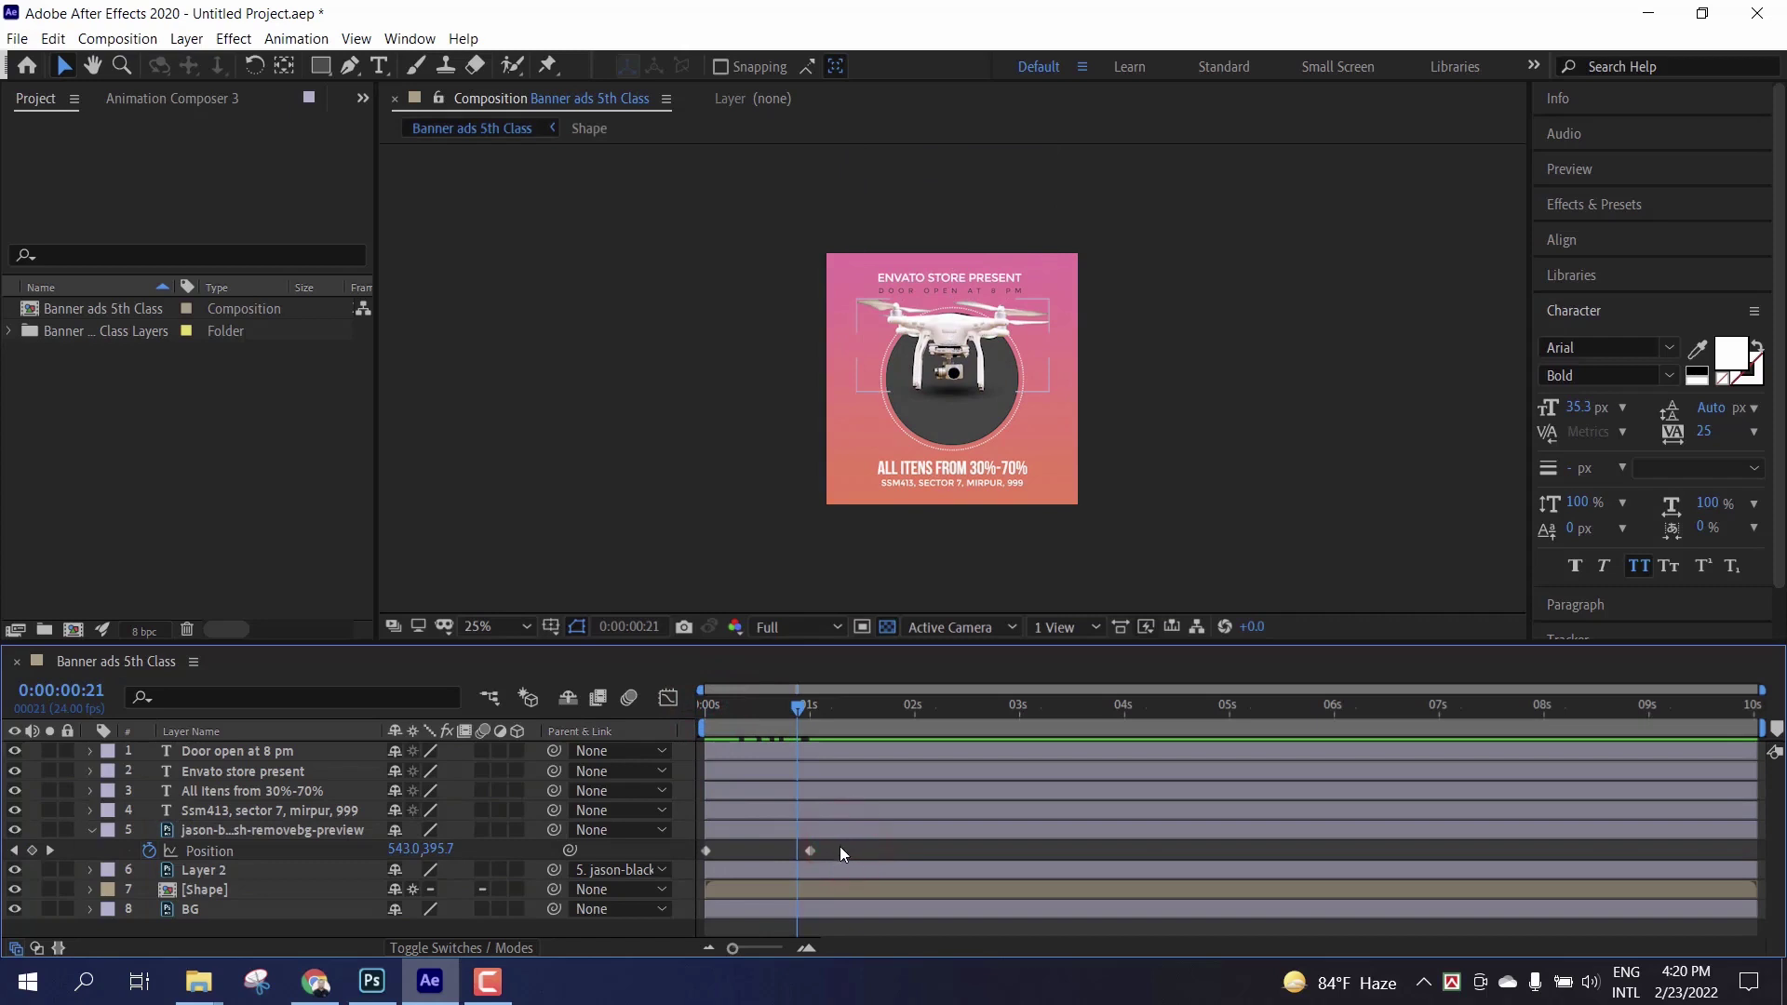
left_click_drag(841, 846, 722, 857)
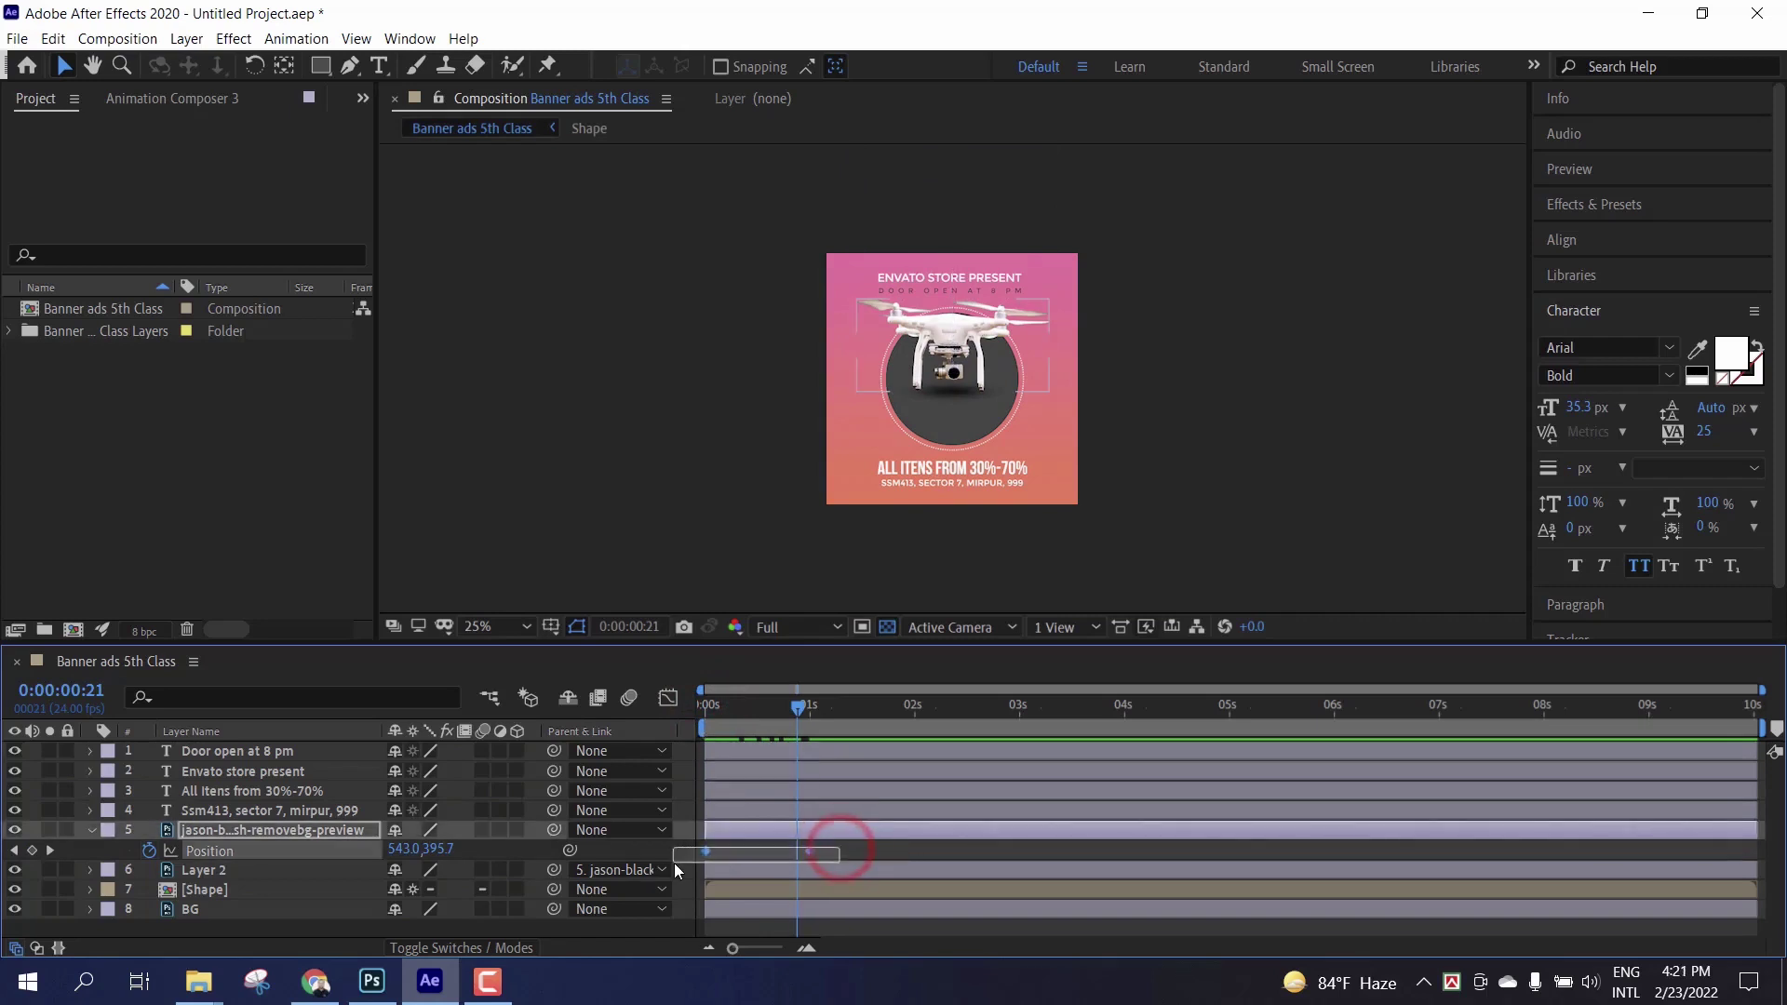
right_click(705, 850)
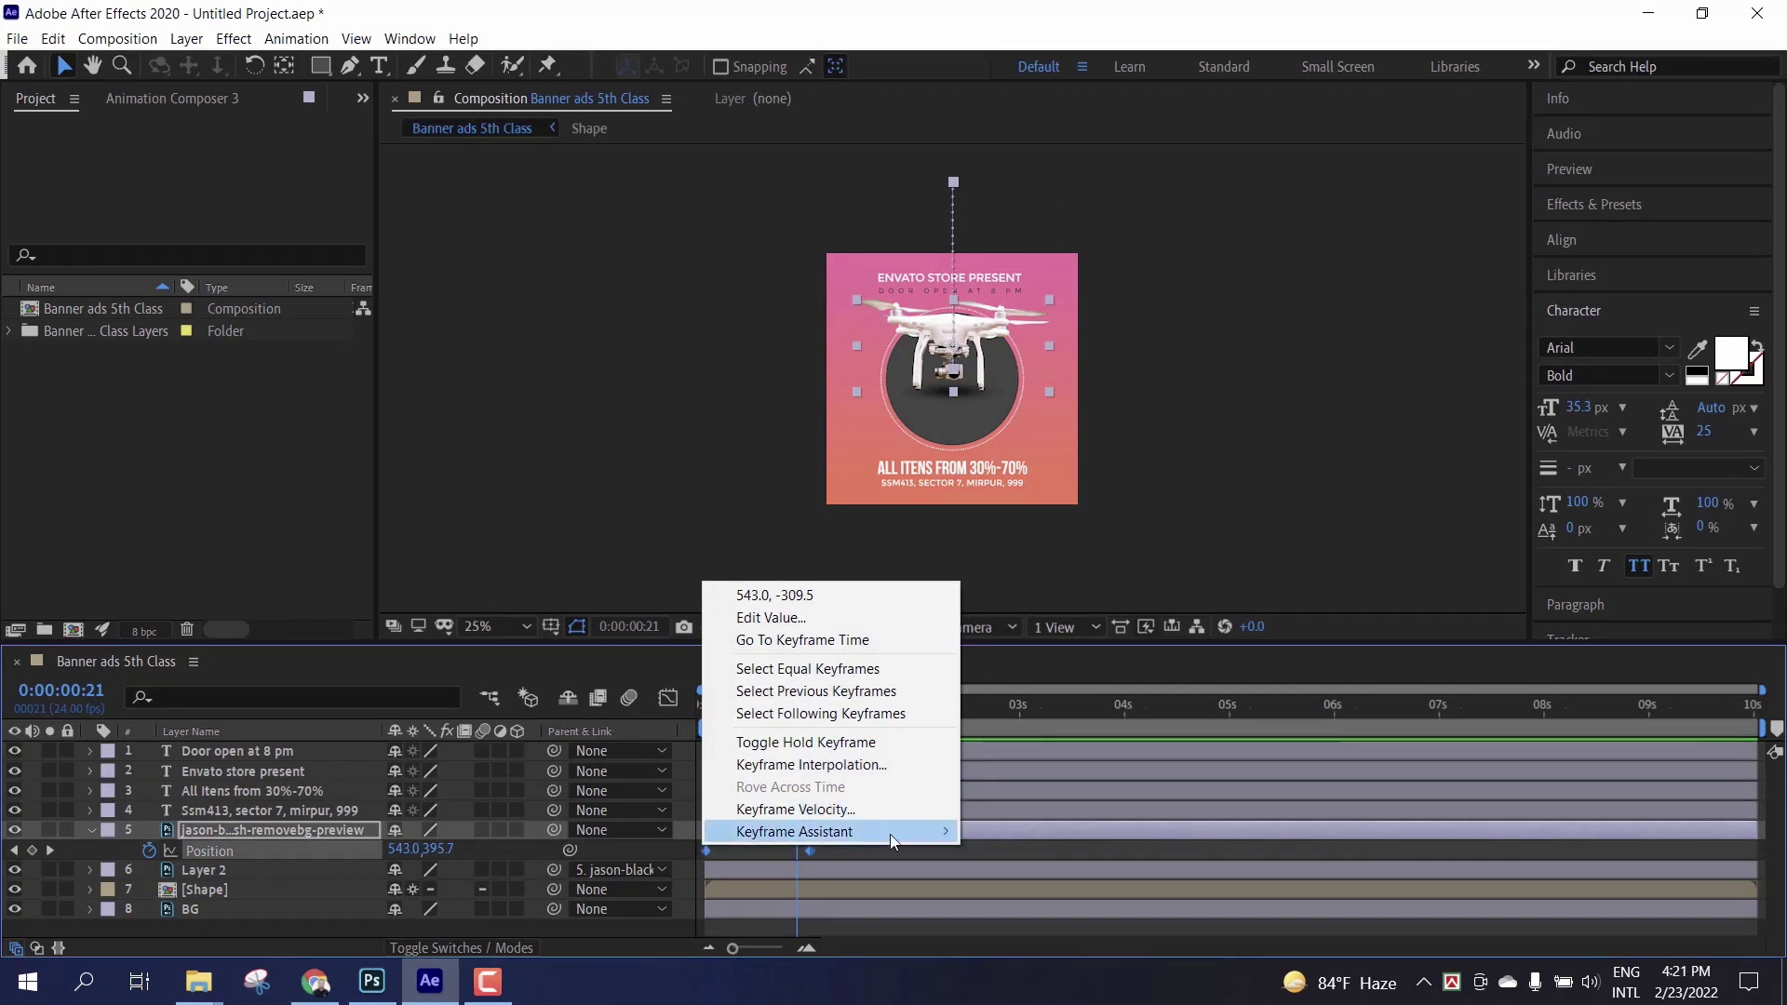
mouse_move(889, 832)
left_click(1057, 710)
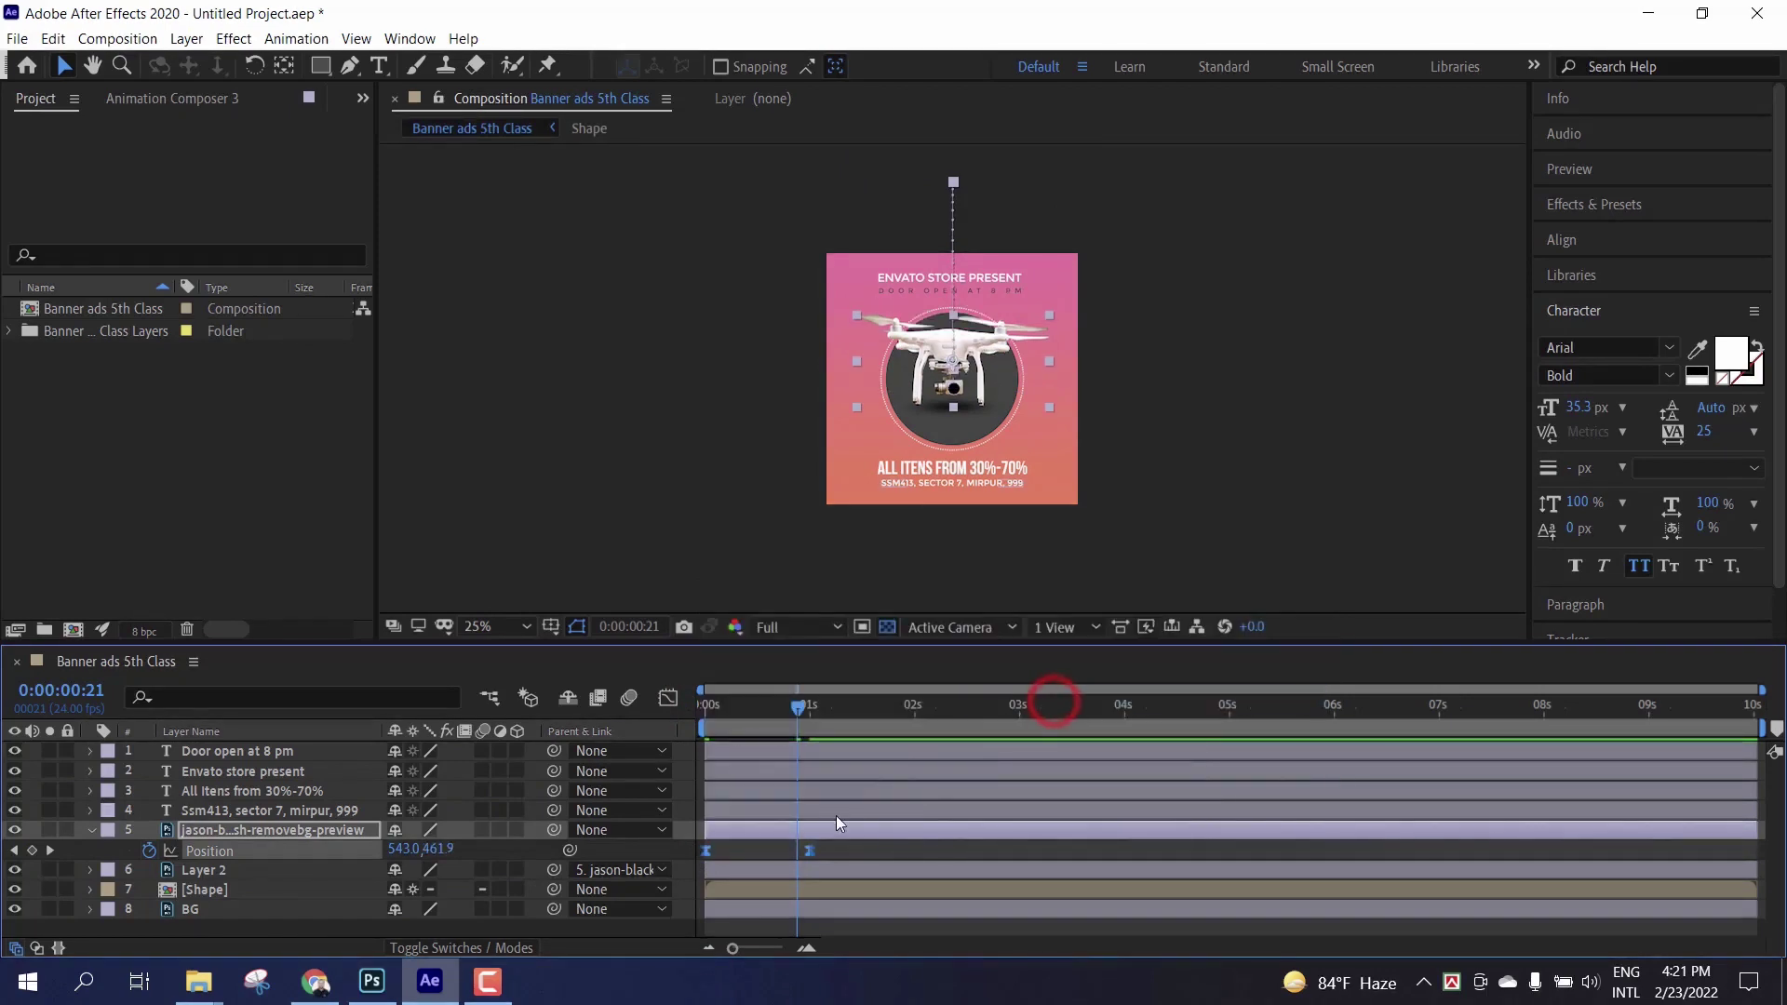
key("space")
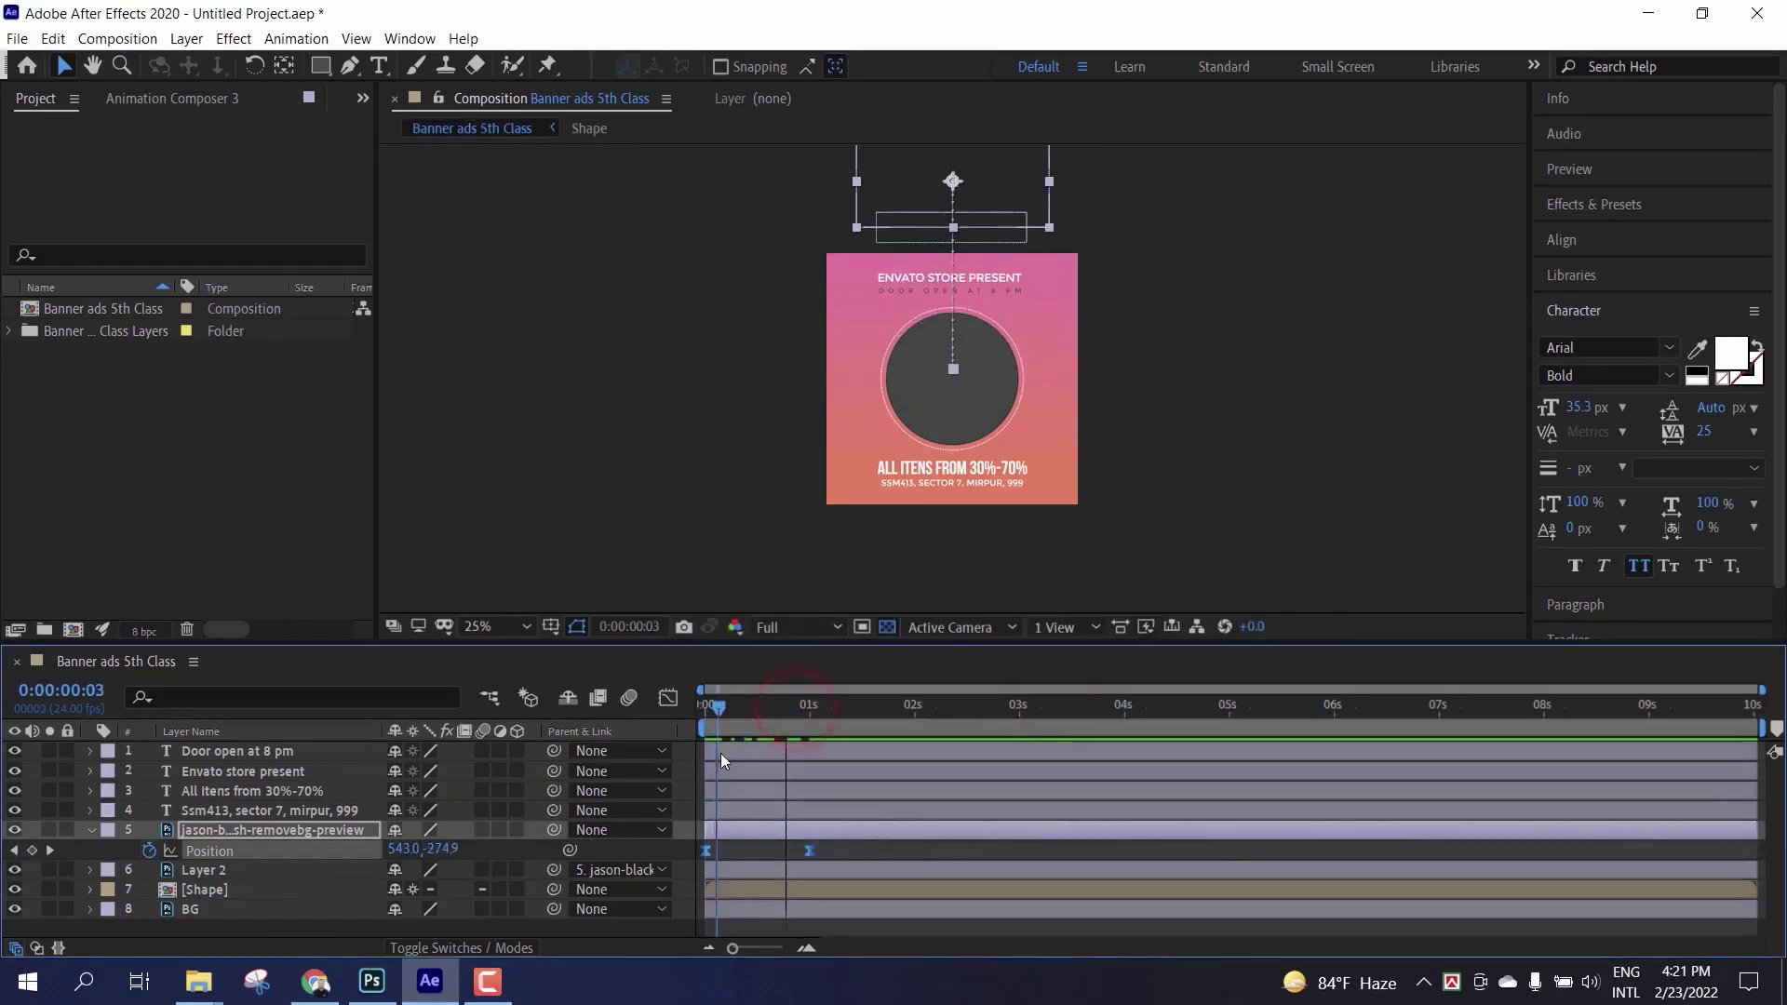
left_click_drag(808, 761, 774, 769)
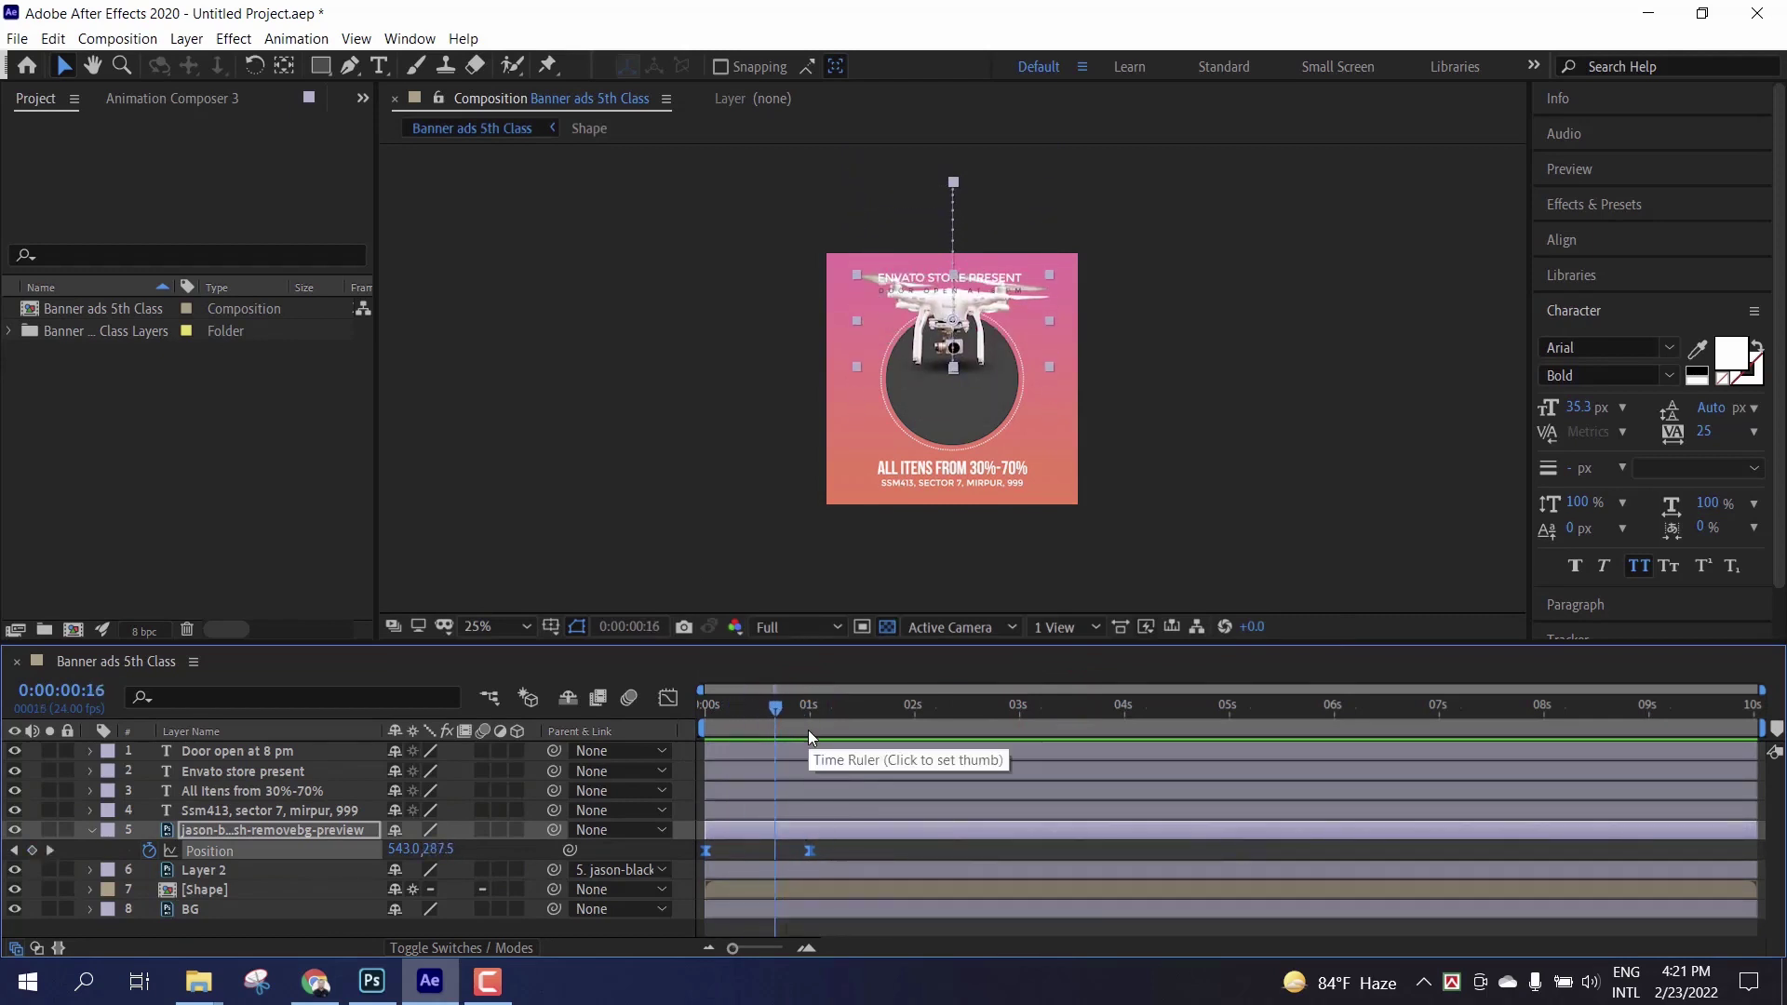
Step: Drag the Position speed-graph handles so the drone drops fast and eases into the one-second key
left_click(678, 690)
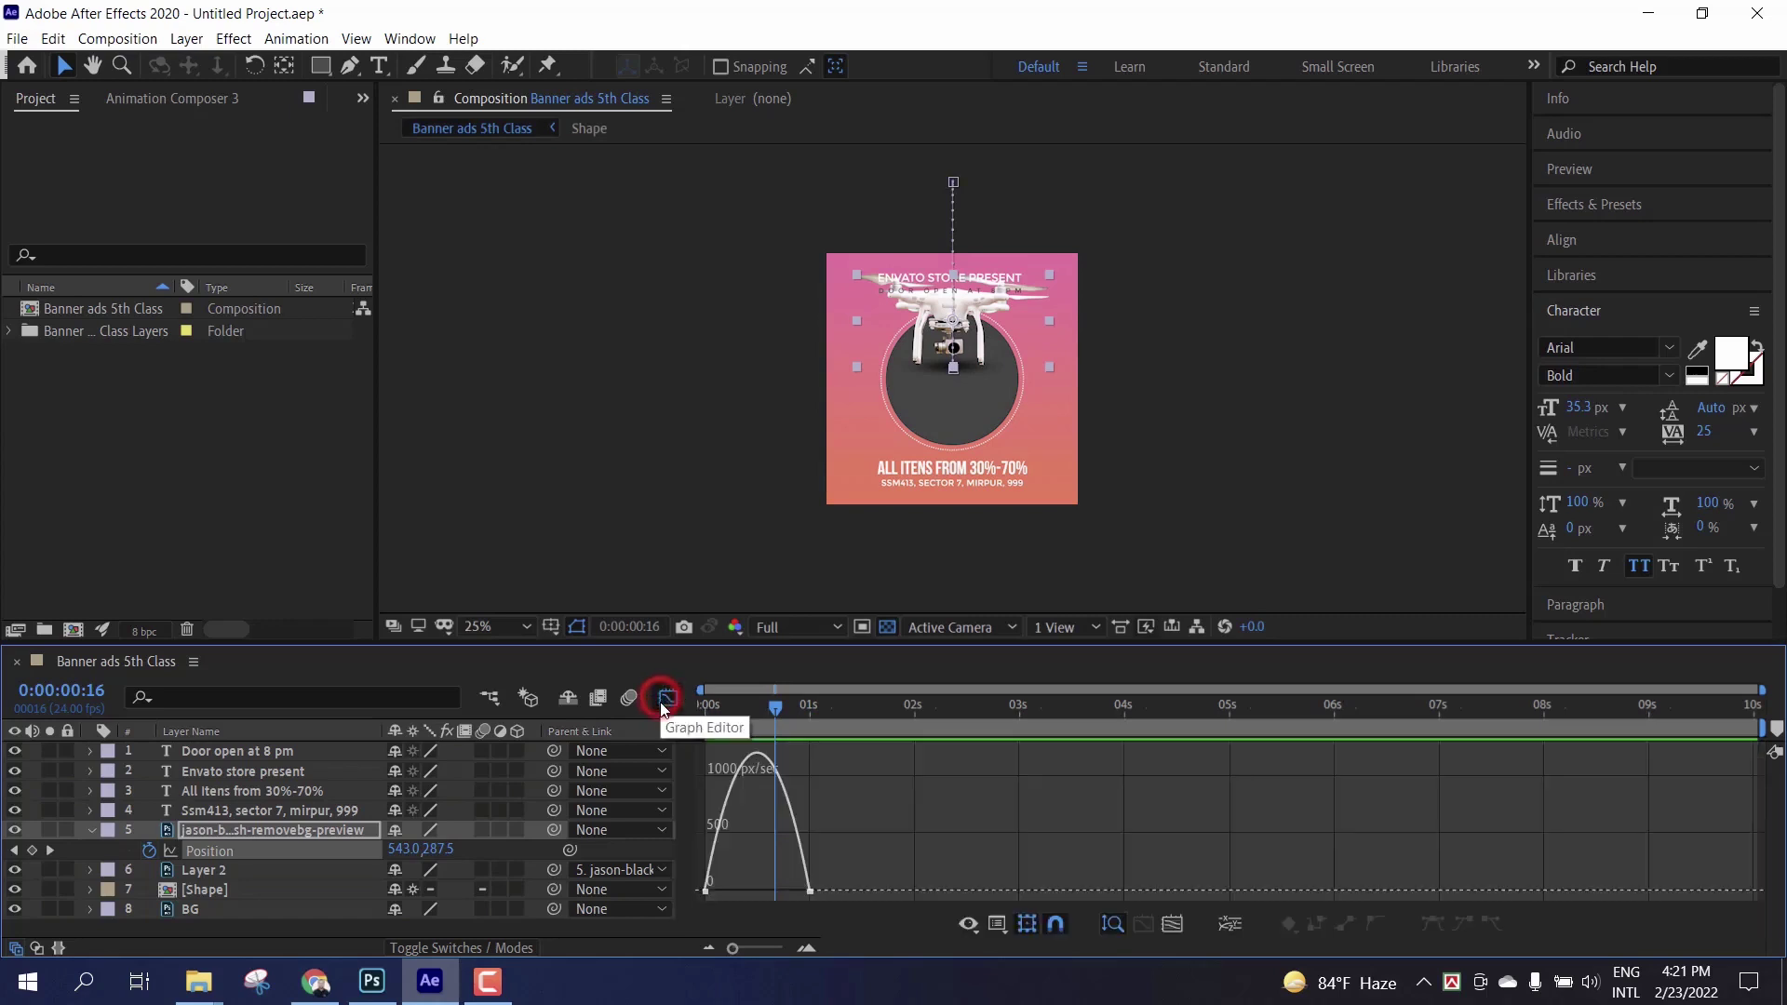
left_click(707, 890)
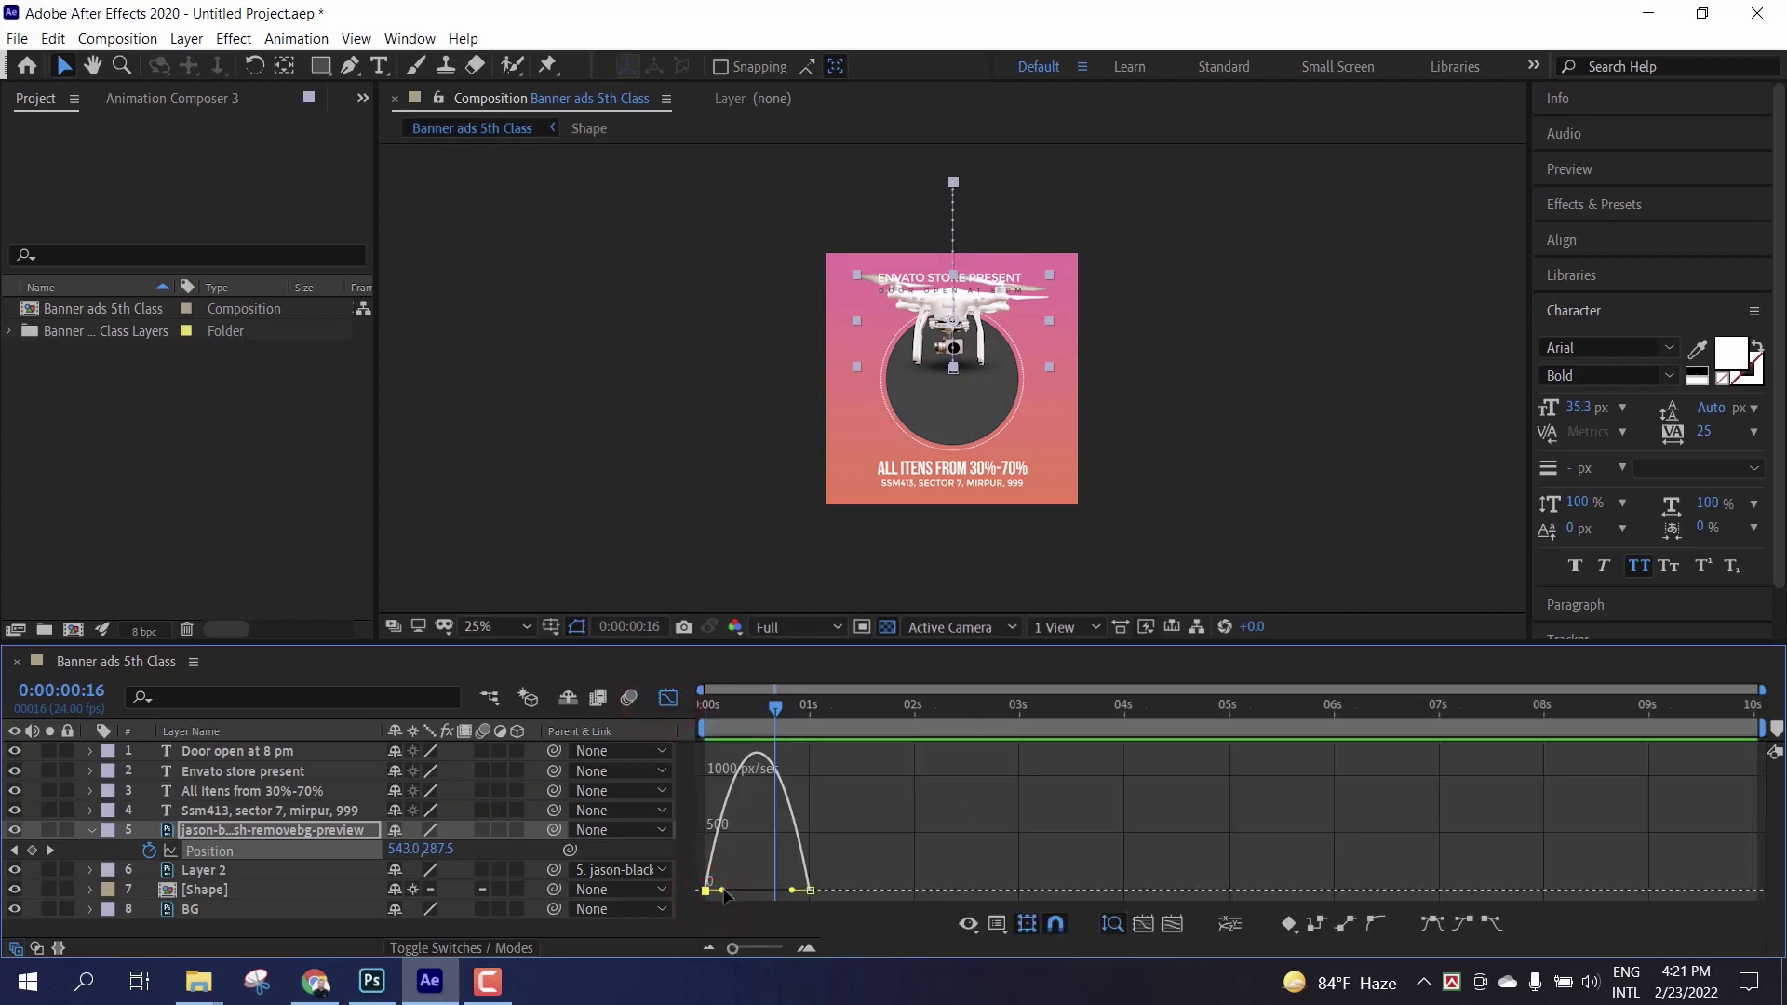
left_click_drag(726, 894, 771, 901)
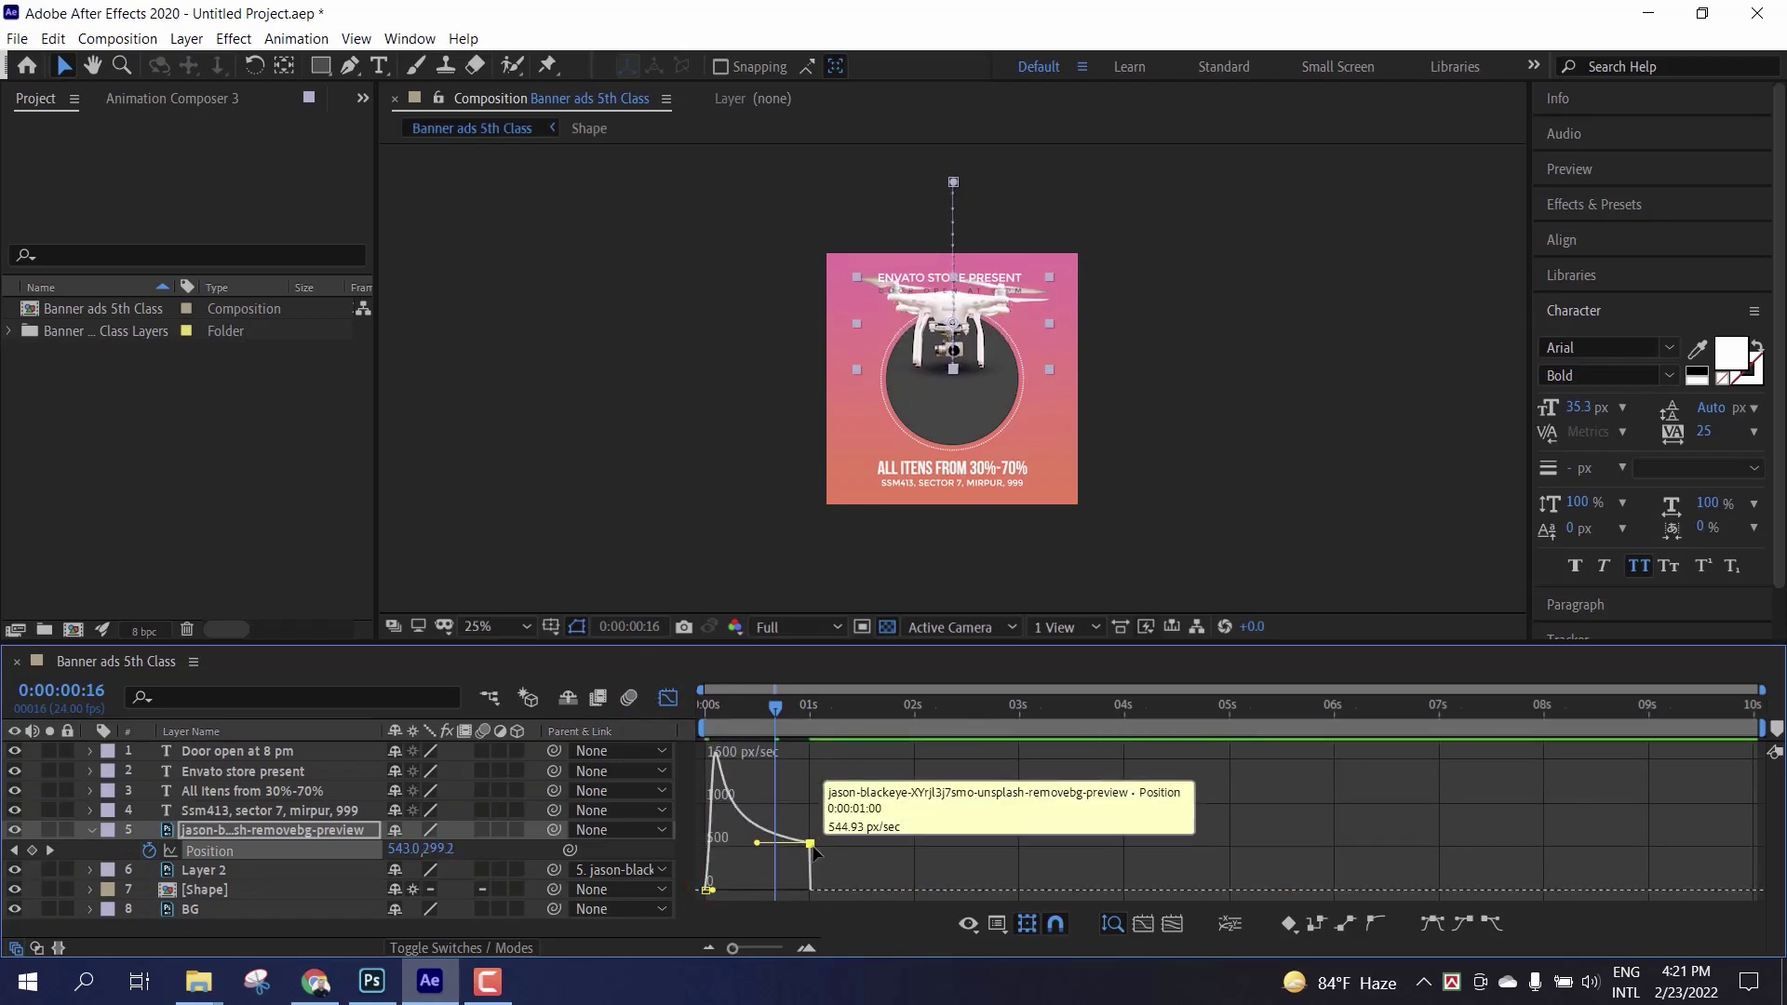
left_click_drag(810, 844, 812, 895)
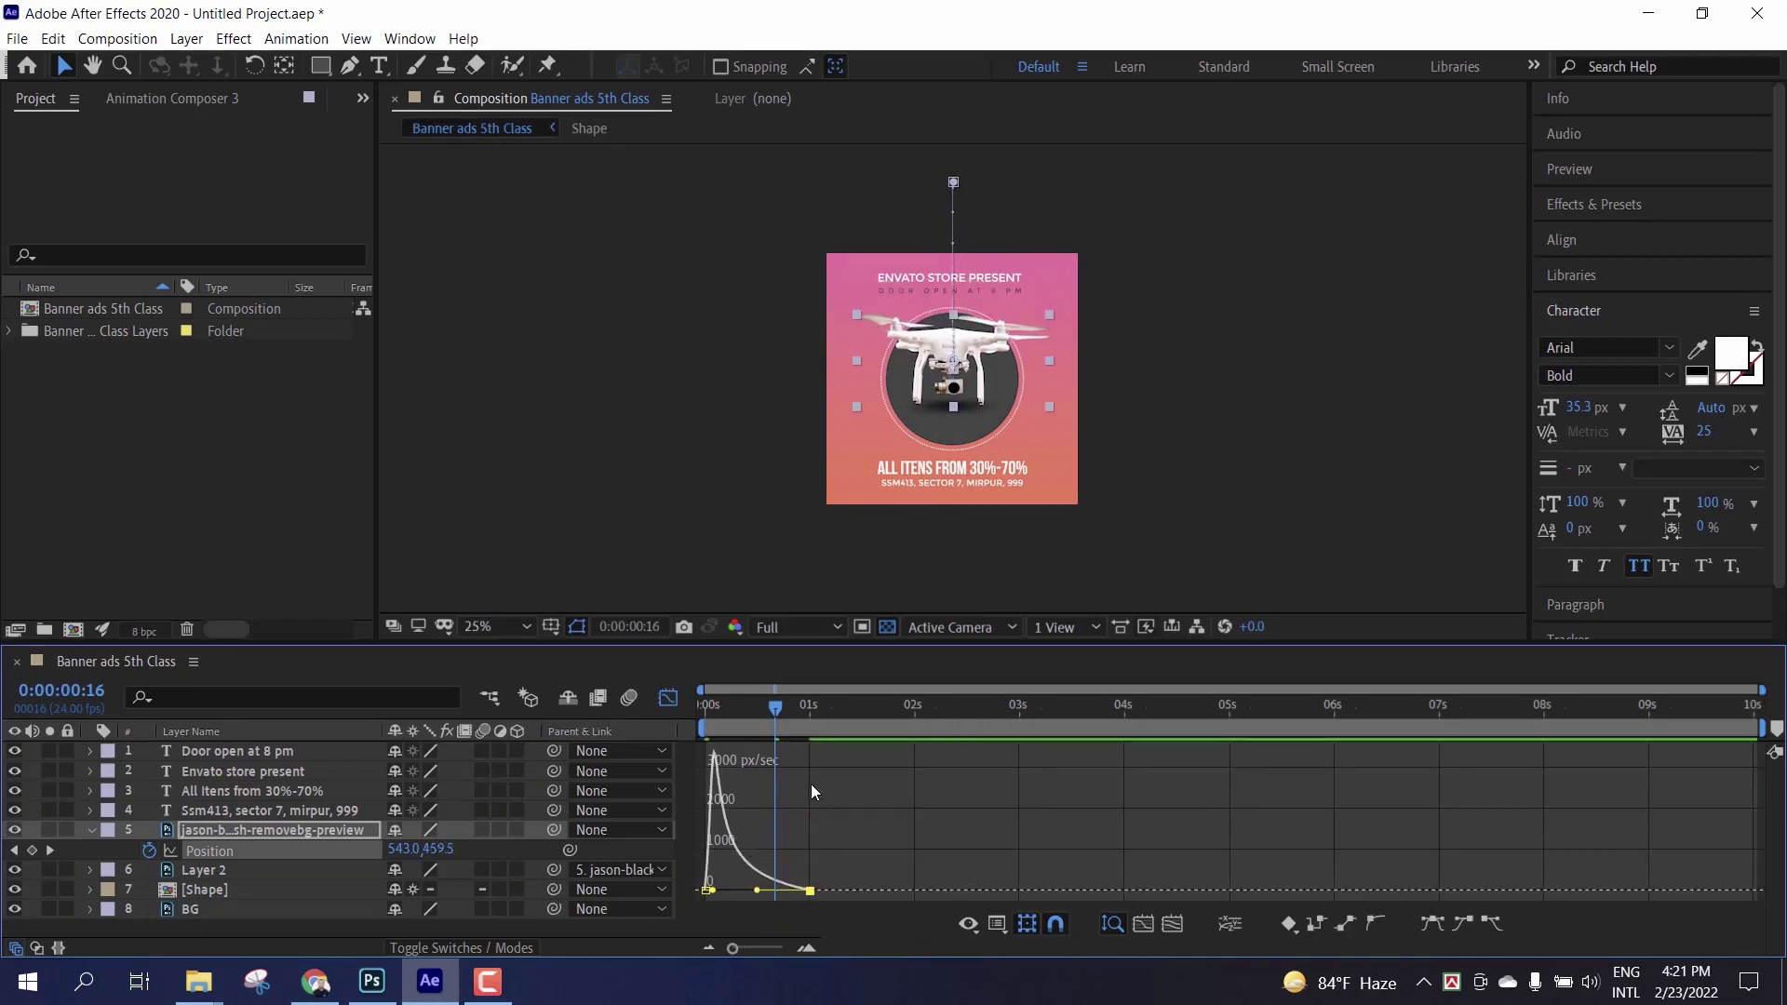
left_click_drag(779, 712, 728, 713)
left_click_drag(731, 740, 784, 741)
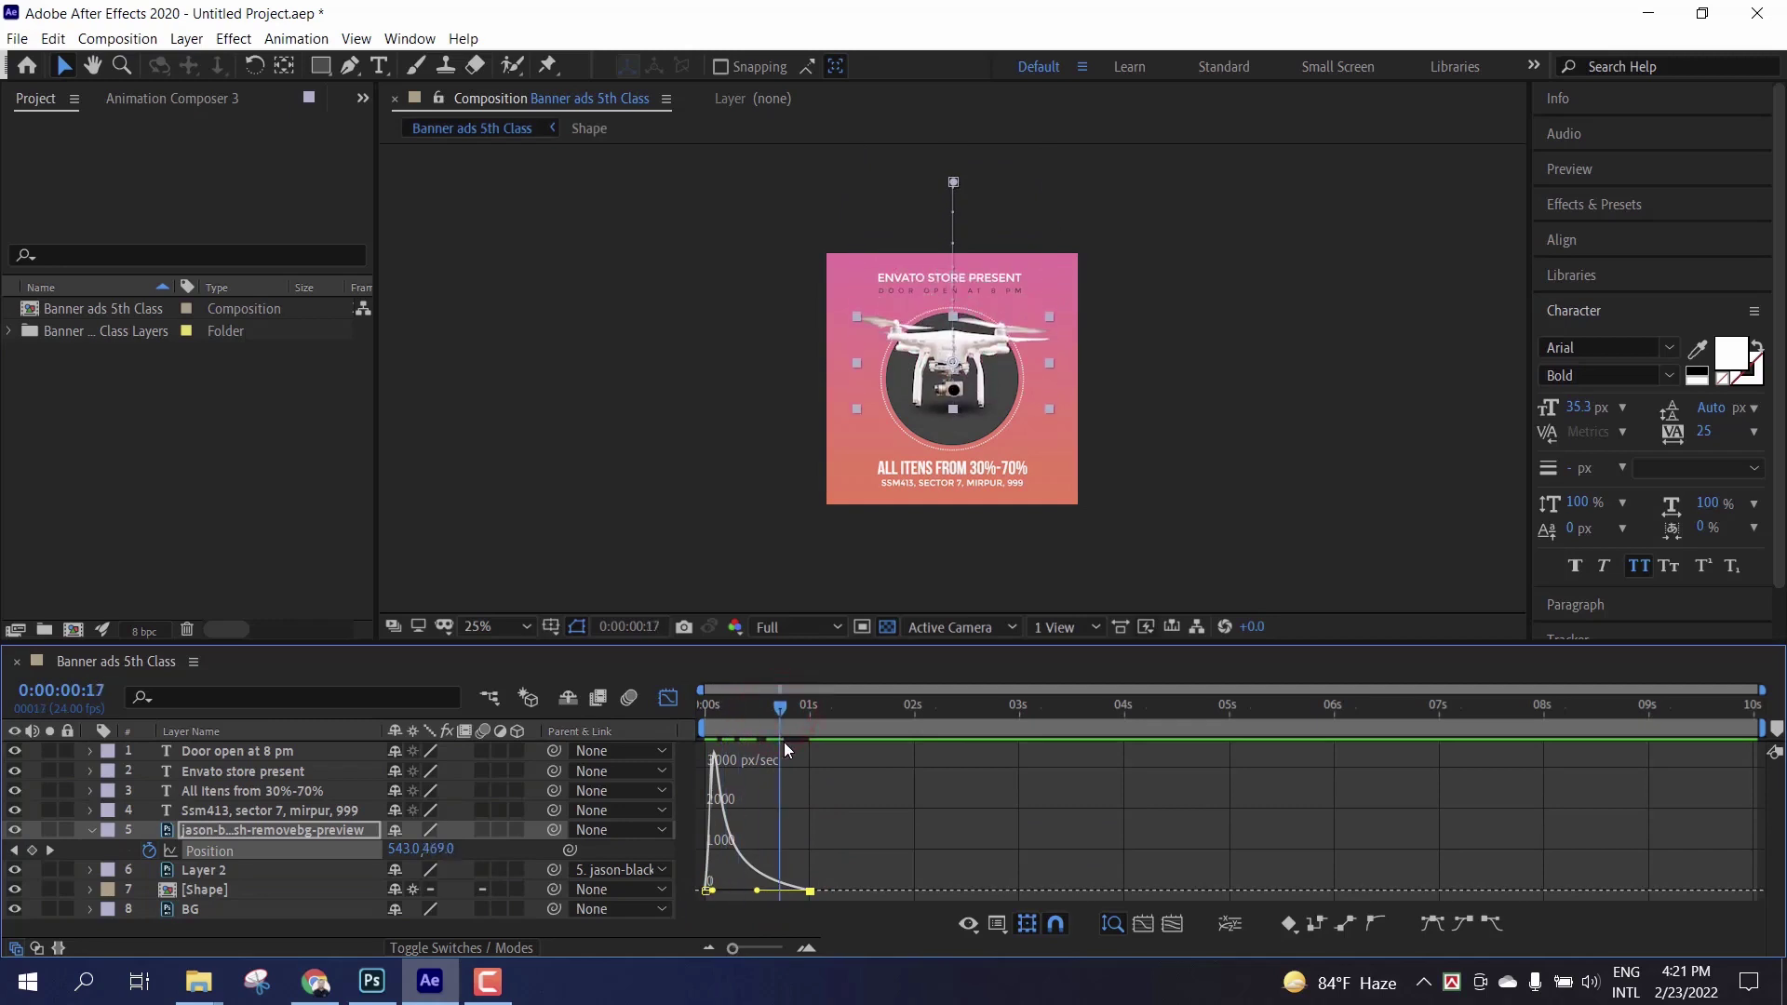
left_click(668, 698)
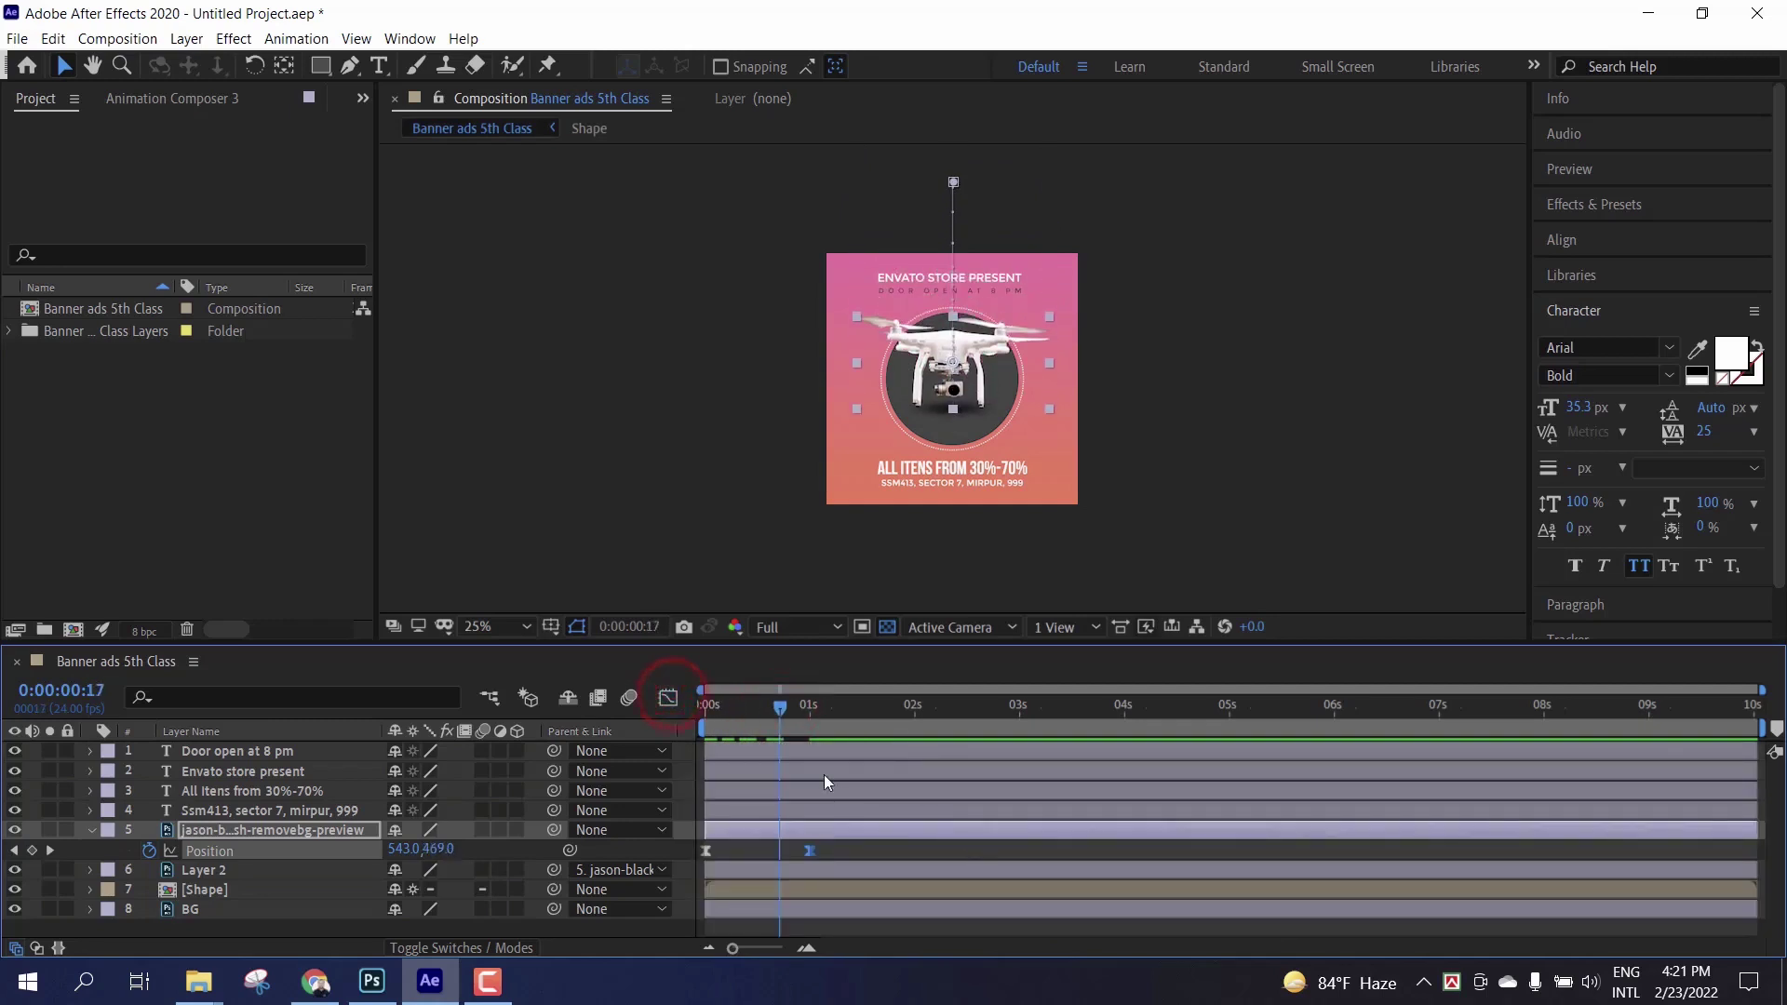
left_click_drag(780, 707, 689, 730)
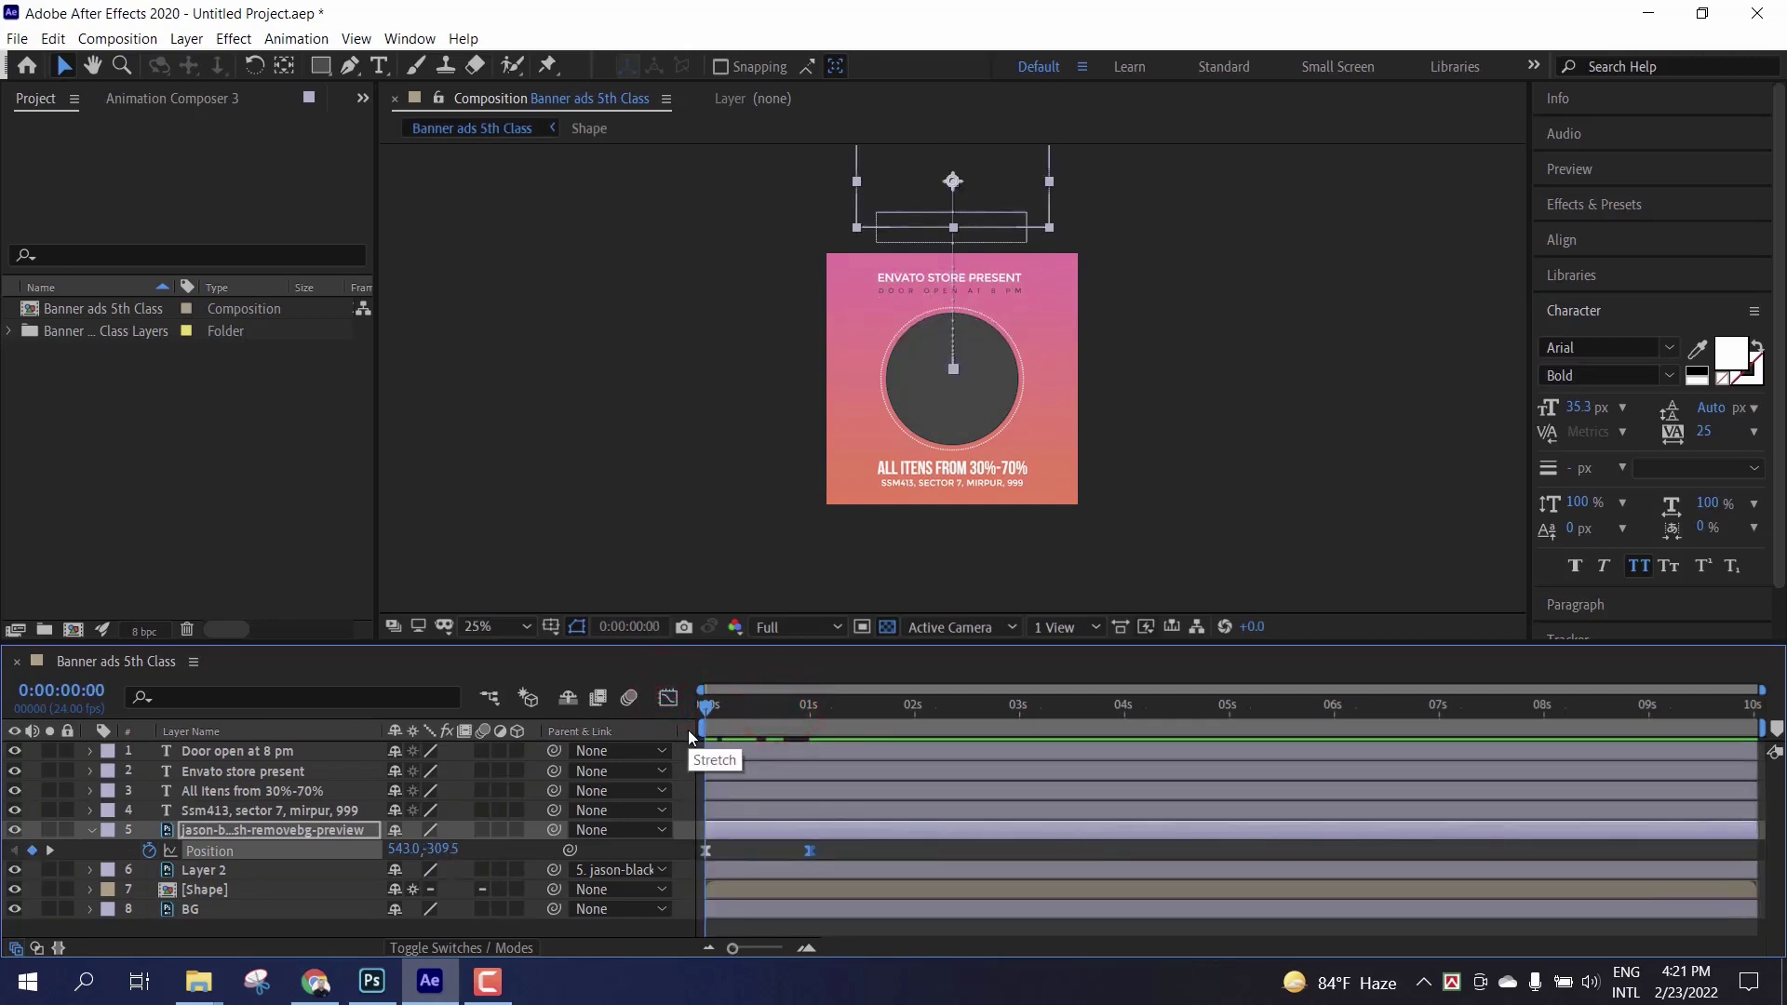
key("space")
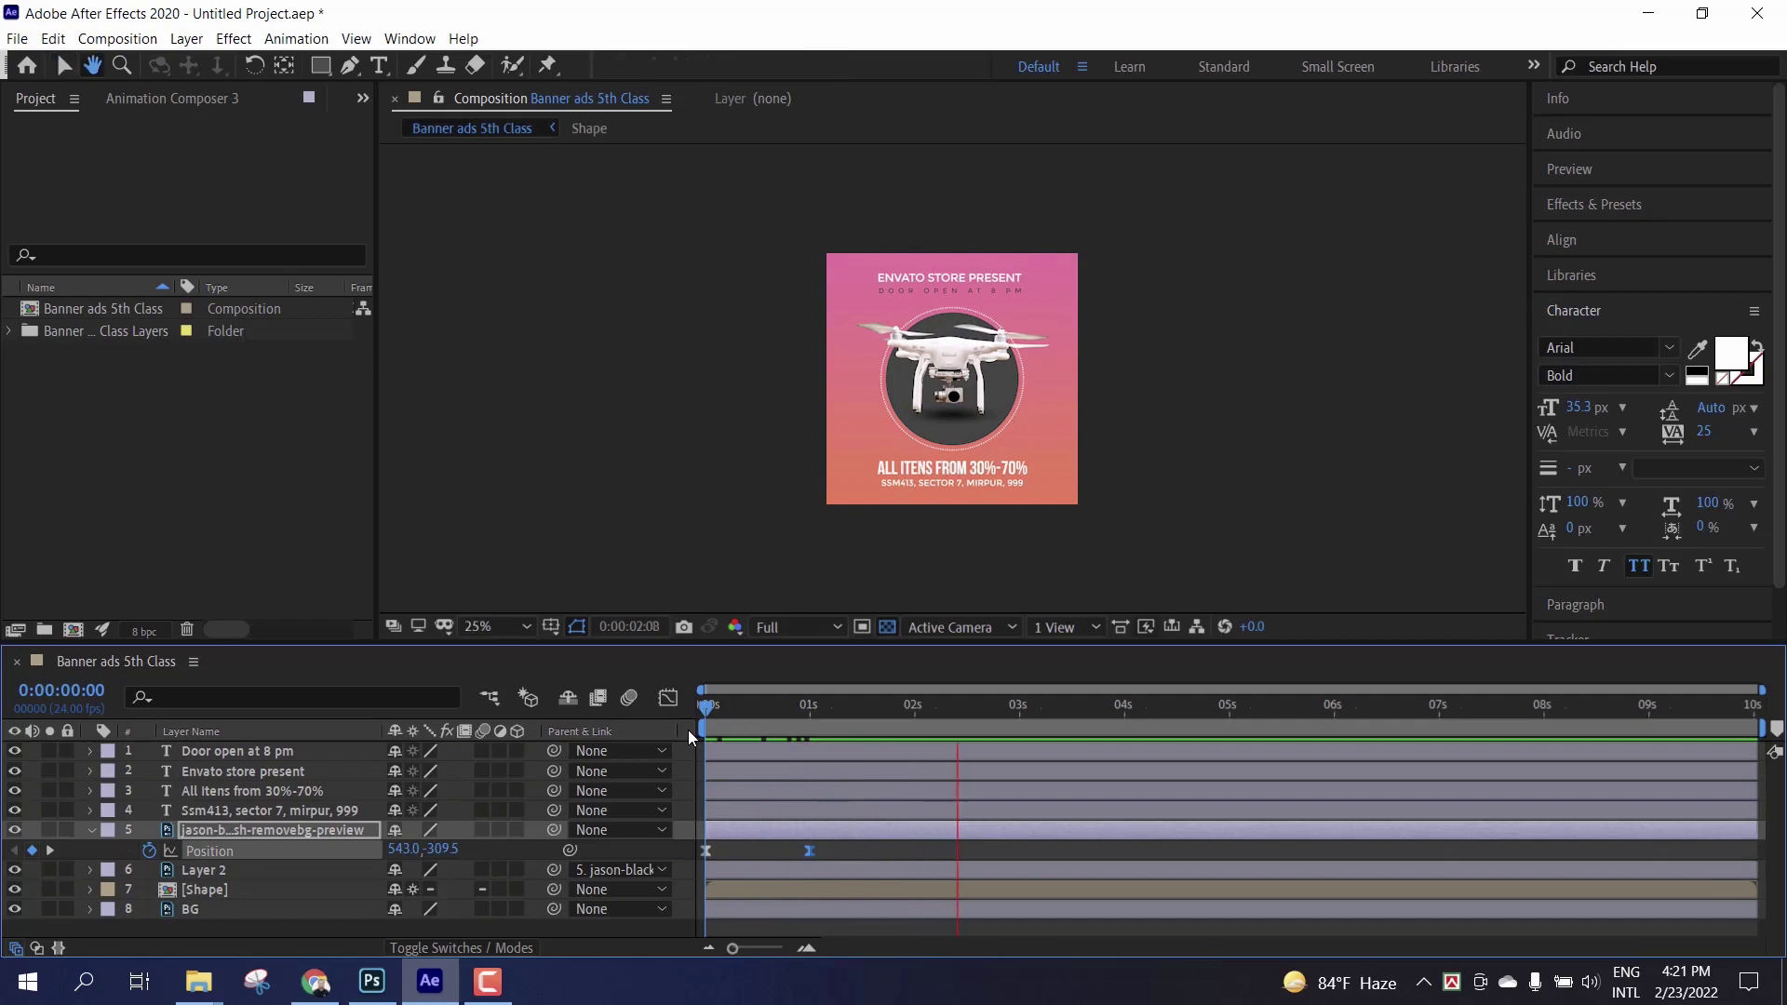
key("space")
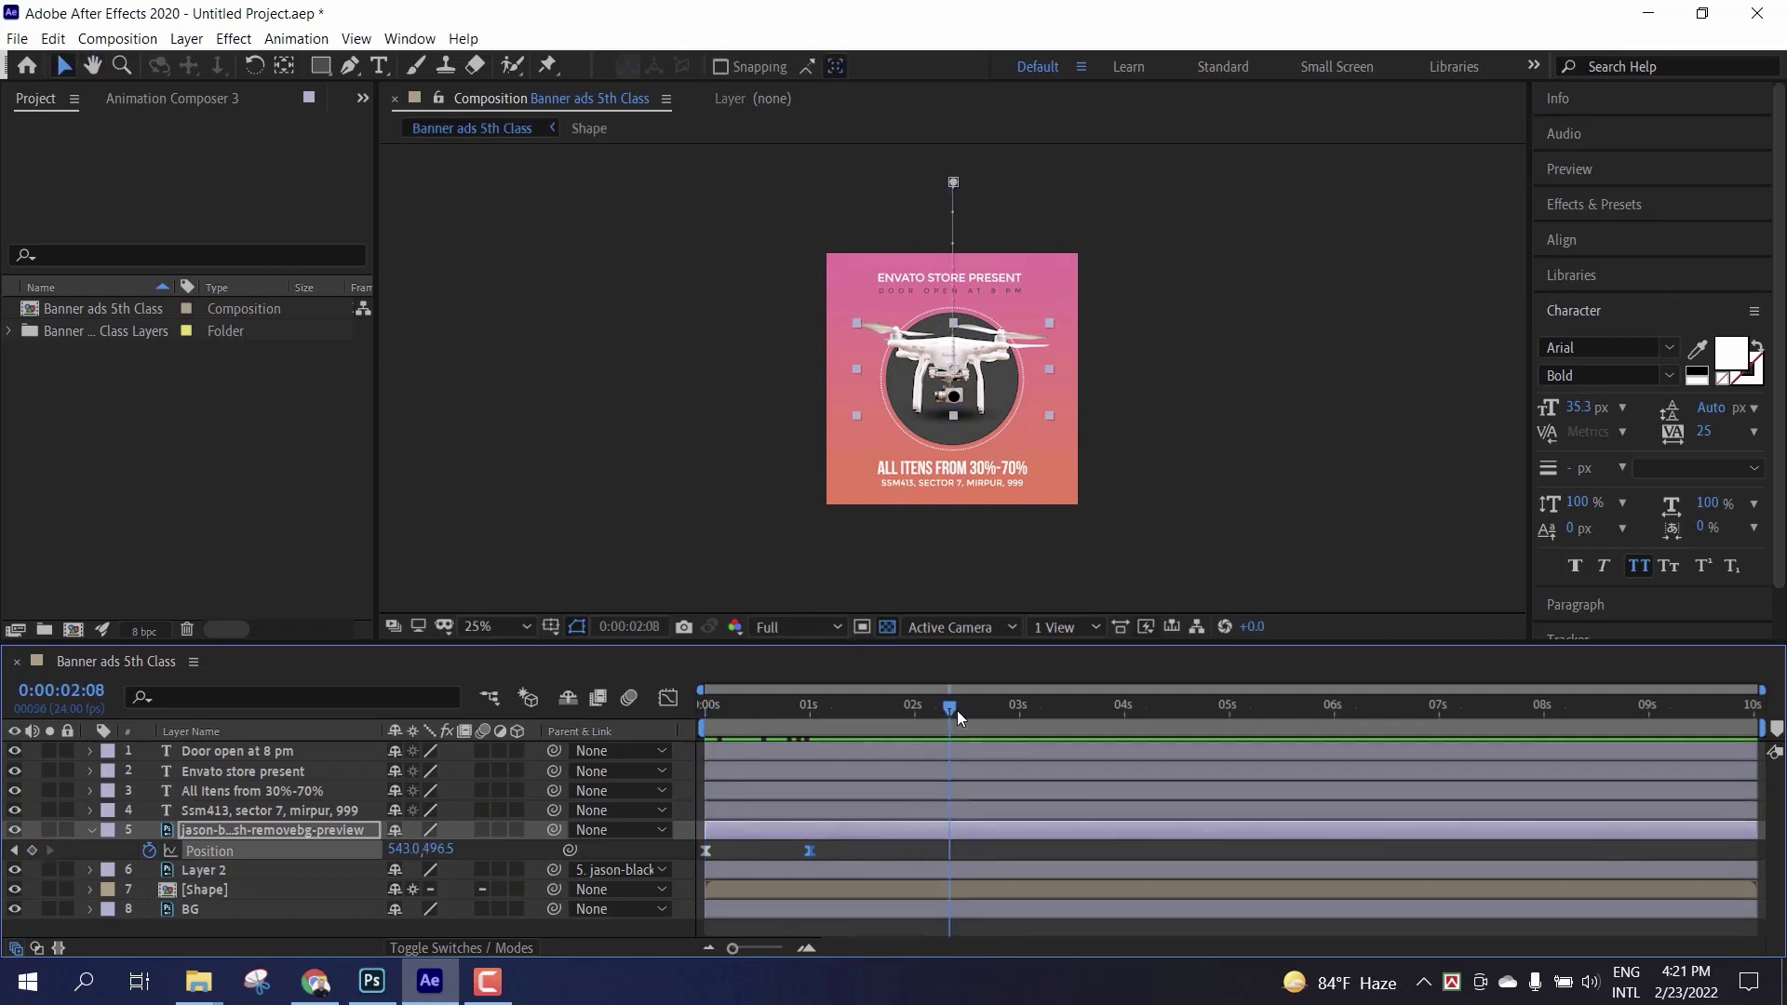
left_click_drag(828, 728, 924, 763)
Step: Key the drone's Position alternately up and down at 2, 3, 4, 5 and 6 seconds
left_click_drag(433, 856, 325, 886)
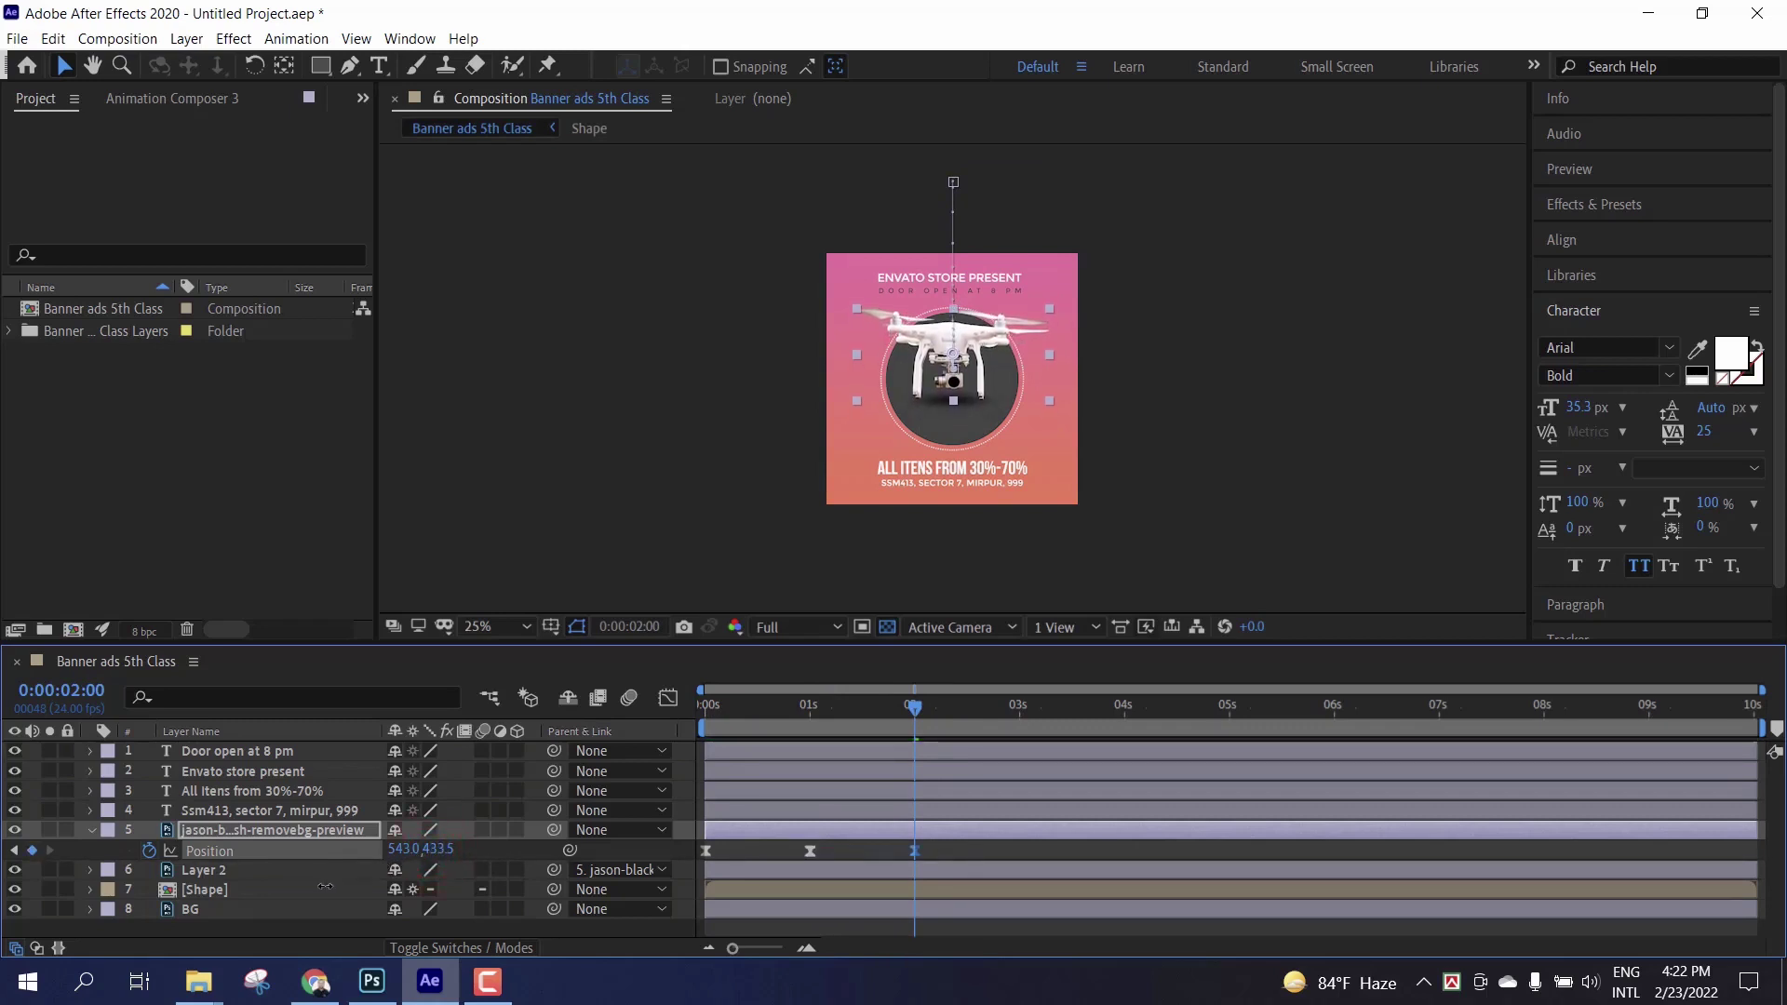
left_click_drag(909, 713, 1019, 724)
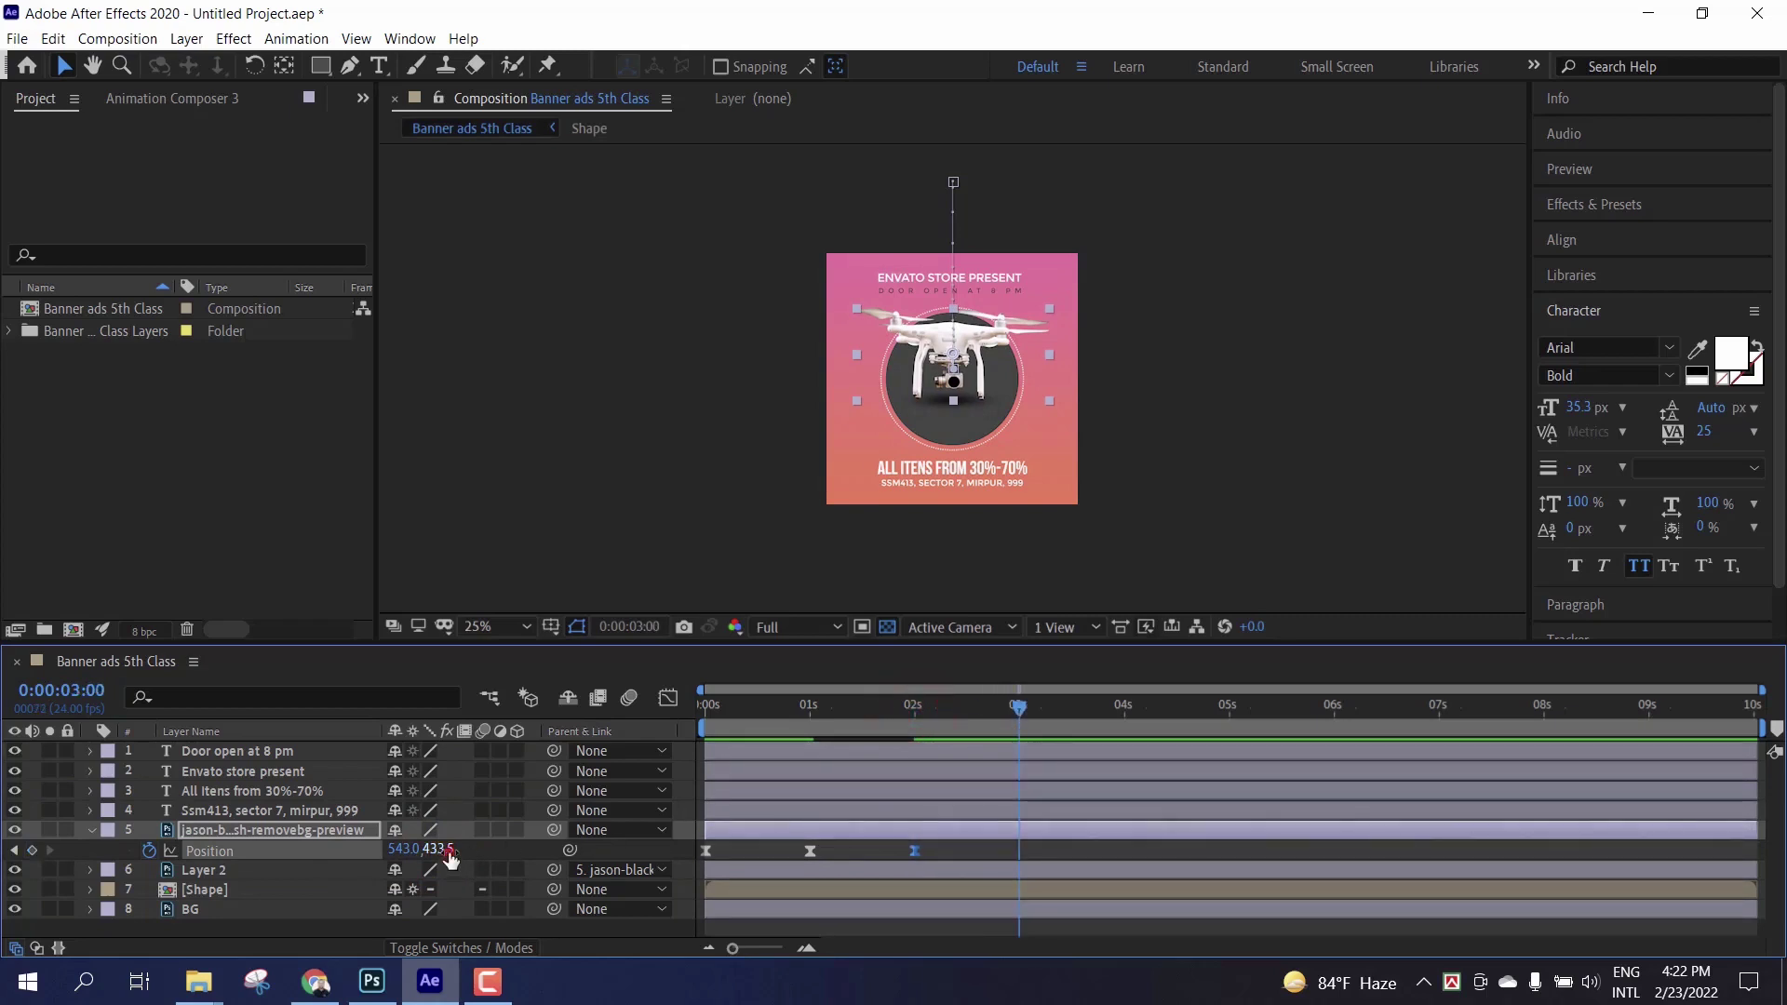
mouse_move(450, 858)
left_mouse_down()
mouse_move(498, 852)
mouse_move(447, 856)
left_mouse_up()
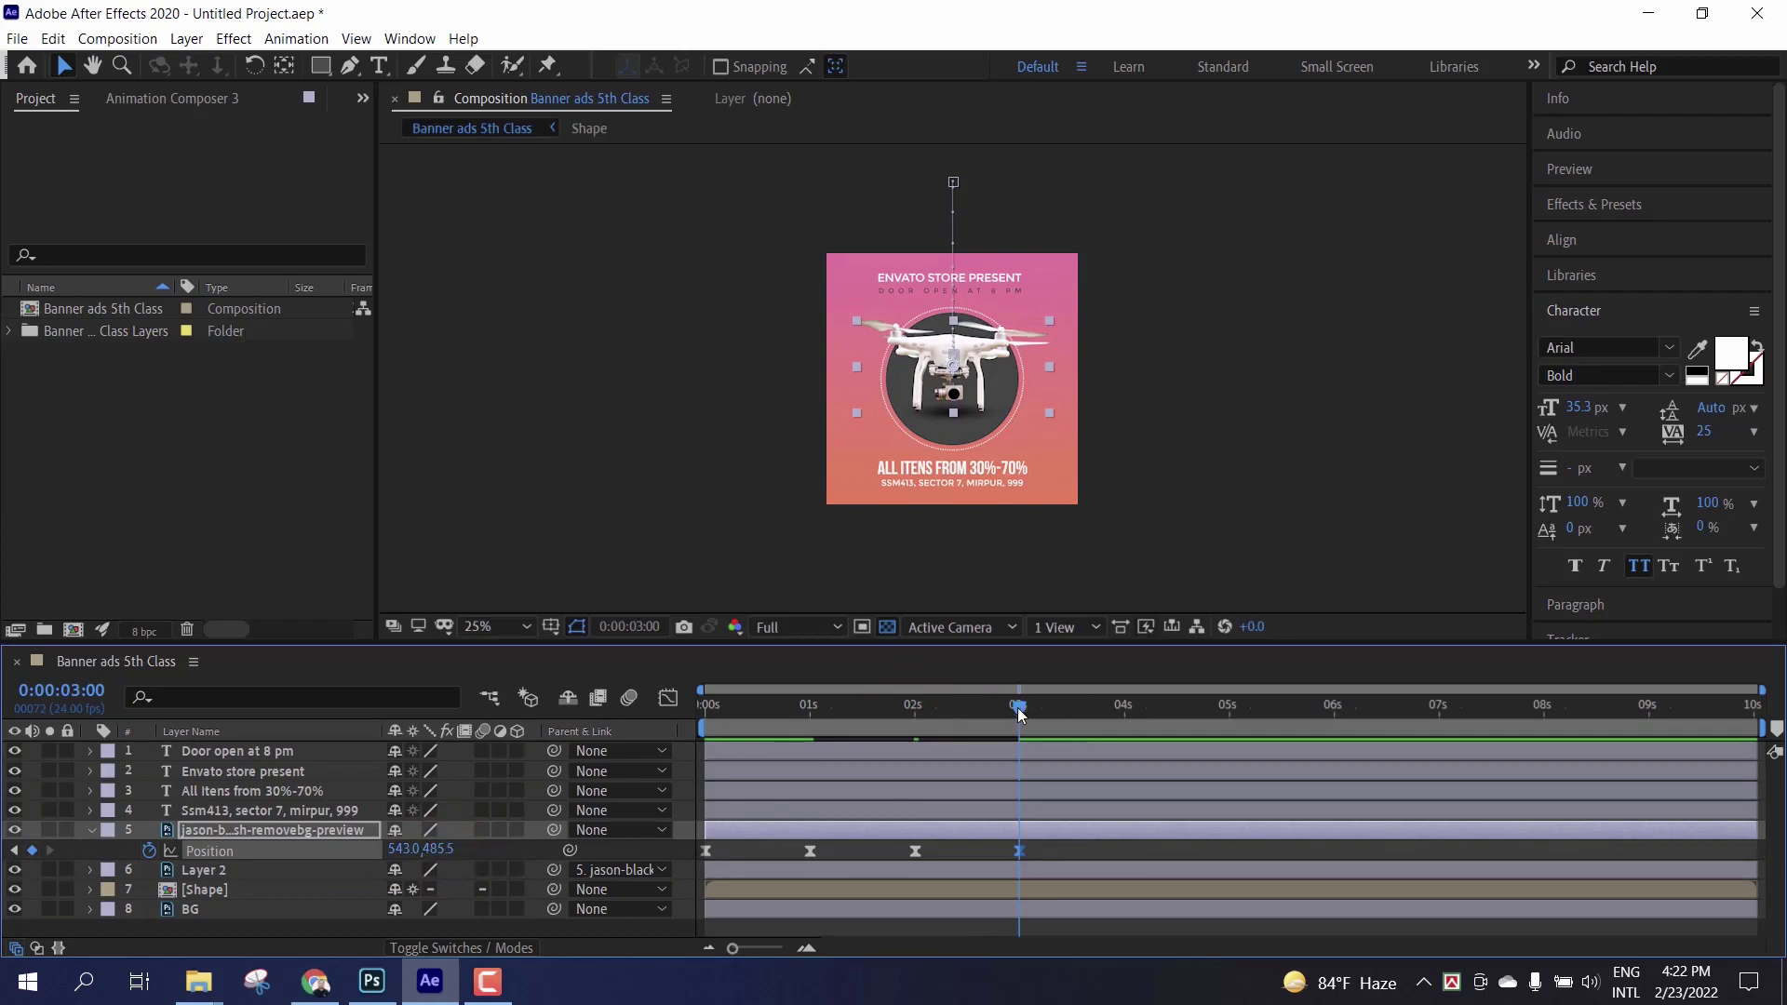
left_click_drag(1018, 708, 1126, 728)
left_click_drag(436, 848, 385, 845)
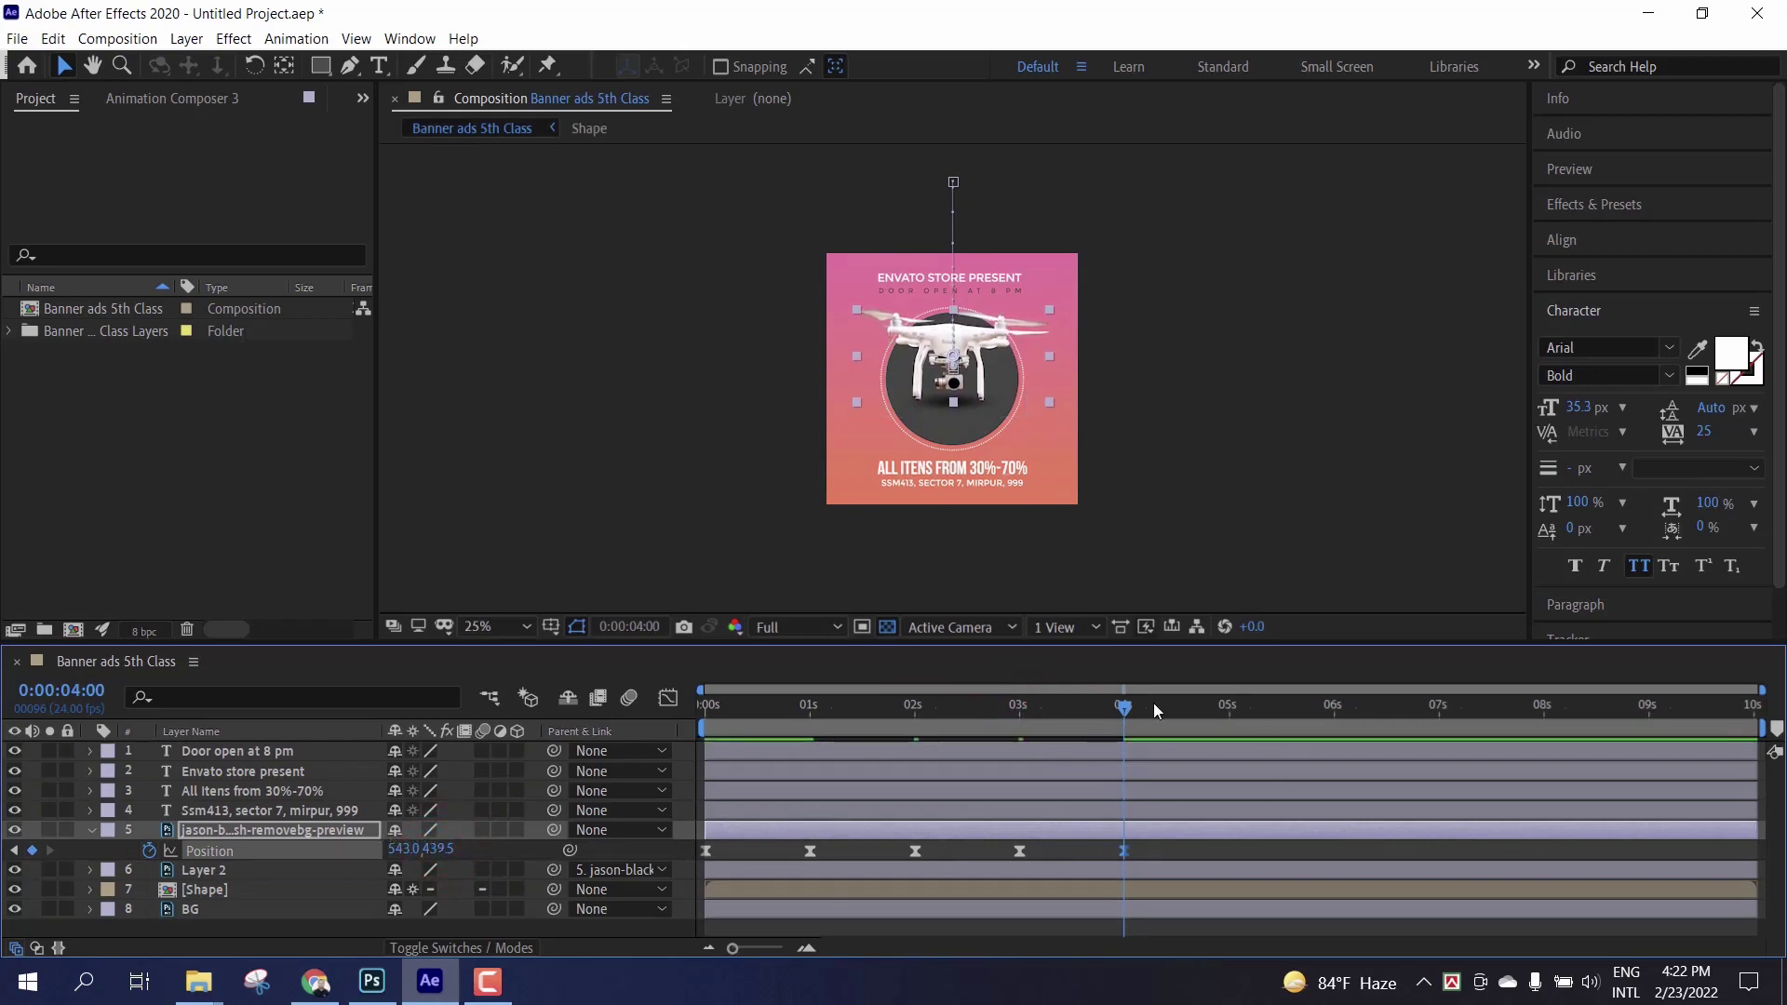
left_click_drag(1130, 707, 1230, 709)
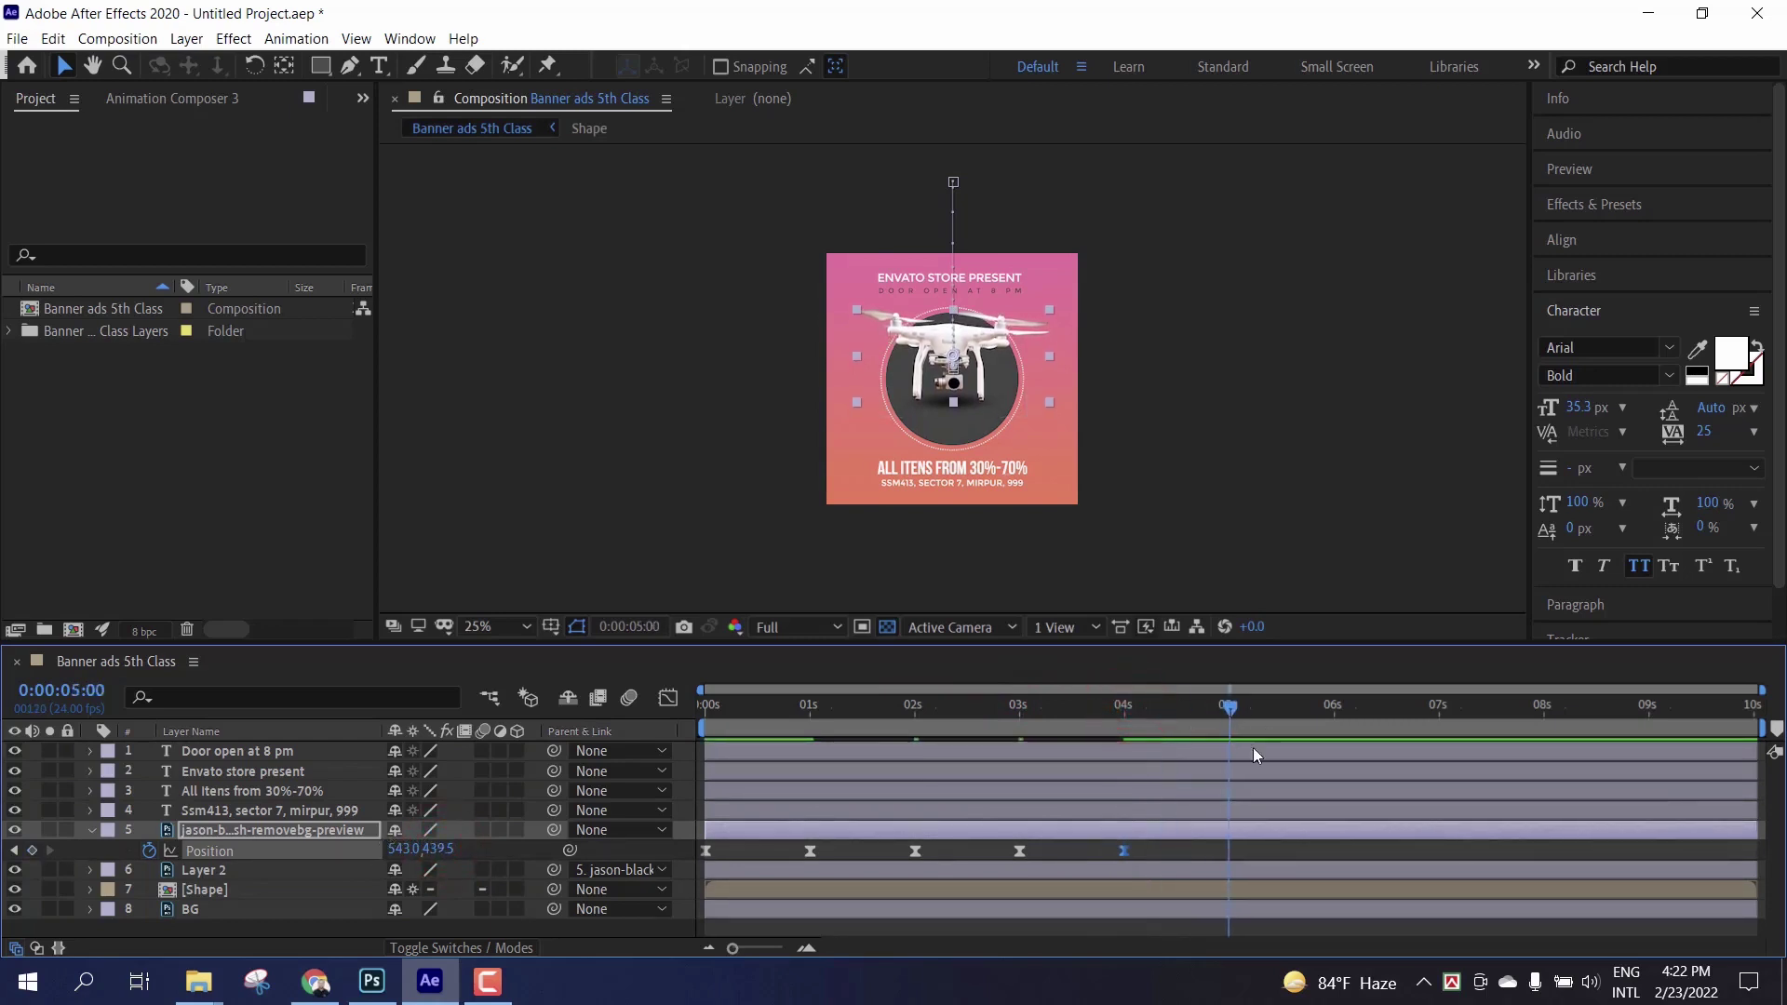
left_click_drag(454, 854, 520, 829)
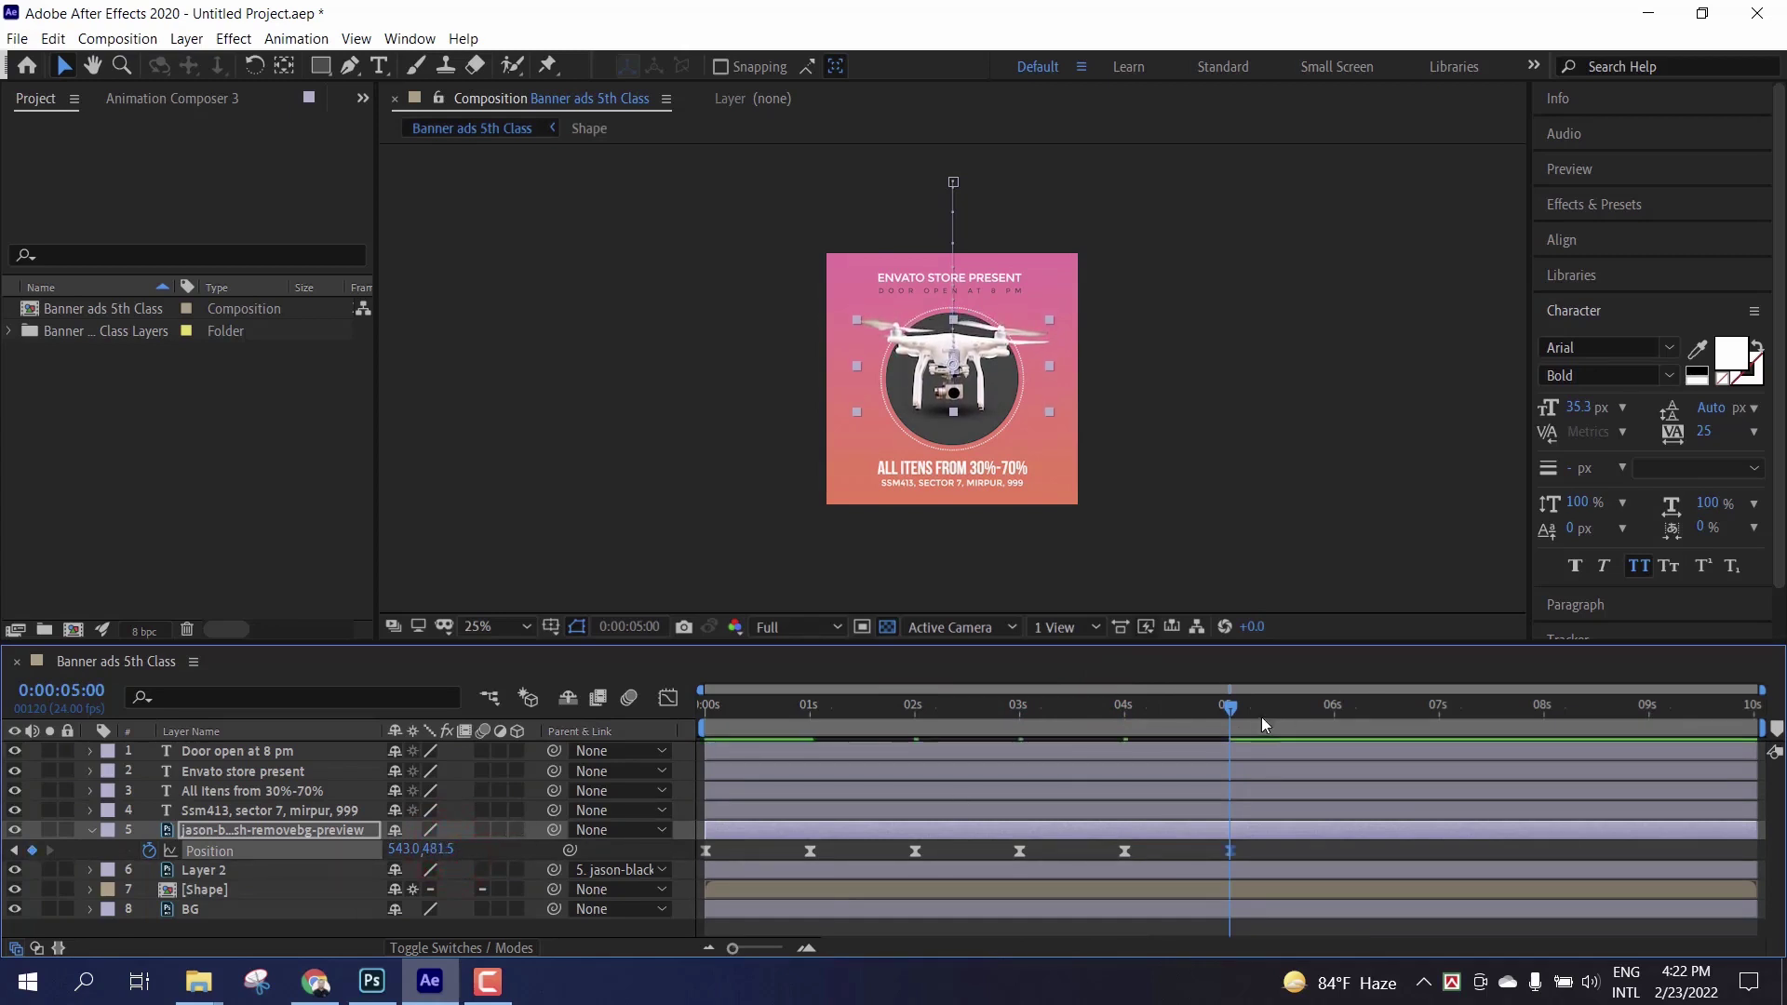
left_click(1332, 723)
left_click_drag(445, 850, 390, 850)
Step: Copy the lowered 1s key to 7s and the raised 6s key to 8s
left_click(1437, 735)
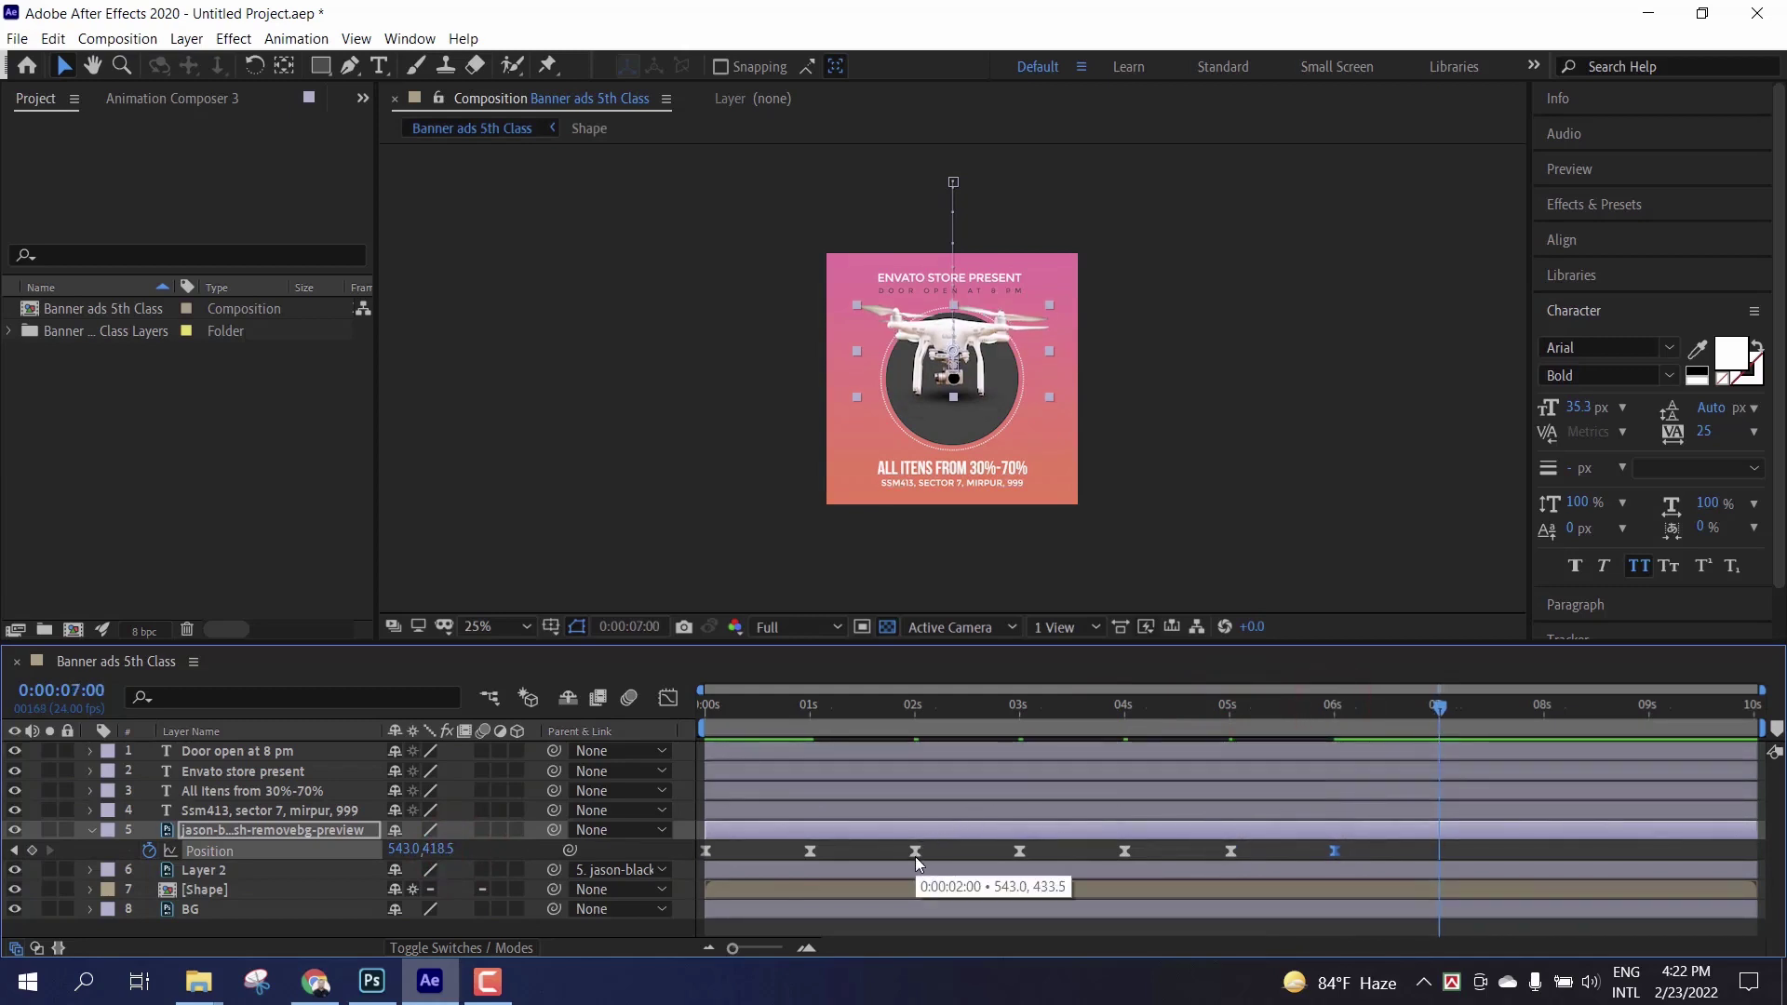
left_click(811, 851)
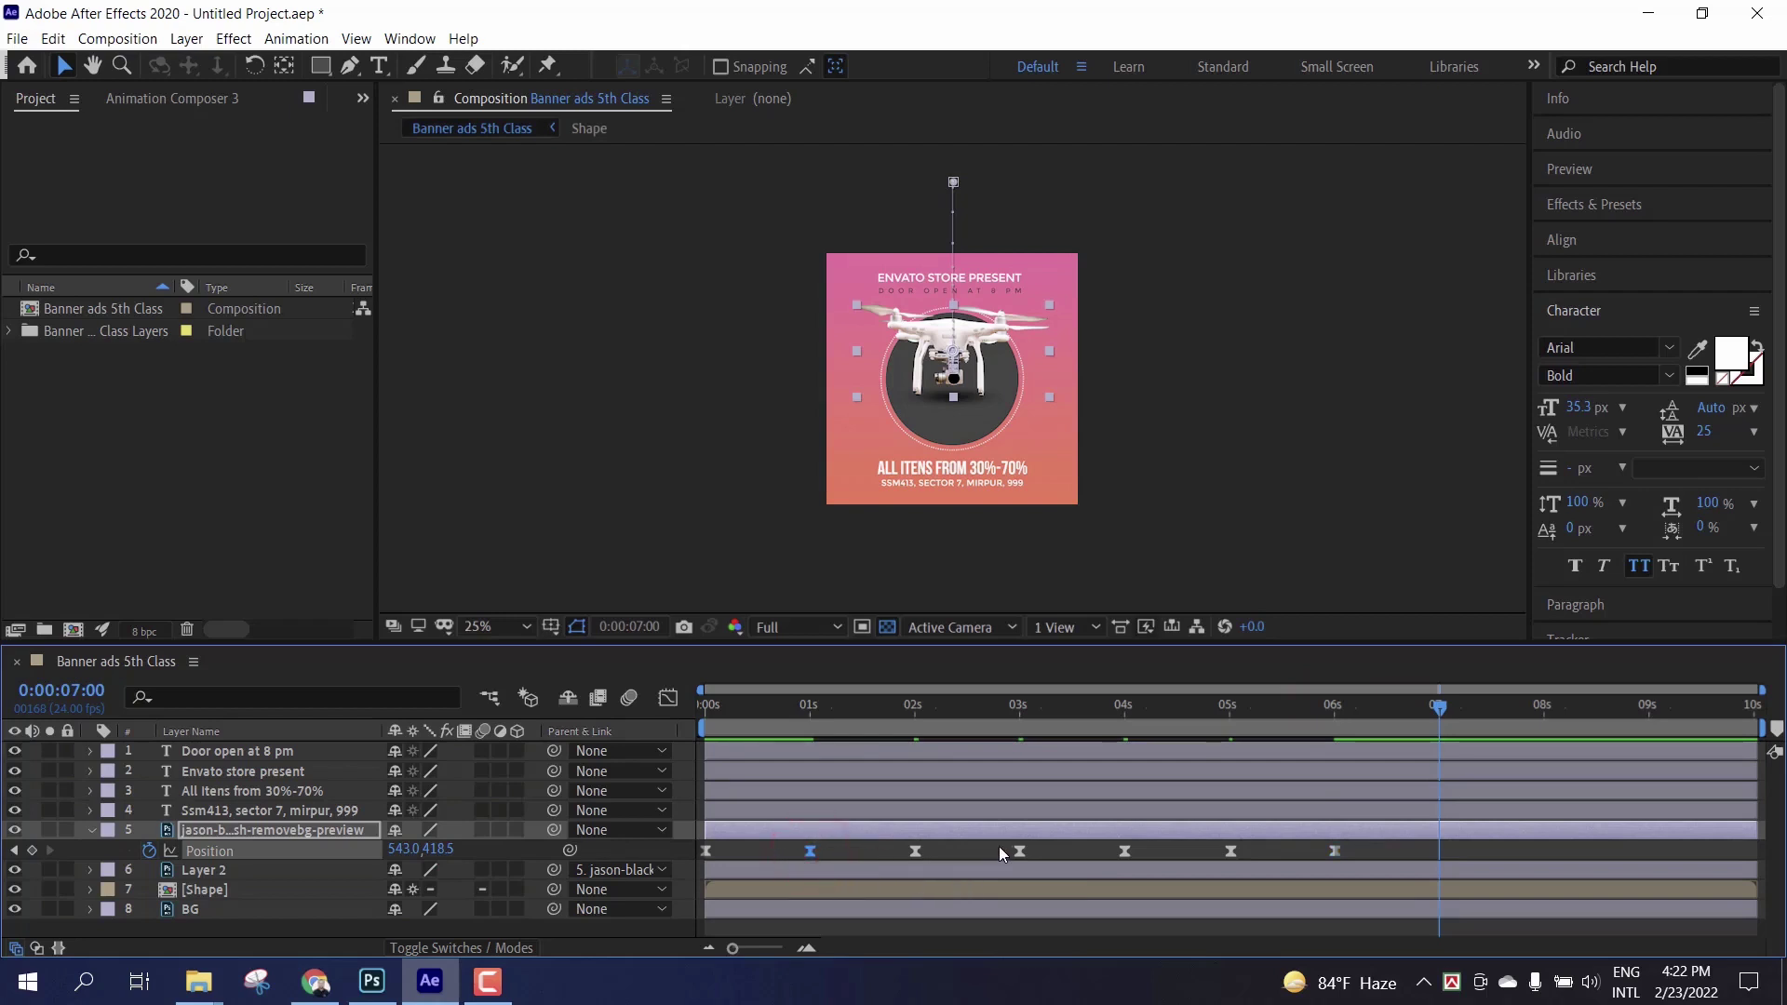
key("ctrl+c")
key("ctrl+v")
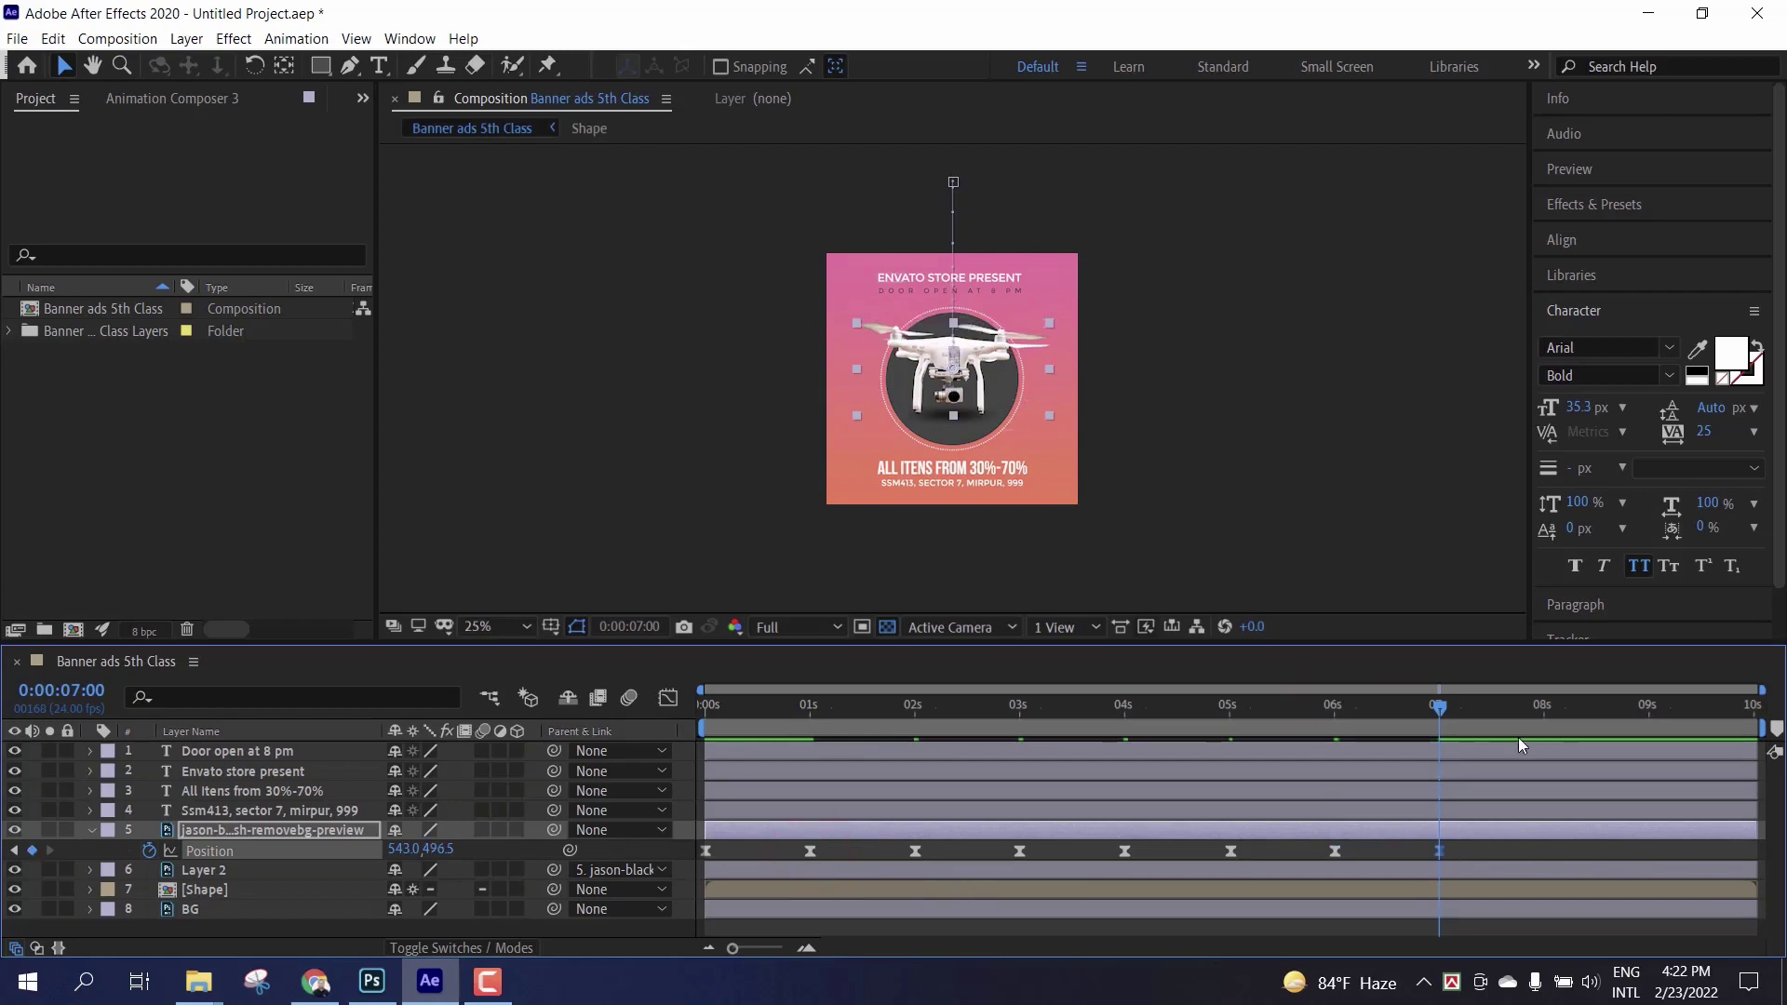
left_click_drag(1438, 709, 1543, 709)
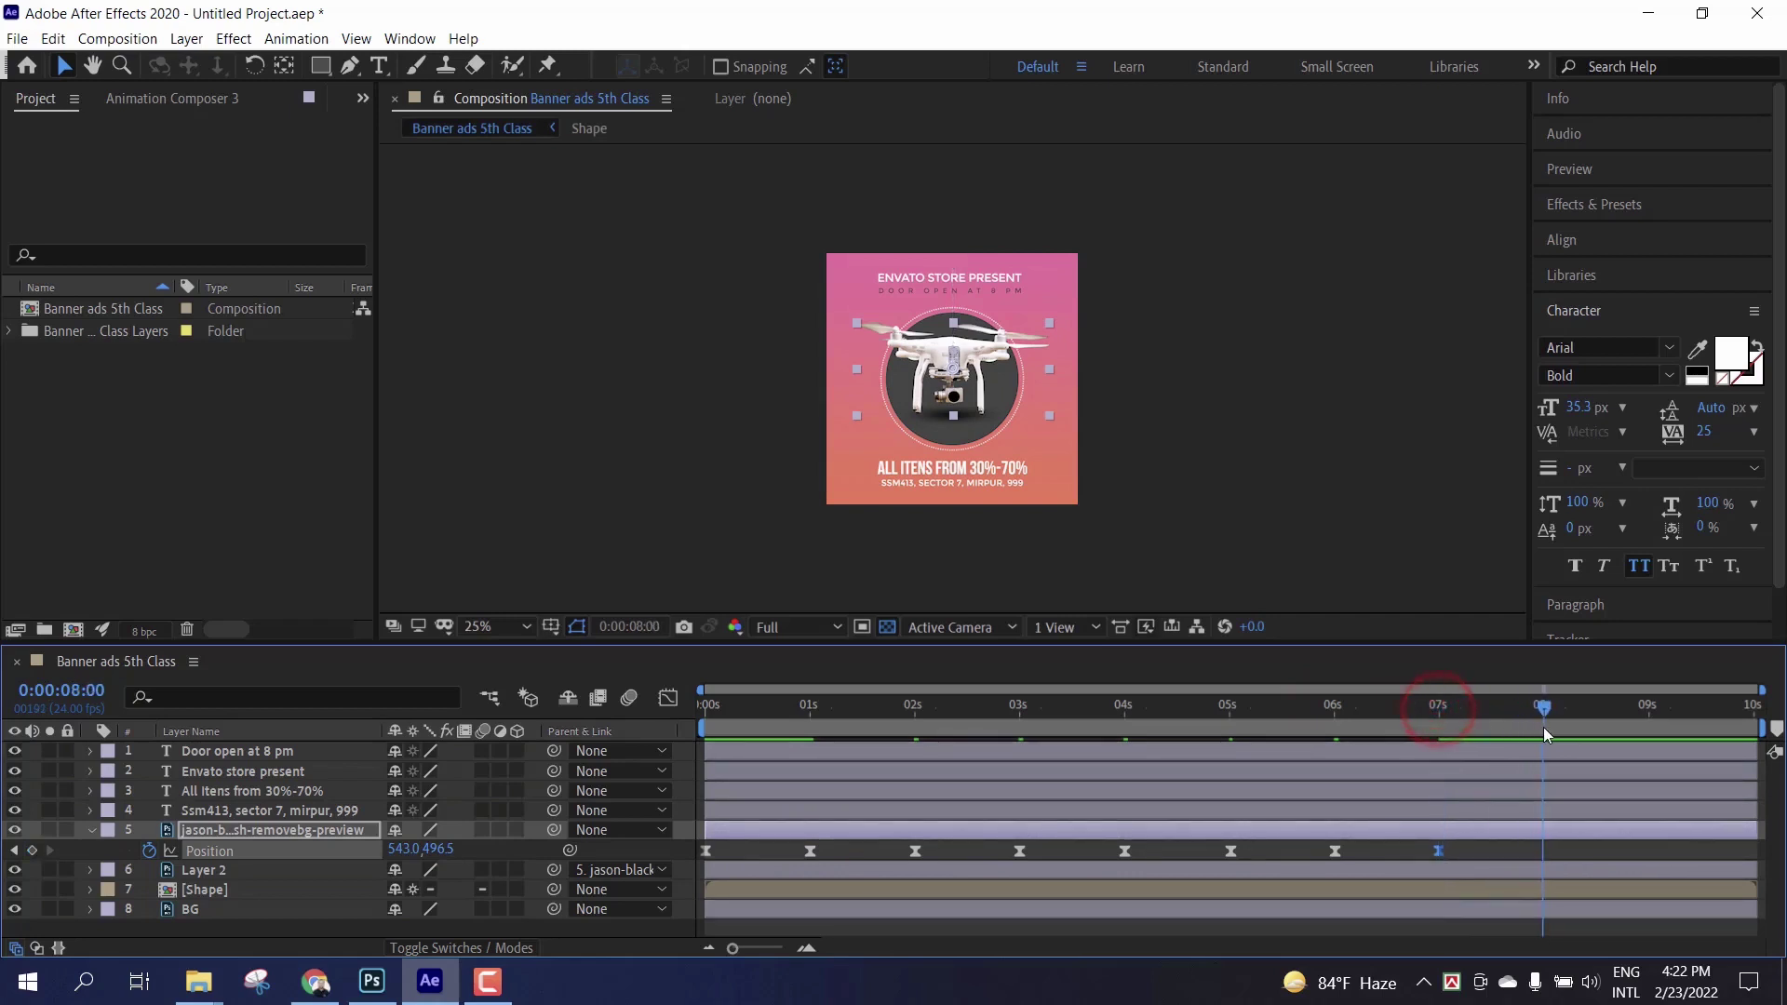
left_click(1335, 851)
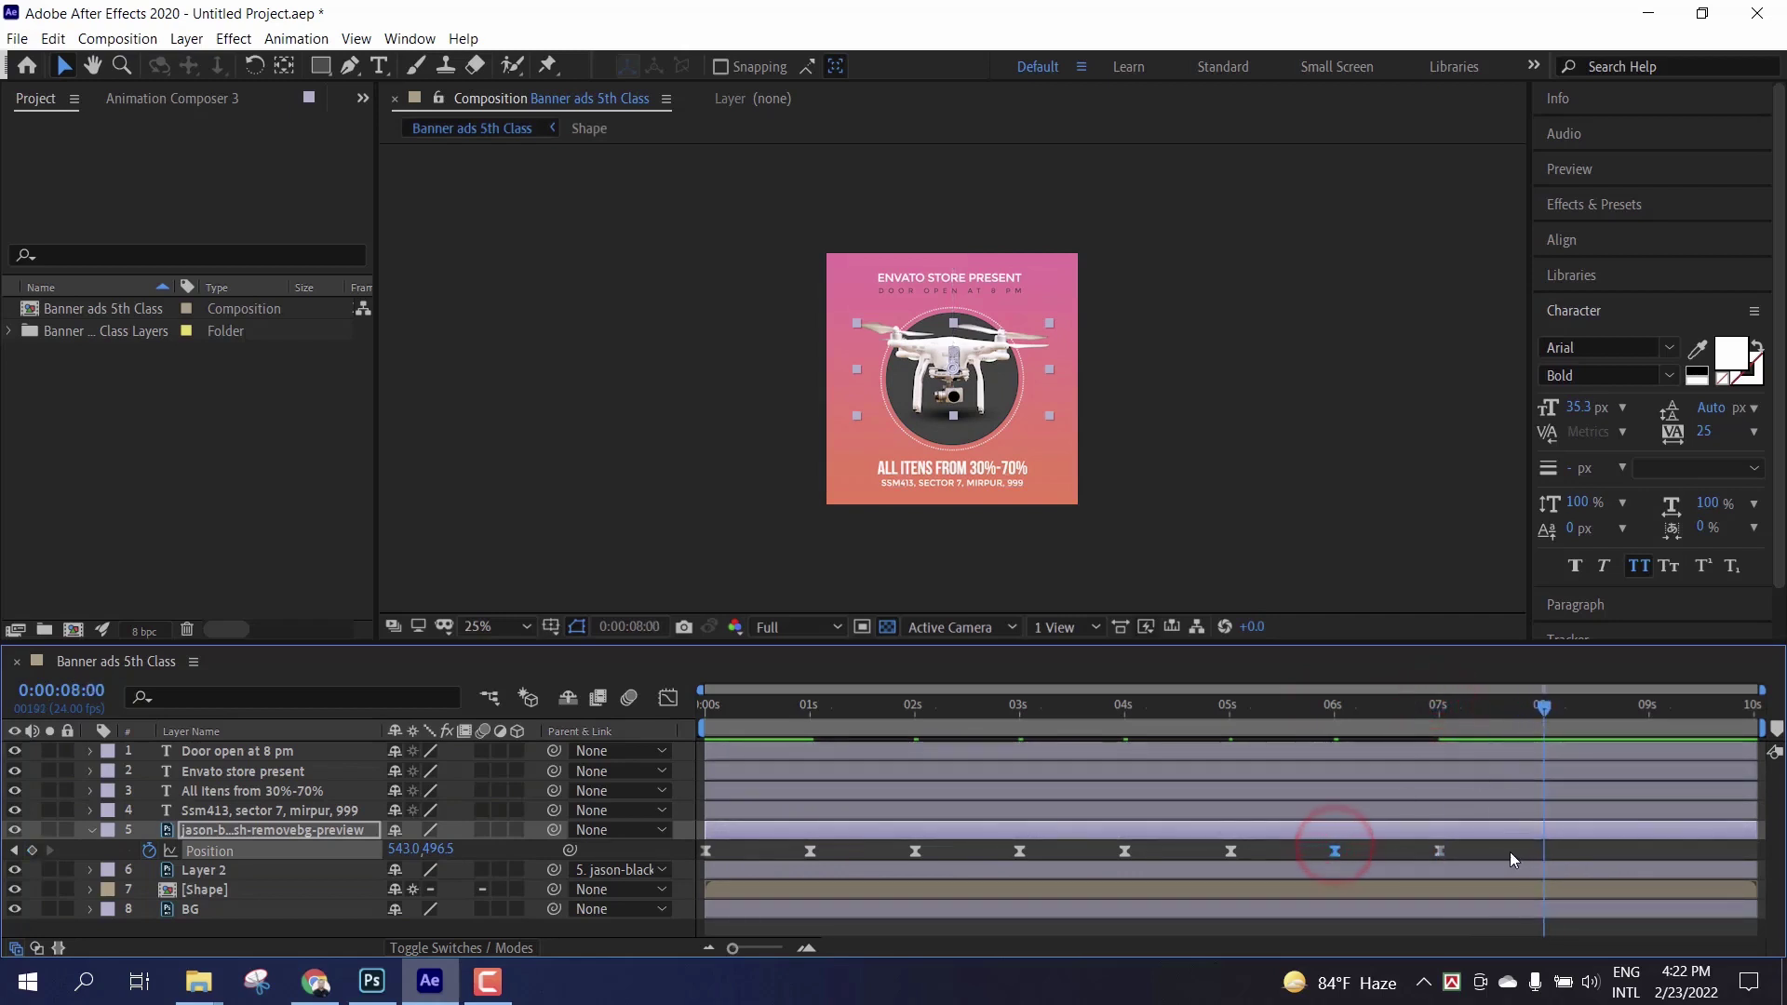
key("ctrl+c")
key("ctrl+v")
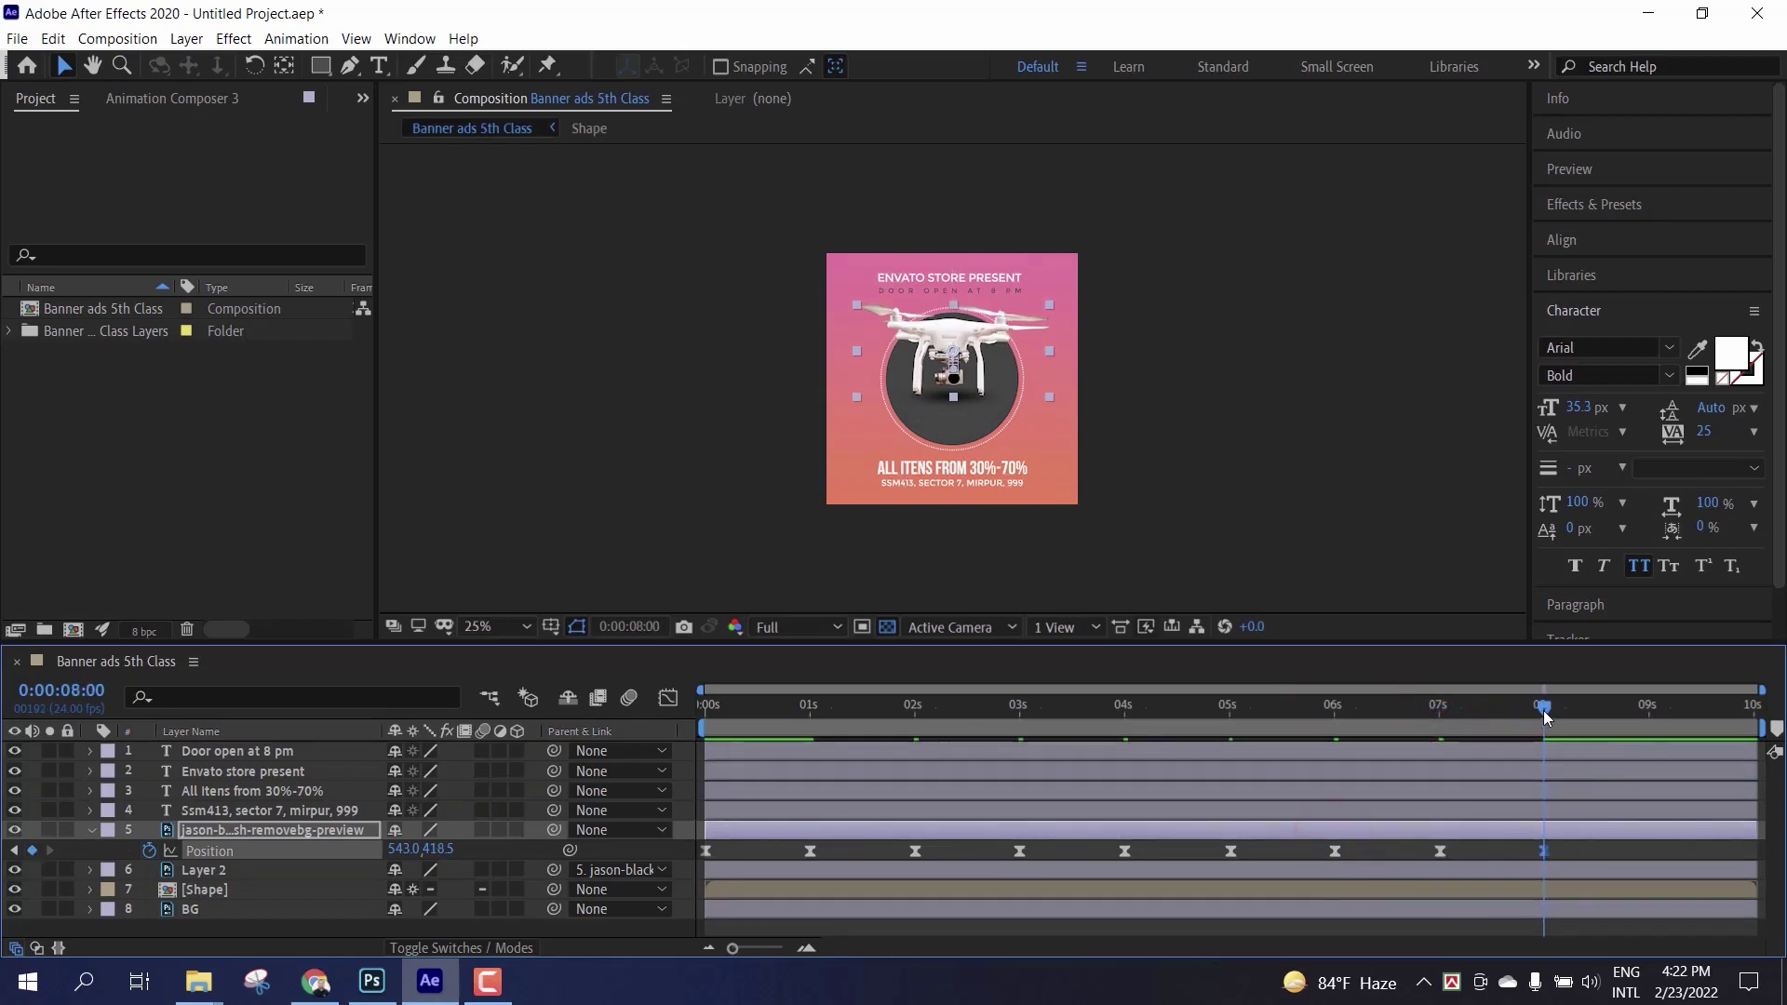
Step: Paste the low 7s key at 9s and the 0s start position at 10s, then preview the exit
left_click_drag(1542, 710, 1650, 715)
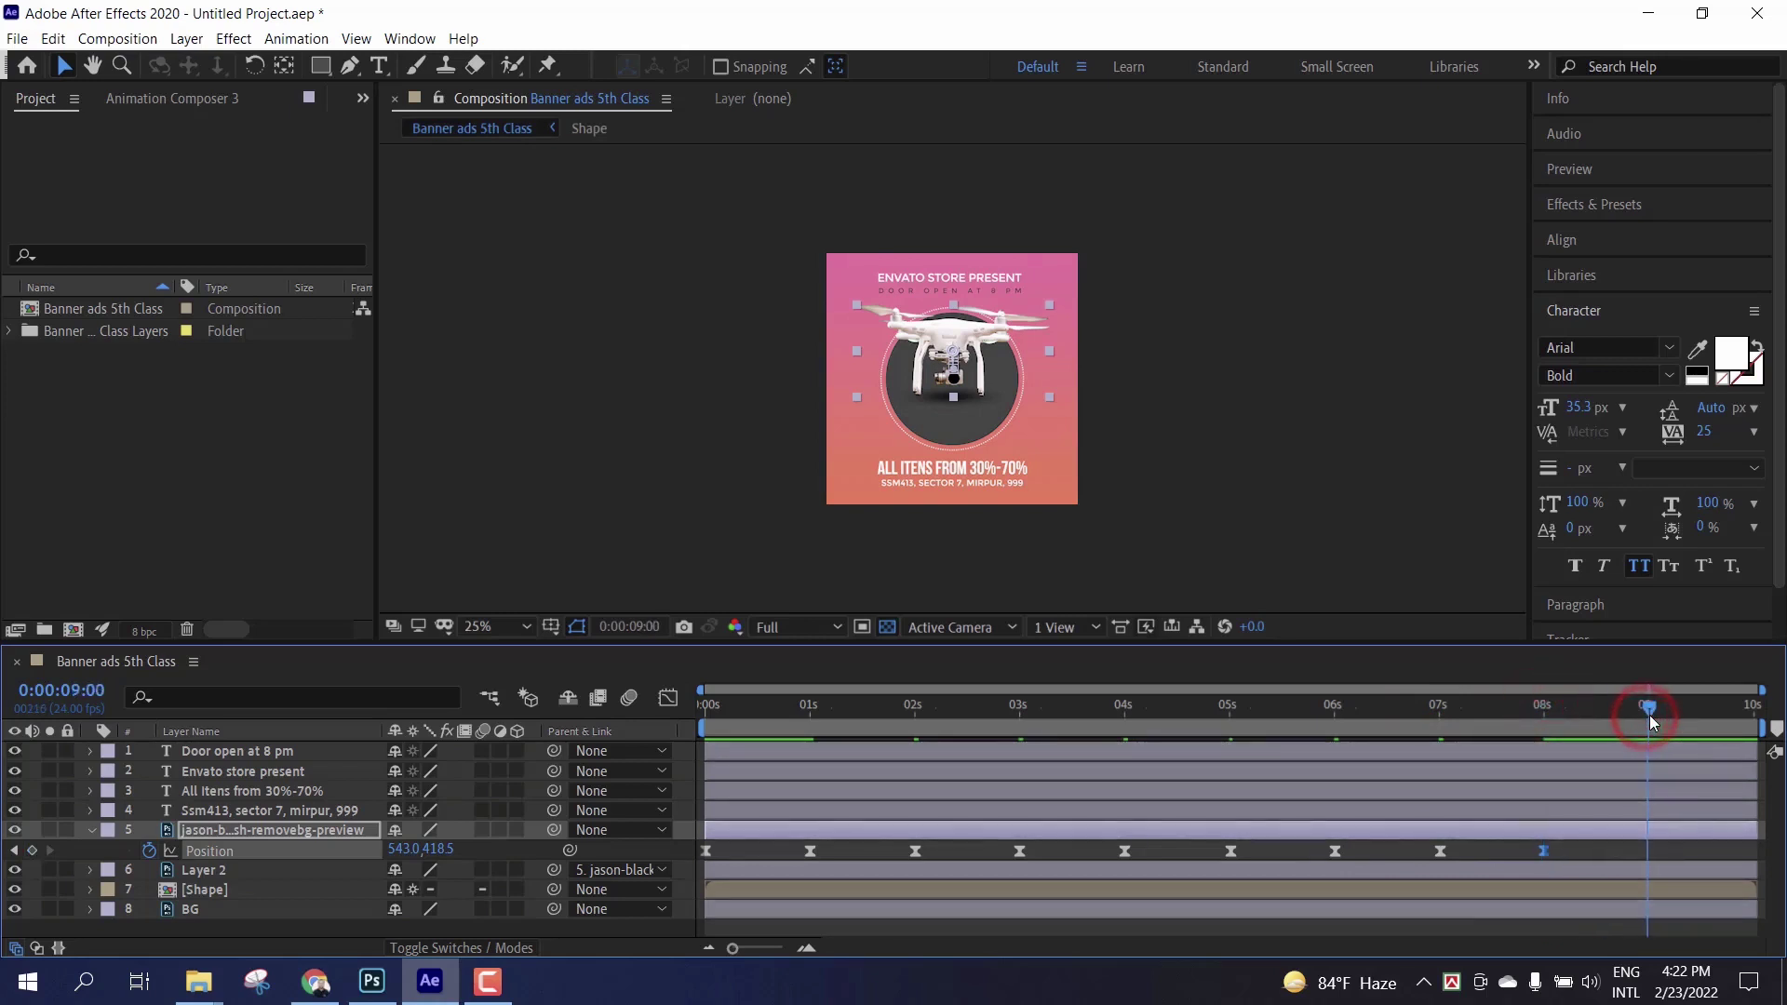
left_click(1441, 853)
key("ctrl+c")
key("ctrl+v")
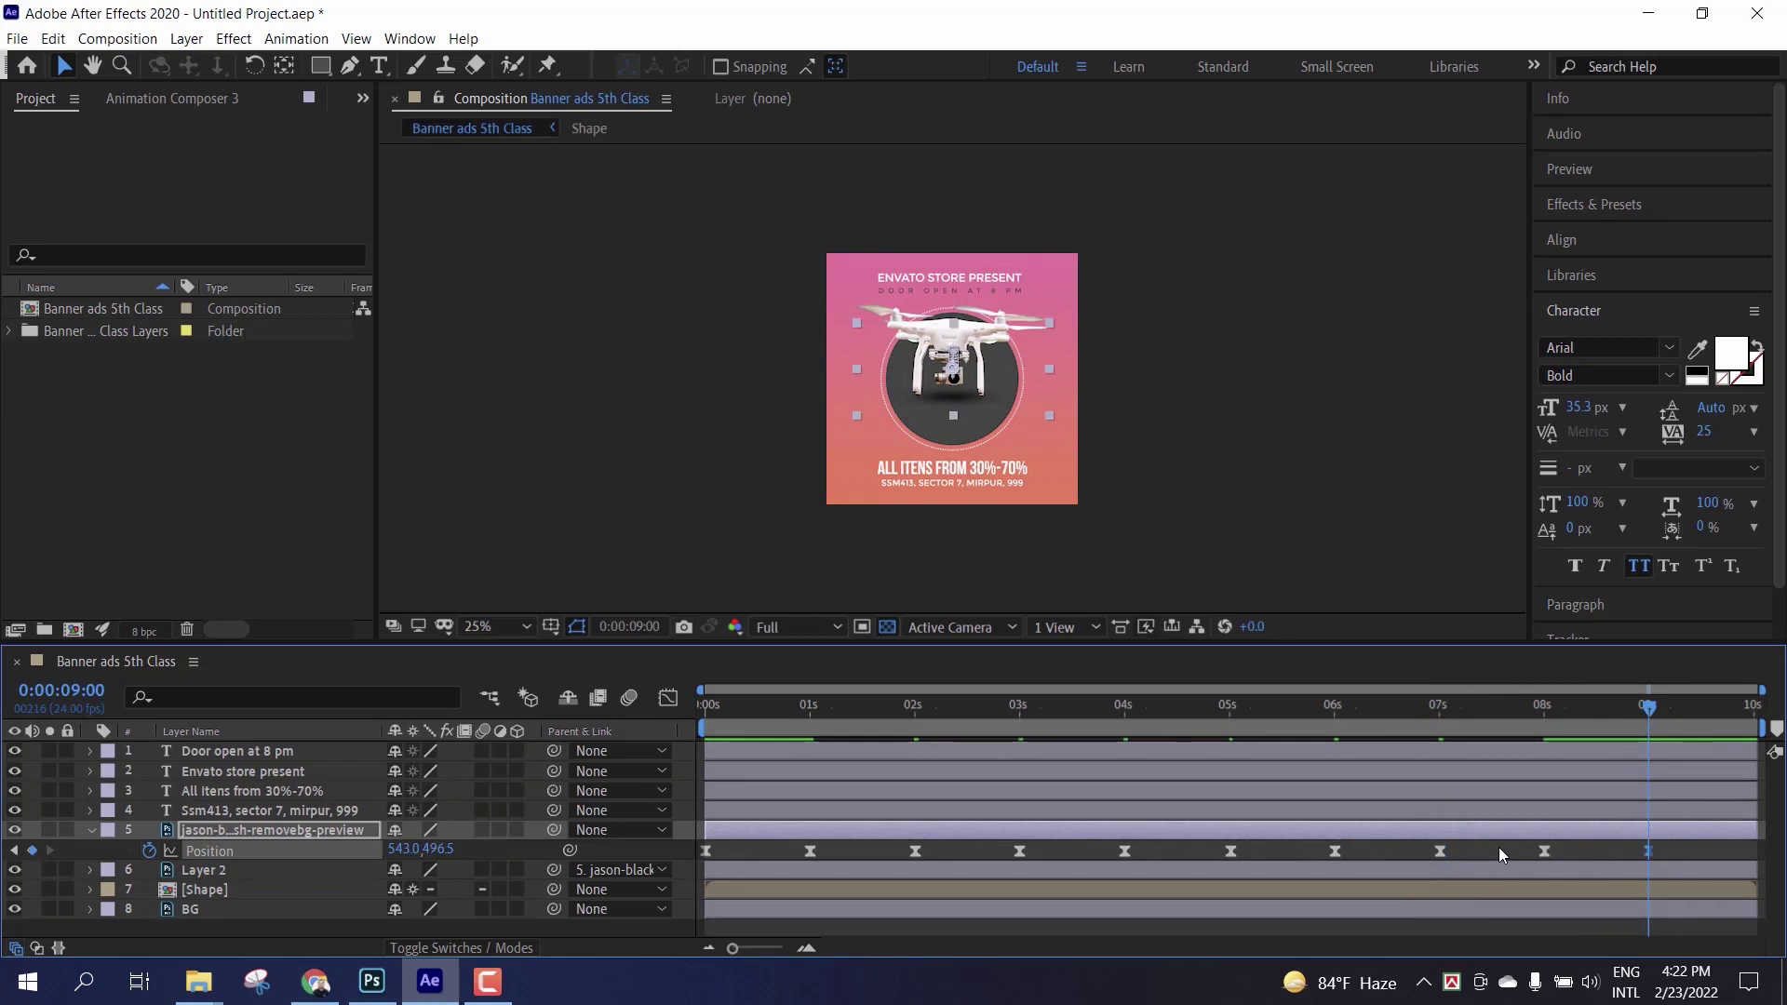
left_click_drag(1655, 711, 1754, 709)
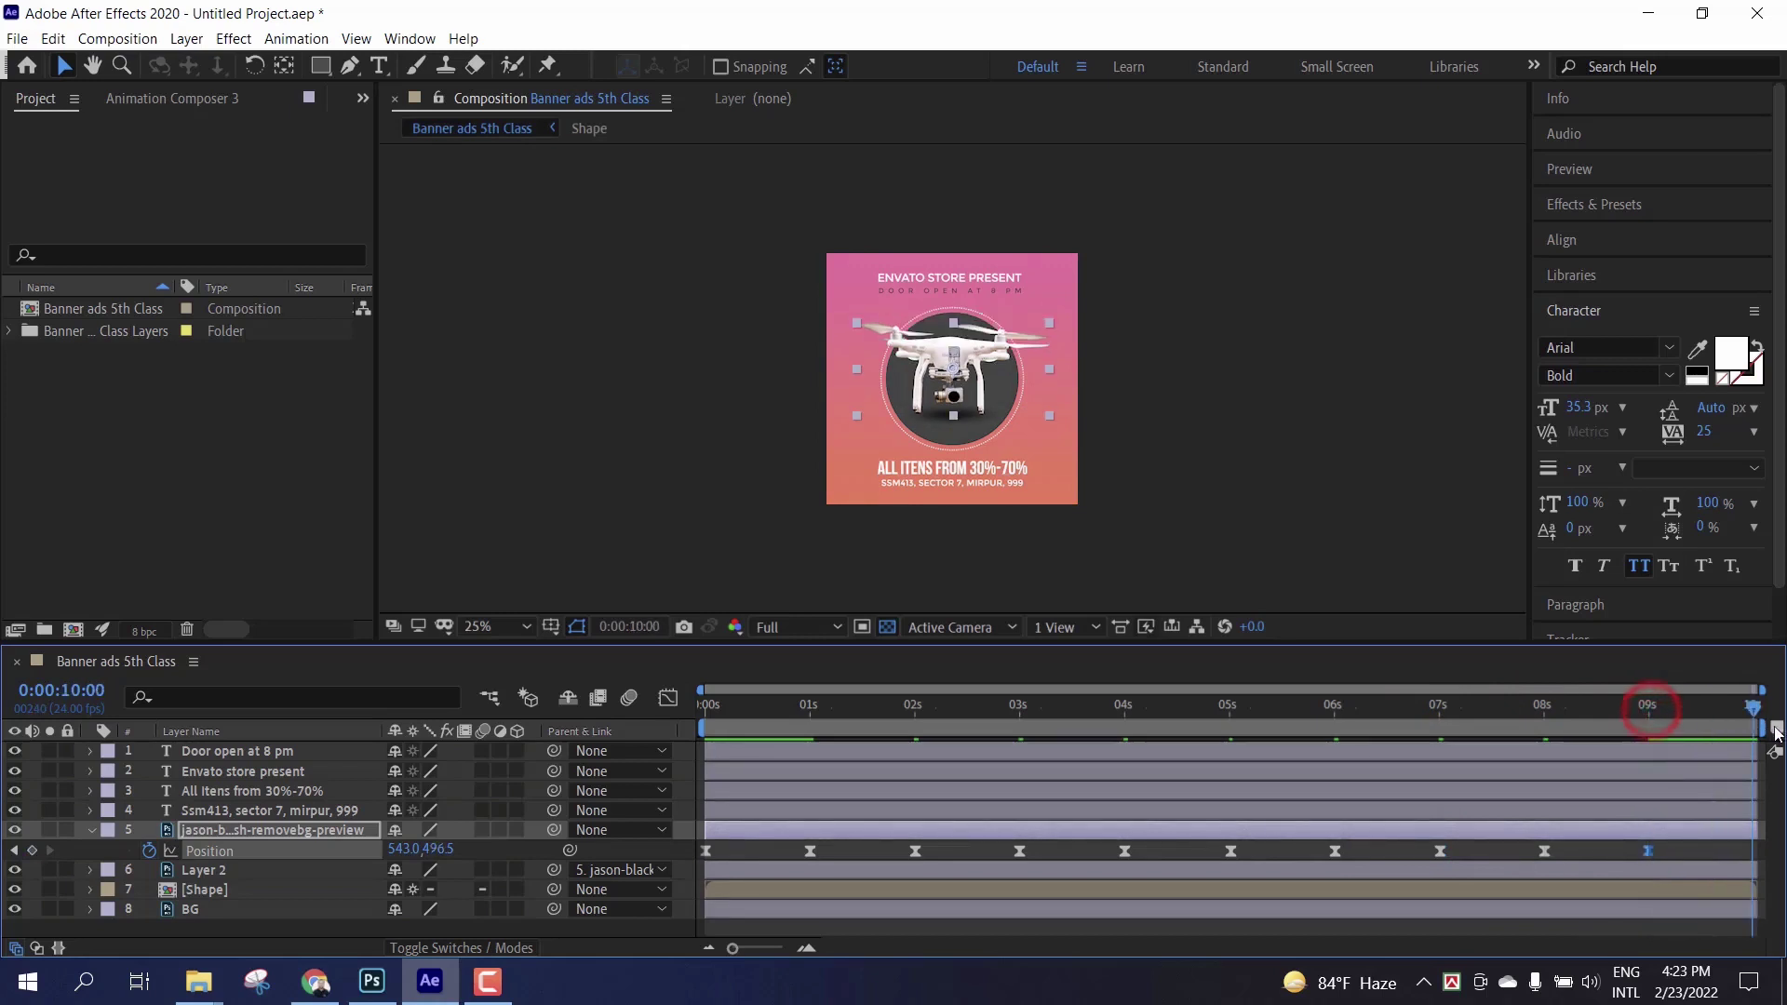
left_click(705, 851)
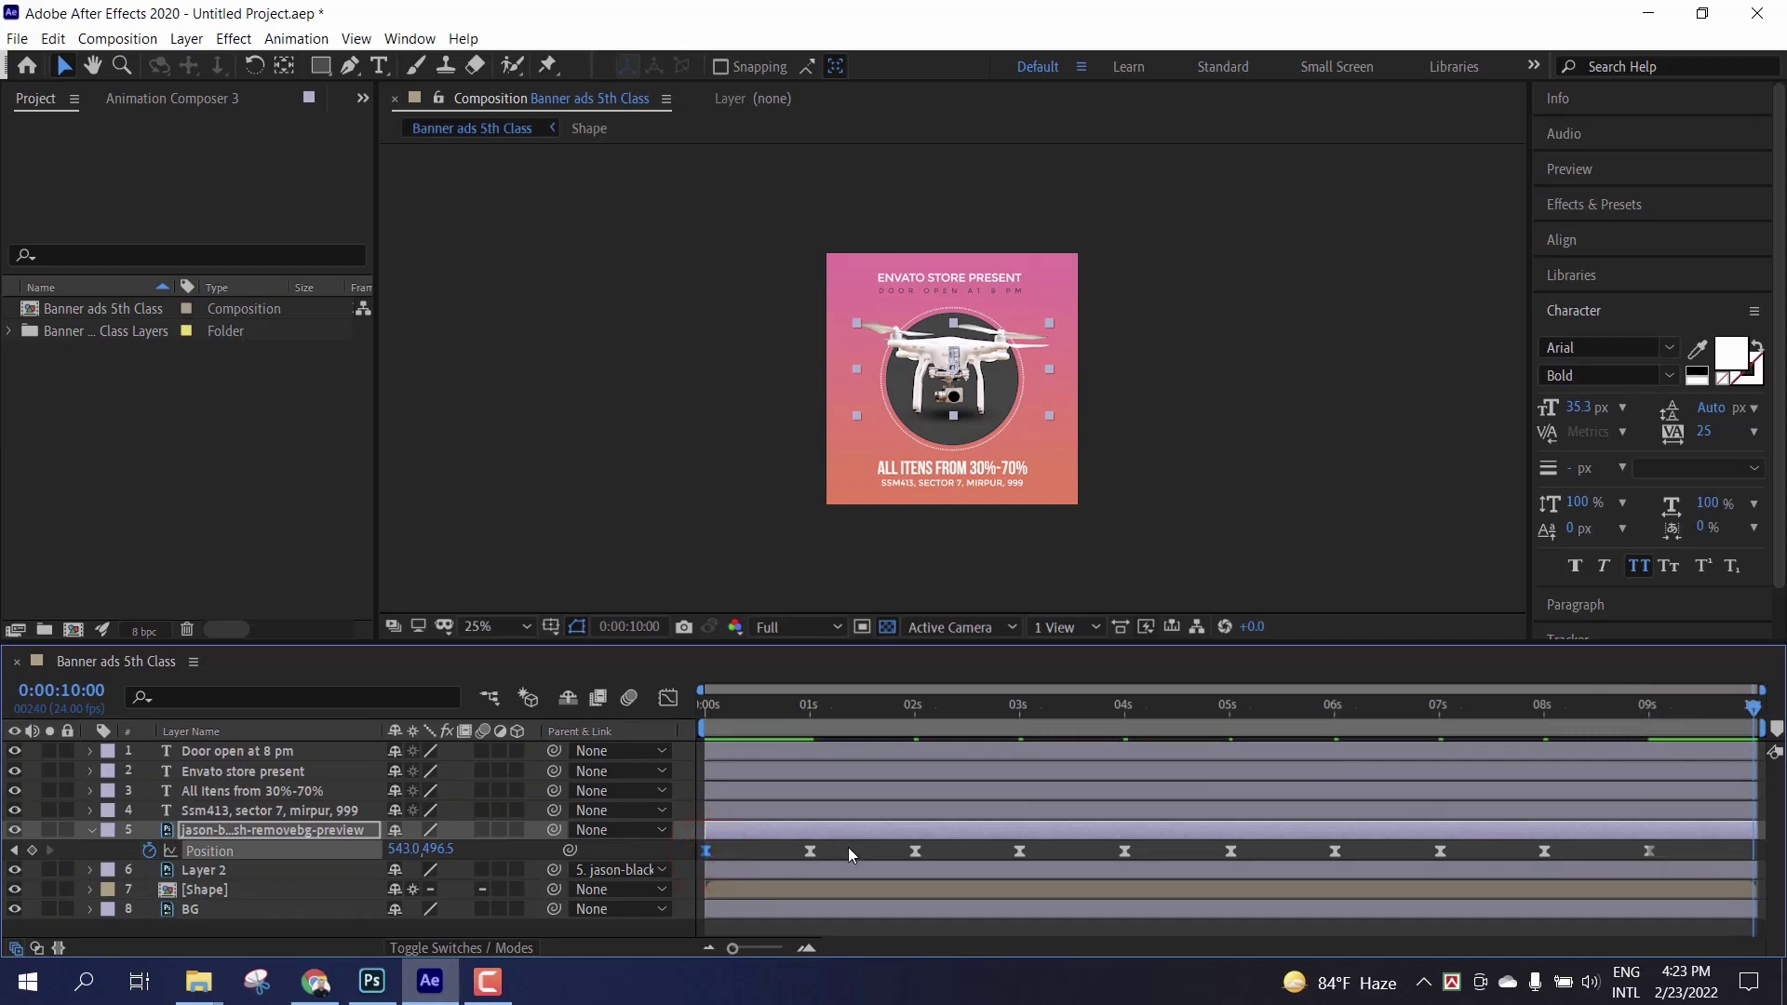
key("ctrl+v")
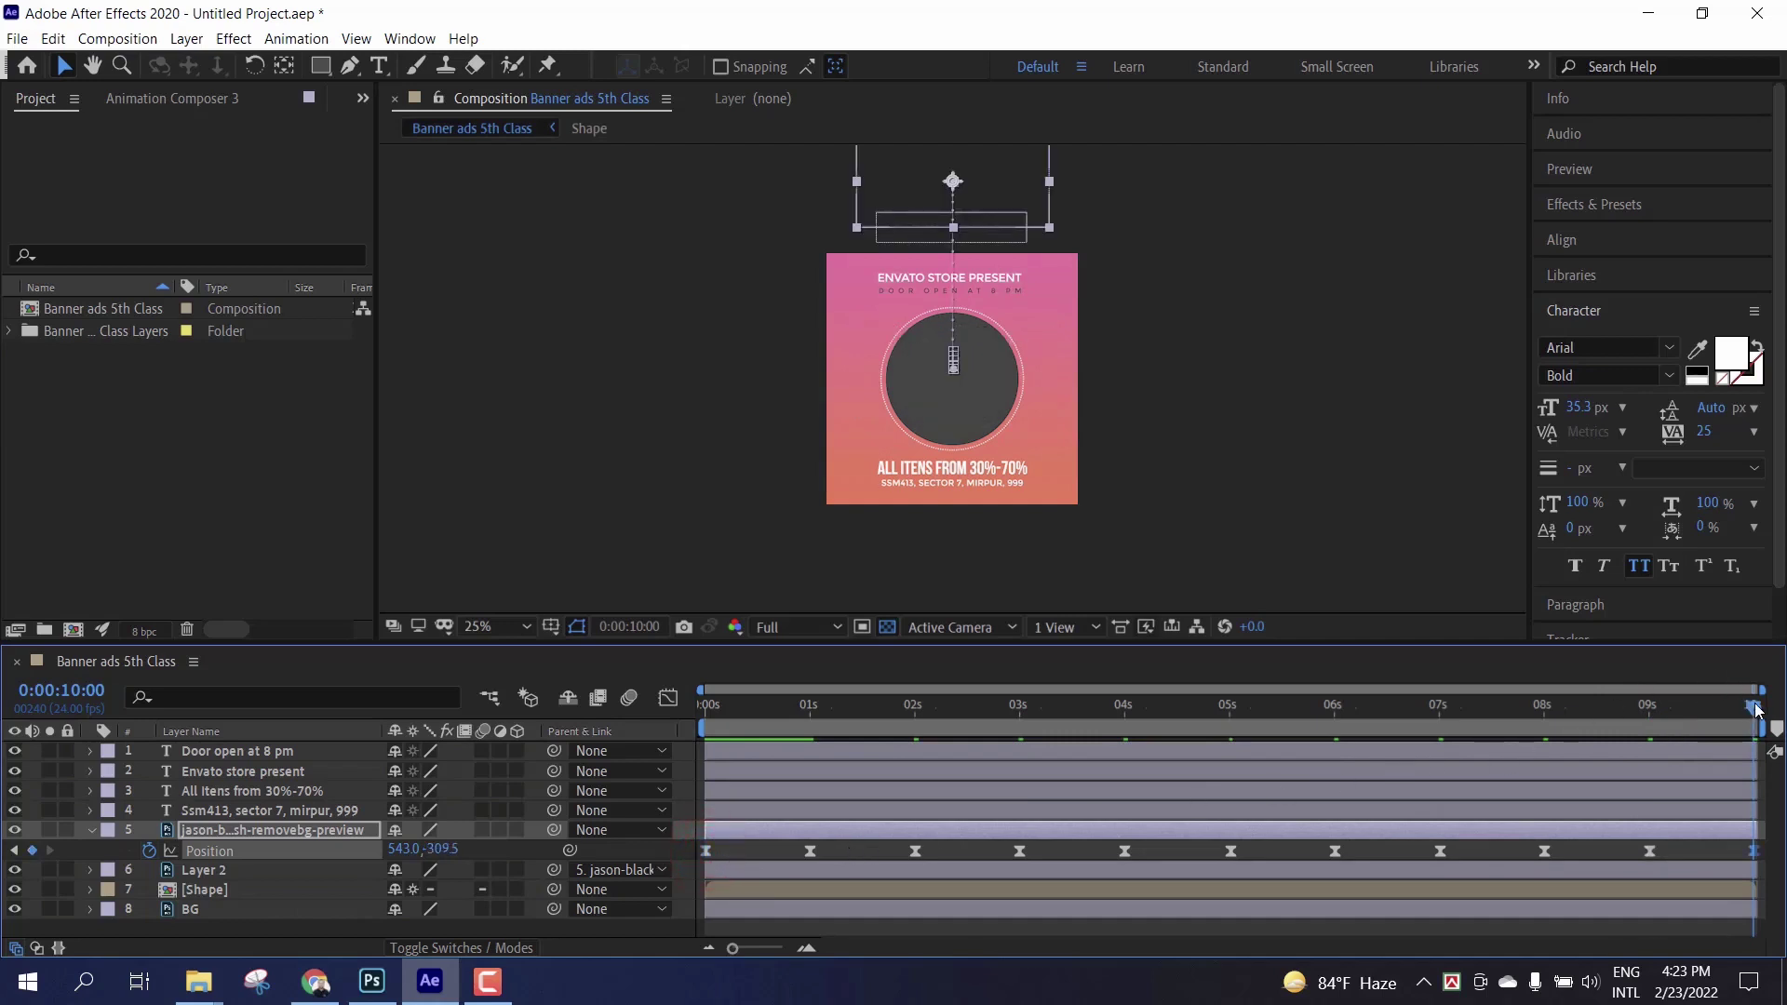
left_click_drag(1757, 710, 1771, 742)
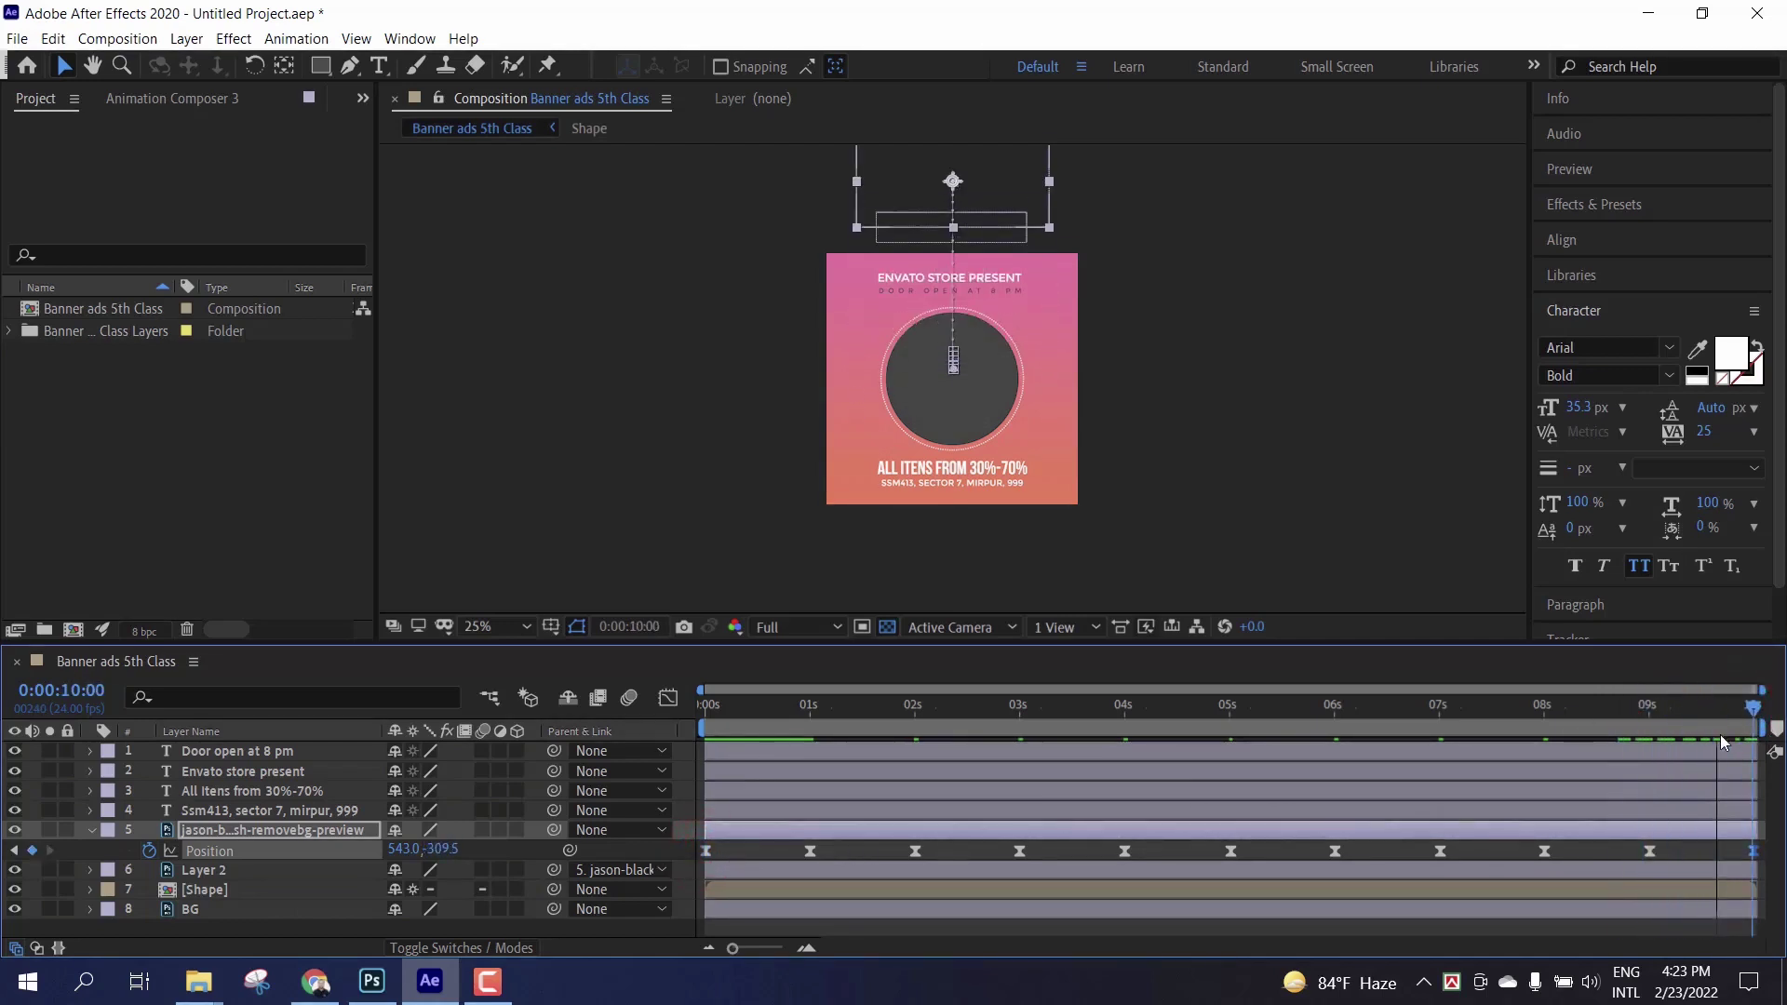
key("space")
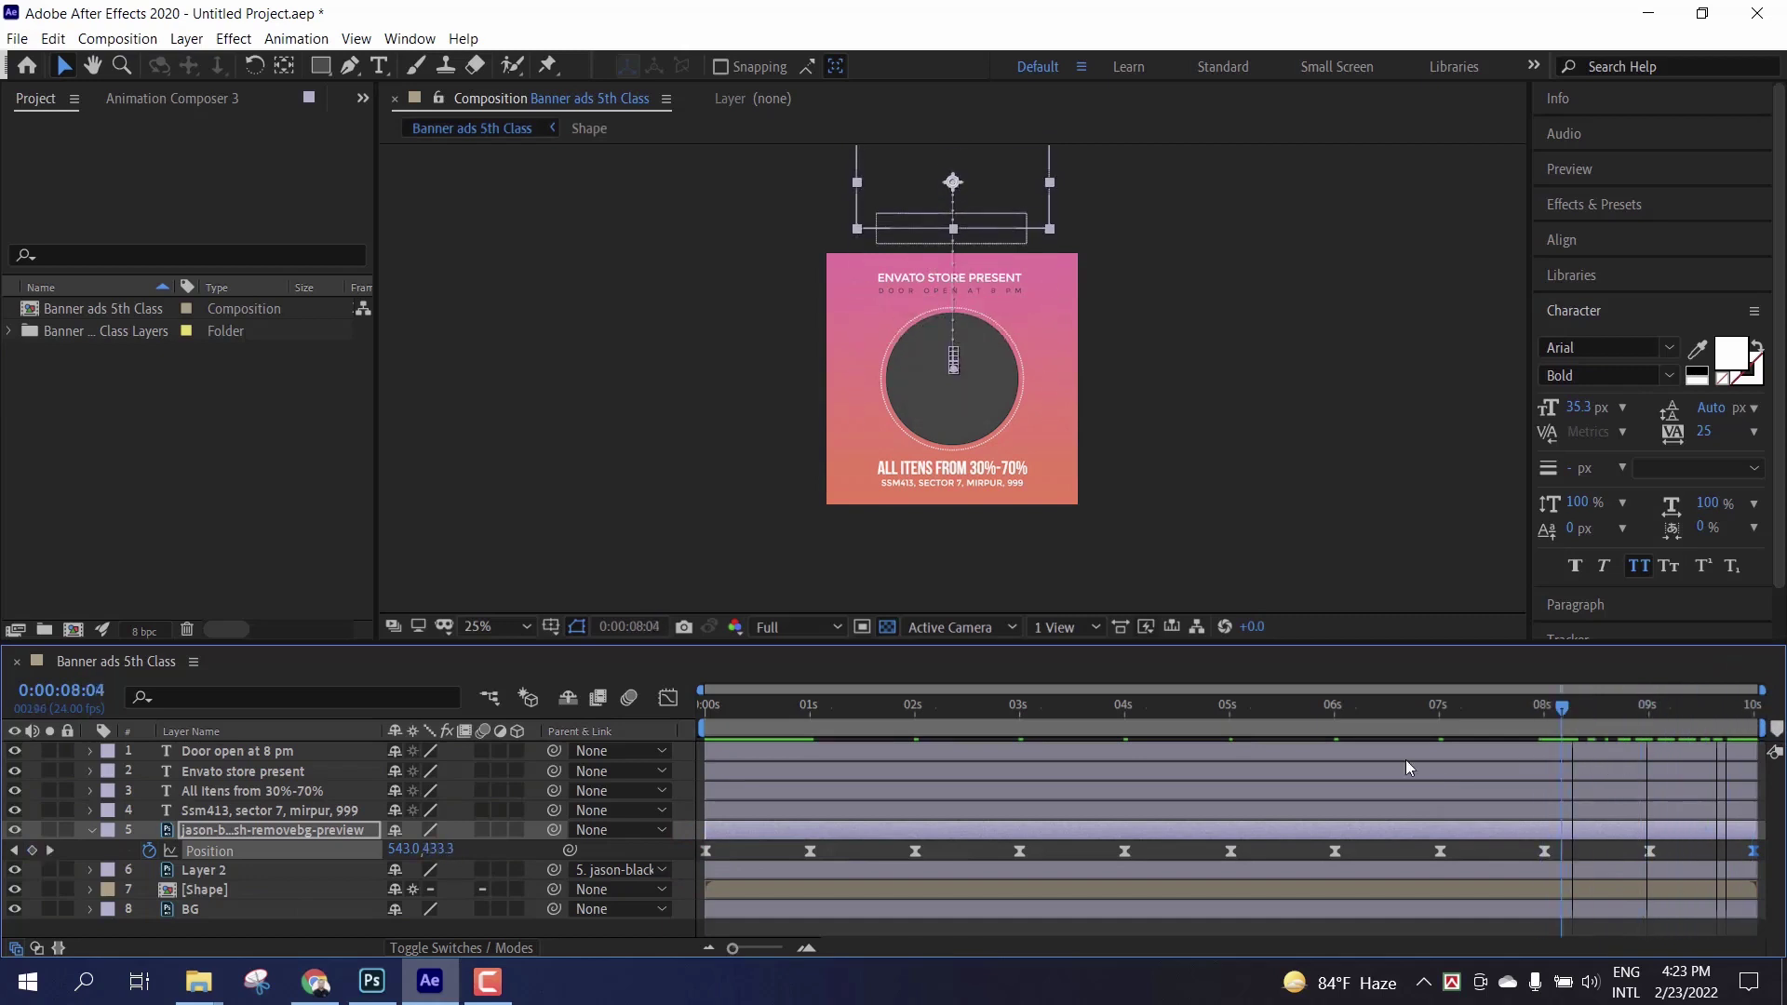
key("space")
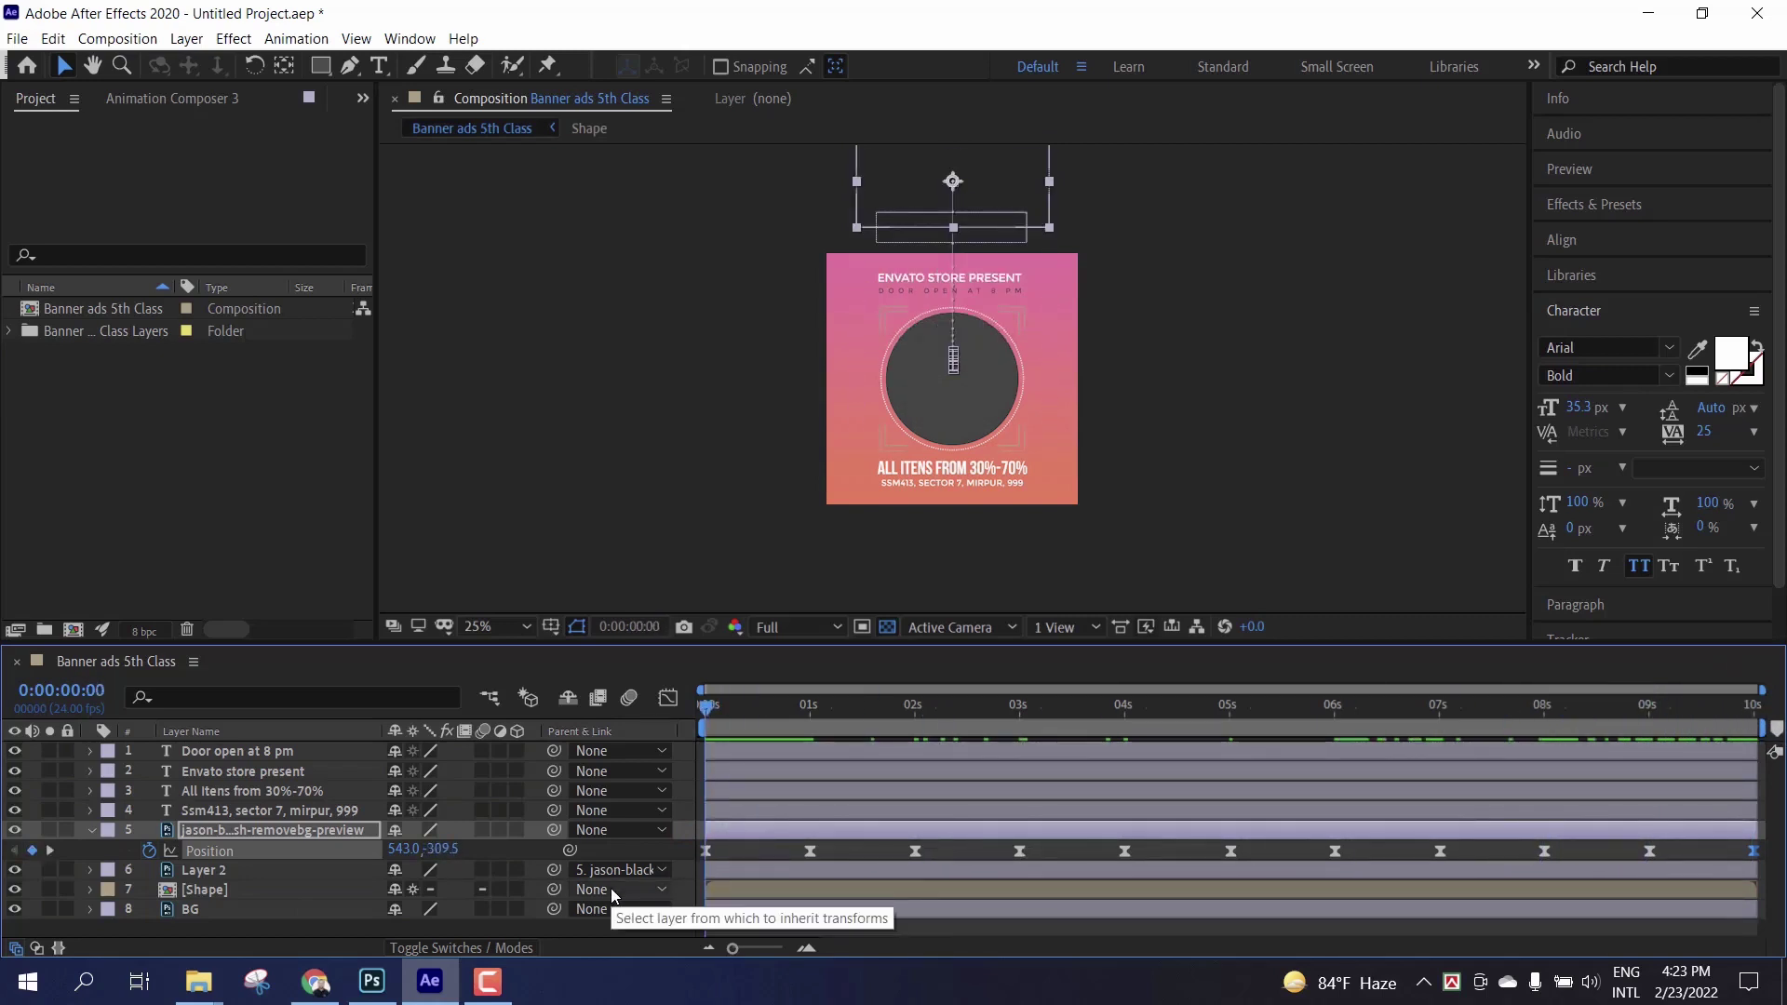
key("space")
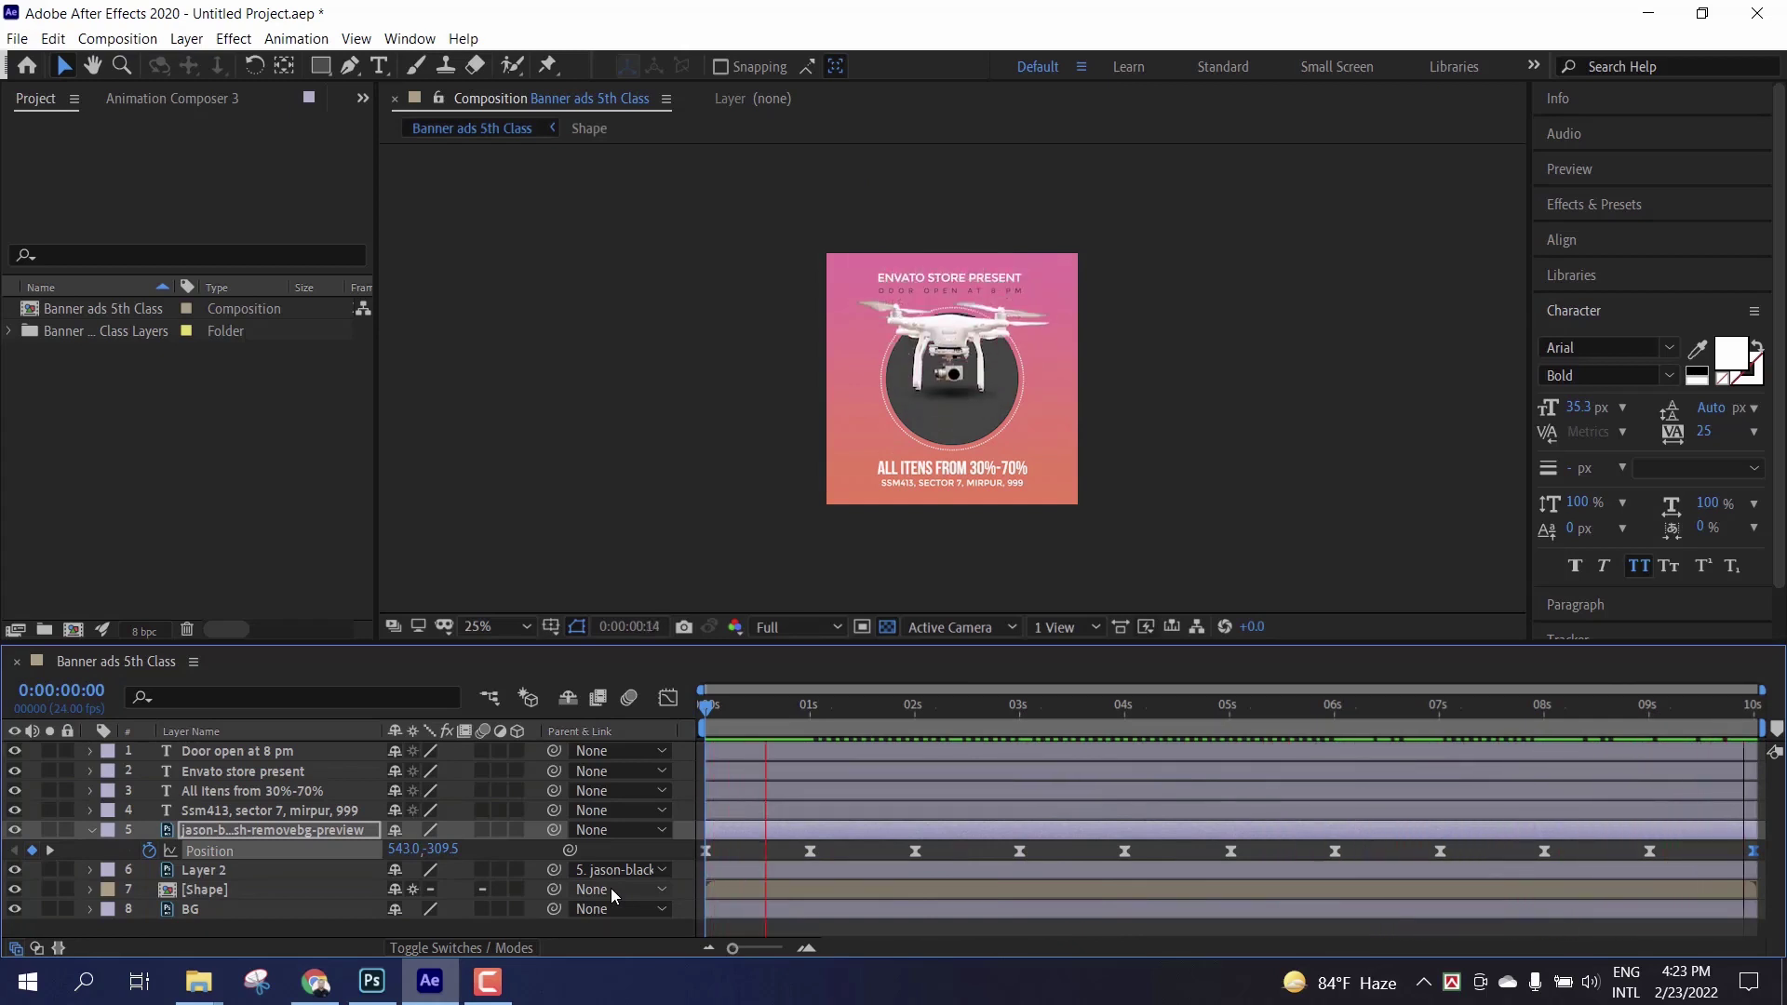
key("space")
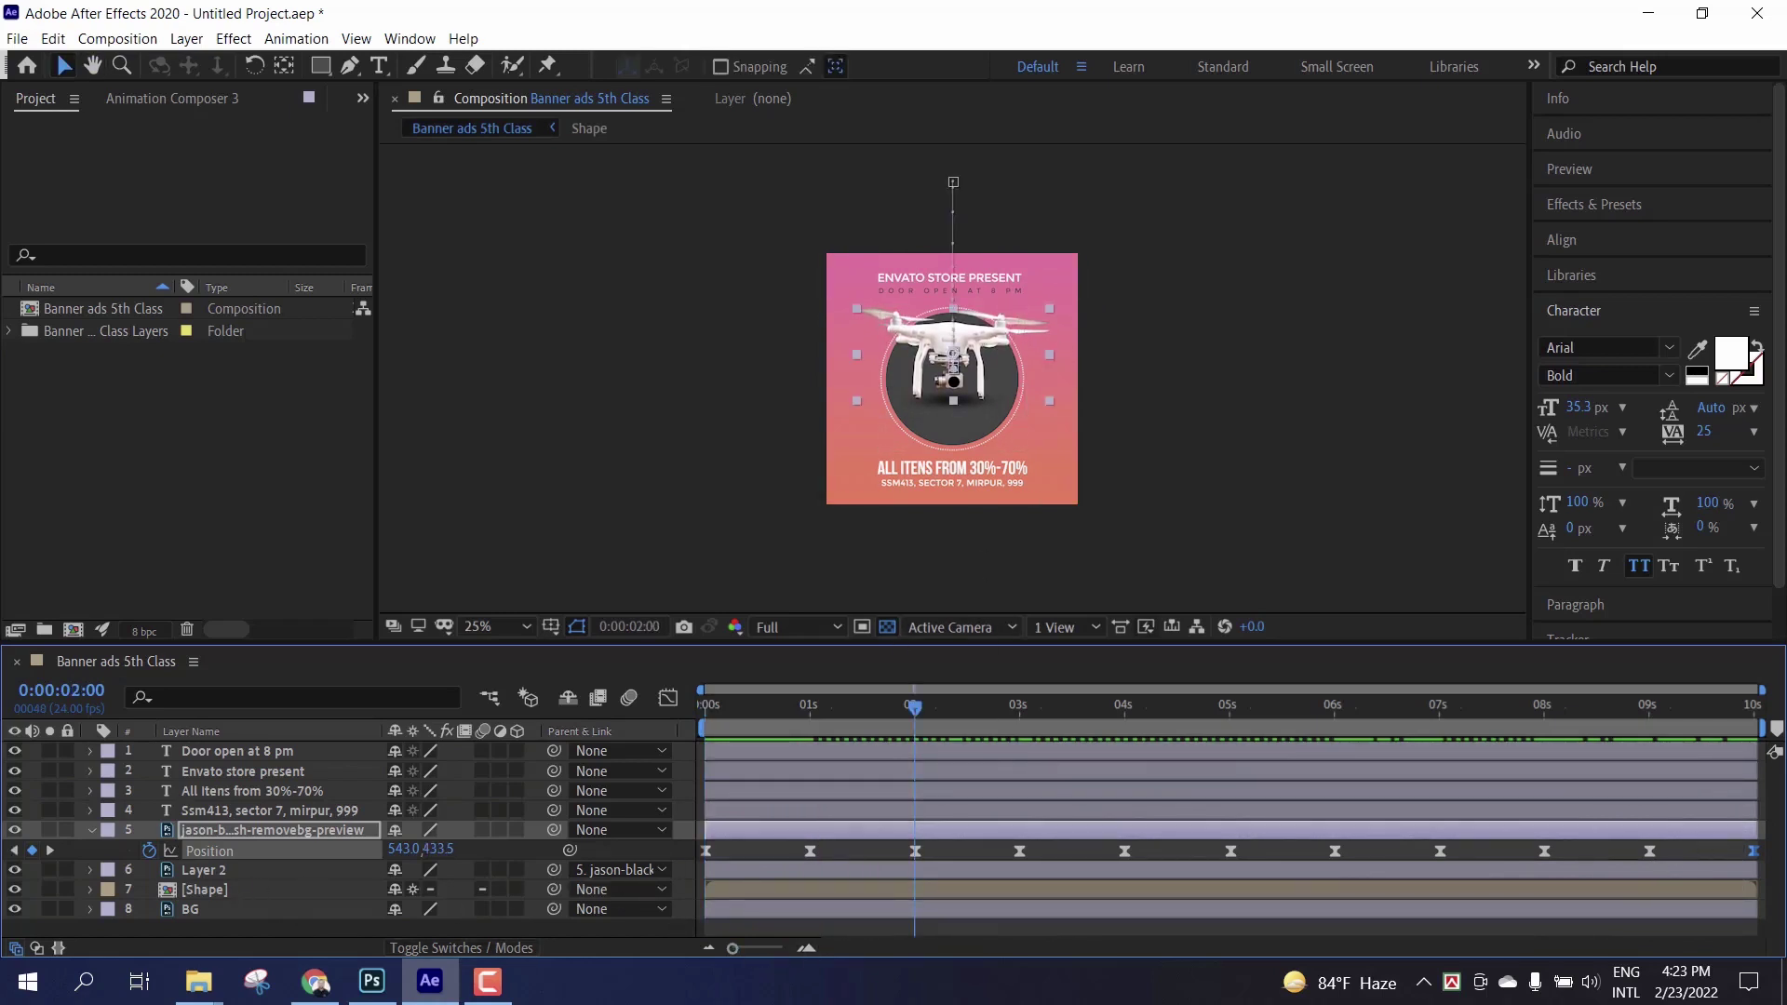
left_click(1724, 856)
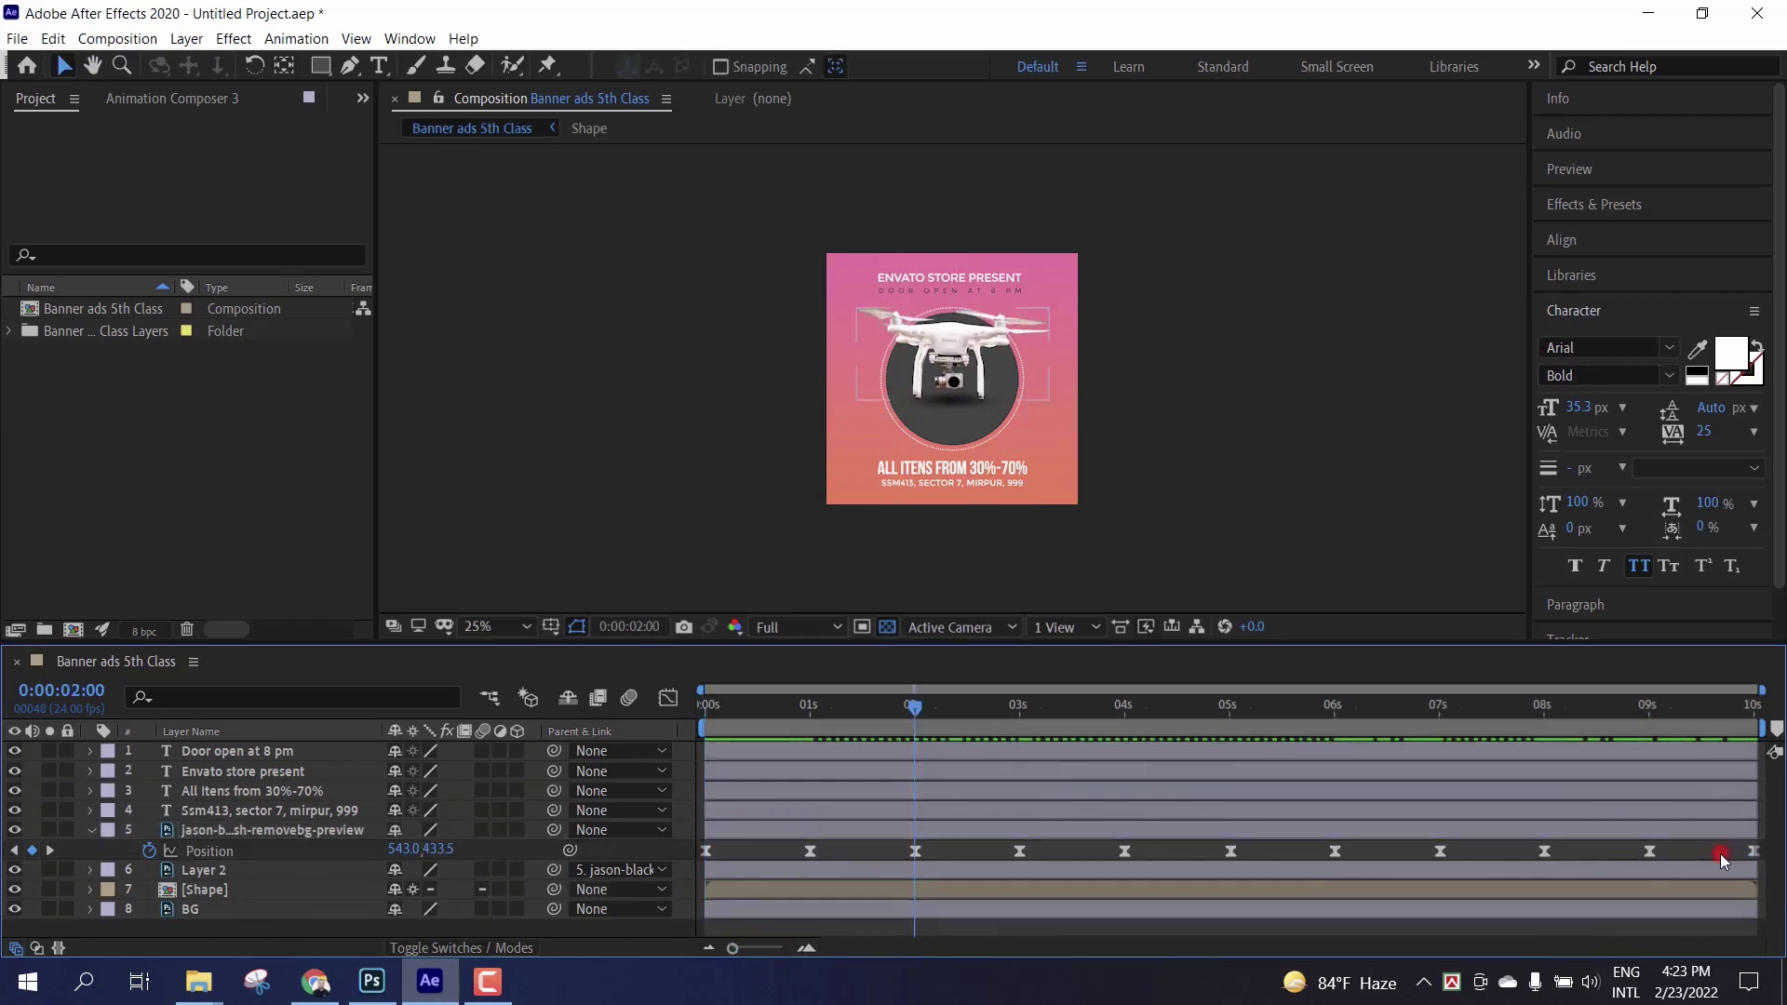
left_click(818, 836)
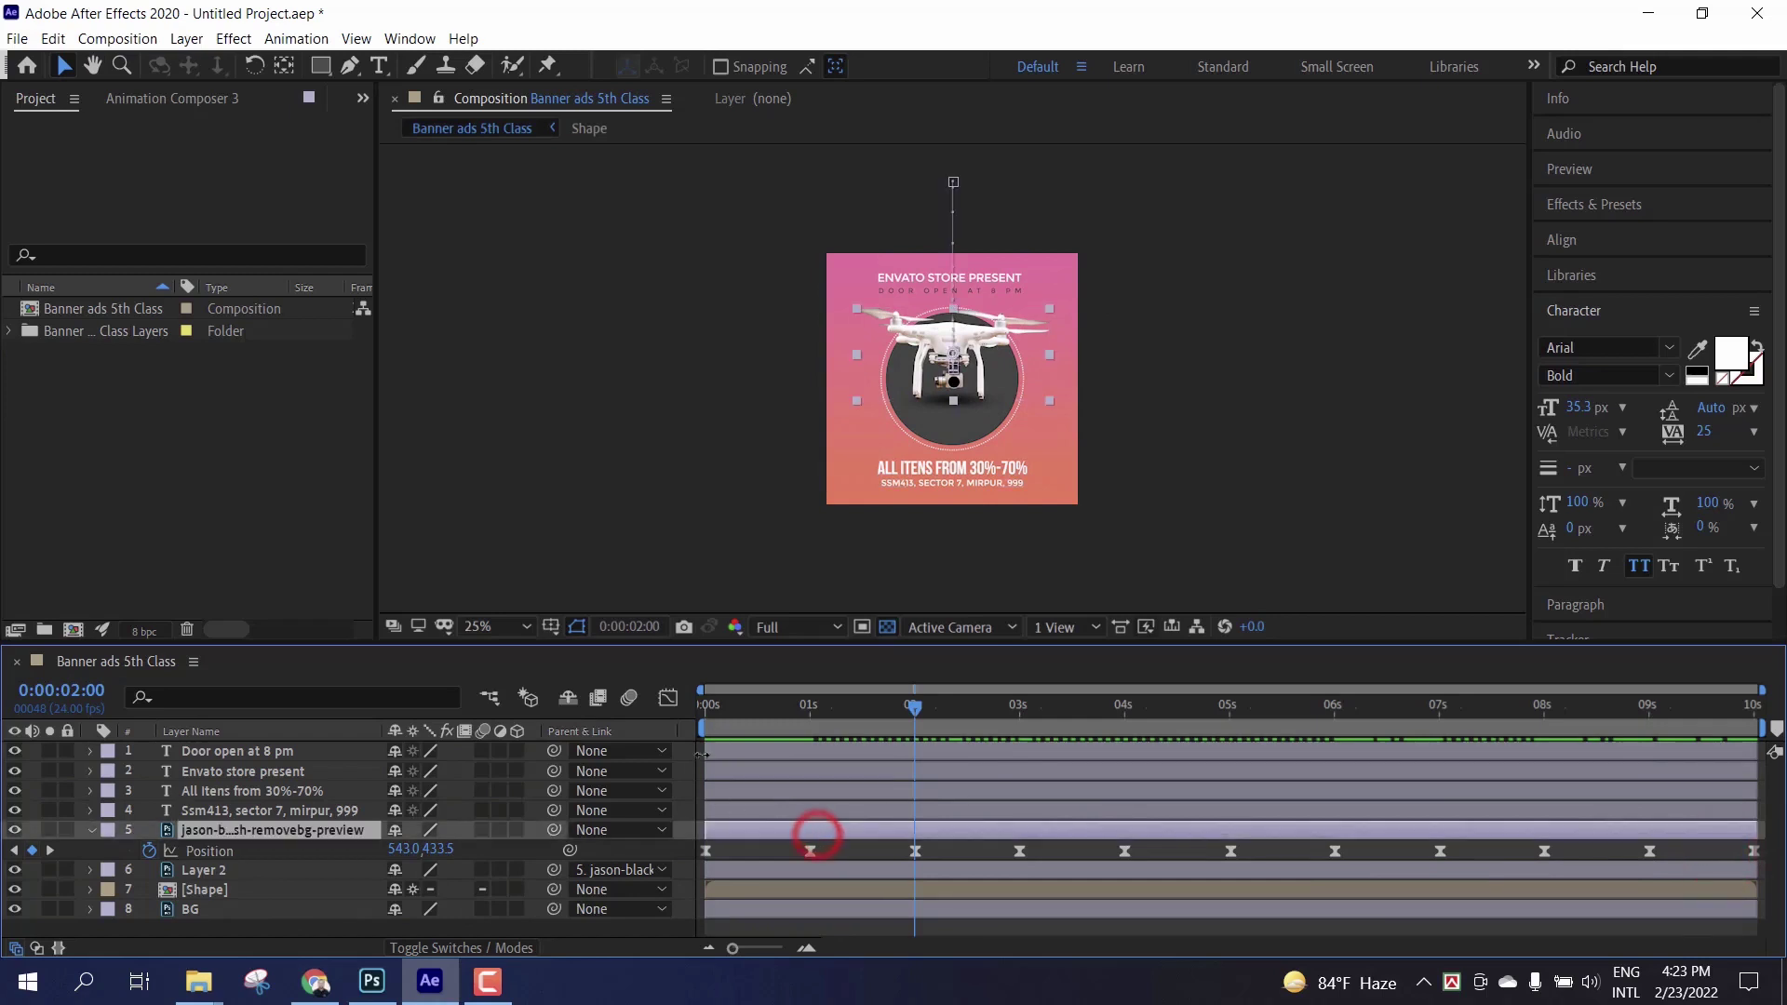
left_click(209, 855)
Step: Select all the drone's Position keys in the speed graph and apply Easy Ease
left_click(668, 699)
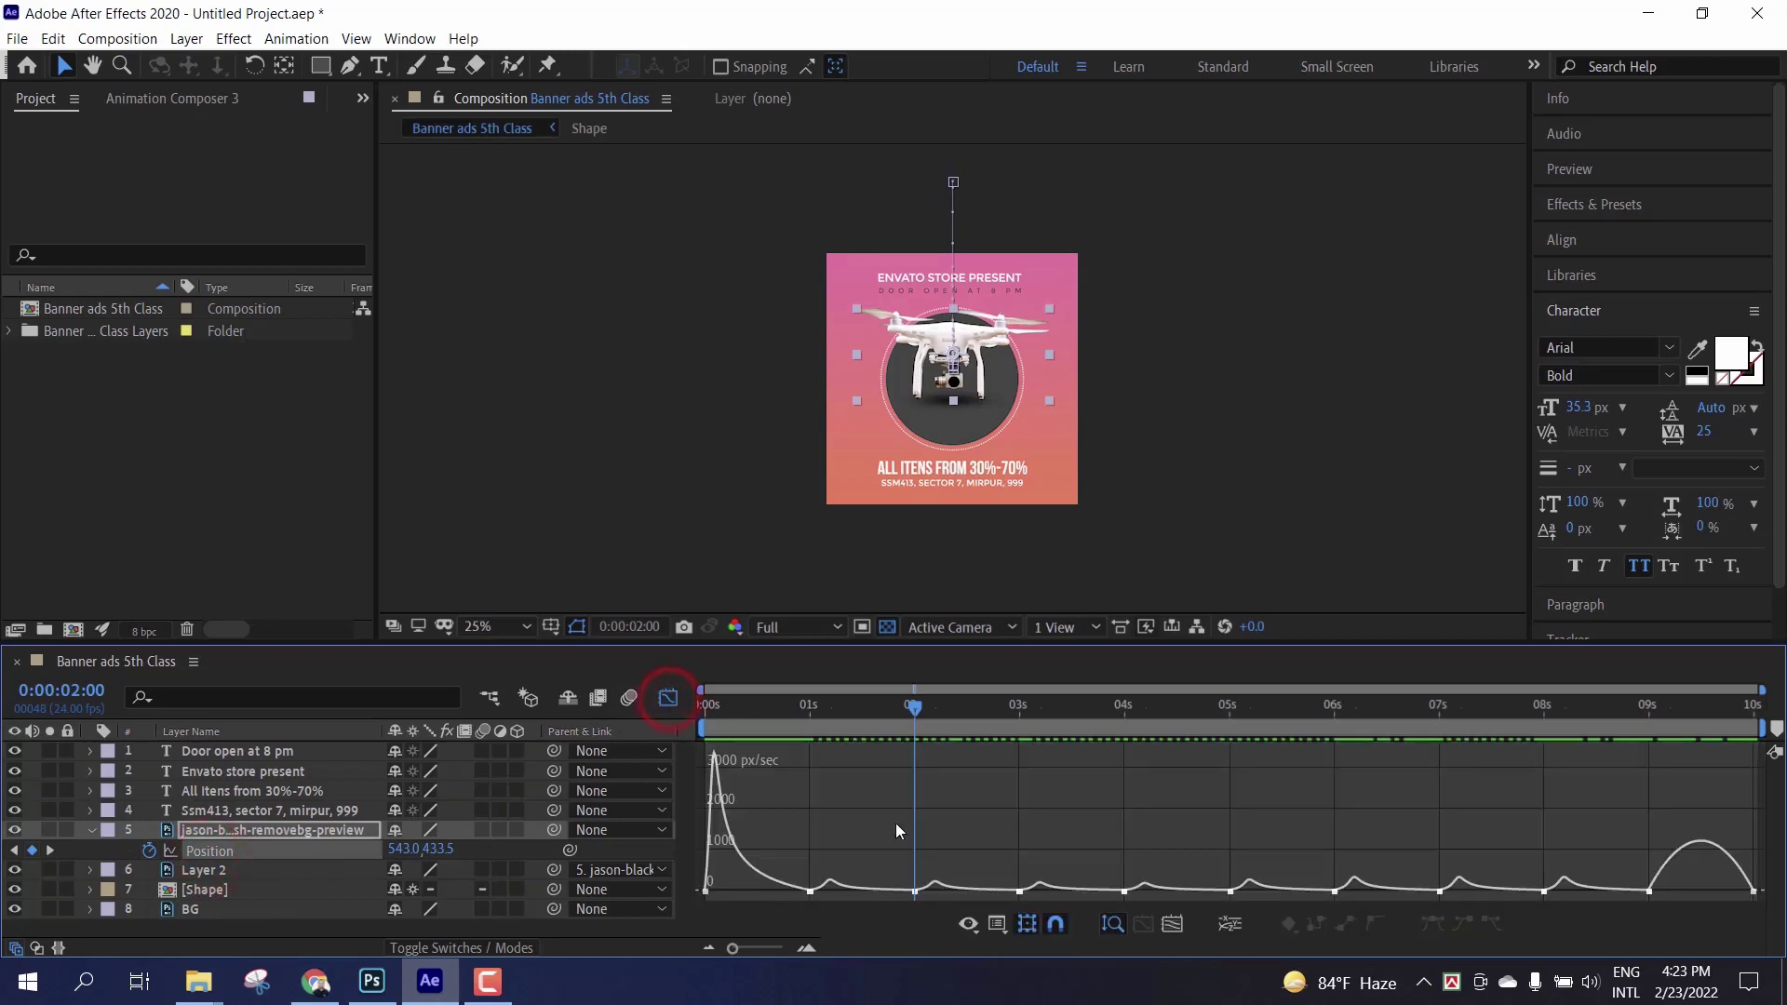
left_click(846, 890)
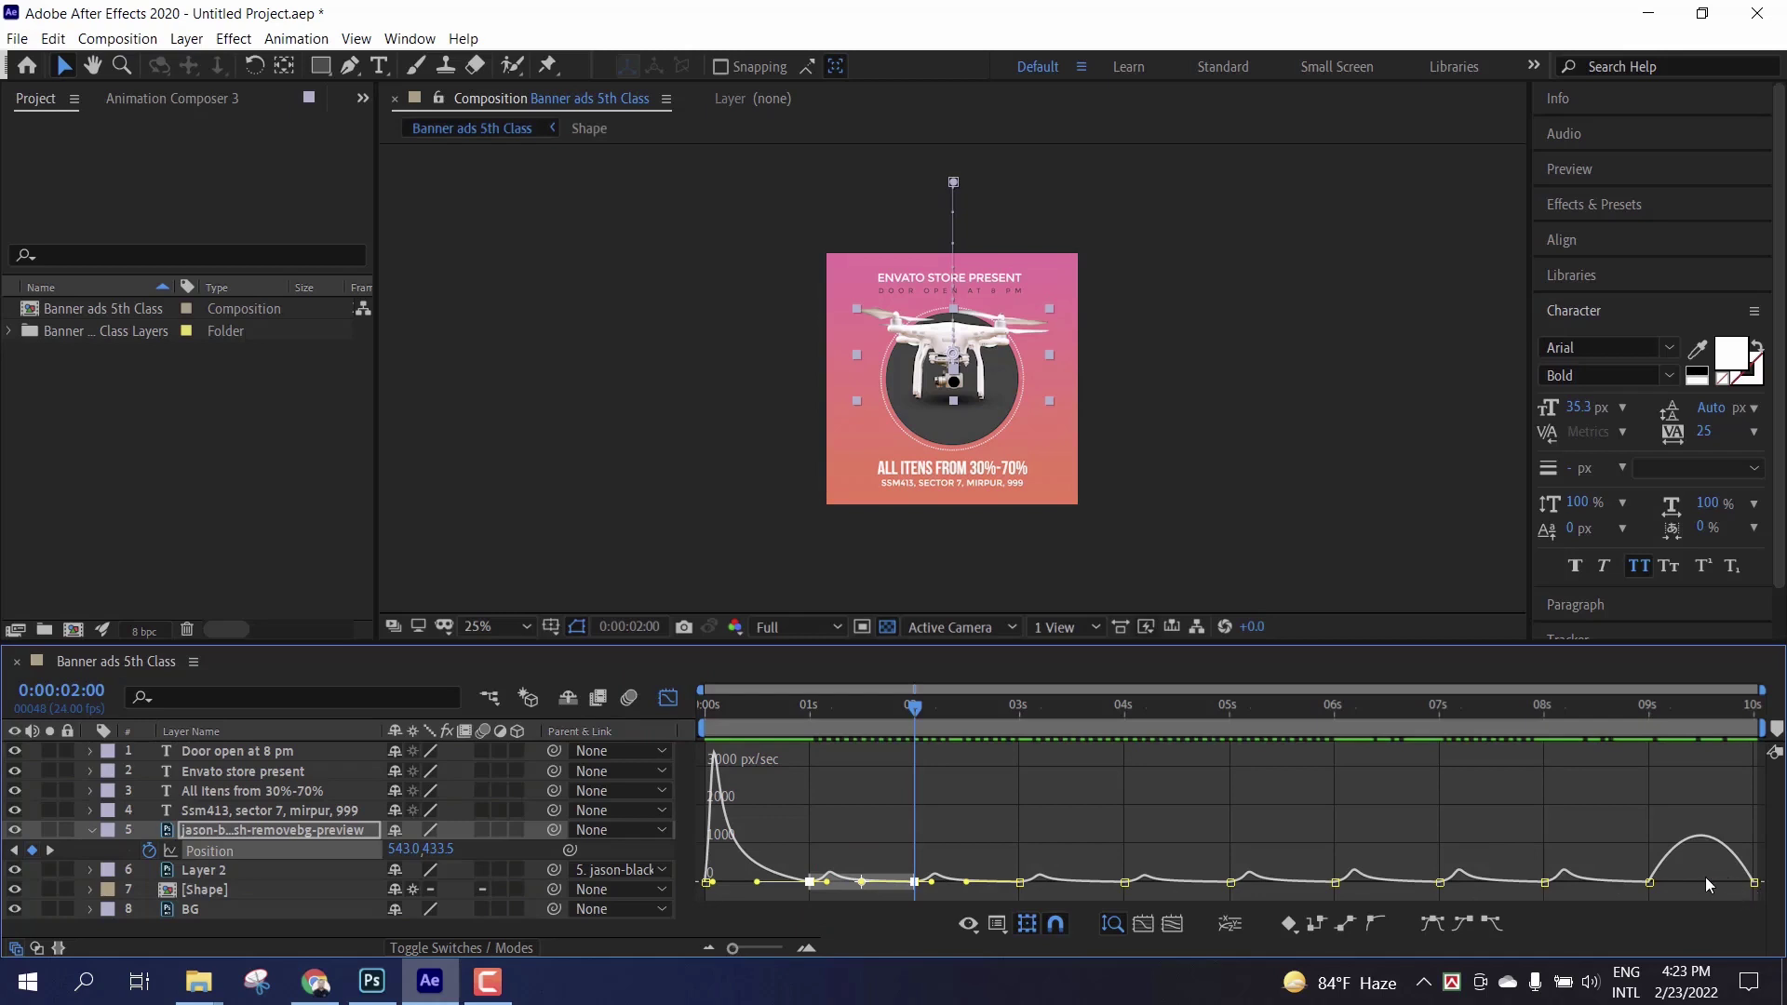
left_click_drag(1692, 879, 846, 817)
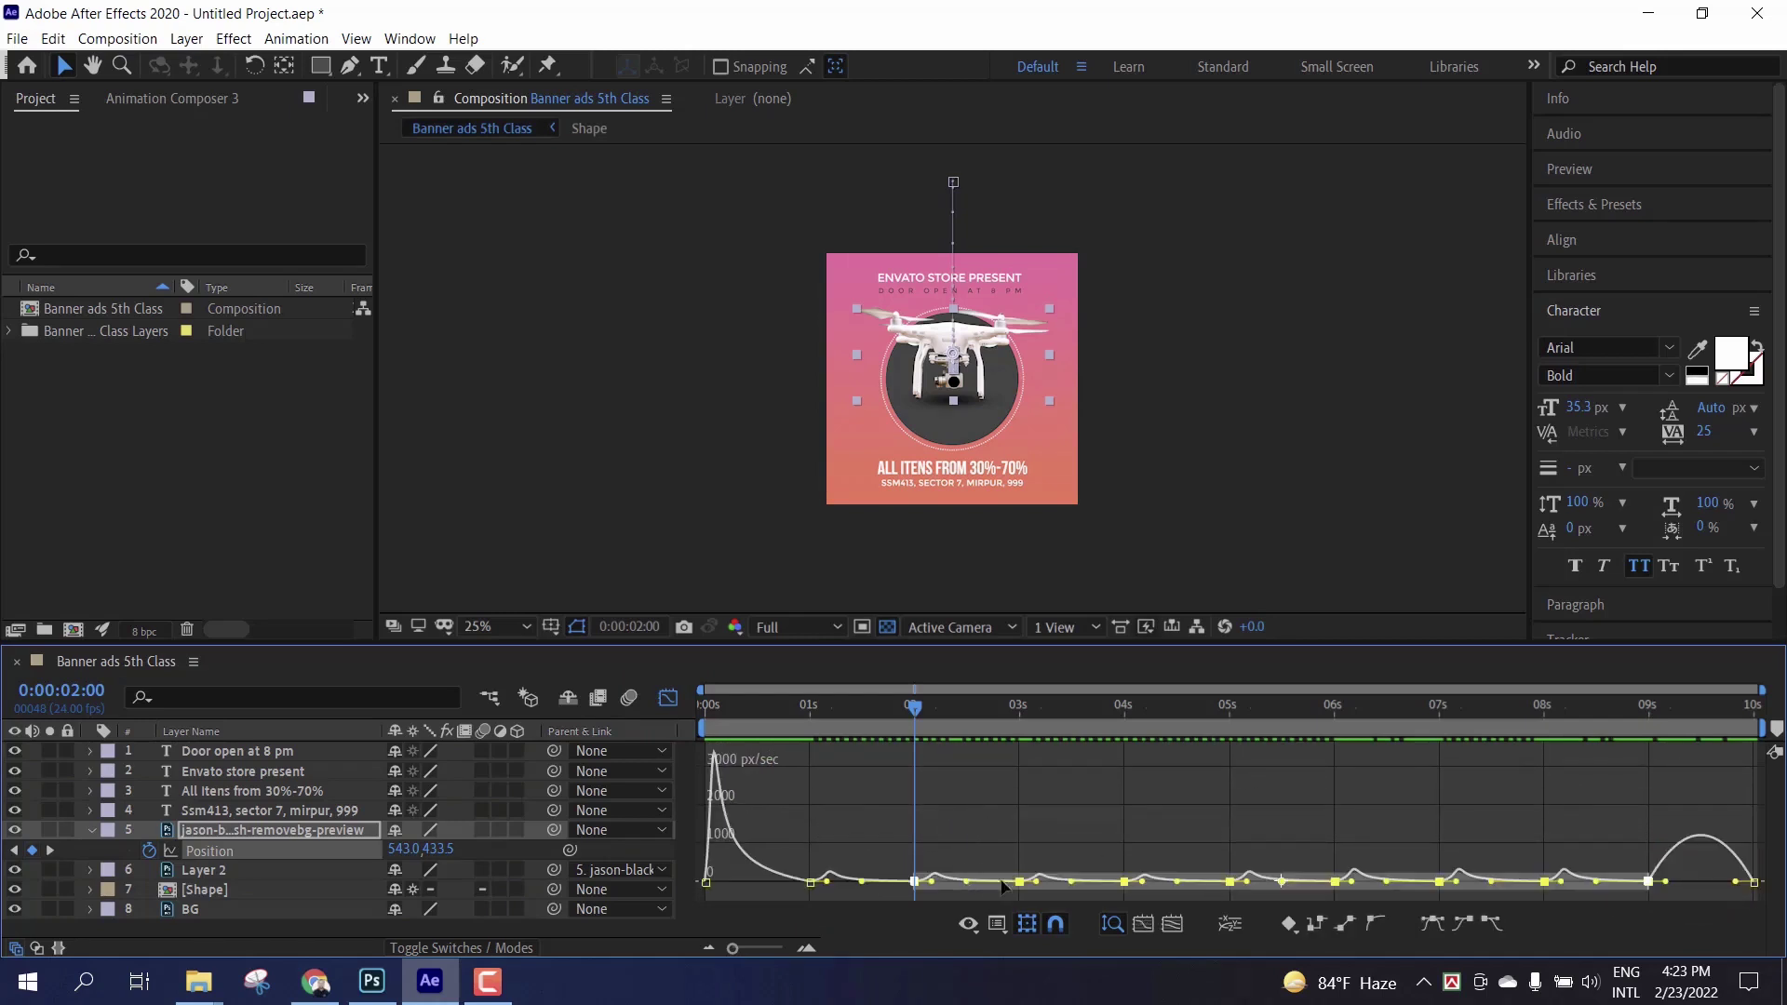
left_click(1433, 924)
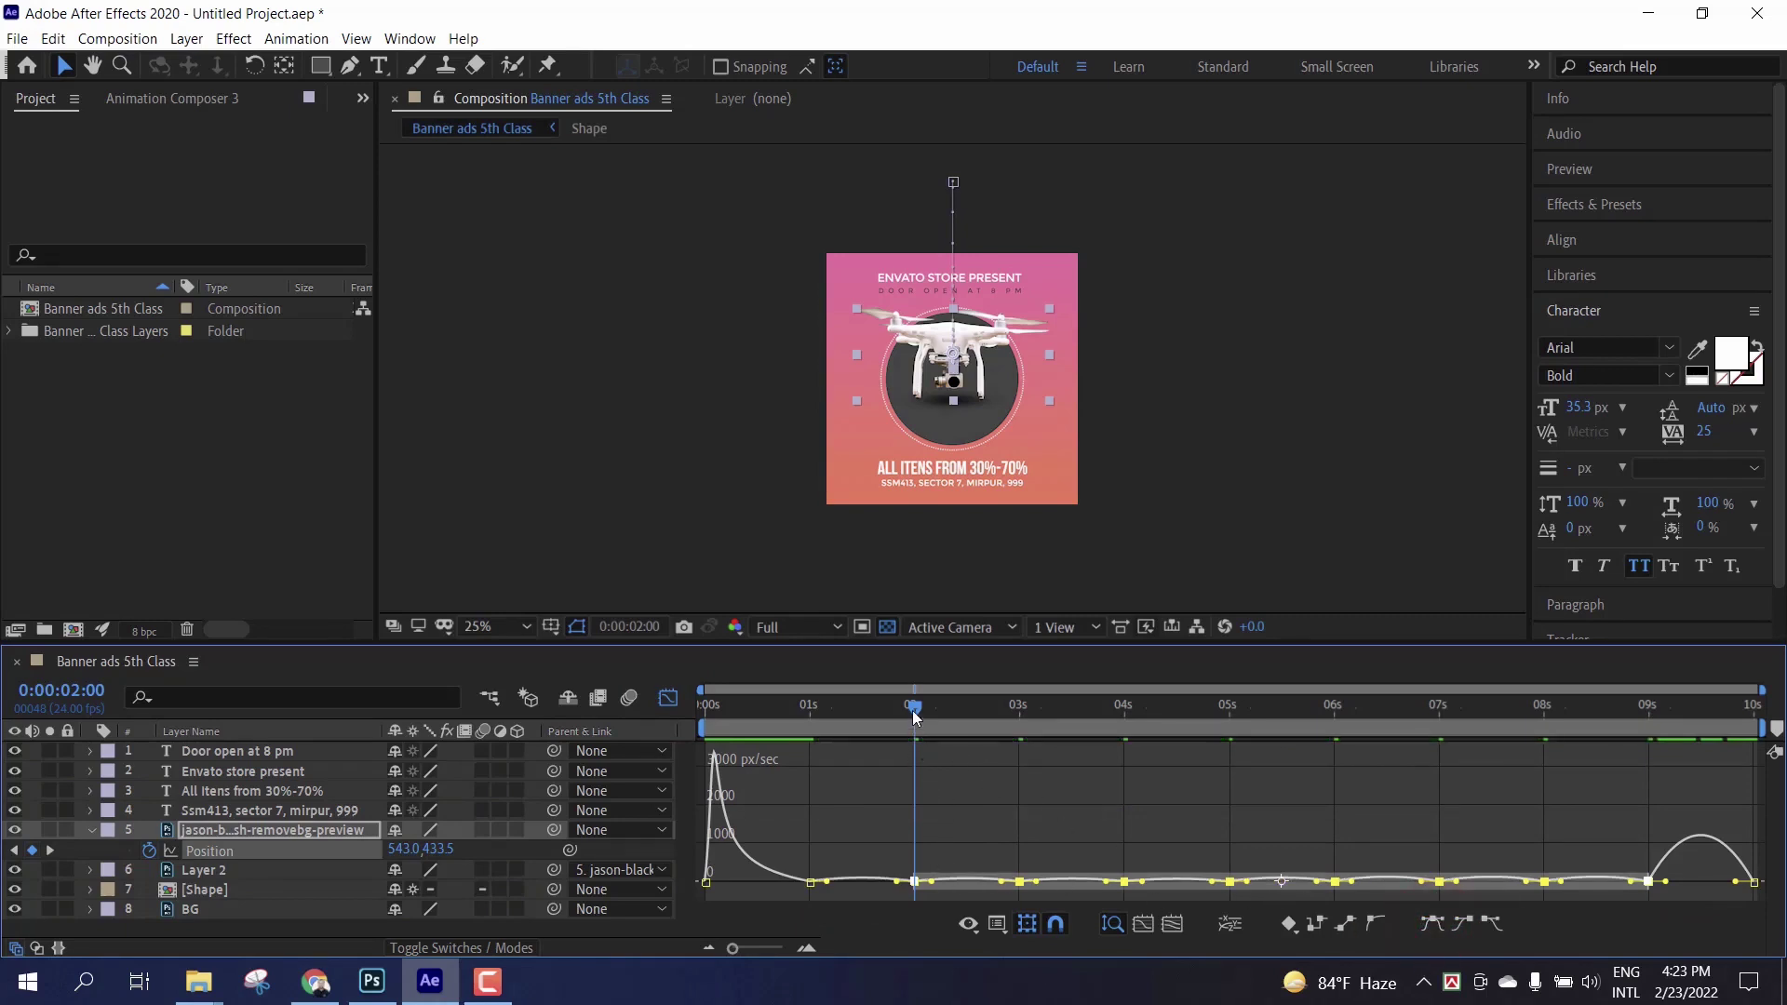
left_click_drag(916, 717, 1683, 897)
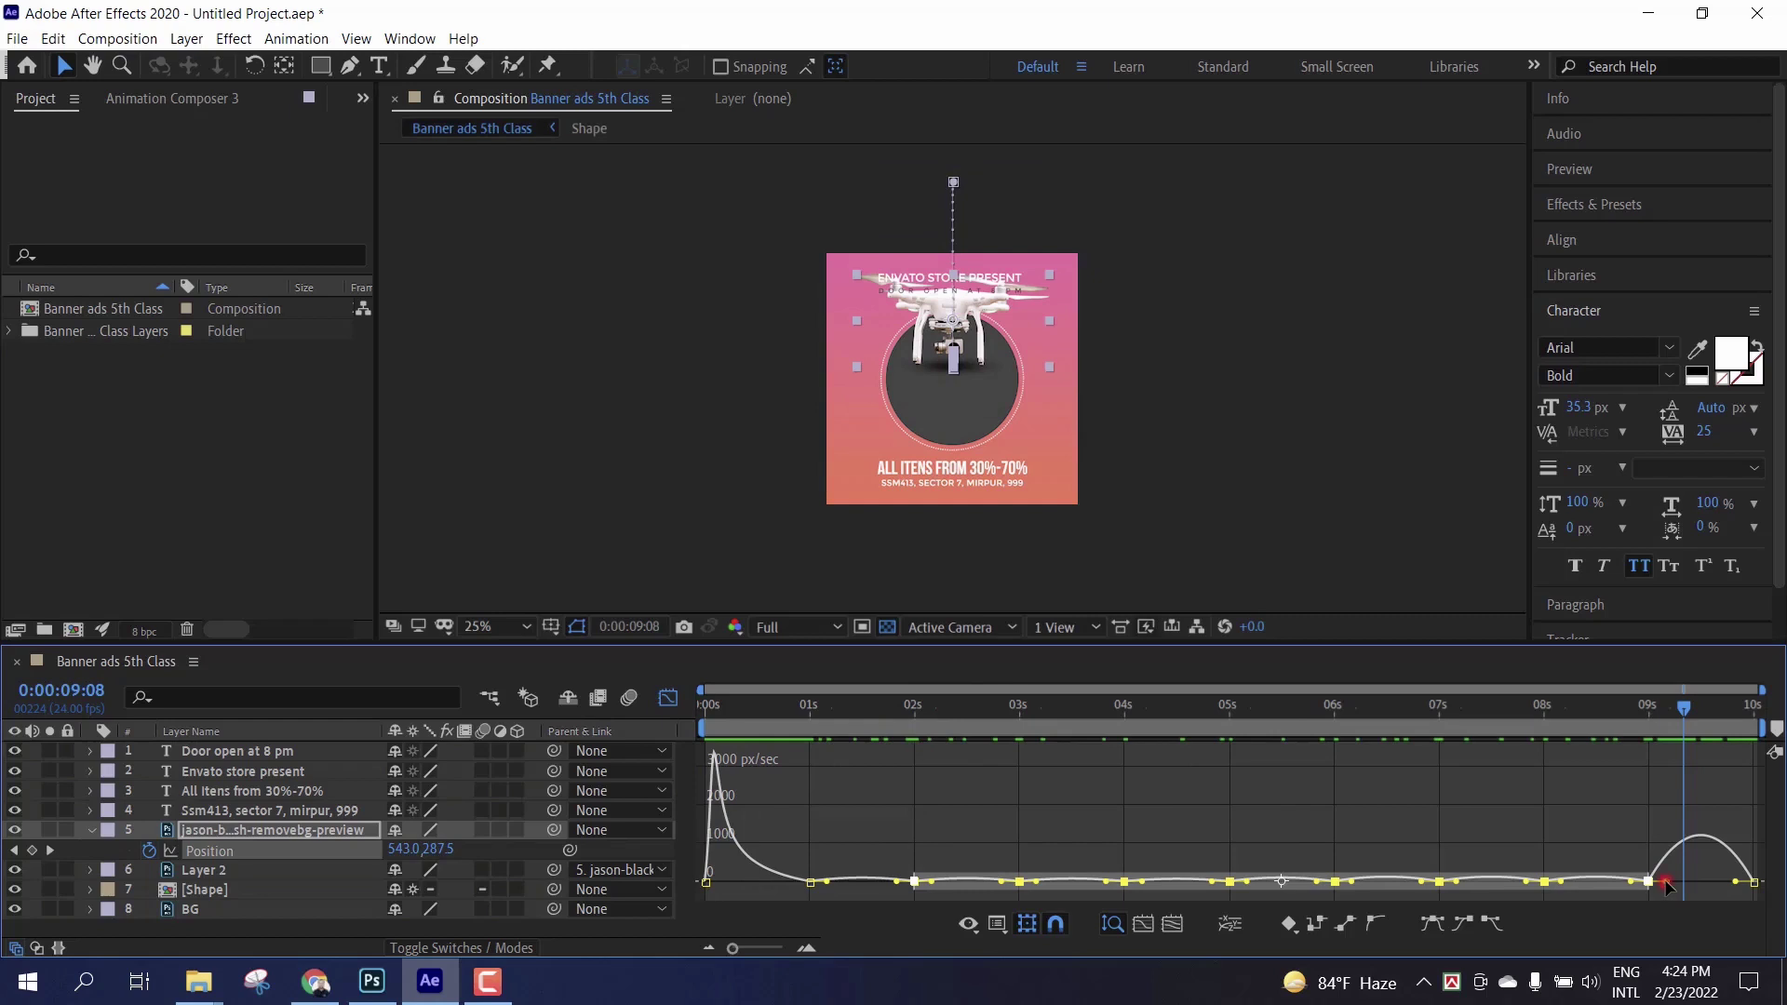
Step: Drag the last keyframe's handle to reshape the speed of the final exit
left_click_drag(1666, 885, 1724, 892)
left_click(1666, 886)
left_click(1647, 890)
left_click(1723, 892)
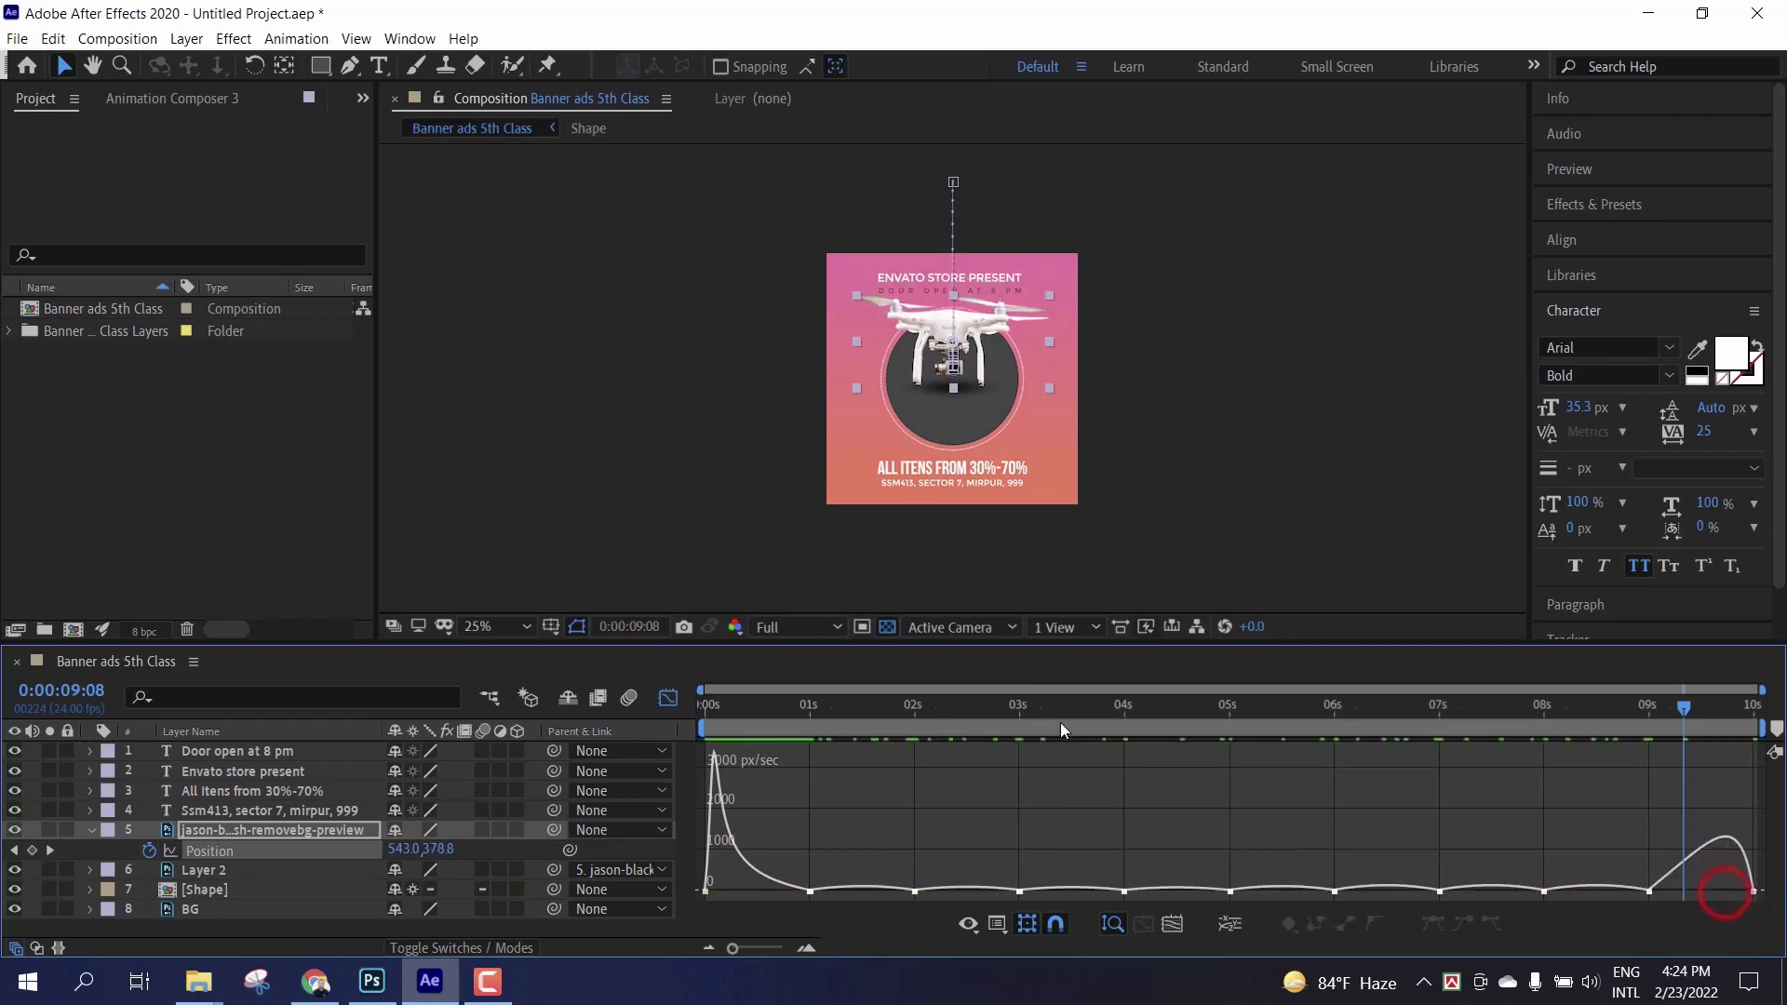
left_click(667, 698)
left_click_drag(782, 710, 744, 710)
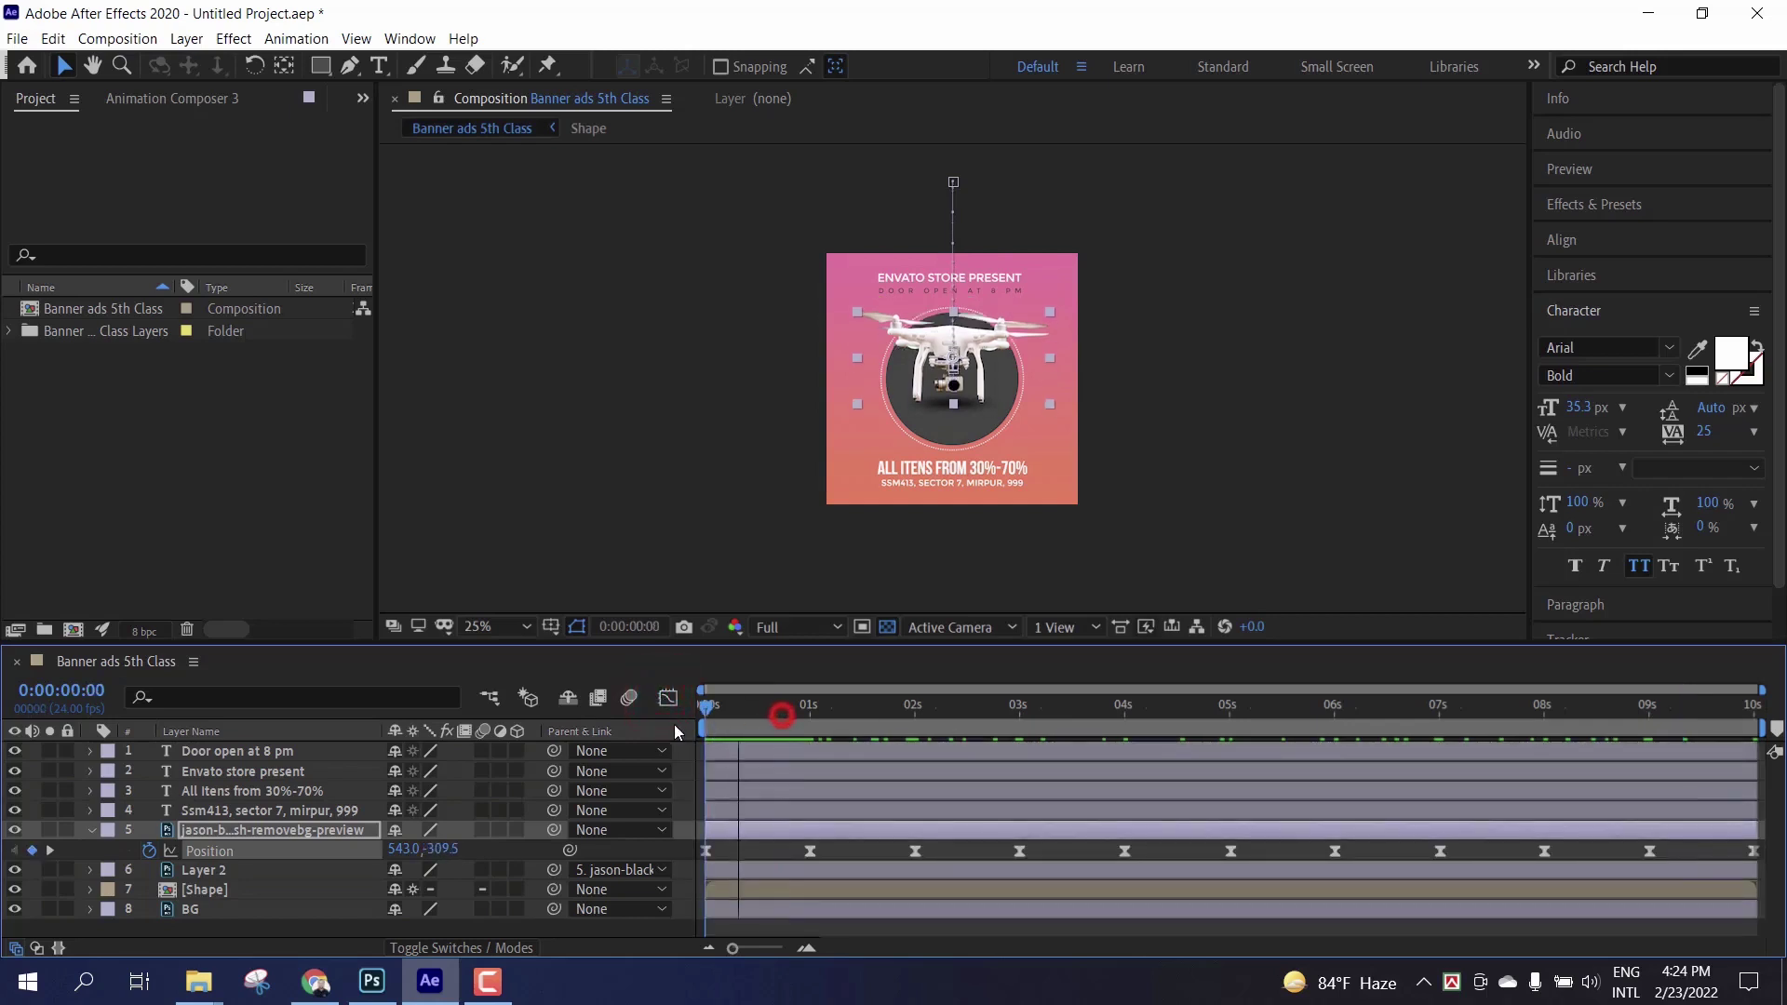
key("Page_Up")
key("Page_Up")
key("Page_Up")
key("Page_Up")
key("Page_Up")
key("Page_Up")
key("Page_Up")
key("Page_Up")
key("Page_Up")
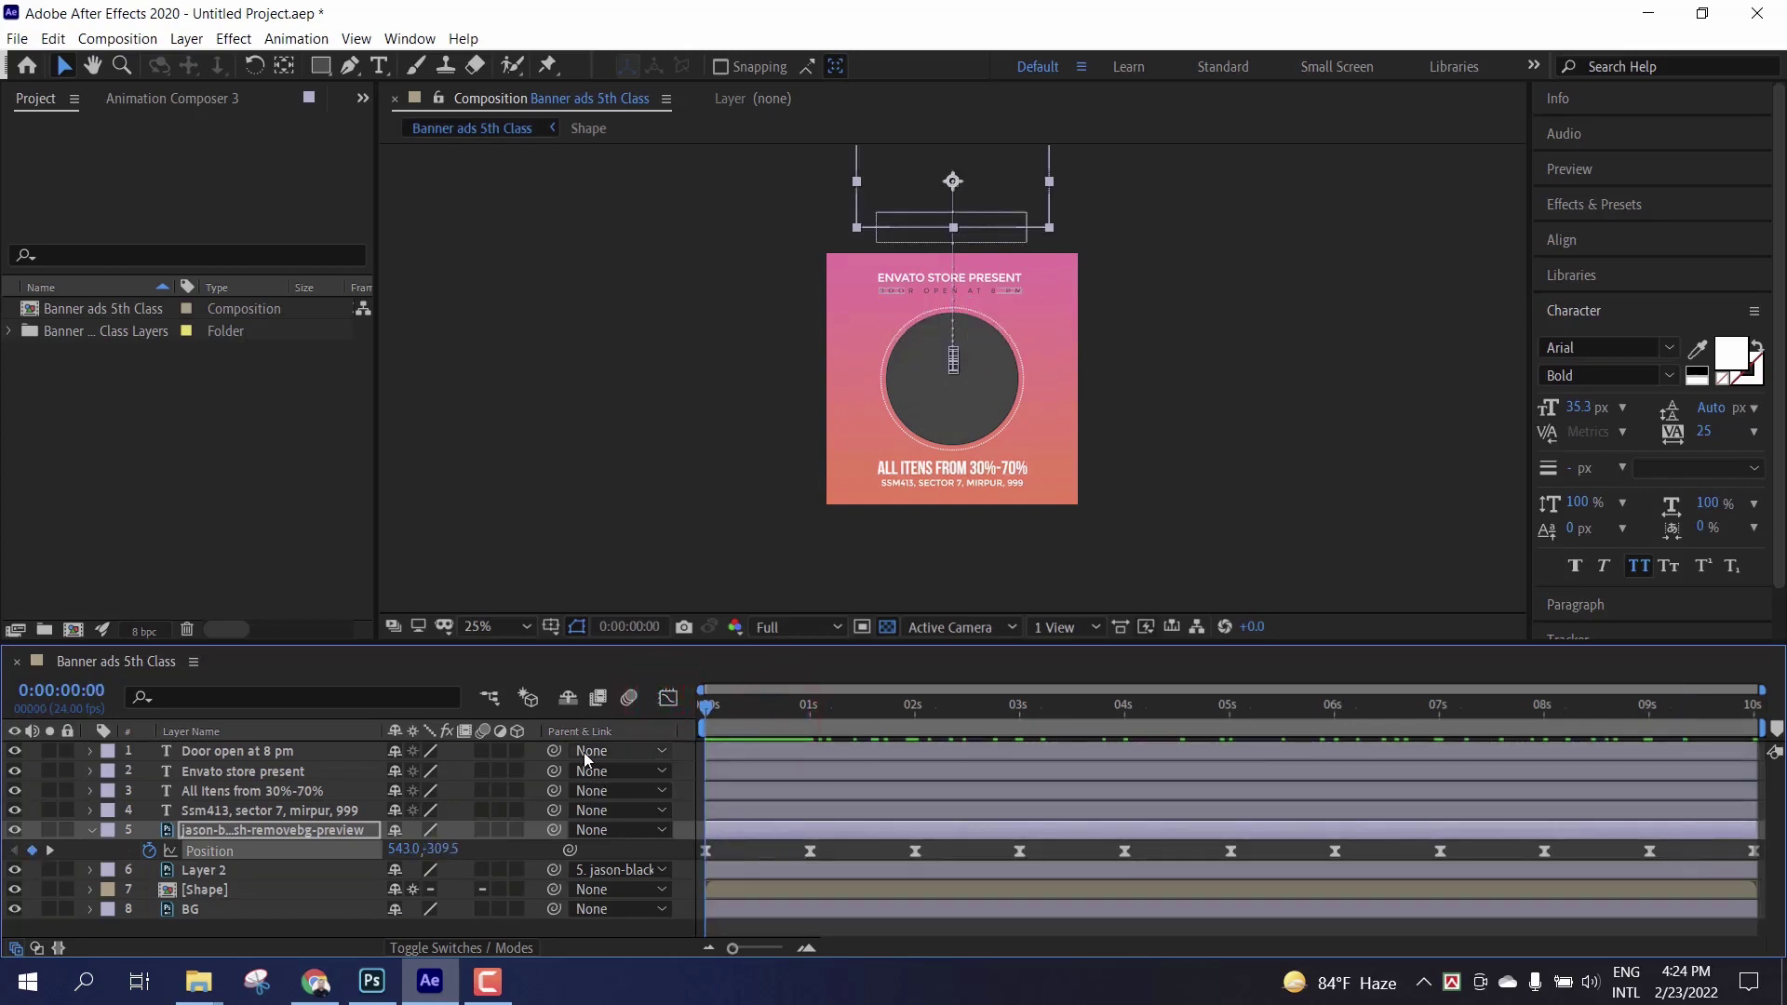
key("space")
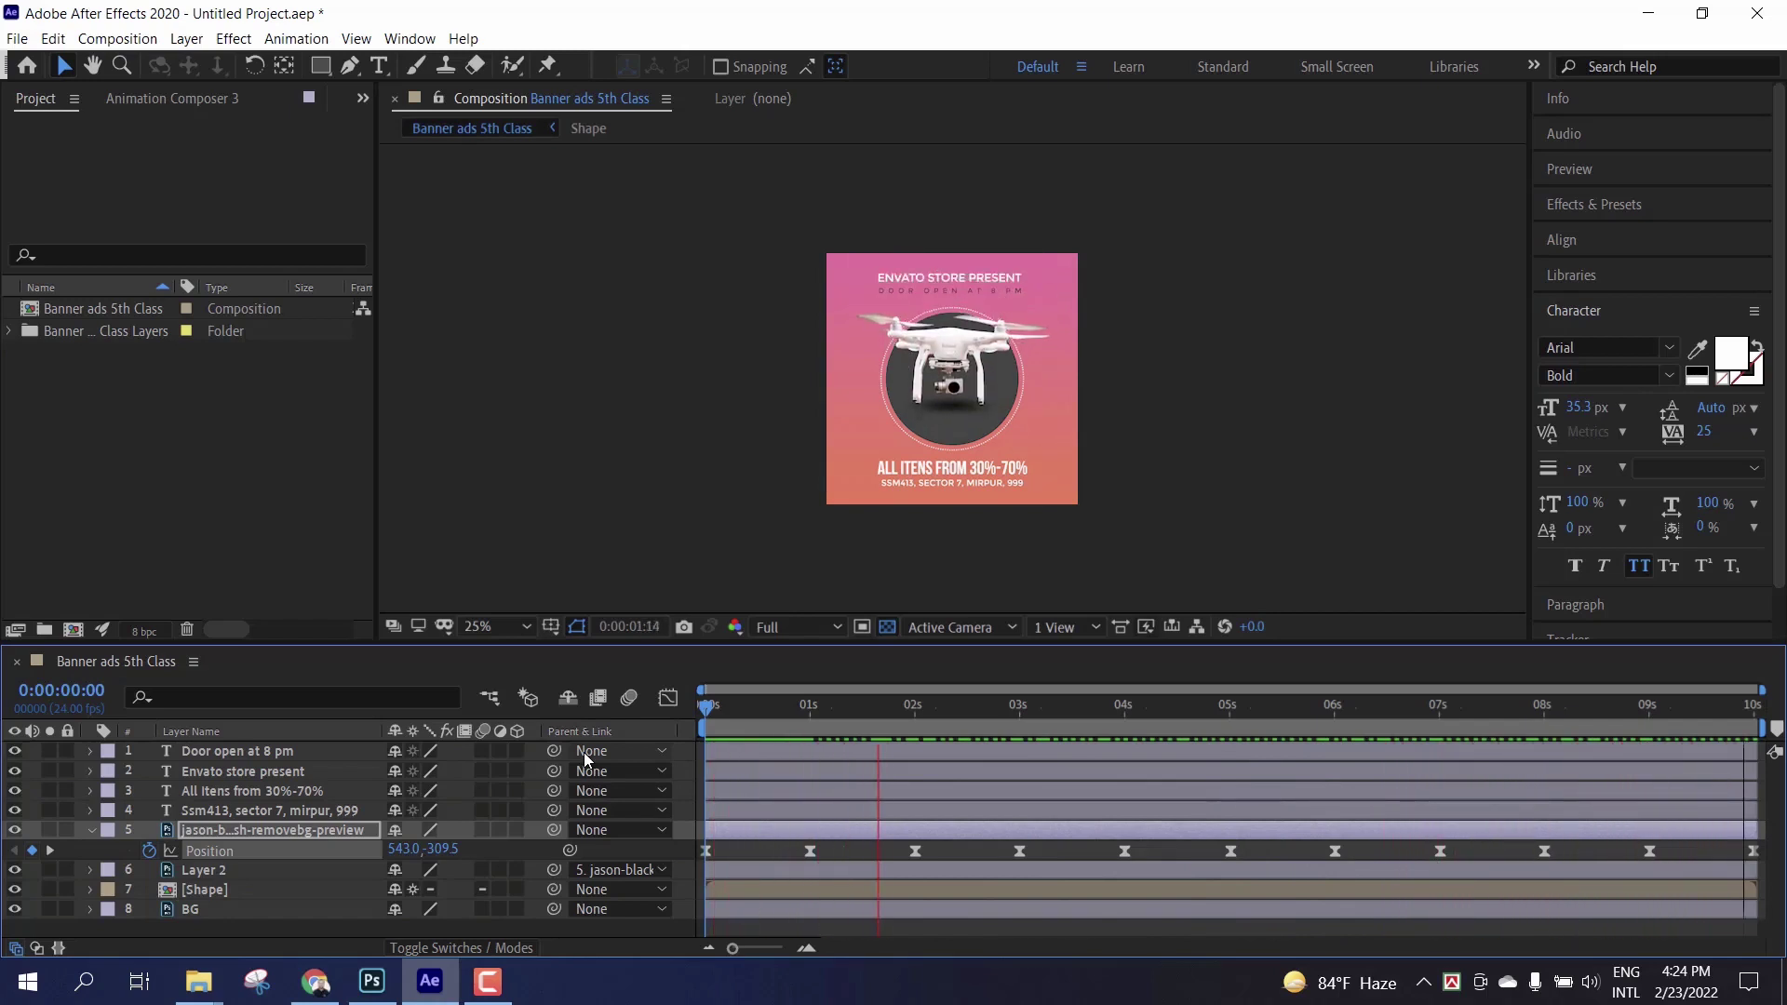
key("space")
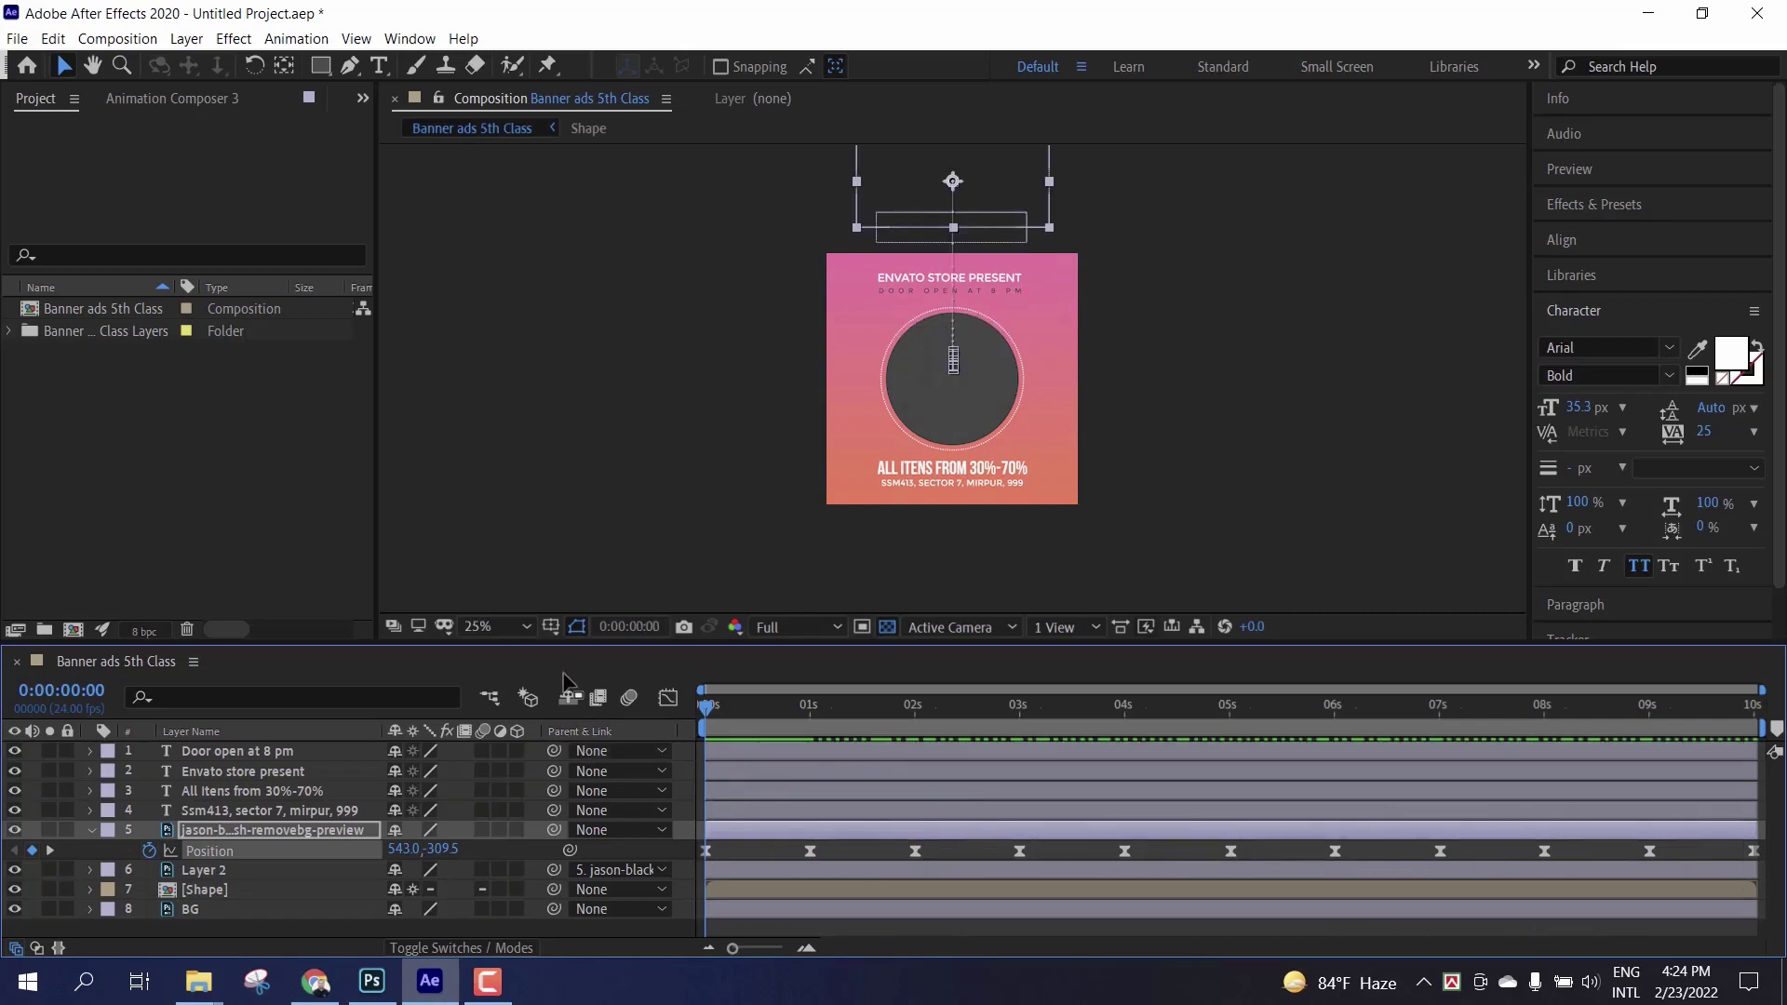
left_click_drag(706, 711, 745, 735)
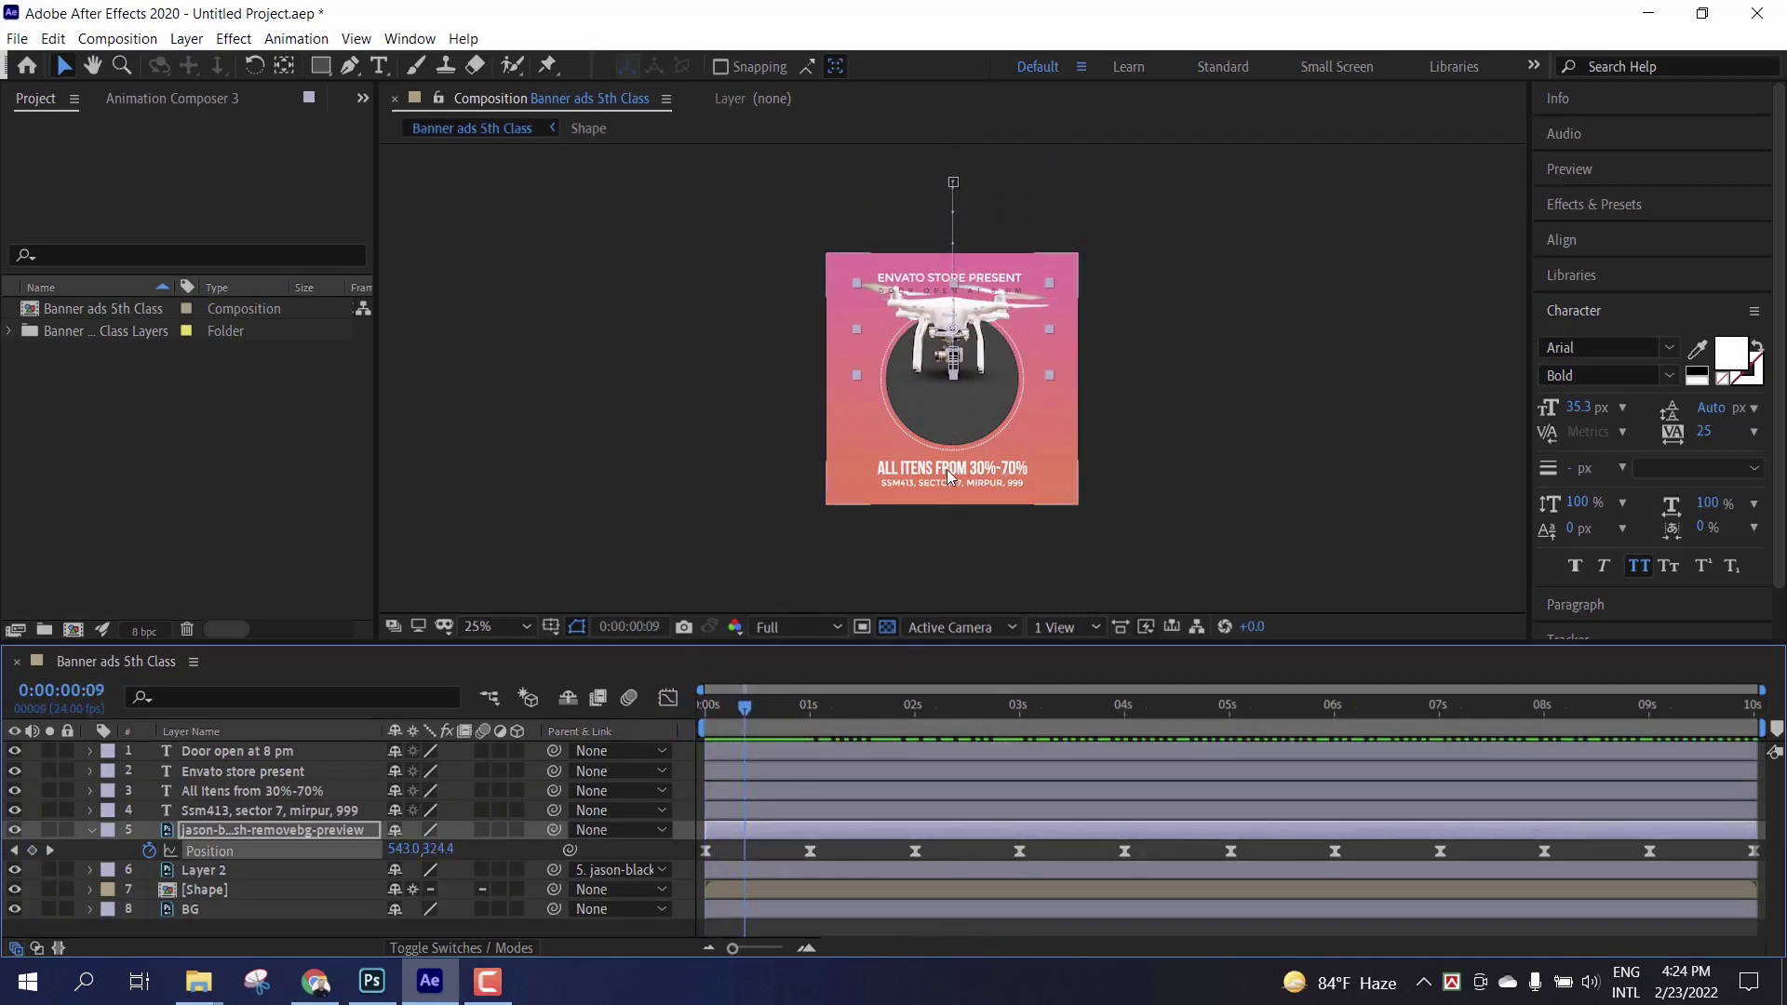
left_click_drag(754, 710, 709, 715)
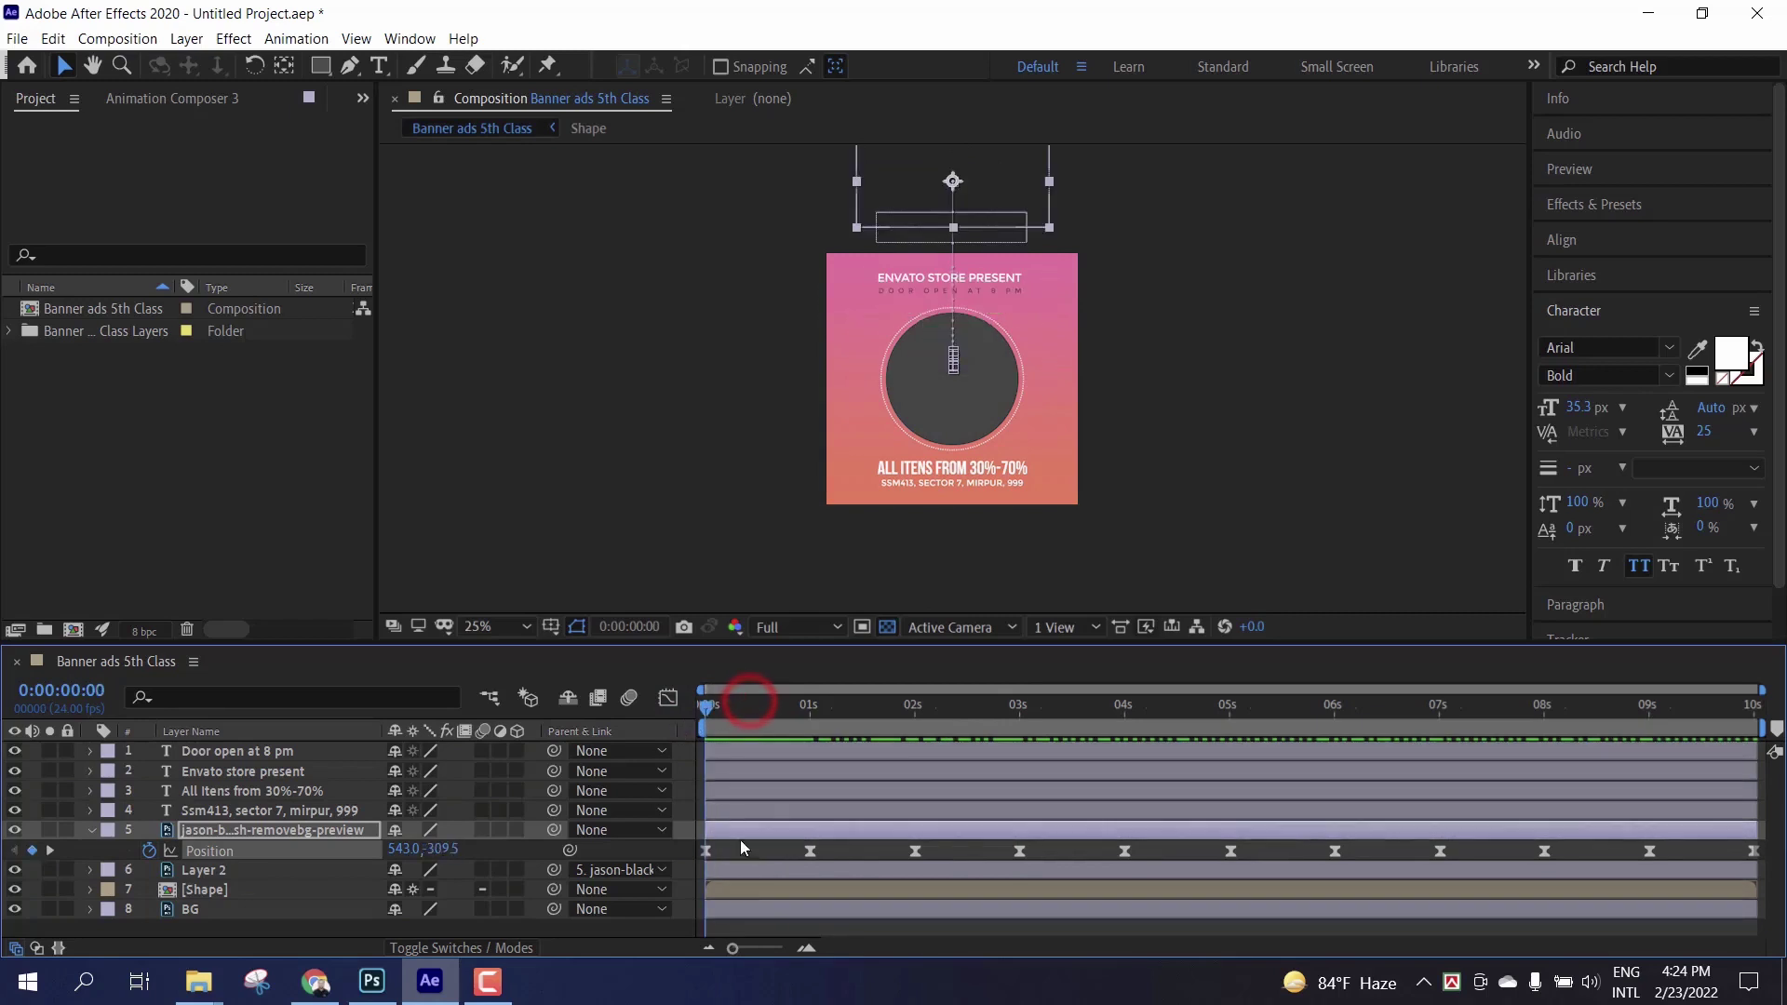
left_click(762, 868)
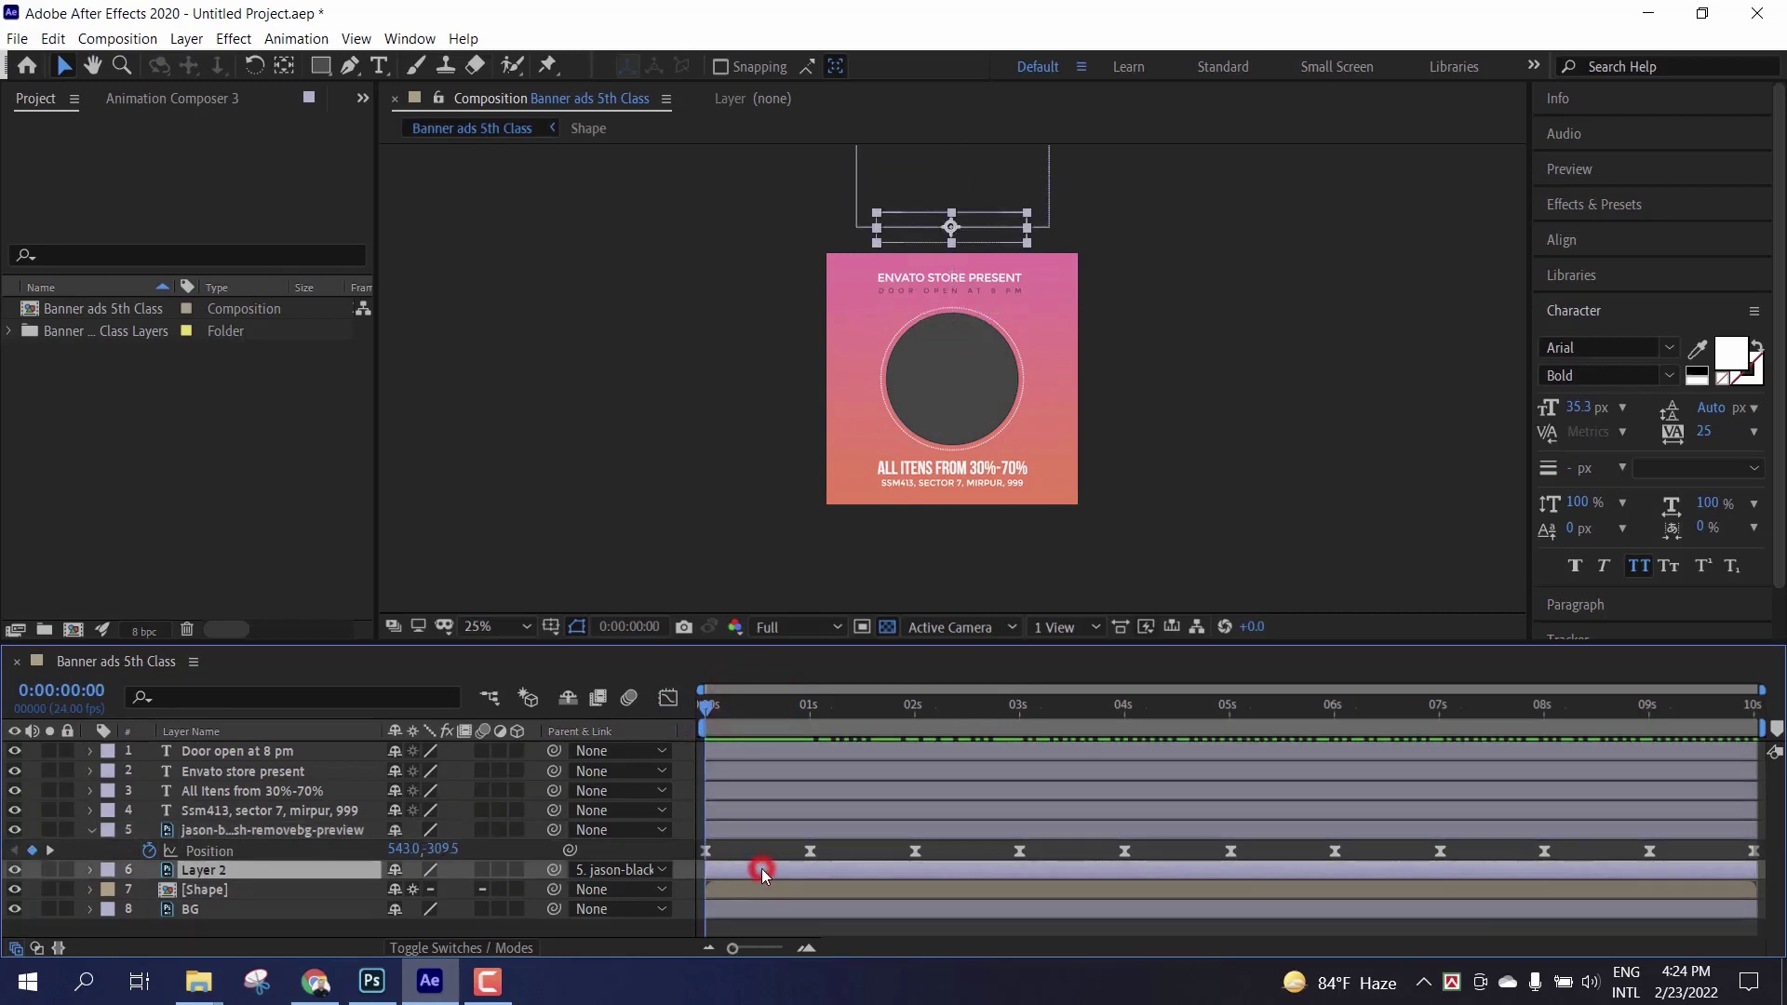
Step: Keyframe the circle's Scale at 0% at 0:00, 109.3% at frame 20 and 100% at 1:00
left_click(209, 890)
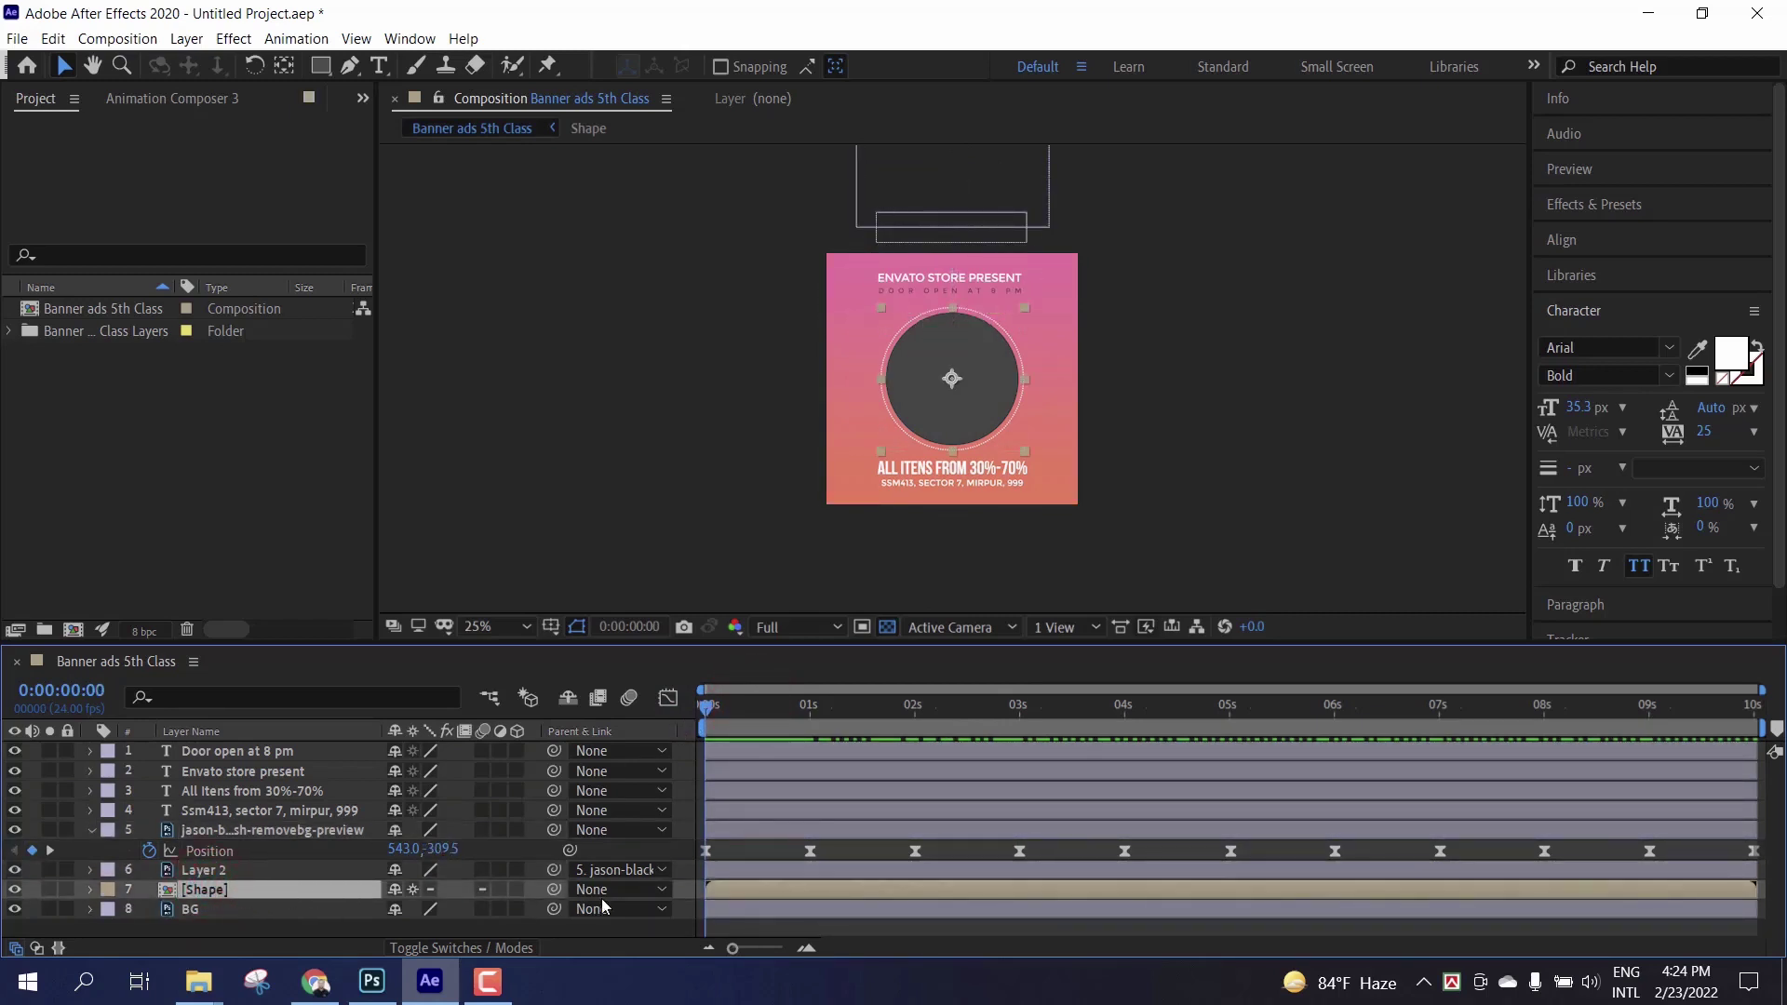
key("s")
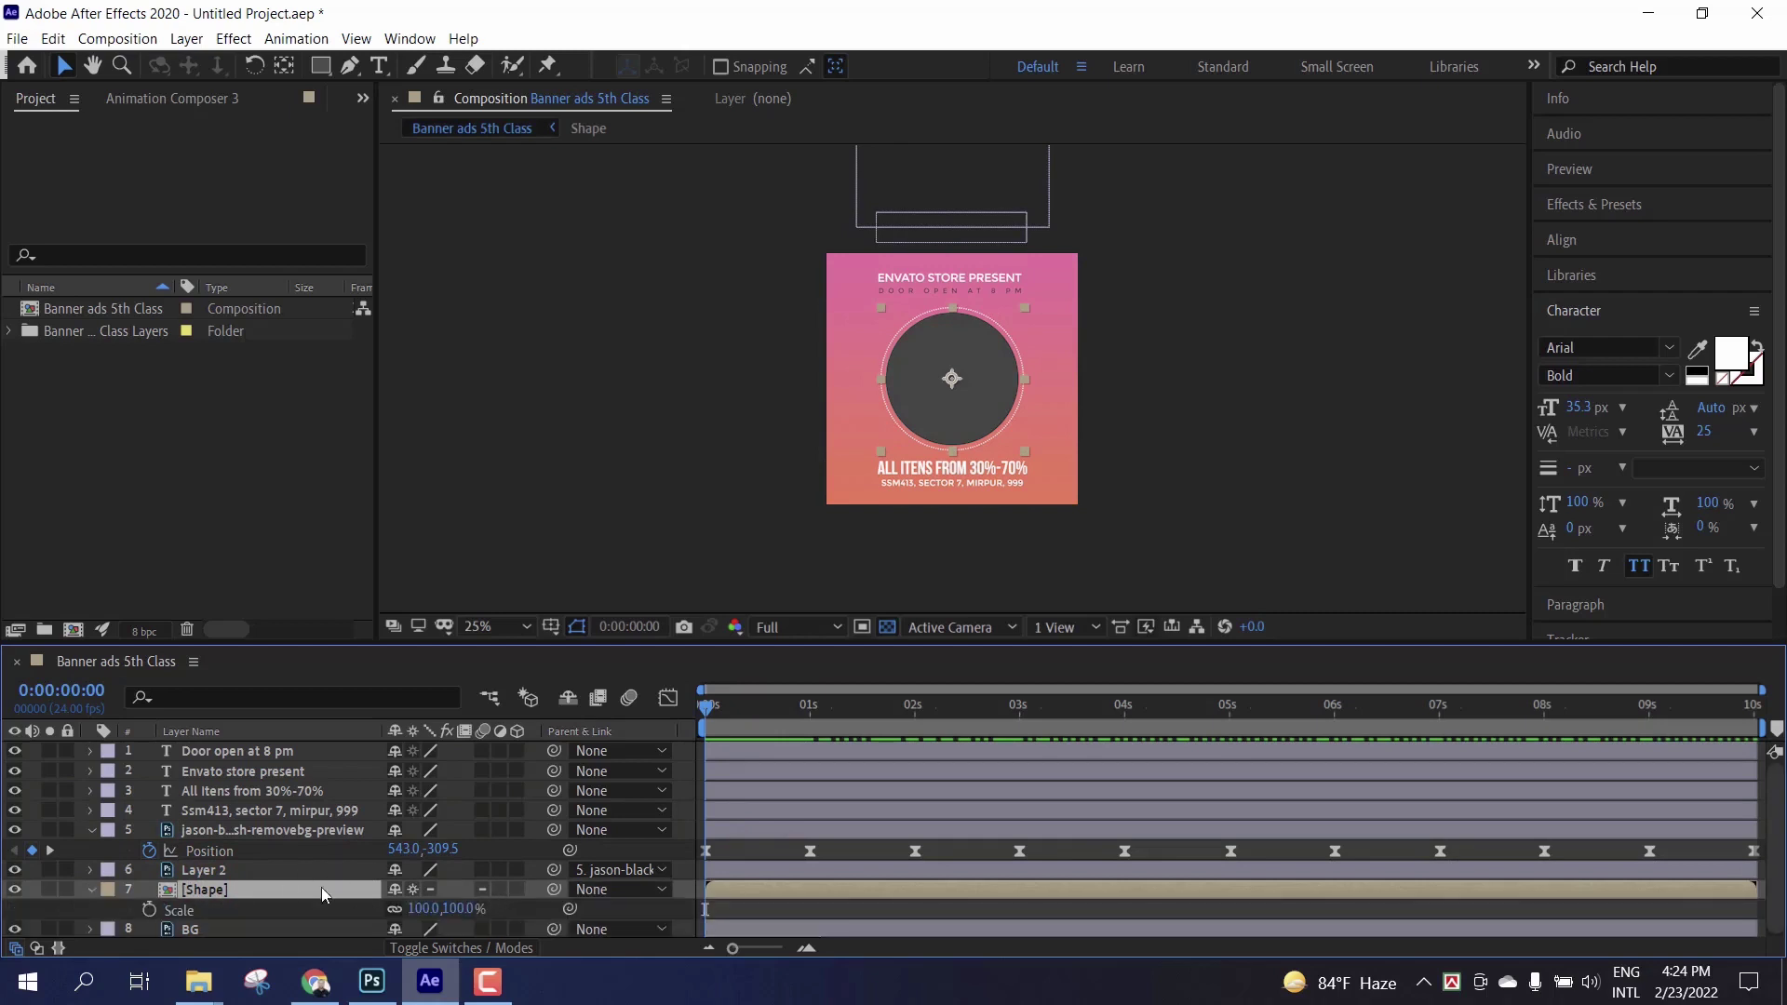
left_click_drag(710, 723, 810, 722)
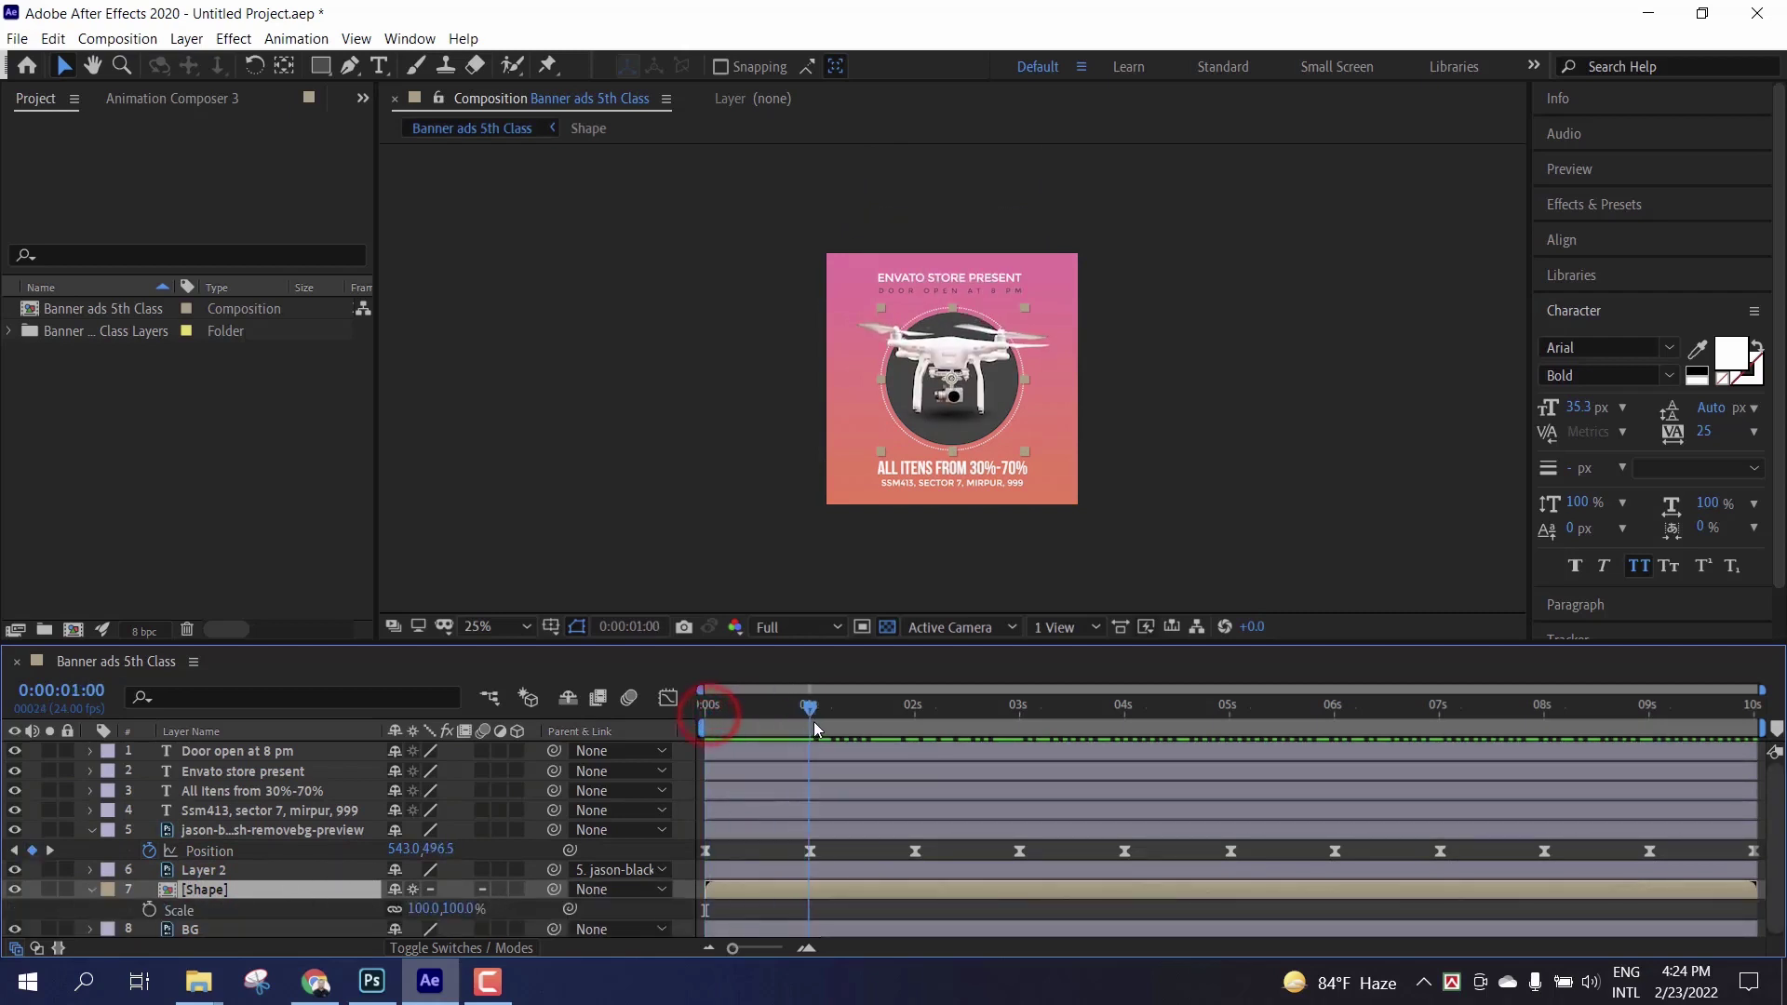
left_click(150, 912)
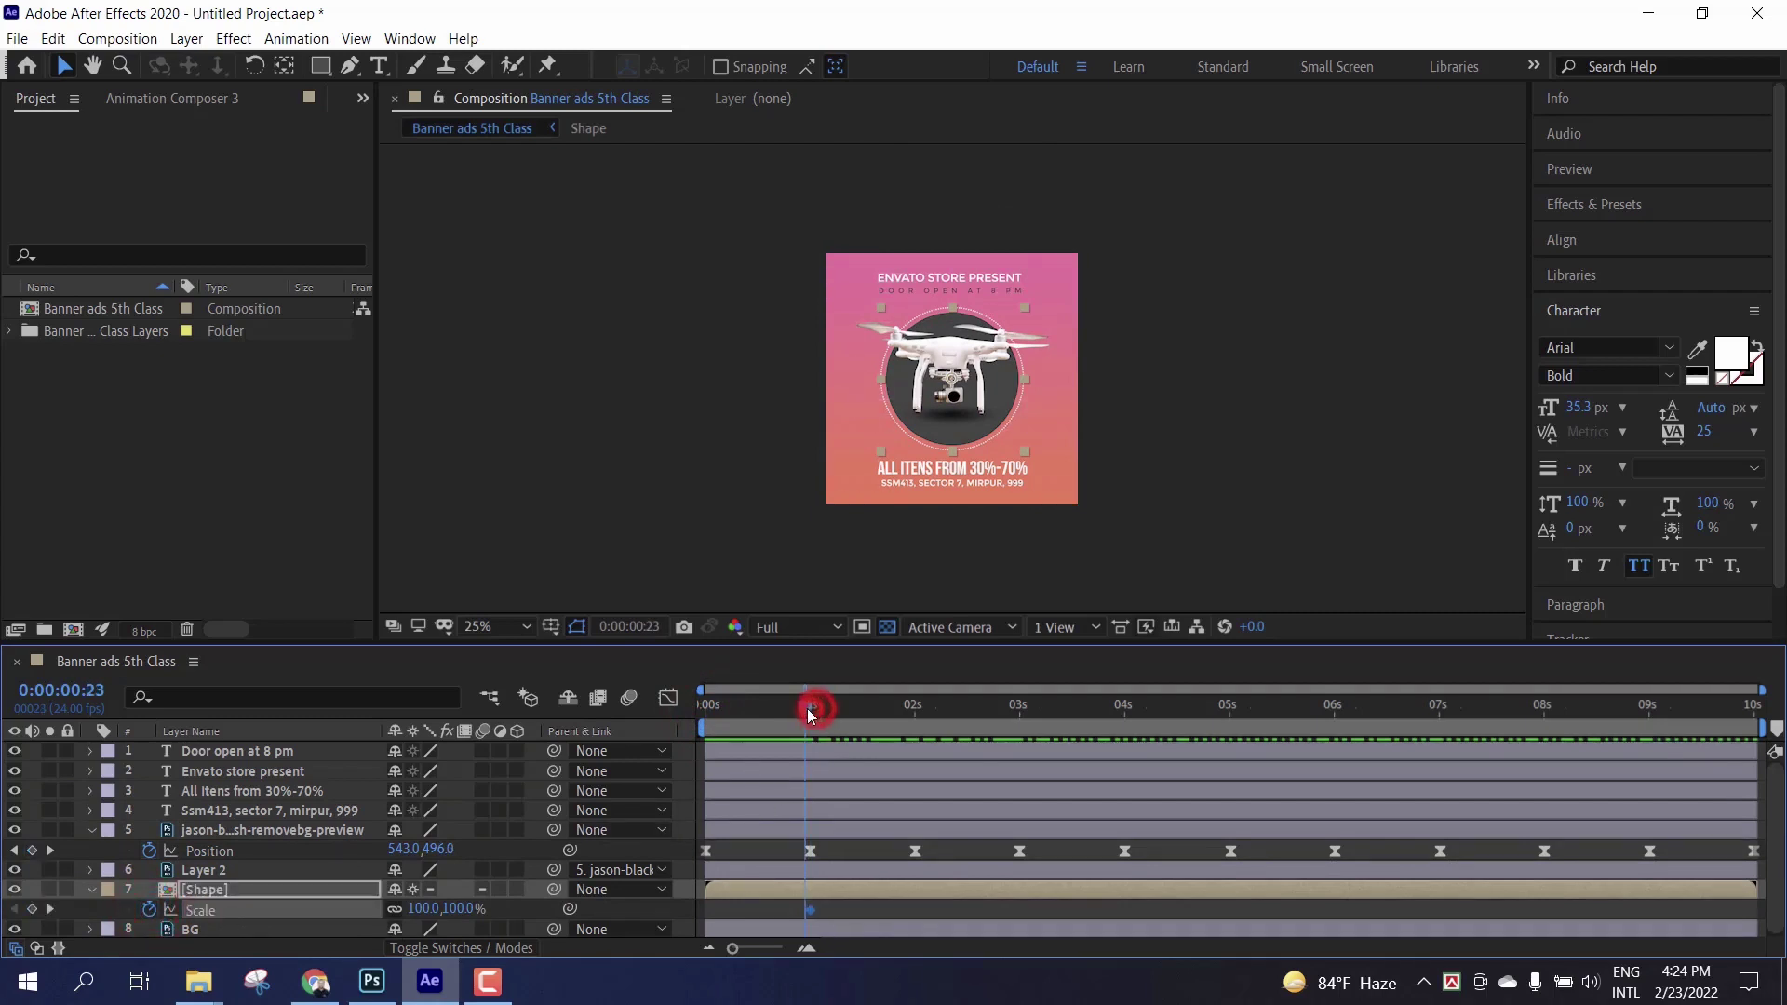
key("Home")
left_click(452, 909)
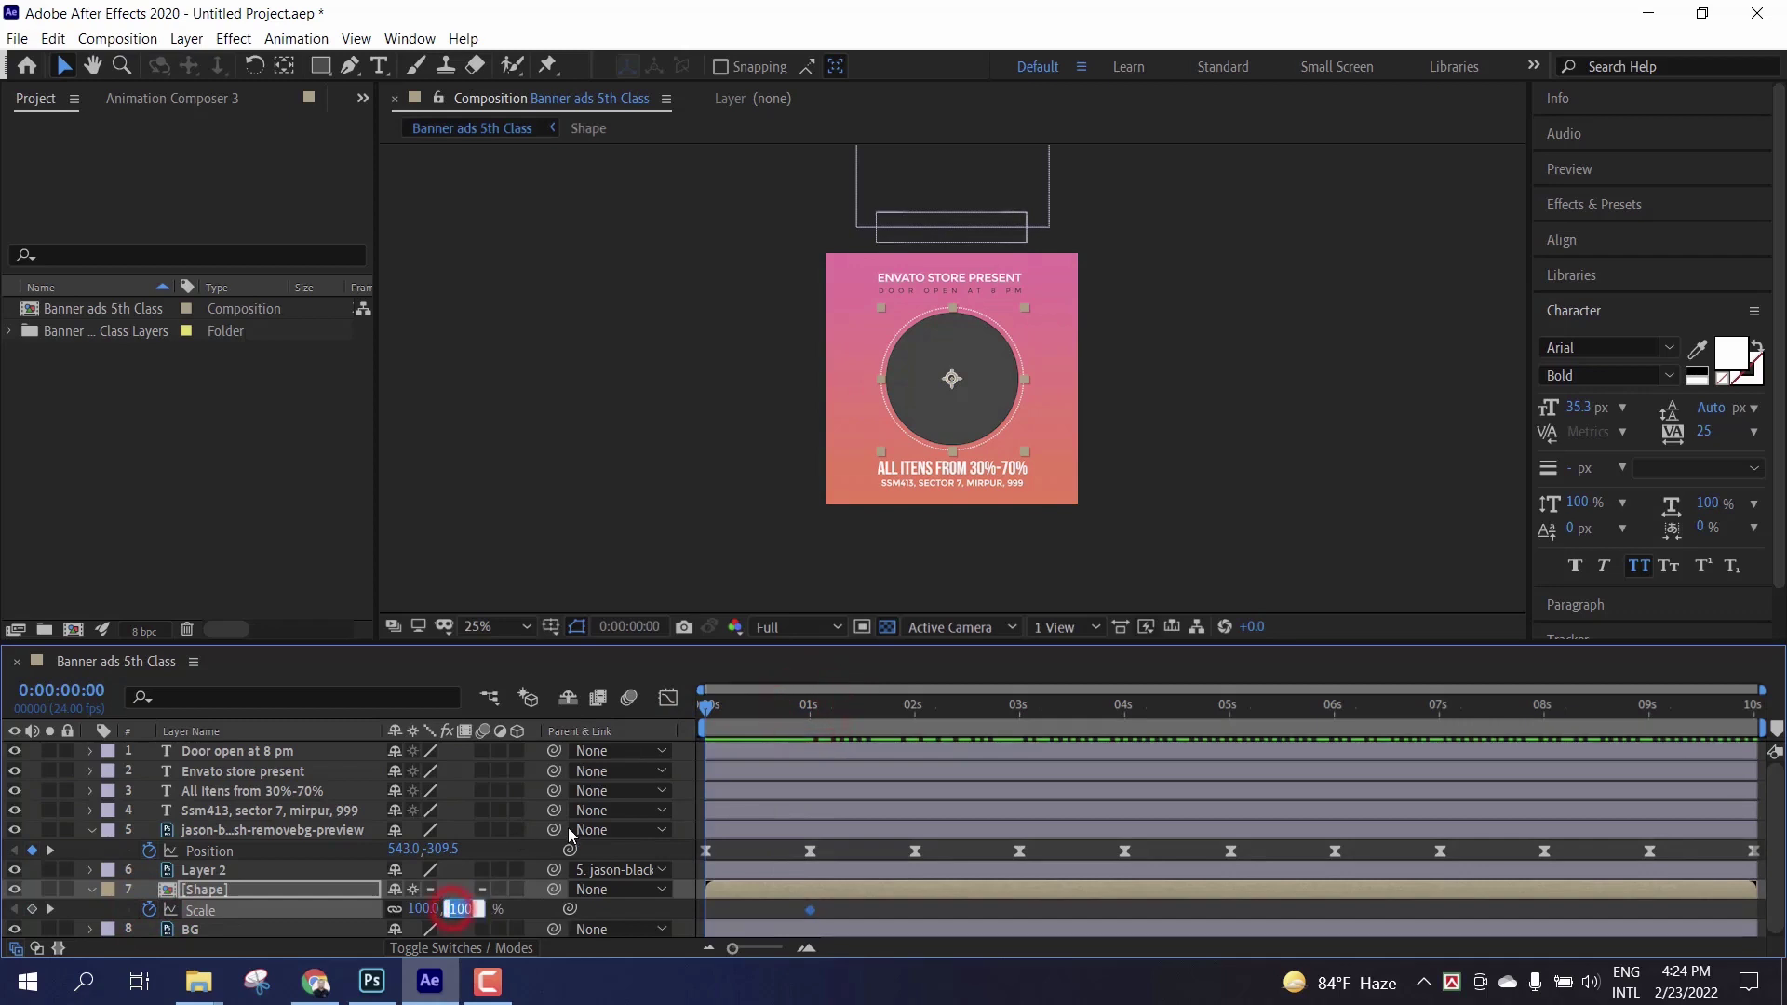
type("0,0.0")
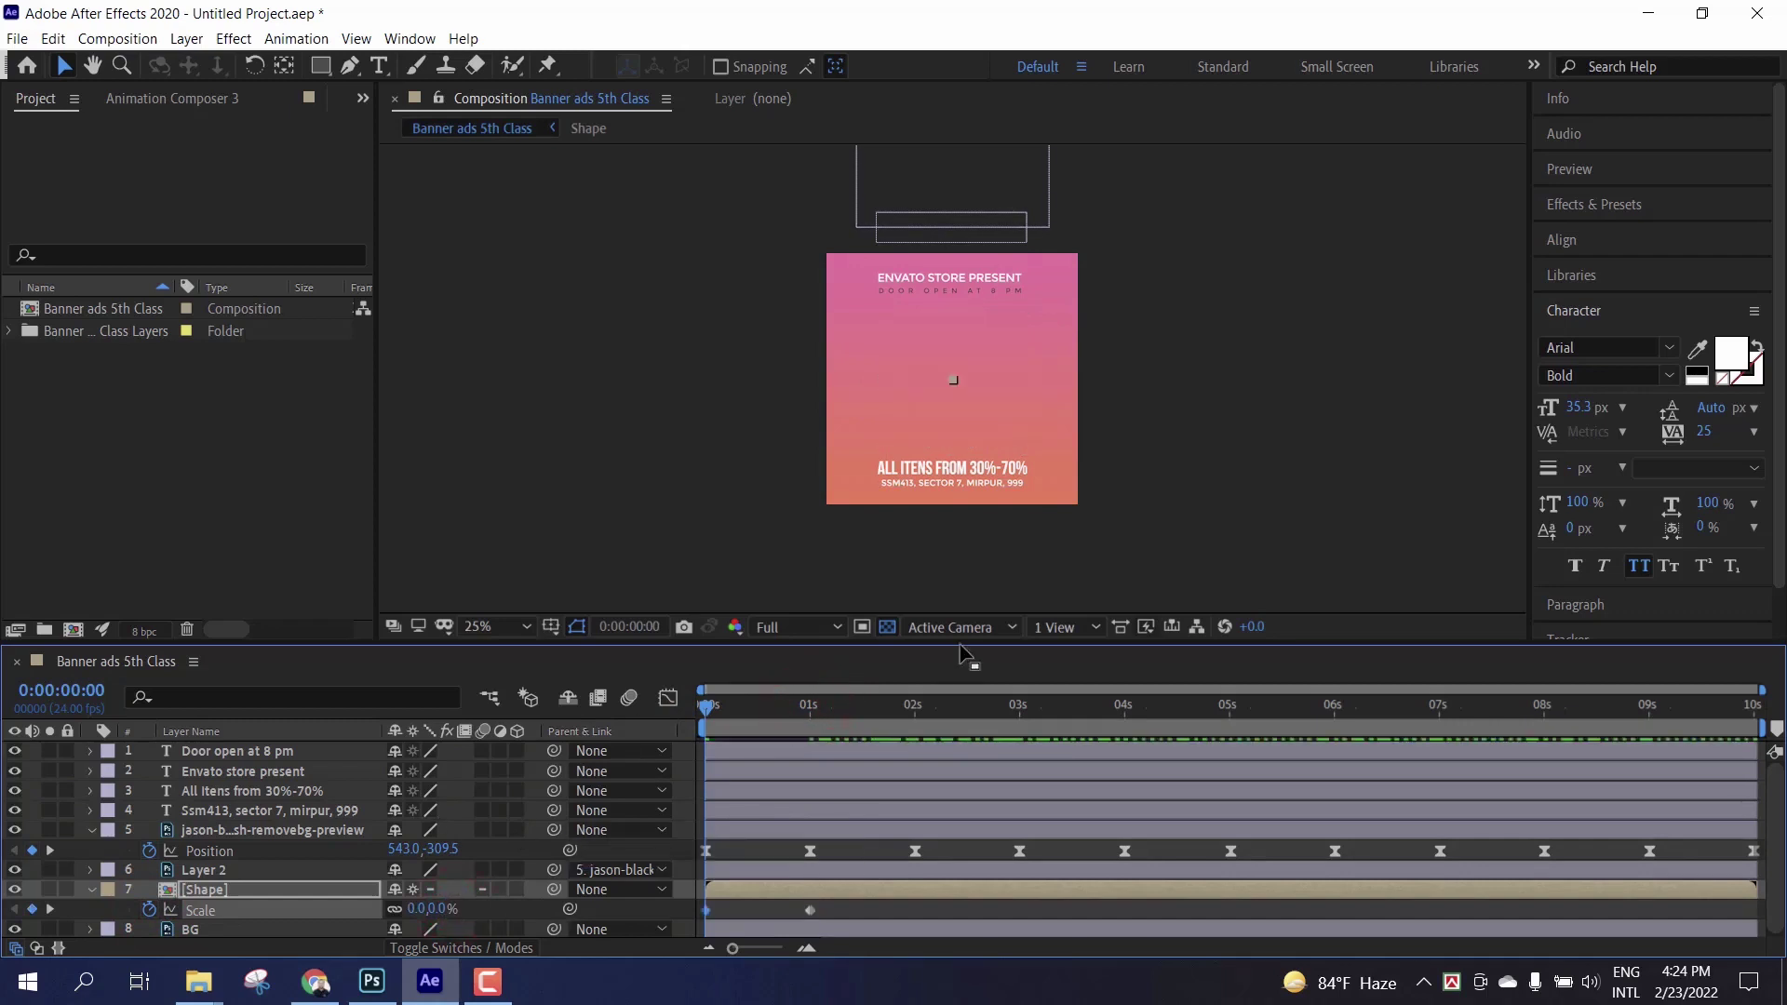
left_click_drag(812, 719, 795, 717)
key("alt+shift+s")
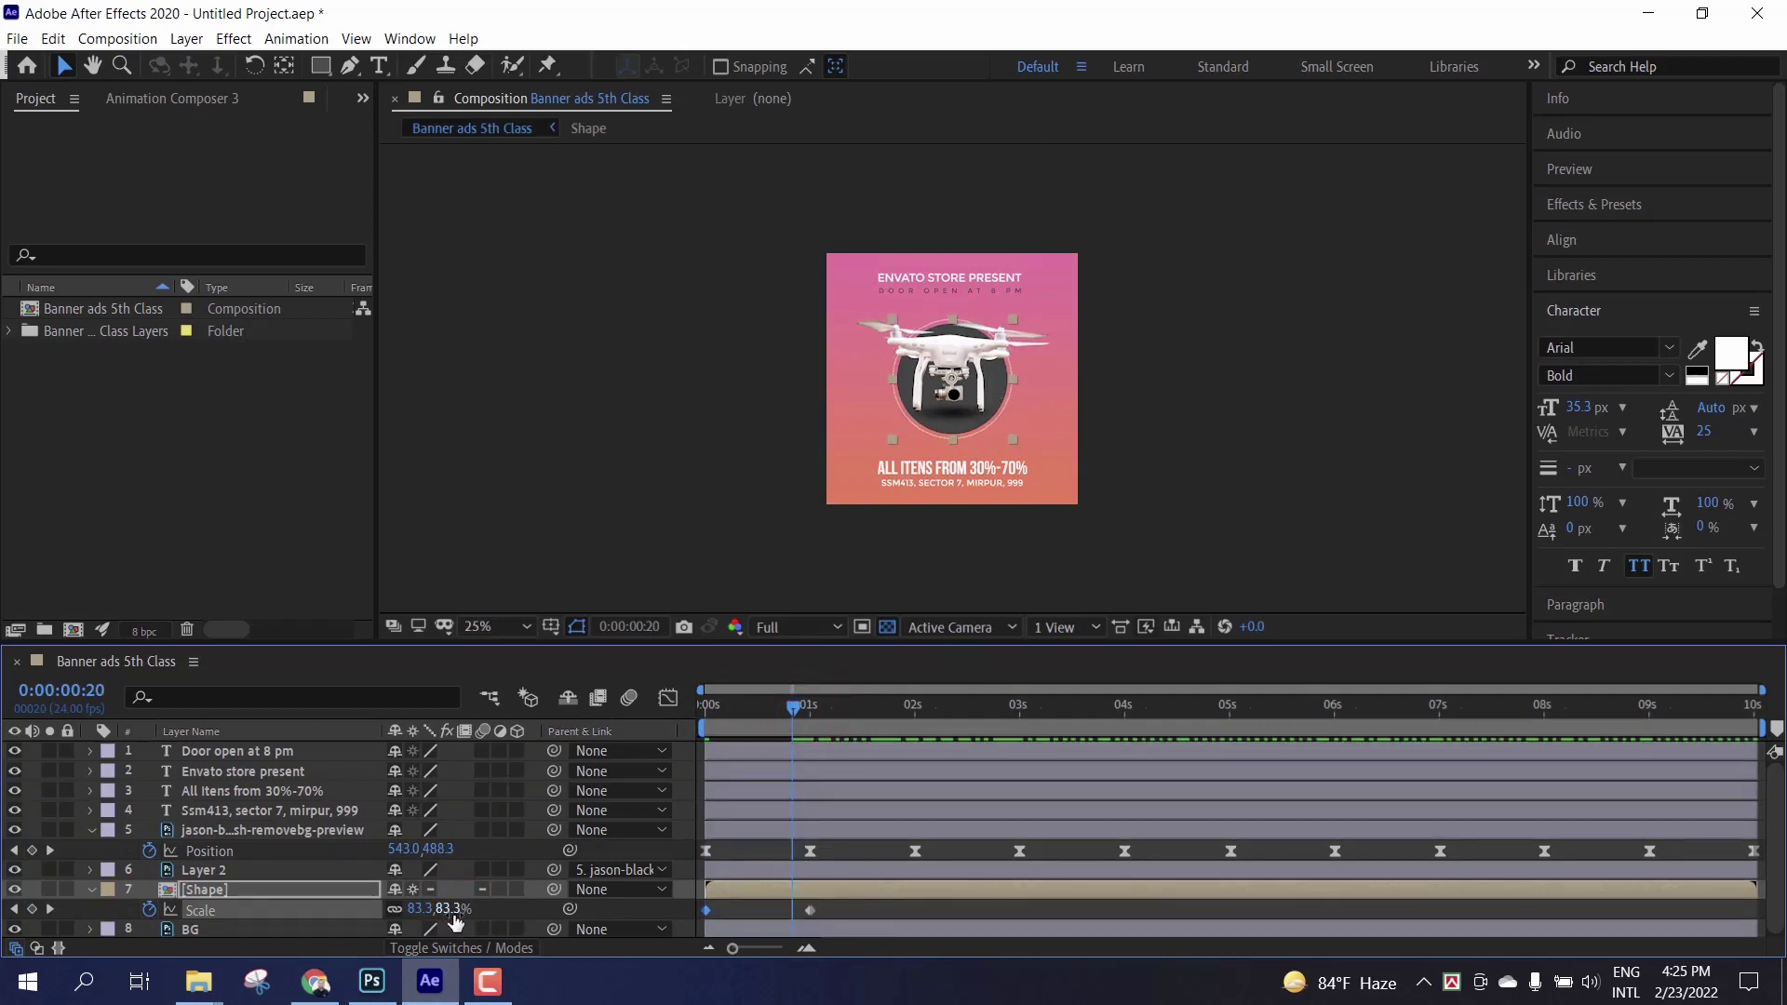
left_click_drag(457, 917, 480, 909)
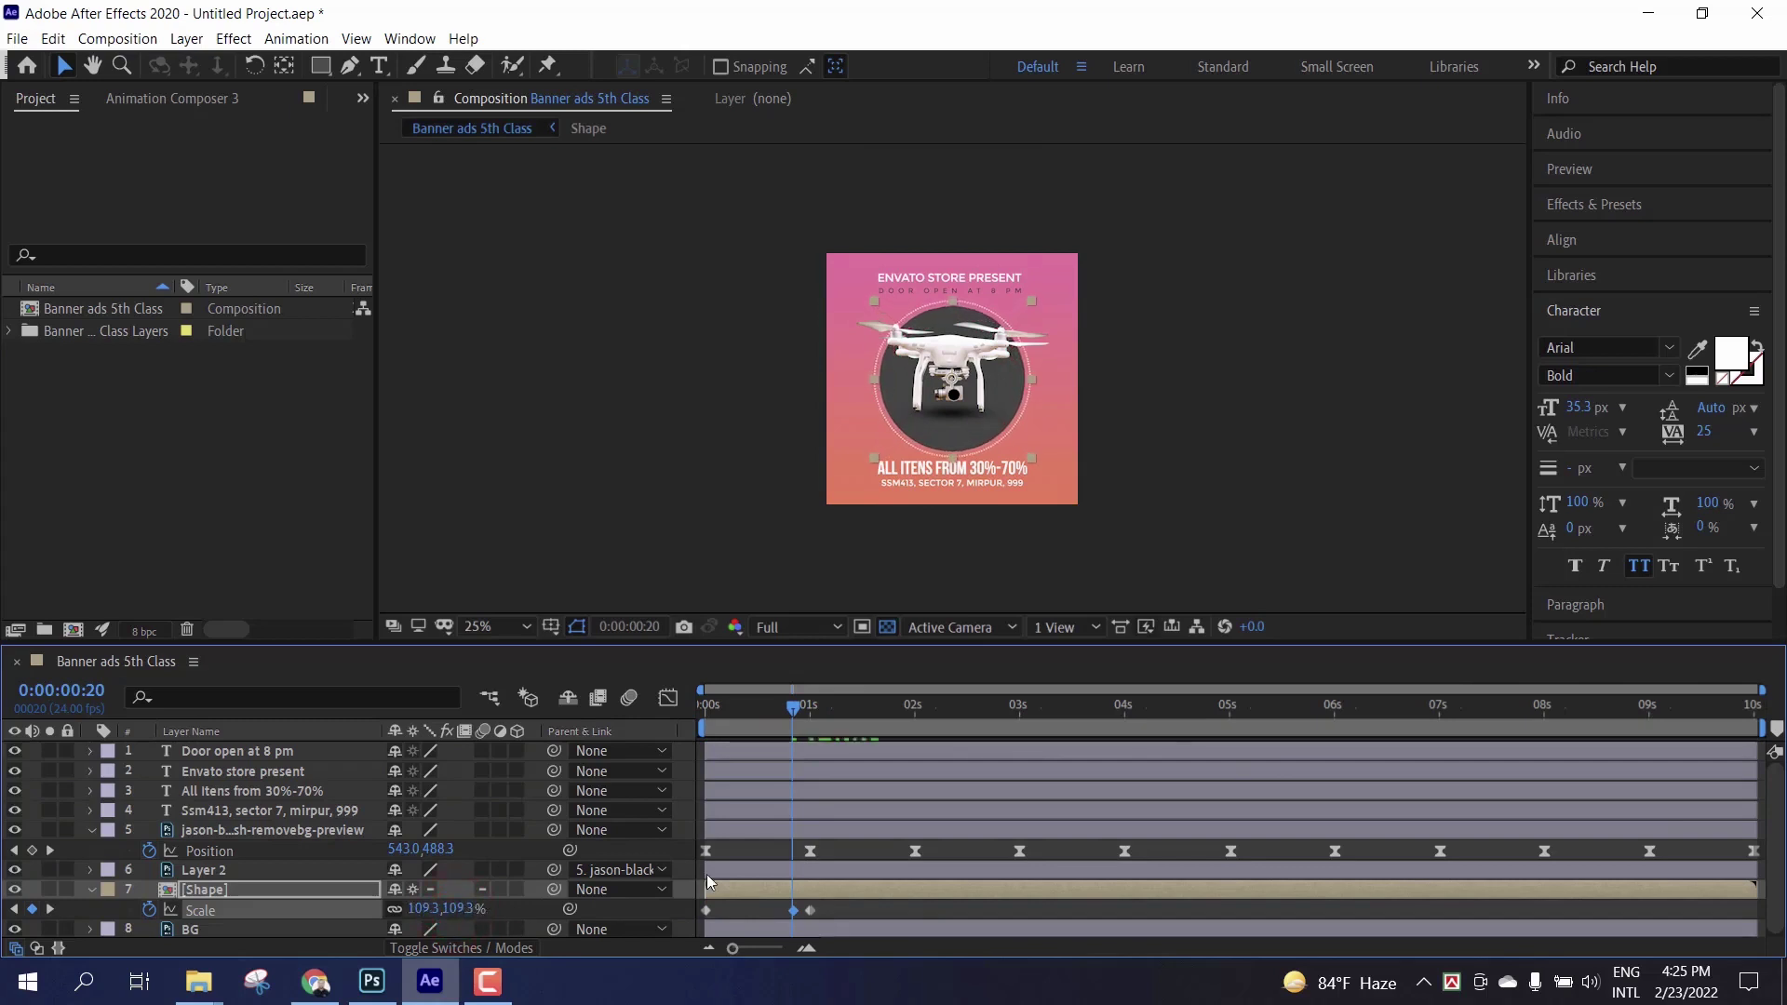
Step: Apply Easy Ease to all three Scale keyframes
left_click_drag(838, 921, 700, 883)
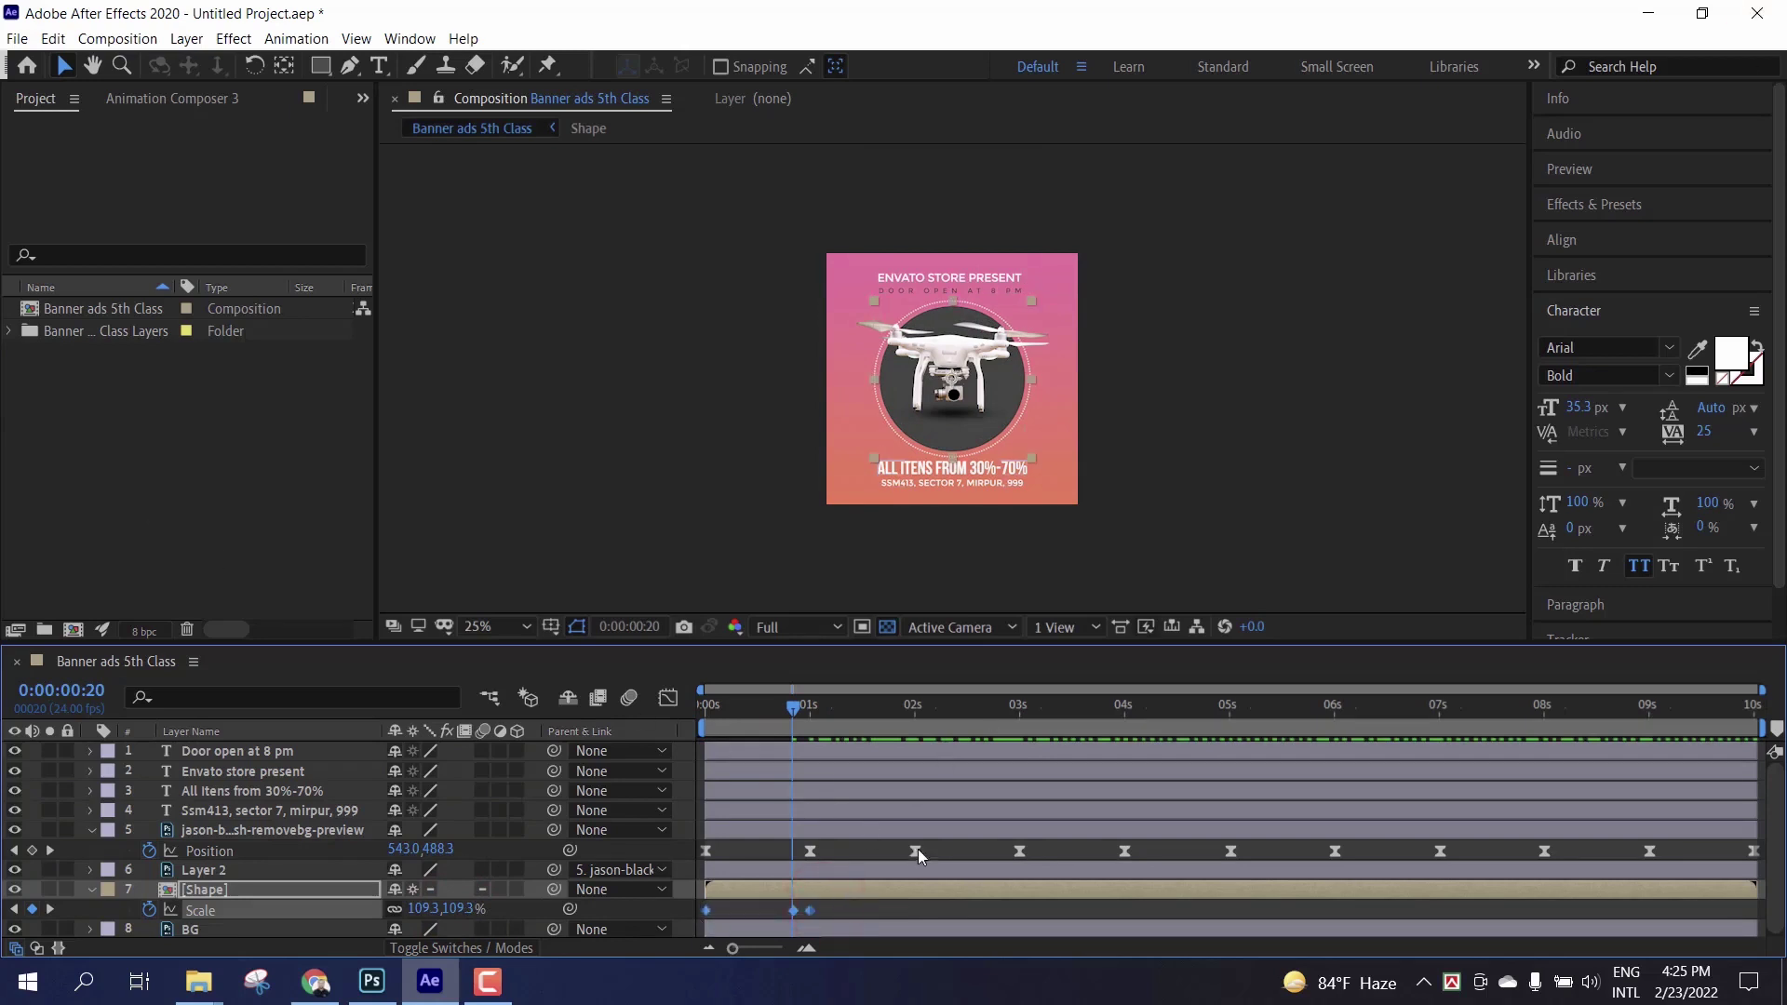
right_click(796, 909)
mouse_move(921, 889)
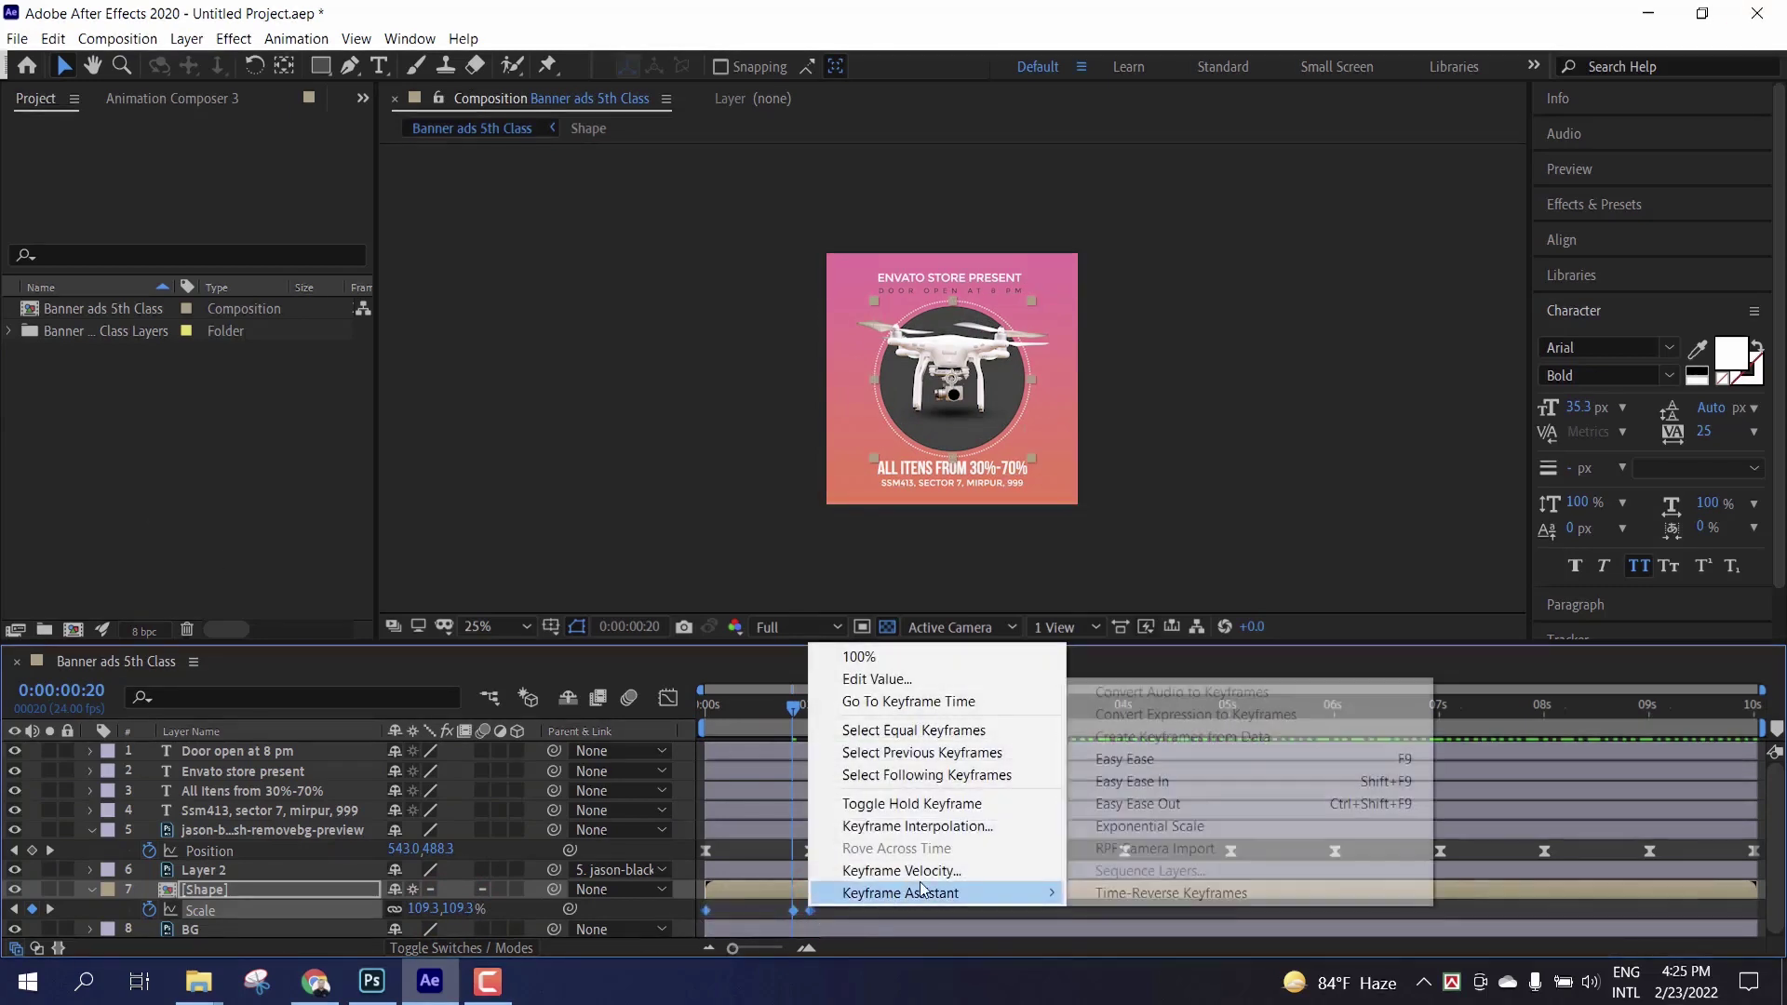
left_click(1128, 760)
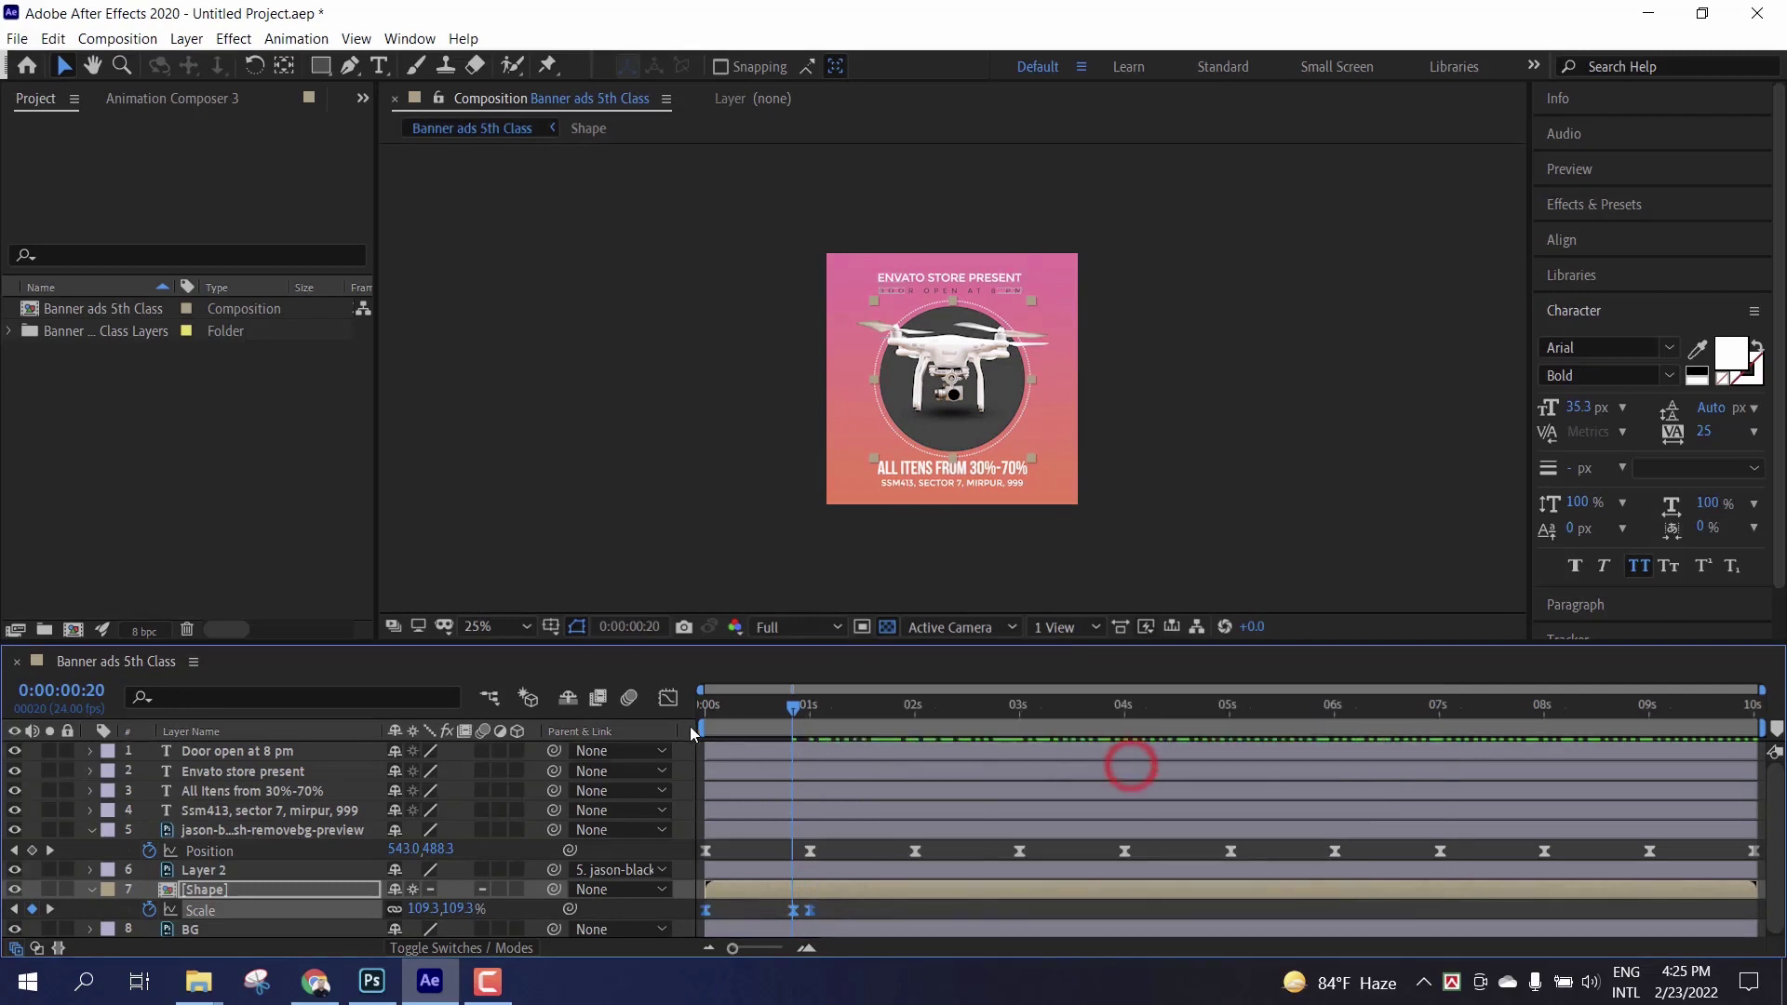
left_click(669, 699)
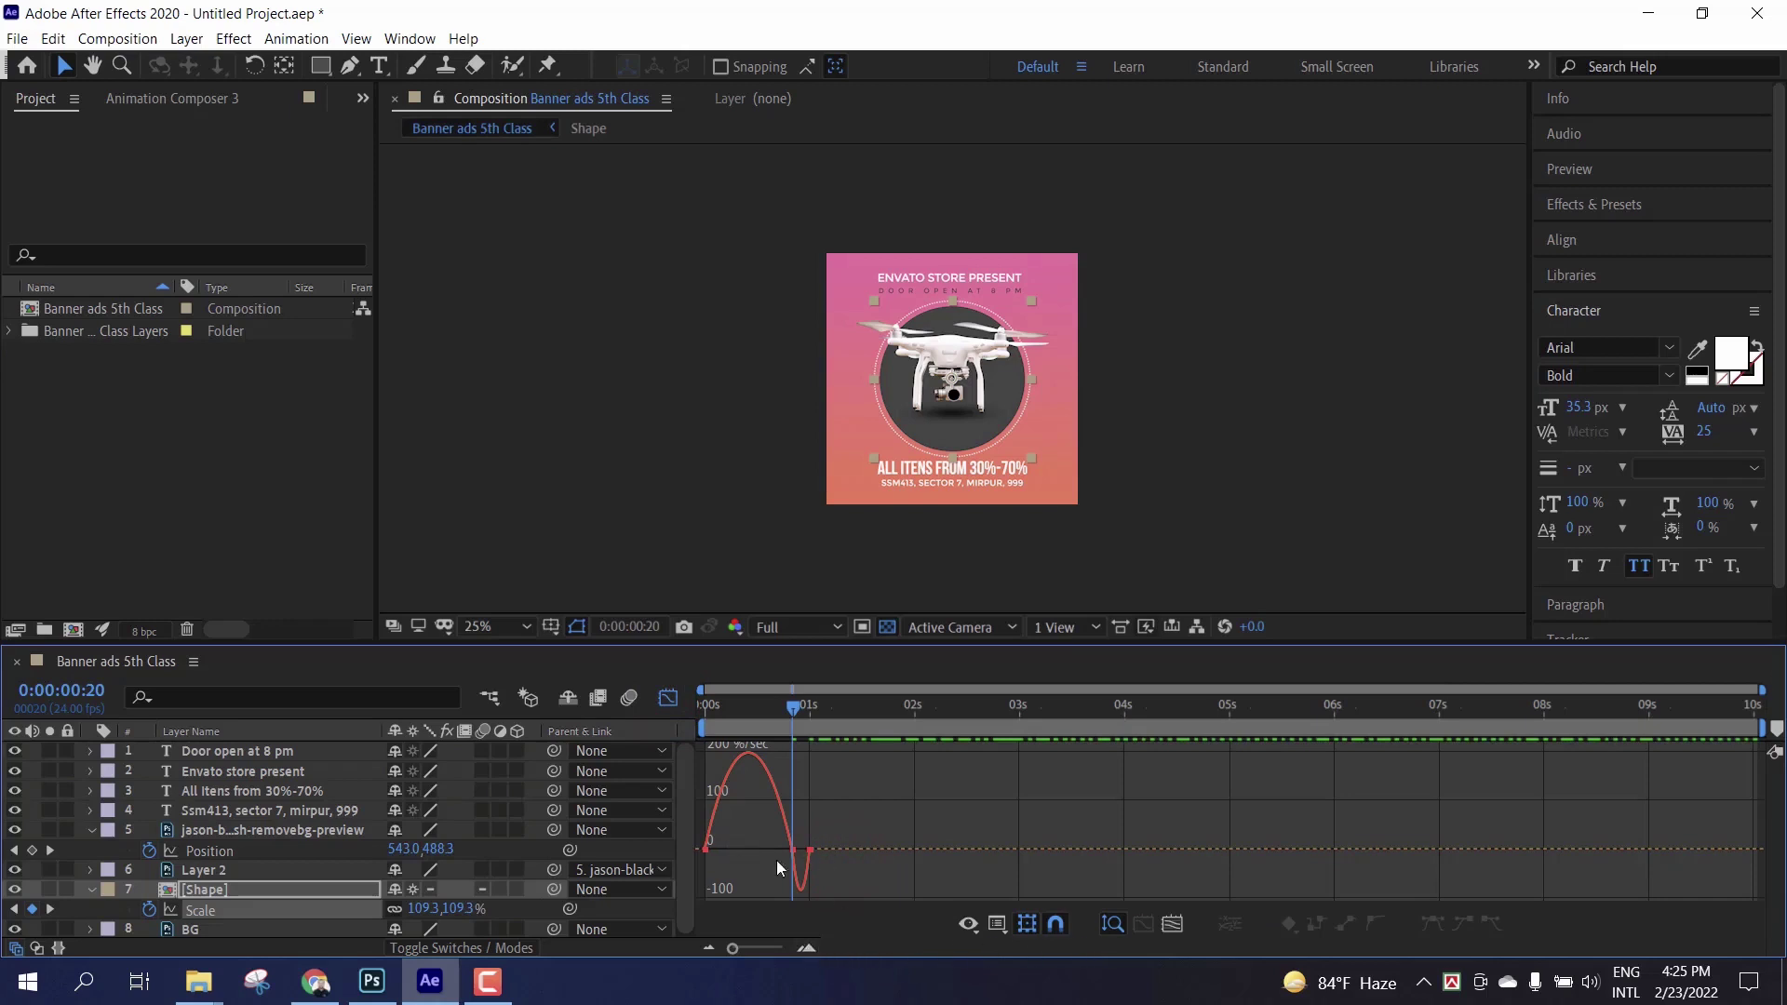
Step: Zoom into the Scale speed graph and drag handles so it peaks before frame 20 and eases to 100%
left_click(808, 947)
left_click_drag(936, 951, 896, 952)
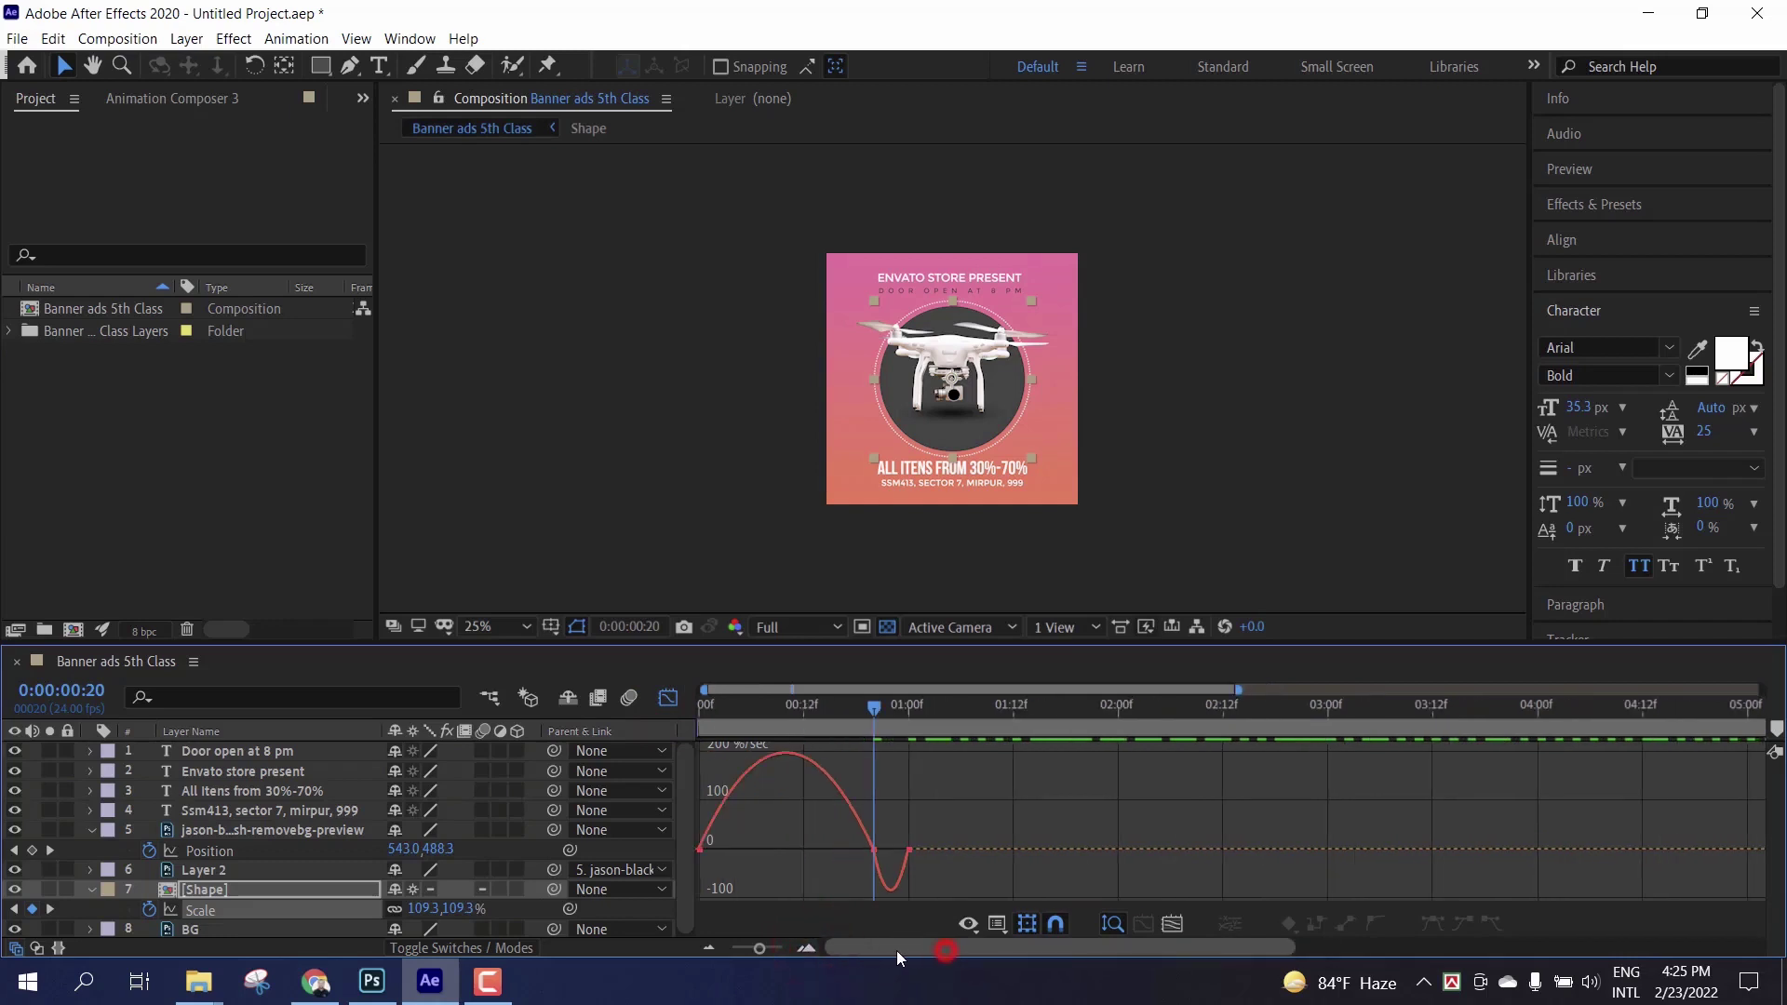
left_click(708, 849)
left_click_drag(736, 849, 875, 864)
left_click(918, 861)
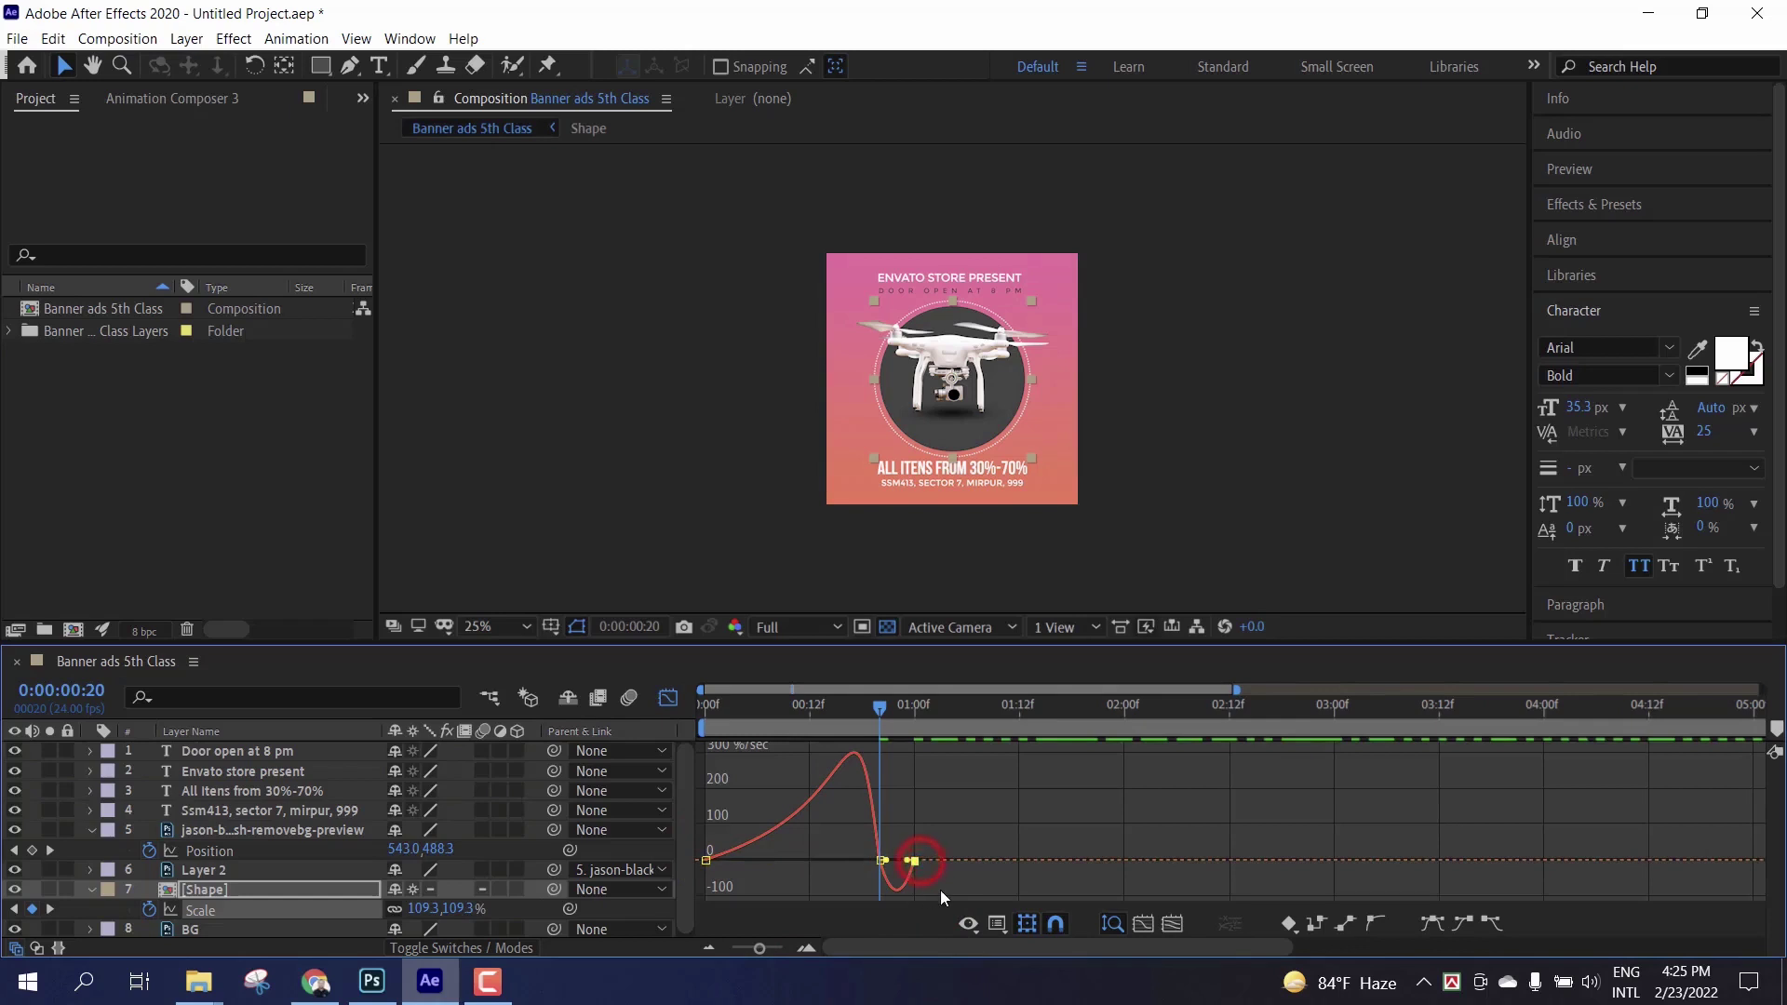
left_click(810, 948)
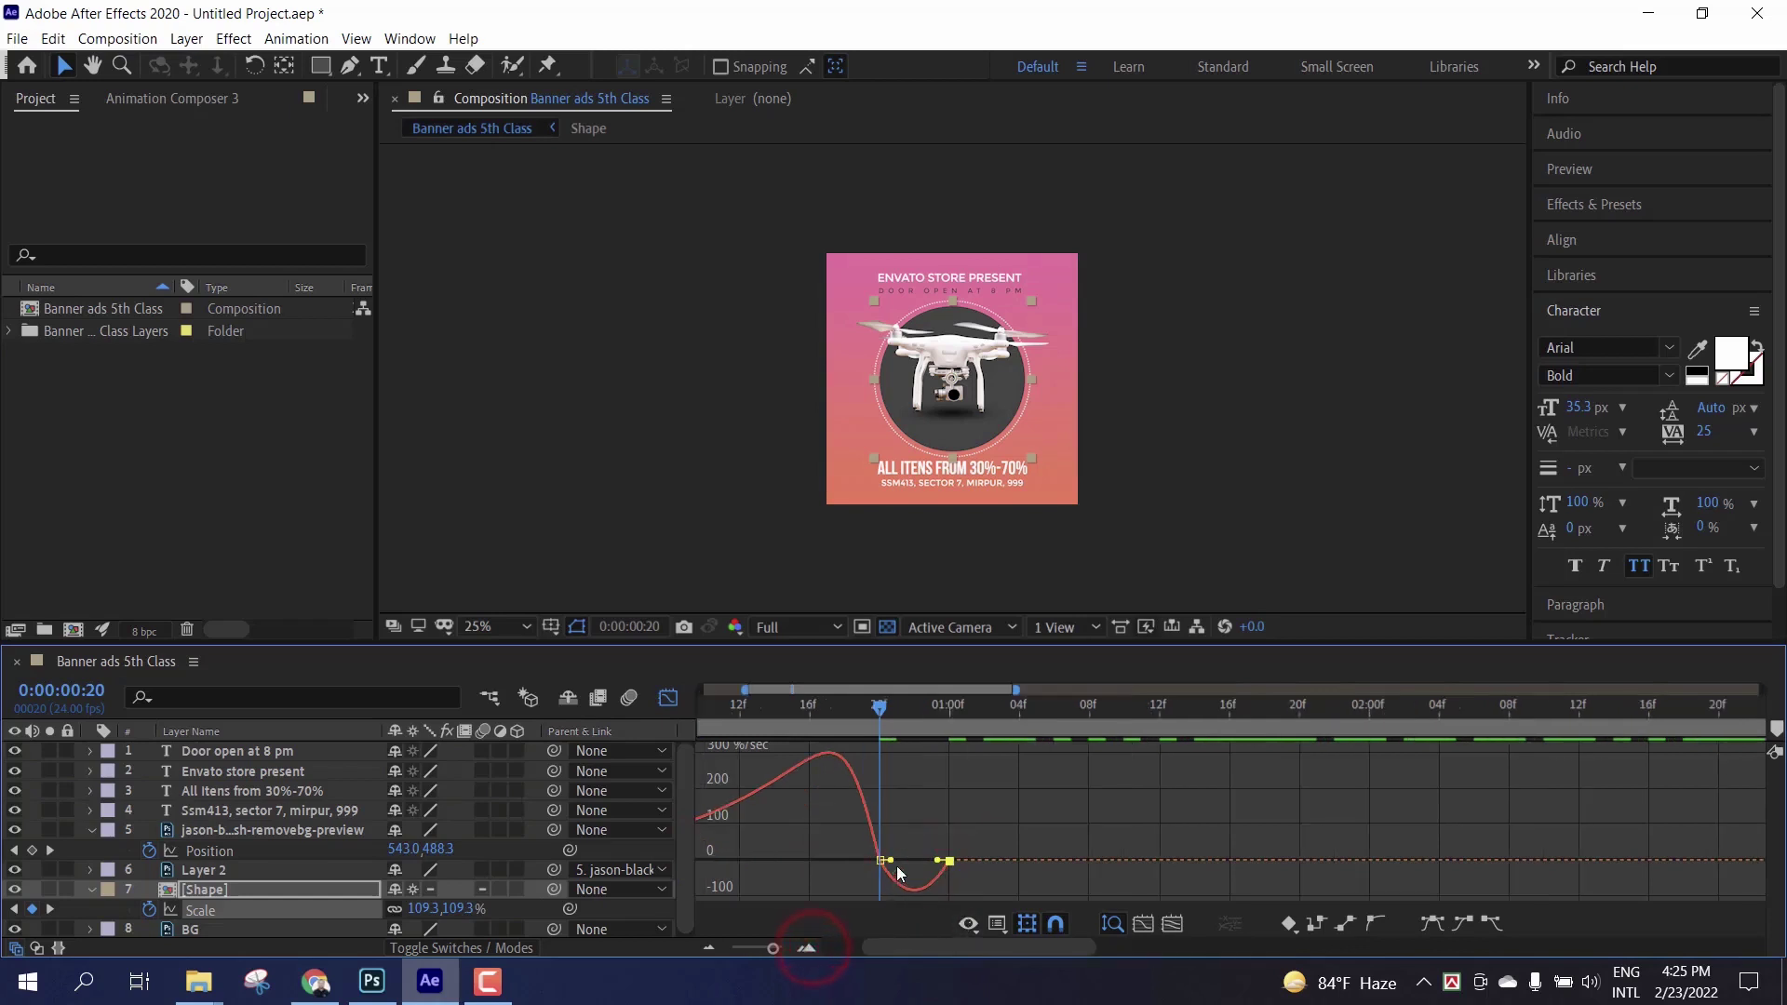
left_click(890, 864)
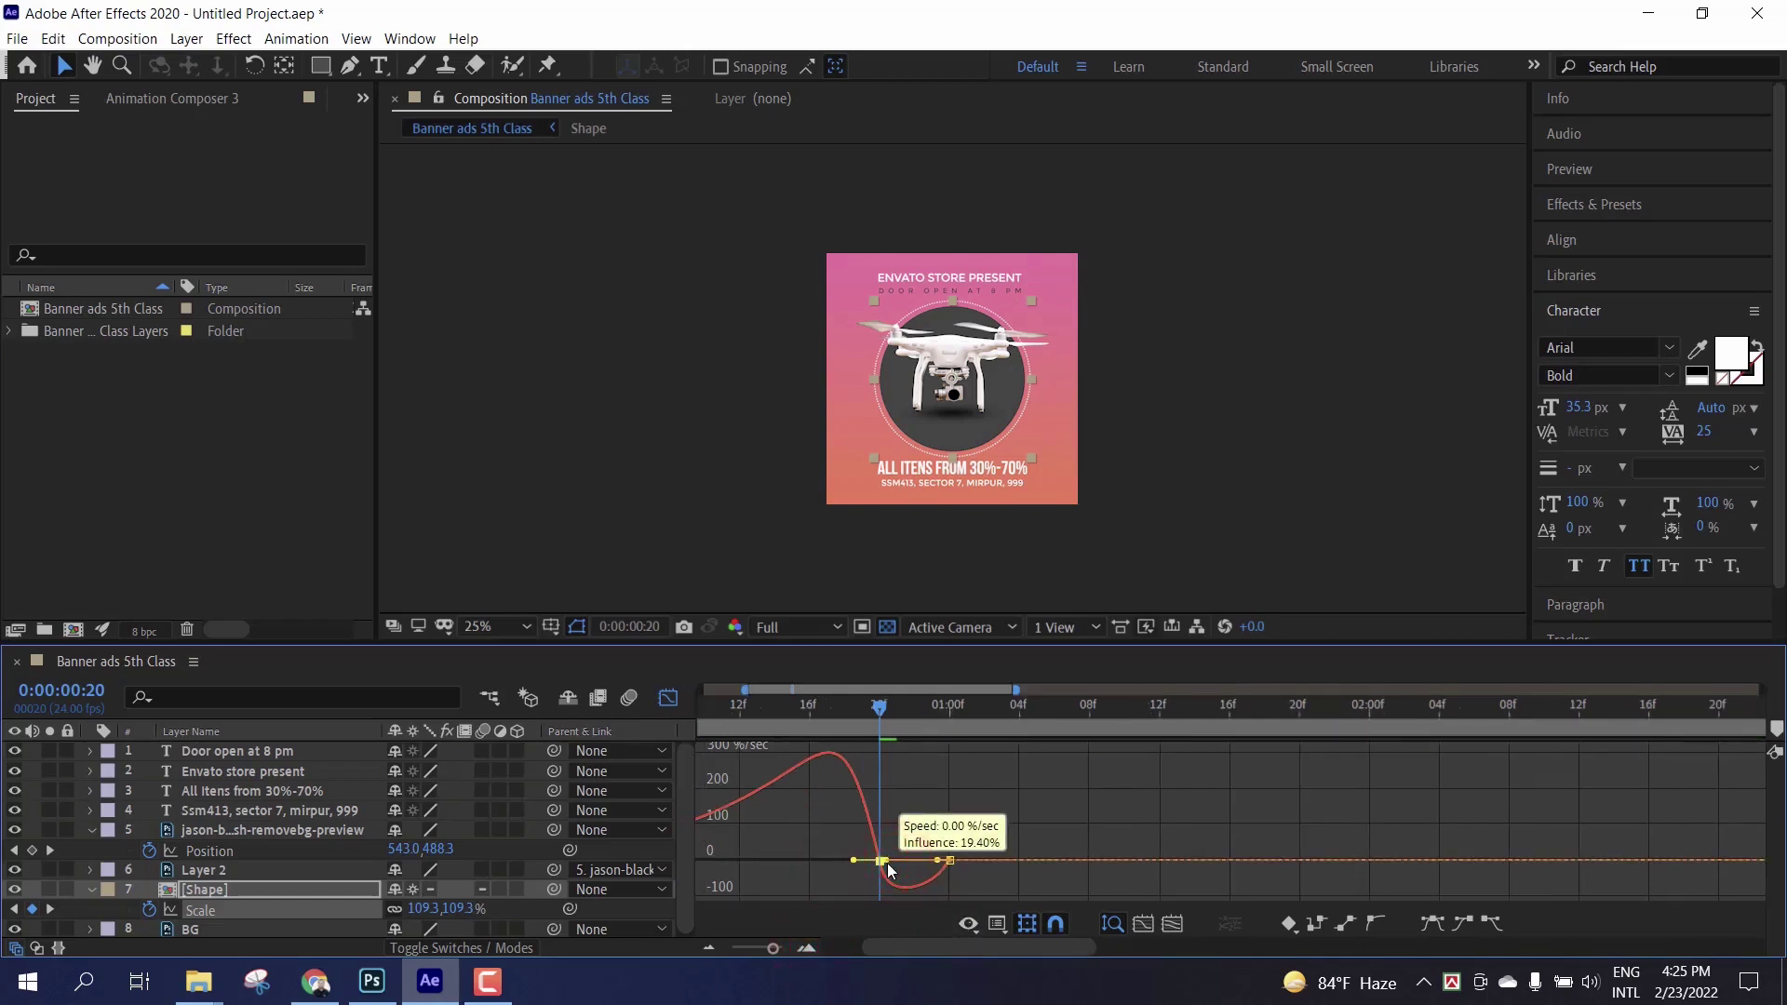
left_click(942, 864)
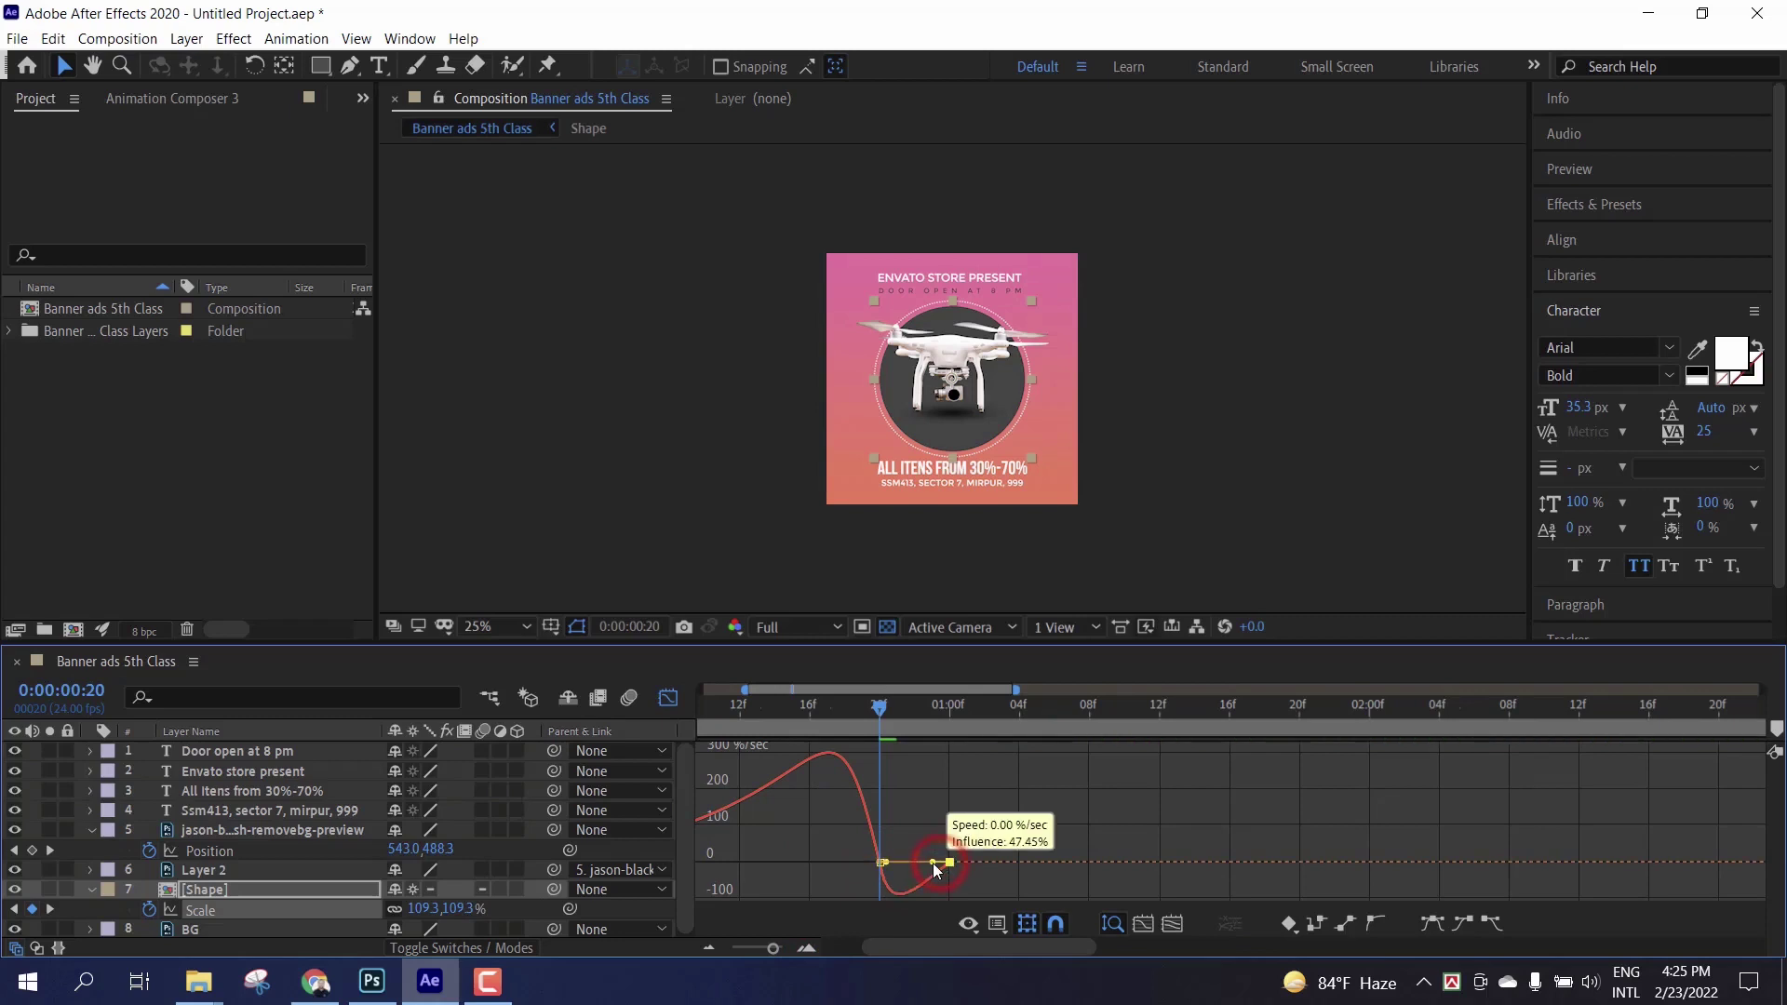
left_click_drag(891, 707, 914, 792)
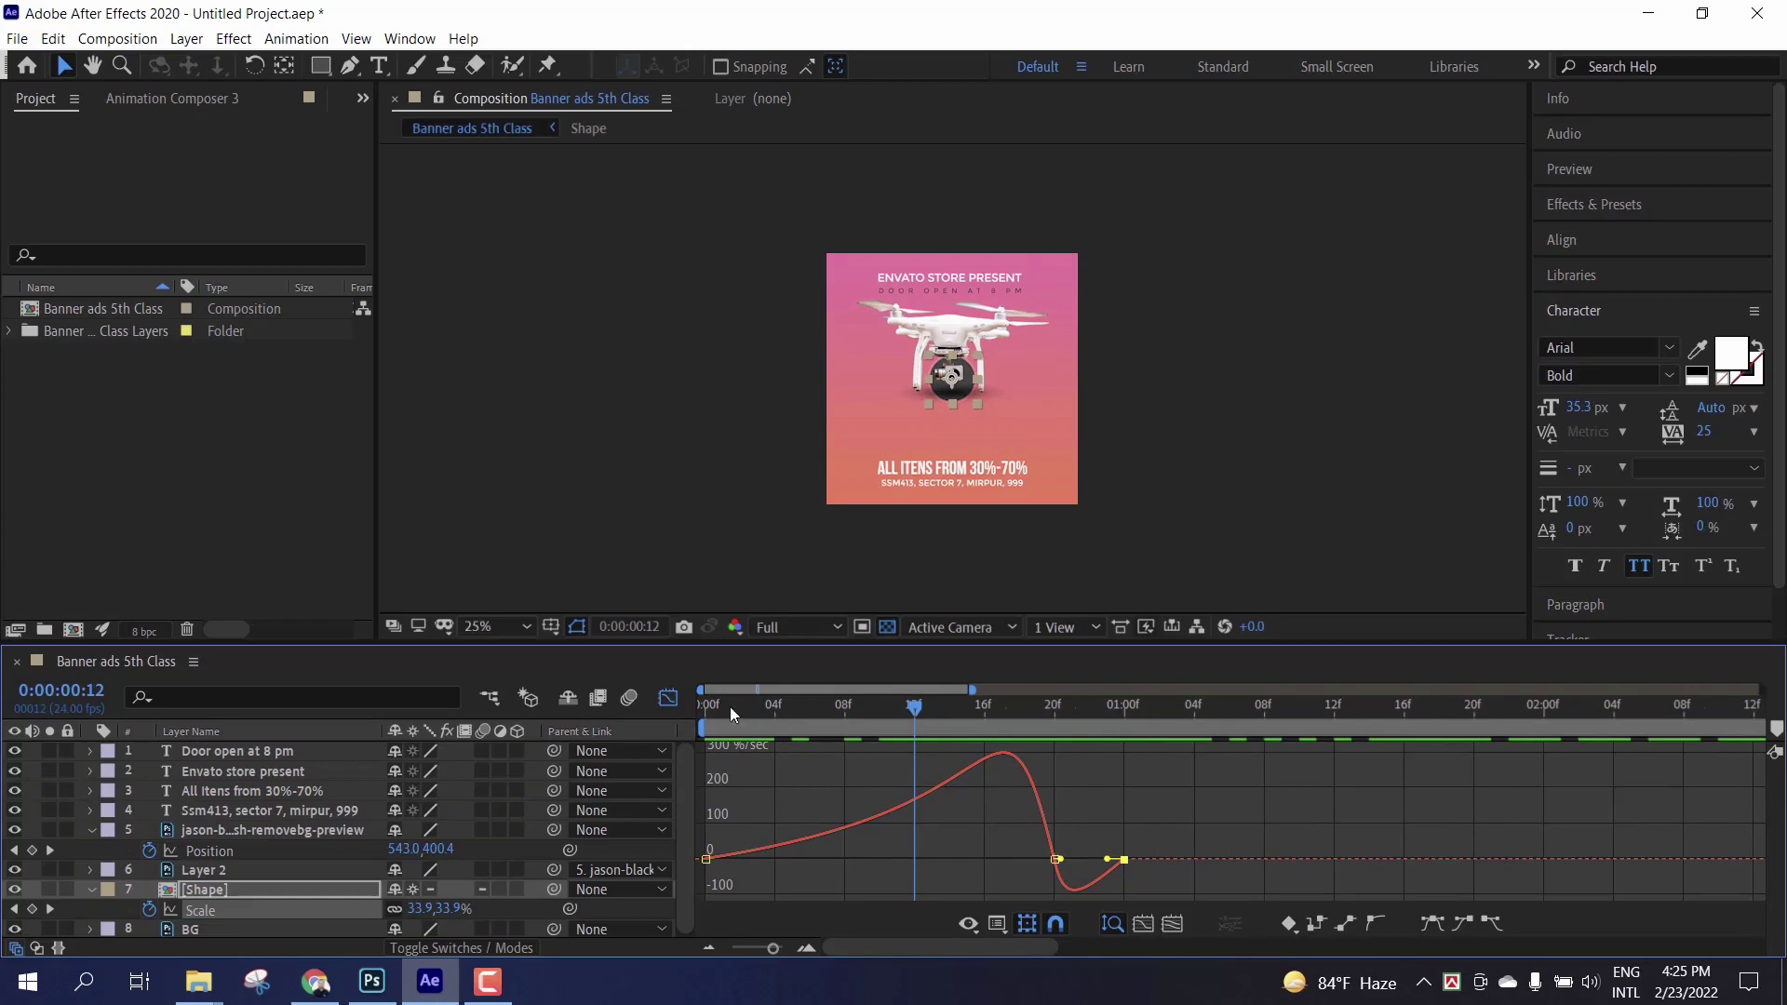
left_click(672, 696)
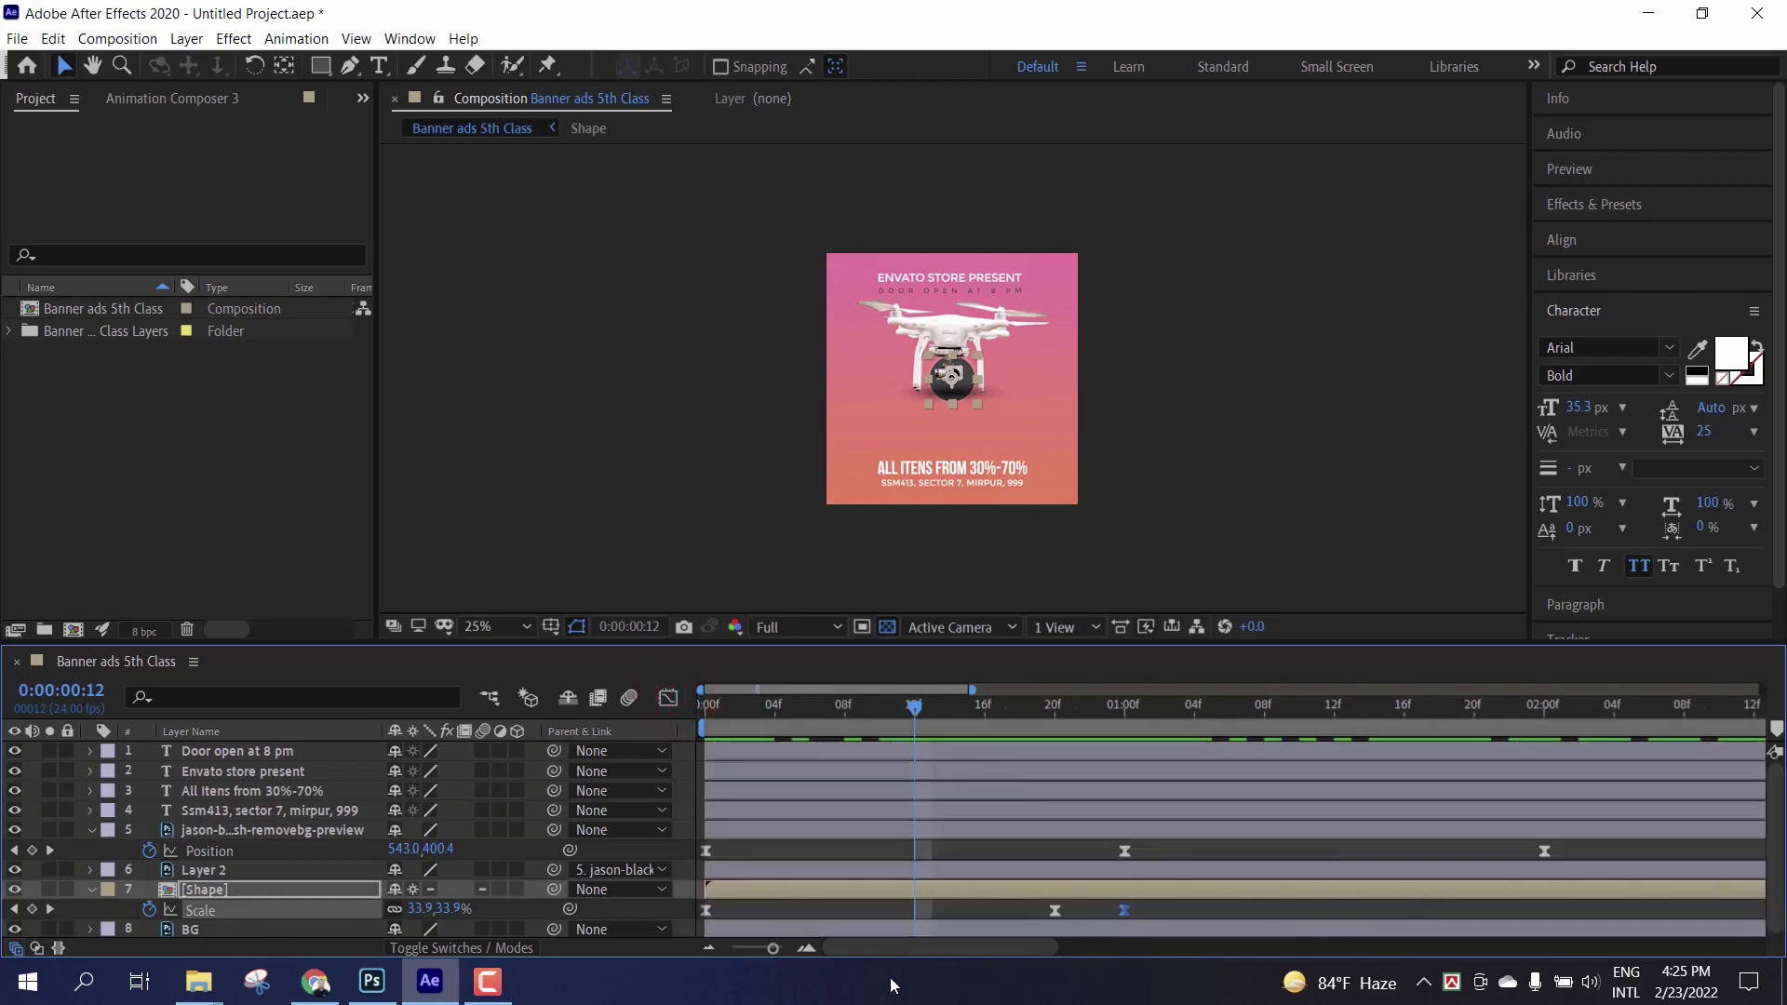
Step: Copy the 100% Scale key to 9:00 and the 109.3% overshoot key to 9:05
left_click_drag(775, 948, 694, 951)
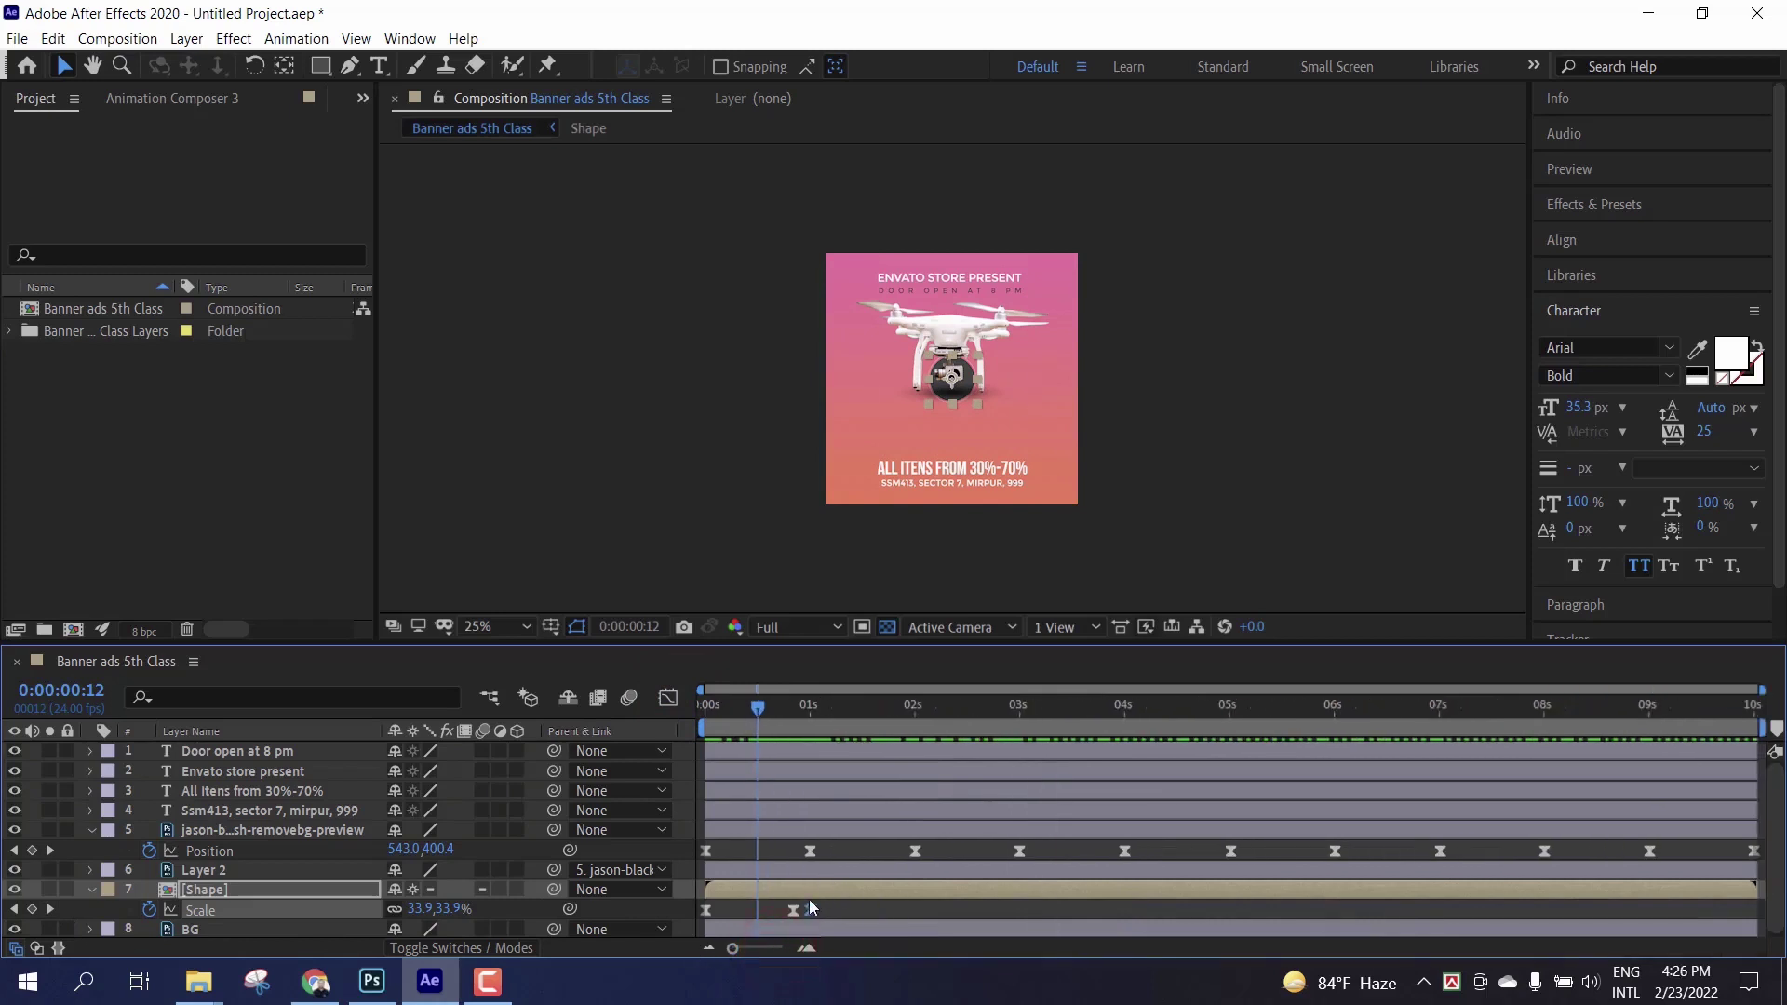
left_click_drag(763, 711, 1649, 752)
key("Page_Down")
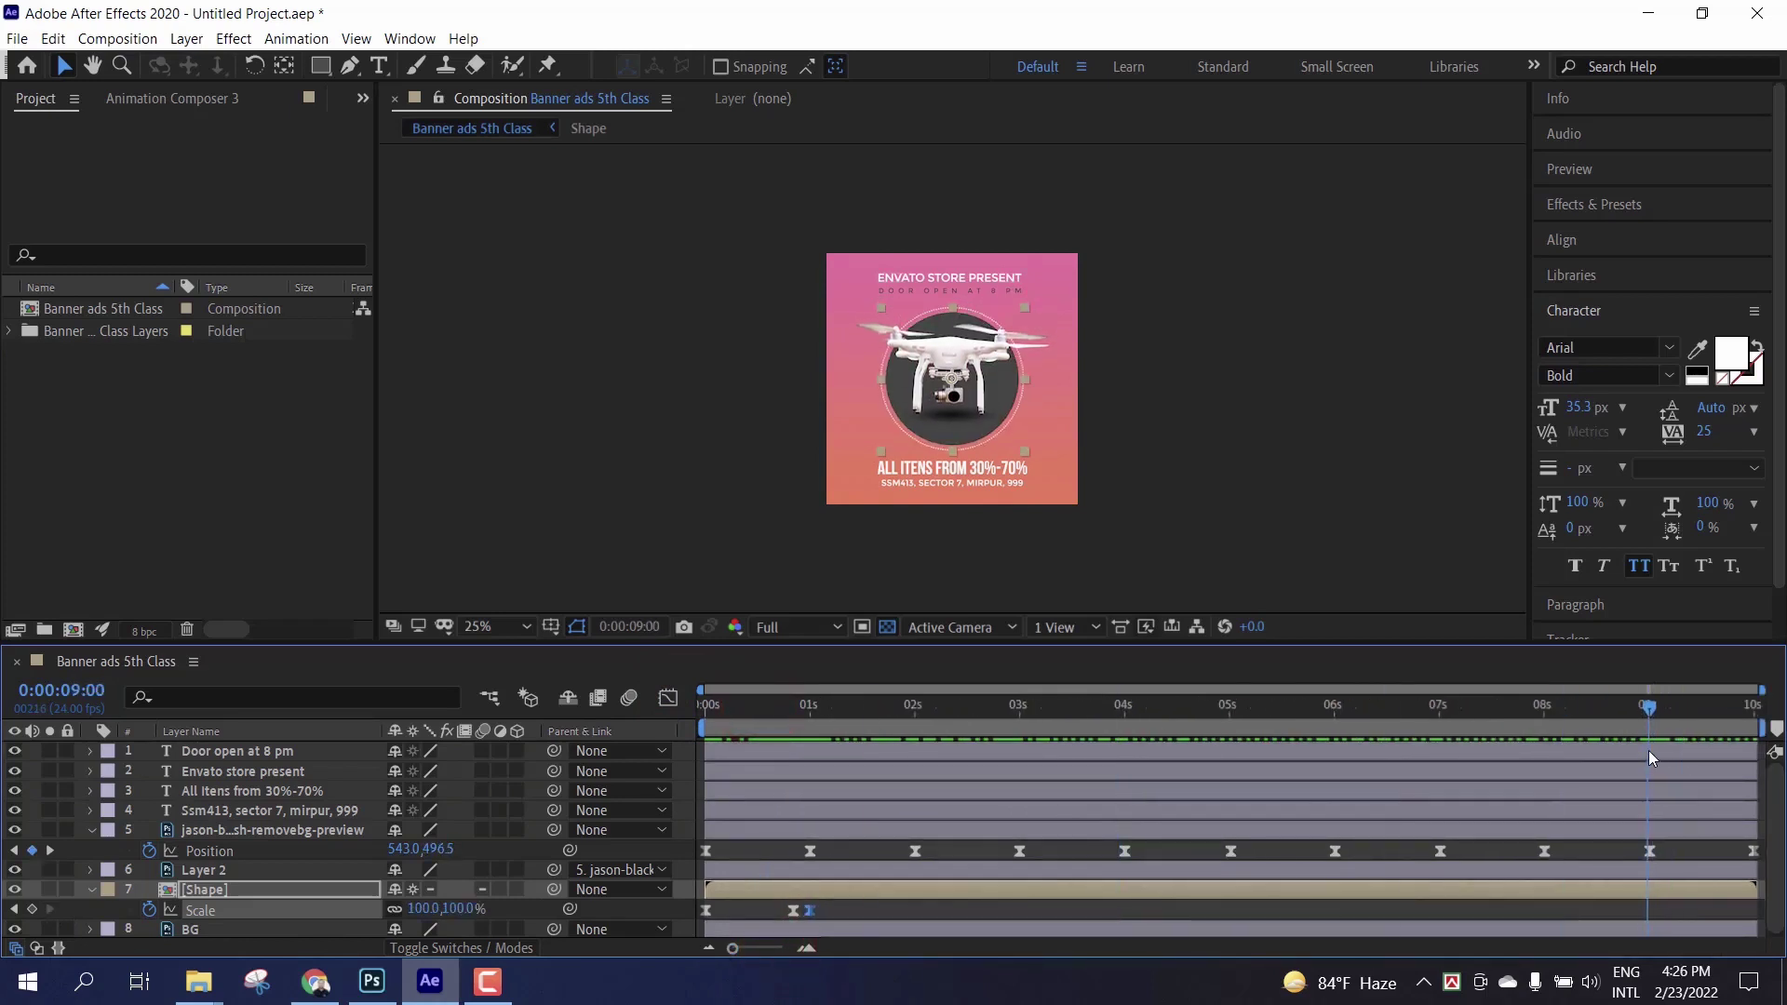
left_click(852, 911)
left_click(810, 910)
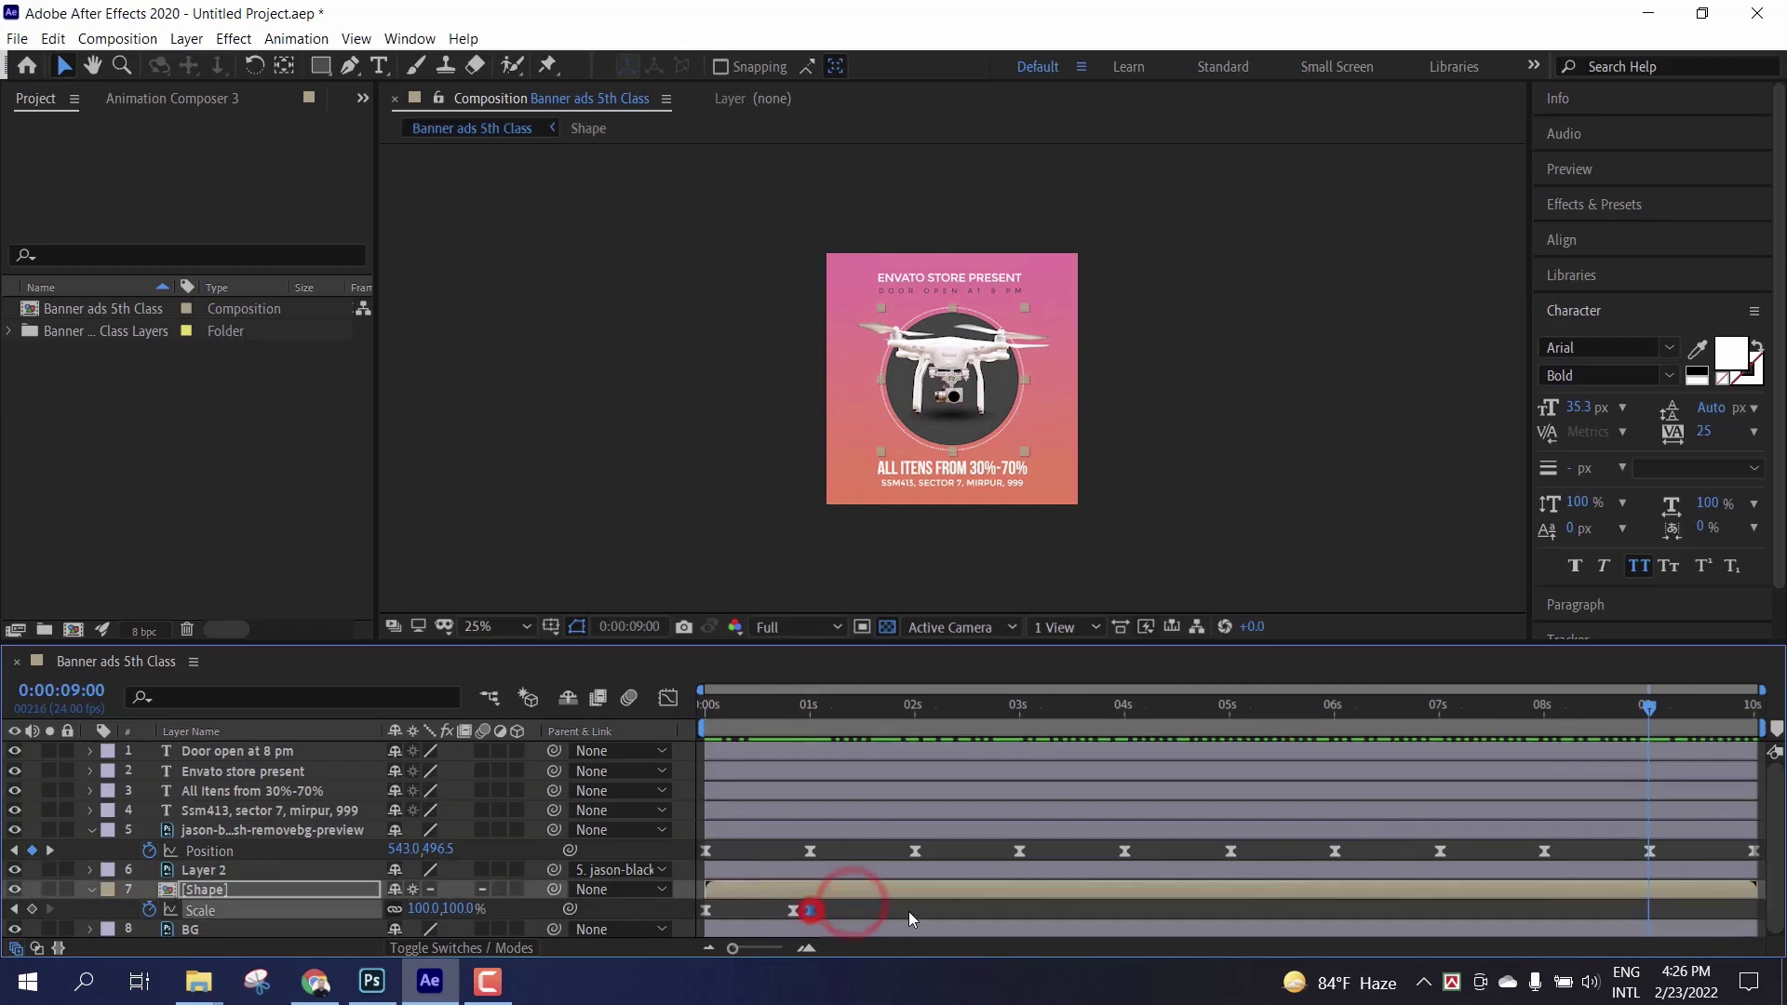
key("ctrl+c")
key("ctrl+v")
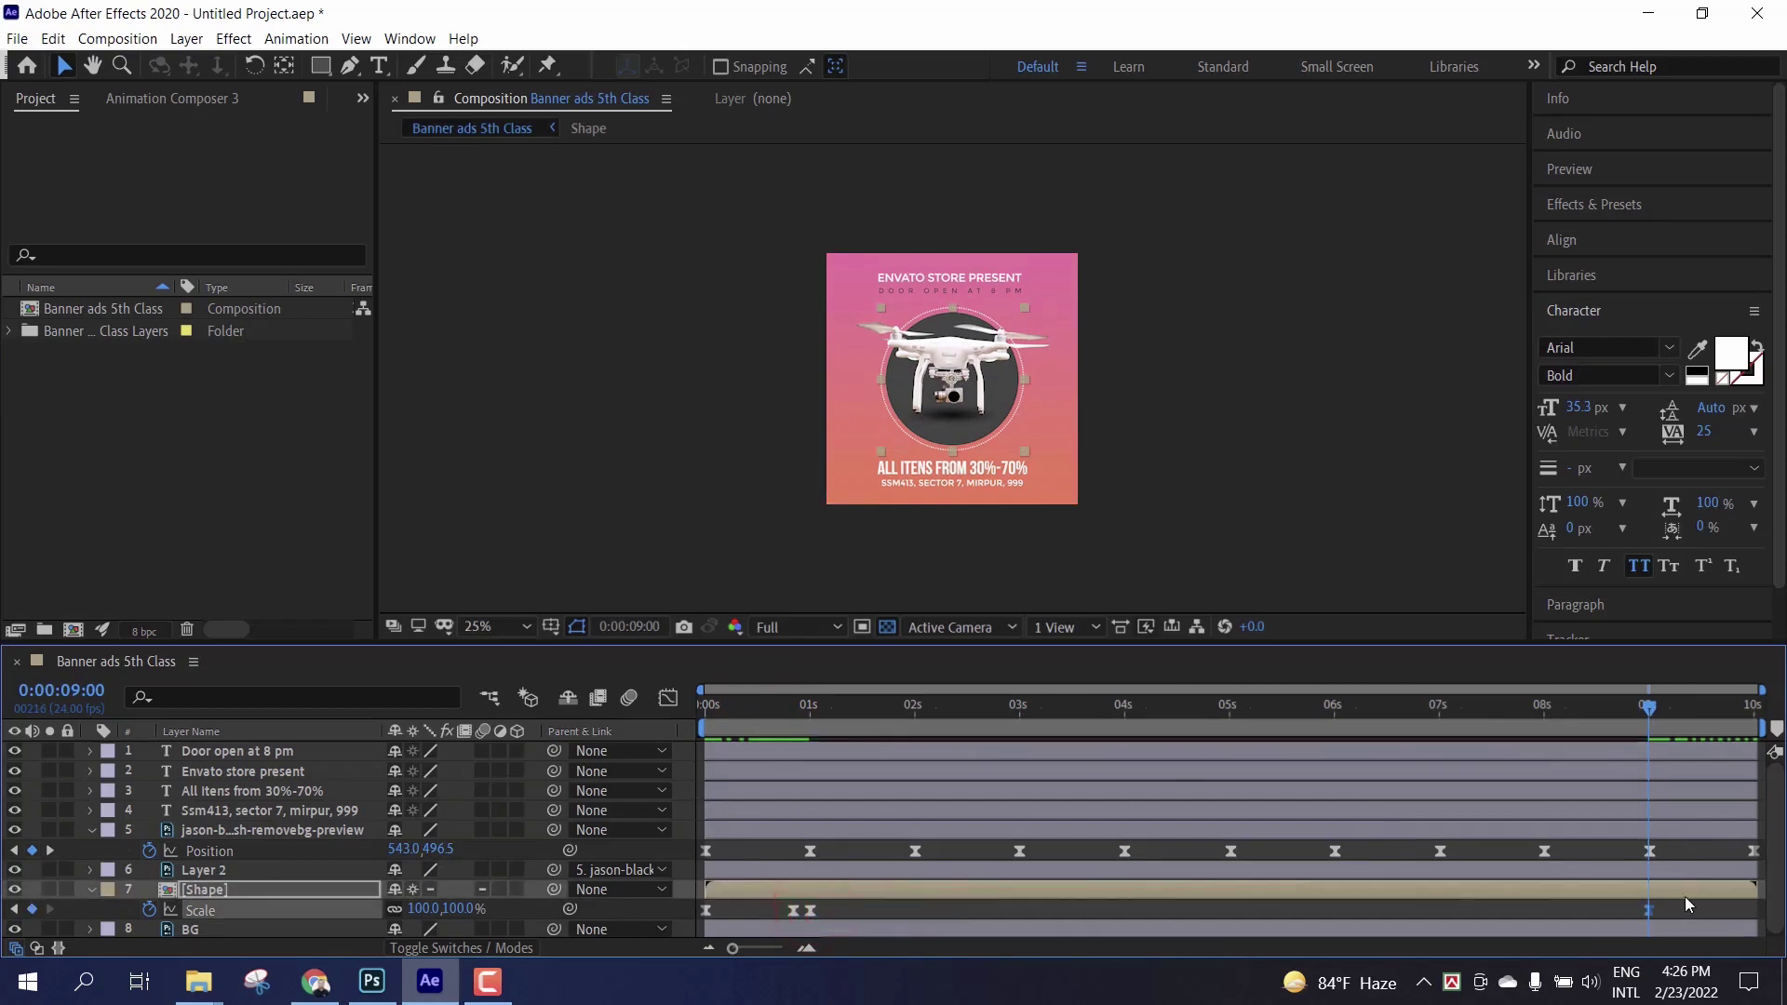
left_click_drag(1655, 712, 1671, 711)
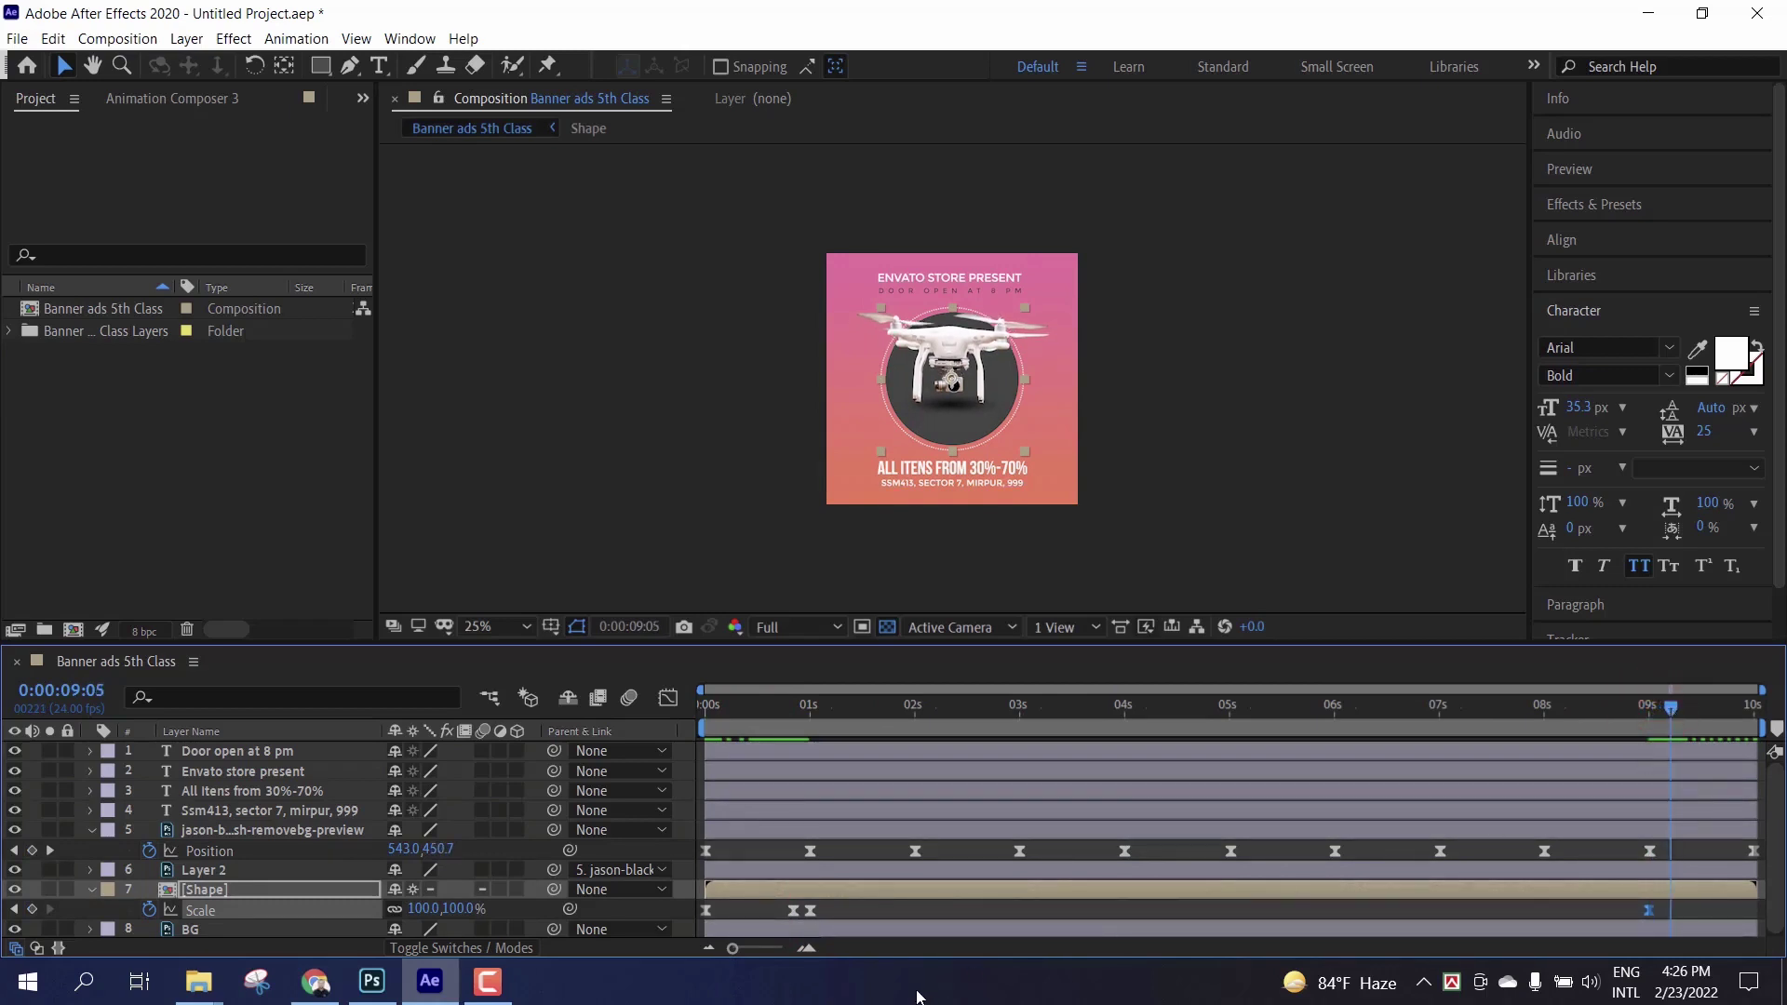
left_click(794, 910)
key("ctrl+c")
key("ctrl+v")
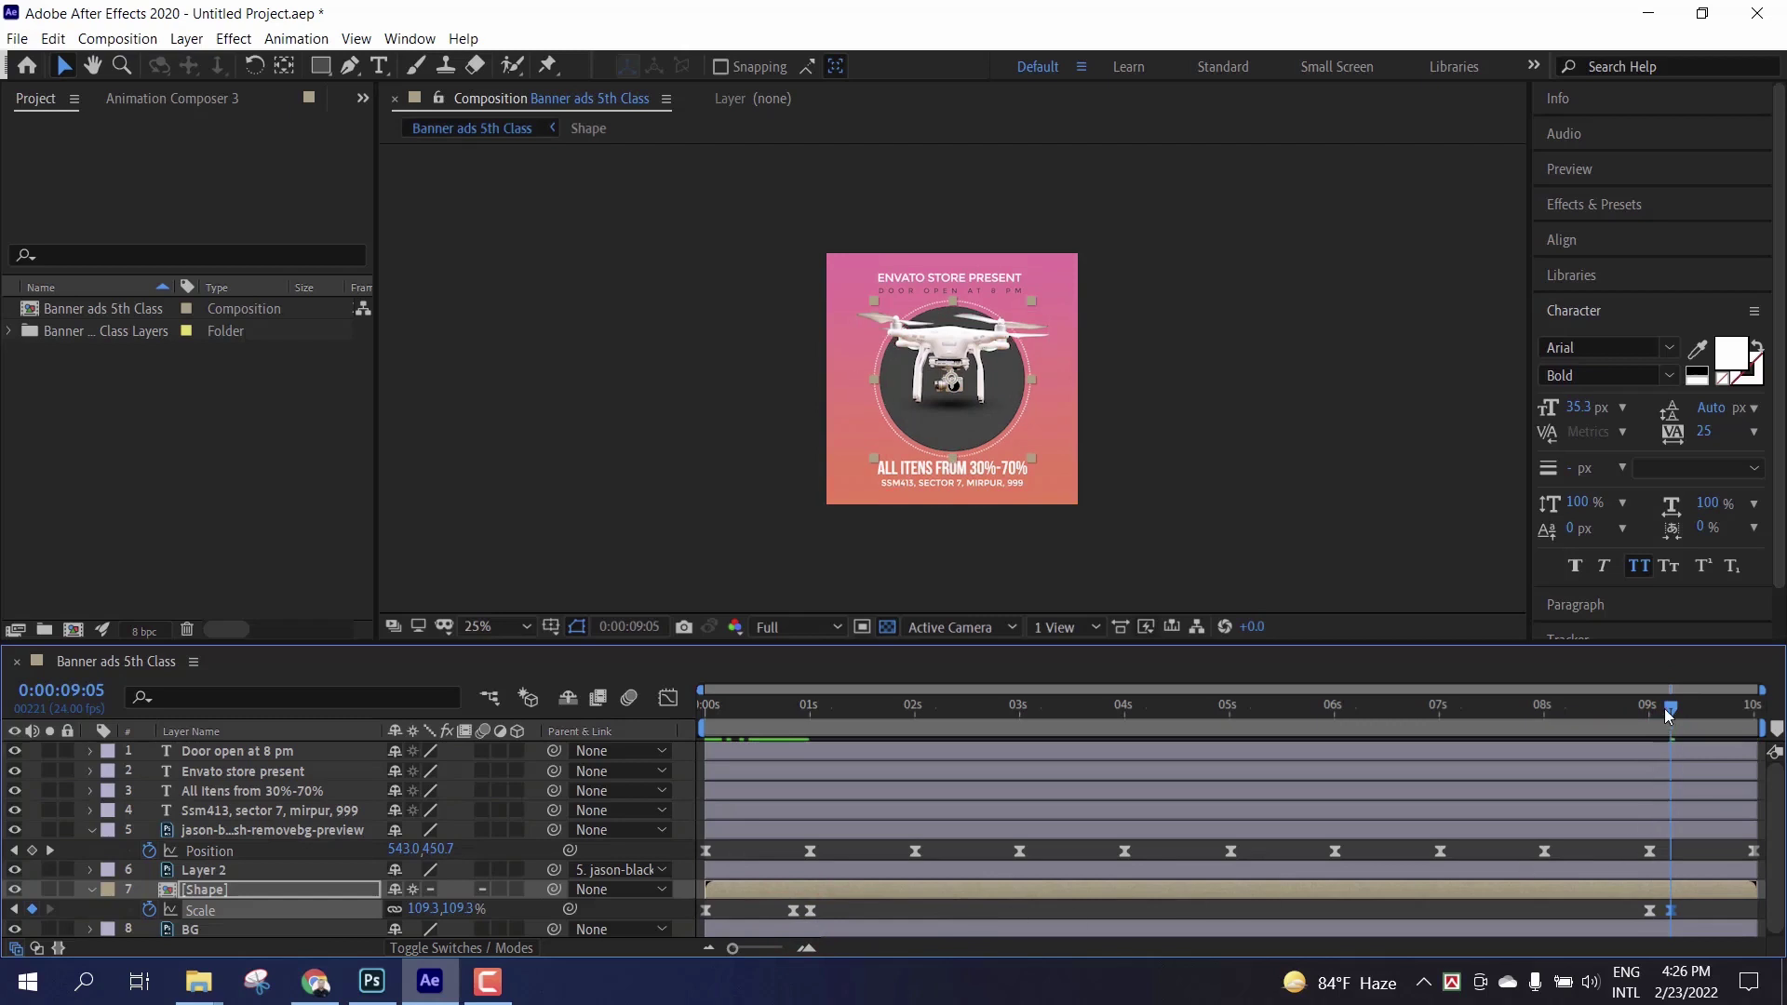
Step: Paste the 0% starting Scale key at 10 seconds and scrub back to check the shrink
left_click_drag(1671, 709, 1753, 709)
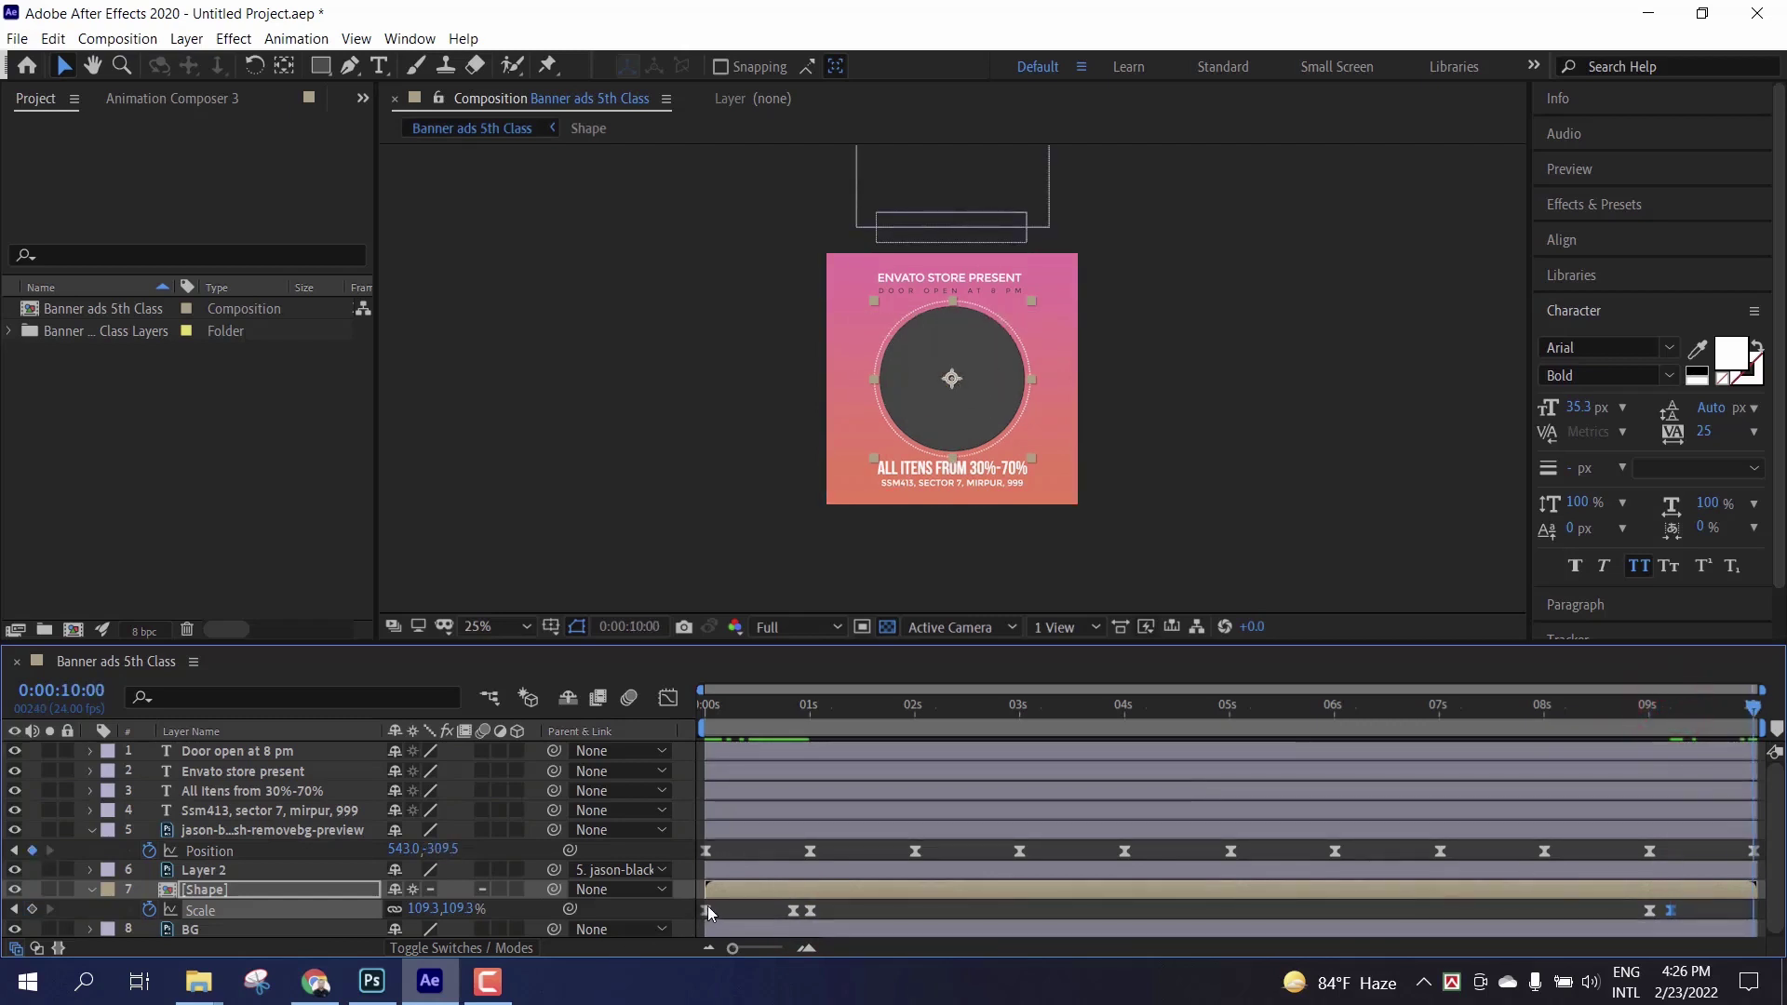
left_click(708, 910)
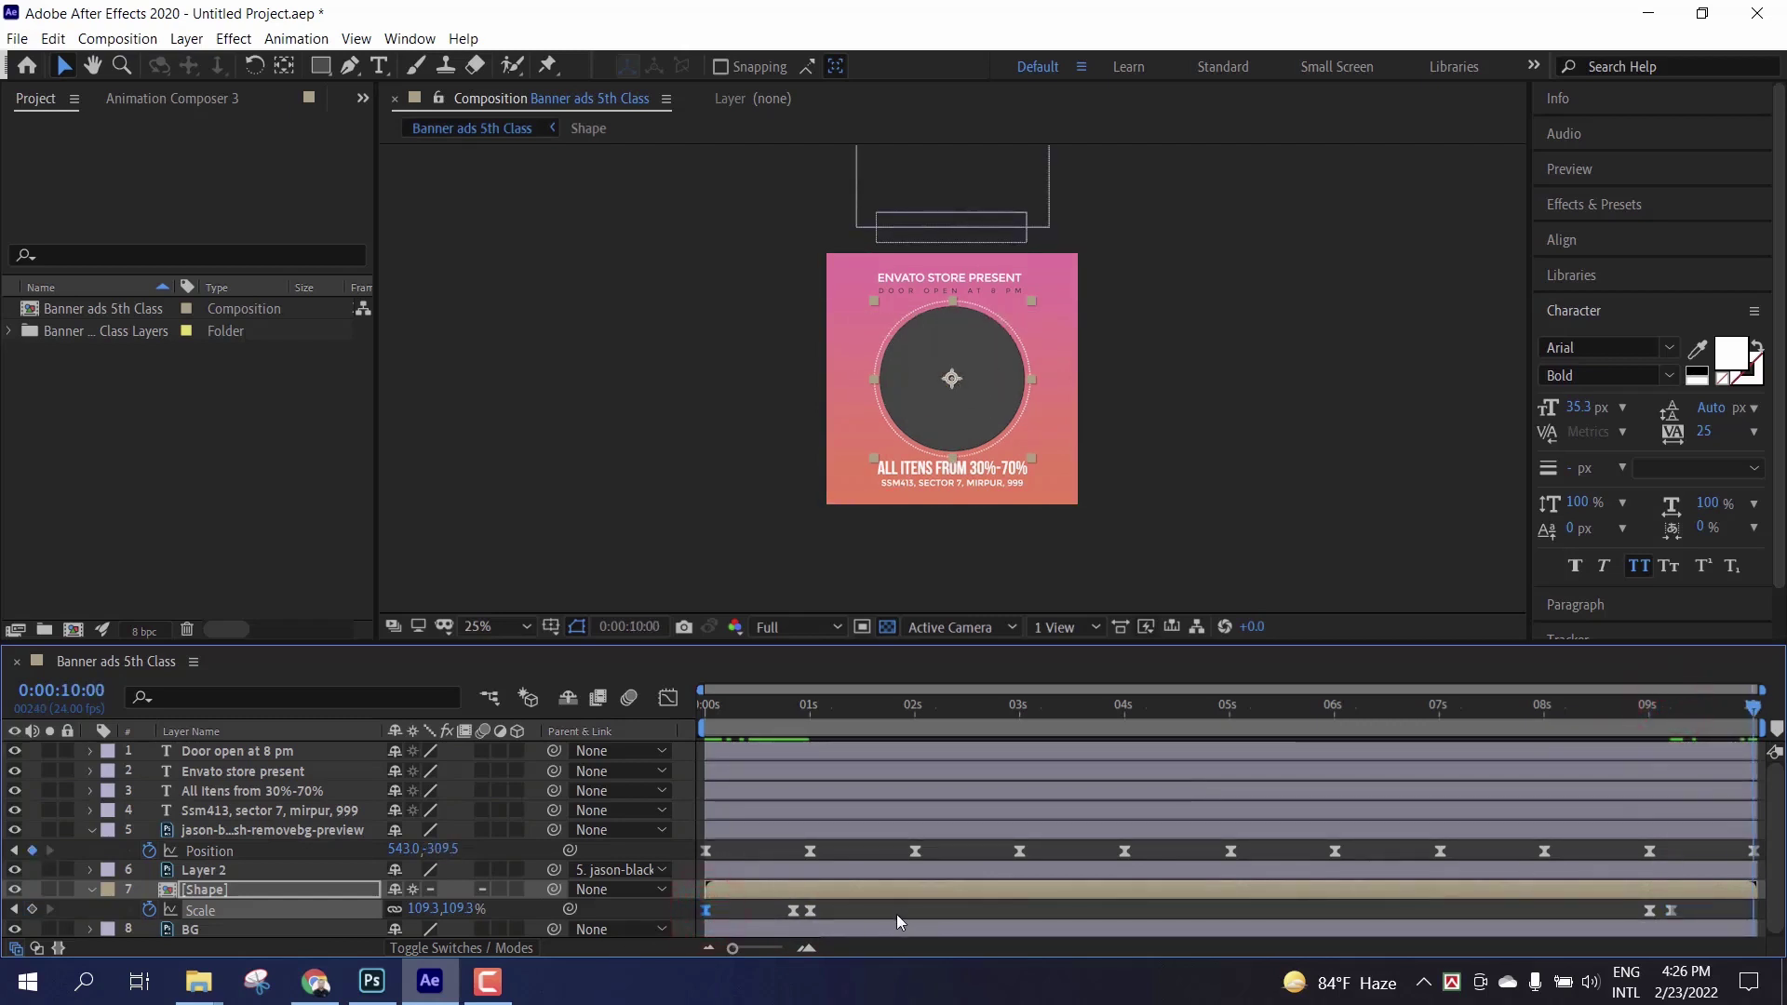
key("ctrl+c")
key("ctrl+v")
left_click_drag(1754, 707, 645, 791)
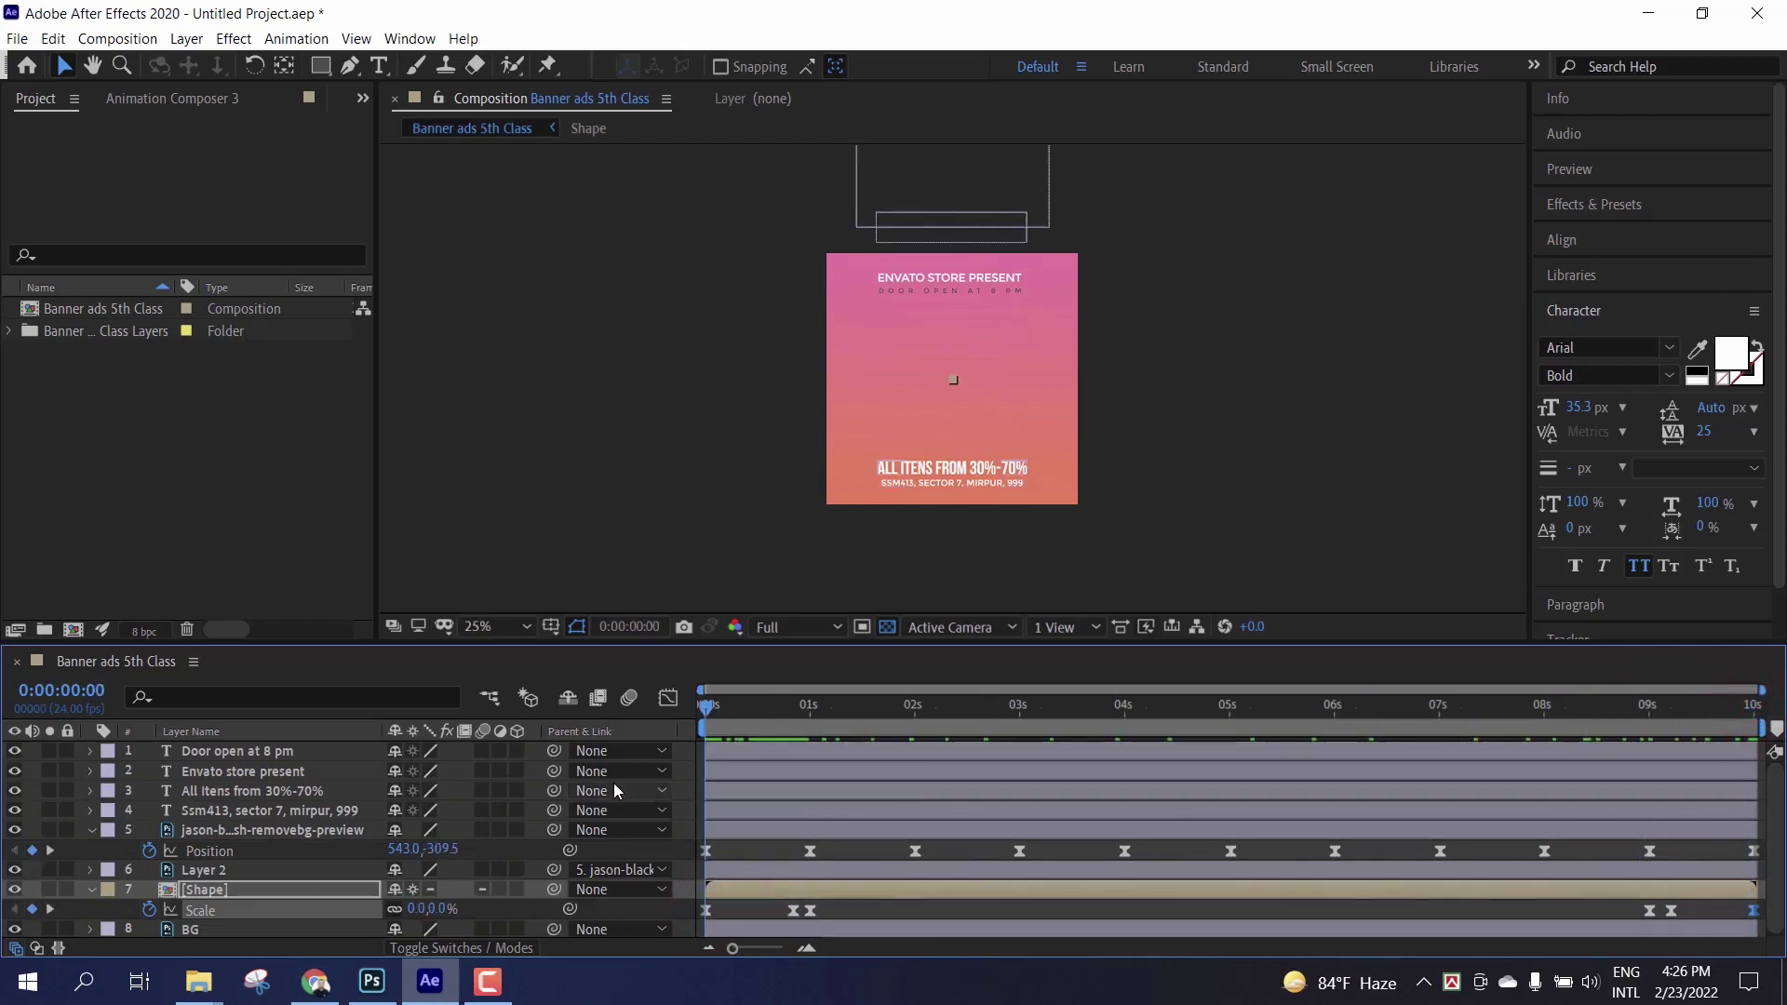
Step: Preview the banner animation and return to the start
key("space")
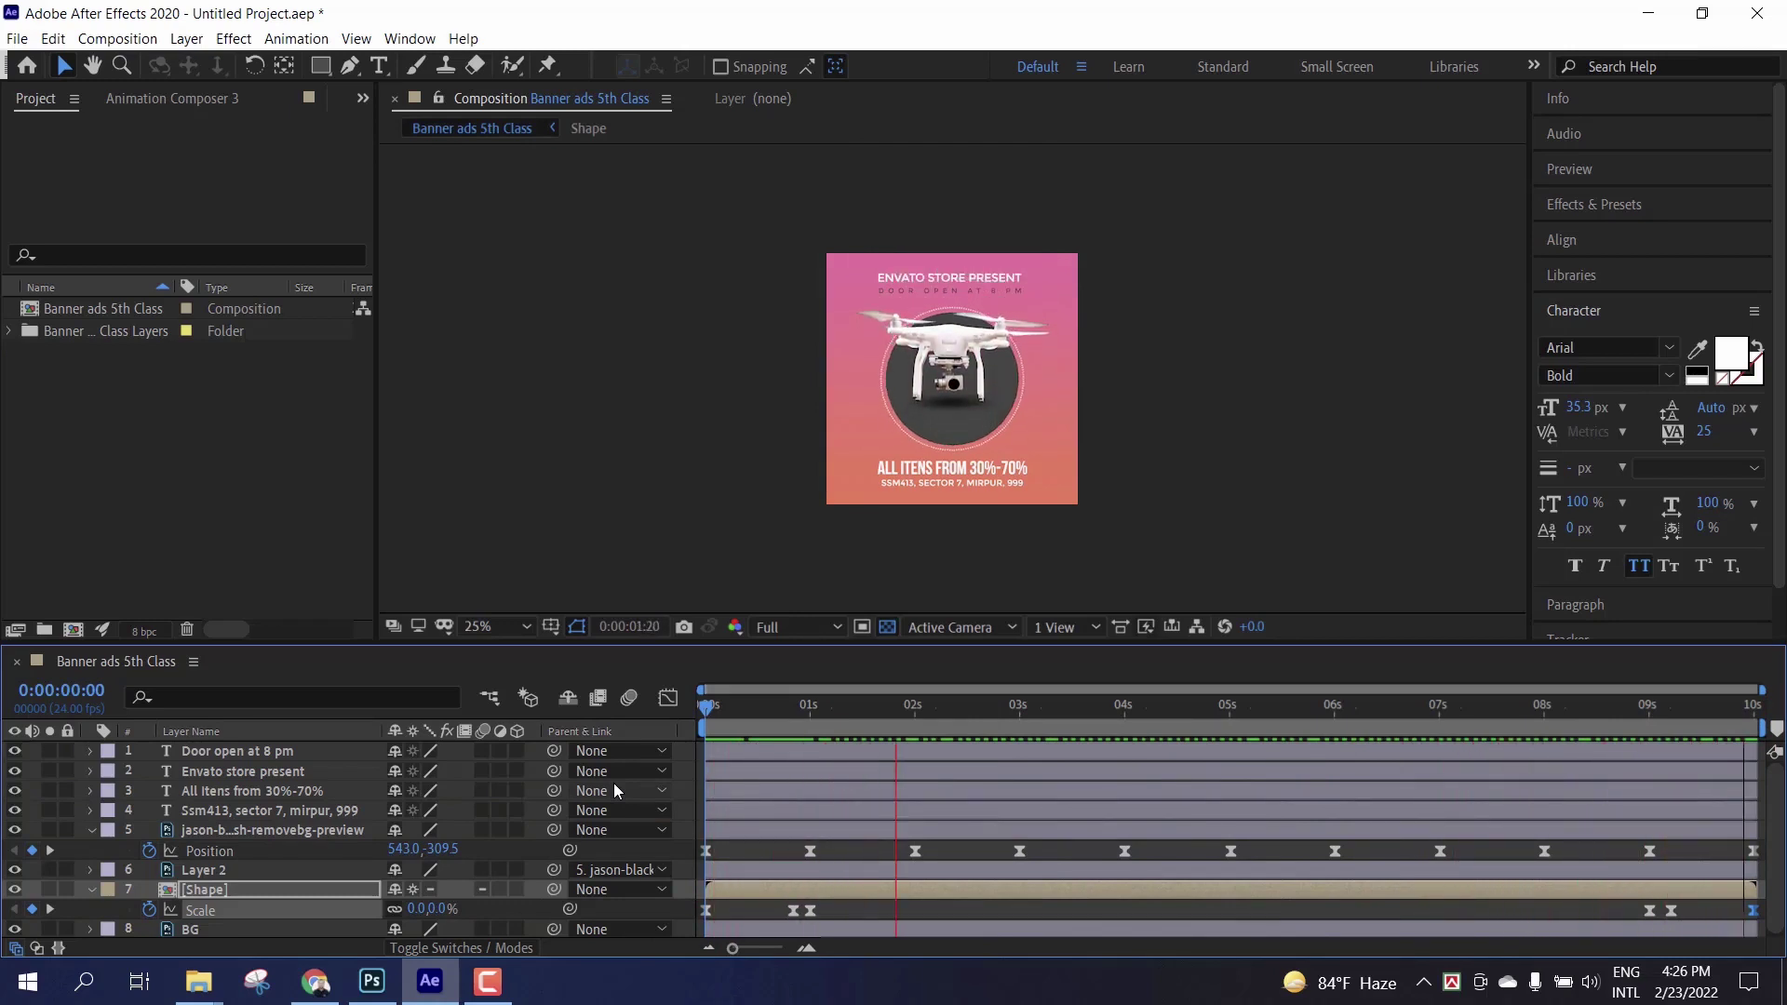
key("space")
mouse_move(780, 704)
left_mouse_down()
mouse_move(715, 726)
mouse_move(879, 717)
mouse_move(784, 729)
mouse_move(866, 732)
mouse_move(795, 741)
mouse_move(841, 739)
mouse_move(757, 717)
mouse_move(729, 752)
left_mouse_up()
Step: Move the time to 0:00:00:17 and select the 'Envato store present' title layer
left_click(743, 751)
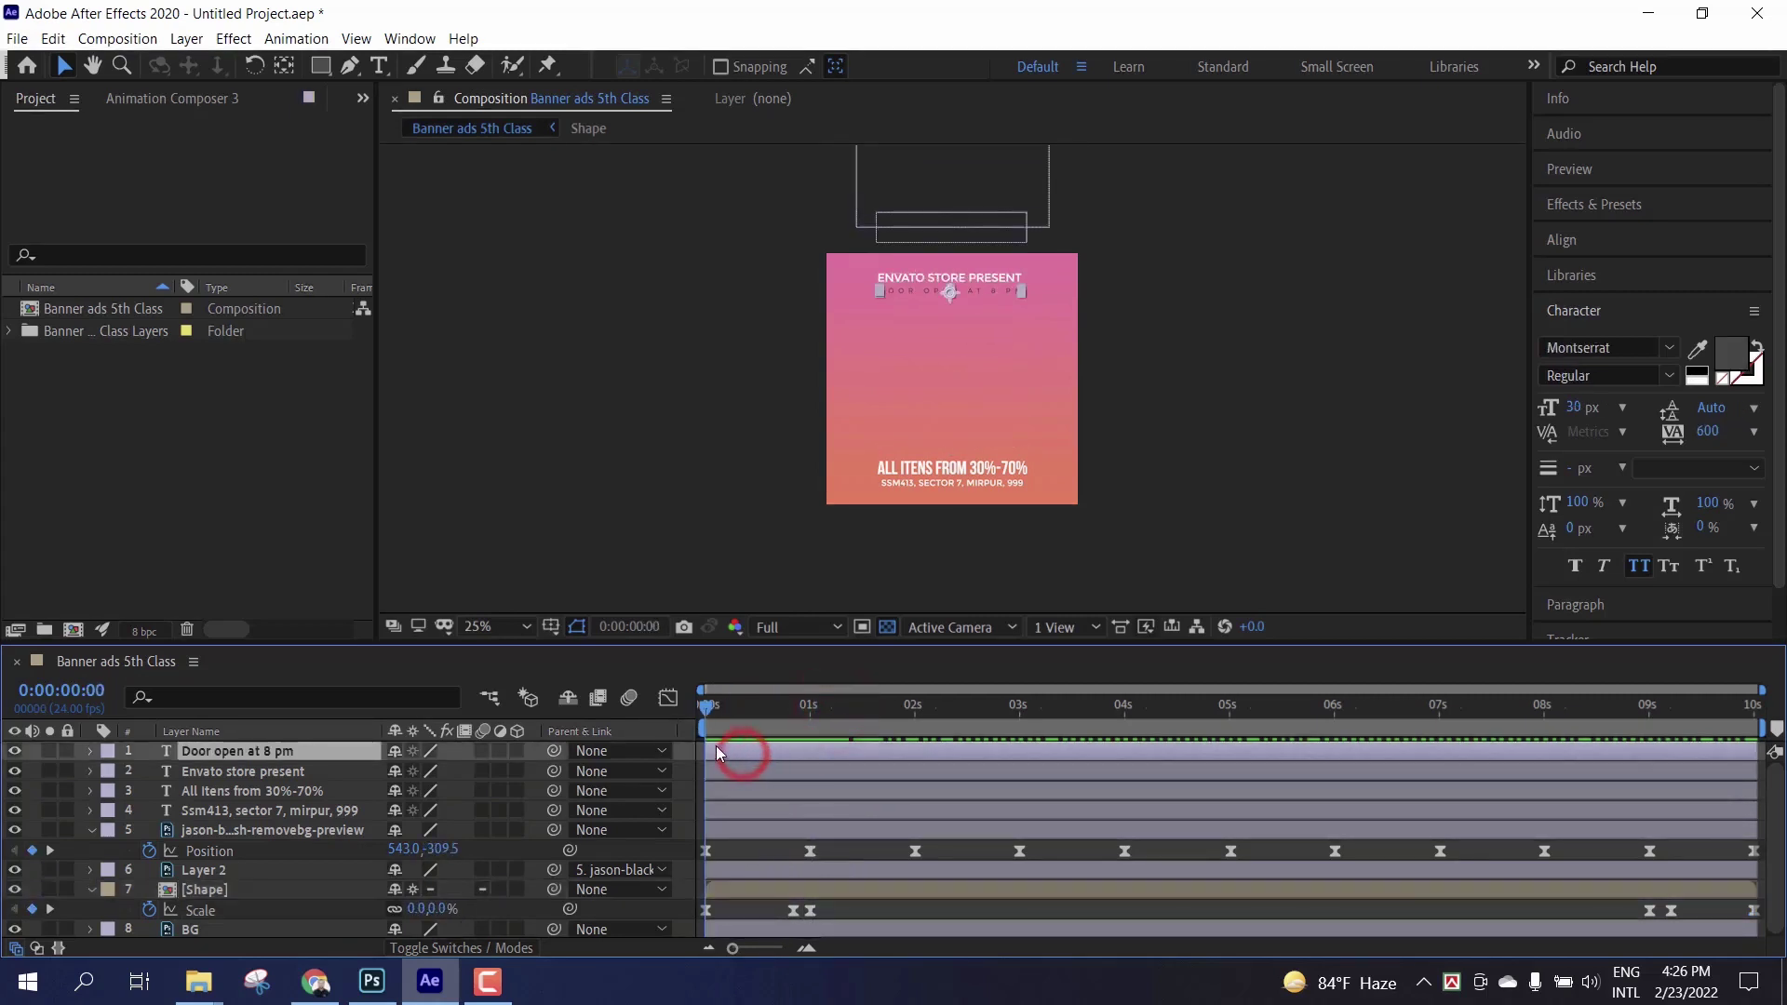
left_click_drag(708, 709, 780, 709)
left_click(296, 772)
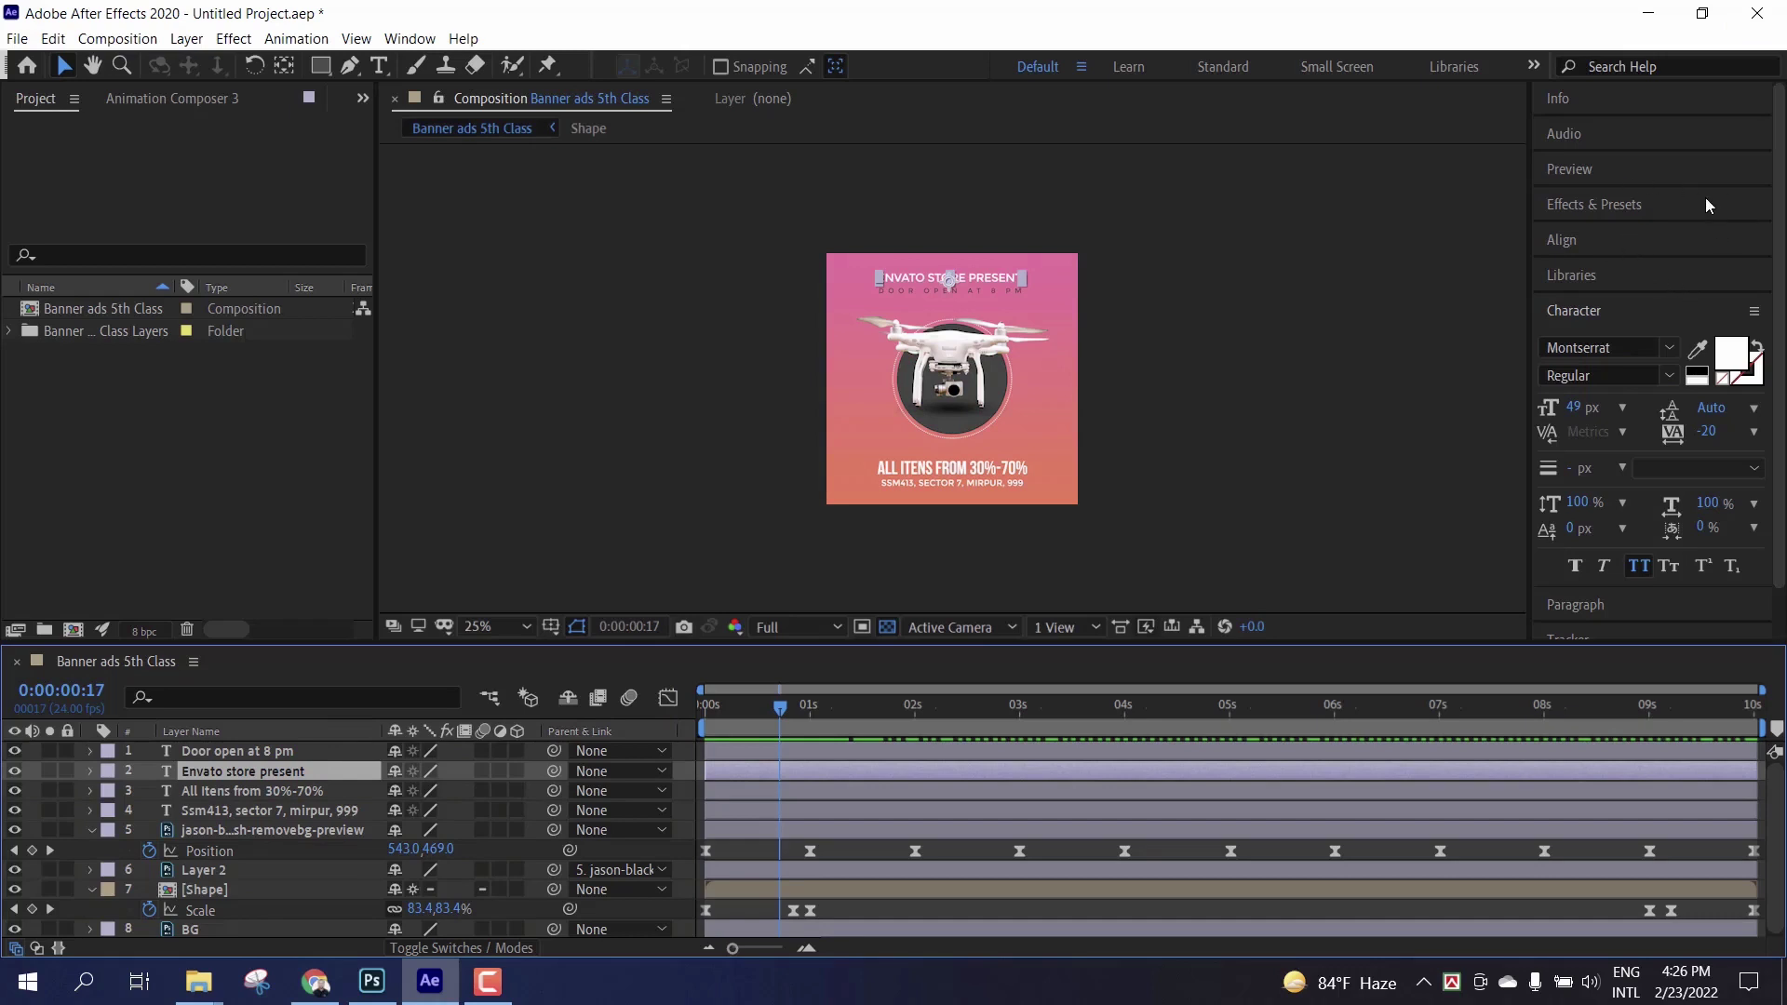
Step: Apply the Text > 3D Text > 3D Basic Rotate X Cascade preset to the 'Envato store present' layer
left_click(1655, 210)
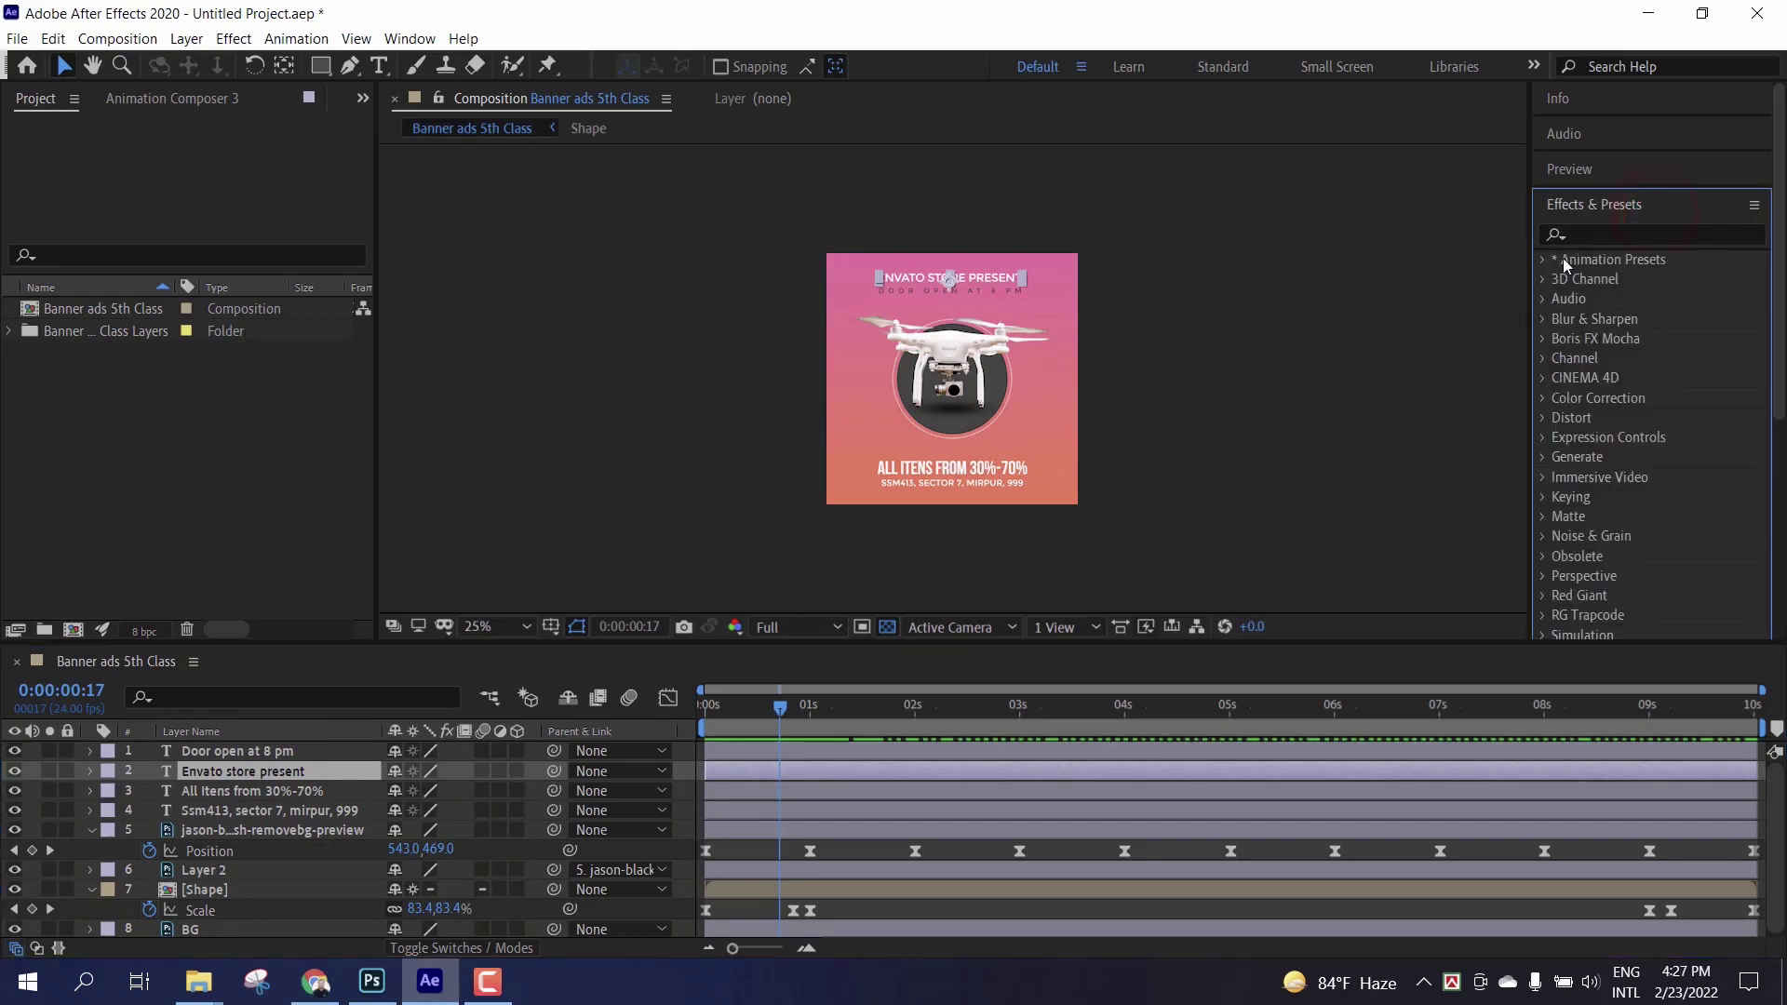
left_click(1541, 262)
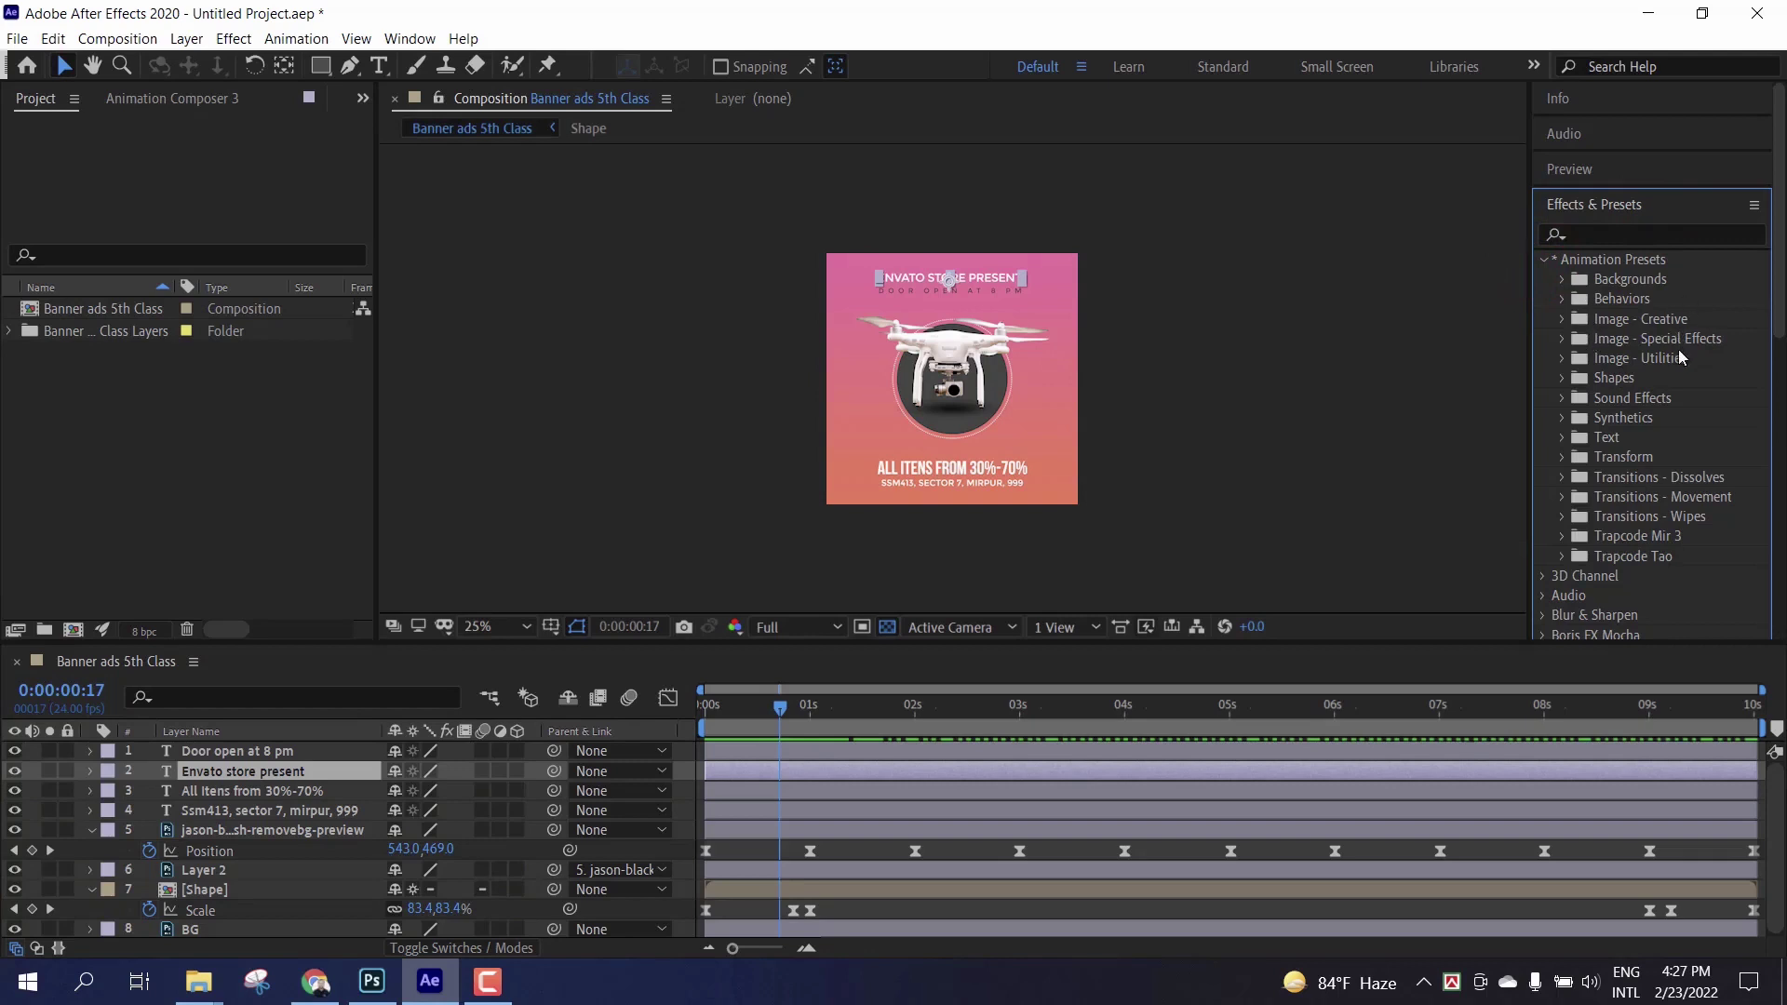
left_click(1563, 439)
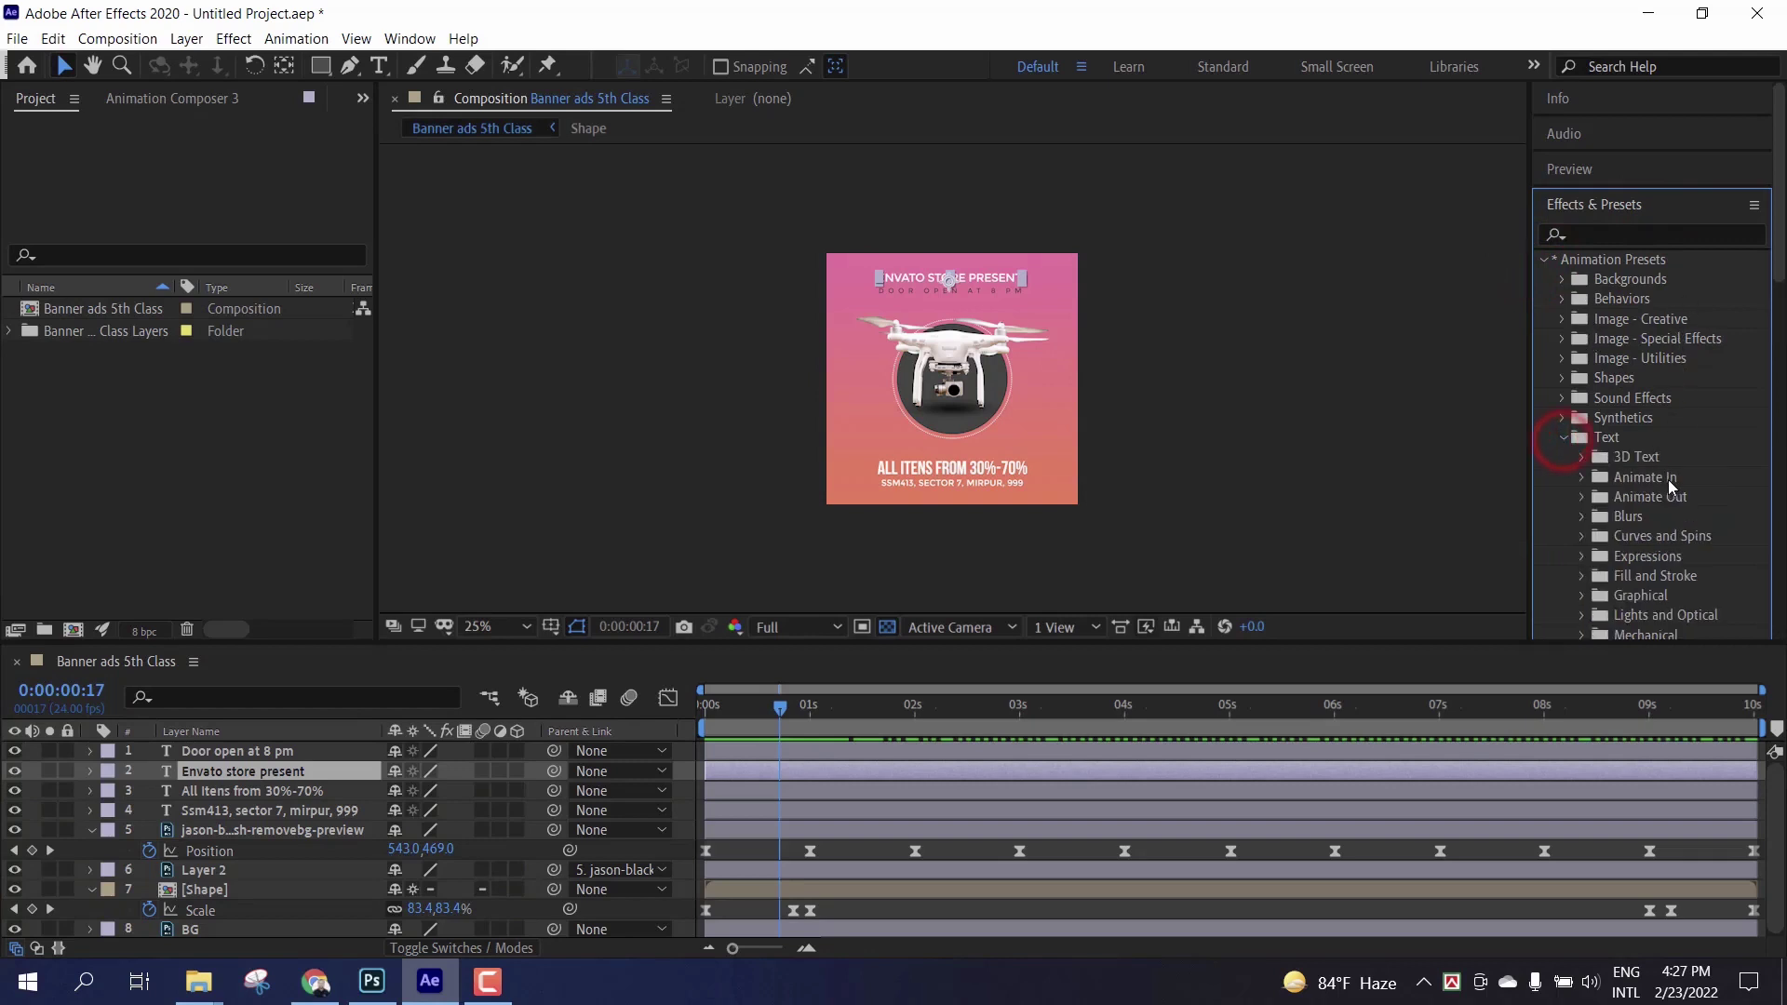
left_click(1583, 458)
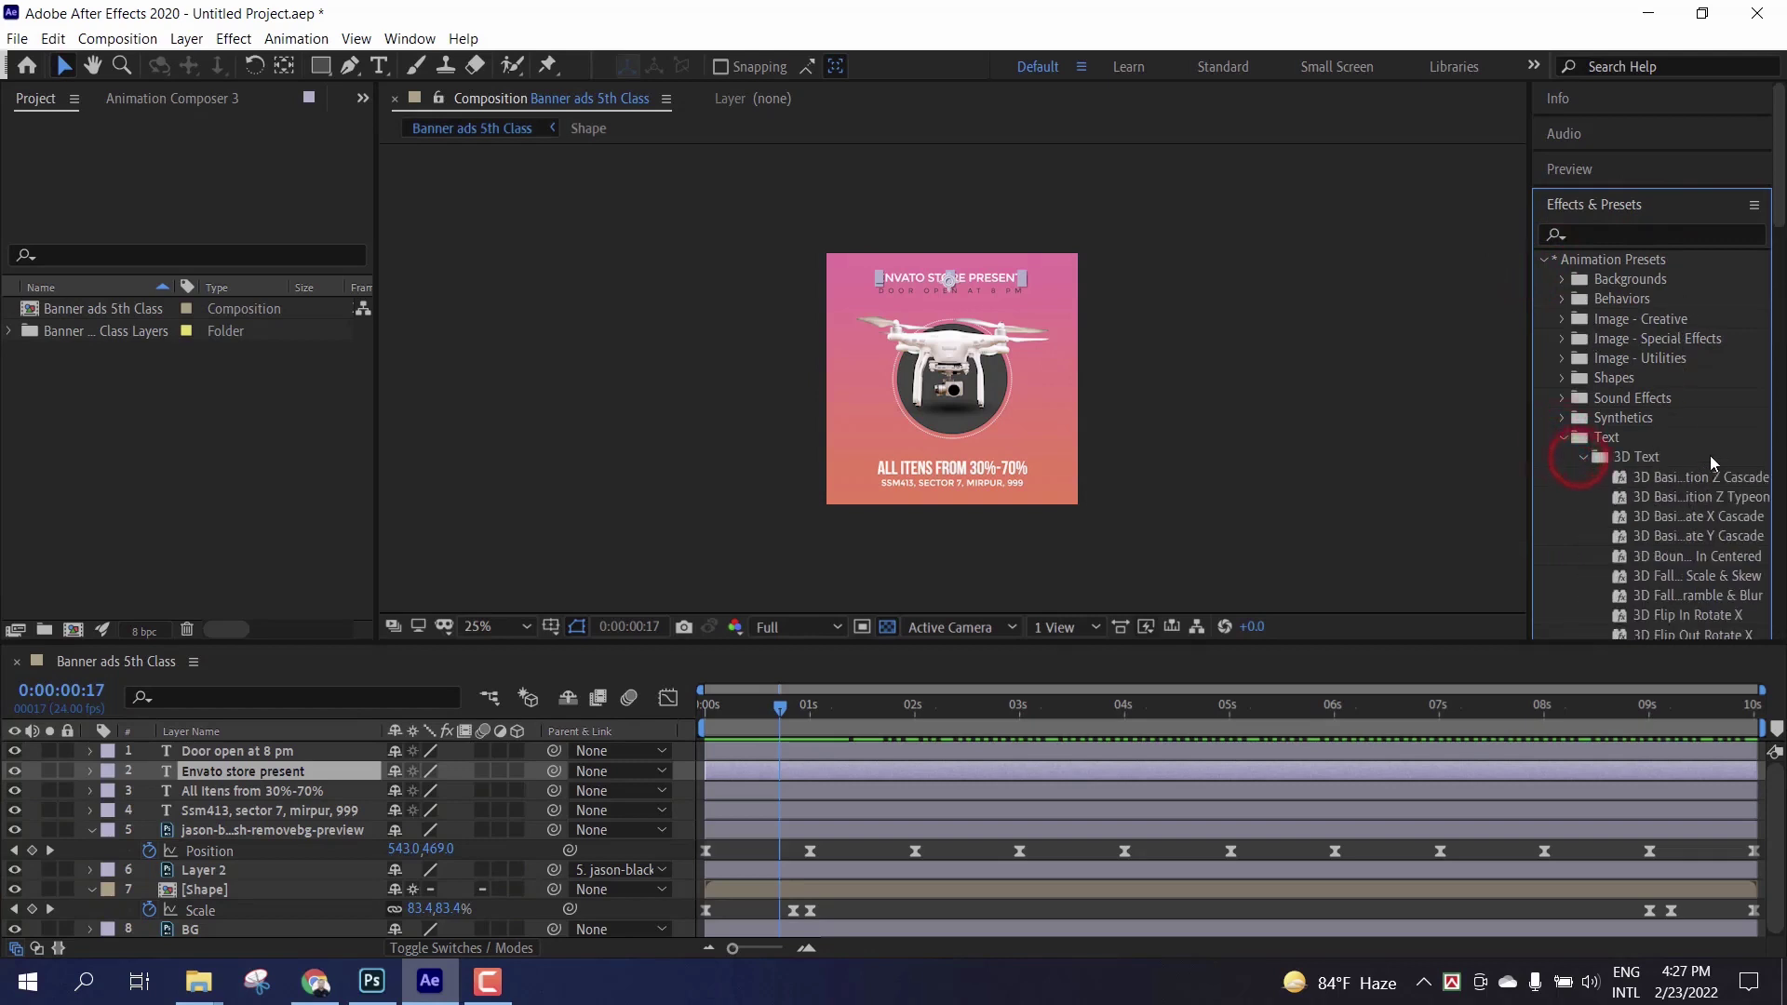
scroll(1743, 472, "down", 1)
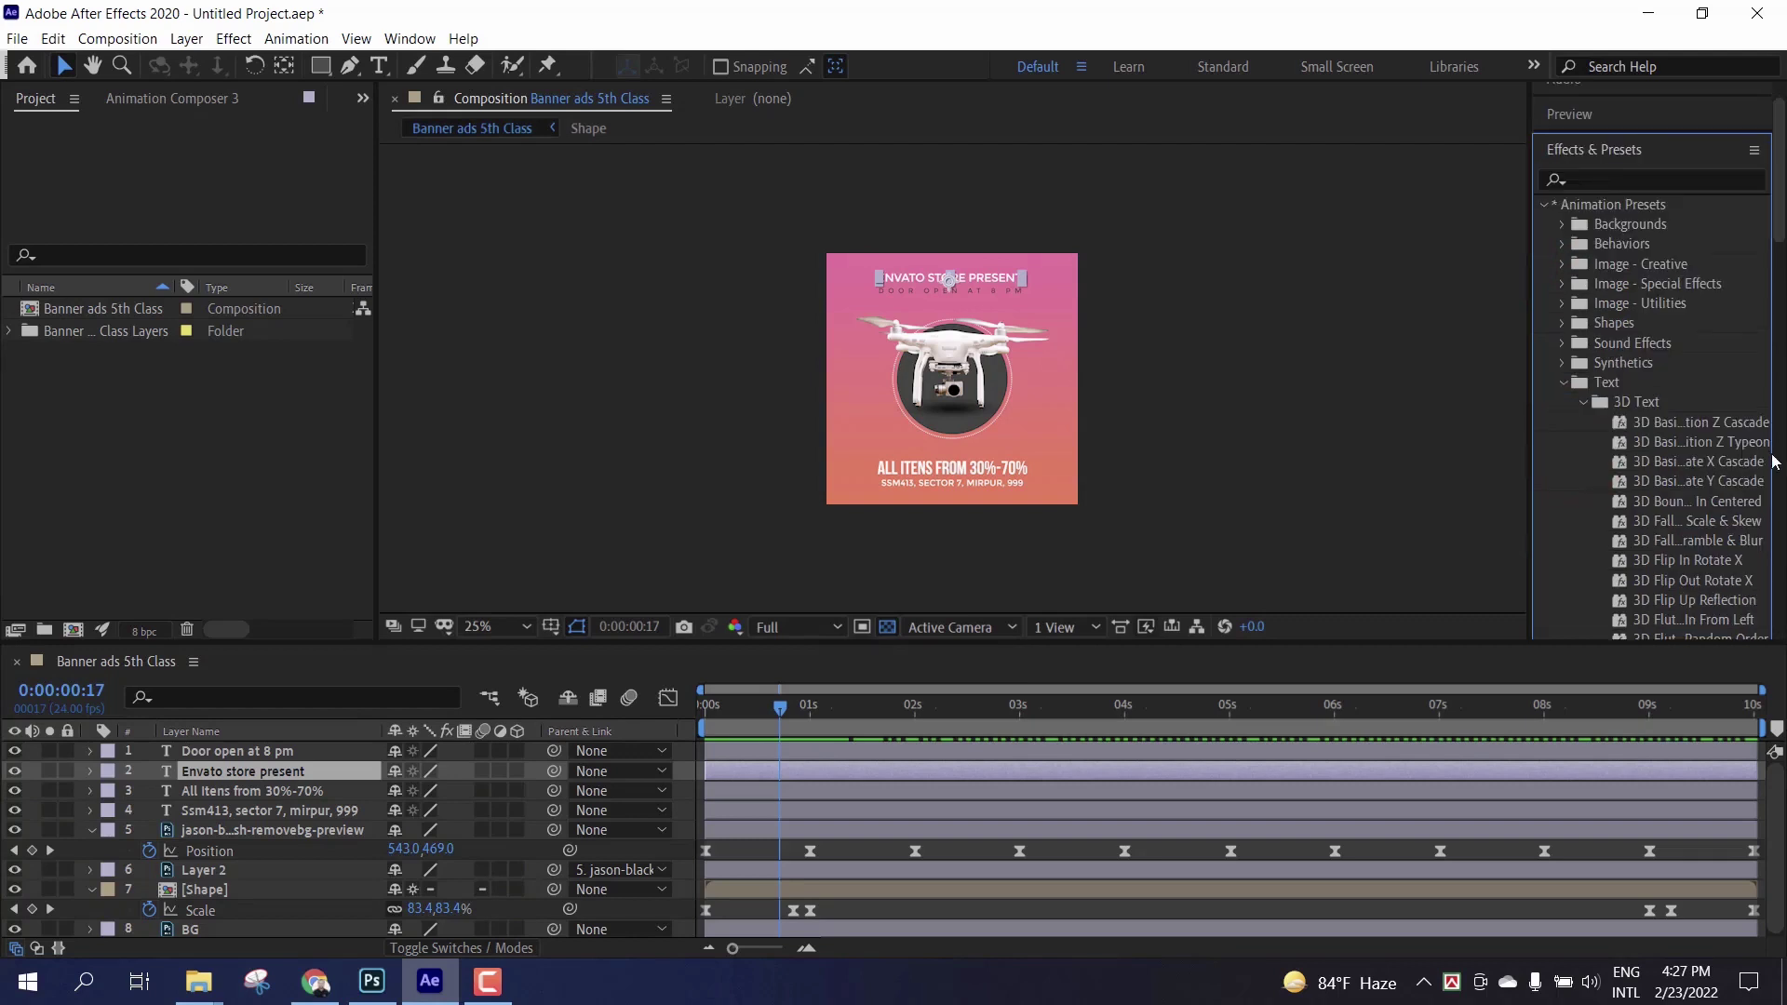
left_click(1764, 445)
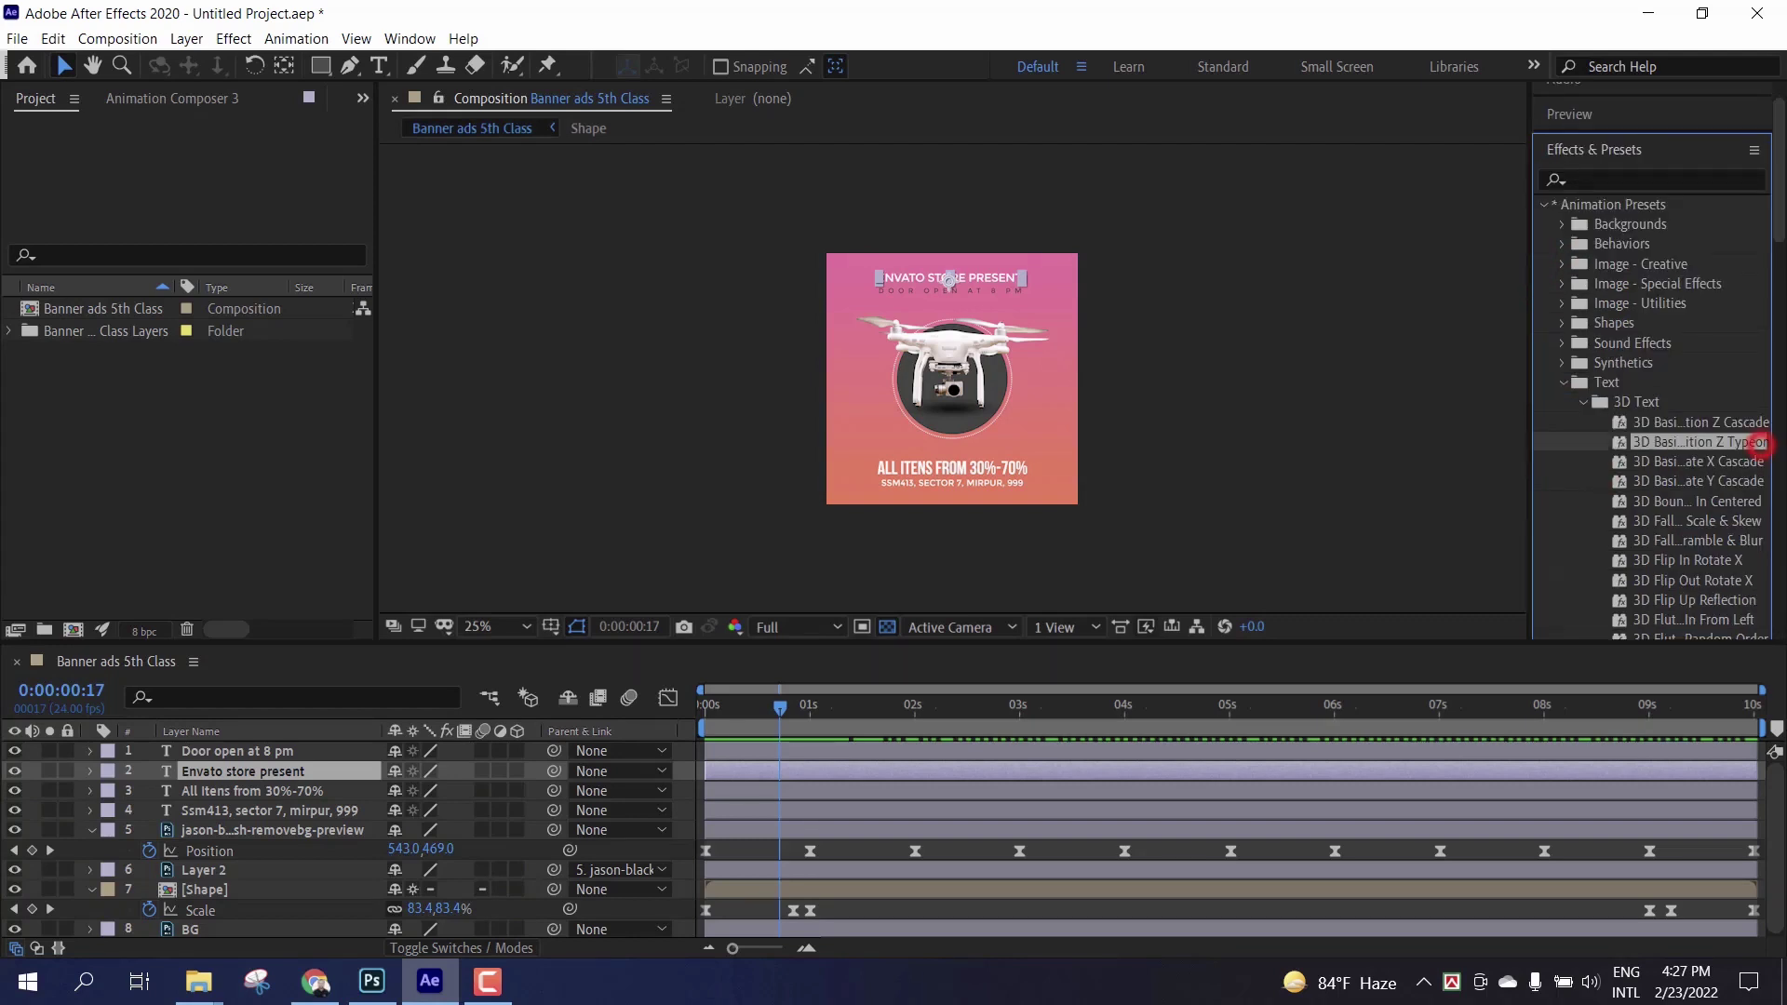
left_click(1735, 469)
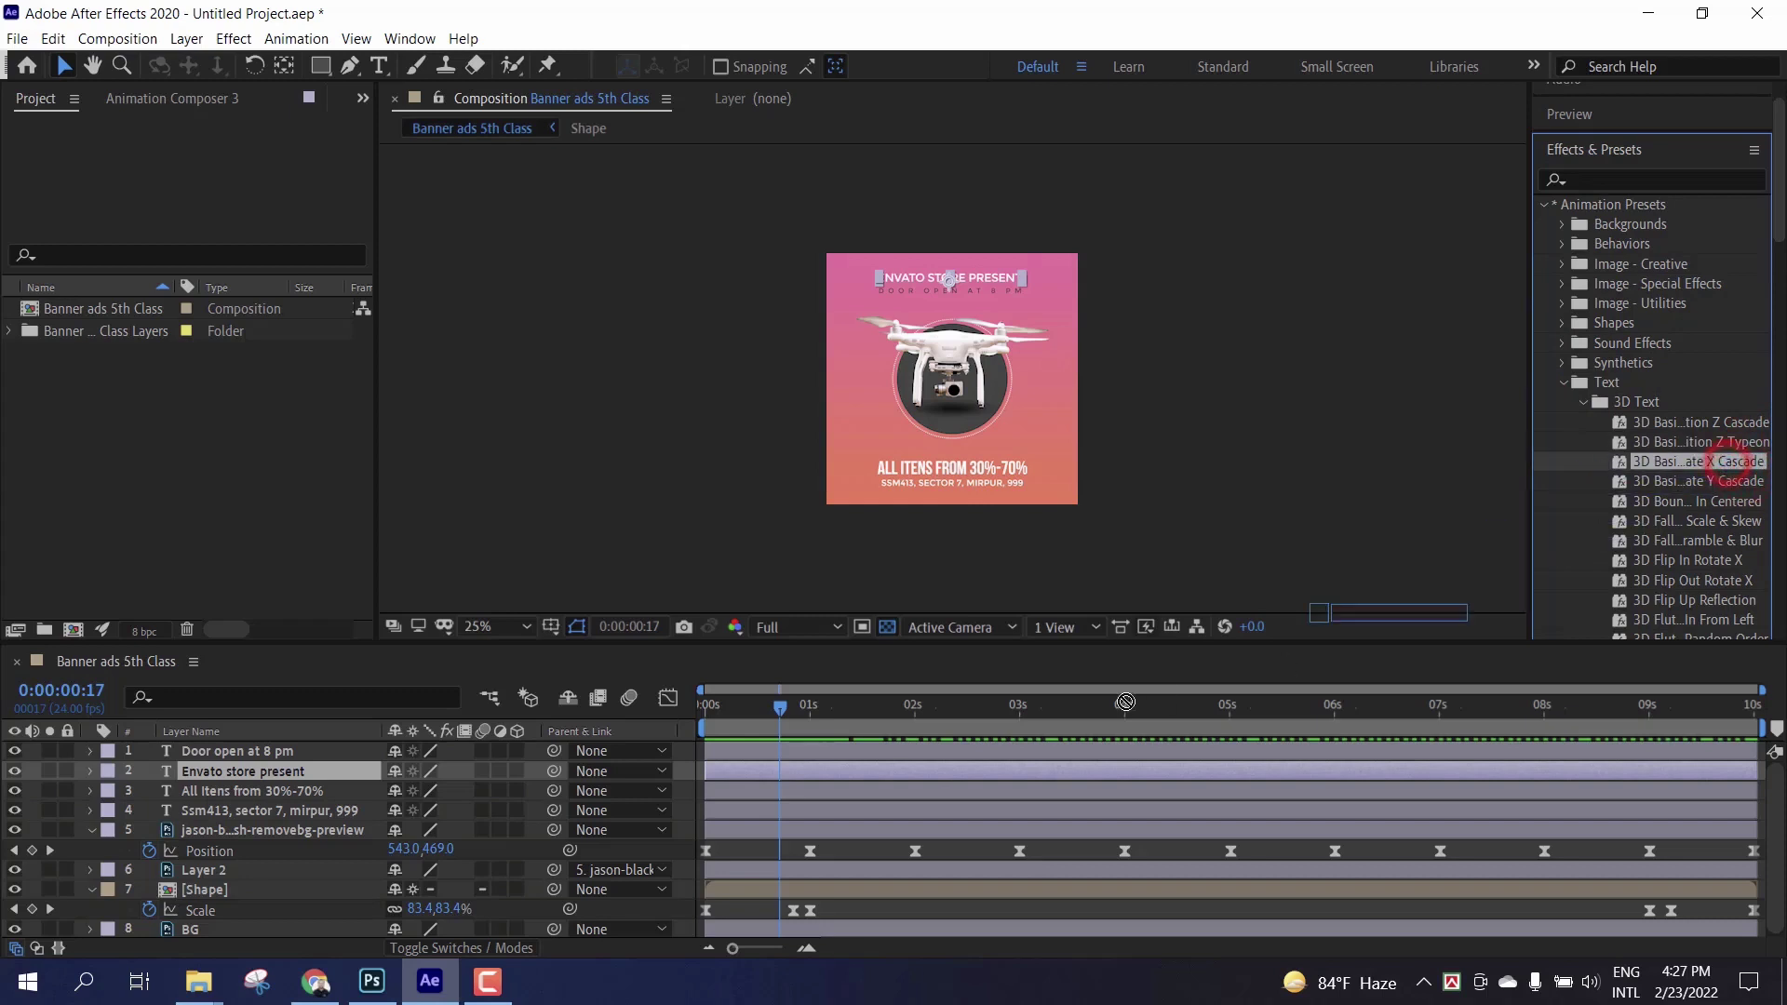
left_click(359, 791)
left_click(298, 771)
key("Return")
left_click_drag(298, 780, 300, 778)
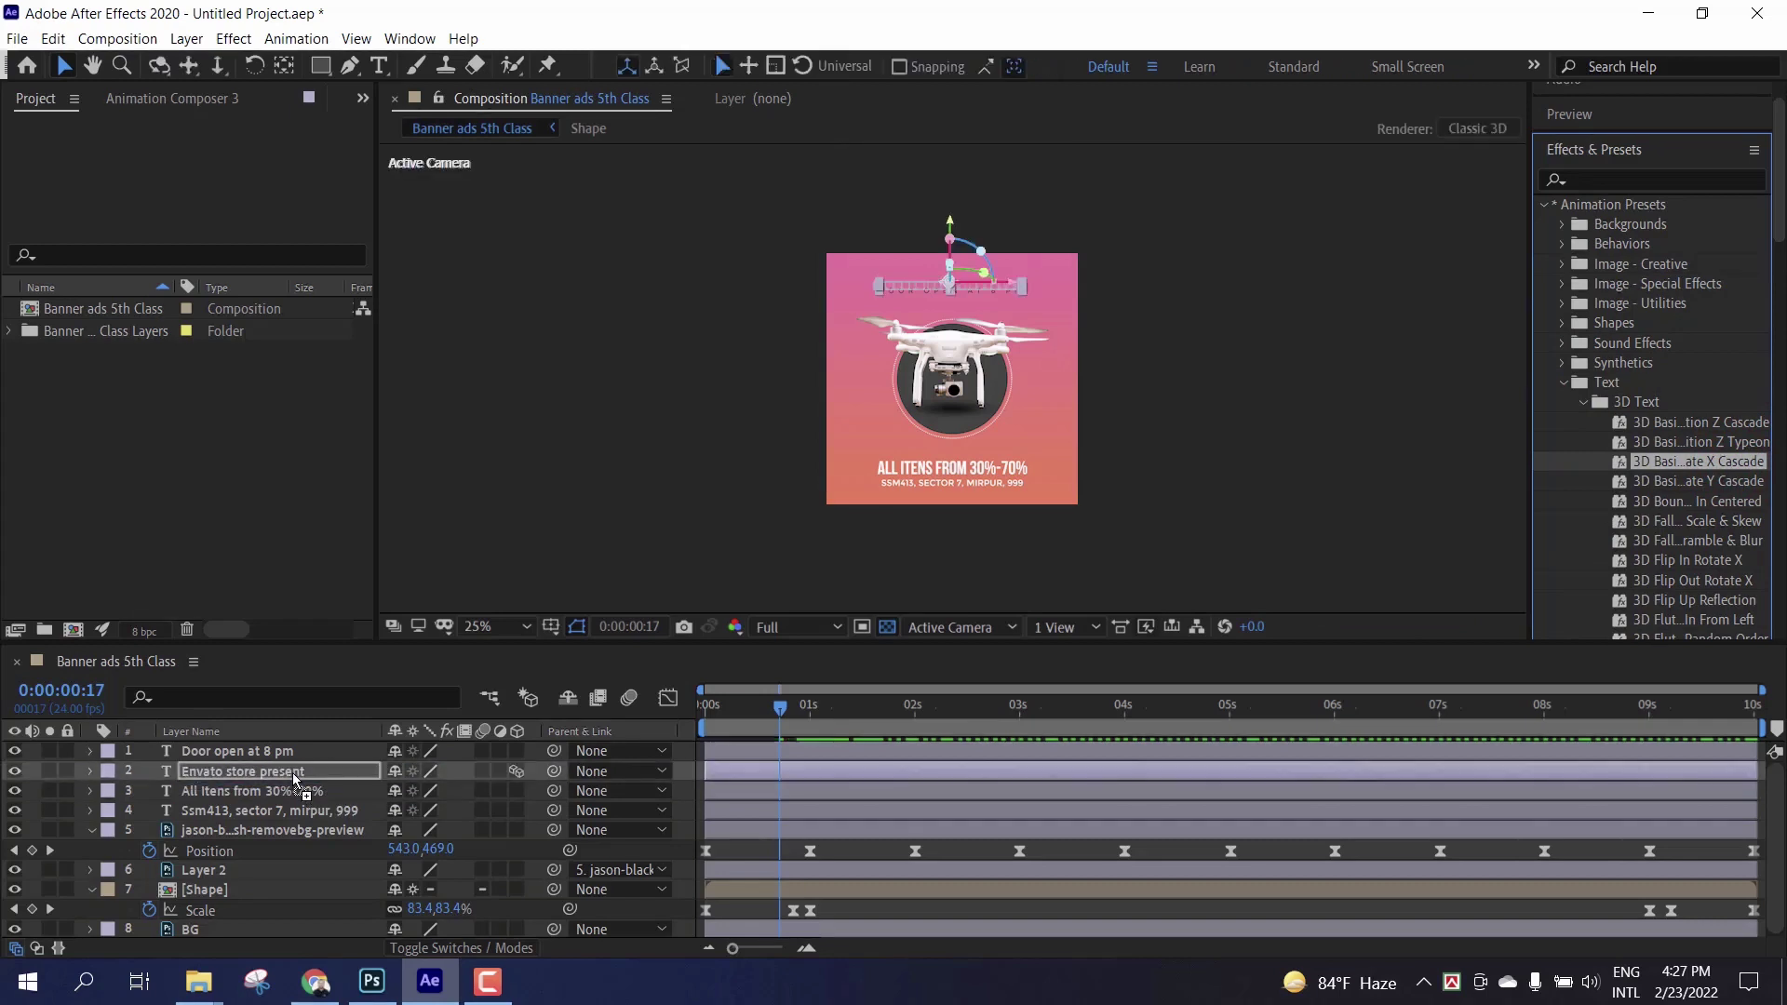
left_click_drag(779, 713, 817, 793)
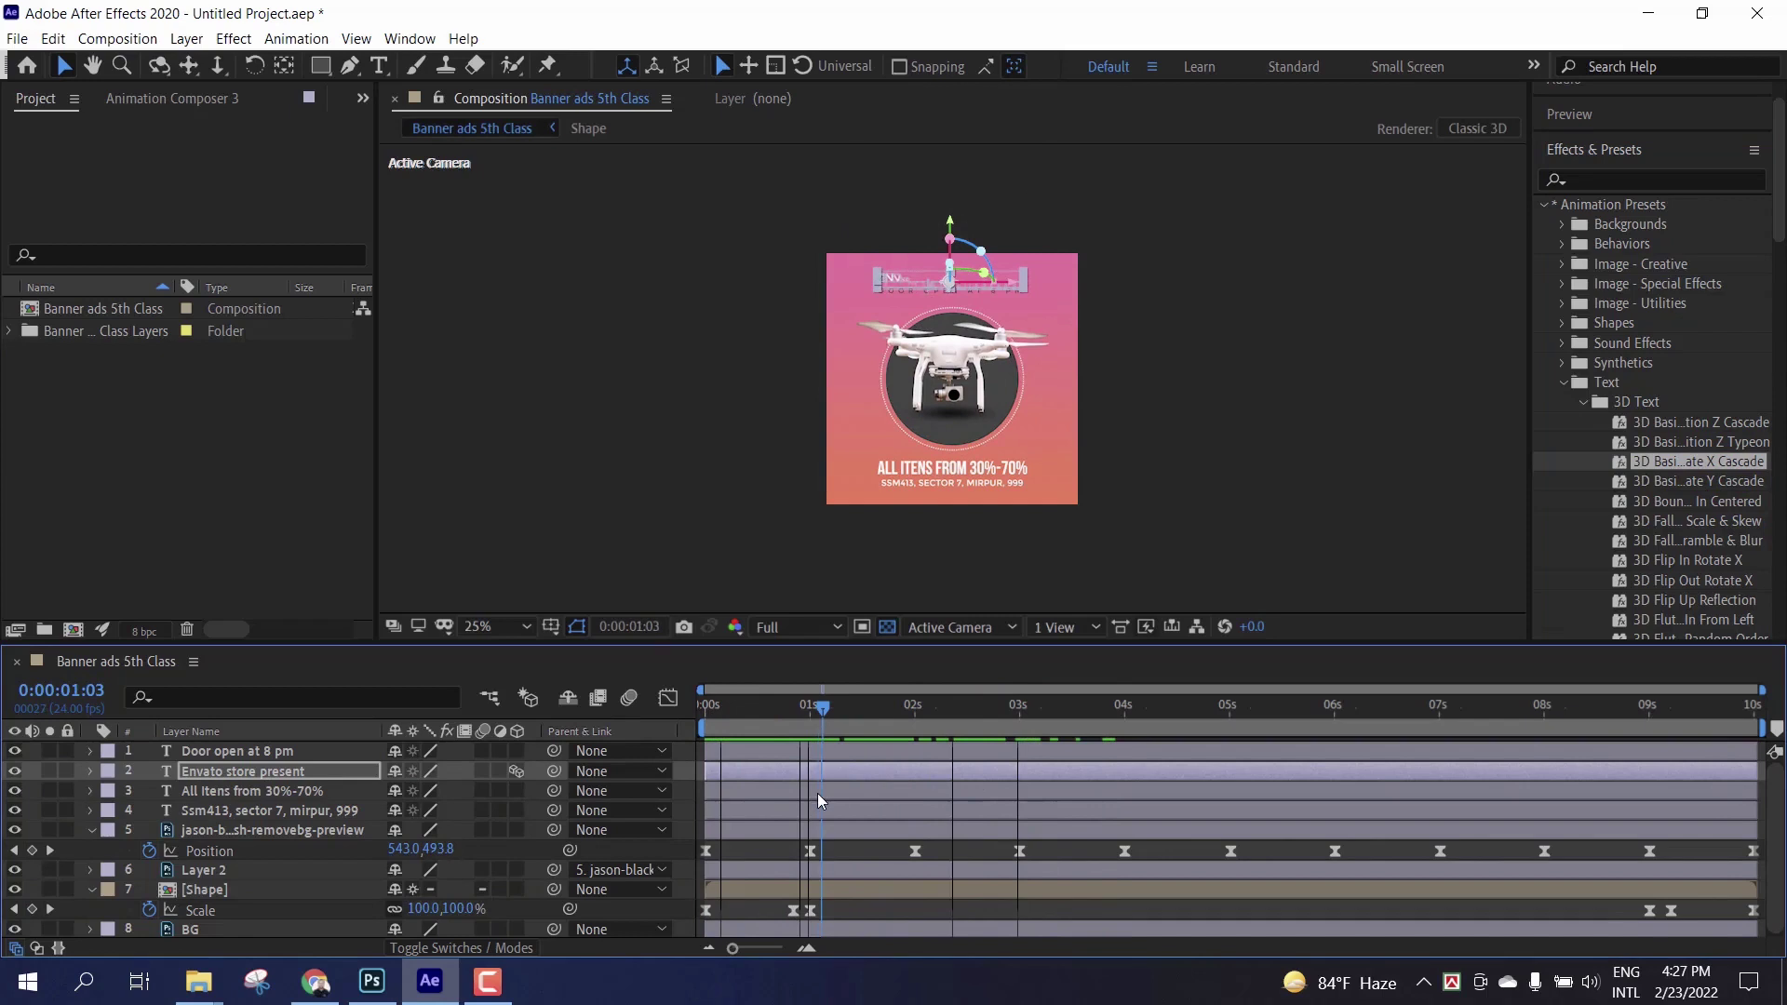
left_click(1301, 505)
left_click_drag(825, 721, 1545, 780)
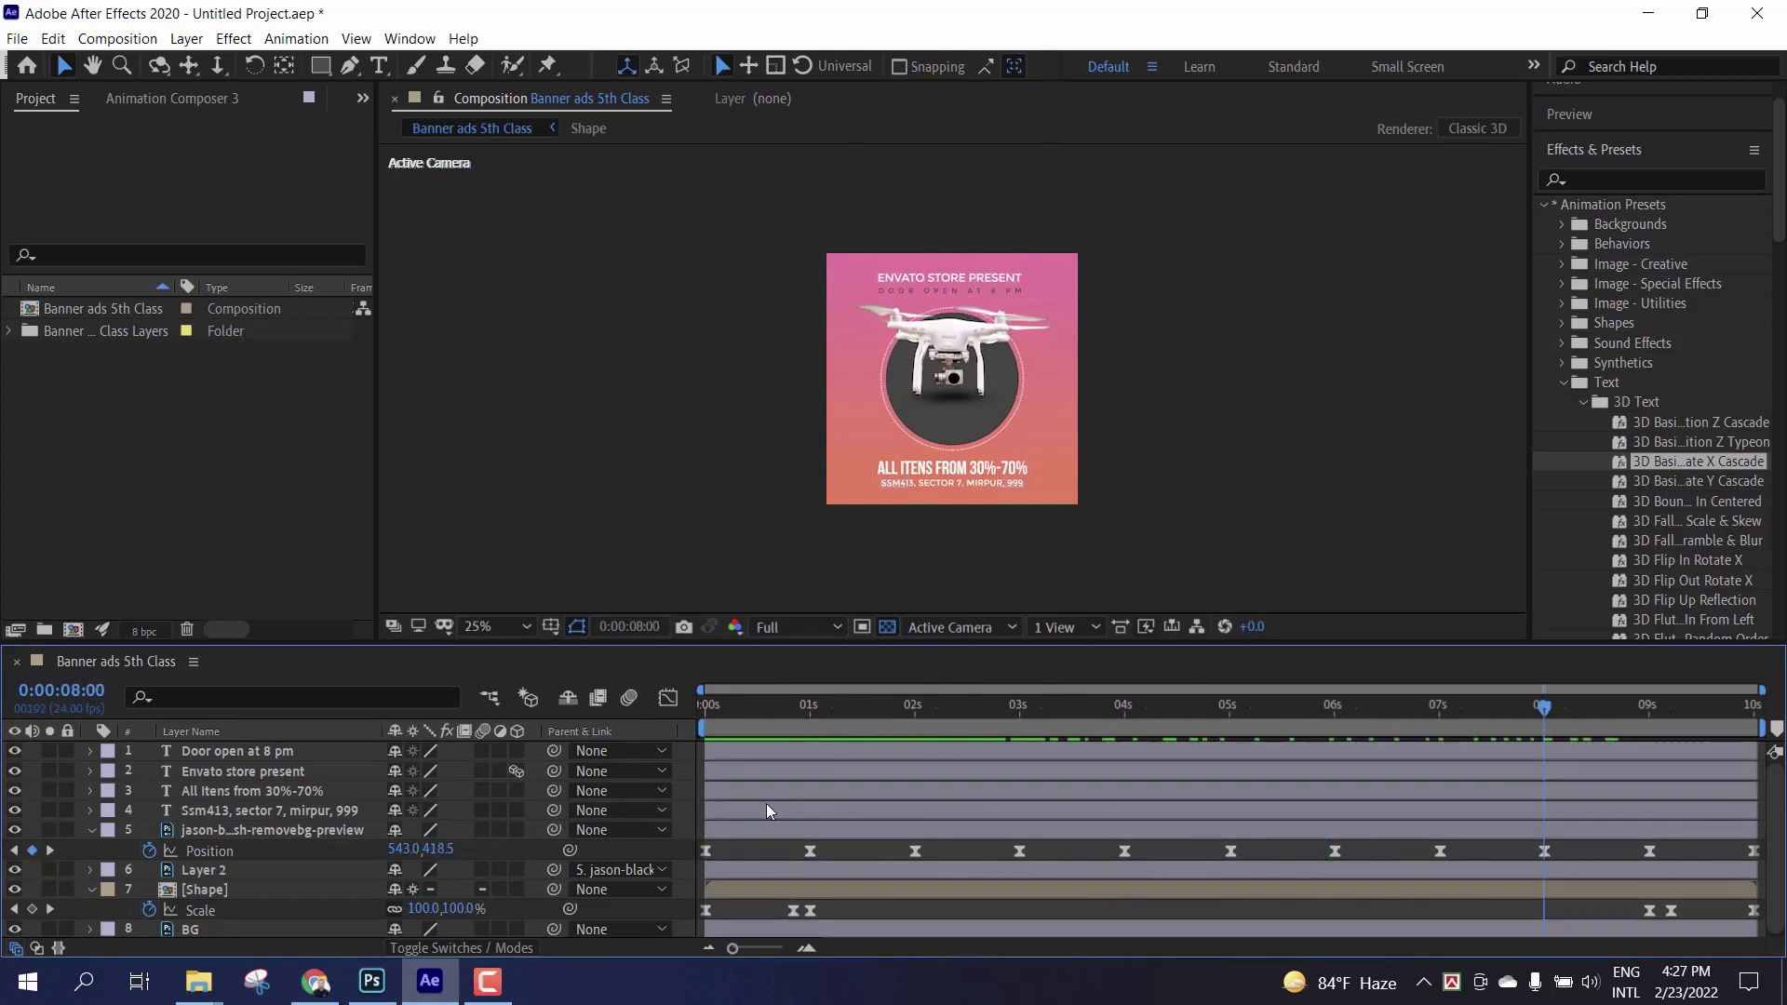
left_click(227, 775)
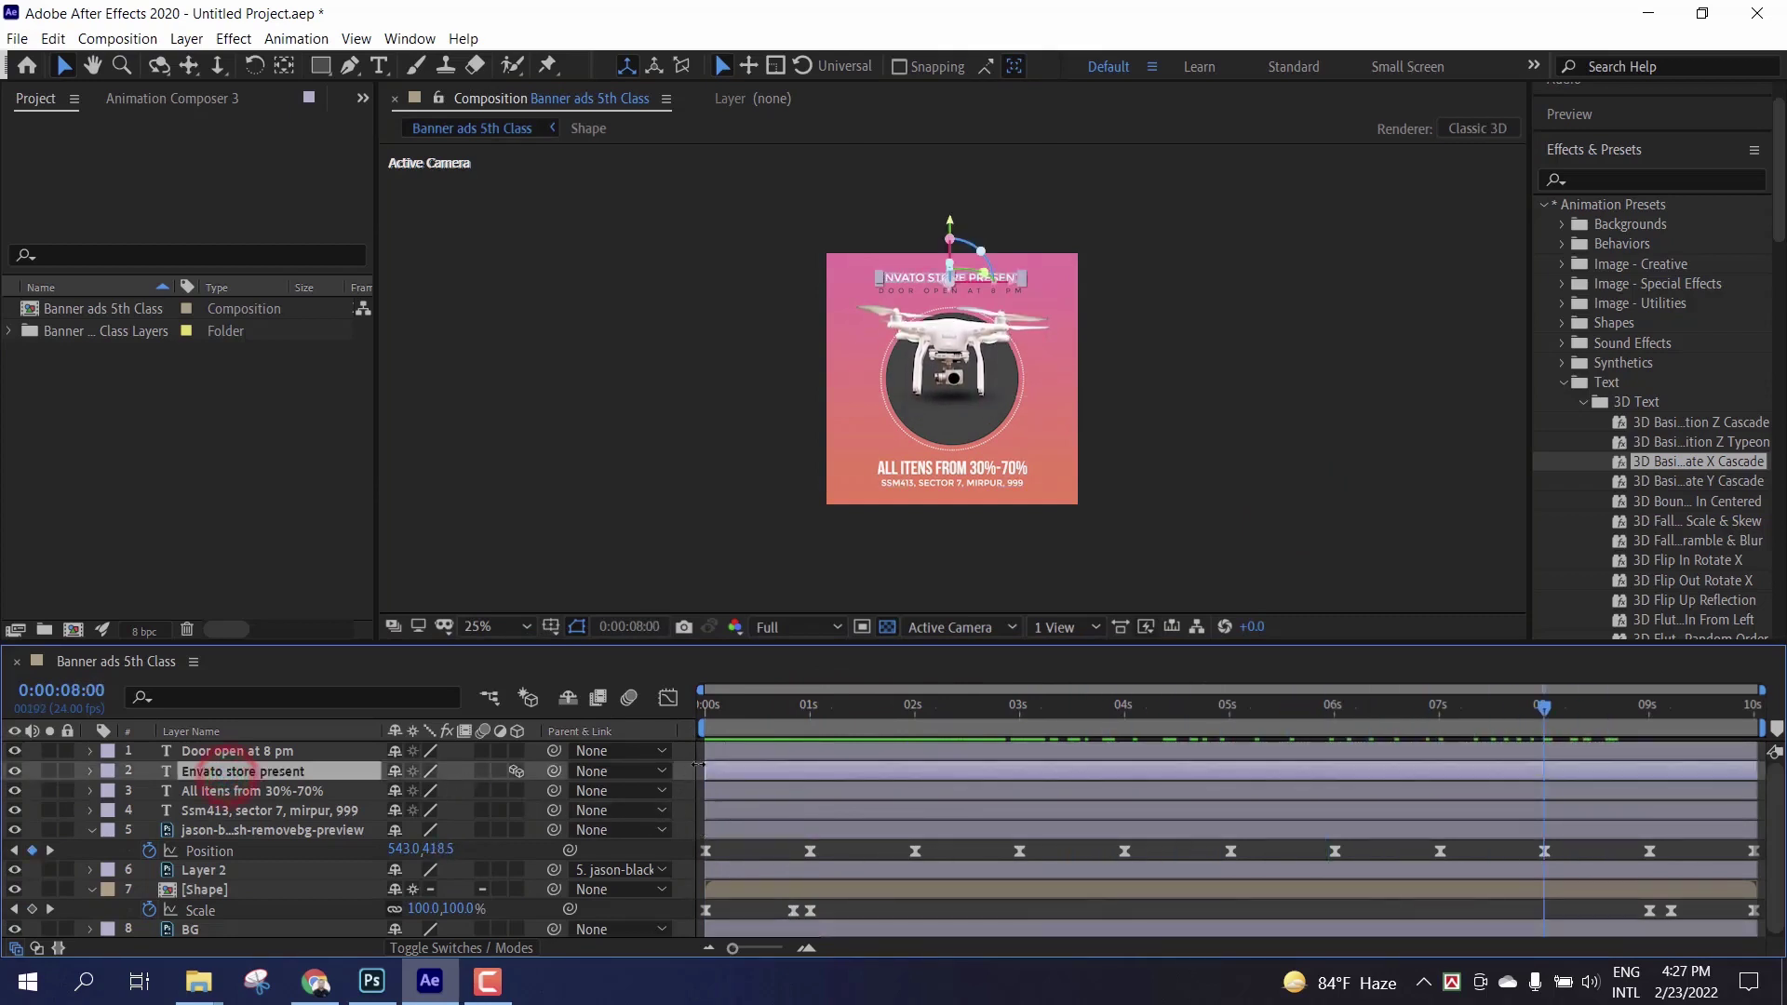
Step: Show the title's Offset keyframes and paste copies of them at 7s and 9s
key("u")
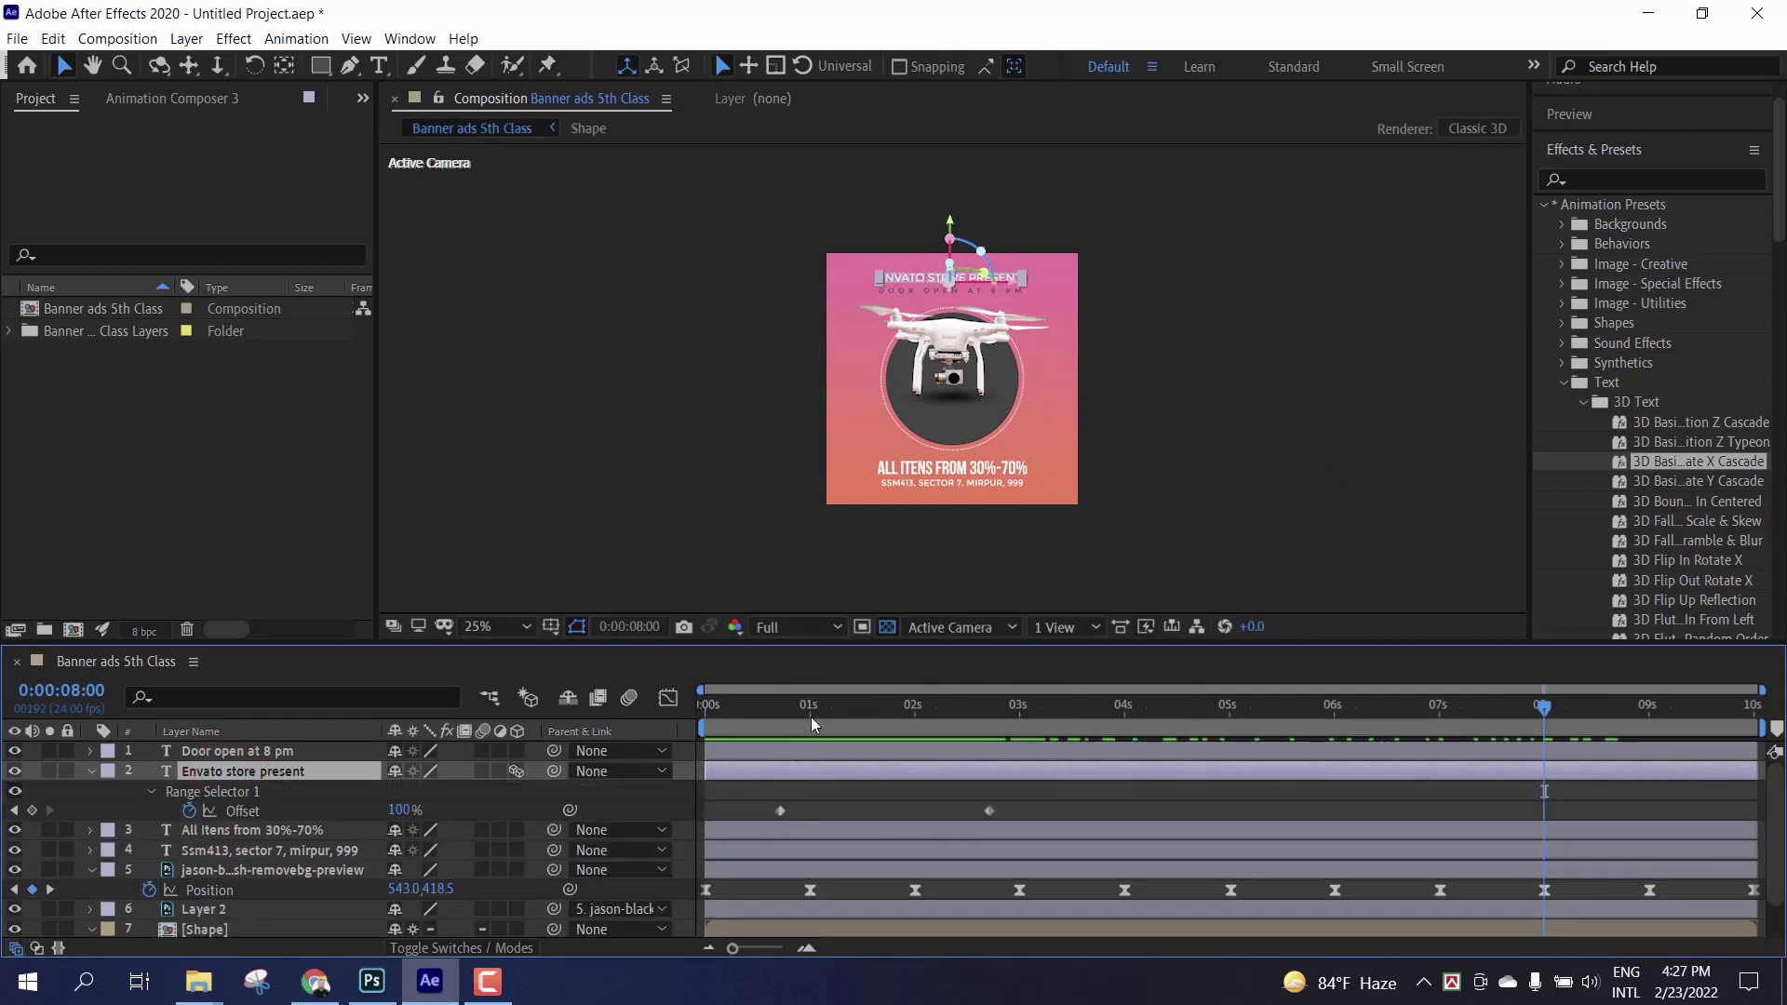
left_click_drag(812, 724, 1439, 762)
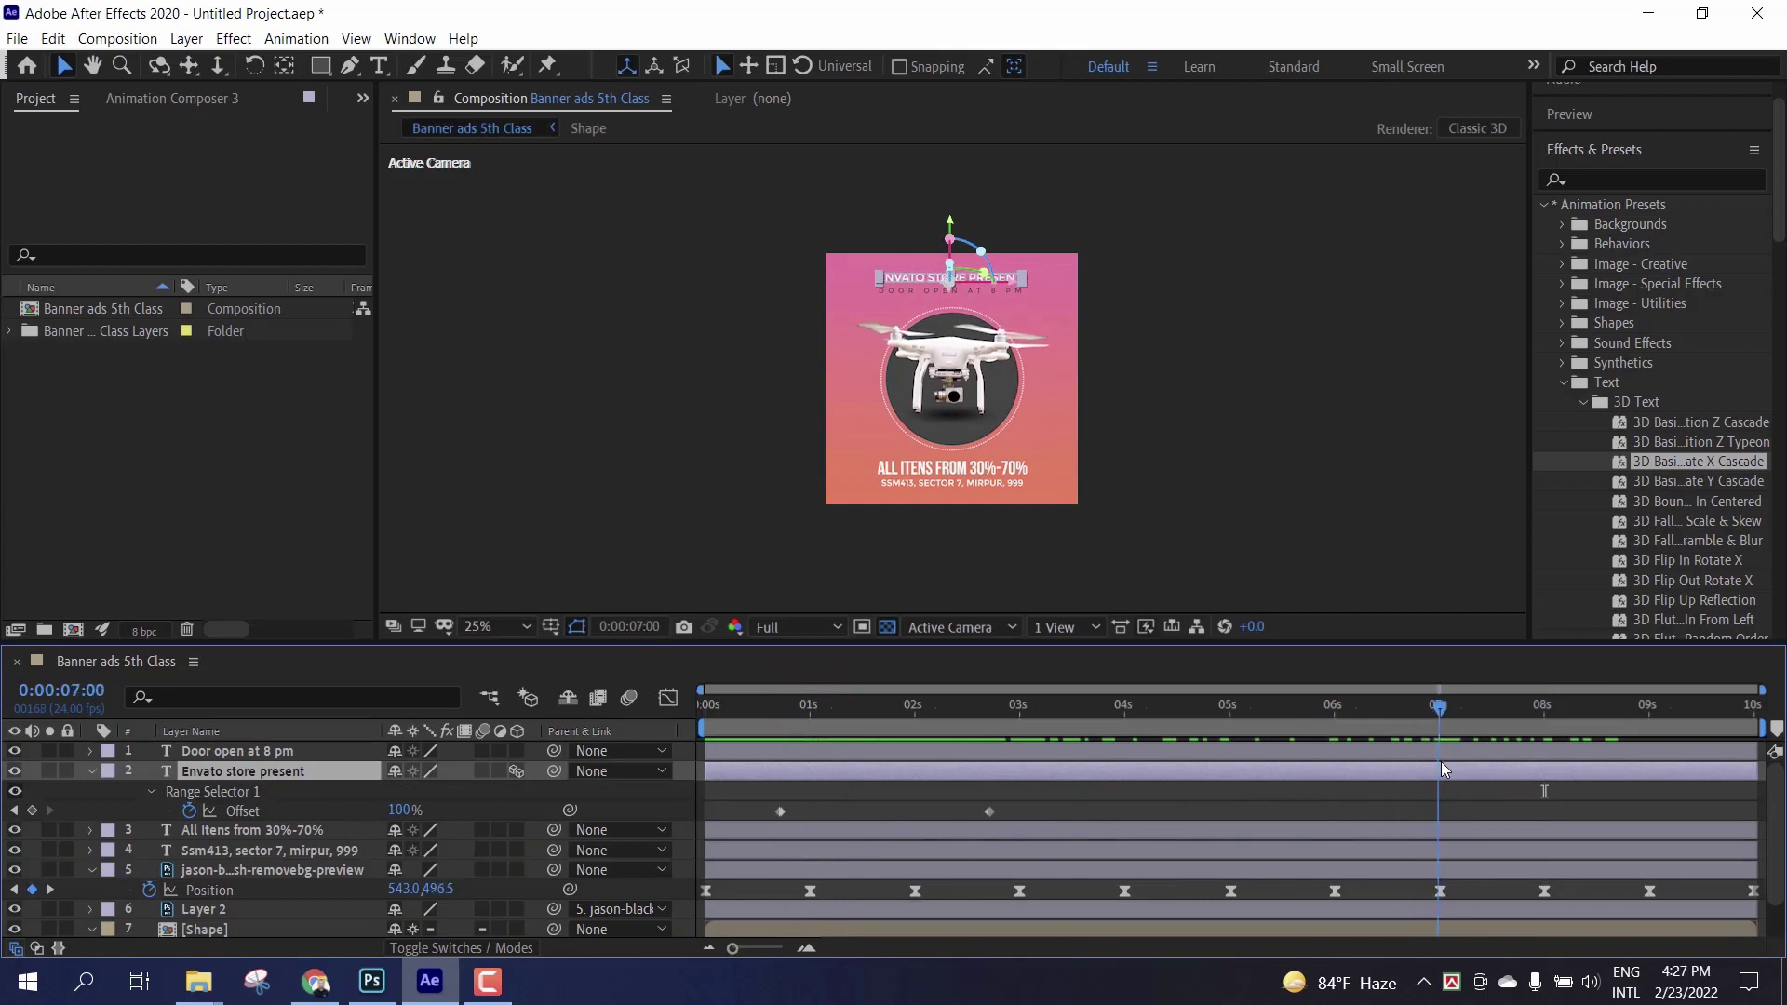
left_click(989, 810)
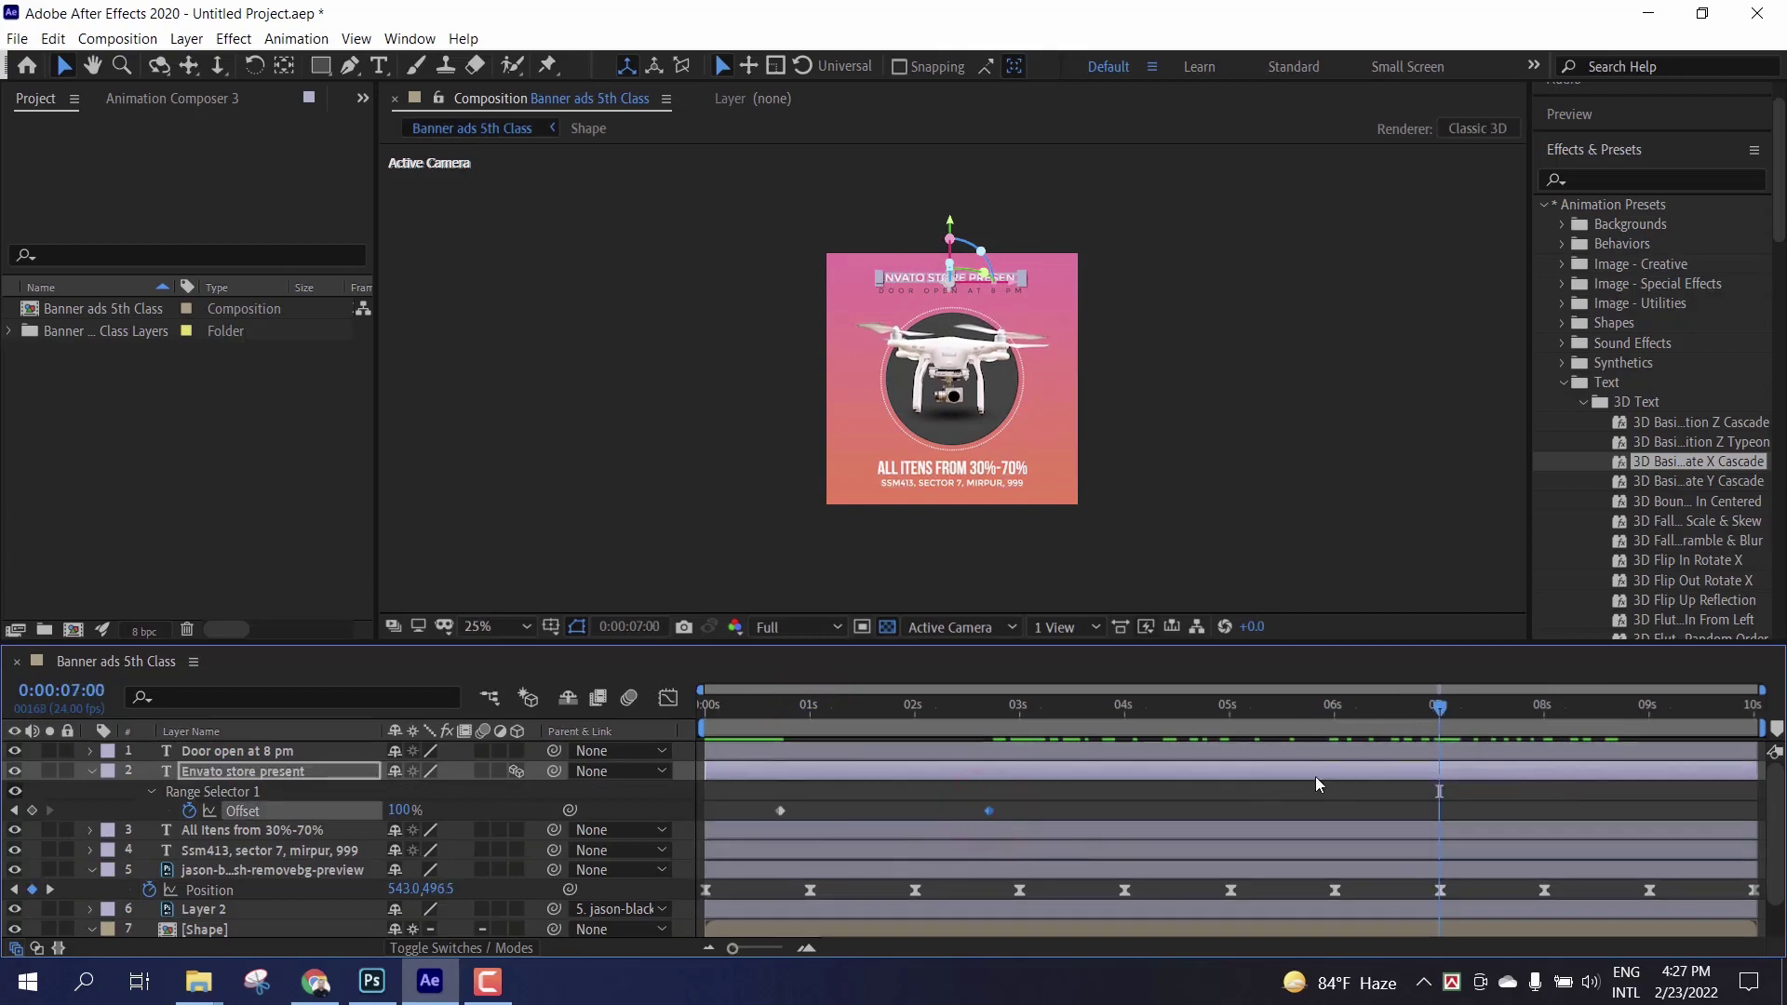
left_click_drag(1450, 710, 1655, 718)
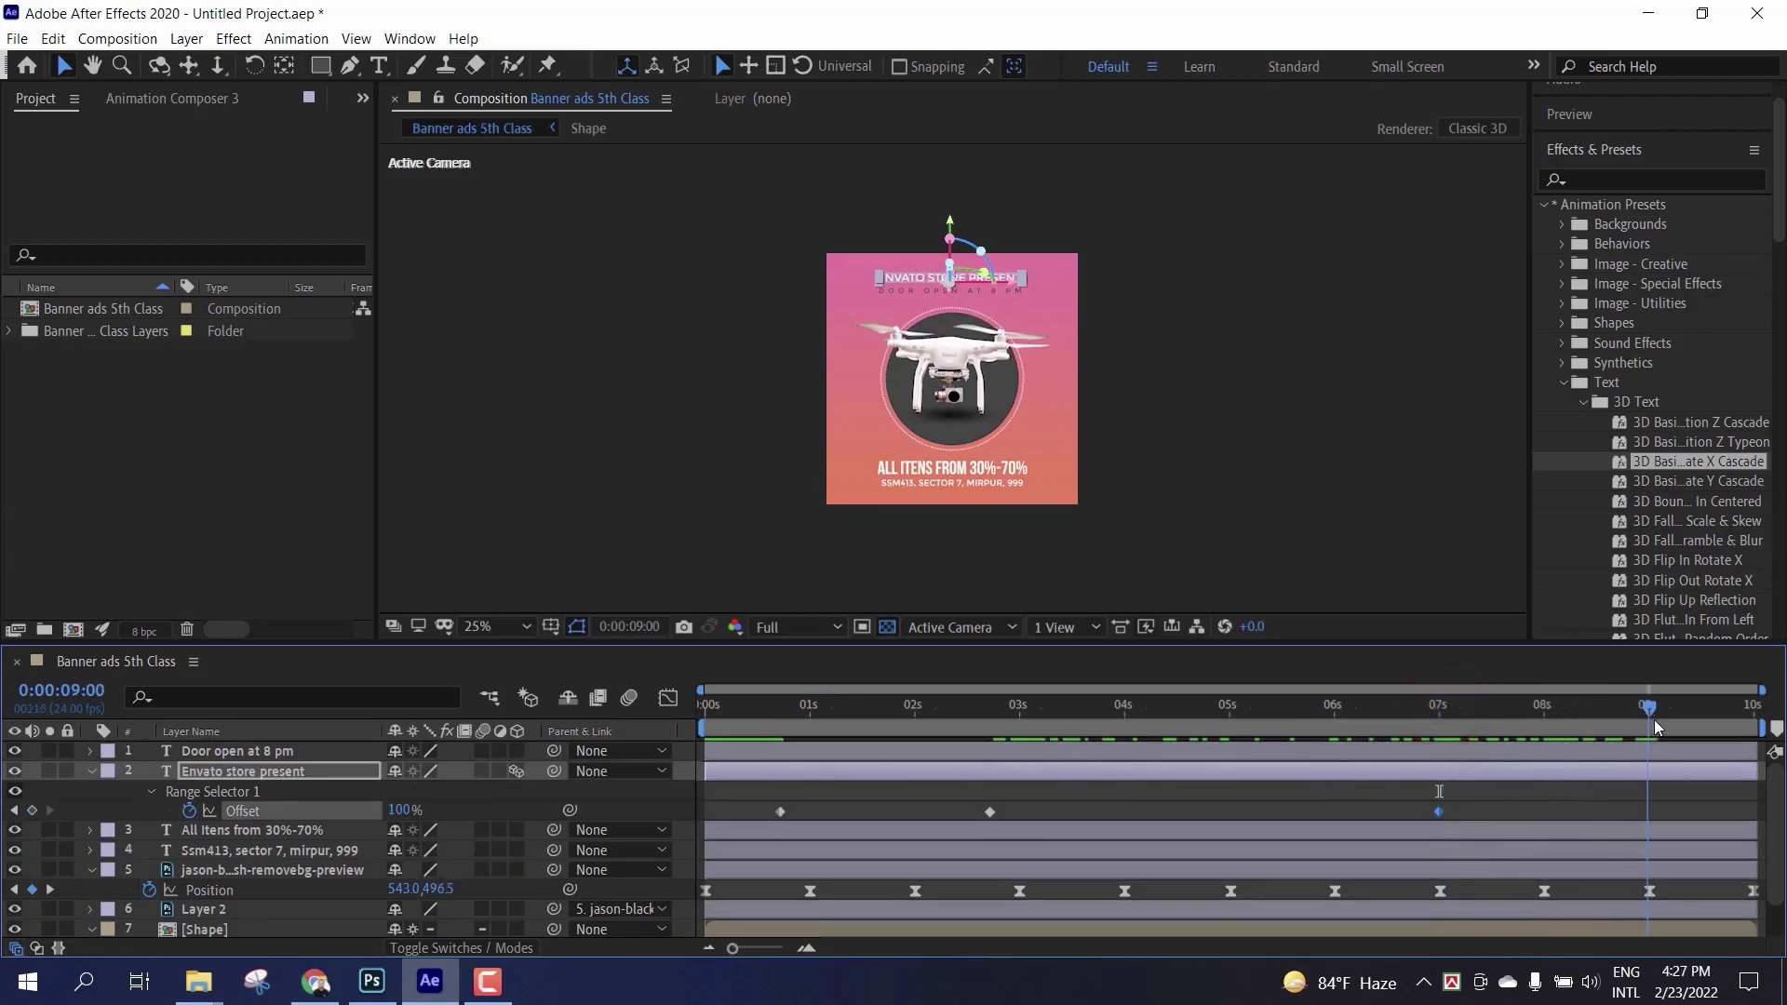
left_click(782, 811)
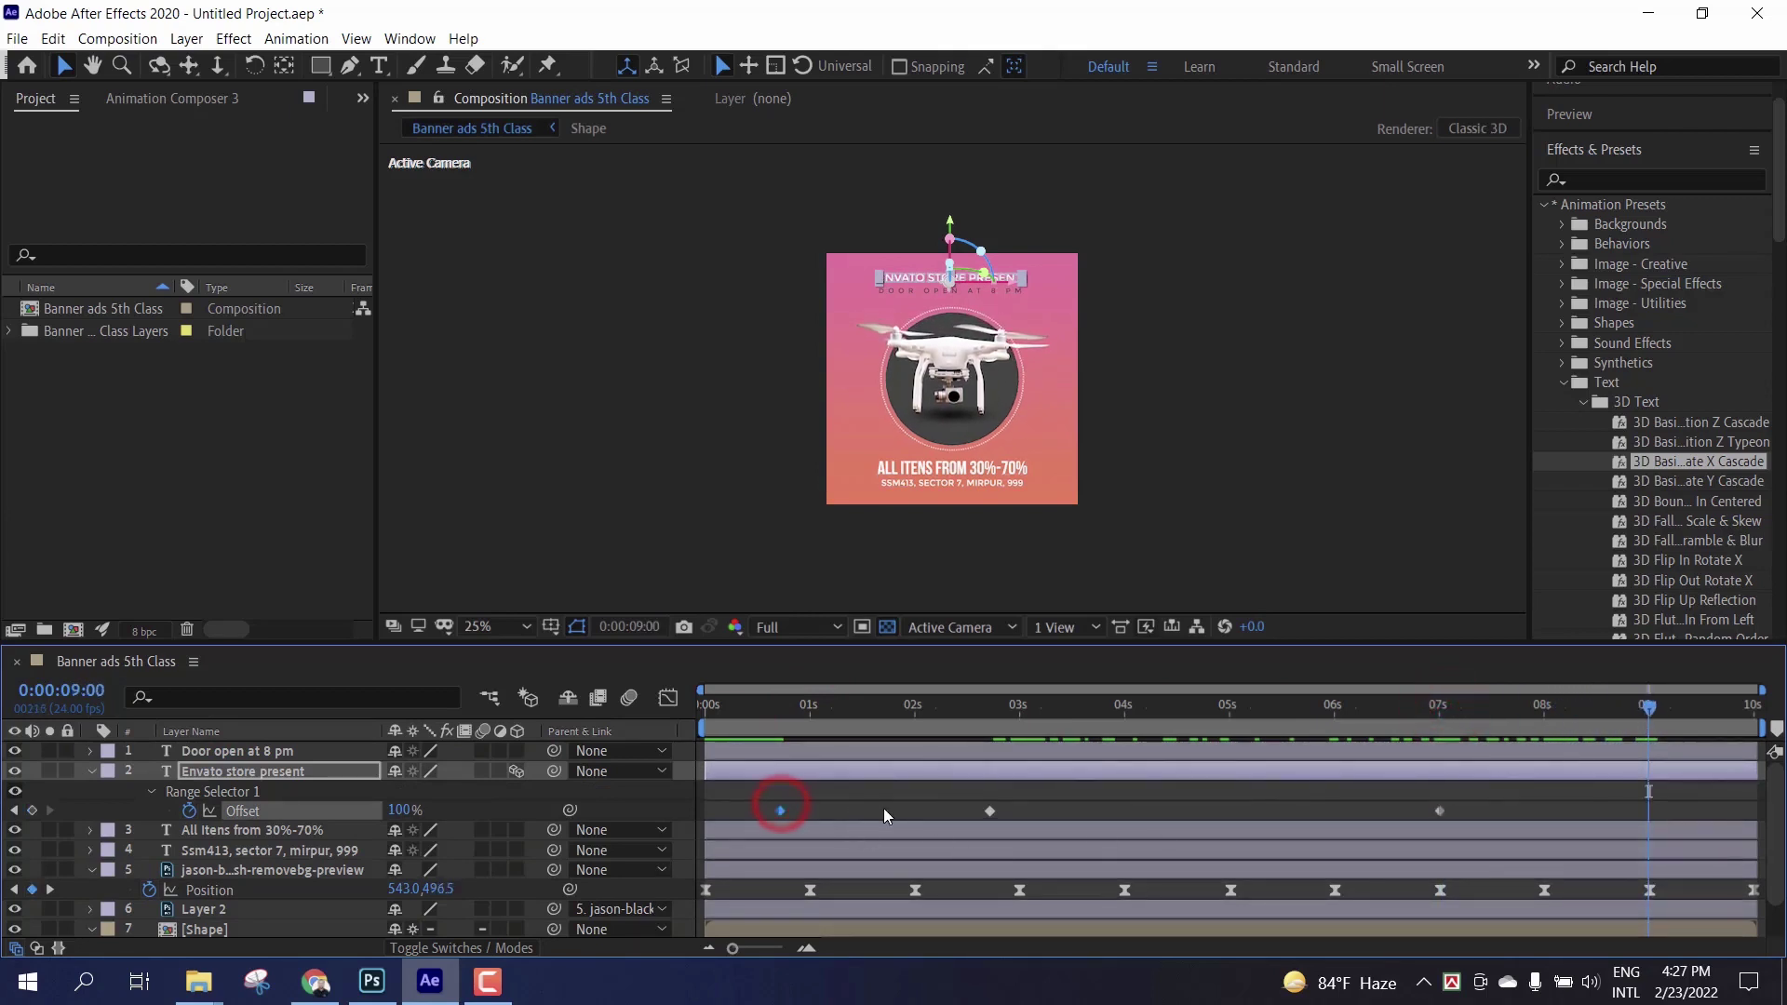
key("ctrl+v")
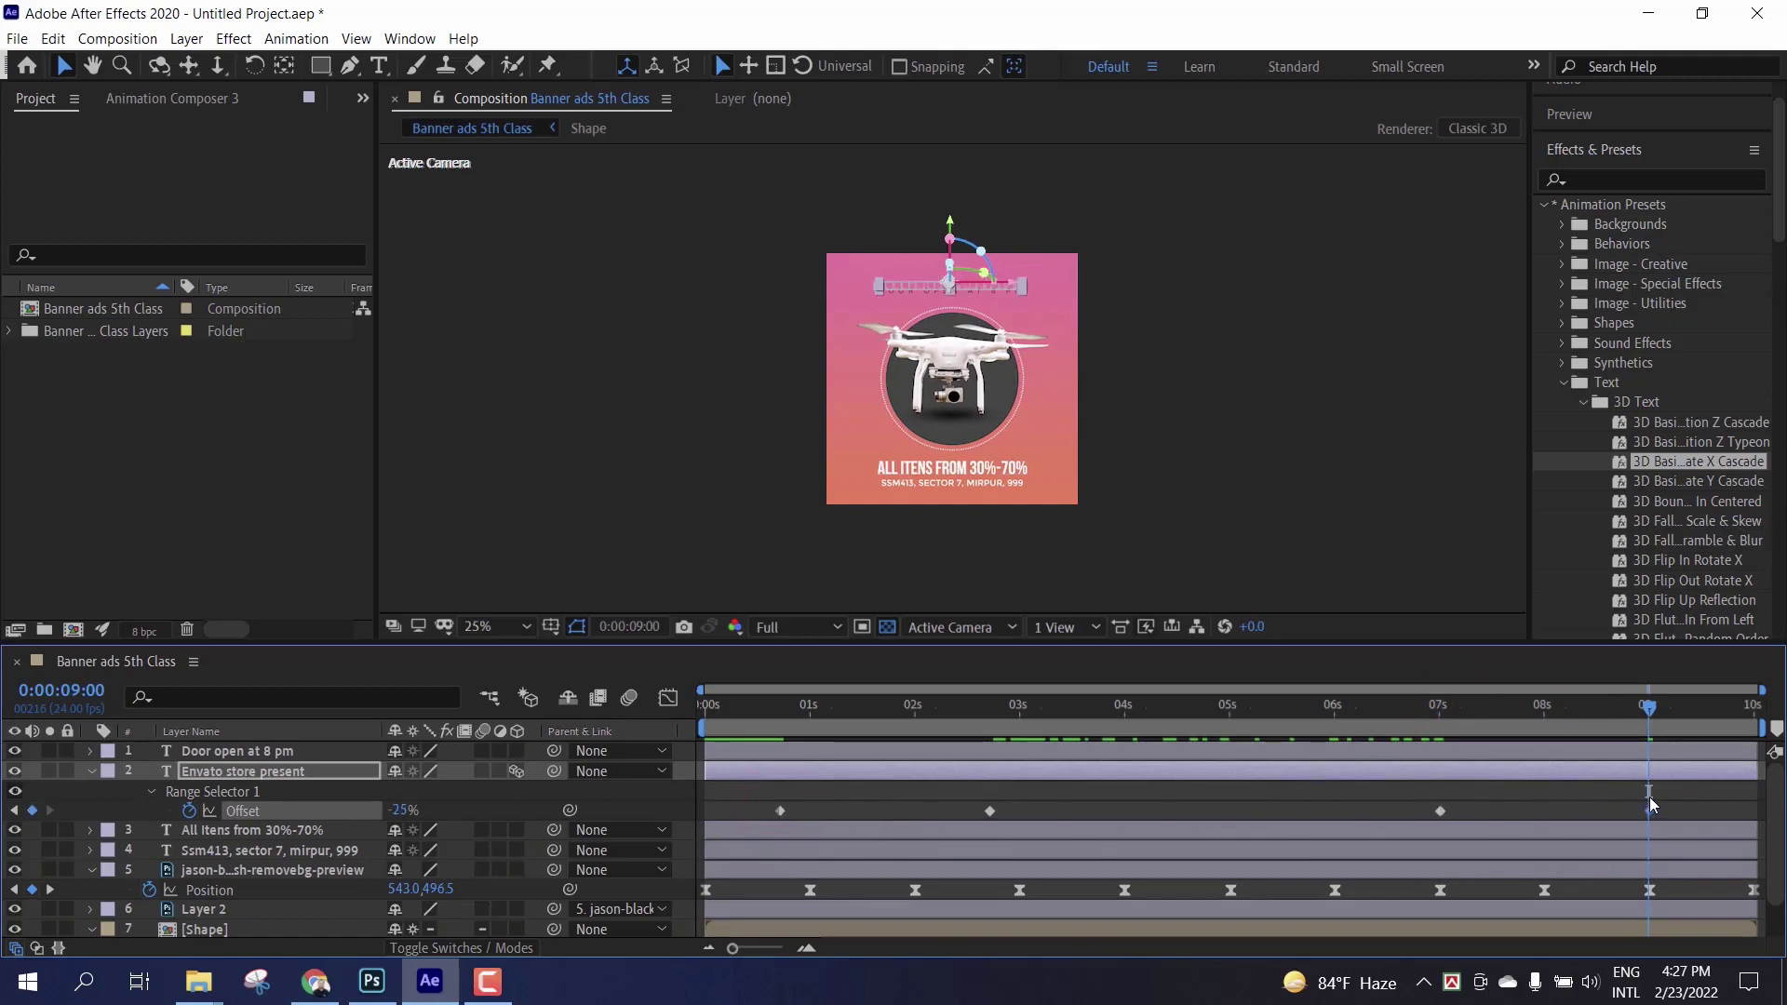
Step: Slide the two closing Offset keys later, to about 8s and 9.8s
left_click_drag(1661, 806, 1540, 814)
left_click(1515, 795)
left_click(1591, 794)
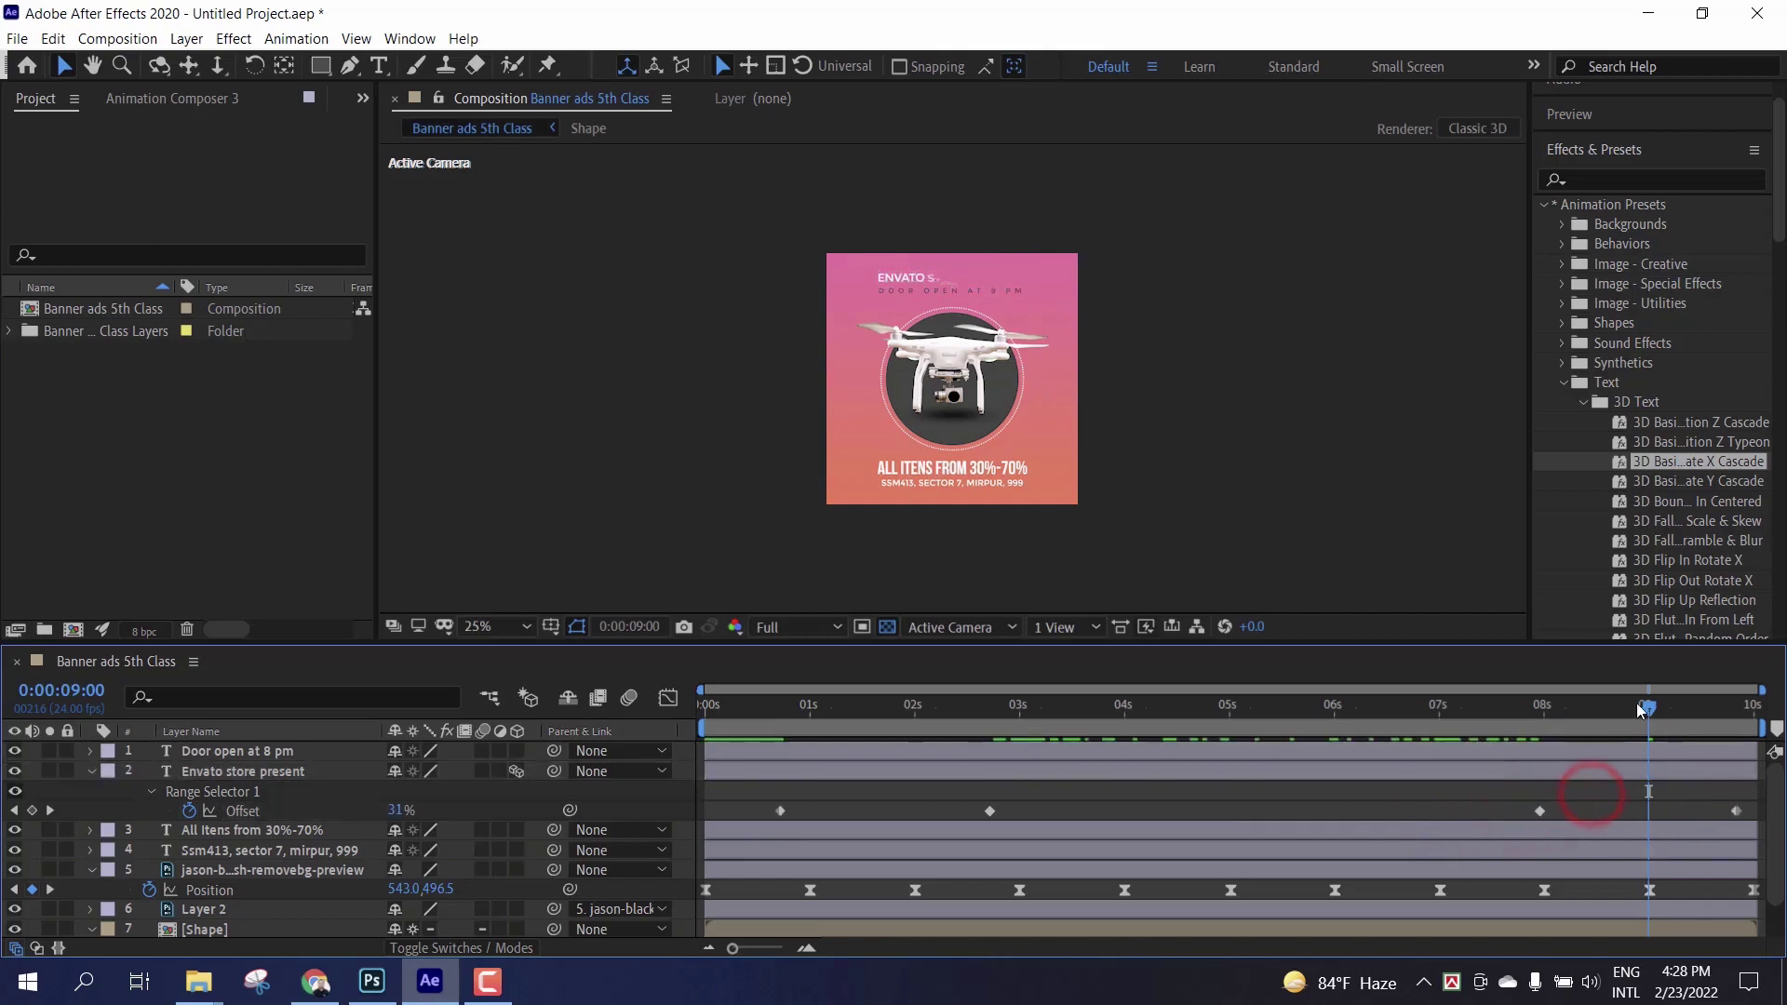
left_click_drag(1653, 709, 1147, 709)
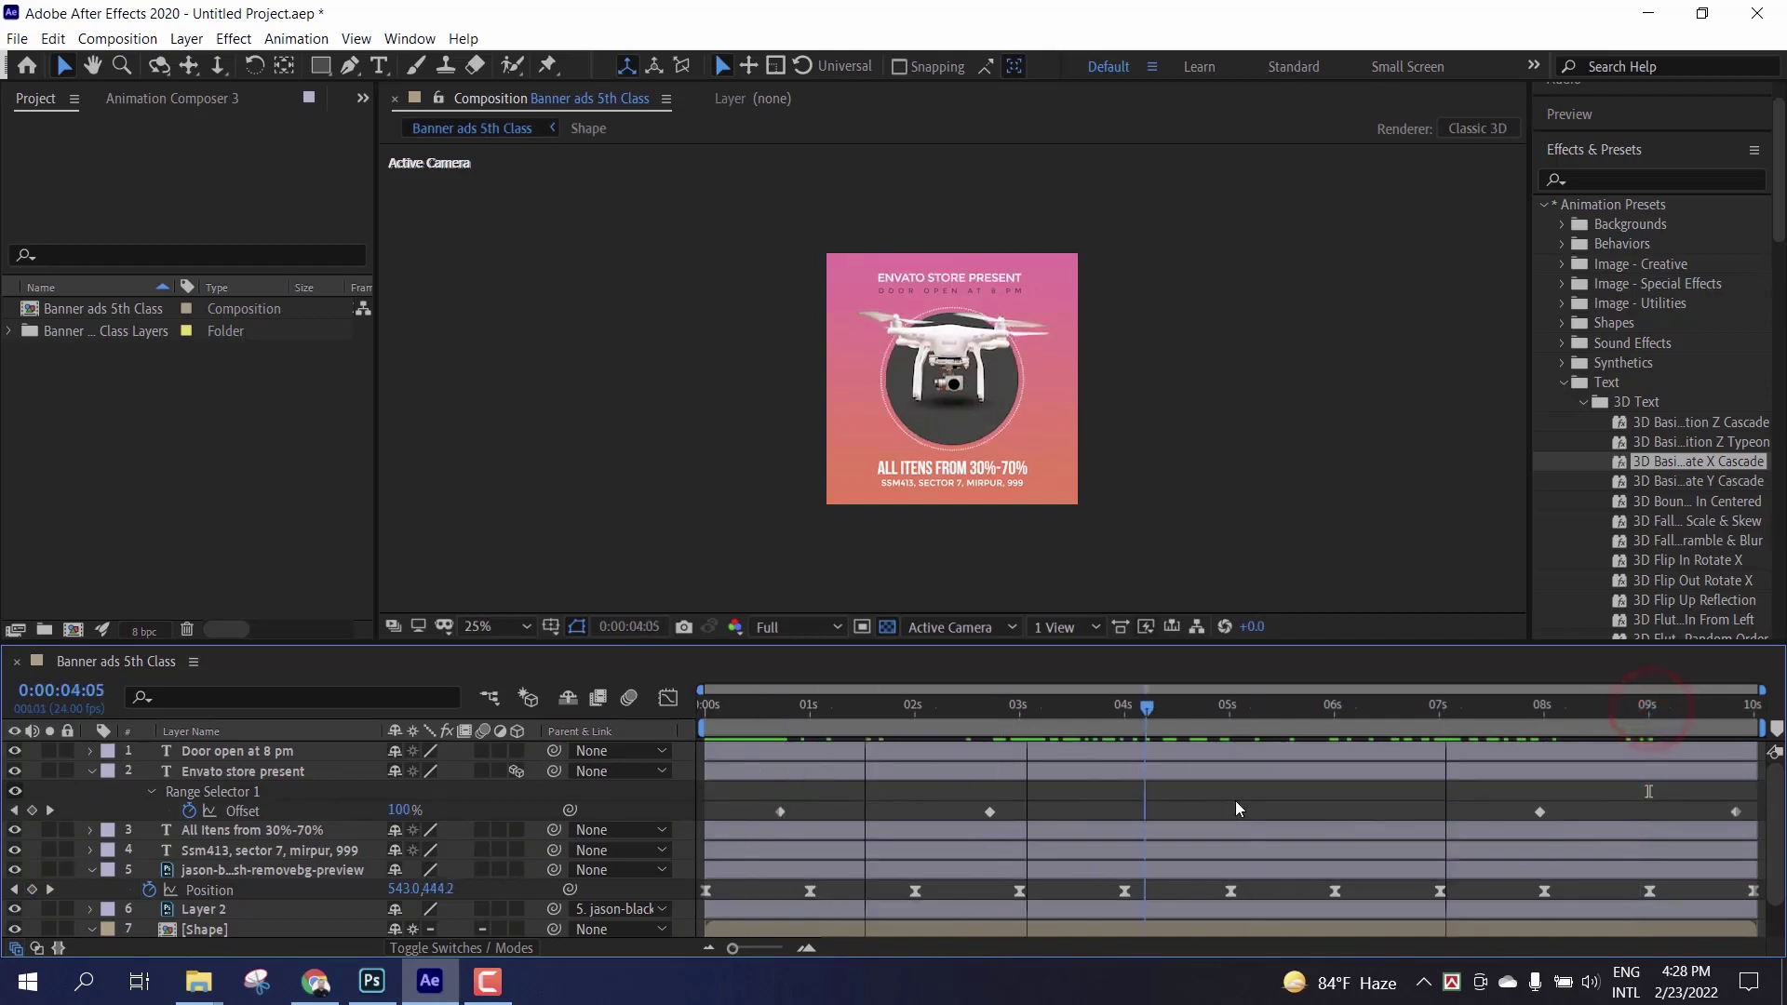
Step: Apply the 3D Basic Position Z Typeon preset to 'Door open at 8 pm' and scrub to check it
key("space")
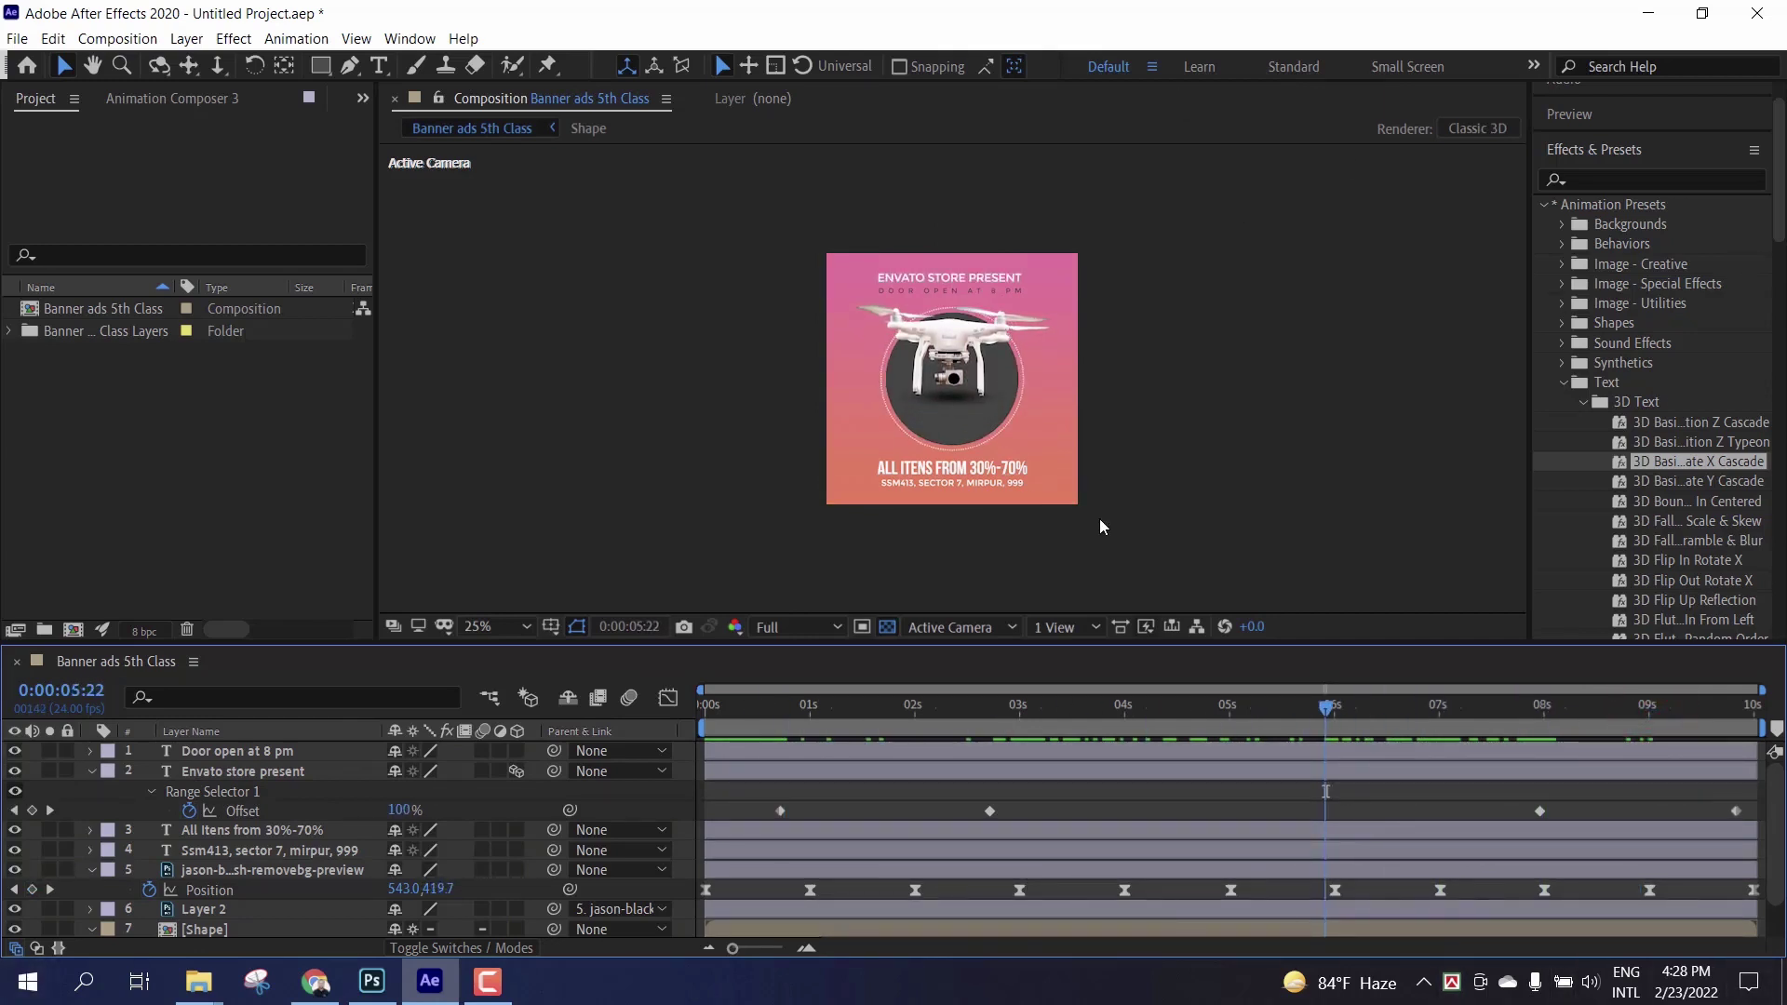
left_click_drag(1261, 702, 1106, 730)
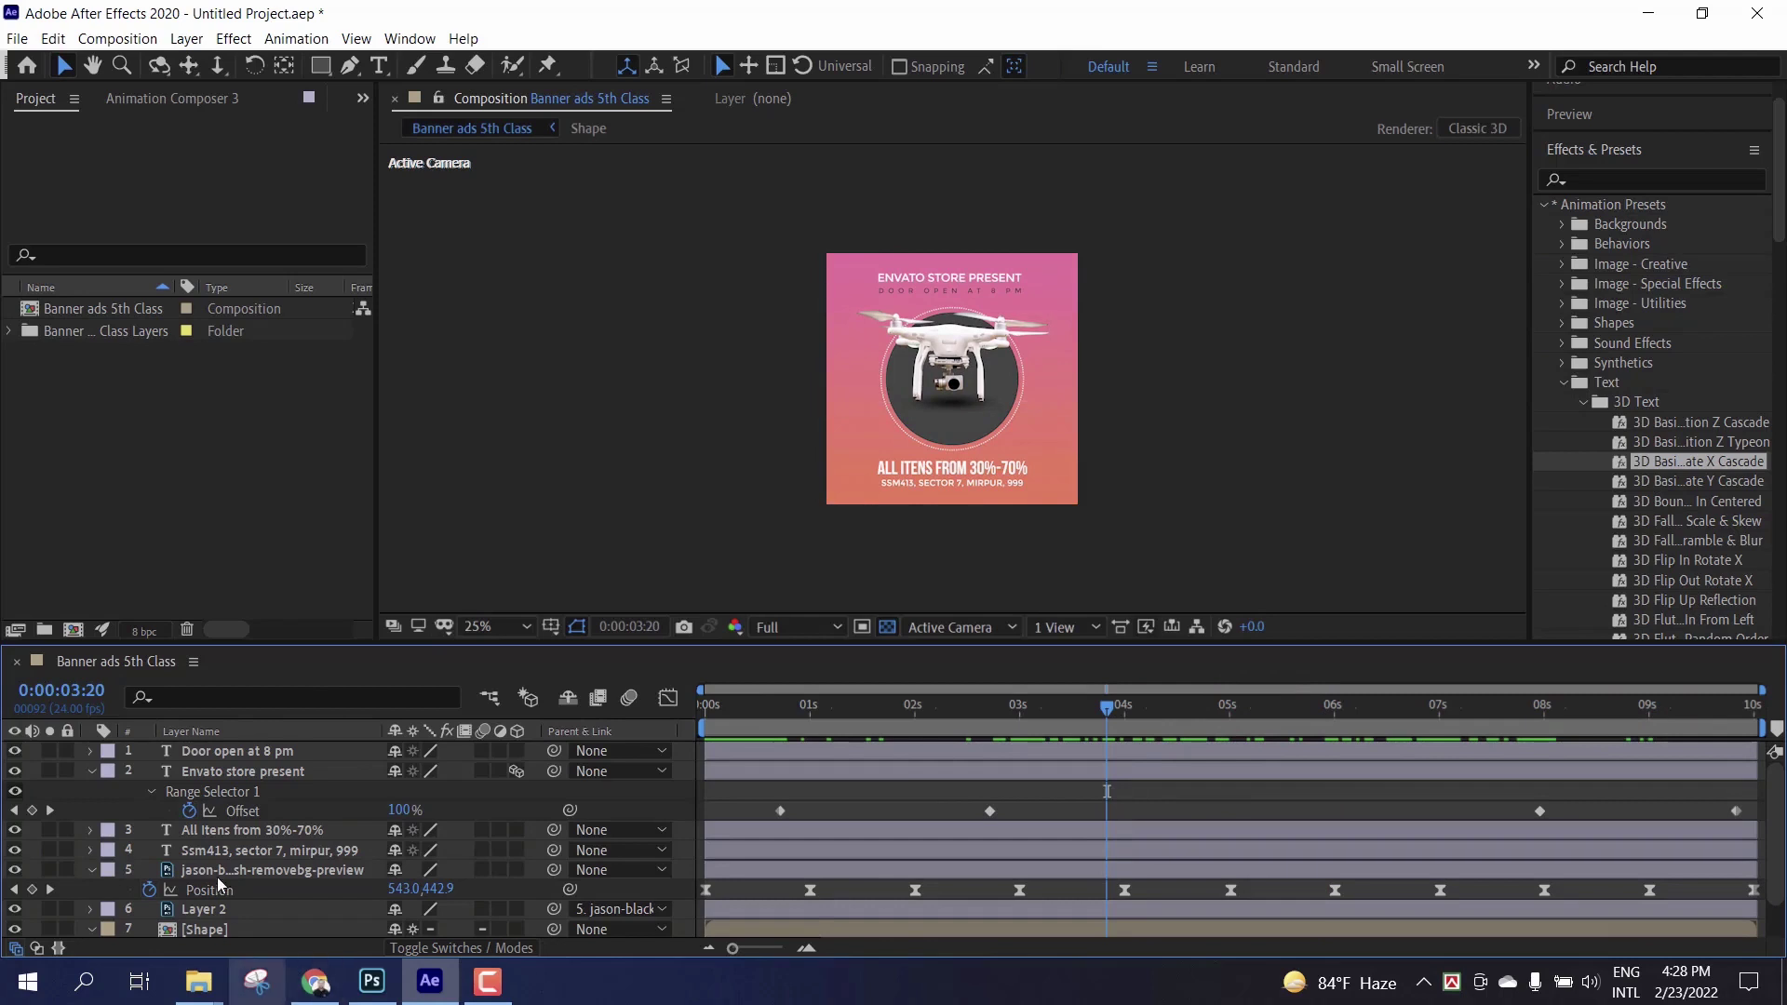
left_click(244, 750)
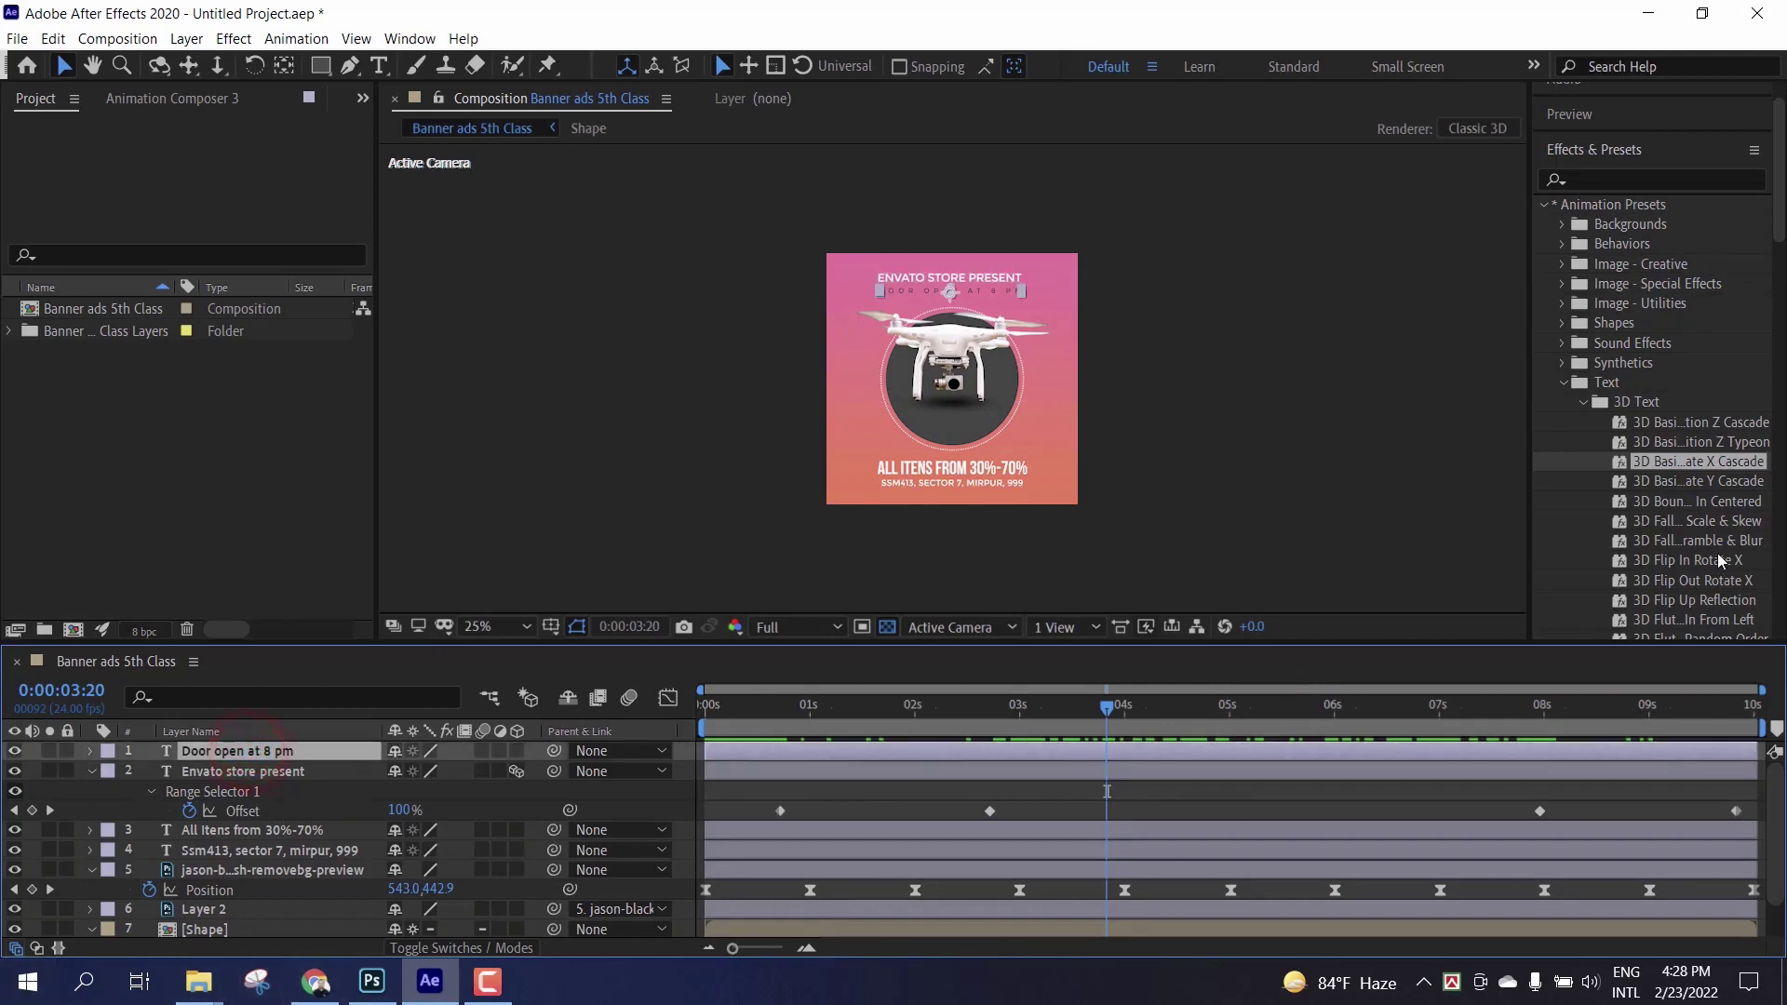
scroll(1718, 553, "down", 3)
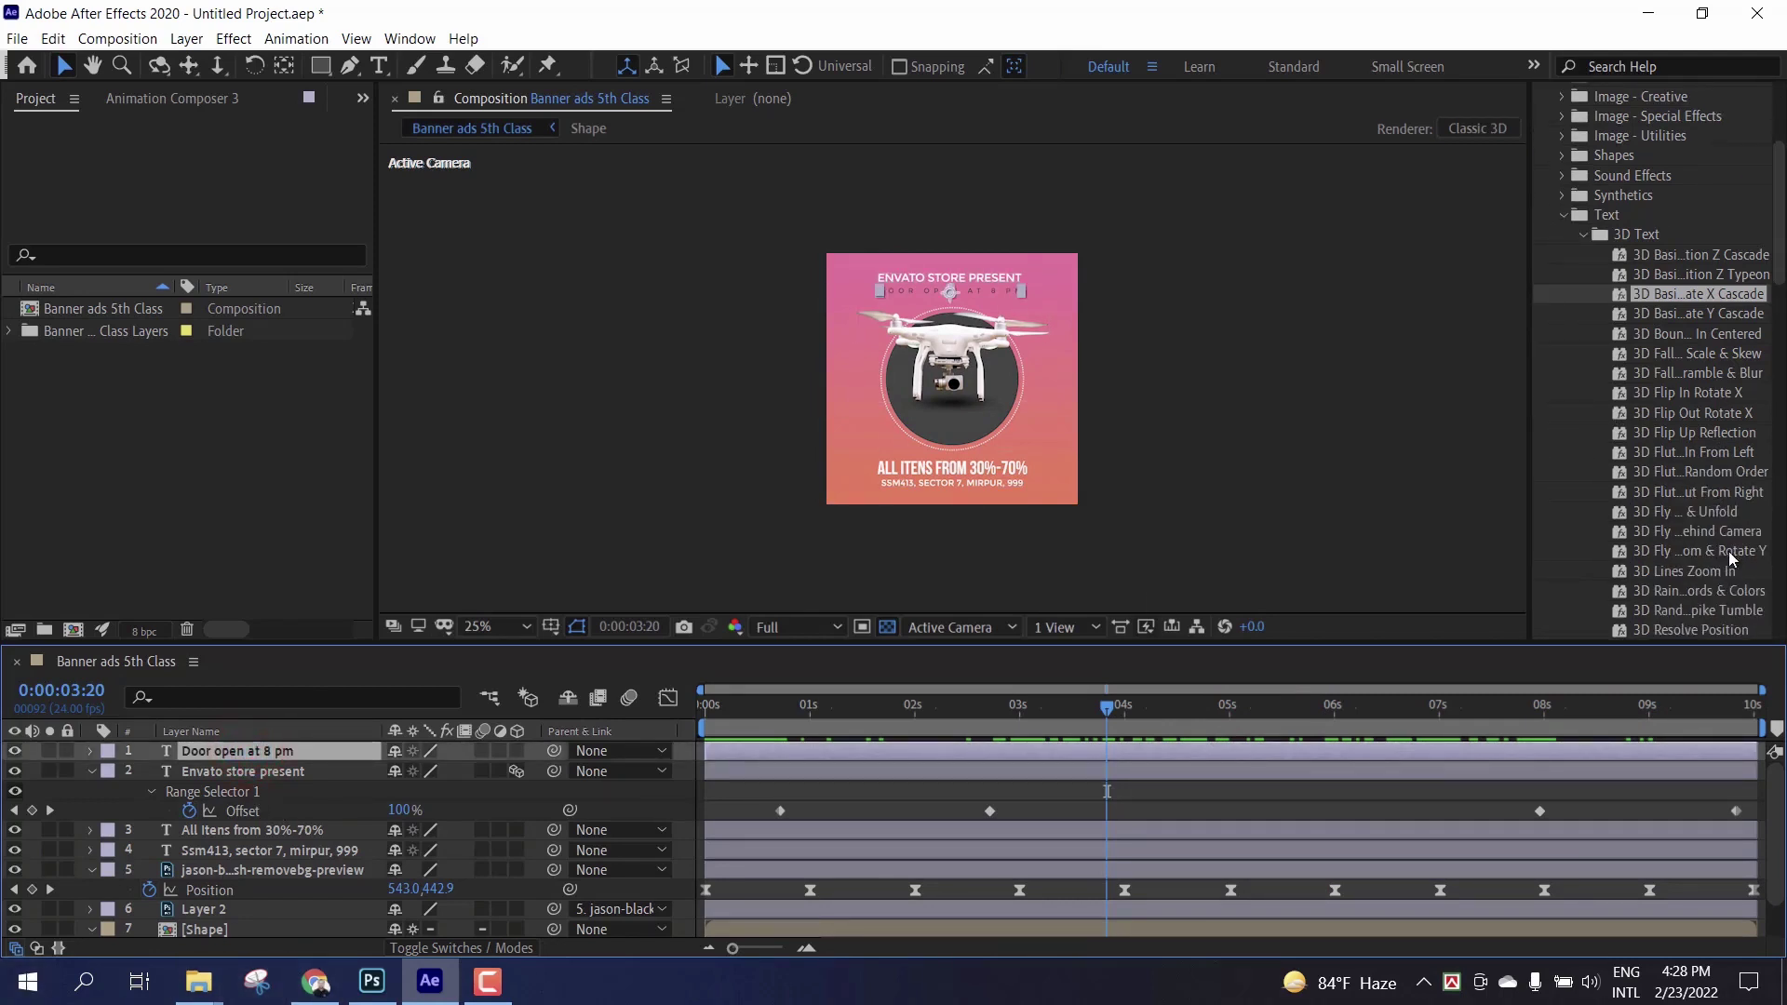
scroll(1728, 551, "down", 1)
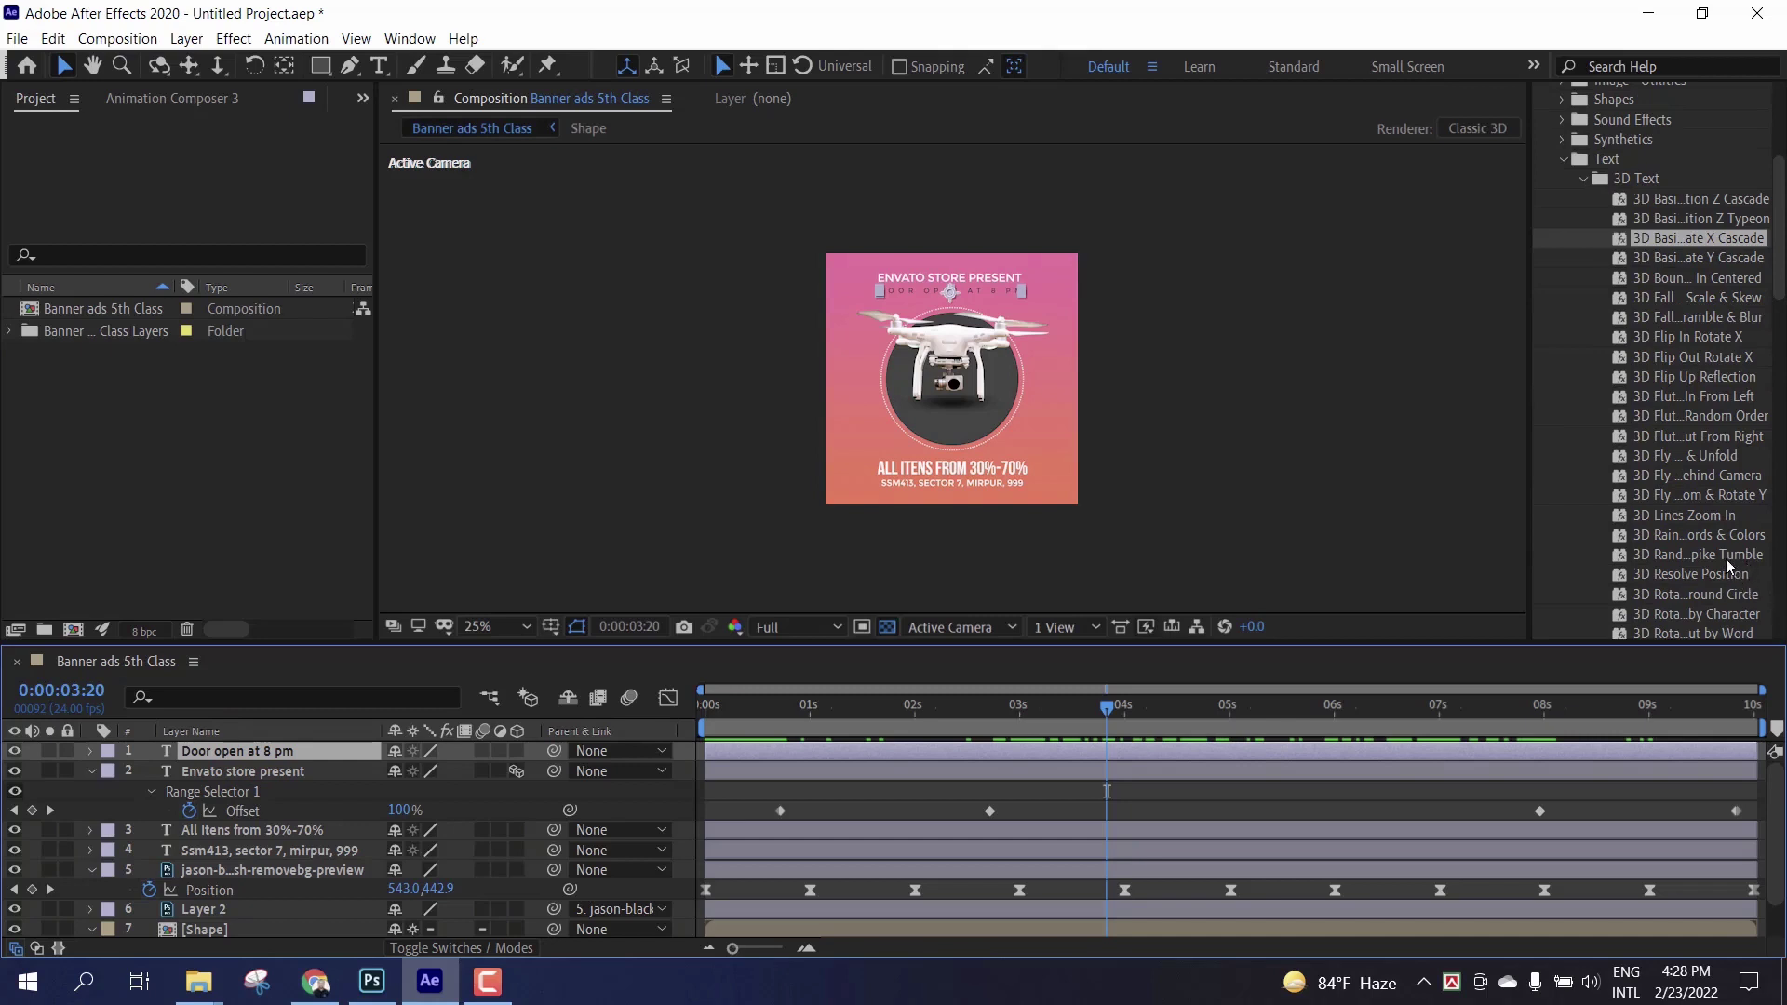
scroll(1725, 555, "up", 3)
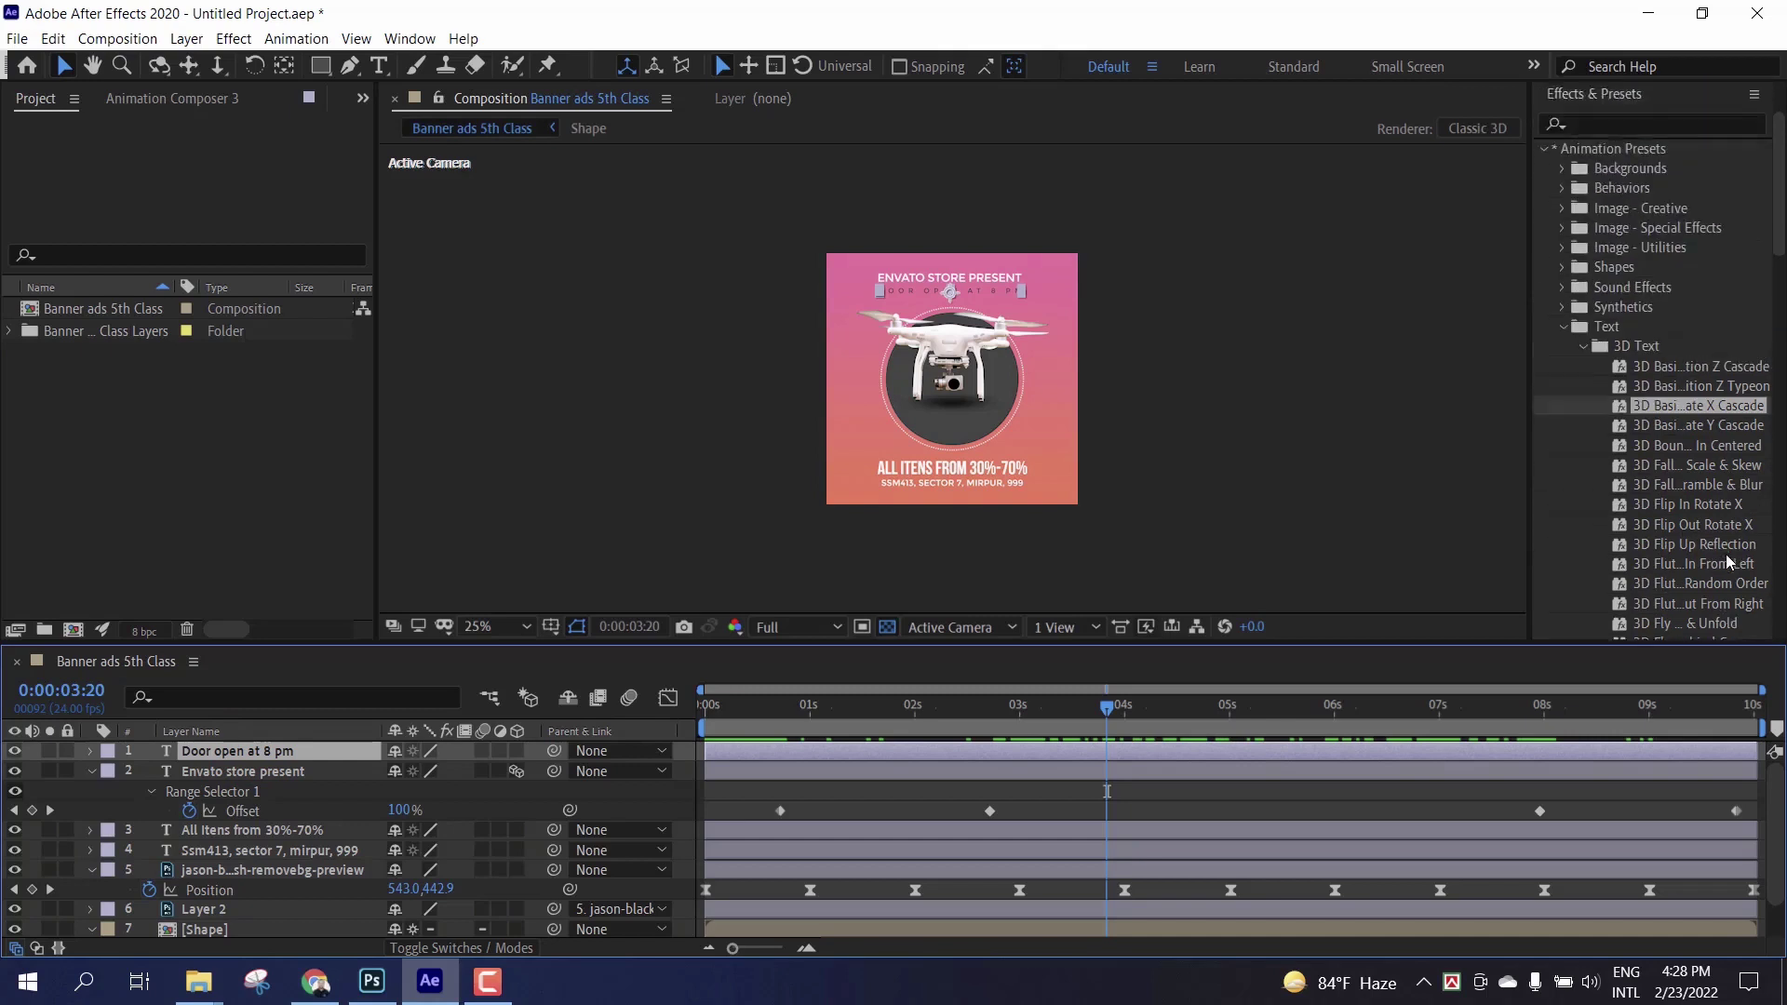
left_click(1694, 496)
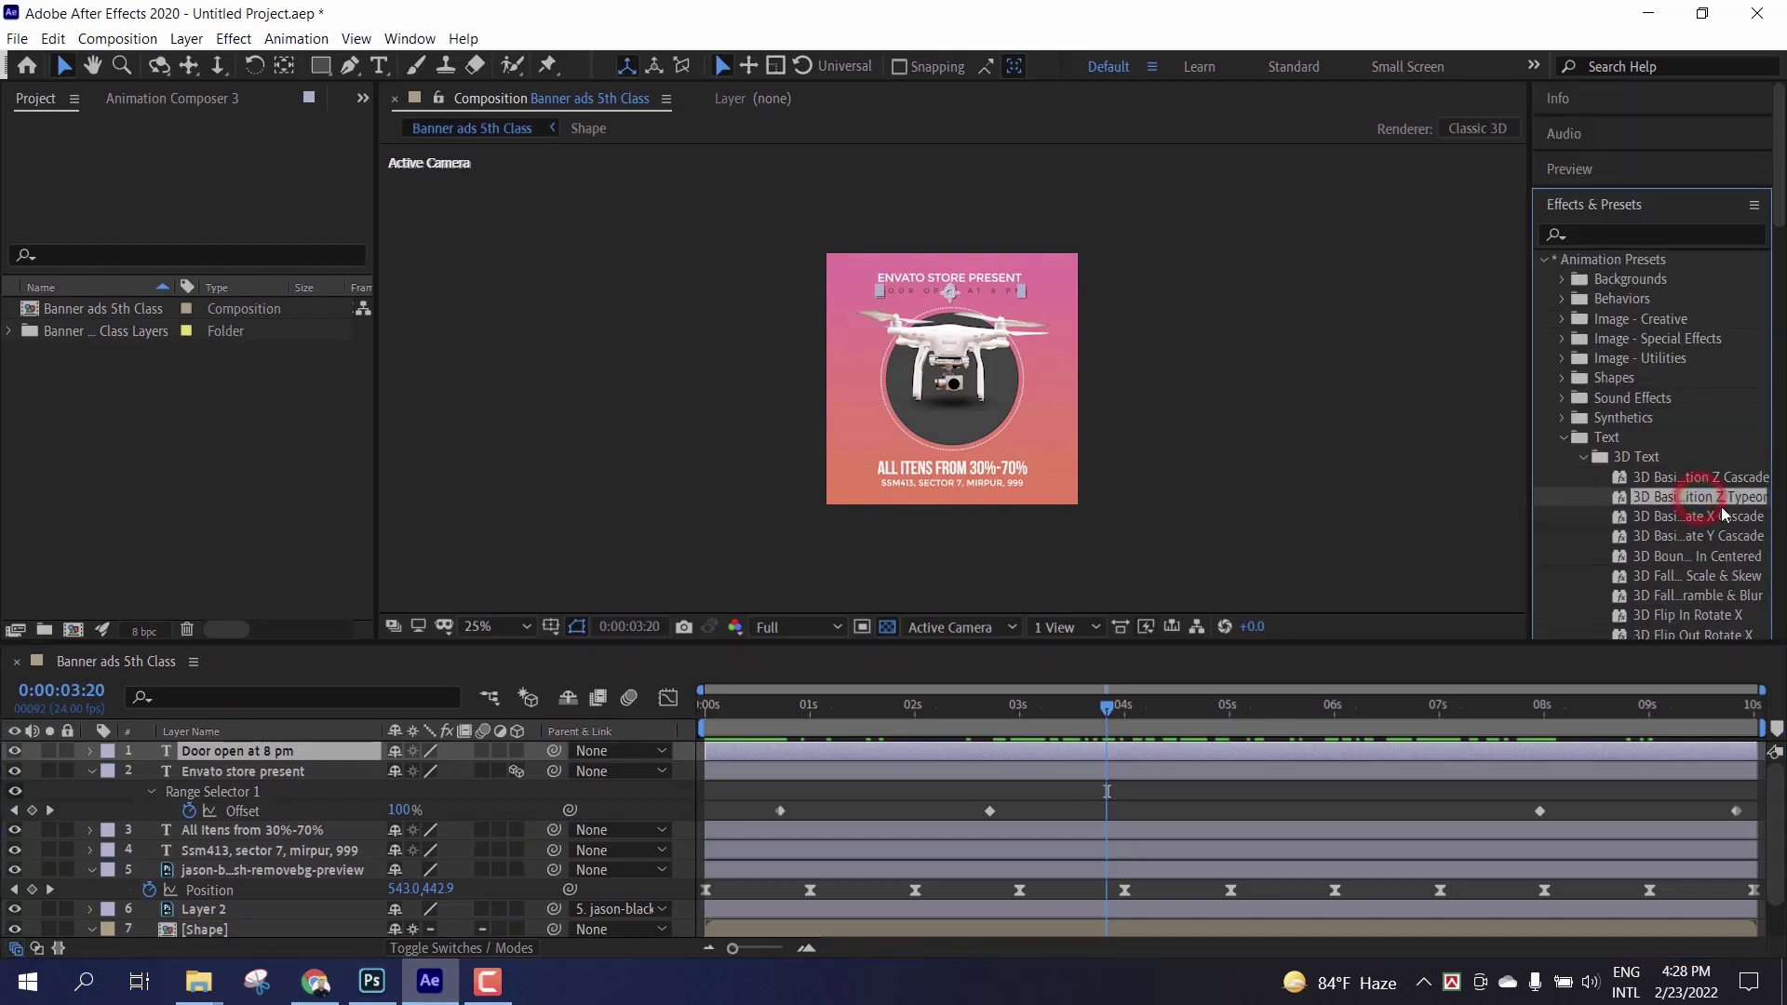
left_click_drag(1721, 501, 254, 762)
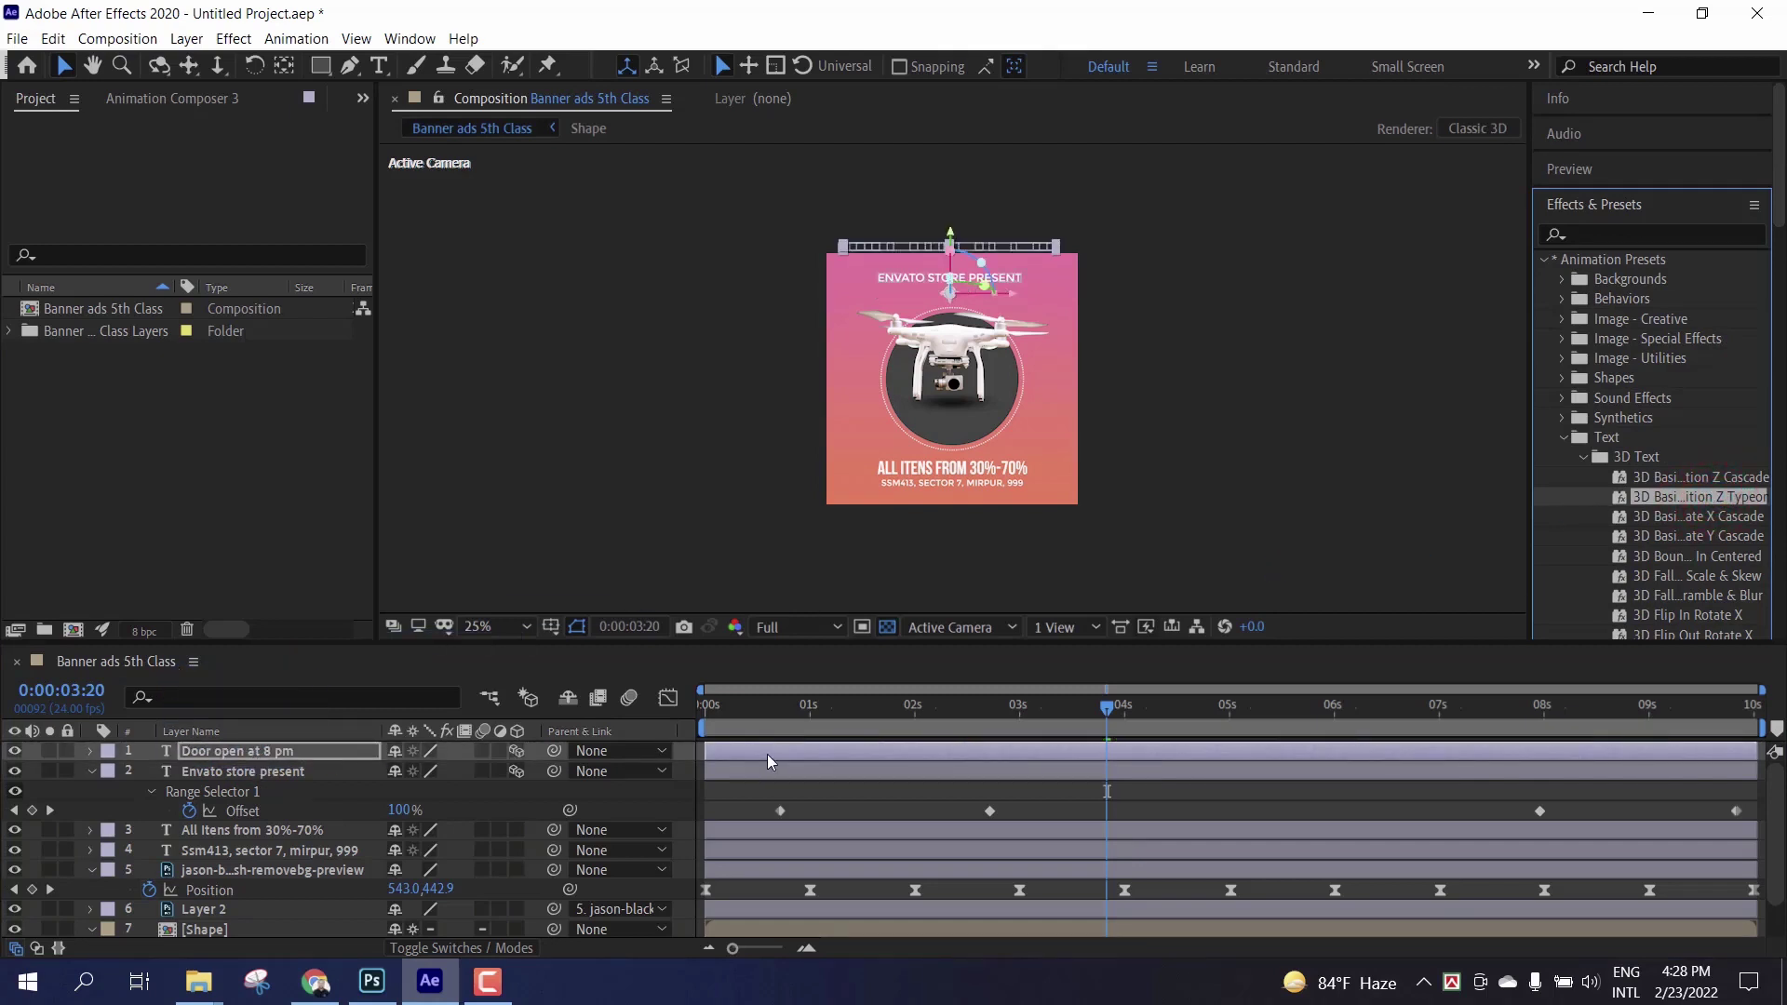
left_click_drag(770, 713, 1180, 731)
Step: Play the composition, reveal the Start keyframes, and move the type-on keys to 2s and 4s
key("space")
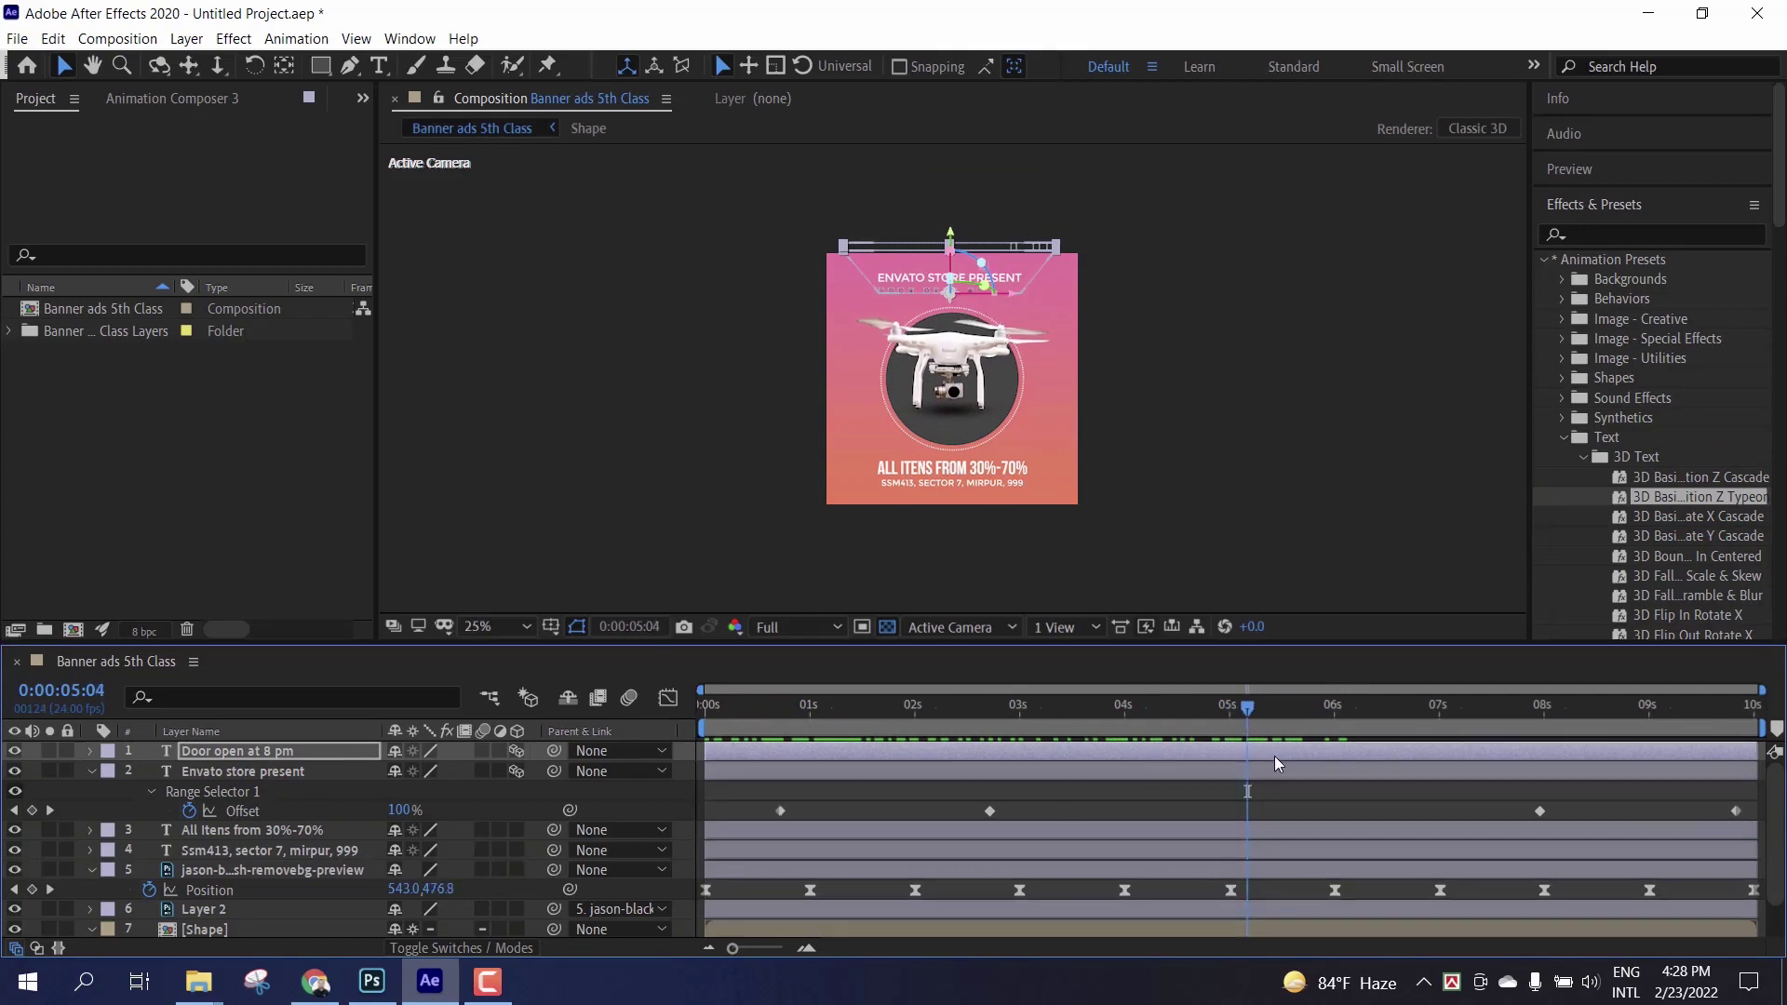
key("u")
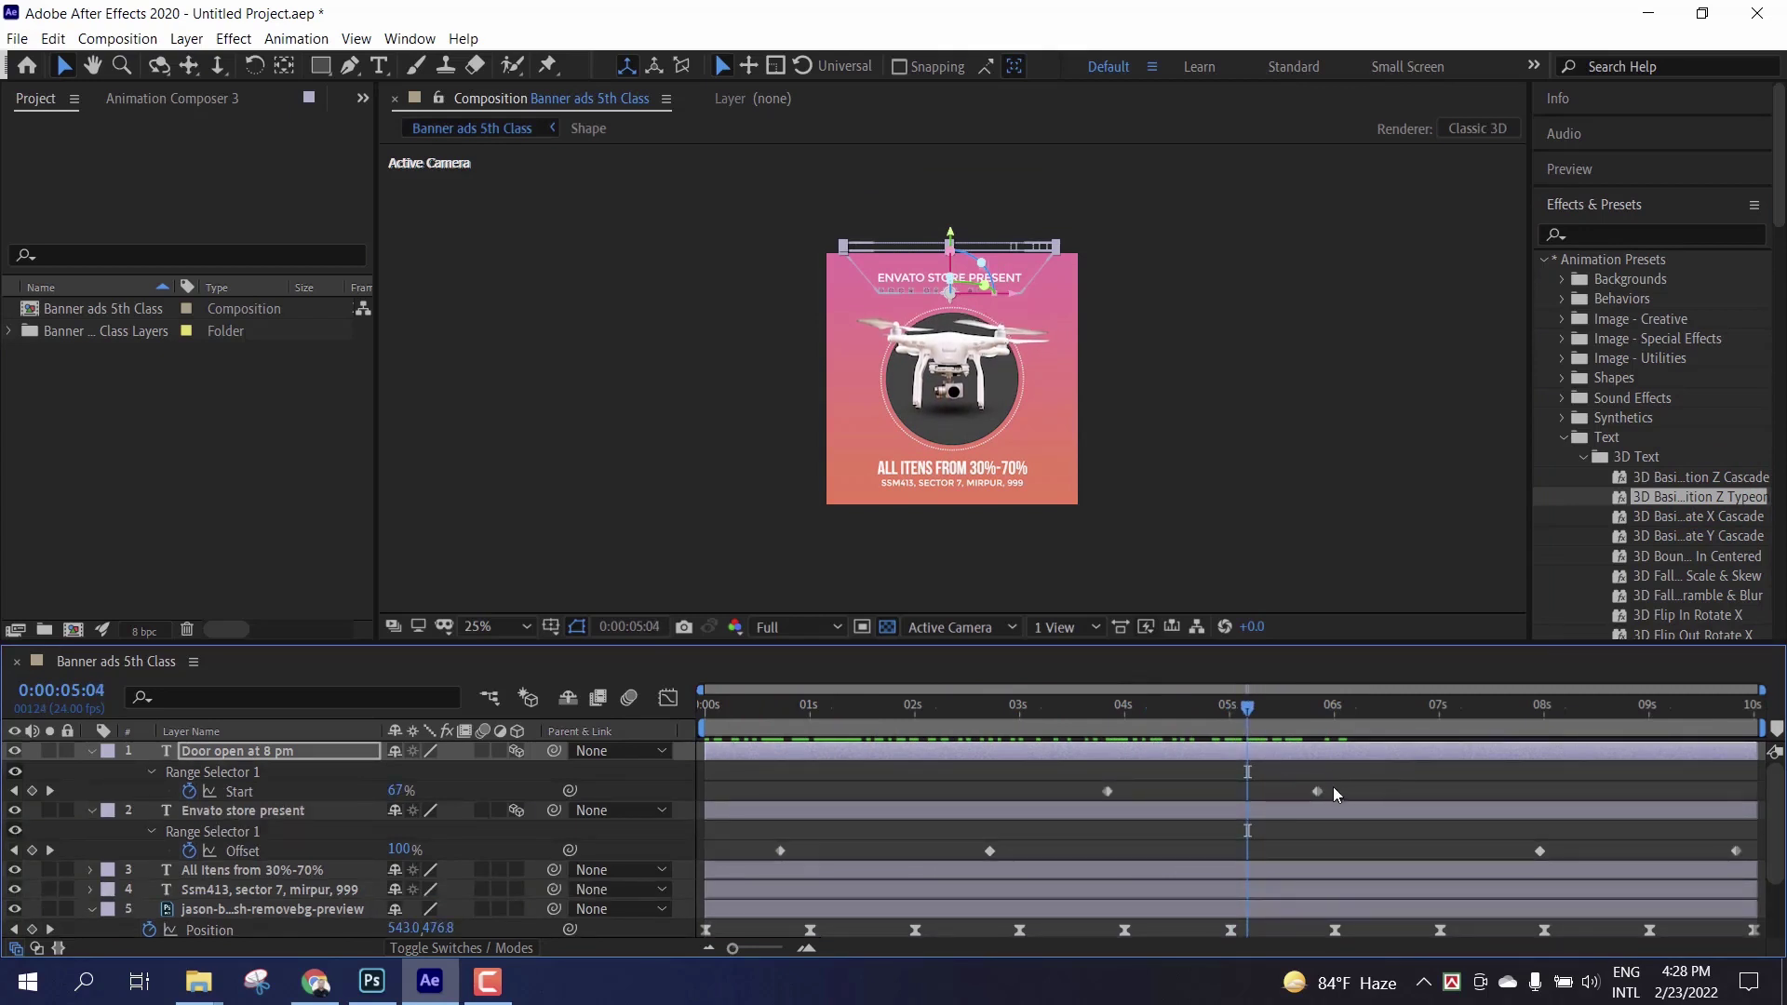
left_click(1333, 793)
left_click_drag(1252, 710, 946, 762)
left_click_drag(1299, 791, 867, 795)
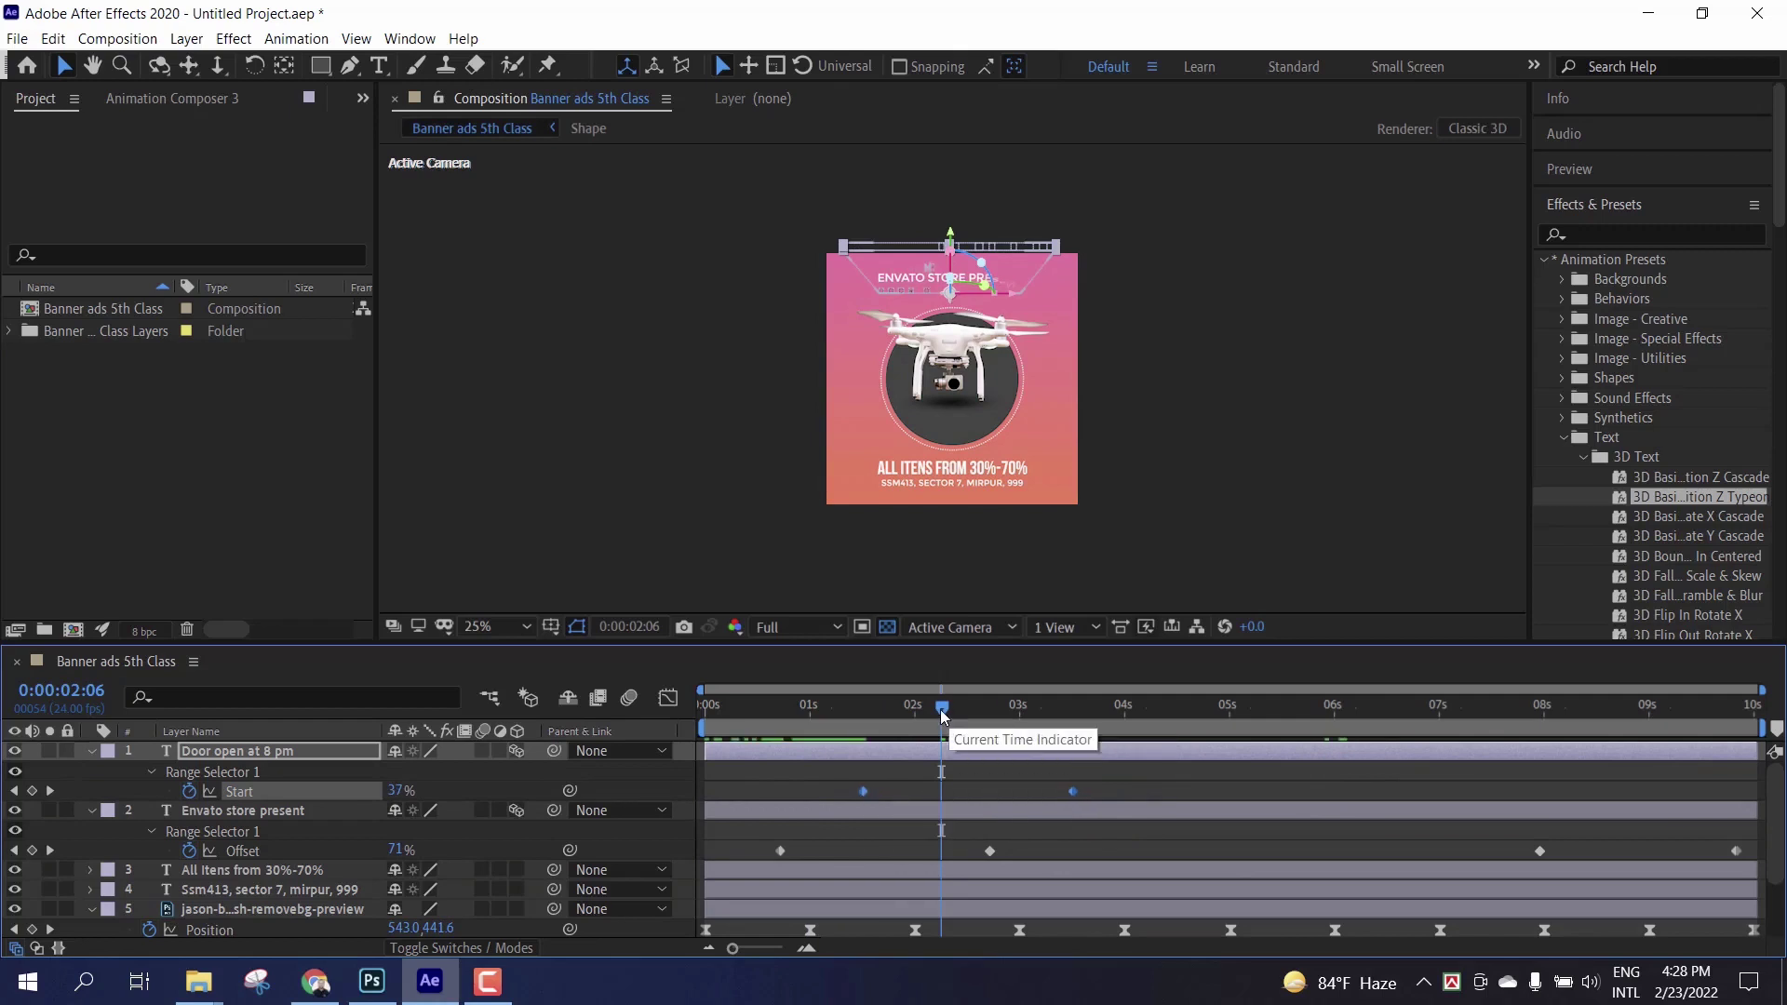
Step: Copy the 100% Start keyframe and paste it at 7 seconds to hold the text
left_click_drag(942, 715, 1439, 778)
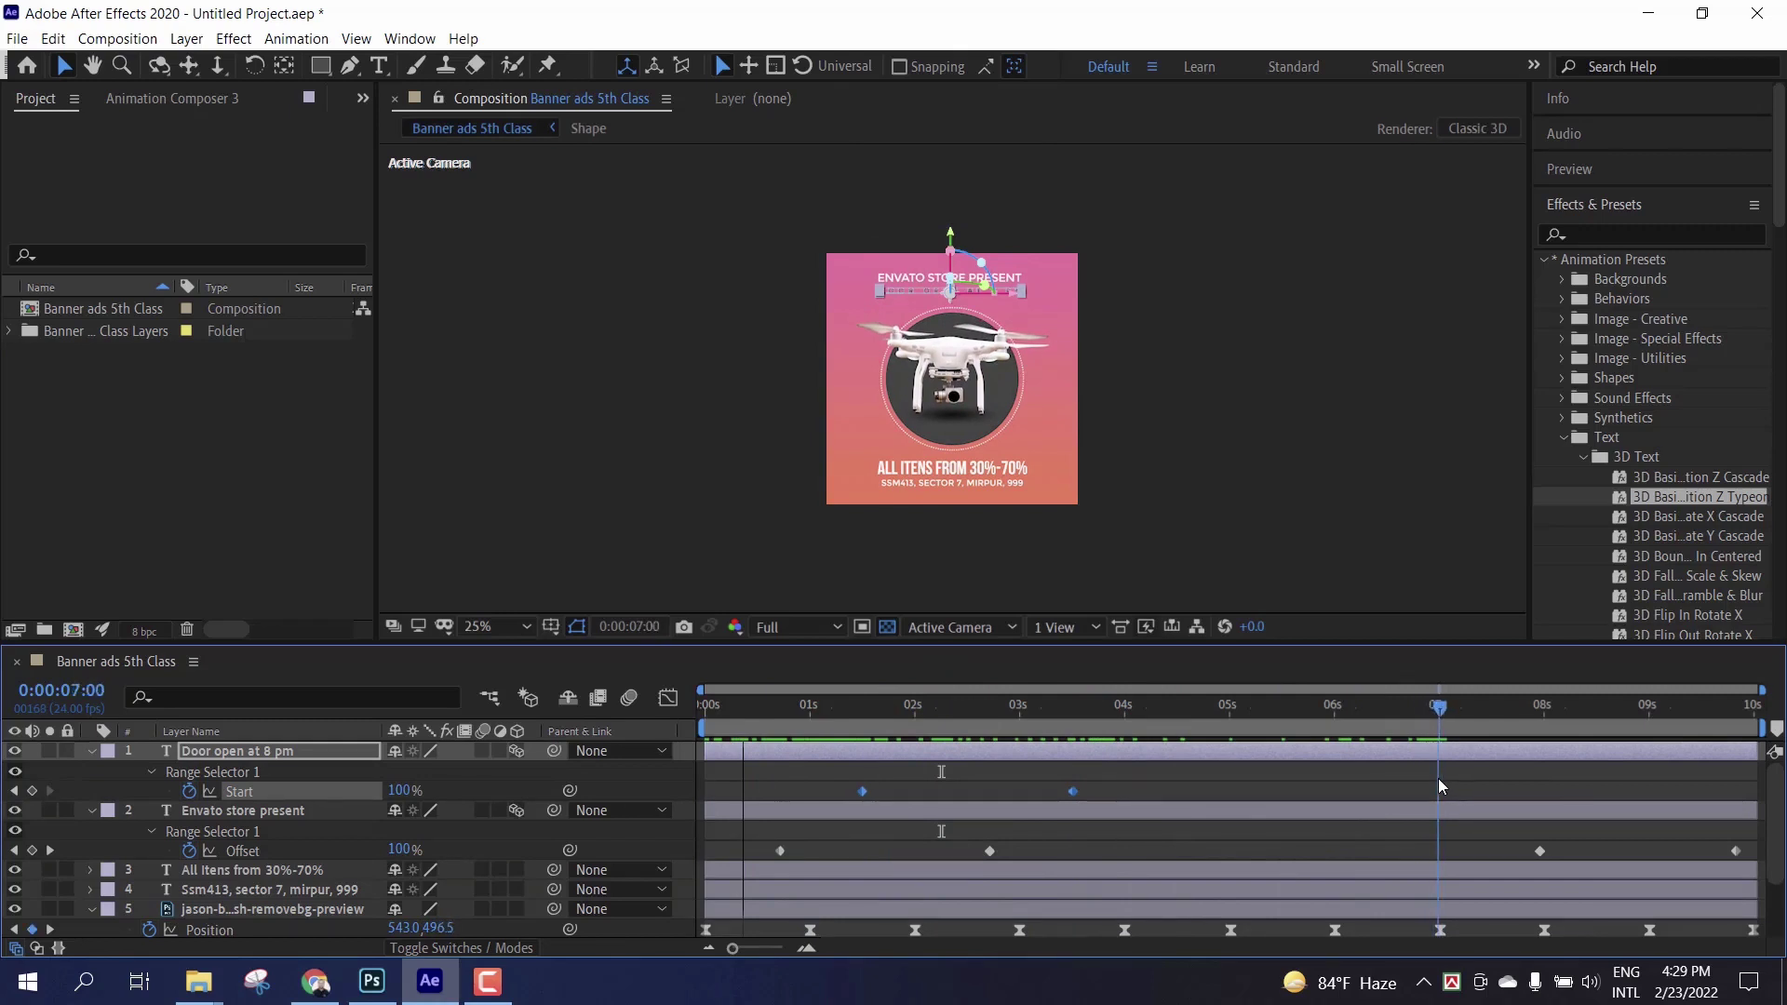
left_click(1300, 791)
left_click(1073, 791)
key("ctrl+c")
key("ctrl+v")
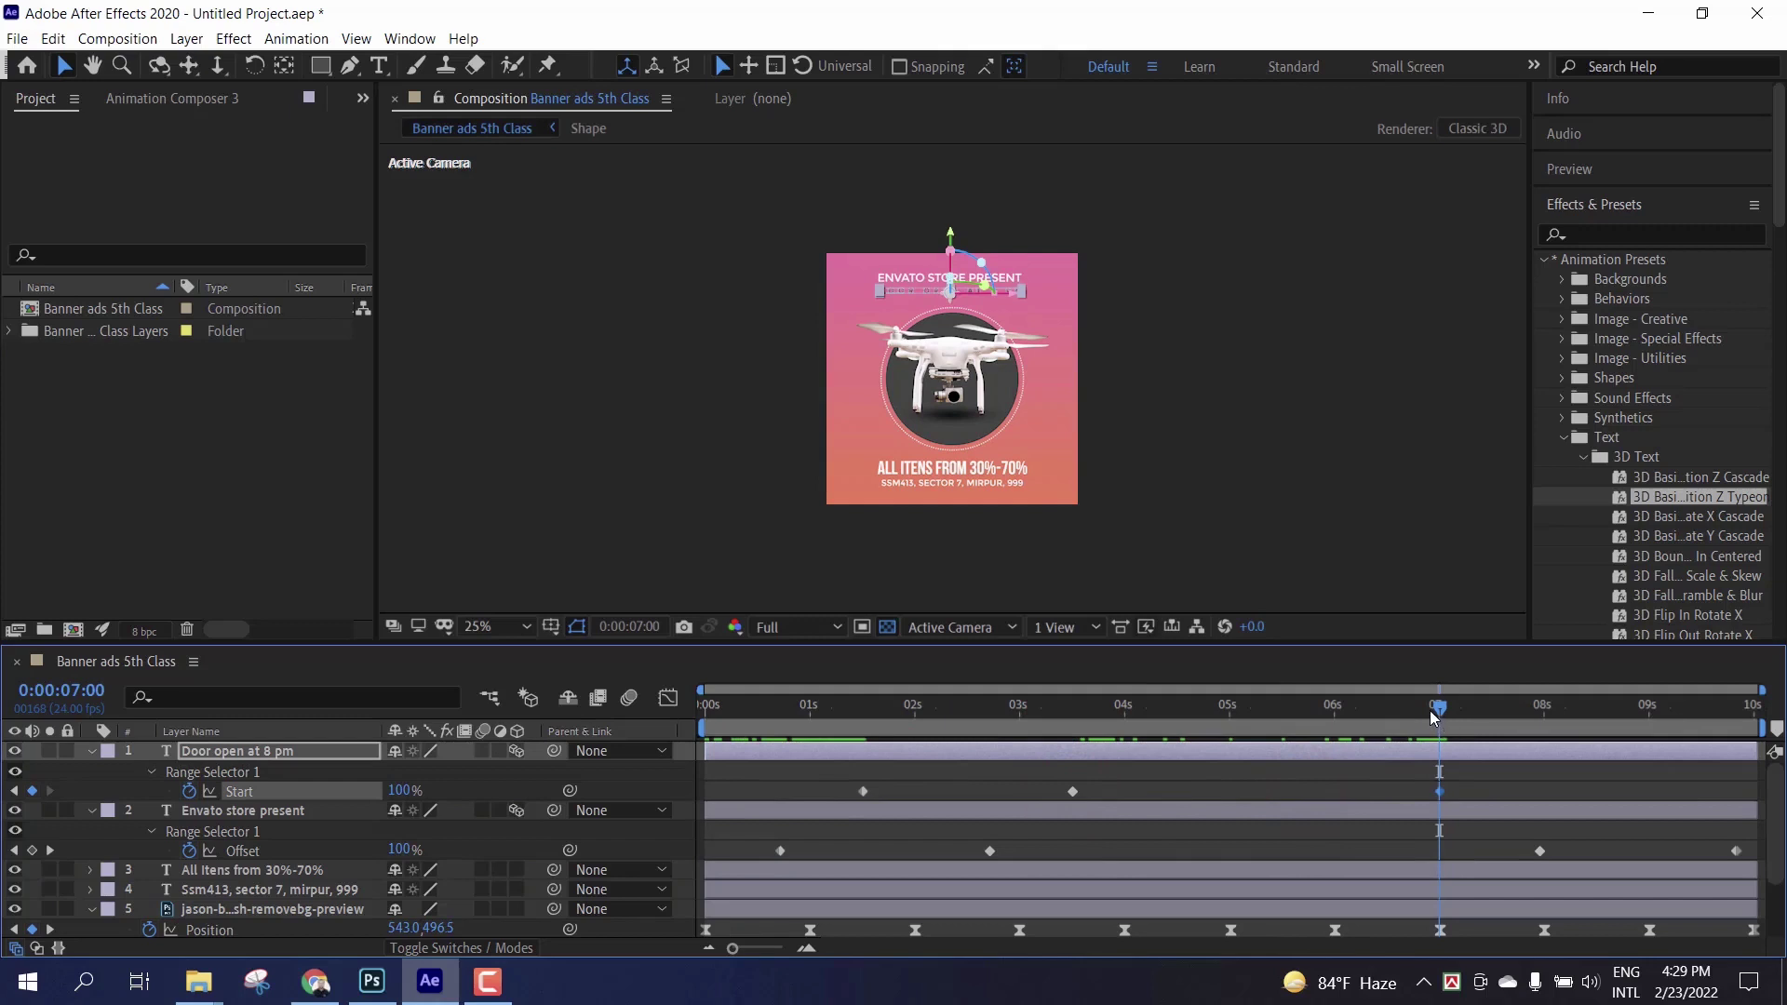
Step: Paste the 0% Start keyframe at 9 seconds, preview, and set the viewer zoom to Fit
left_click_drag(1439, 709, 1646, 733)
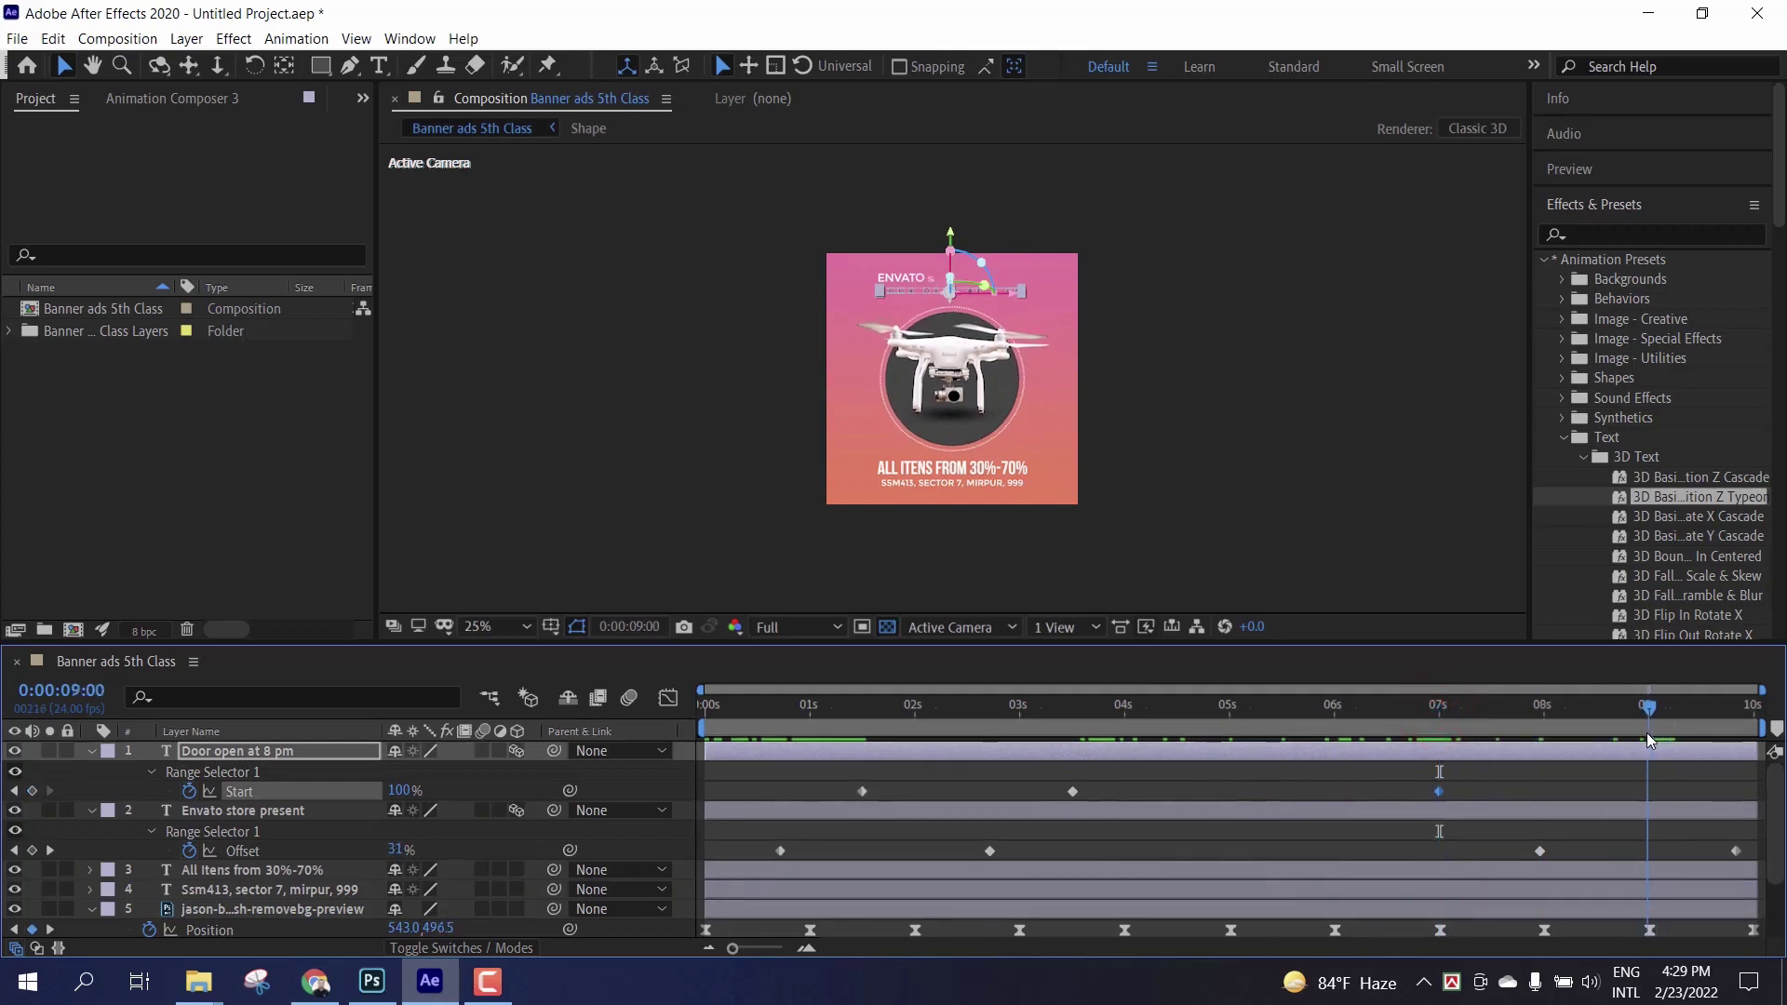
left_click(864, 792)
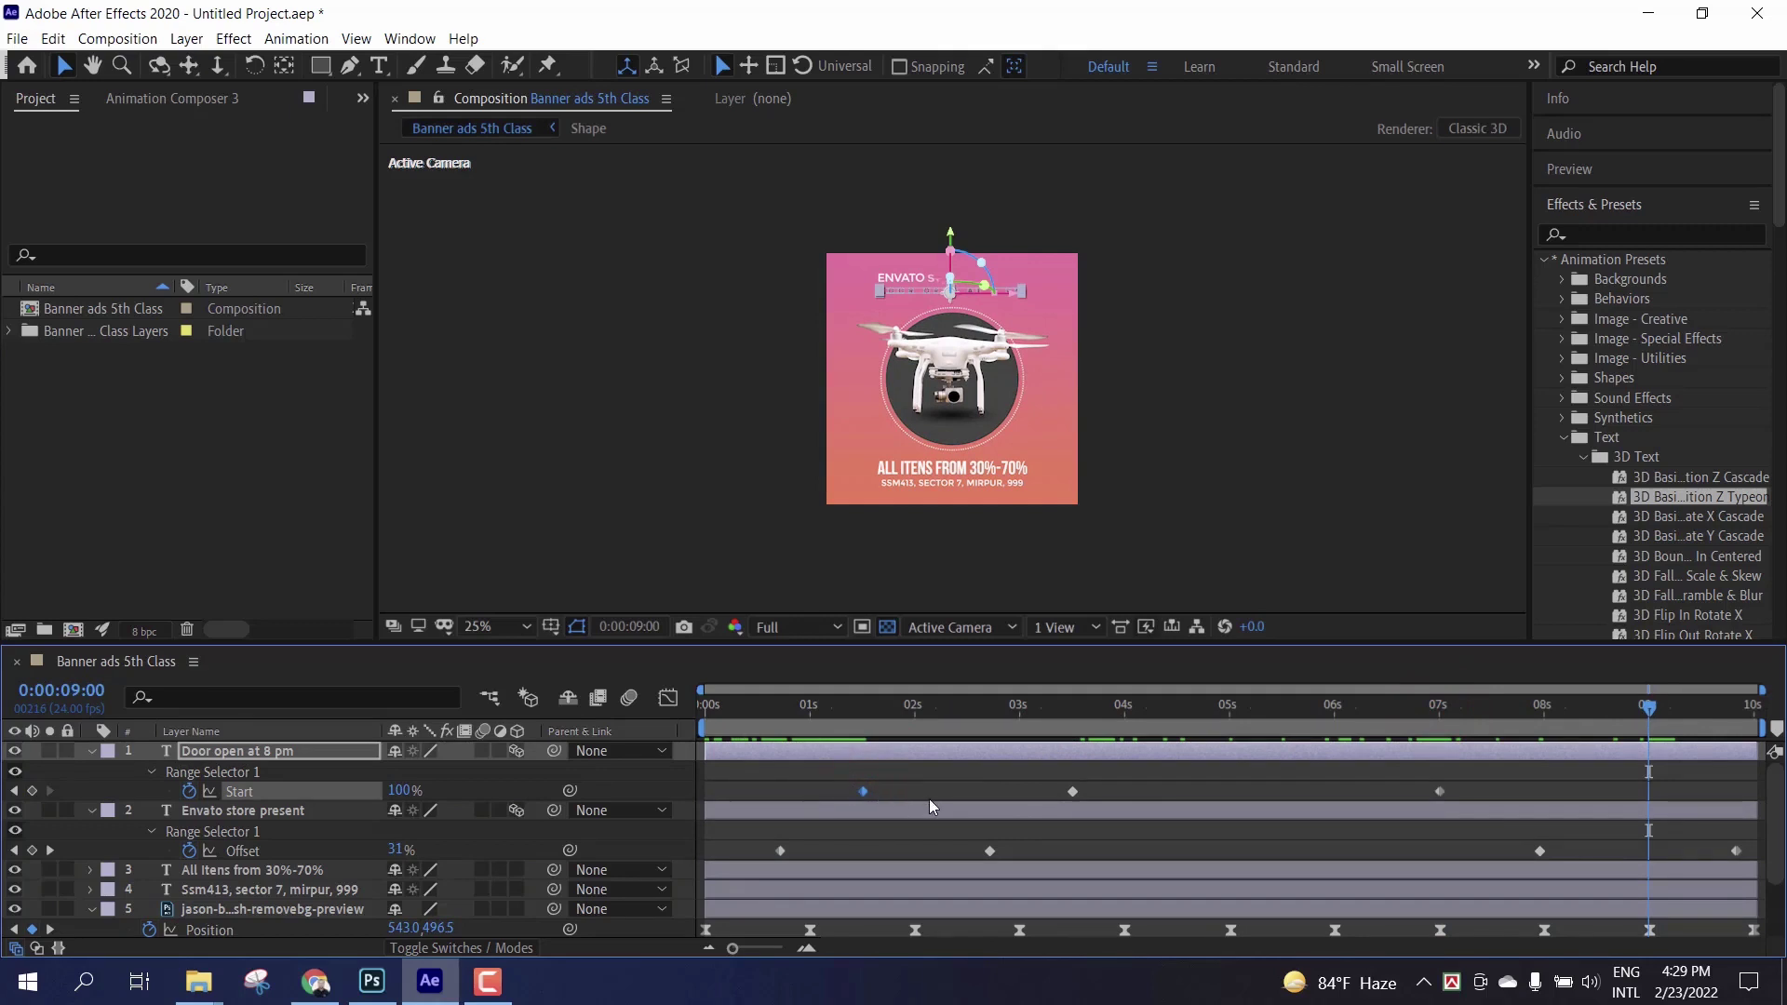
key("ctrl+c")
key("ctrl+v")
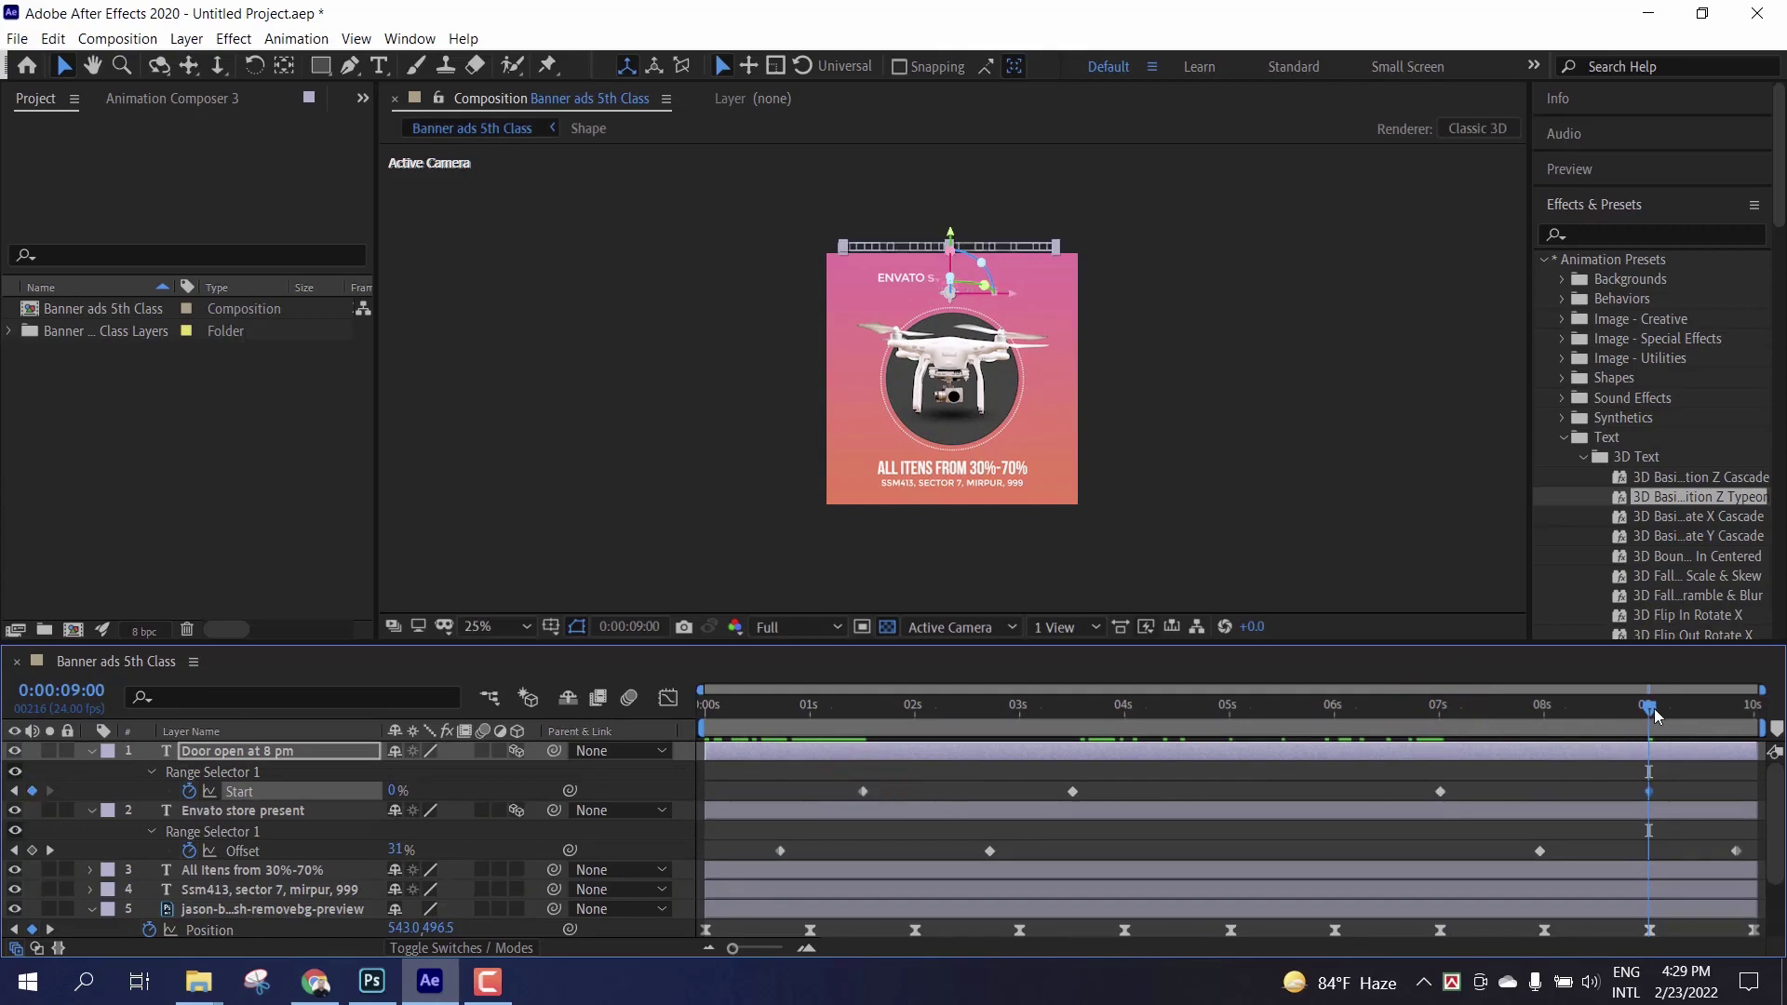
key("space")
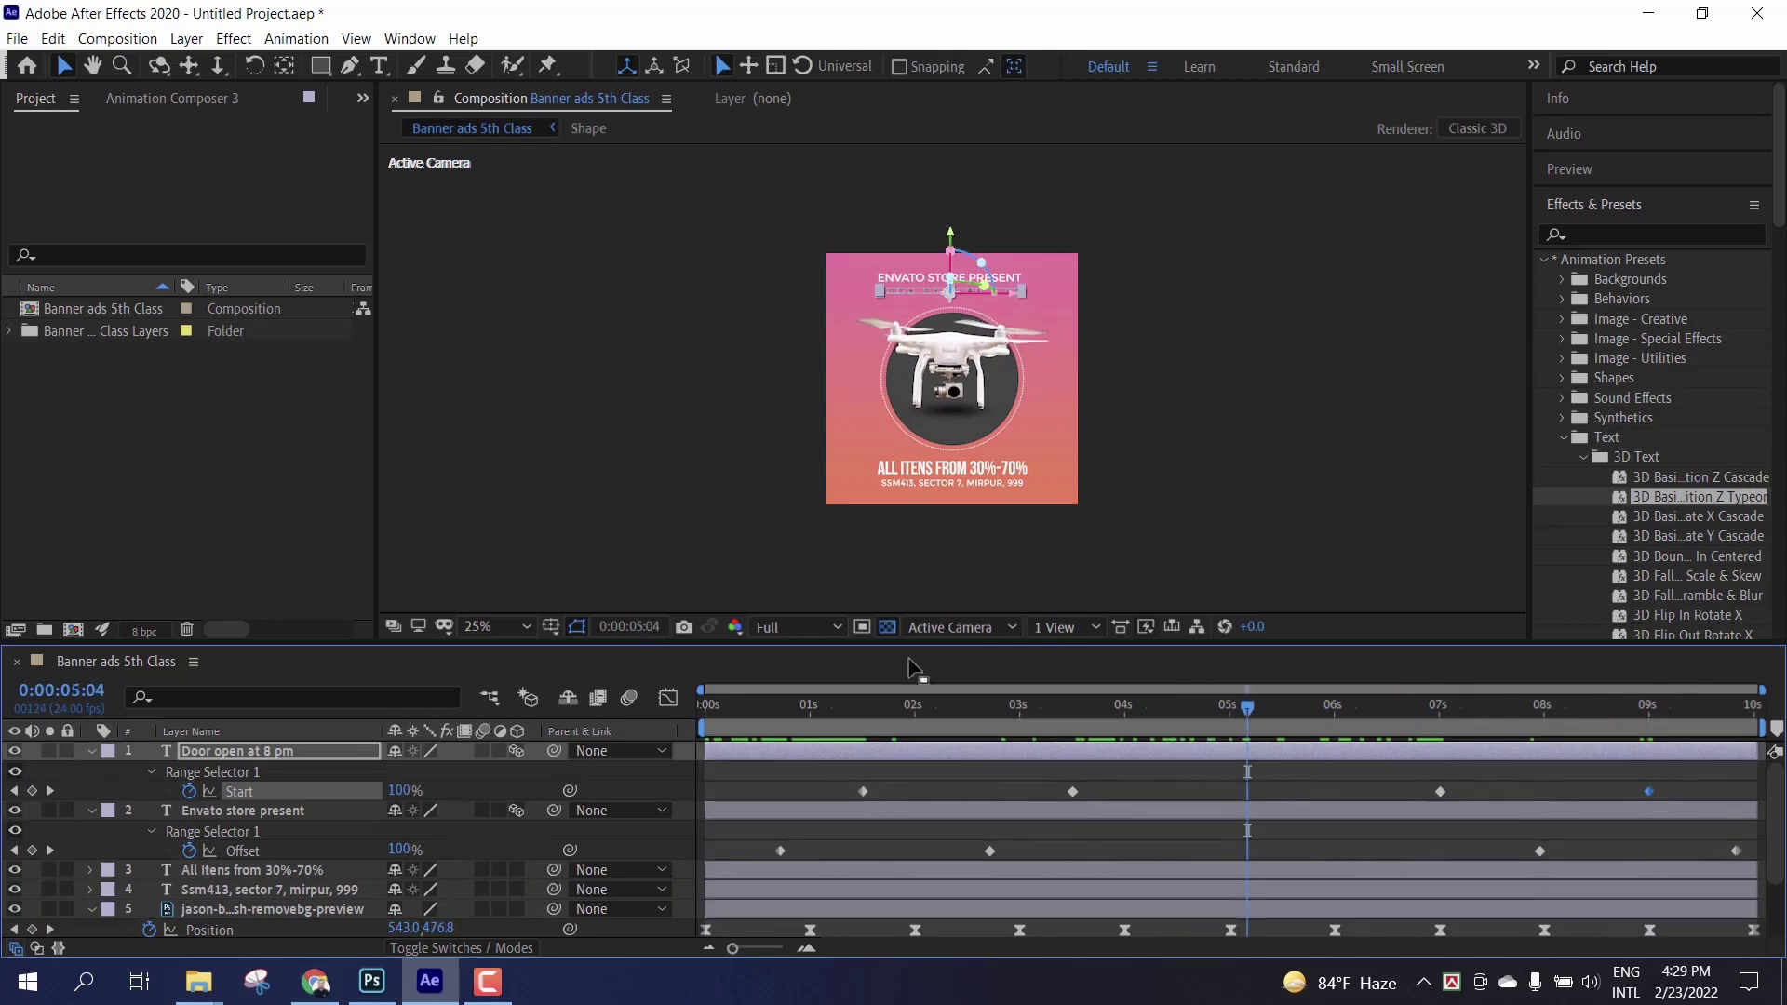
left_click(502, 626)
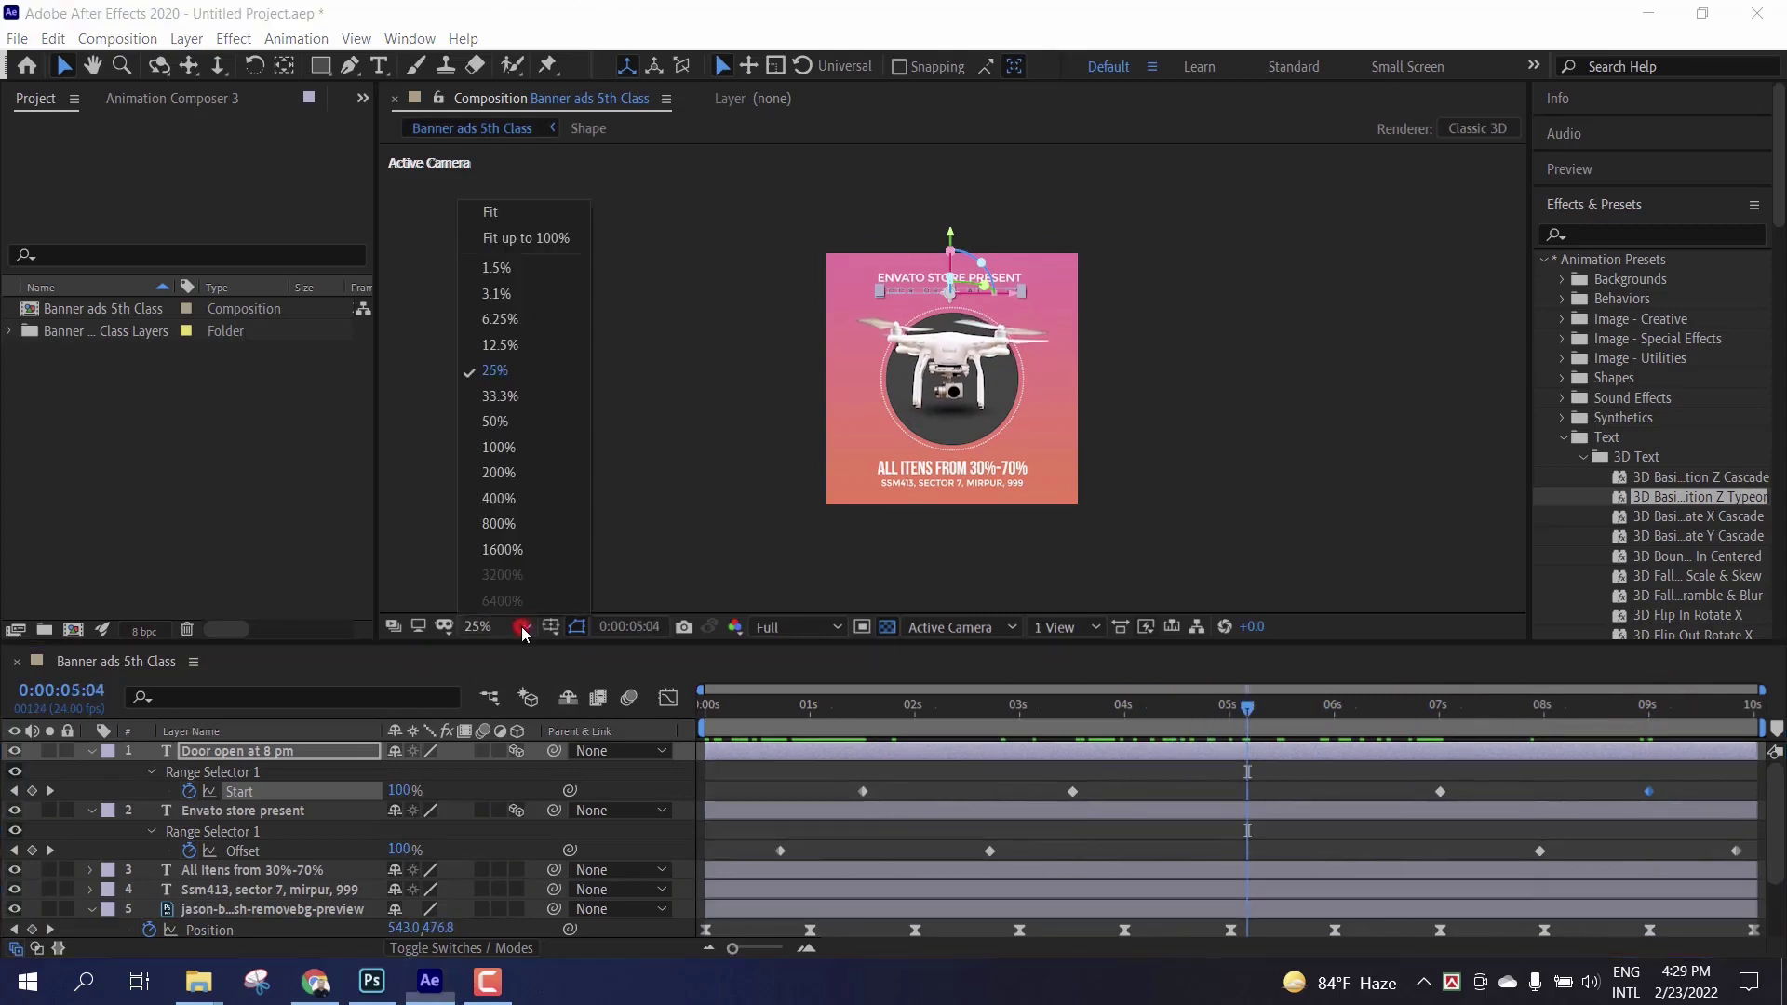
left_click(498, 213)
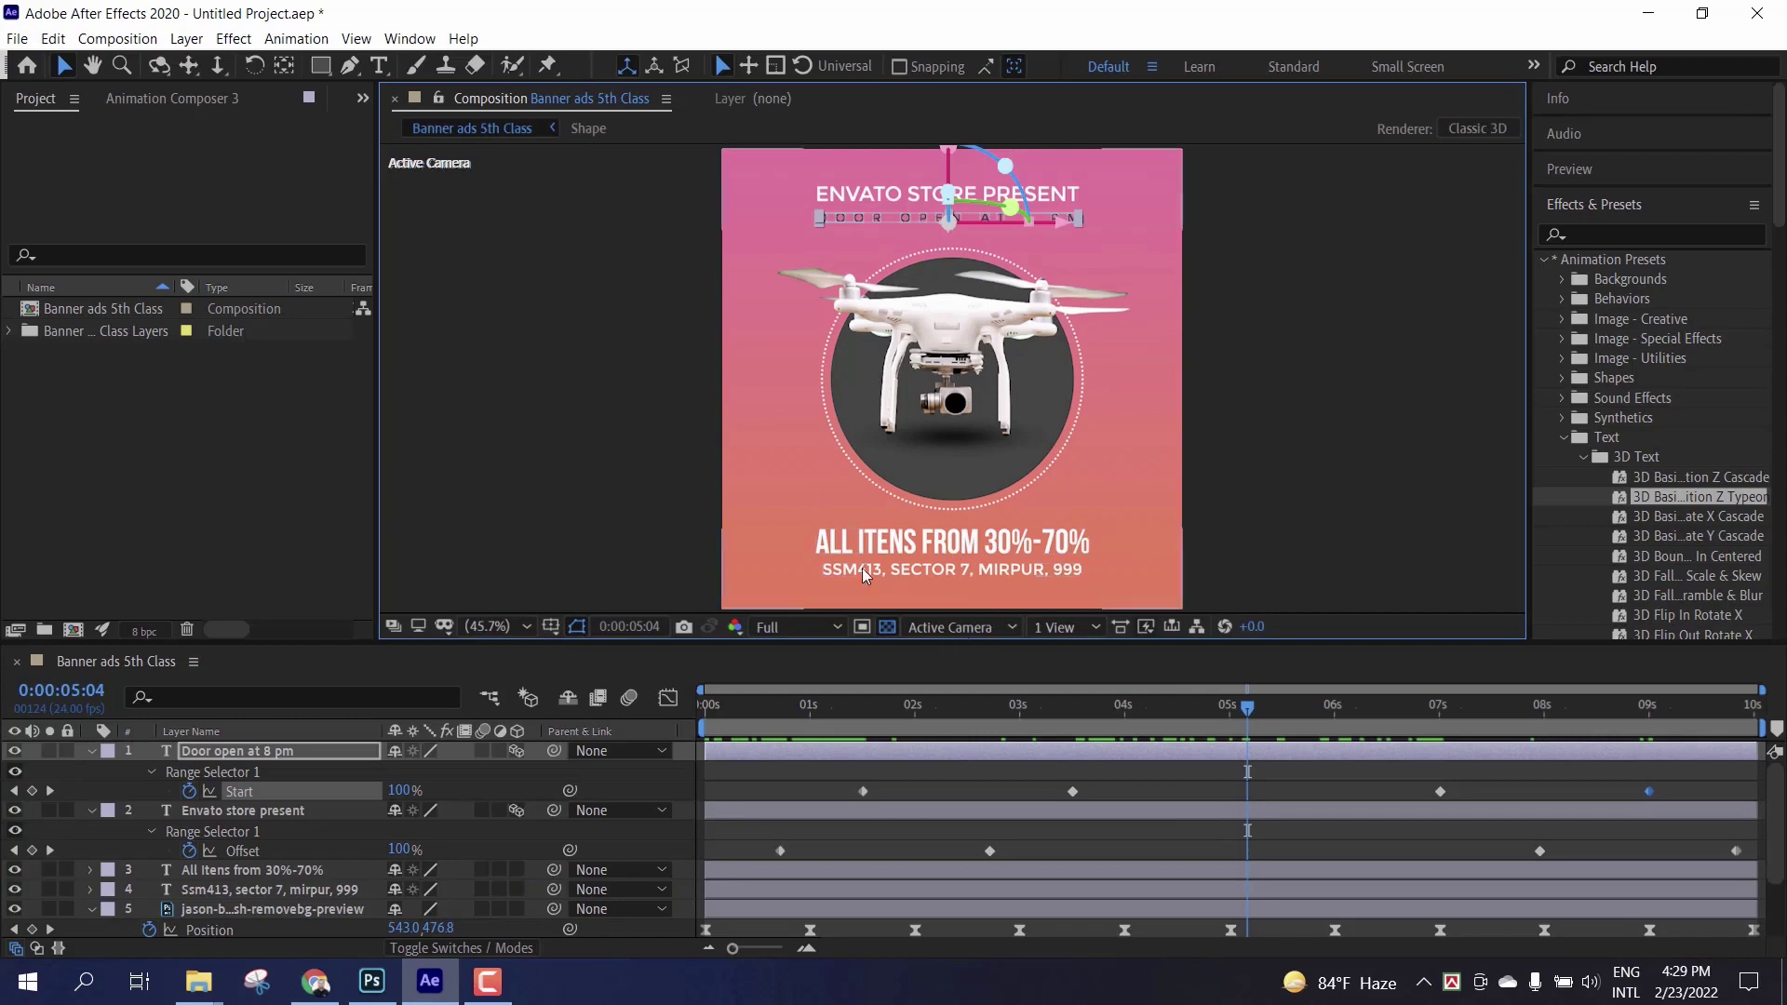
Step: Select the 'All Itens from 30%-70%' layer and pick Blur By Word under Text > Blurs
left_click(233, 875)
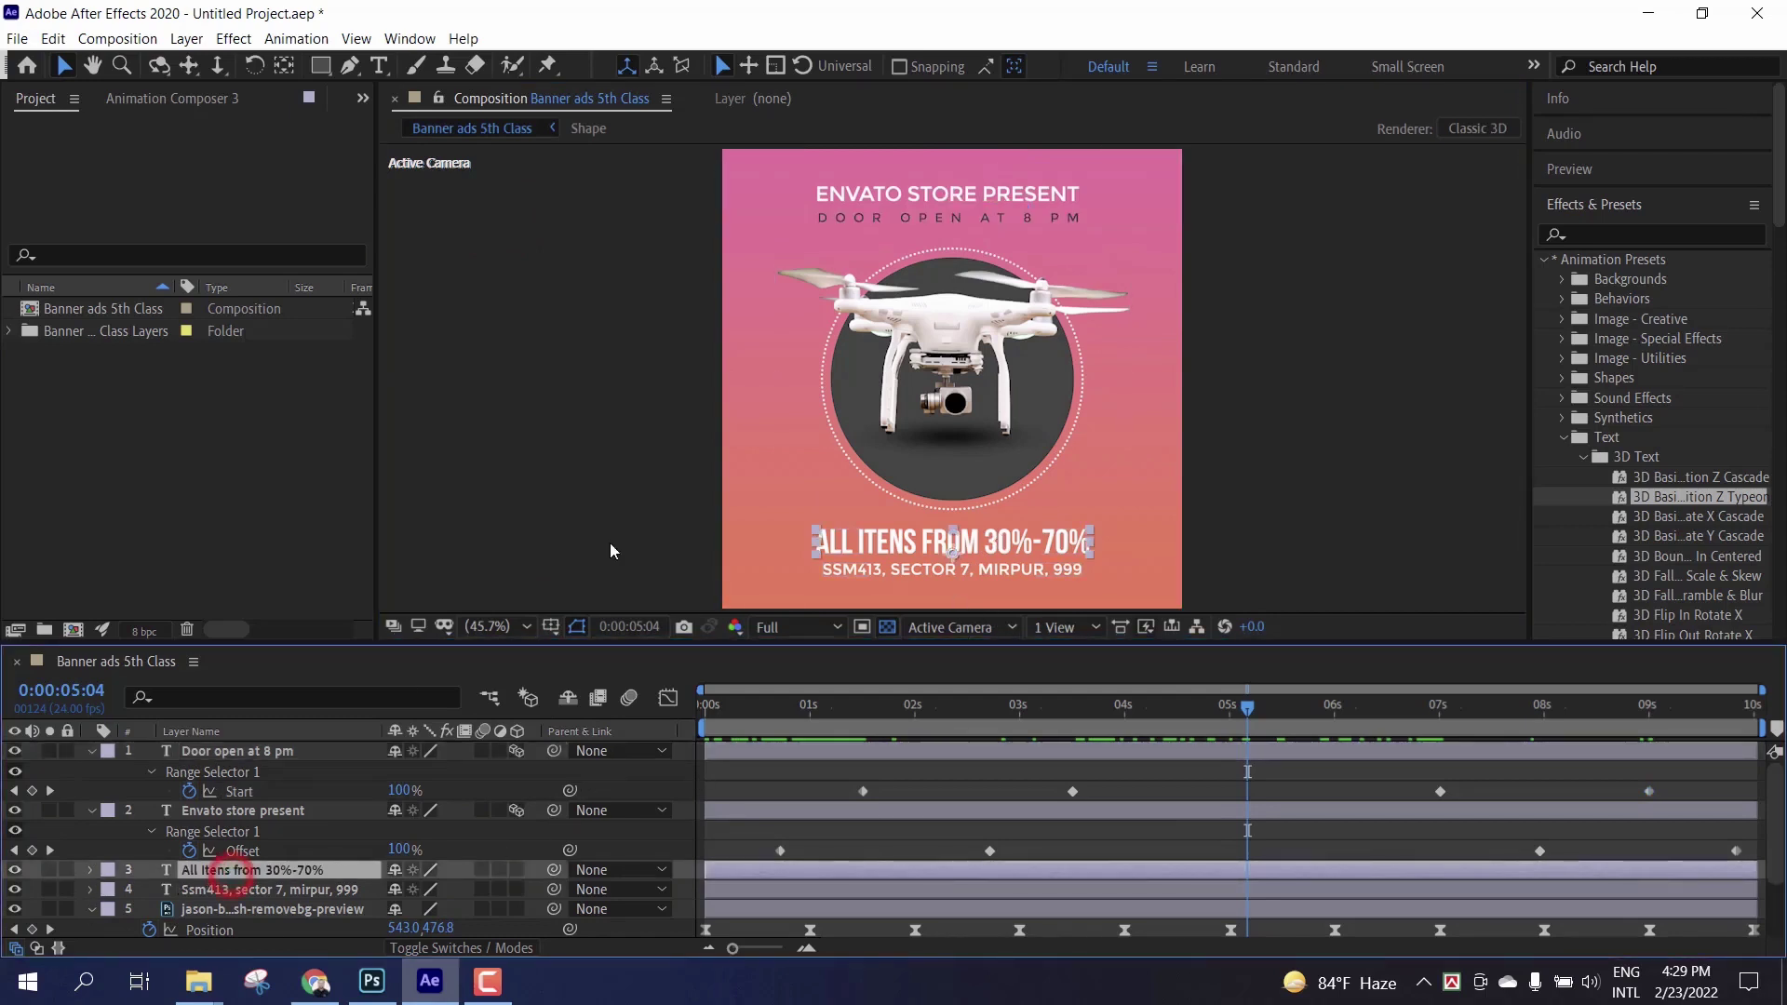
scroll(1709, 488, "down", 5)
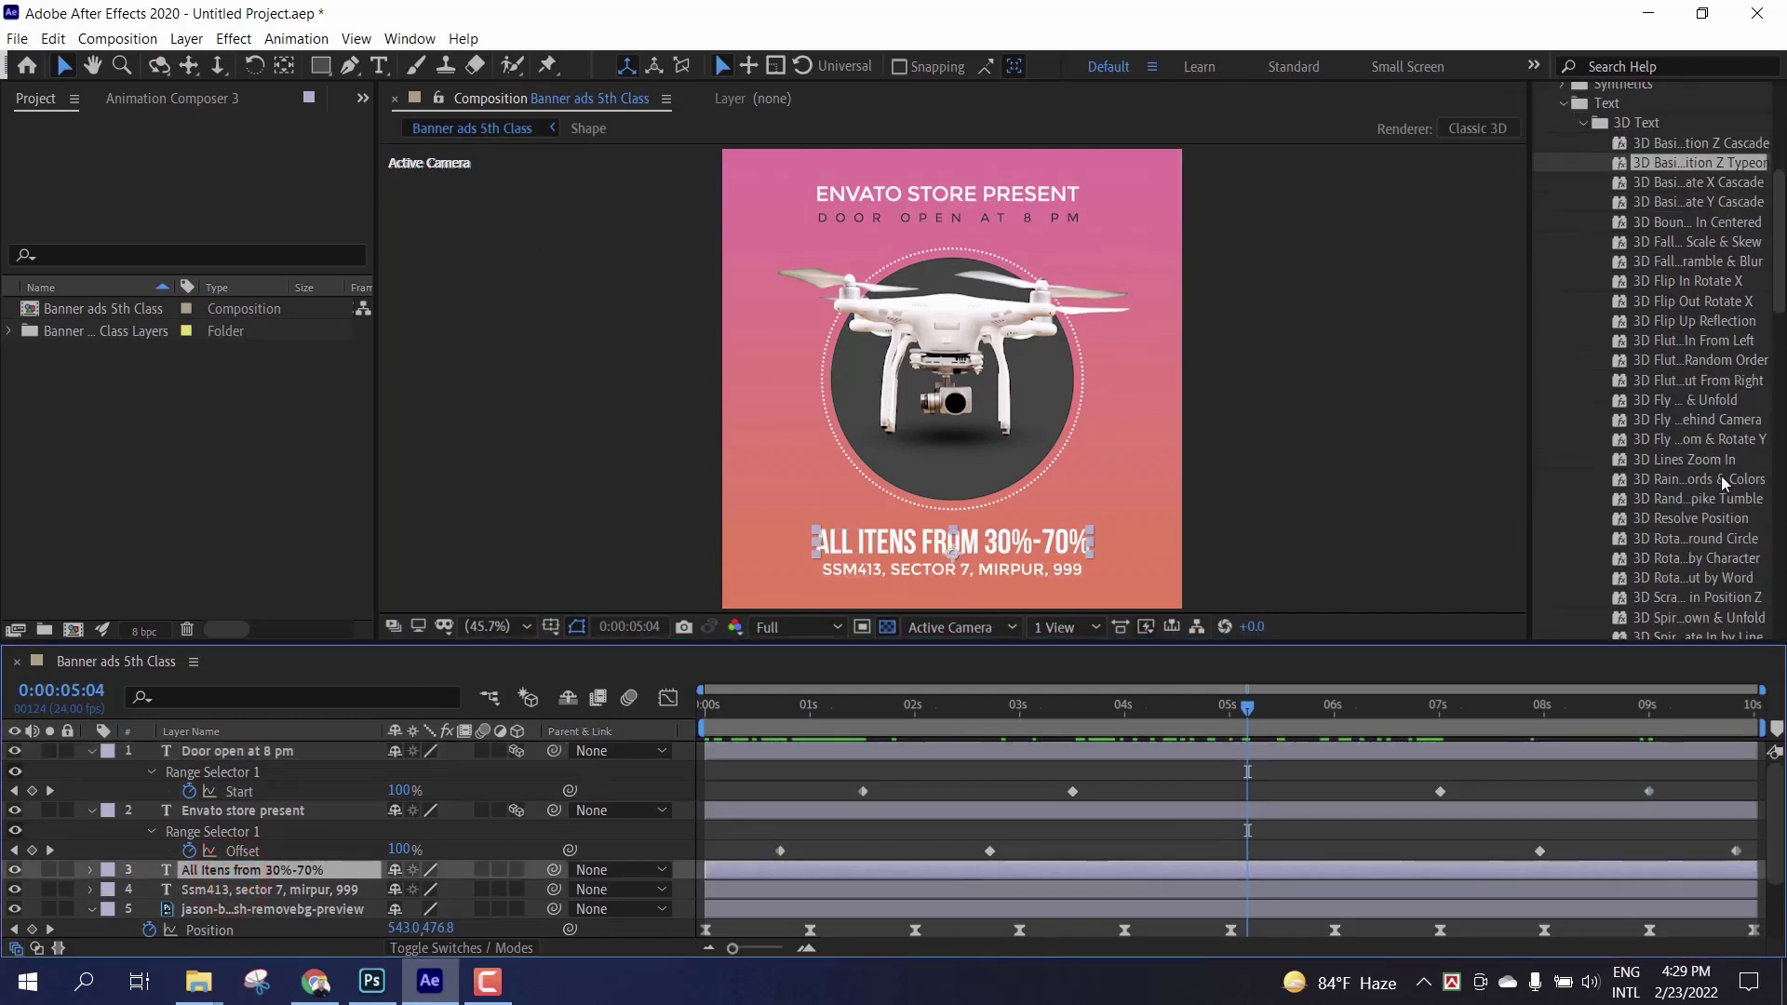
scroll(1722, 477, "up", 4)
left_click(1584, 403)
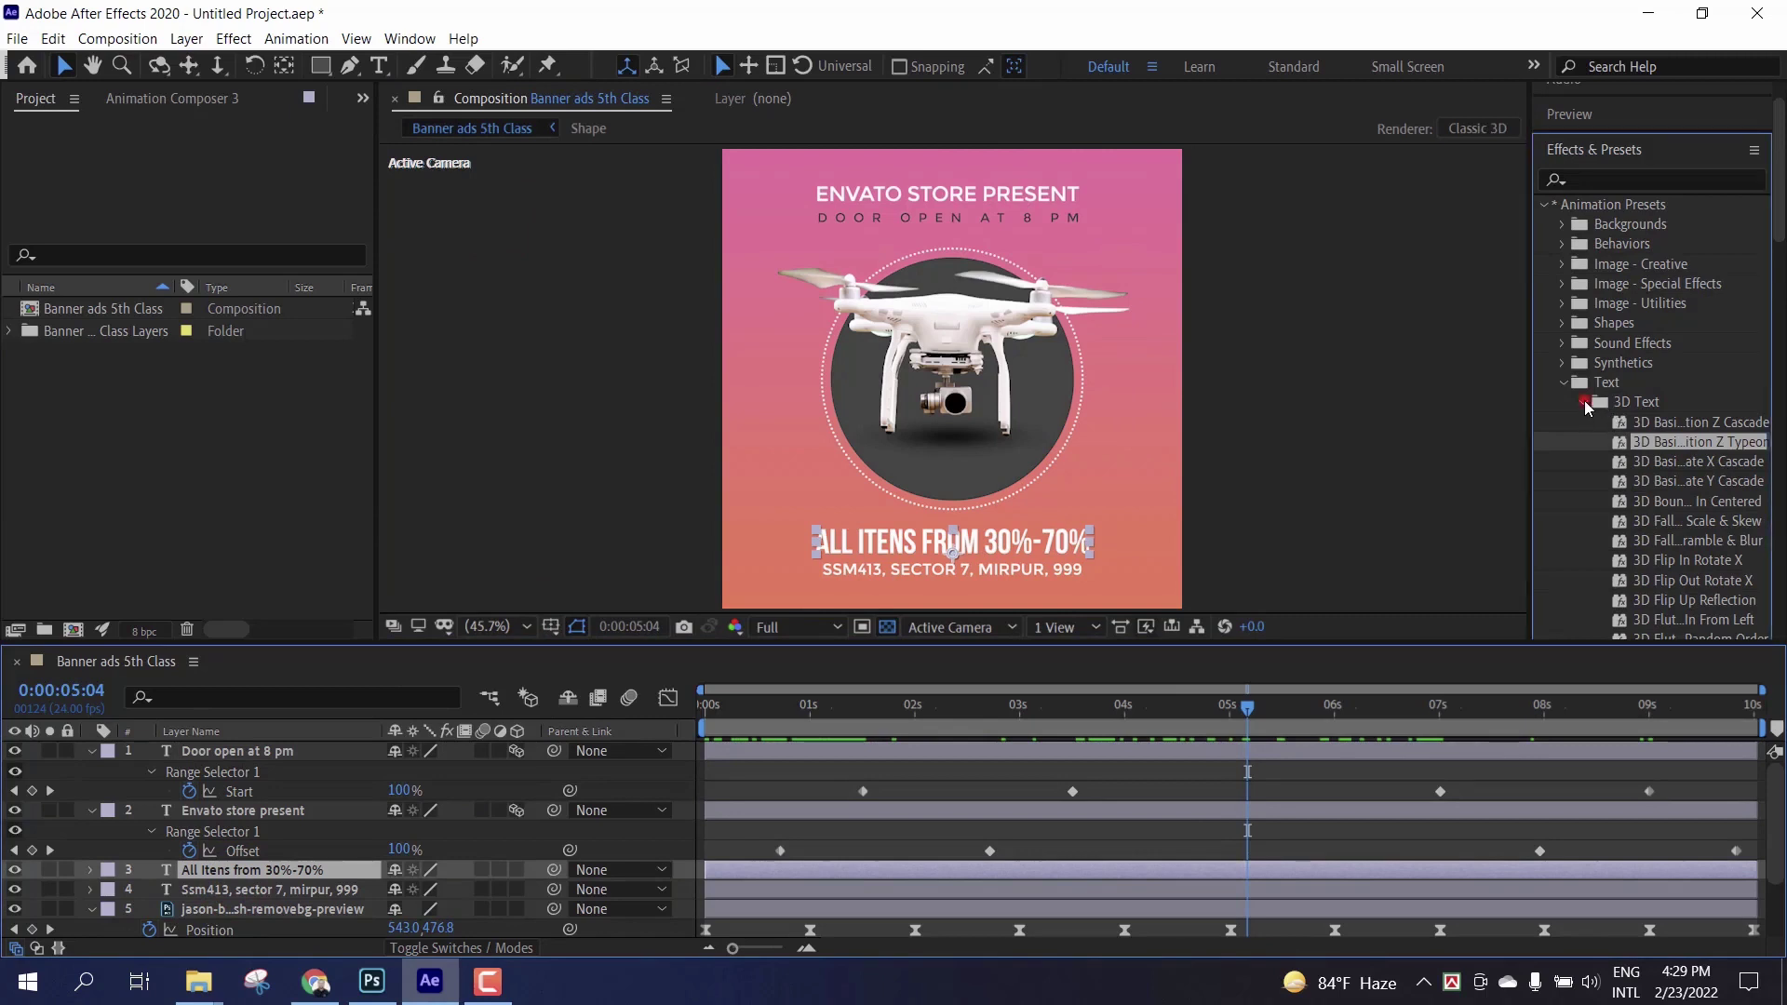
scroll(1610, 428, "down", 1)
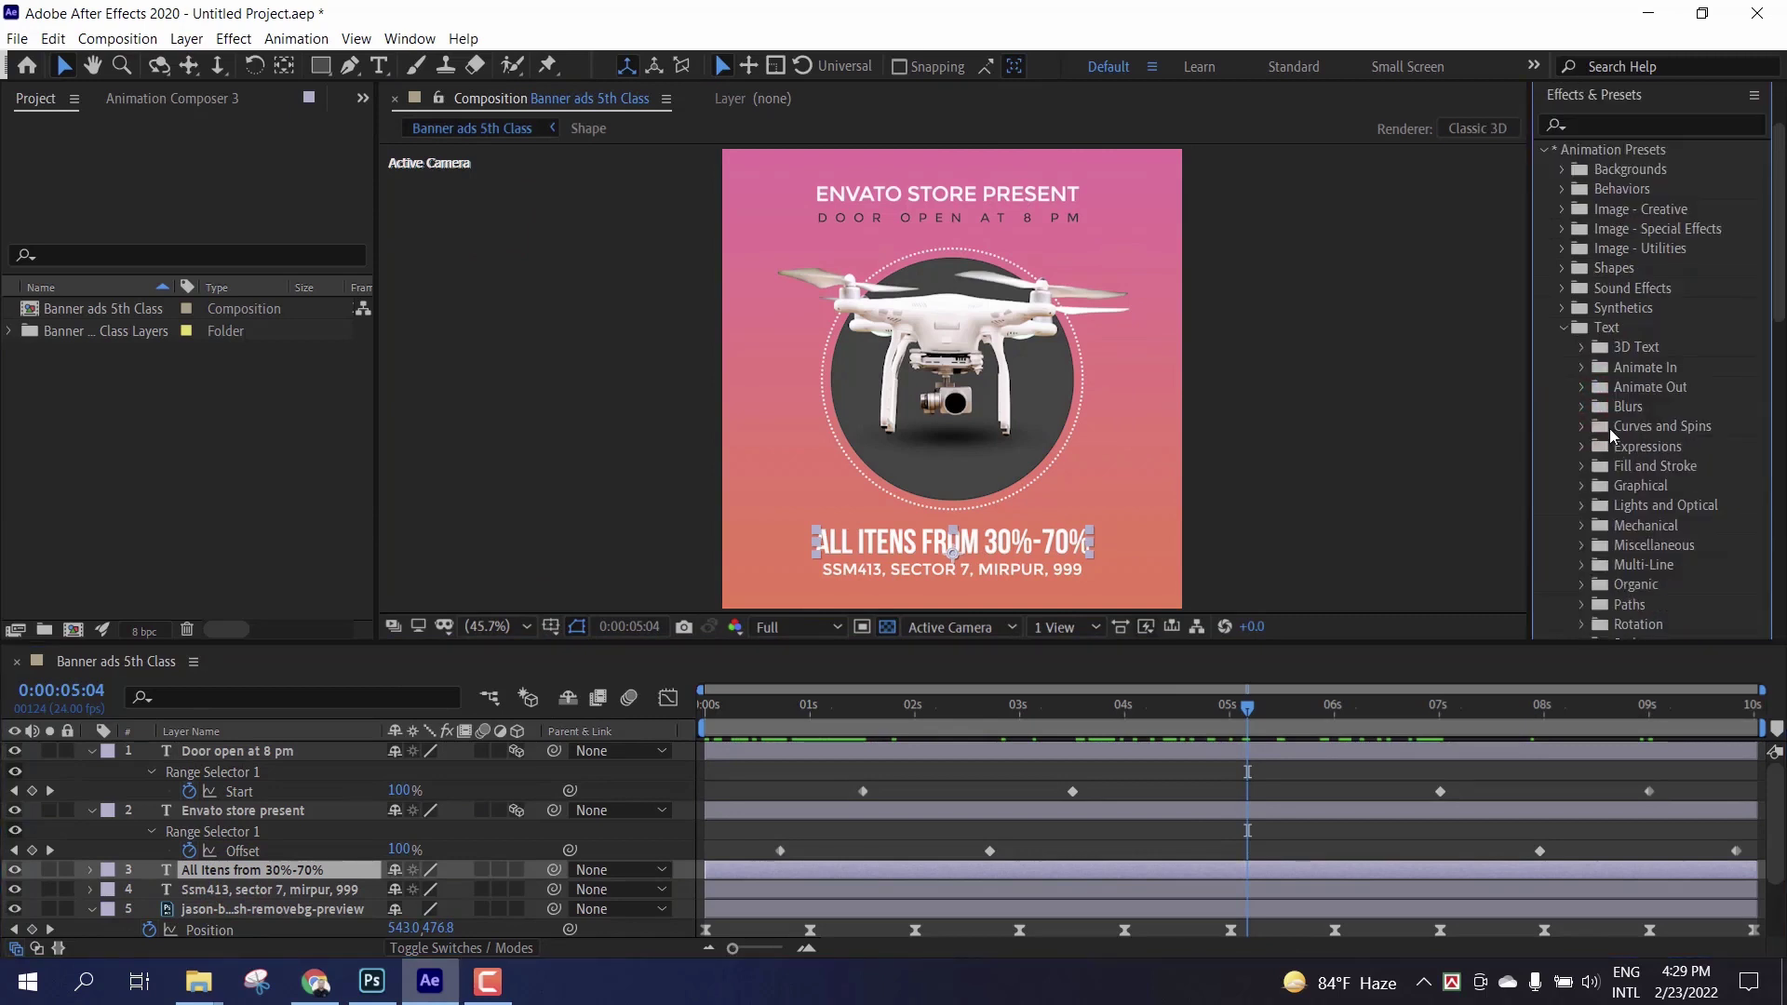
left_click(1585, 406)
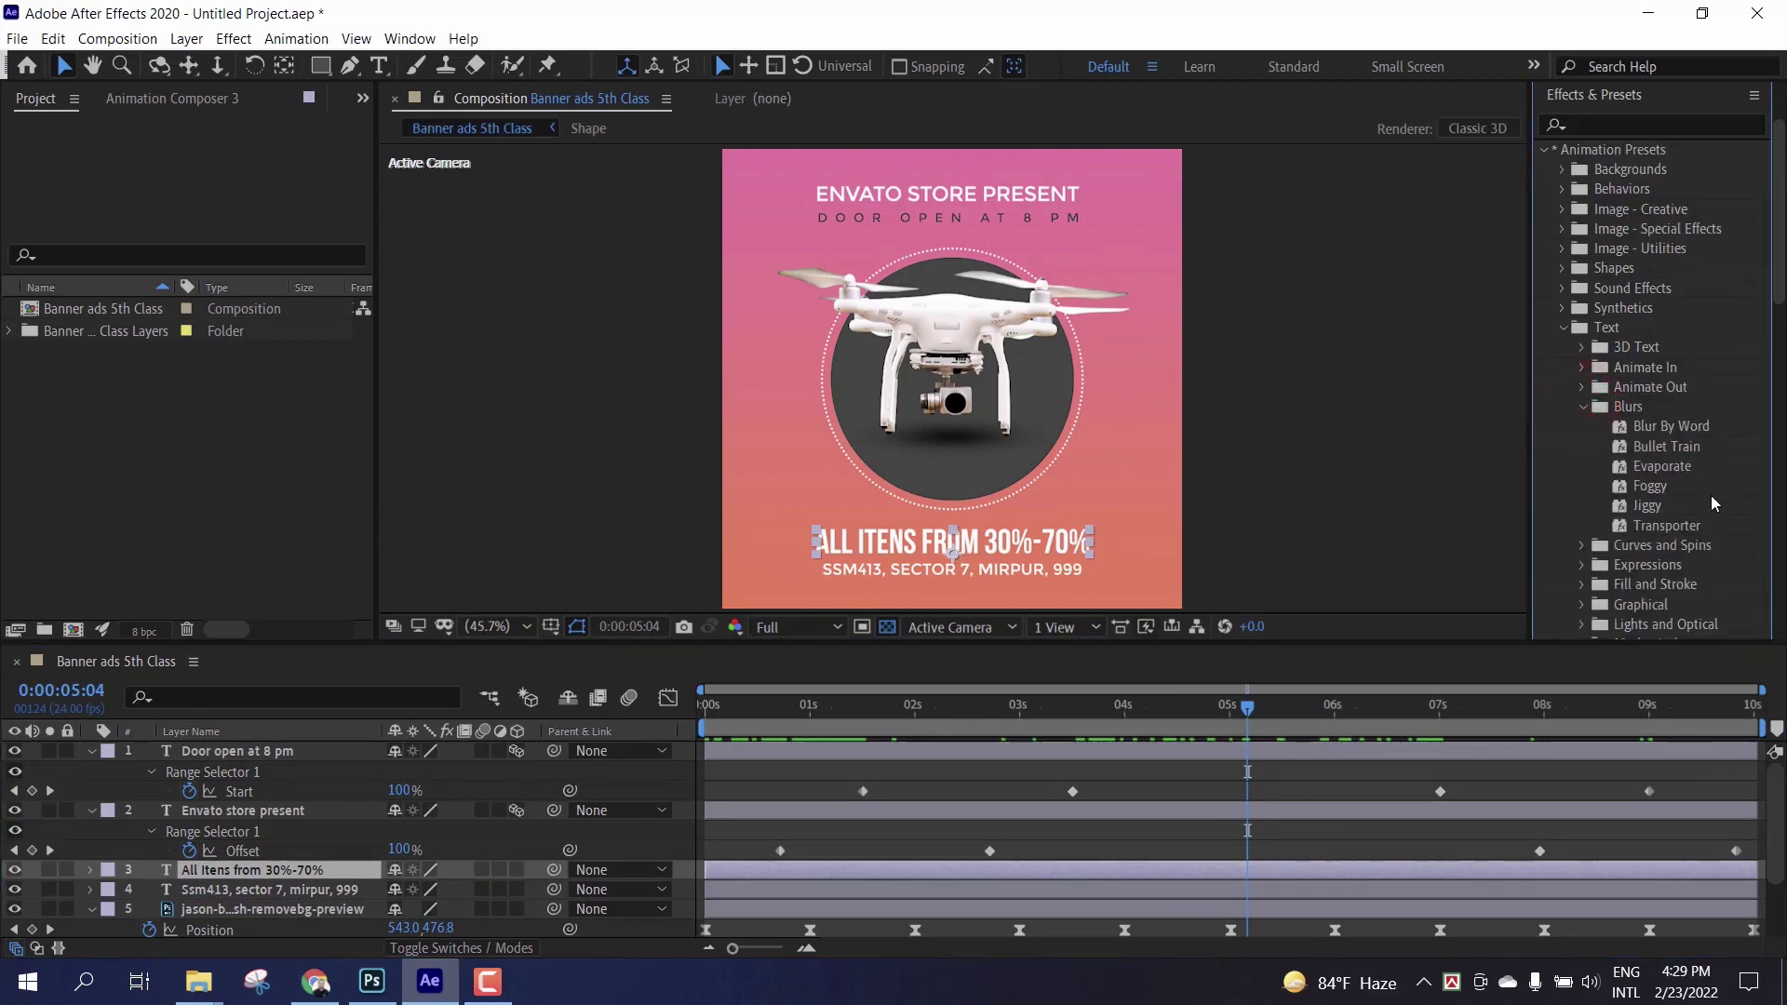
left_click(1683, 427)
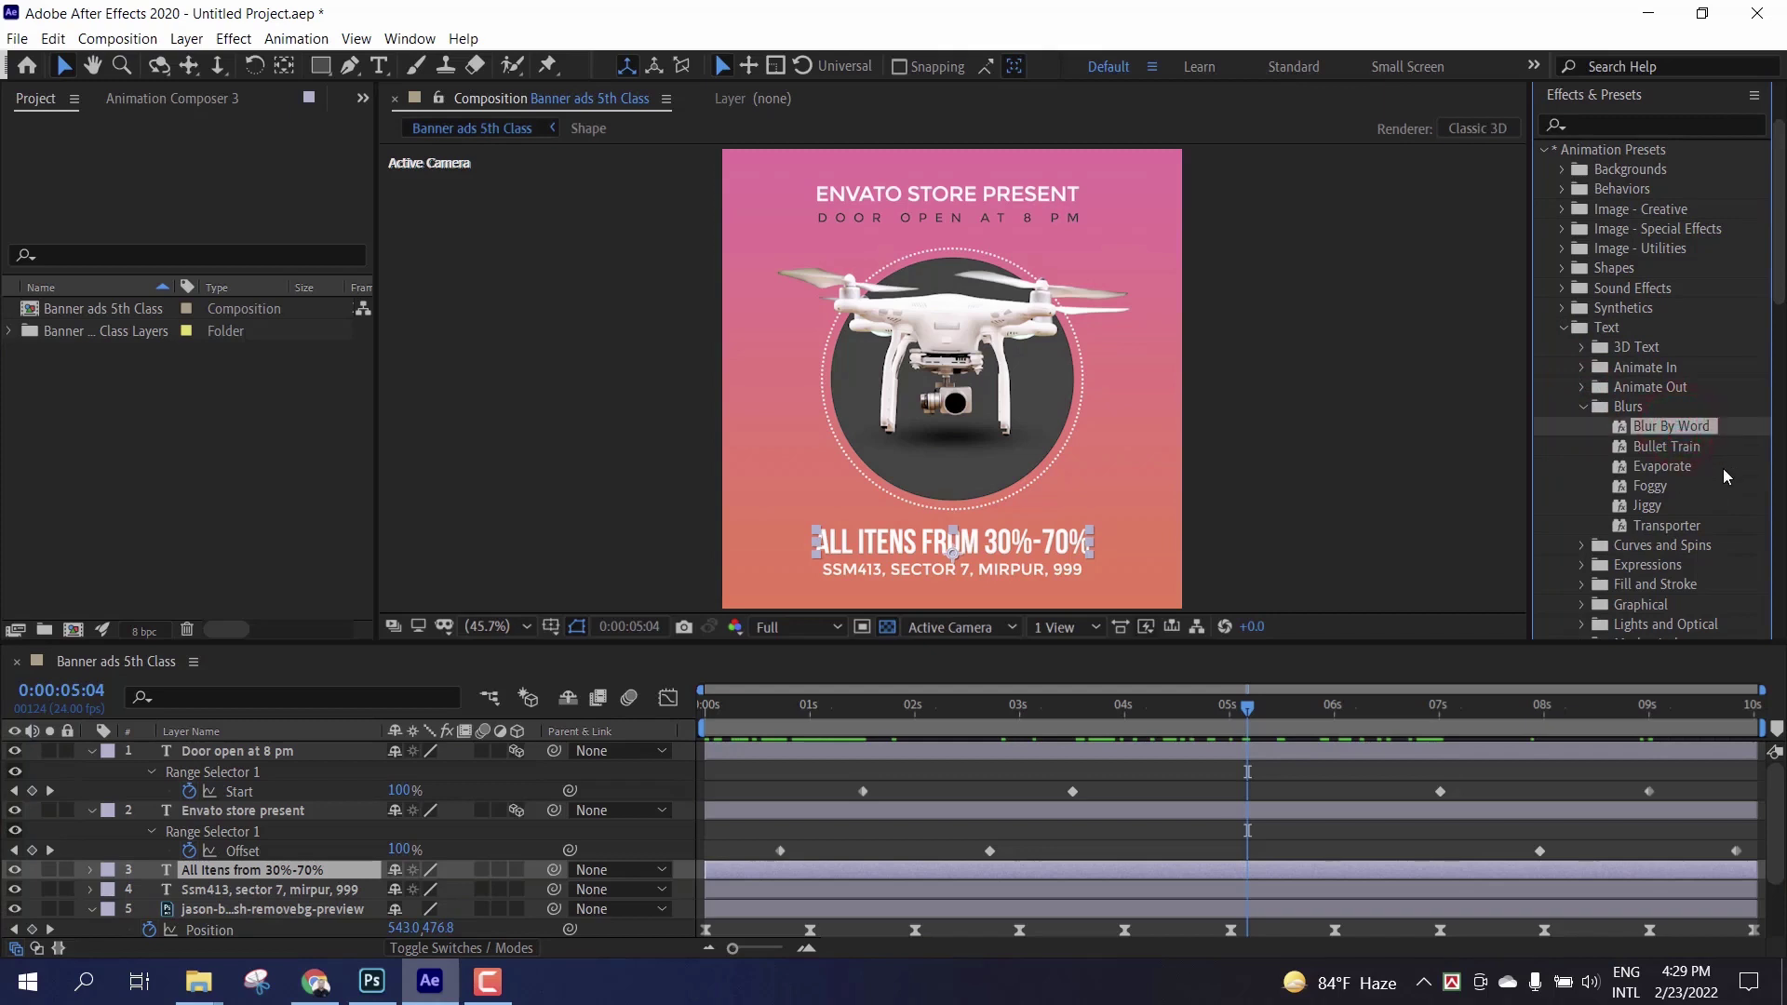
Step: Apply Blur By Word to the 'All Itens from 30%-70%' layer at the composition start
double_click(1677, 426)
left_click_drag(1249, 718, 718, 718)
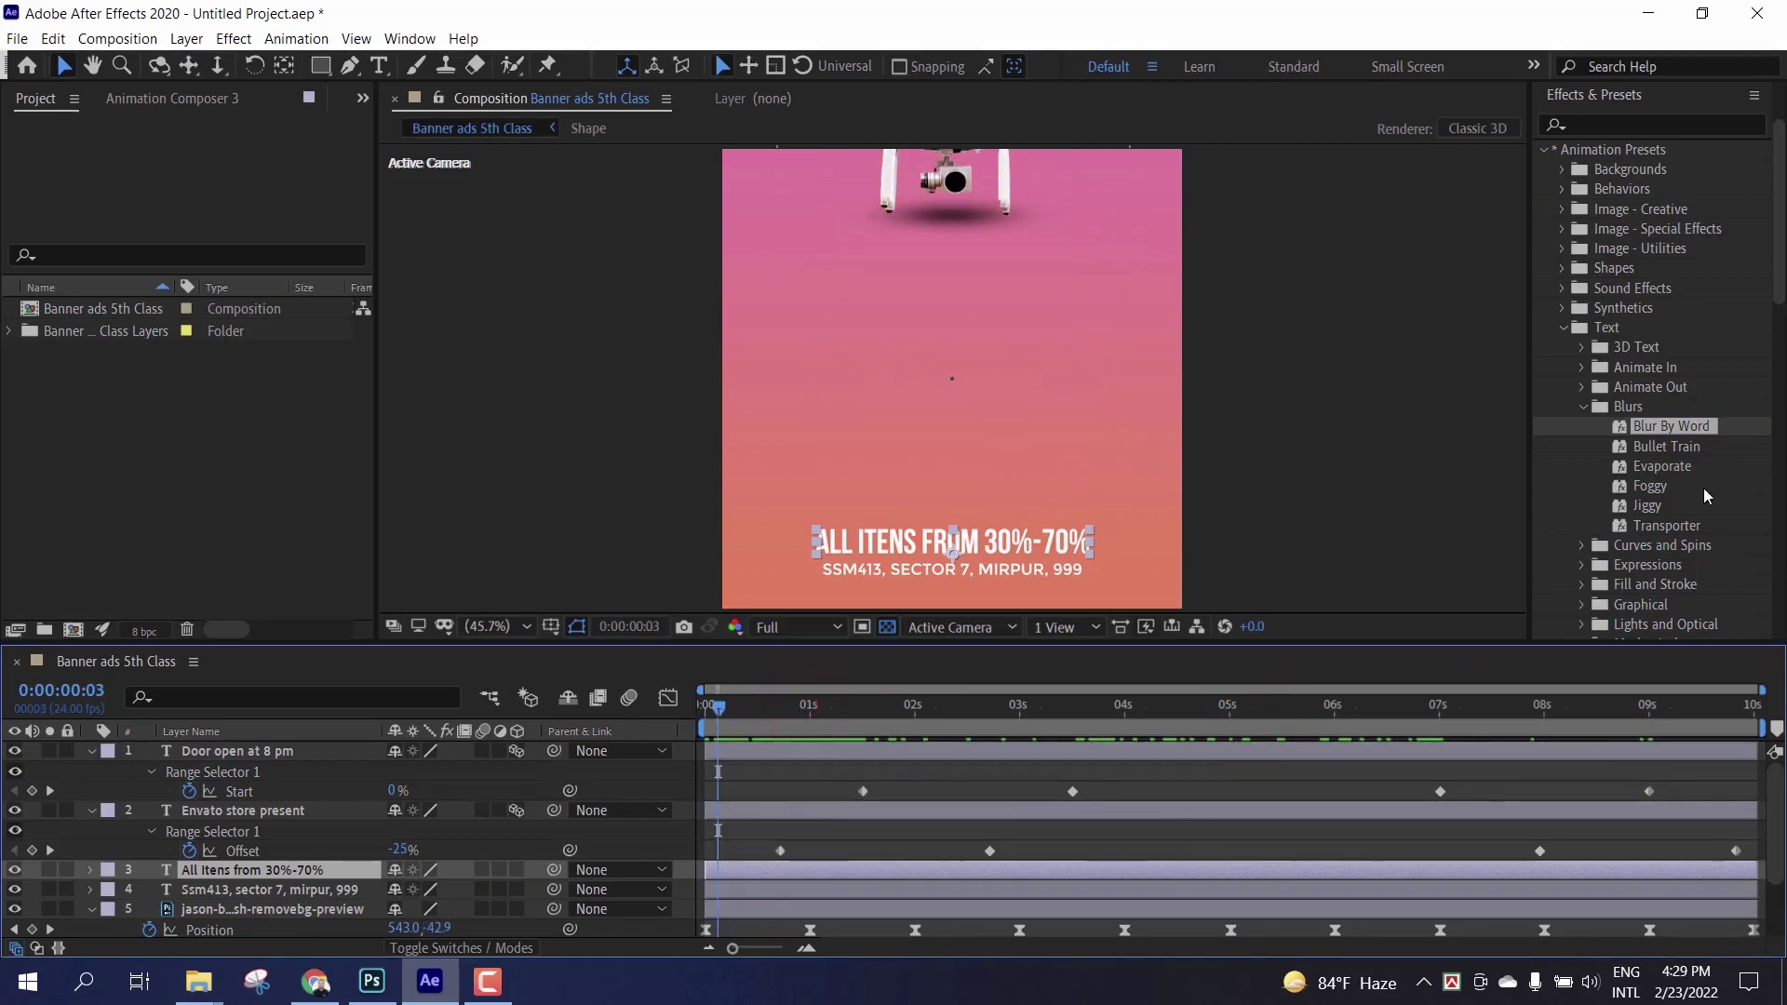
left_click_drag(1673, 430, 426, 877)
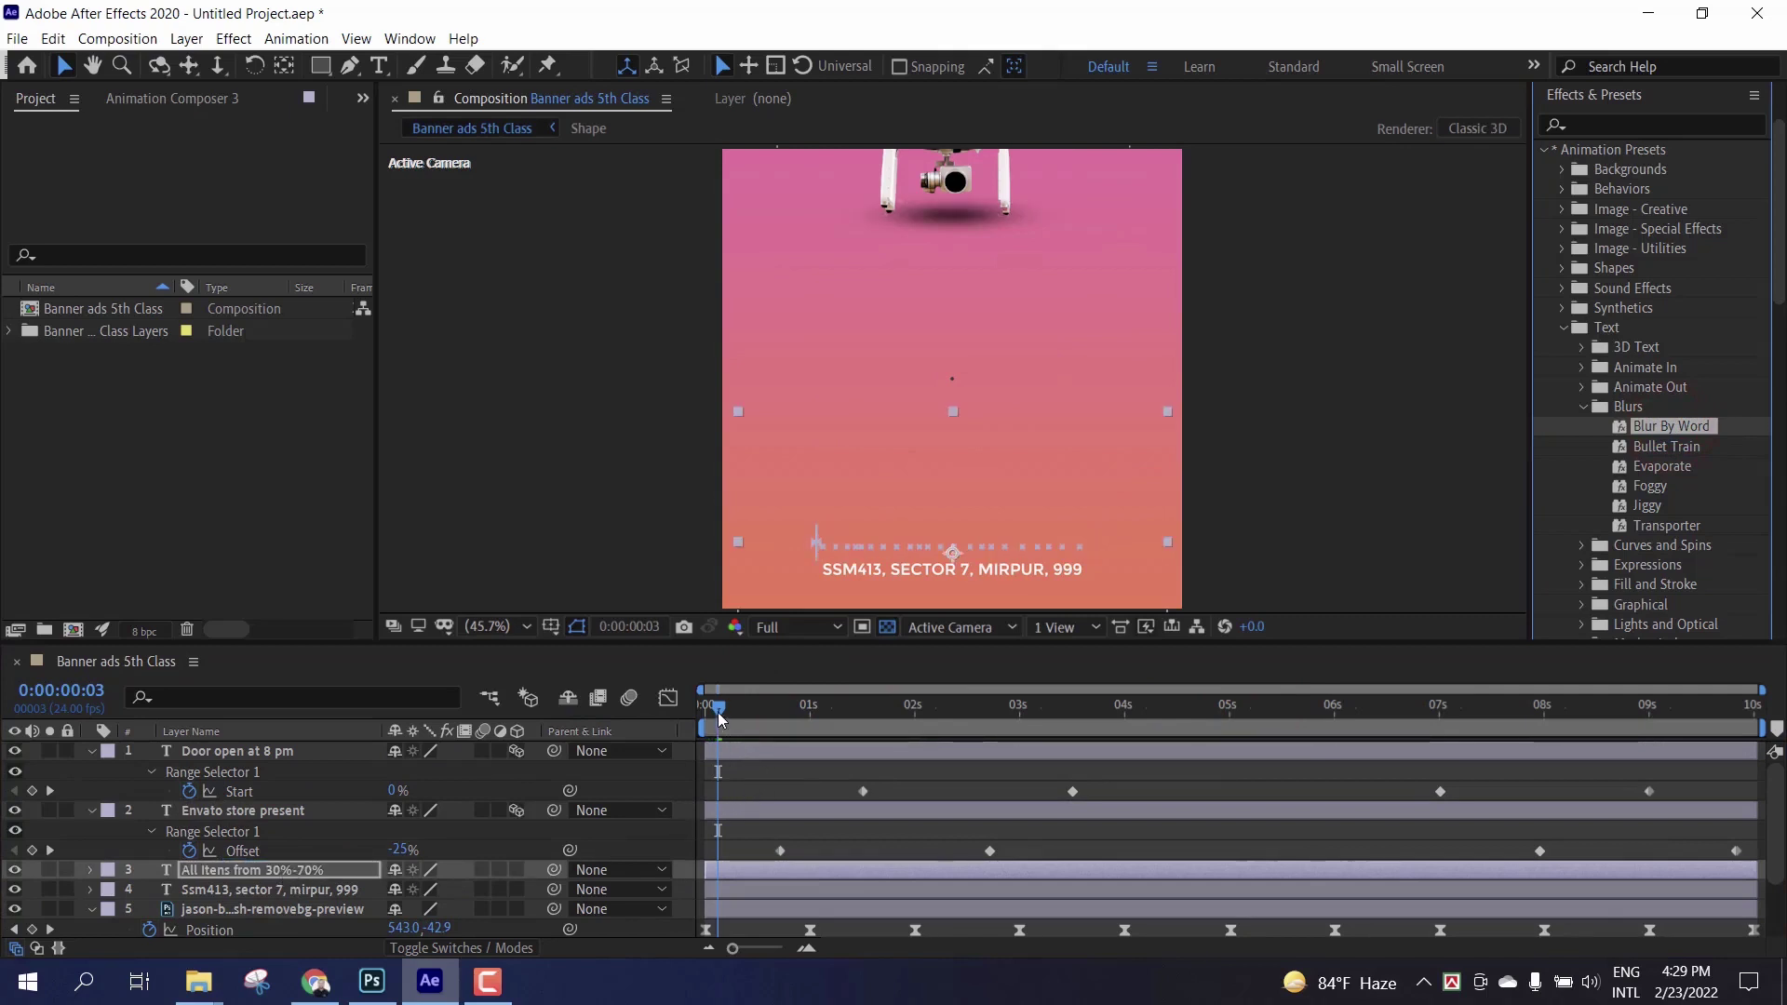
left_click_drag(718, 719, 838, 745)
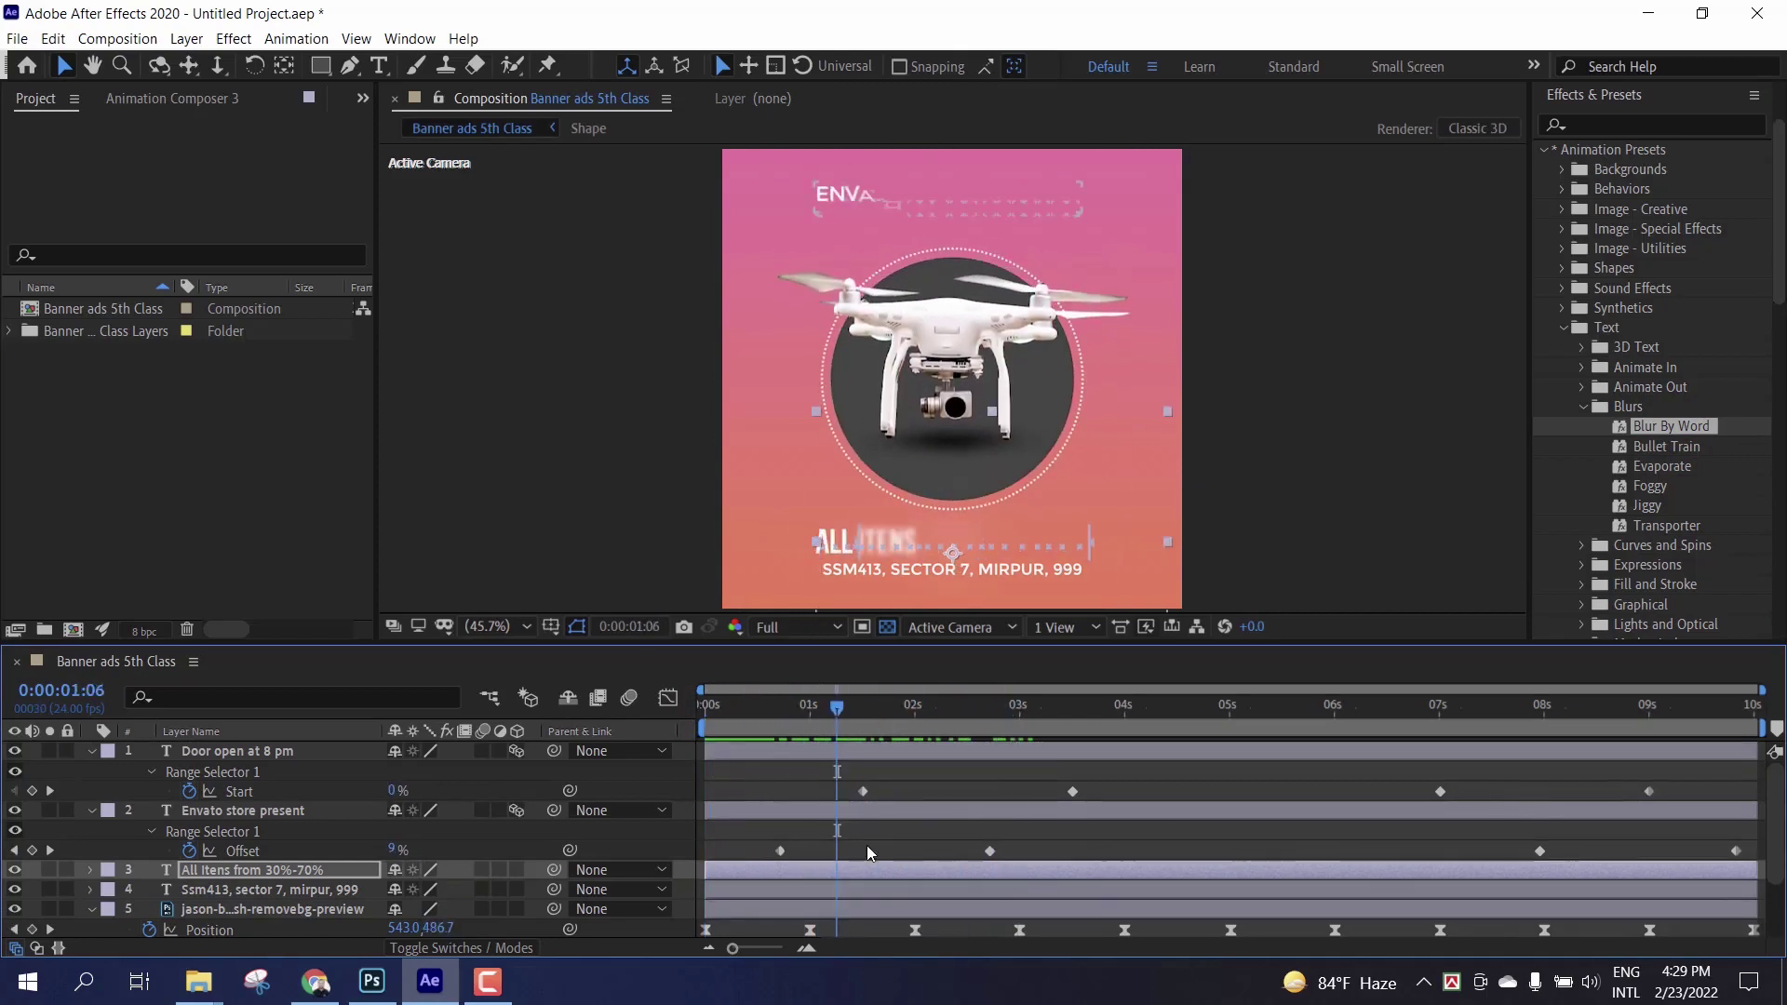
Step: Add a -50% Offset keyframe near 0:00:09:20 so the headline blurs out, then preview
key("u")
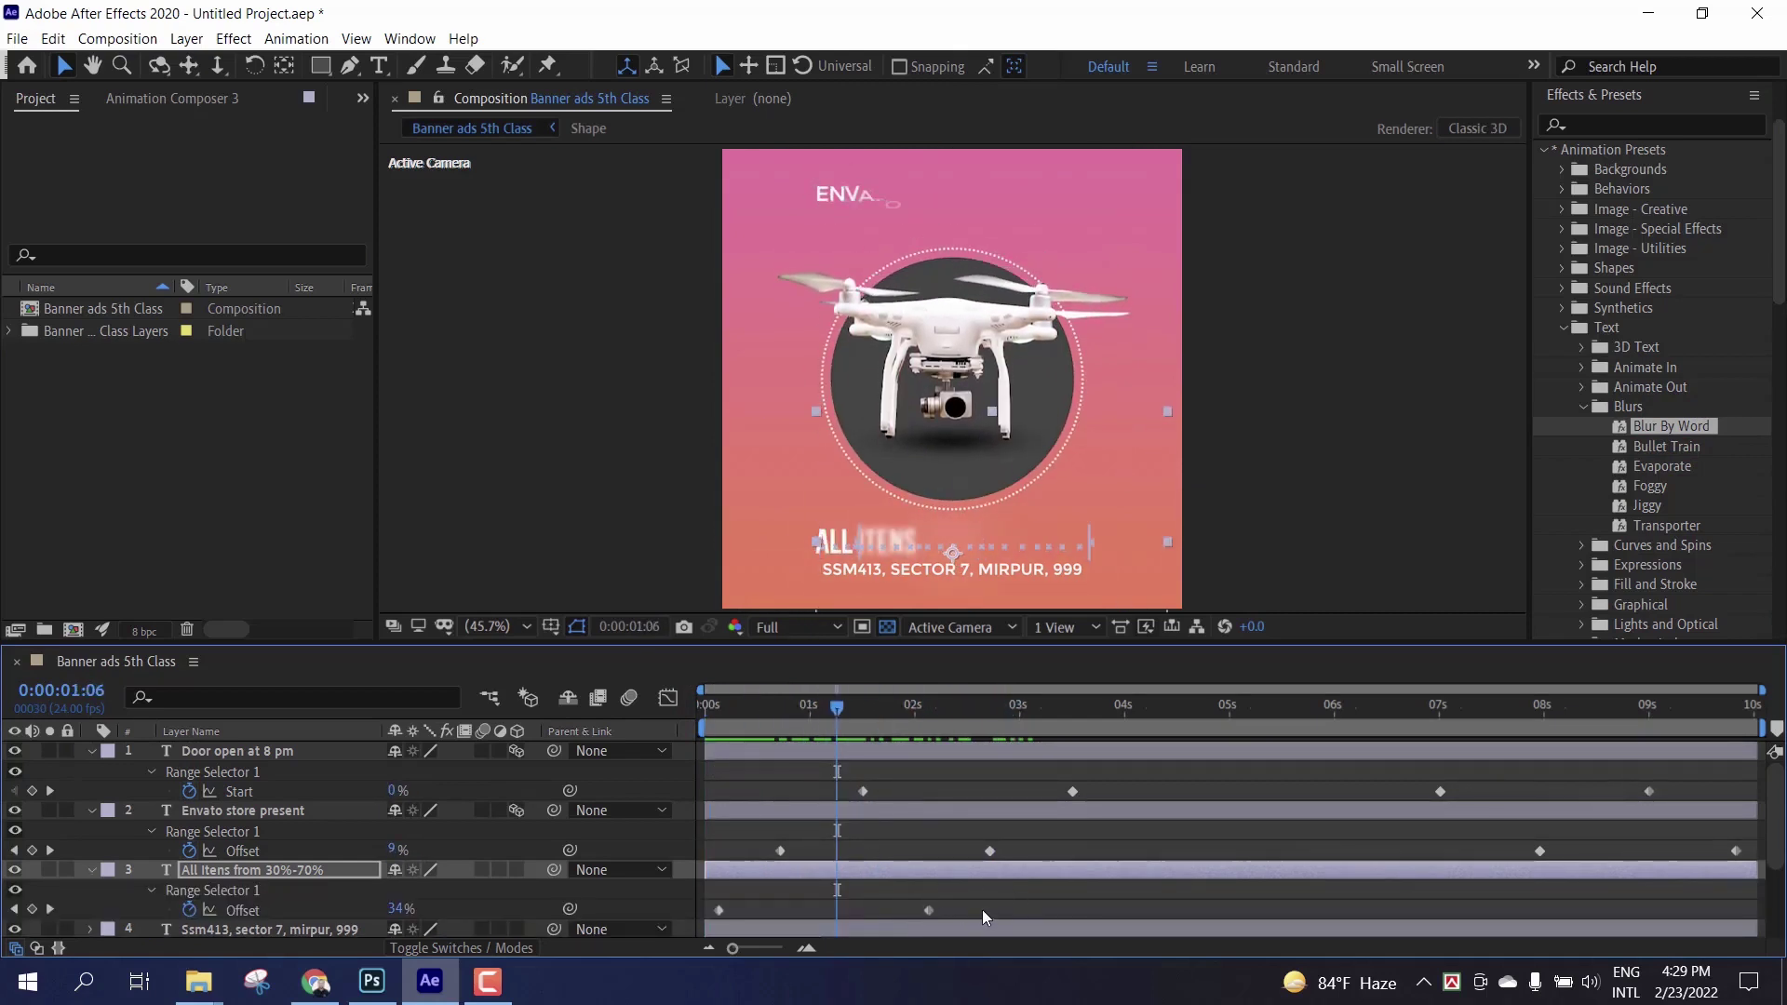
left_click_drag(835, 712, 1542, 783)
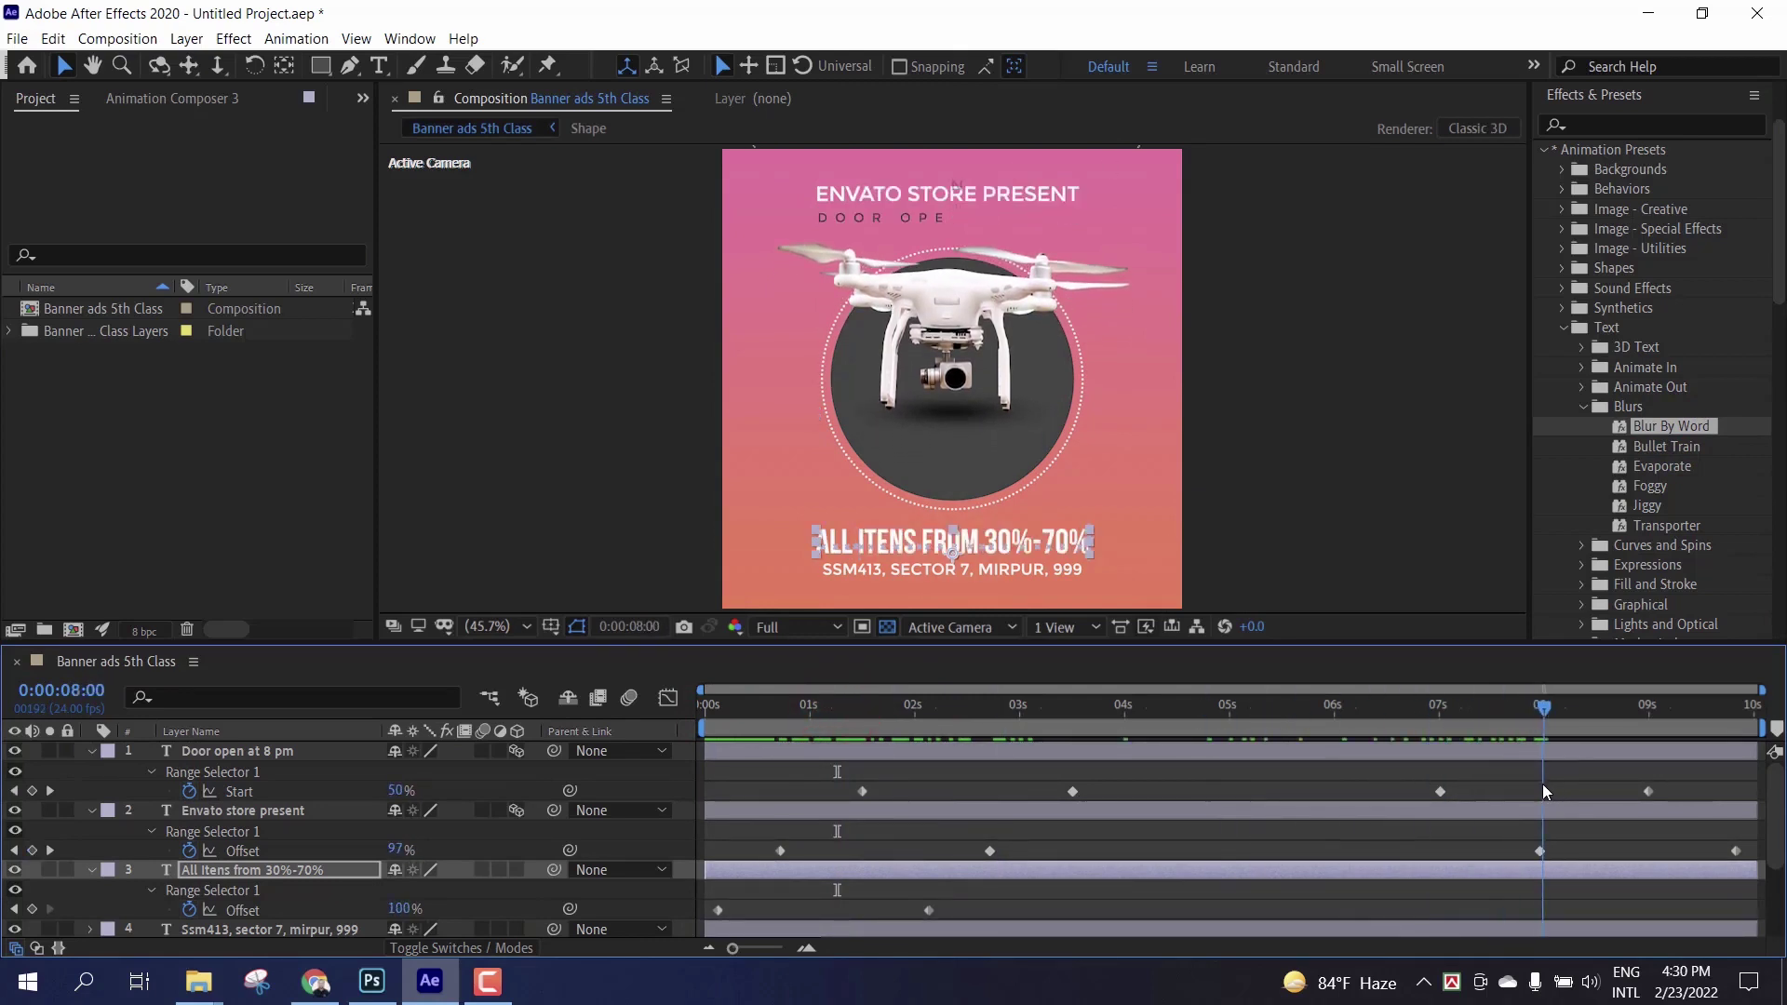
left_click(928, 910)
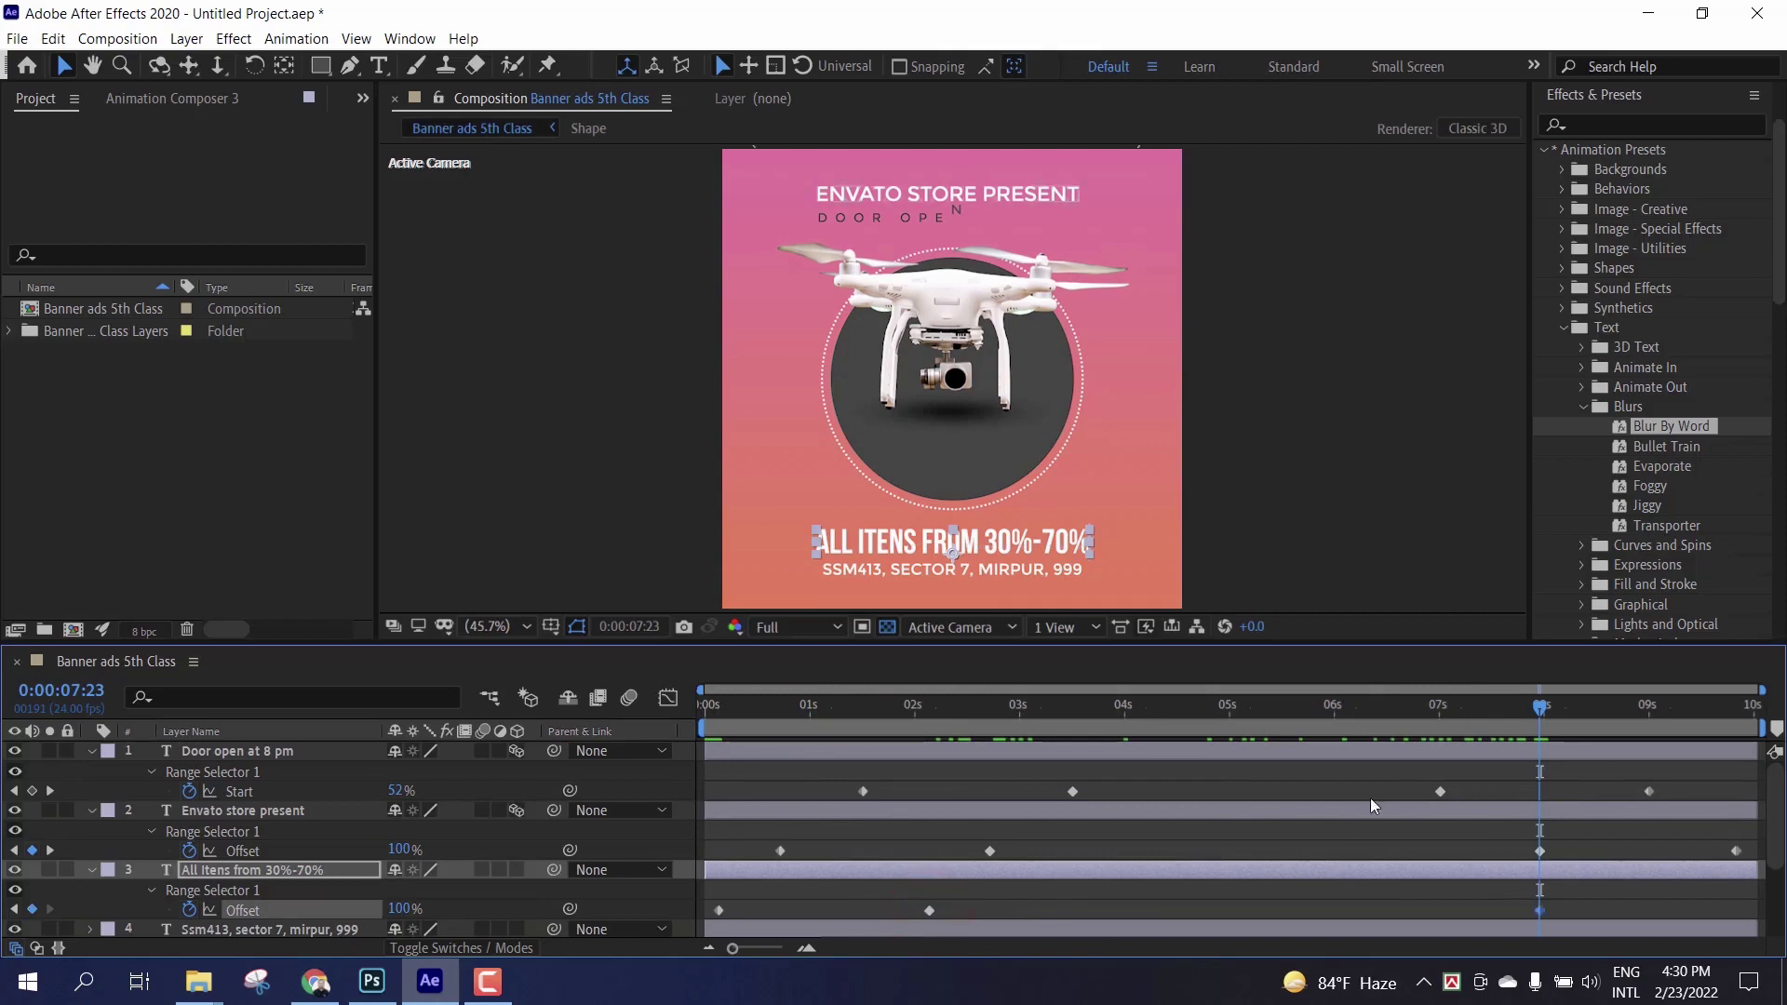
left_click_drag(1536, 715, 1736, 715)
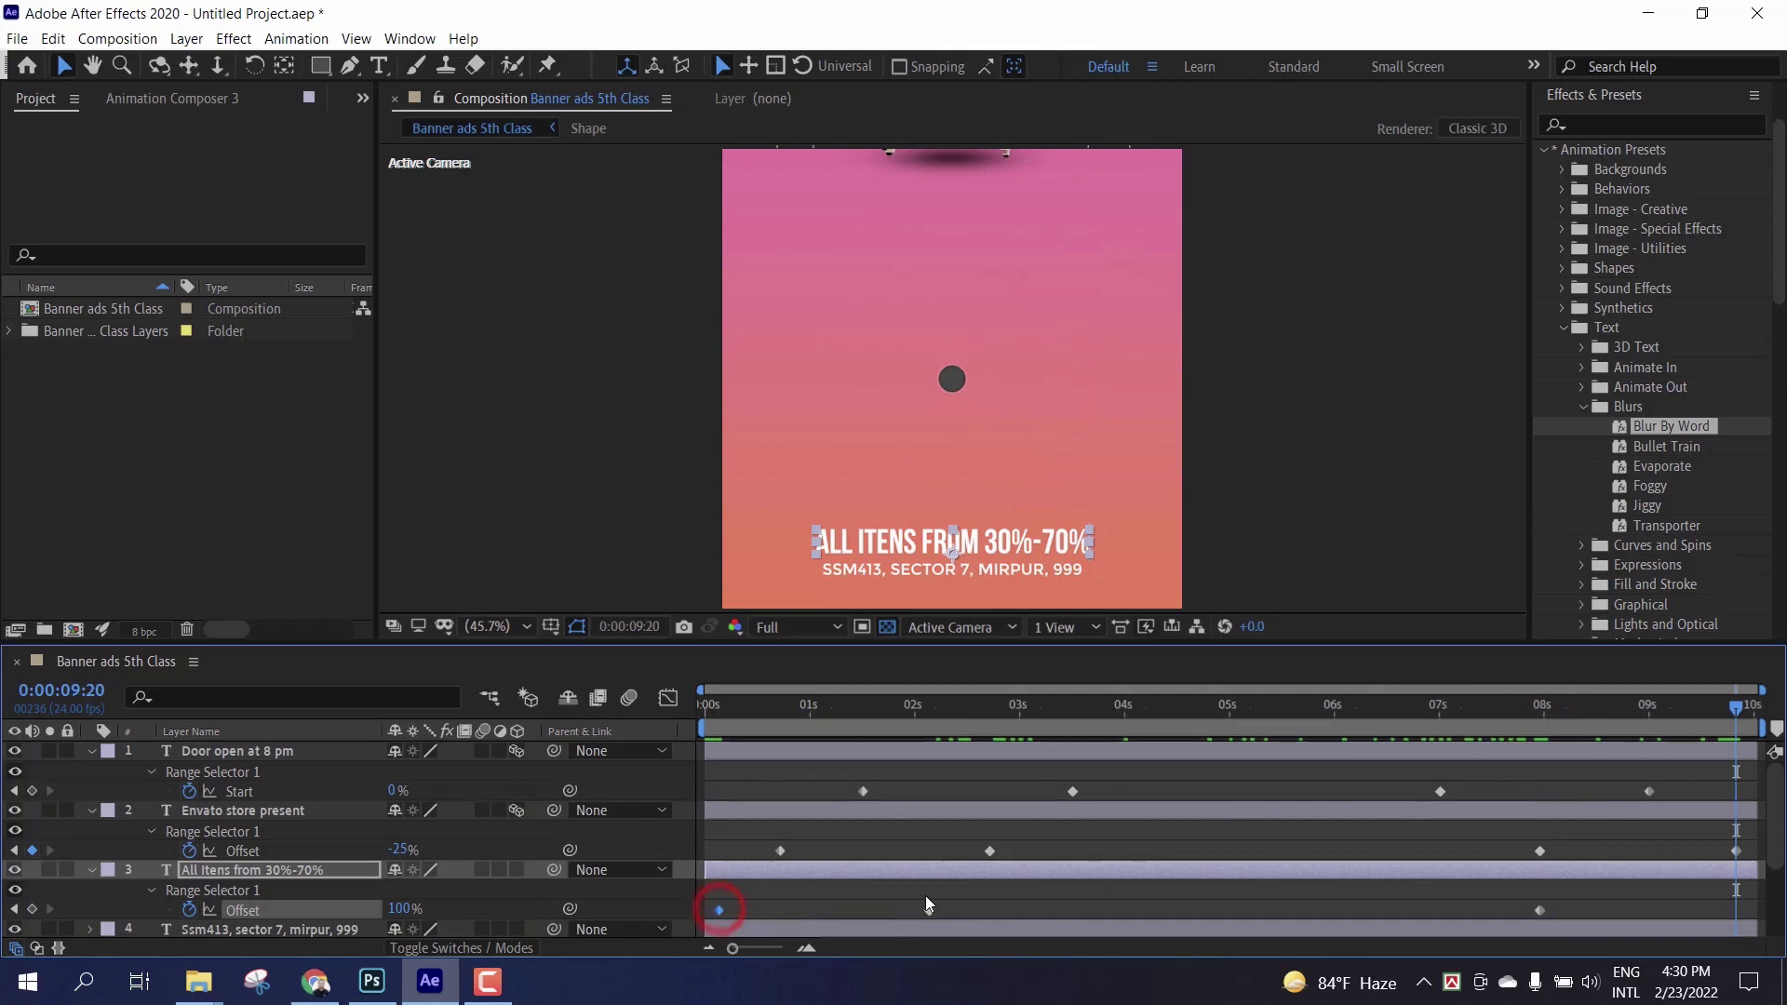
key("ctrl+v")
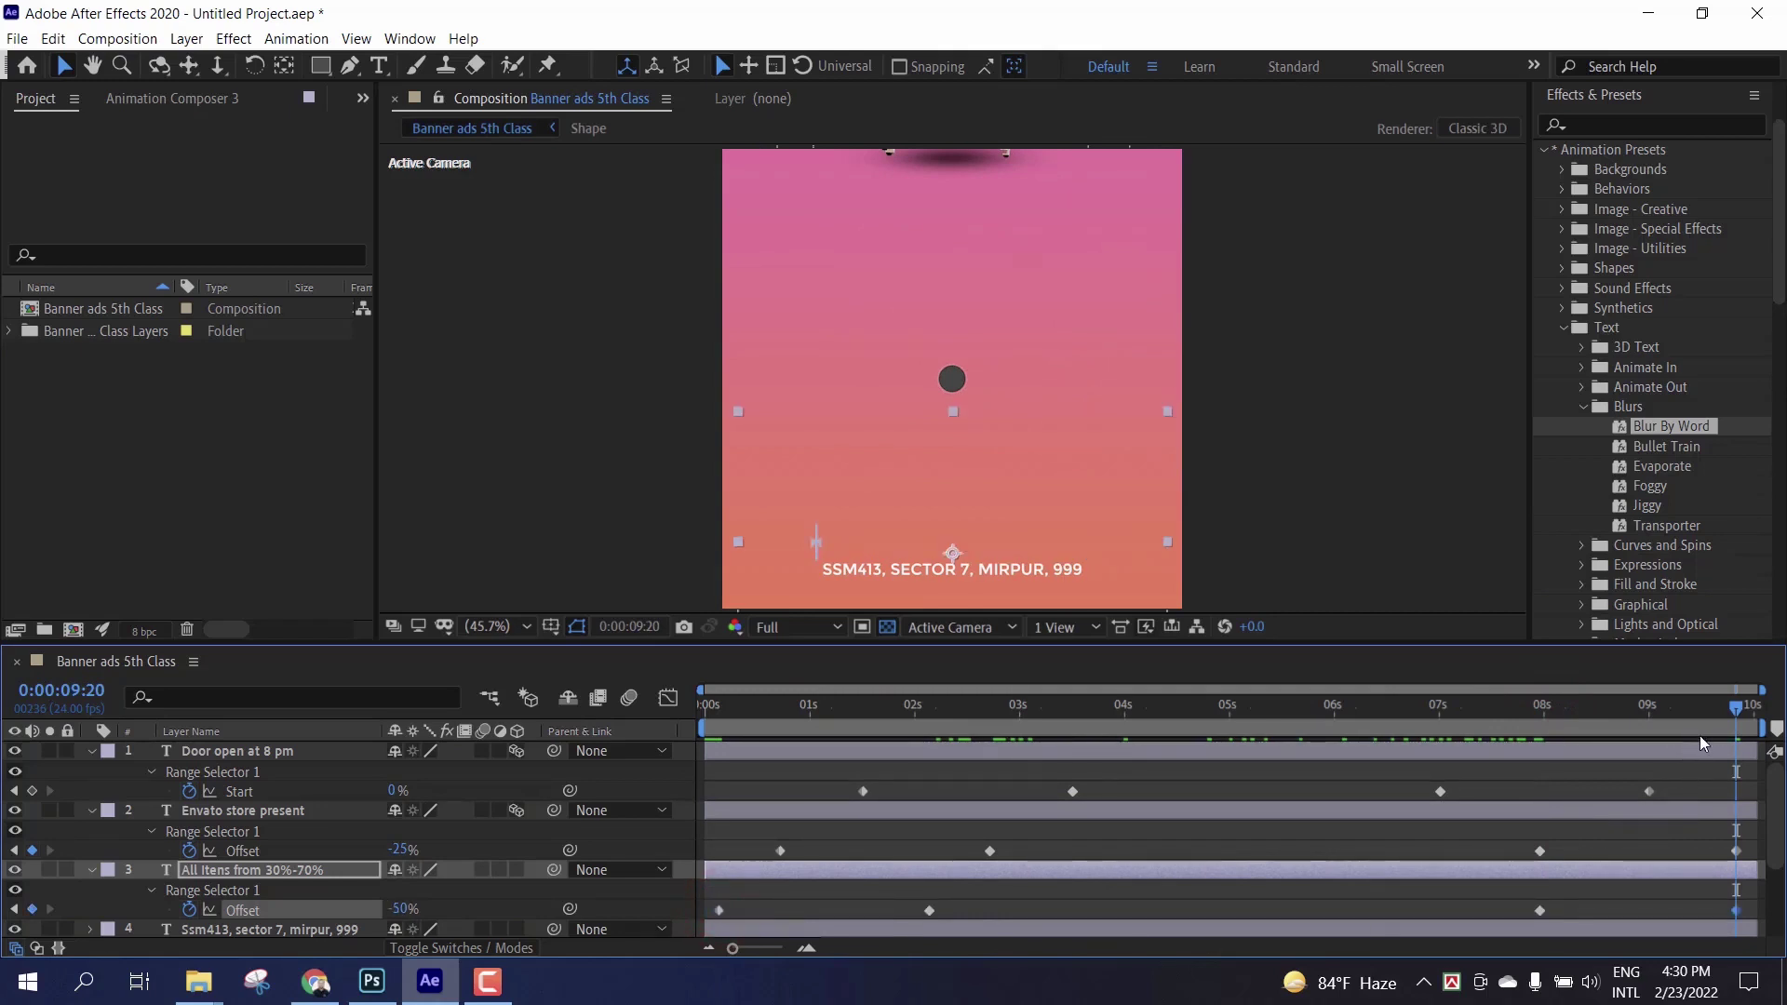
key("space")
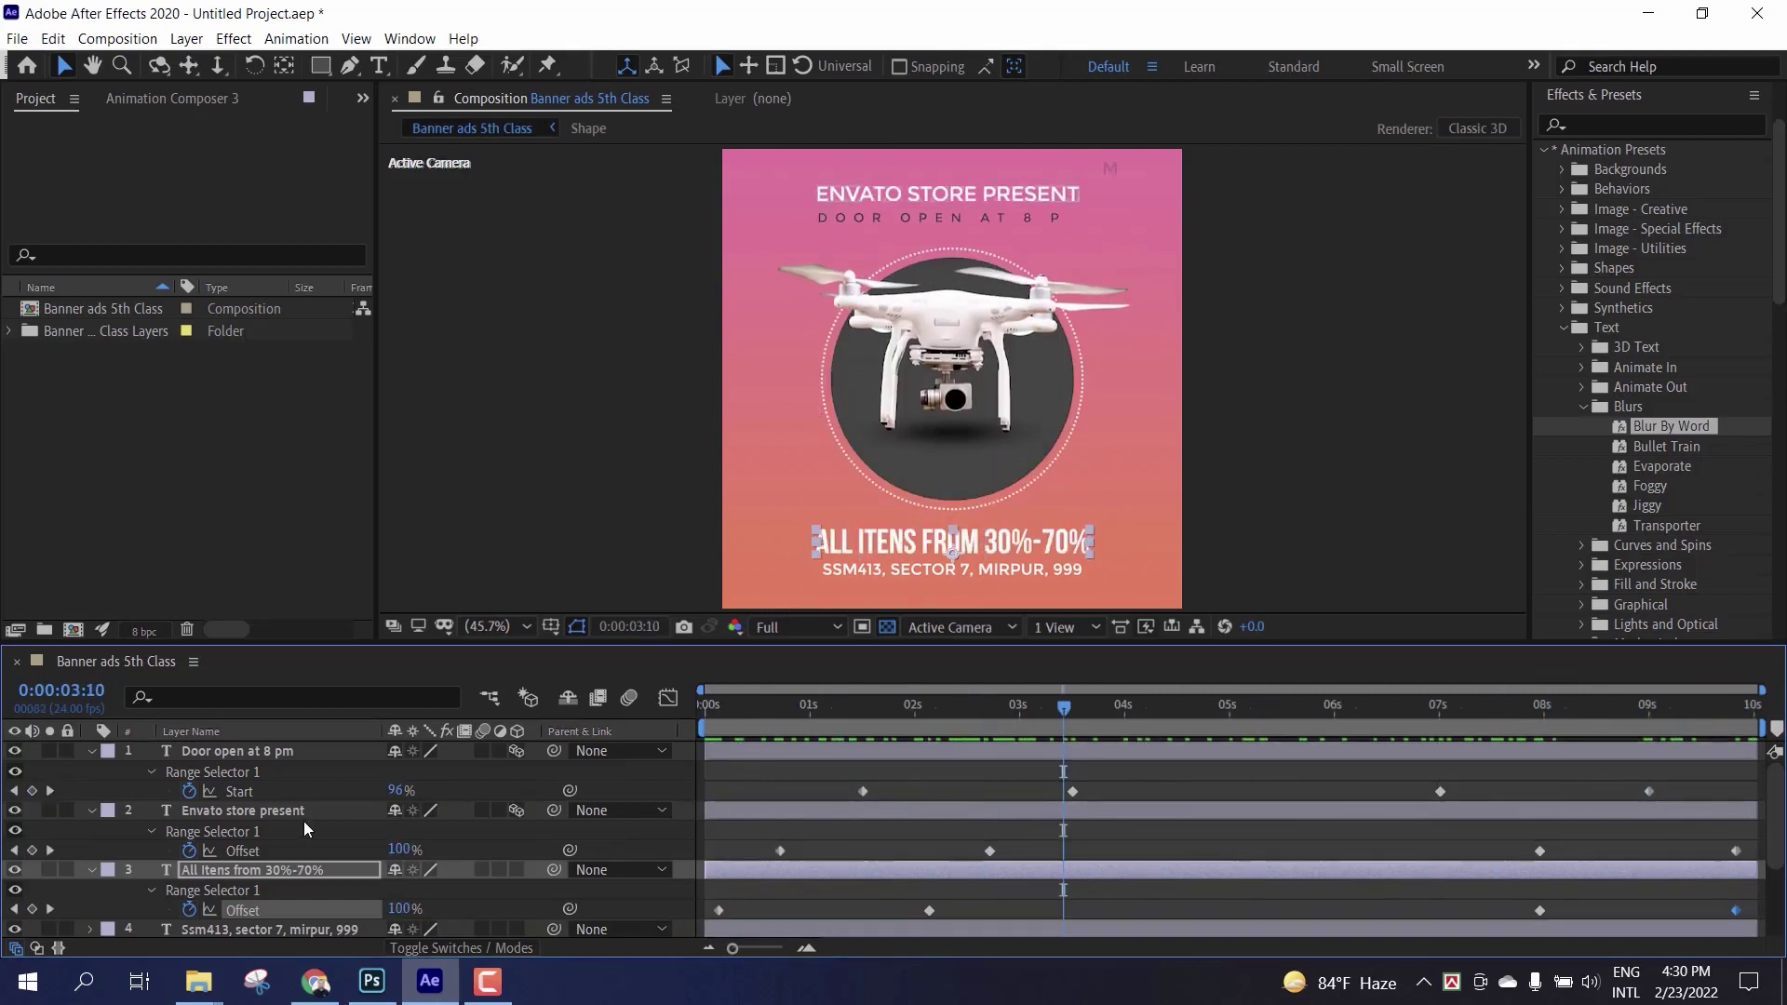
Step: Keyframe the address line's Position at 1000.5 at 1s and 1135.5 at 0s
scroll(269, 837, "down", 2)
left_click(256, 815)
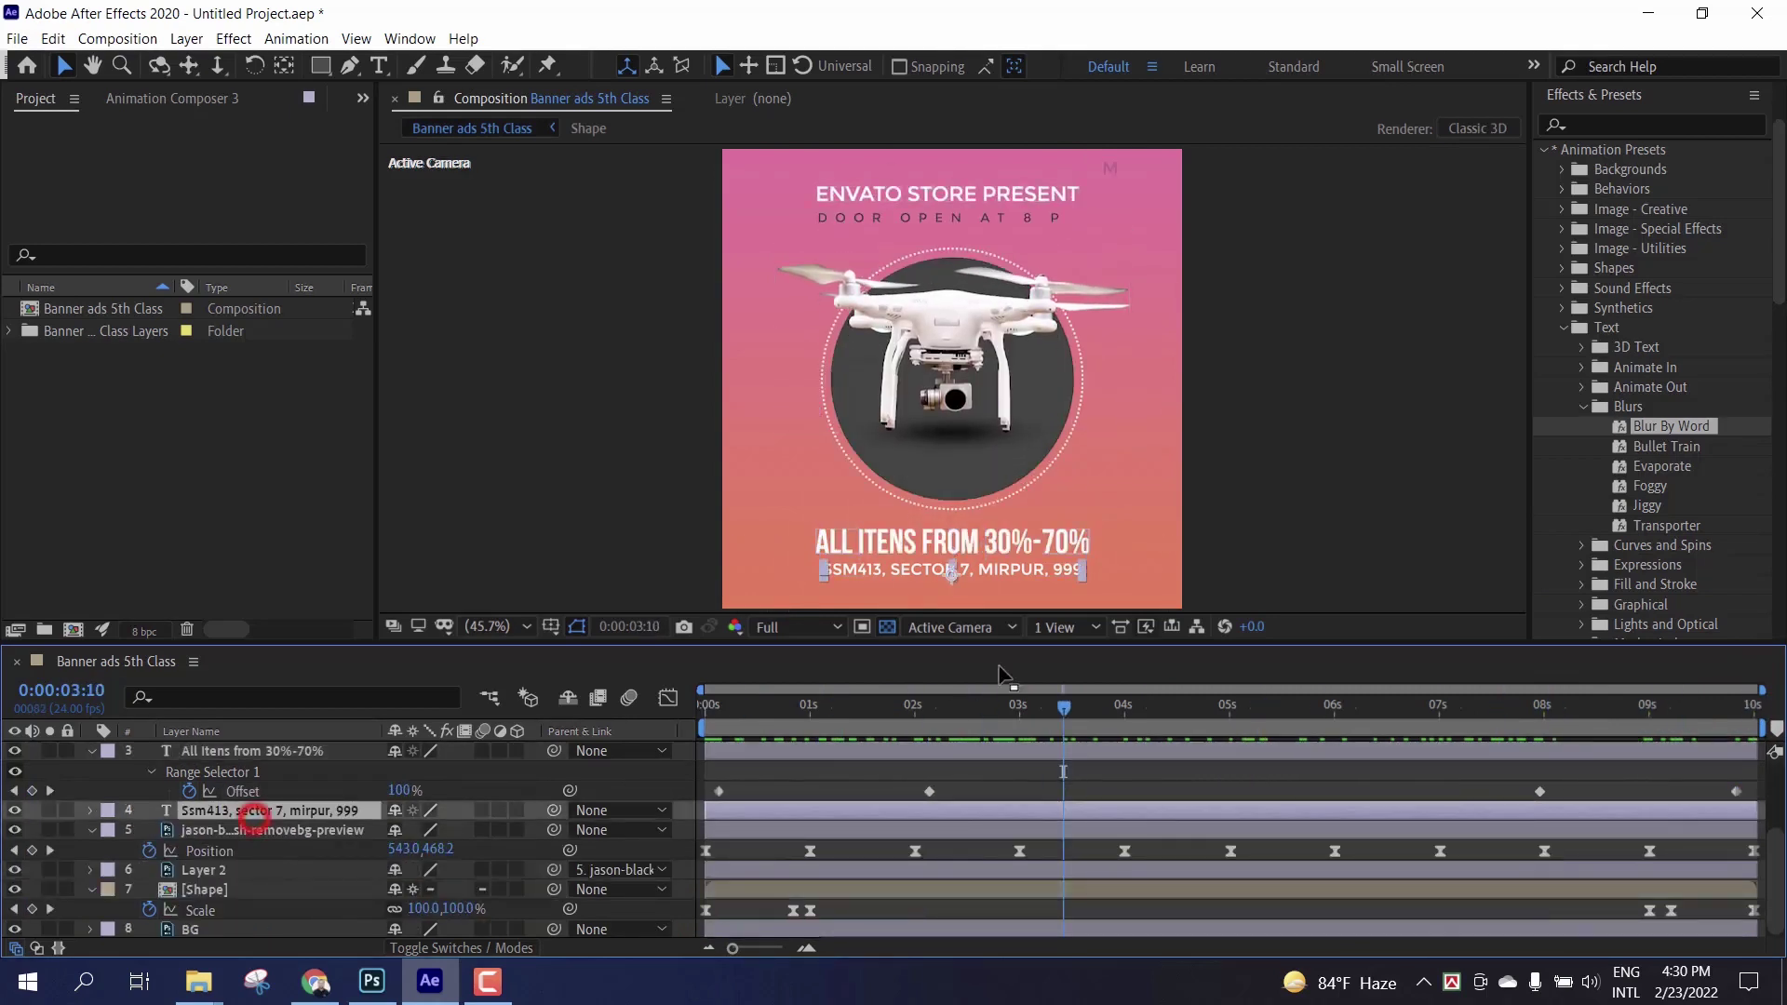
left_click_drag(770, 707, 687, 707)
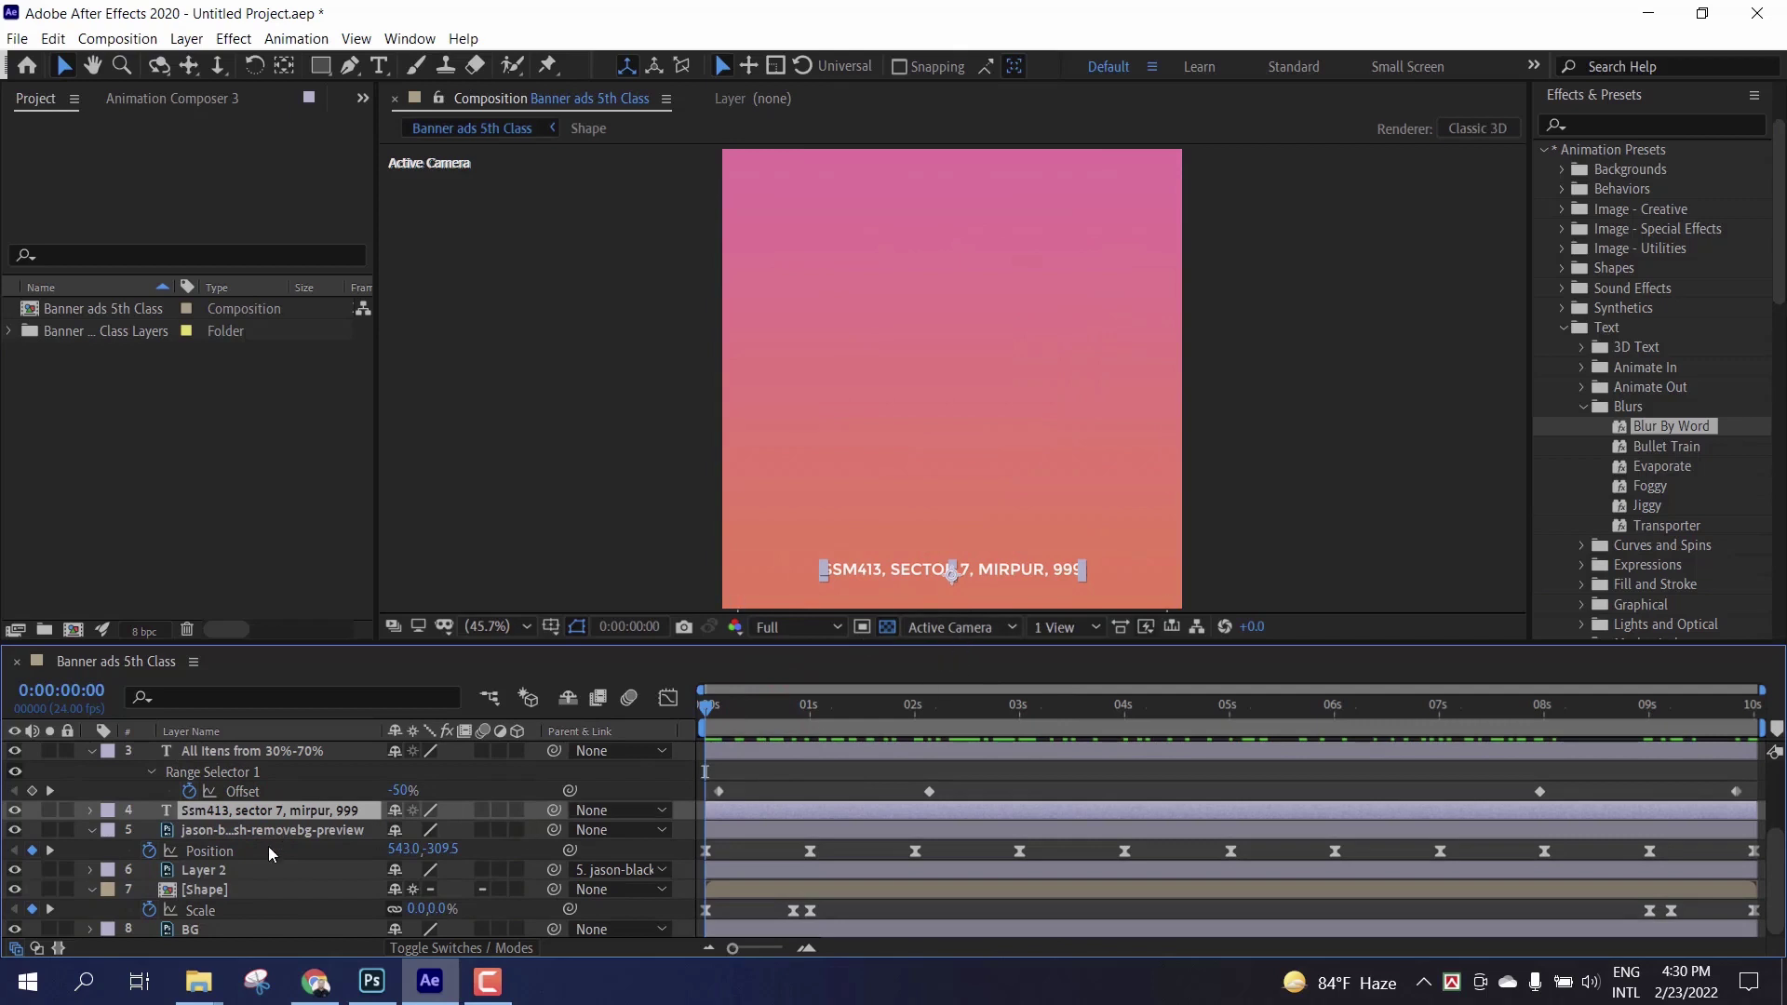
key("p")
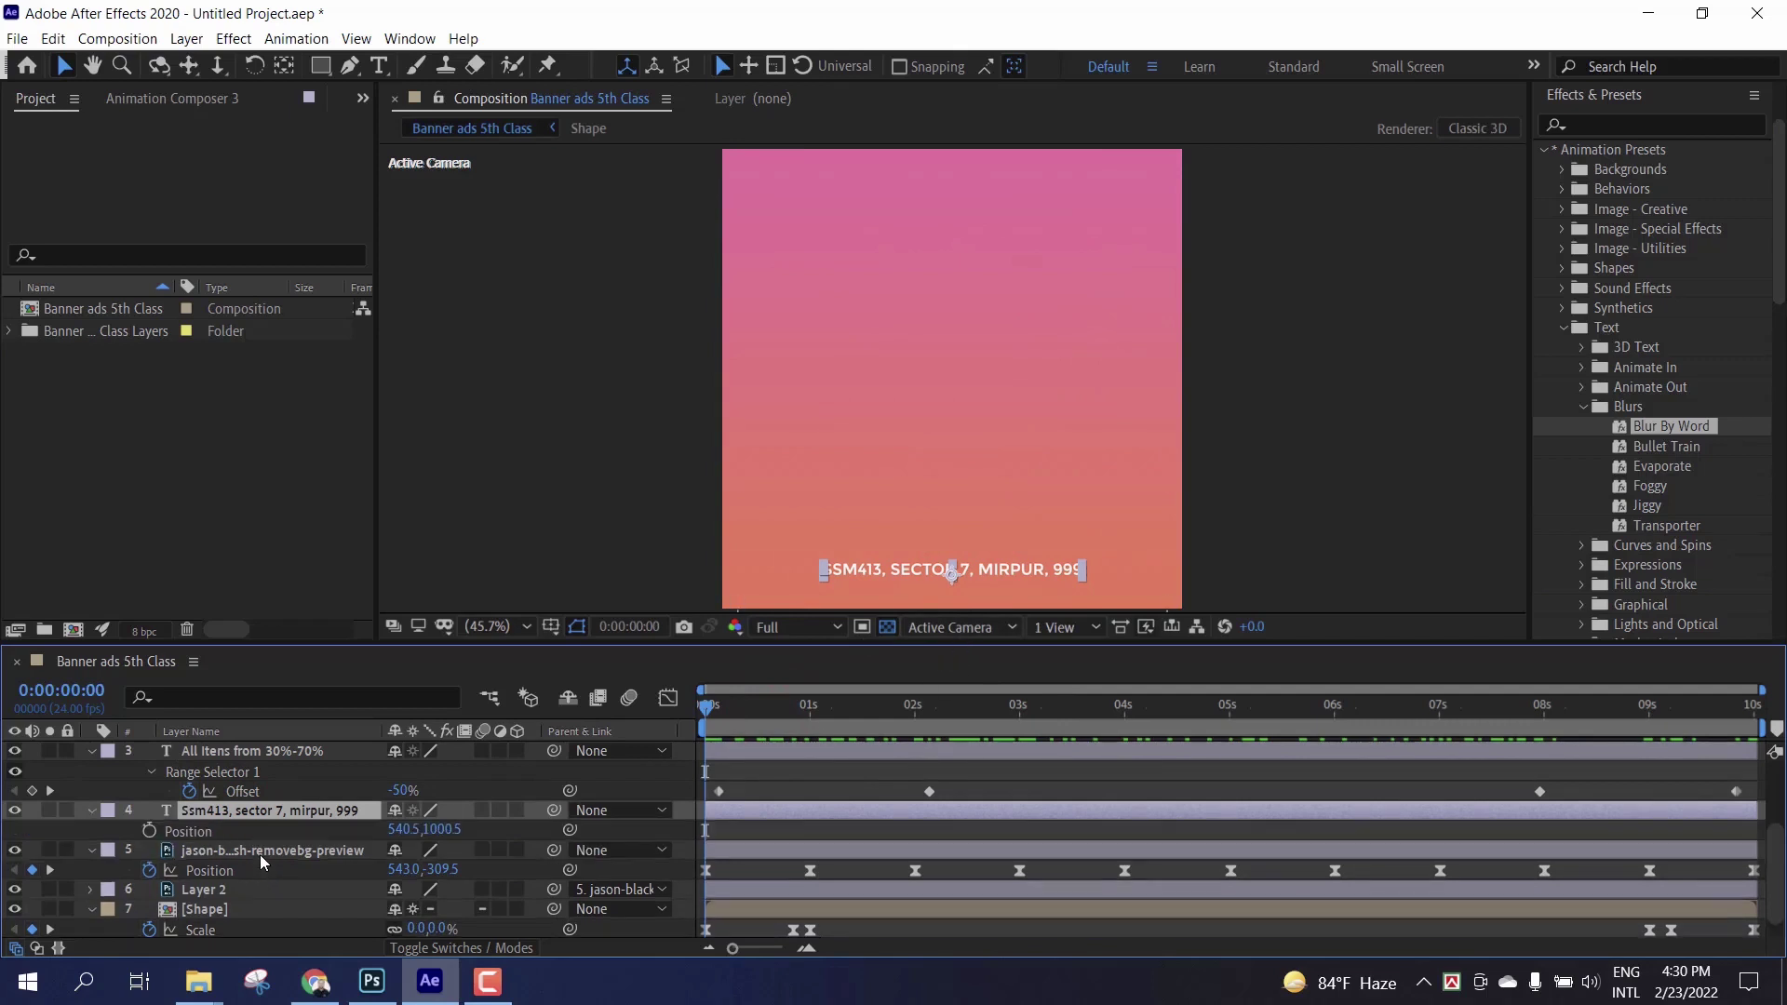
left_click(150, 831)
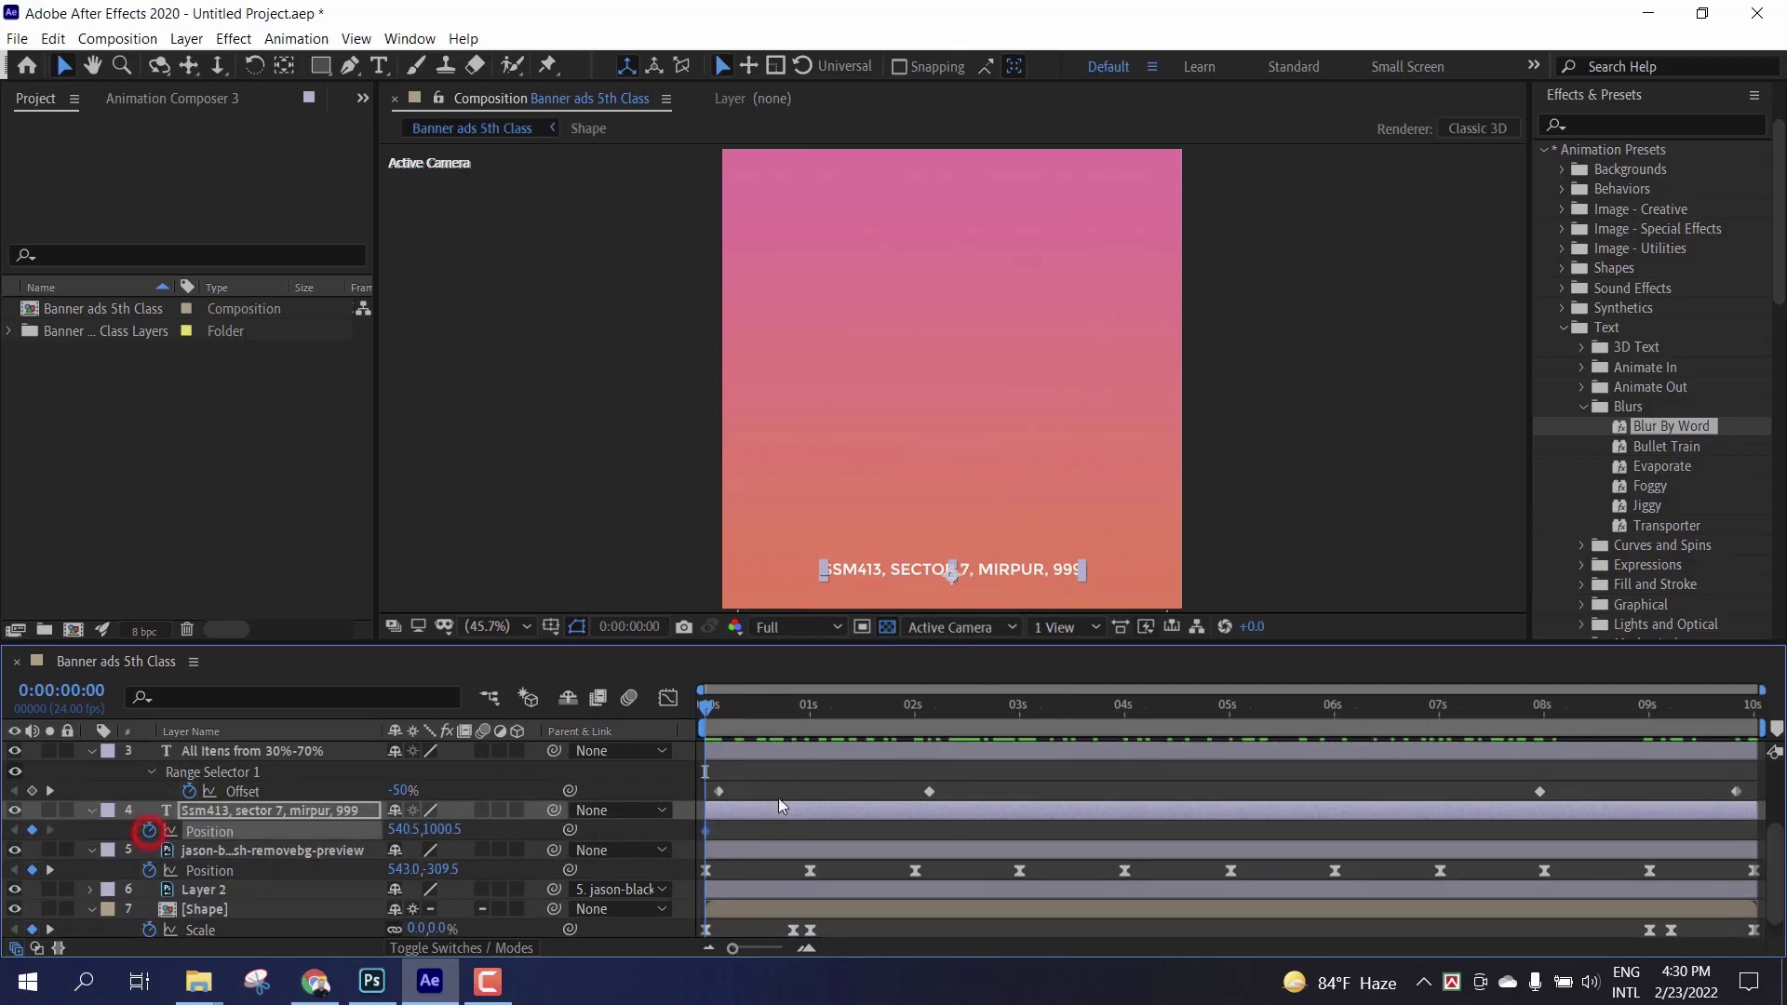
left_click_drag(708, 702, 817, 725)
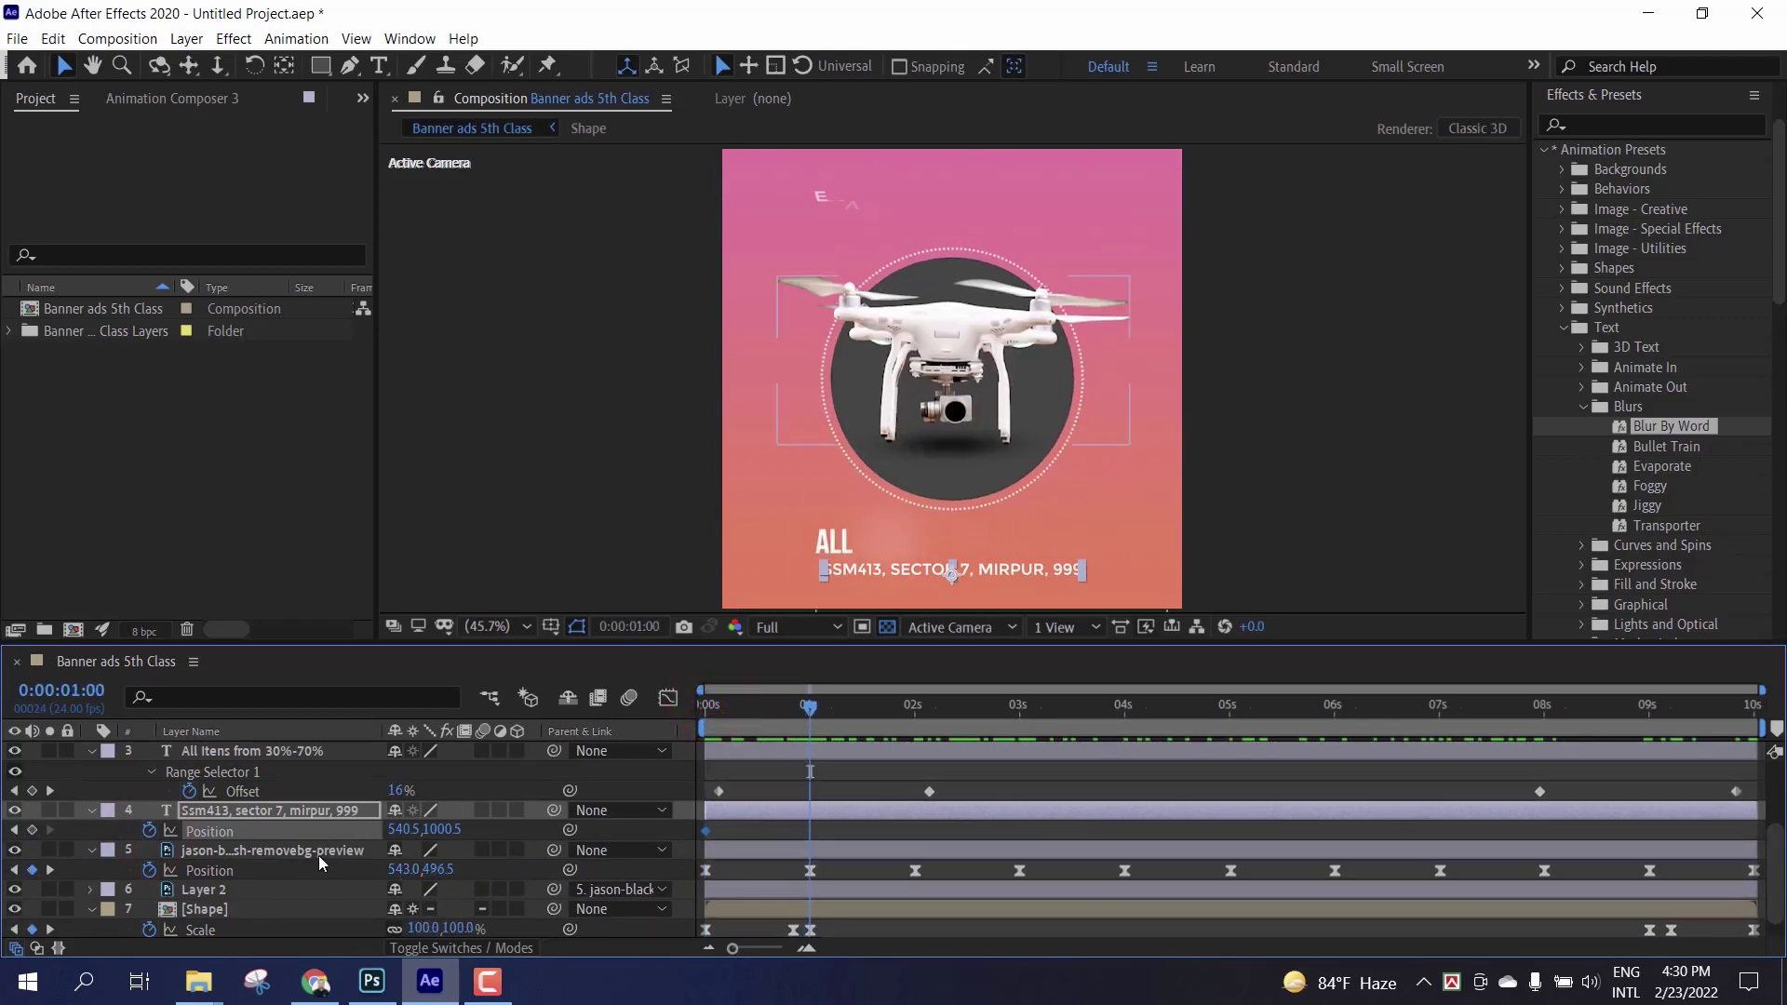
left_click(31, 830)
left_click_drag(806, 713, 706, 709)
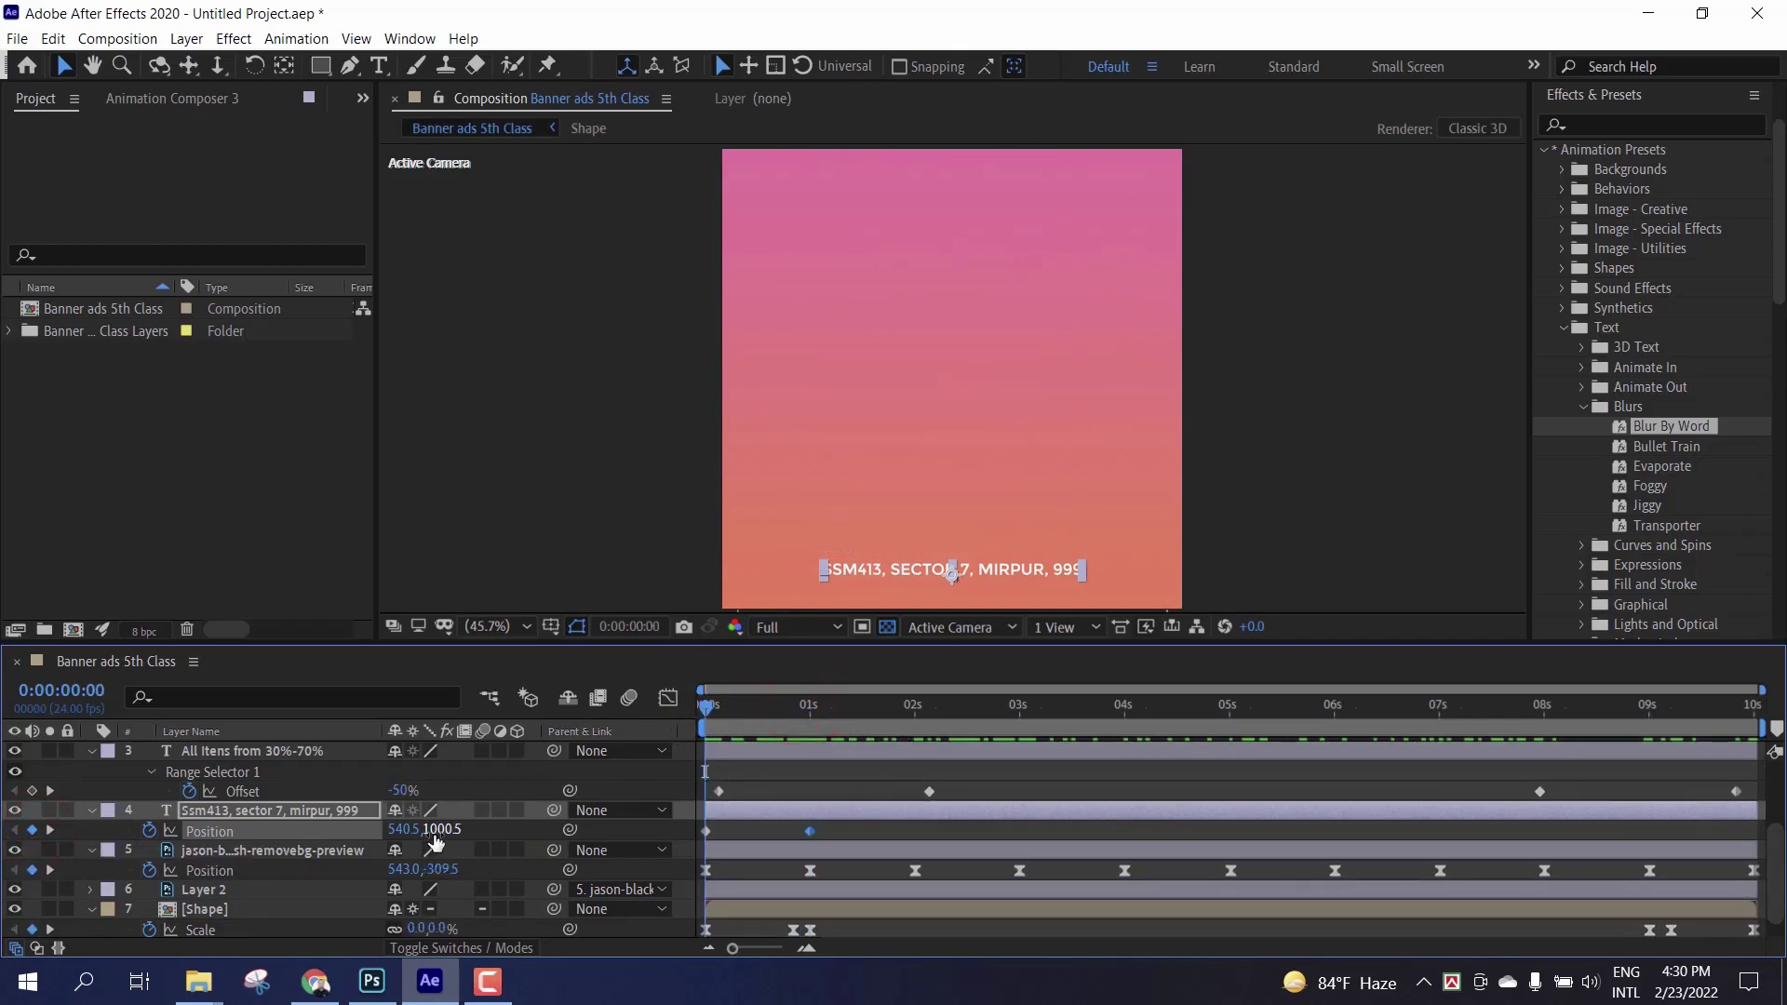
left_click_drag(436, 829, 575, 829)
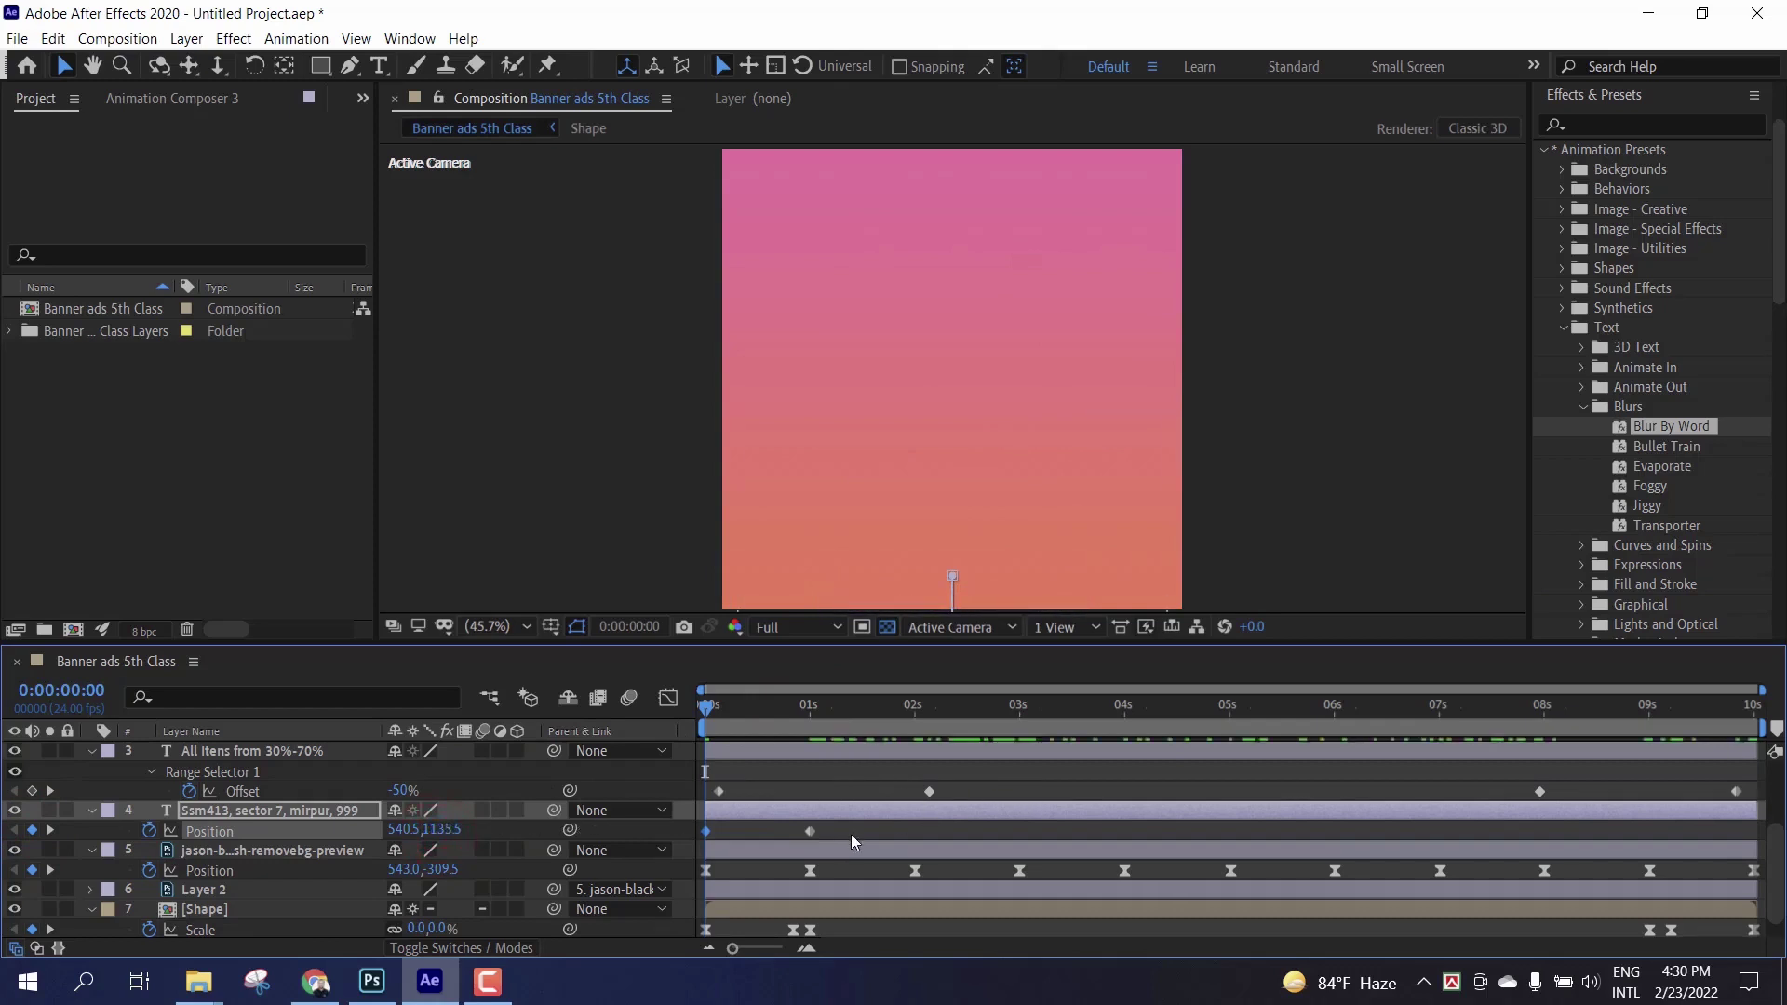
Step: Apply Easy Ease to both Position keyframes, shift them a second later, and preview
left_click_drag(775, 839, 695, 835)
right_click(705, 829)
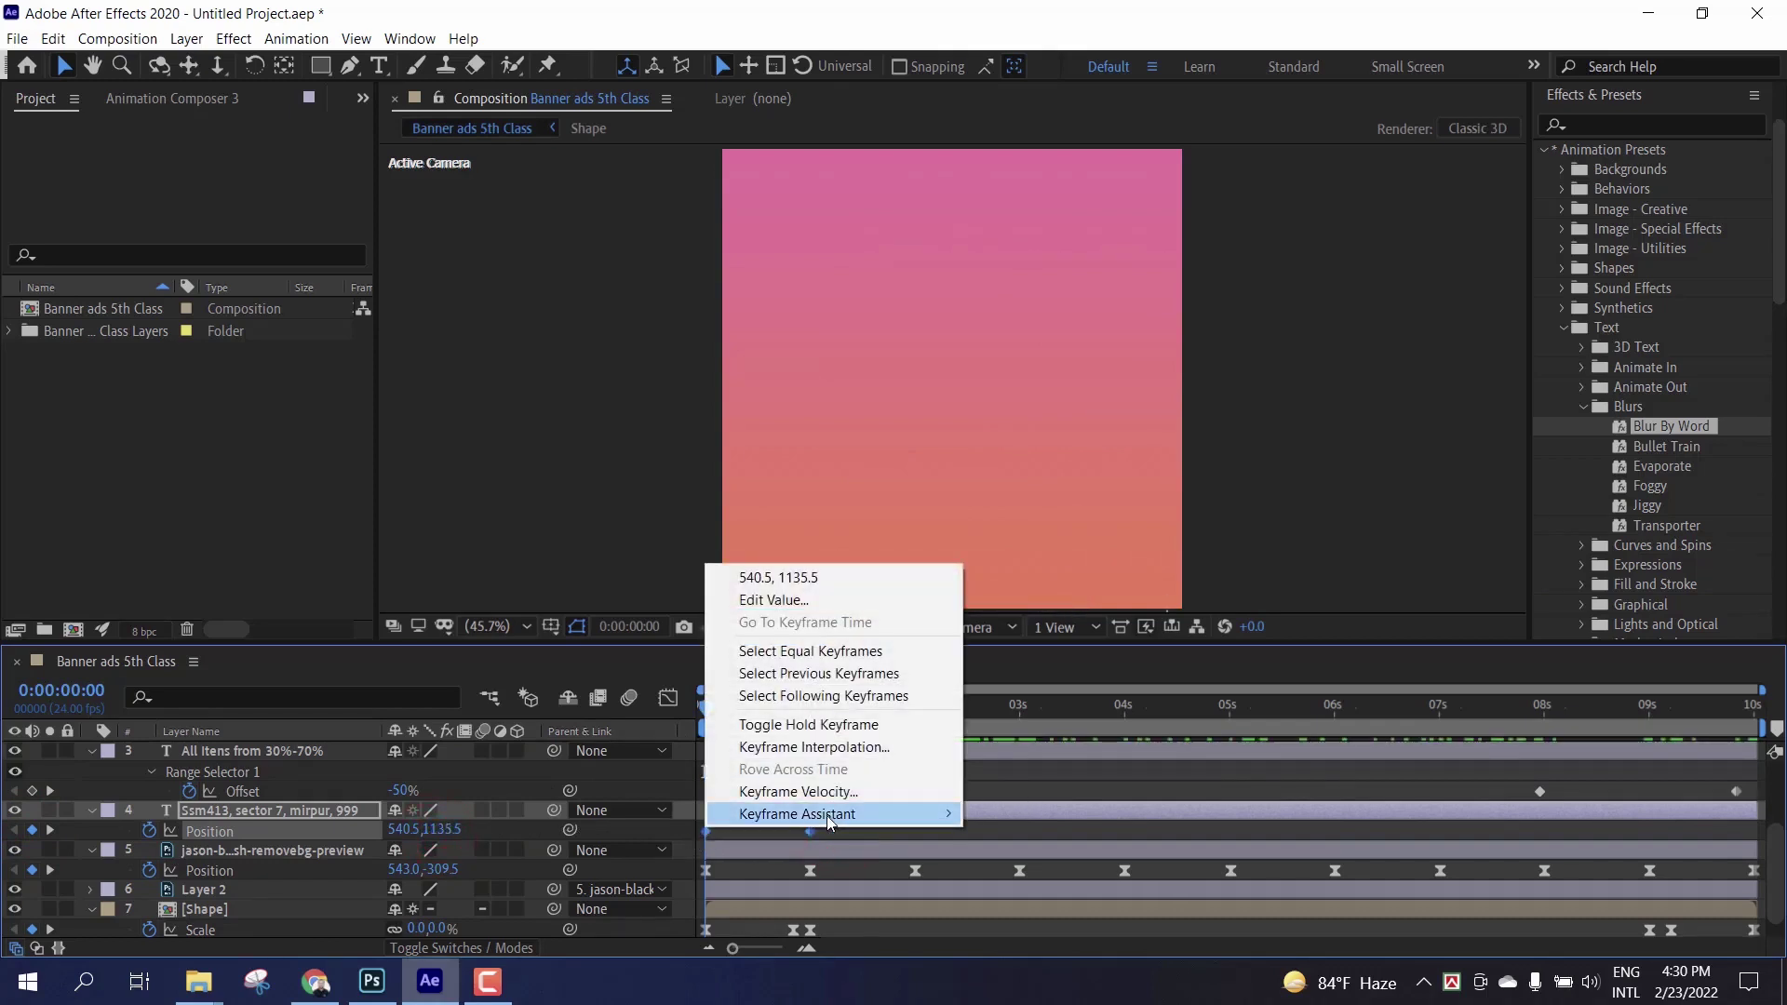
mouse_move(951, 816)
left_click(1091, 682)
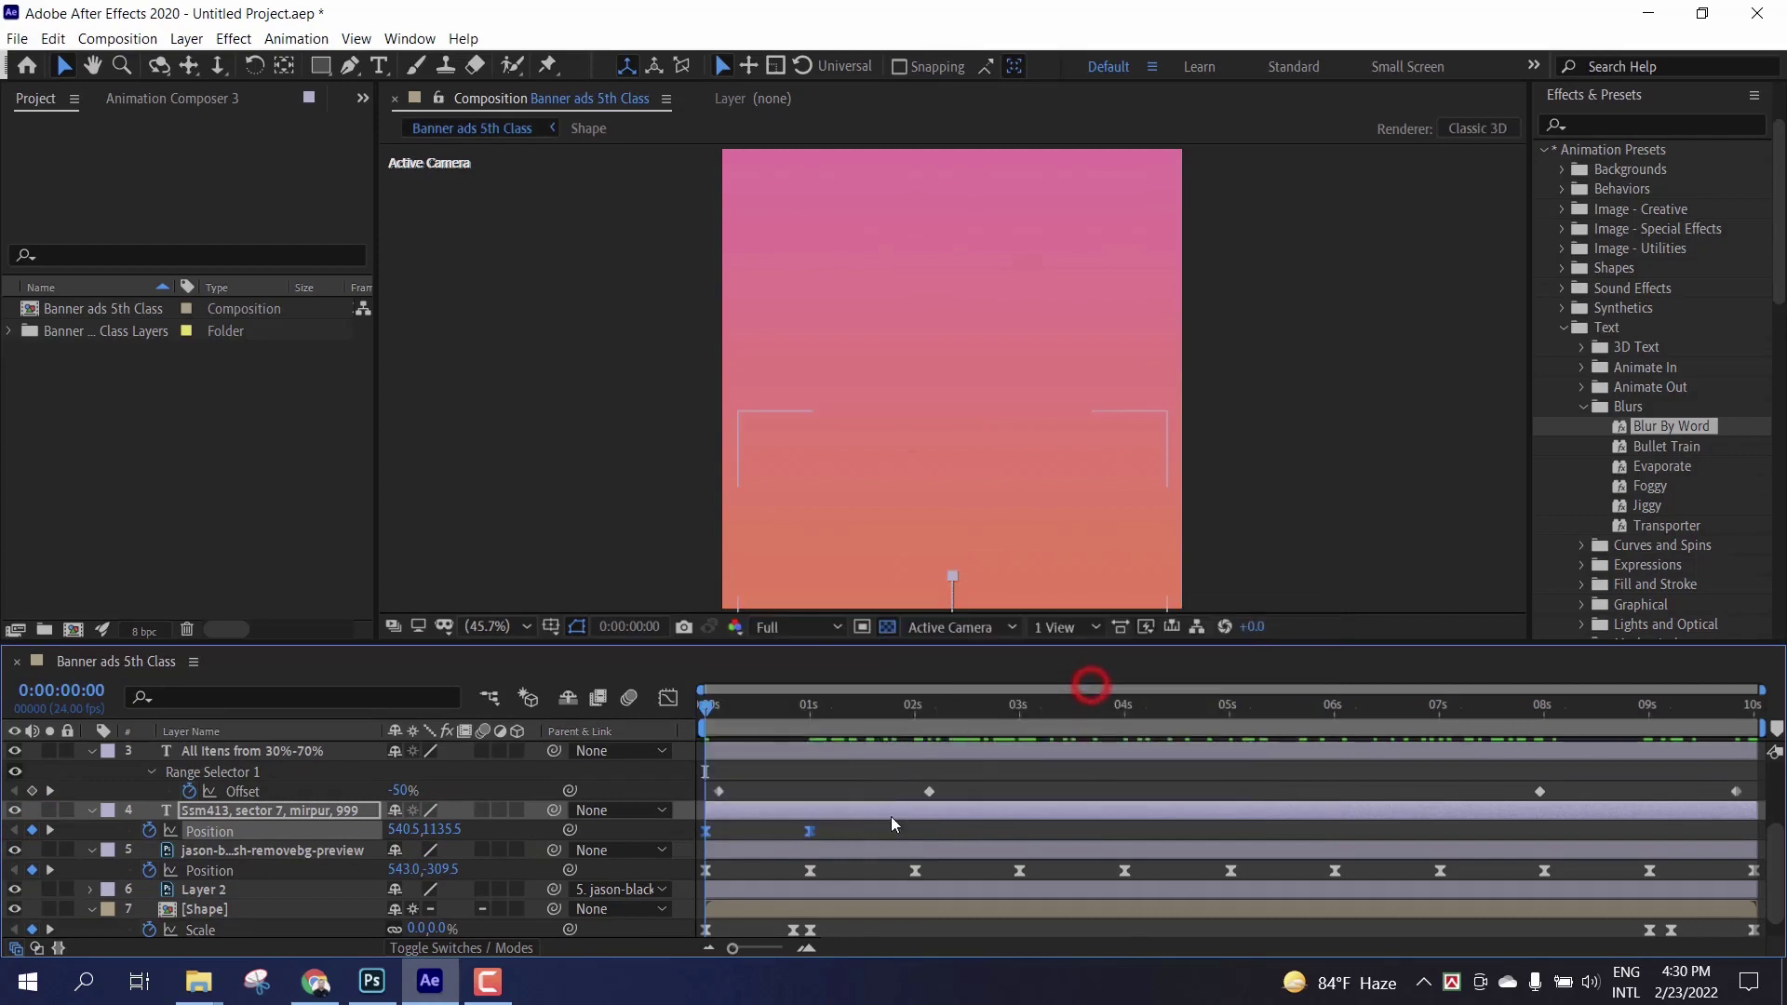
left_click_drag(809, 830, 915, 828)
left_click_drag(708, 719, 1545, 762)
Step: Copy the on-screen 02s Position keyframe and paste it at 8 seconds
left_click(1103, 827)
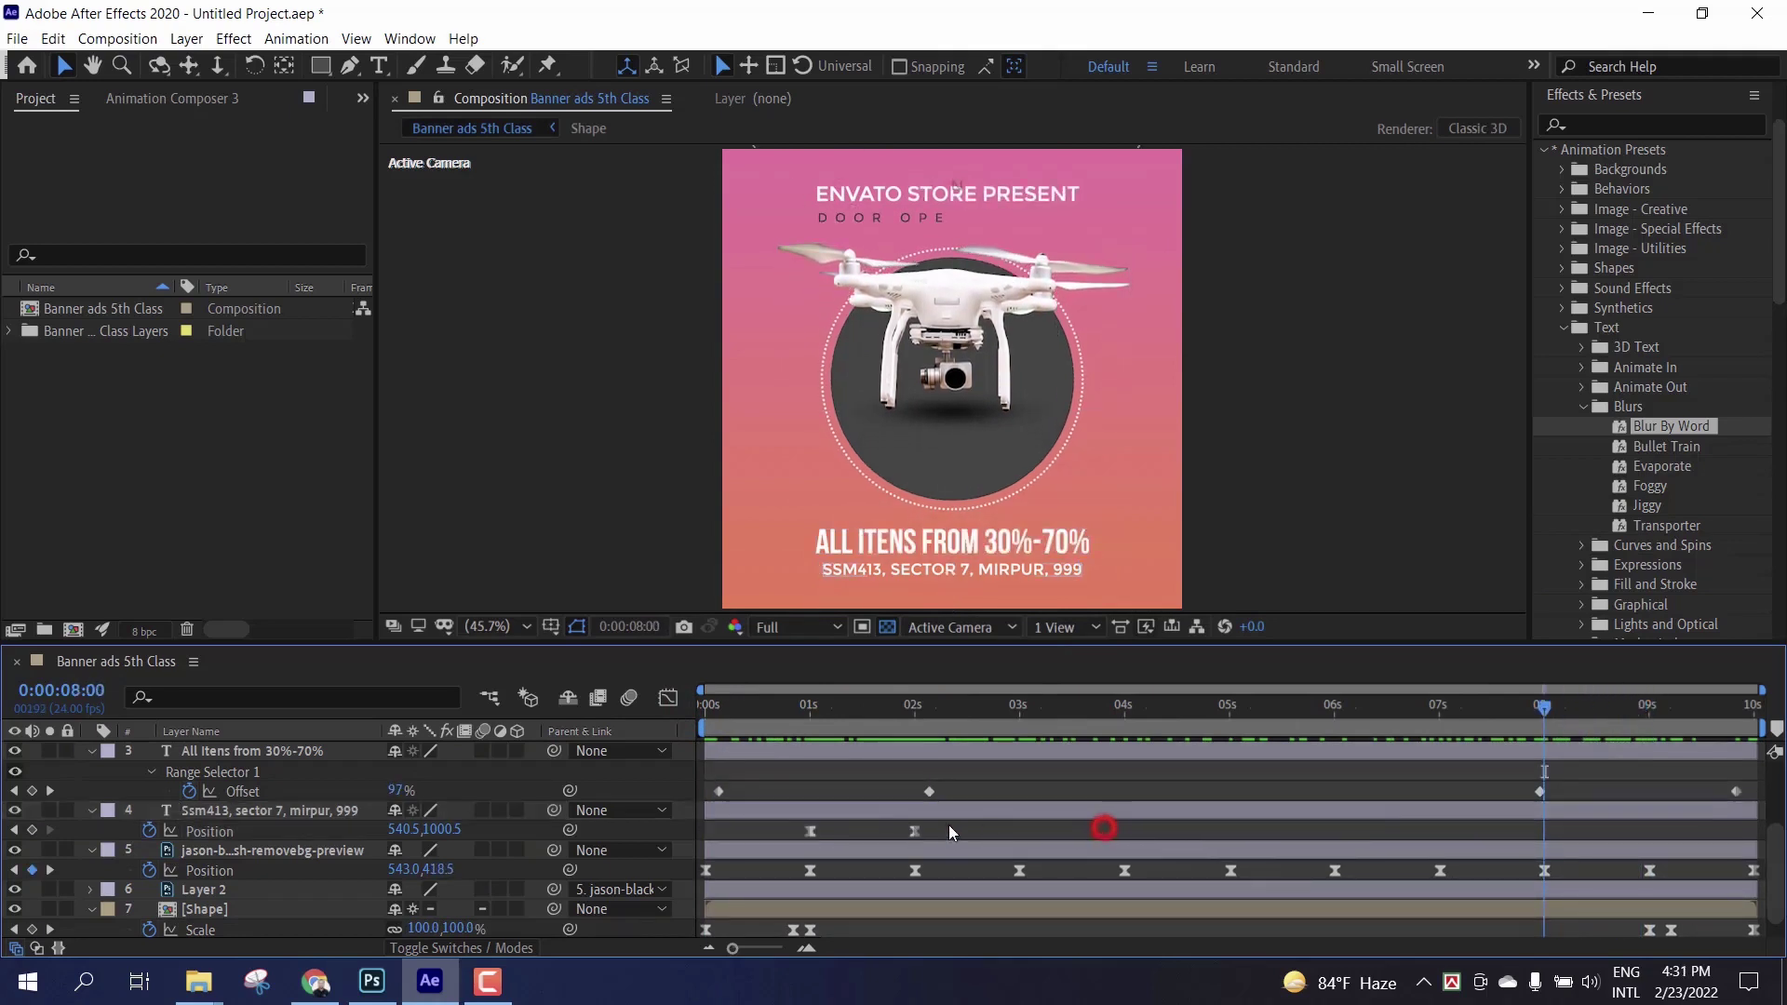
left_click(912, 828)
key("ctrl+c")
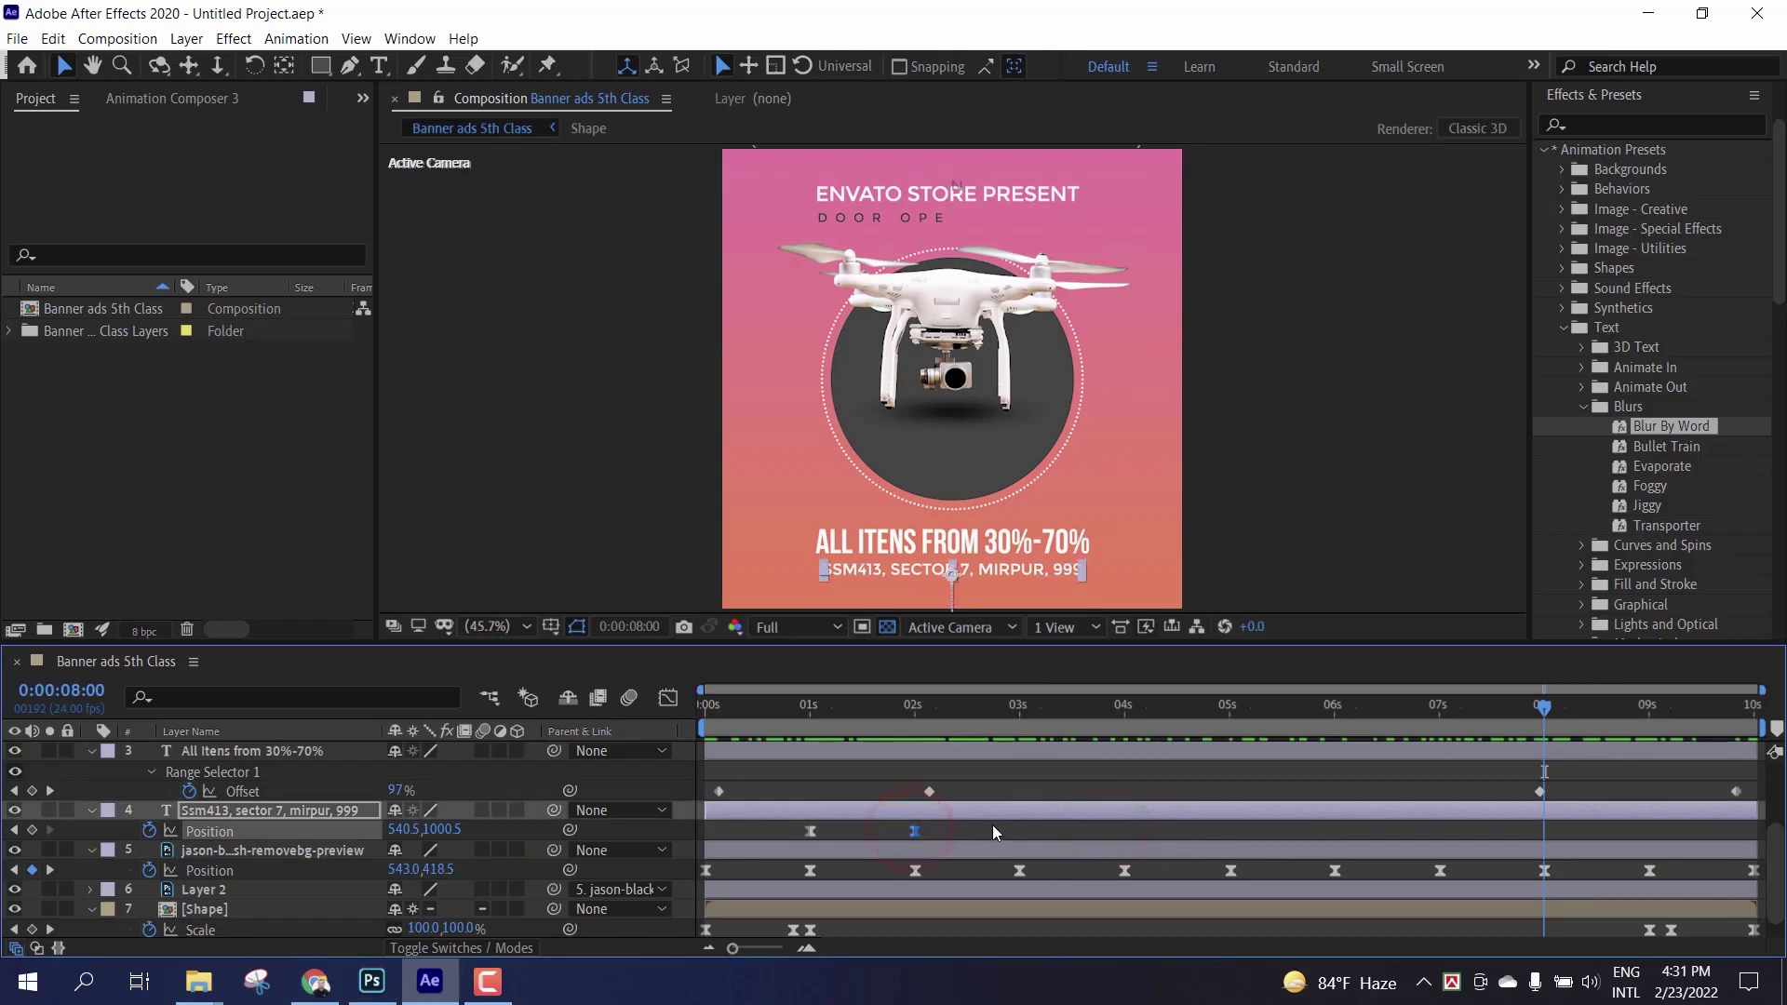
key("ctrl+v")
Step: Paste the off-screen 01s Position keyframe at 9 seconds, then preview the animation
left_click_drag(1549, 706, 1648, 721)
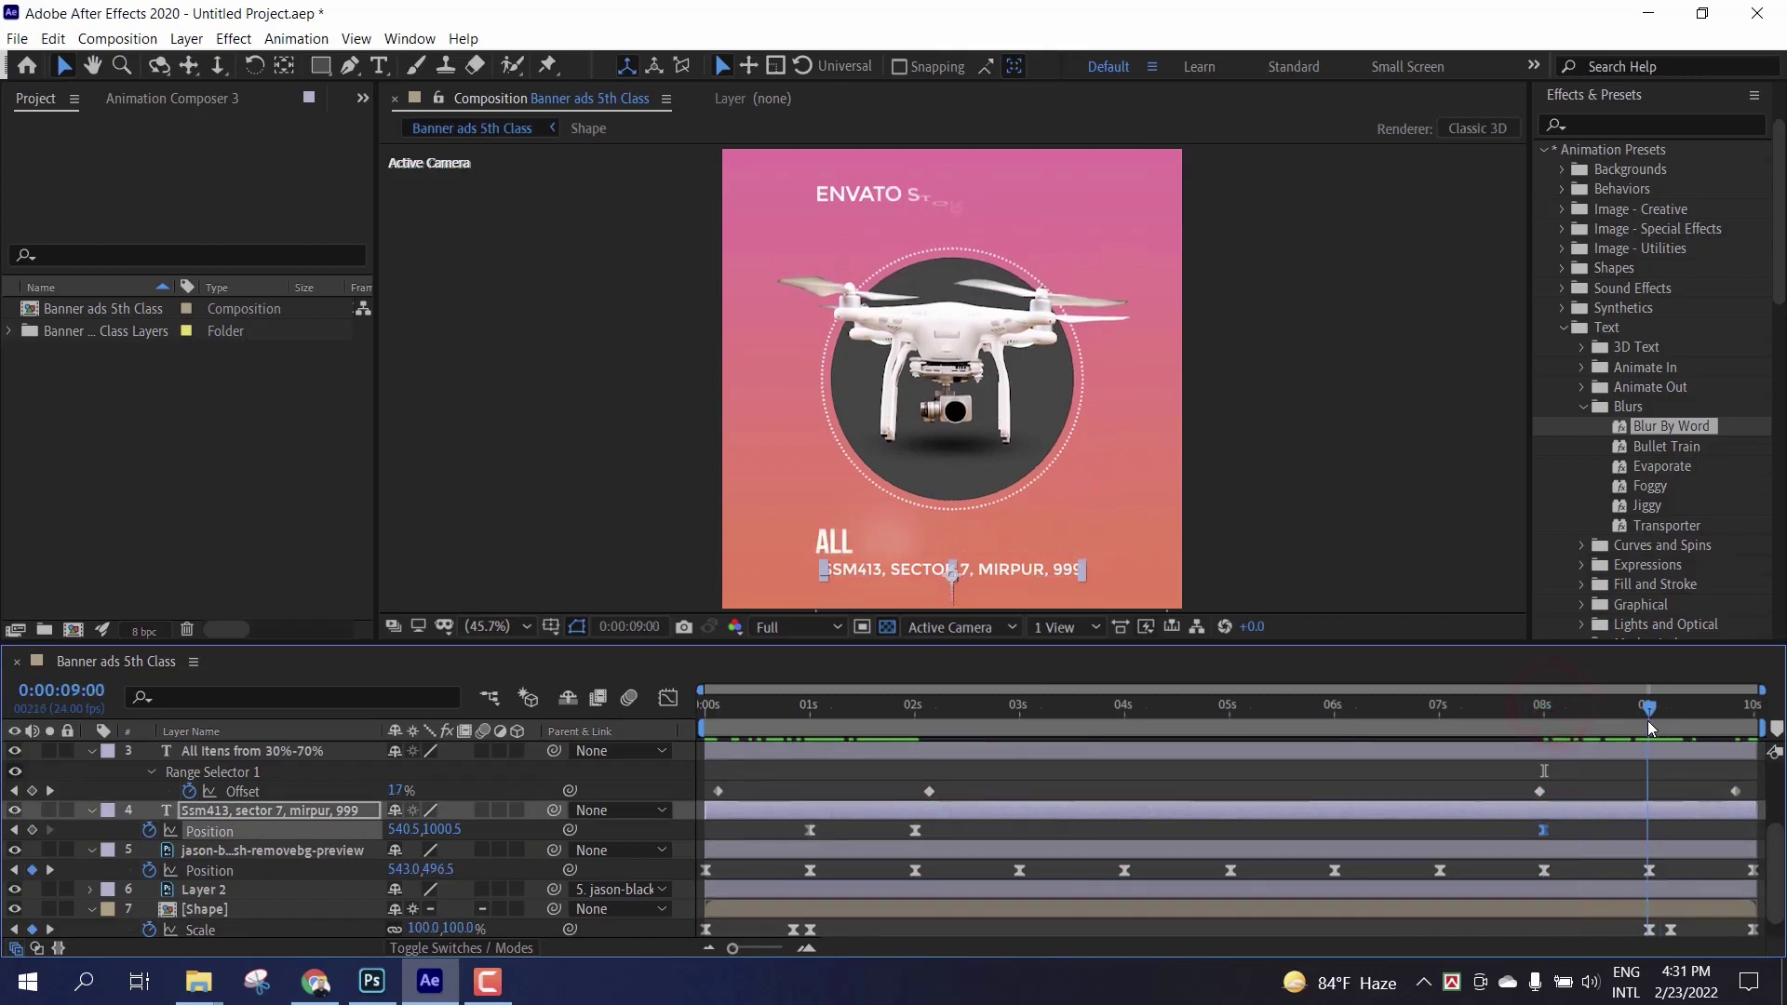
left_click(809, 831)
key("ctrl+c")
key("ctrl+v")
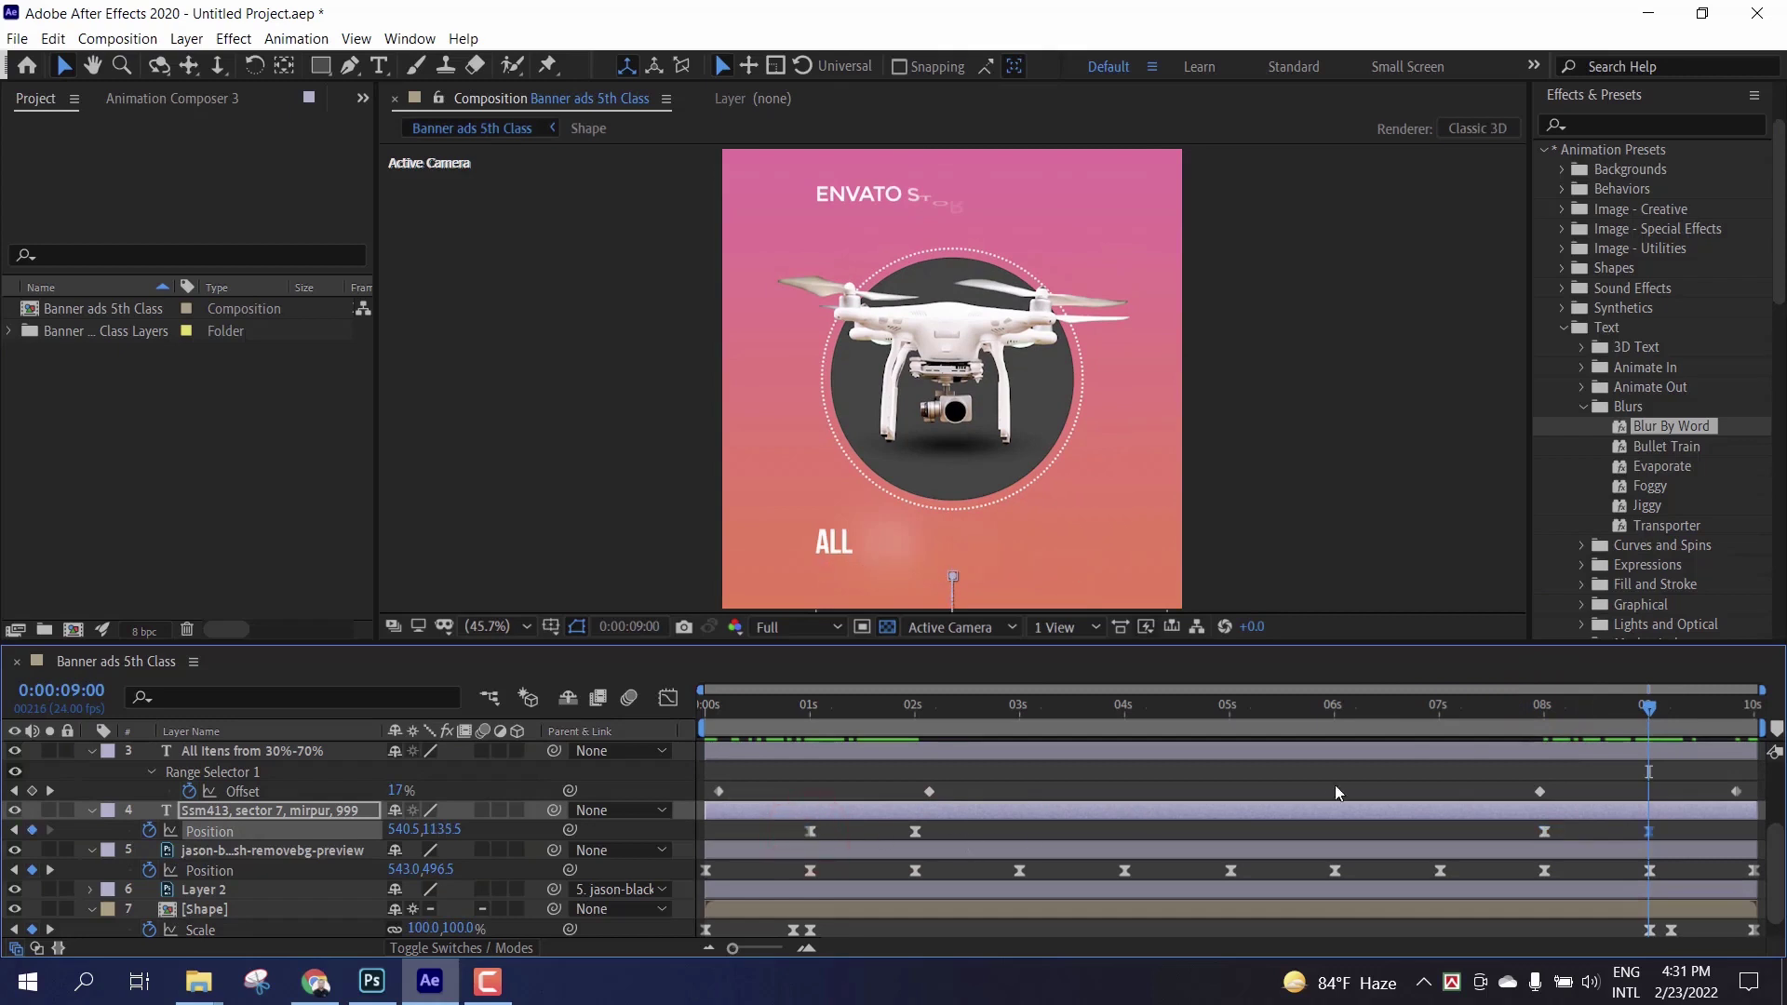
key("space")
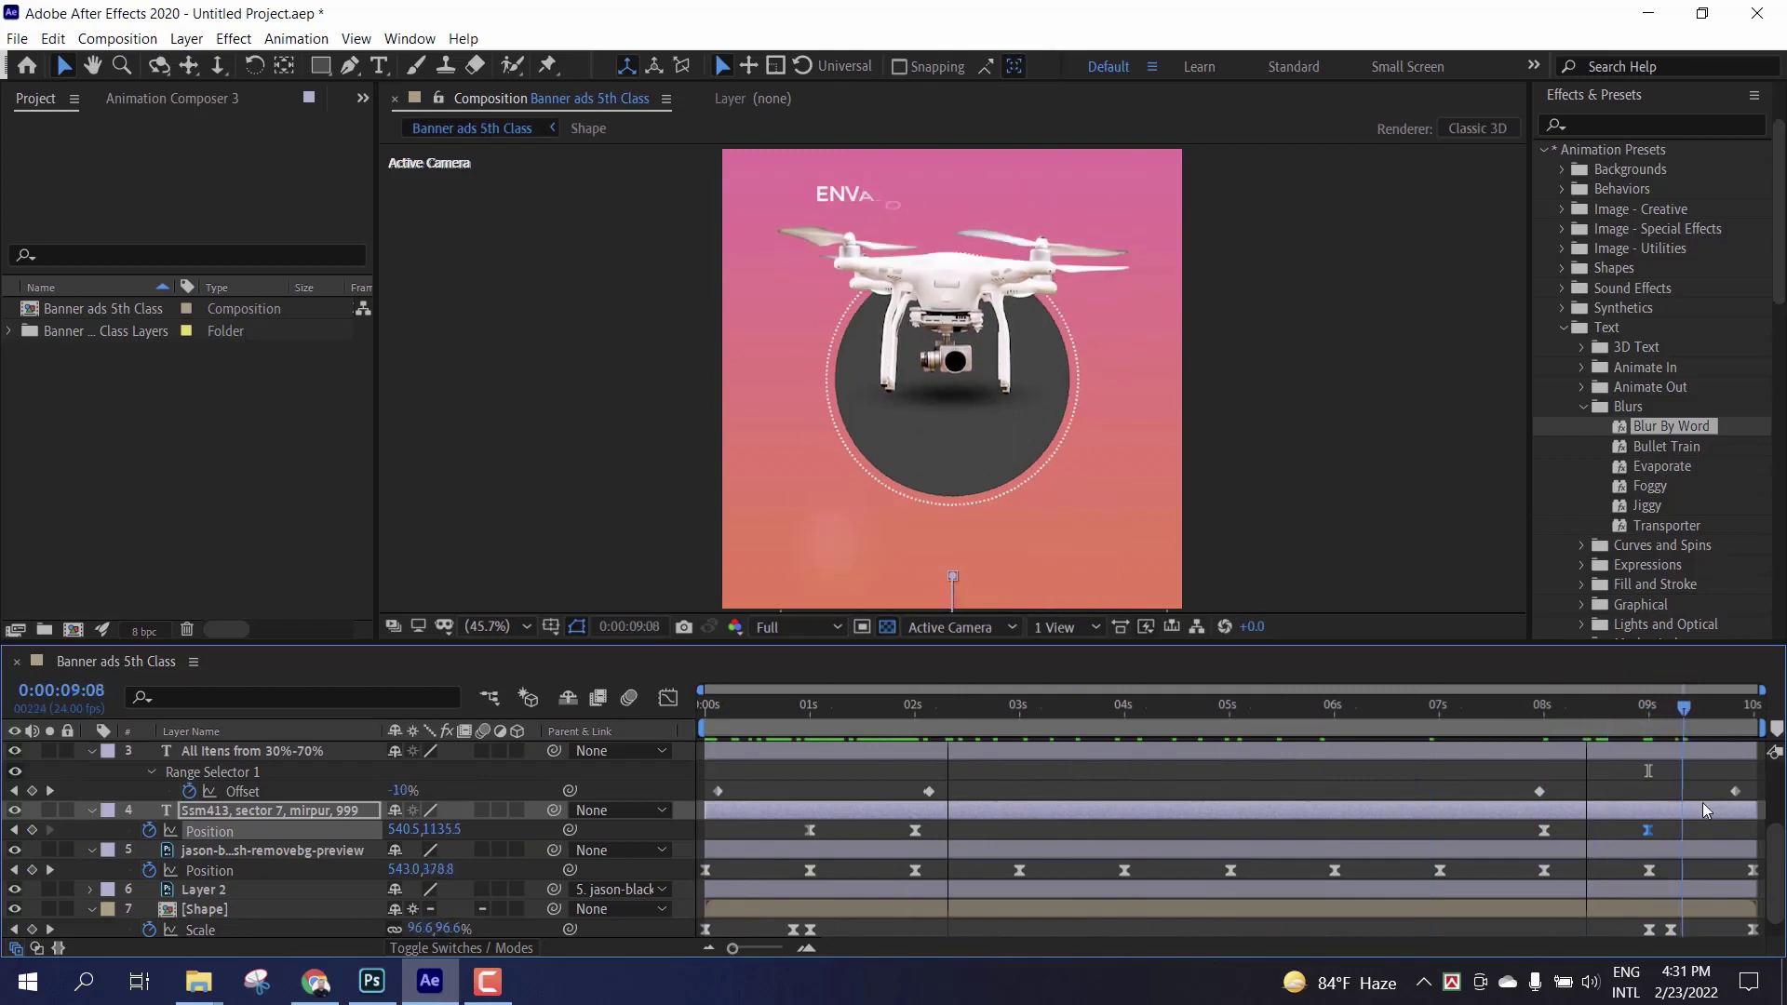
left_click(780, 814)
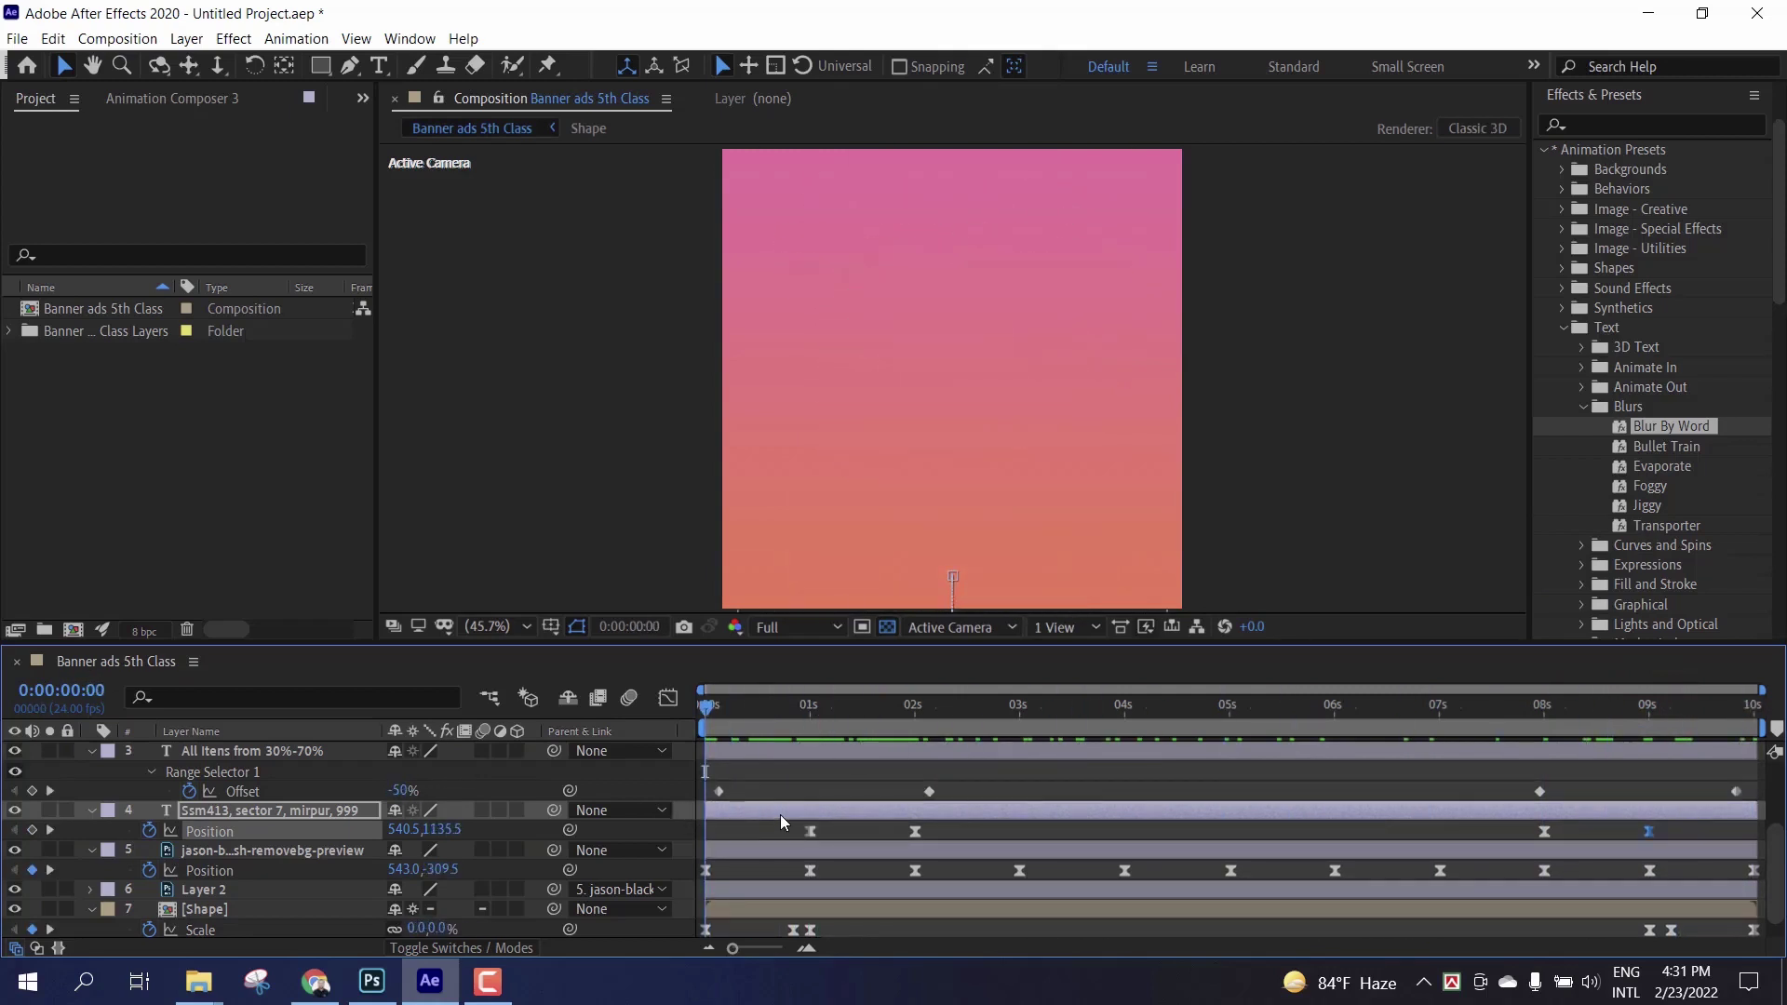
key("space")
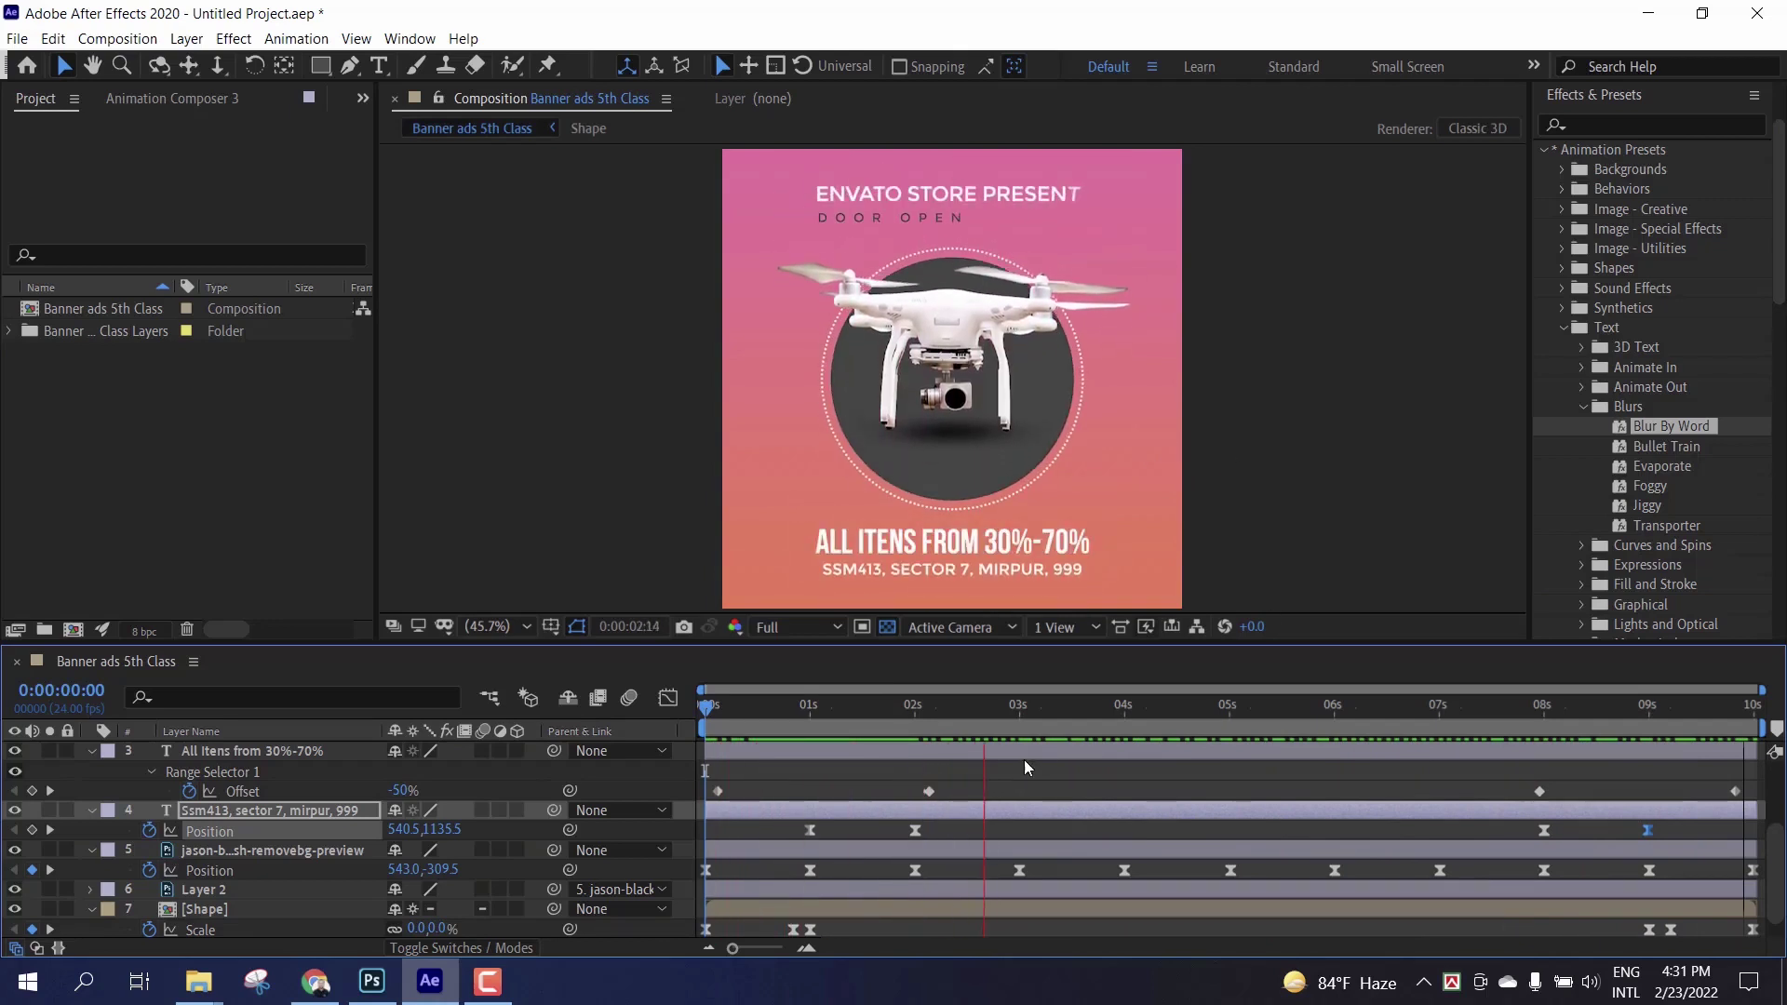
Step: Stop the preview and add Banner ads 5th Class to the Adobe Media Encoder queue
left_click(879, 728)
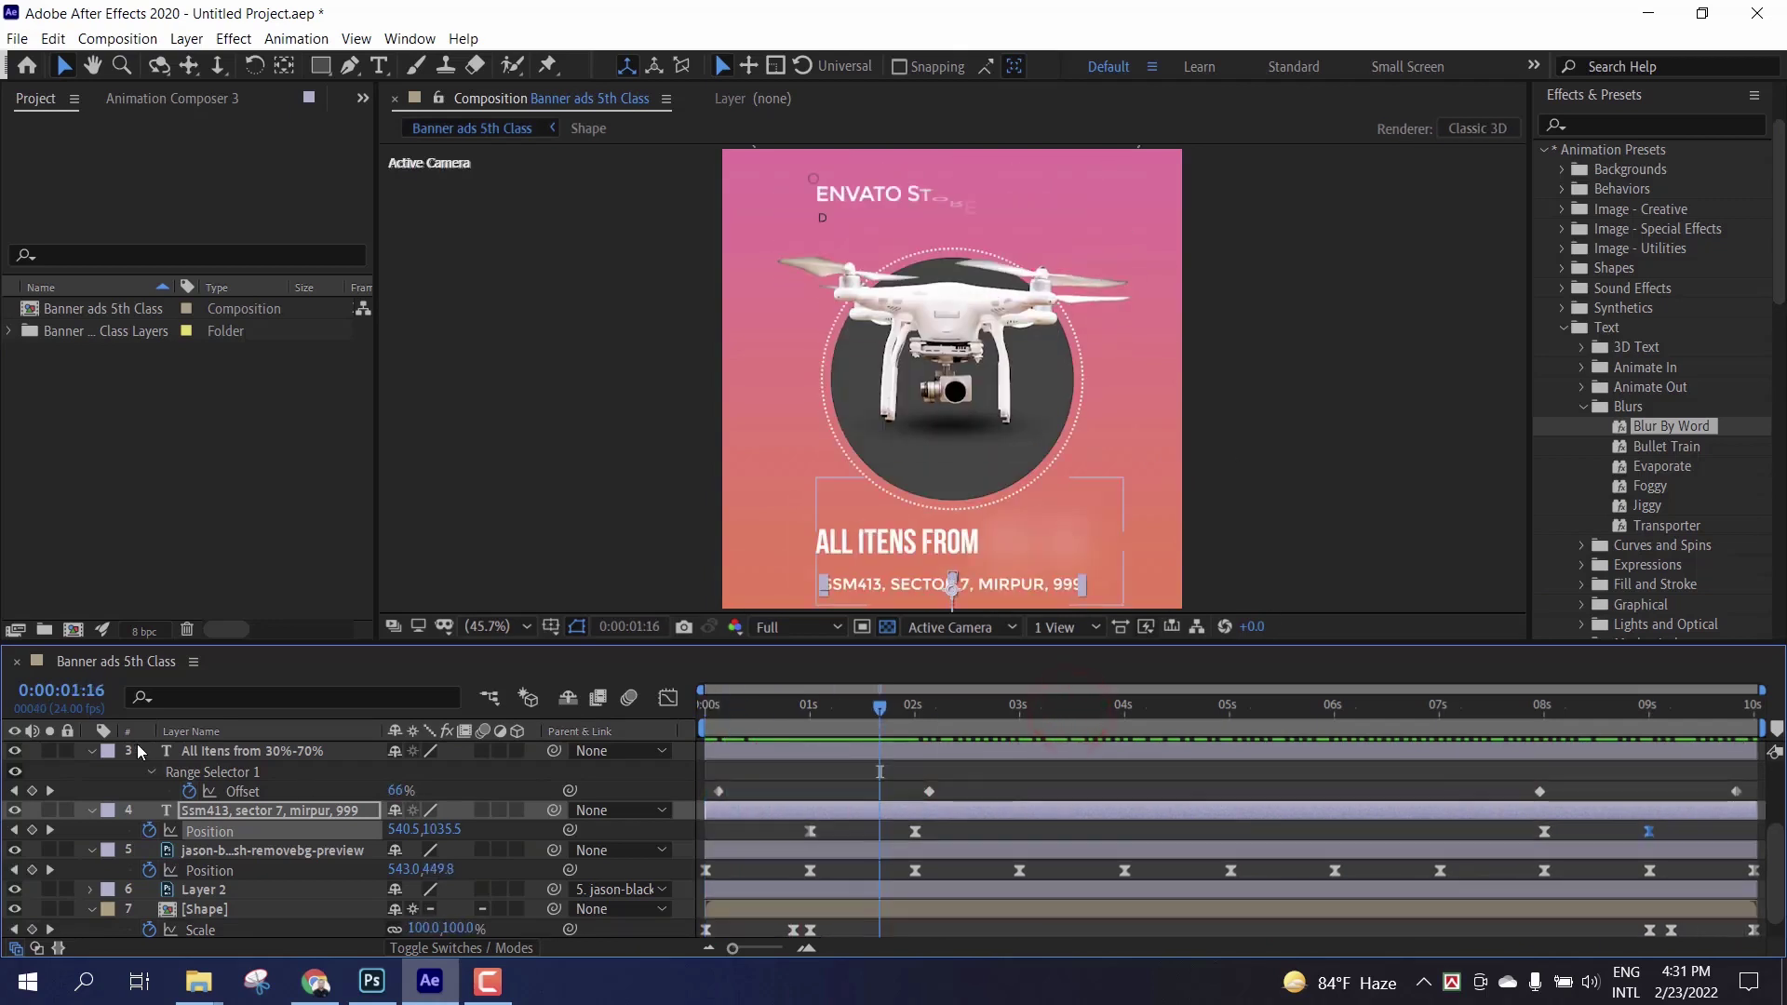
scroll(137, 744, "up", 3)
left_click(130, 41)
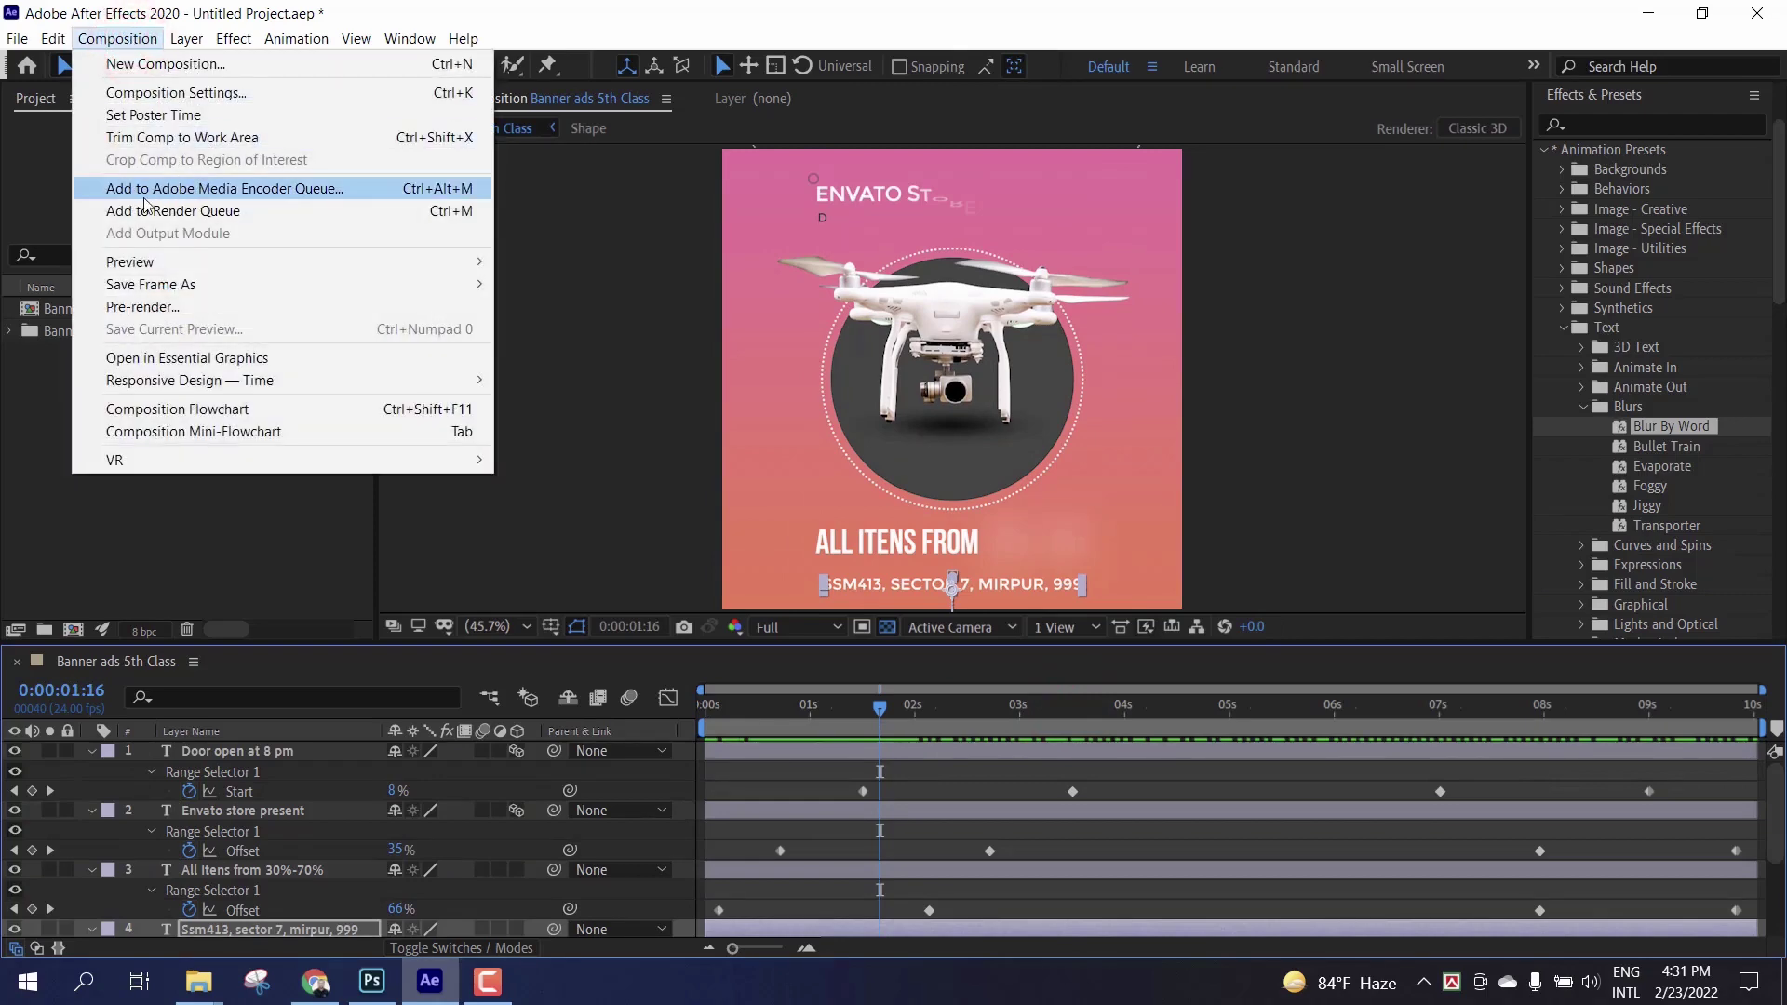
left_click(284, 192)
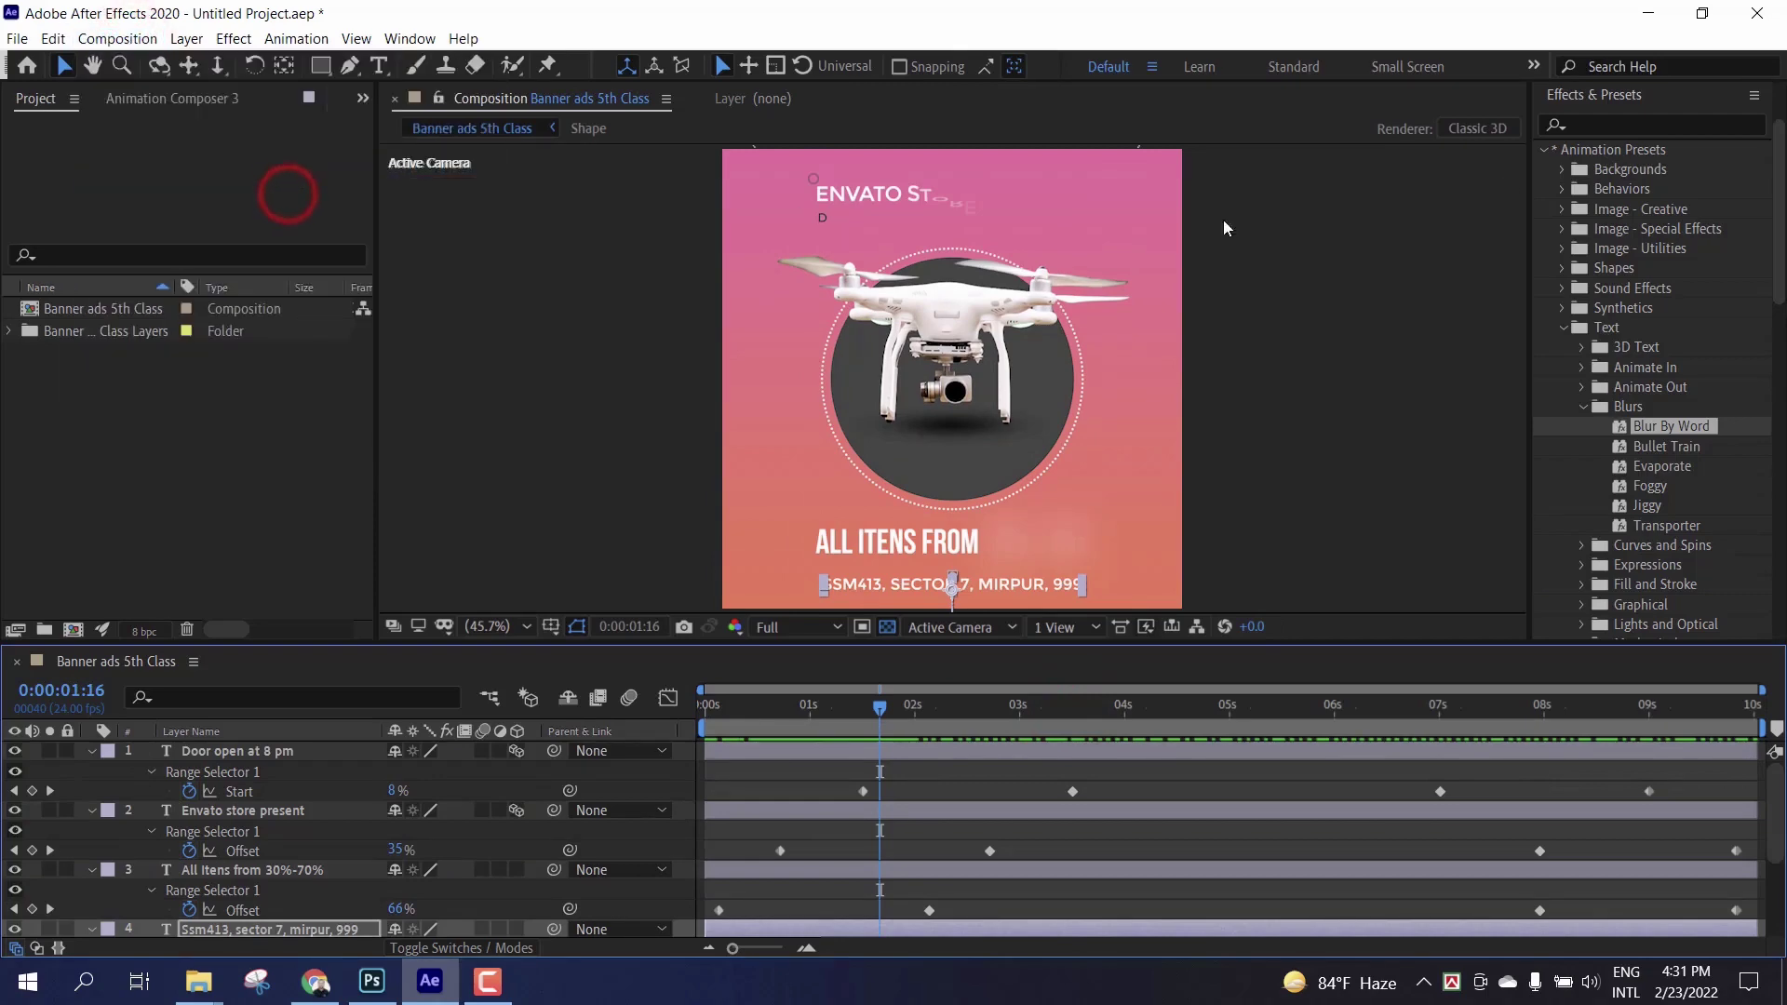
left_click(1648, 15)
Step: Minimise Photoshop and File Explorer, then refresh the desktop
left_click(1681, 15)
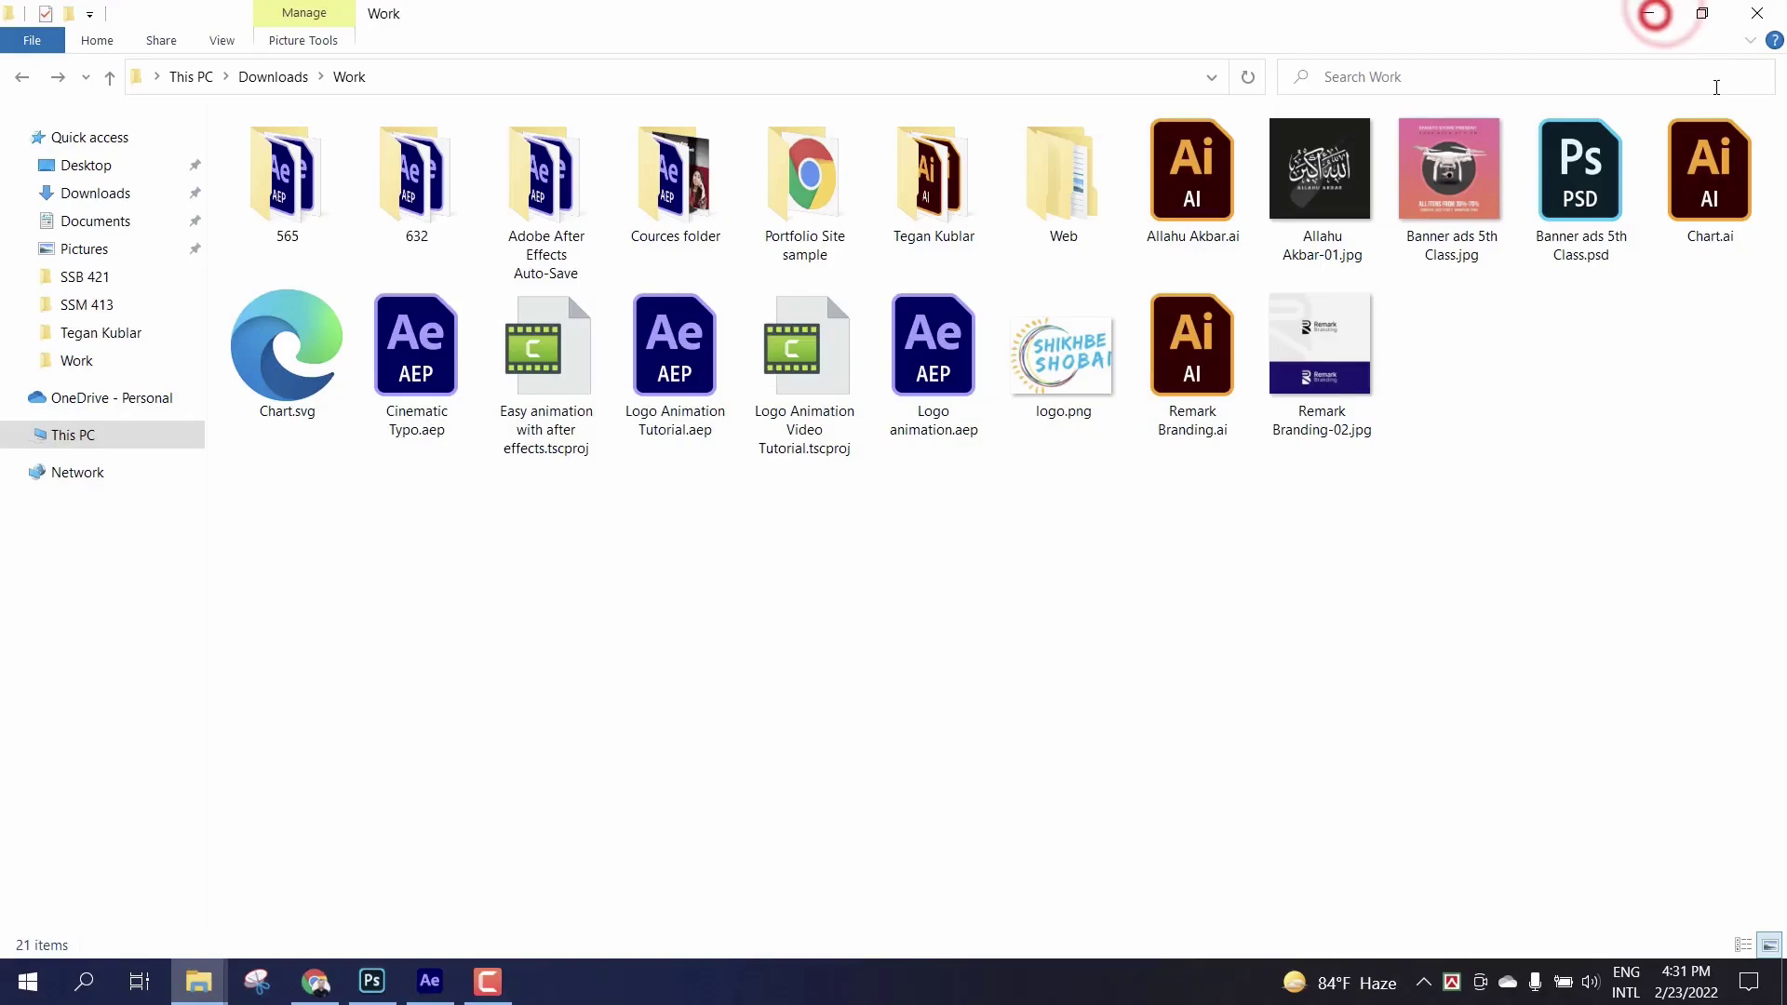
left_click(1651, 15)
right_click(825, 162)
left_click(890, 230)
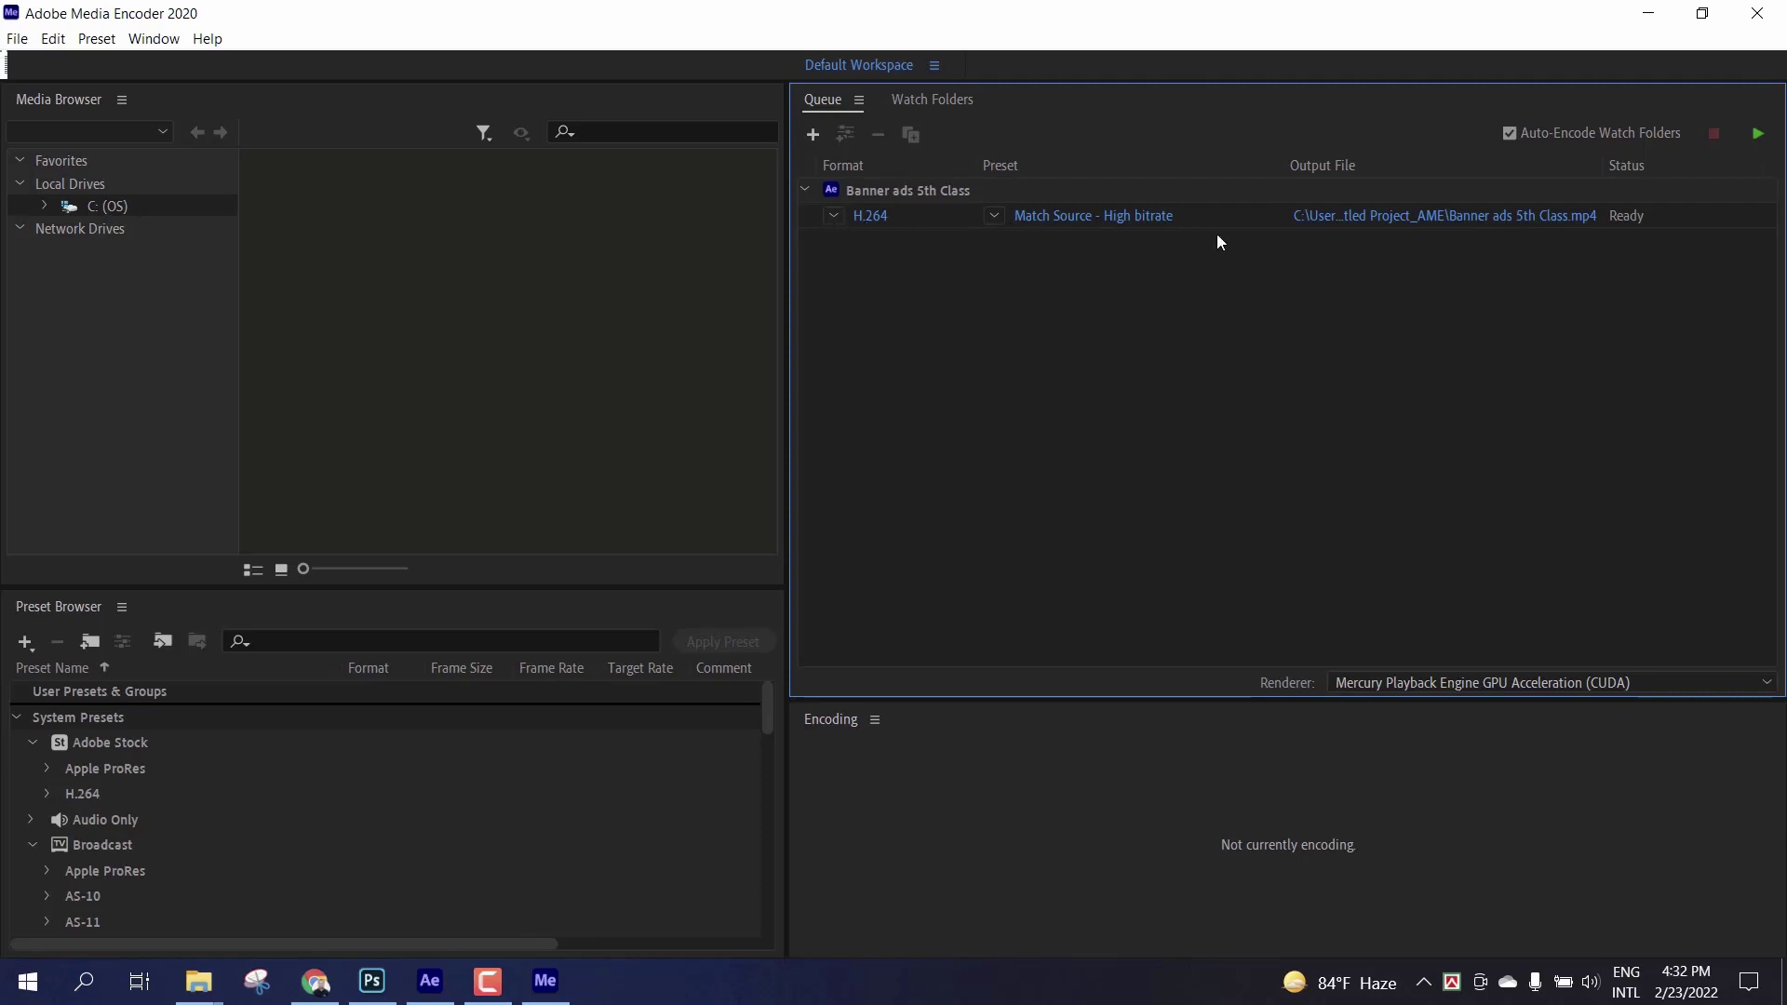
Step: Keep H.264, save Banner ads 5th Class.mp4 to the Desktop, and start the queue
left_click(833, 216)
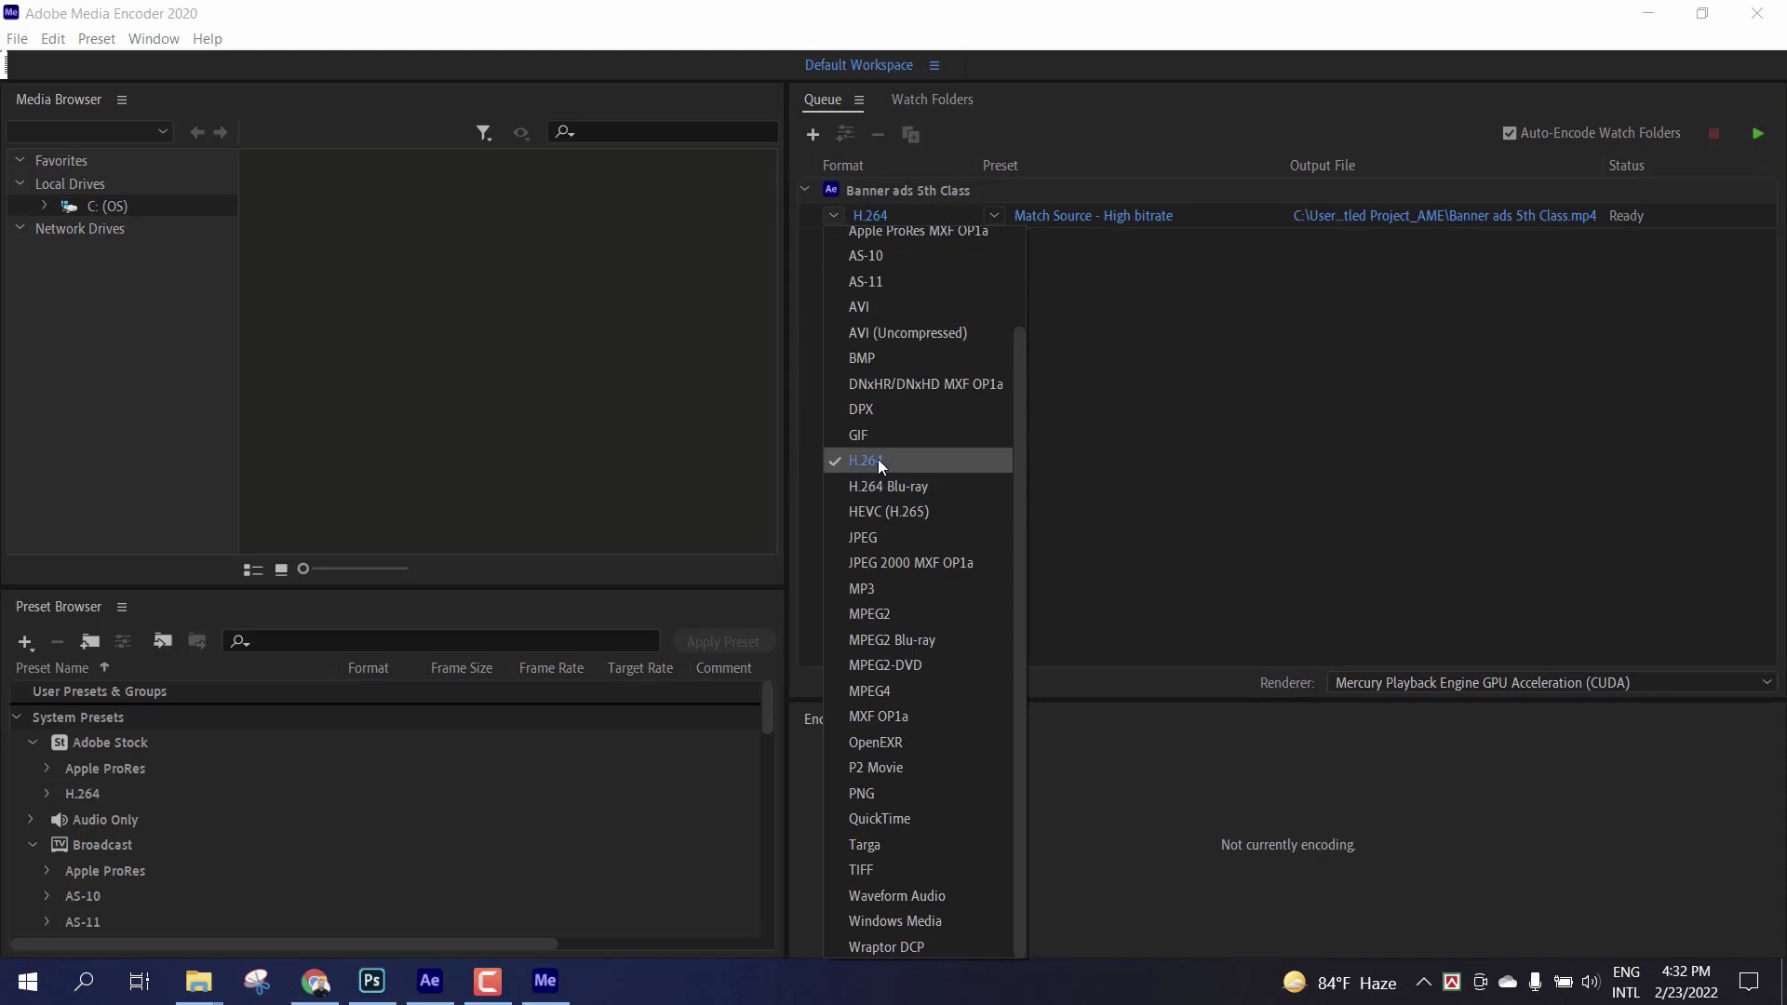
left_click(1210, 332)
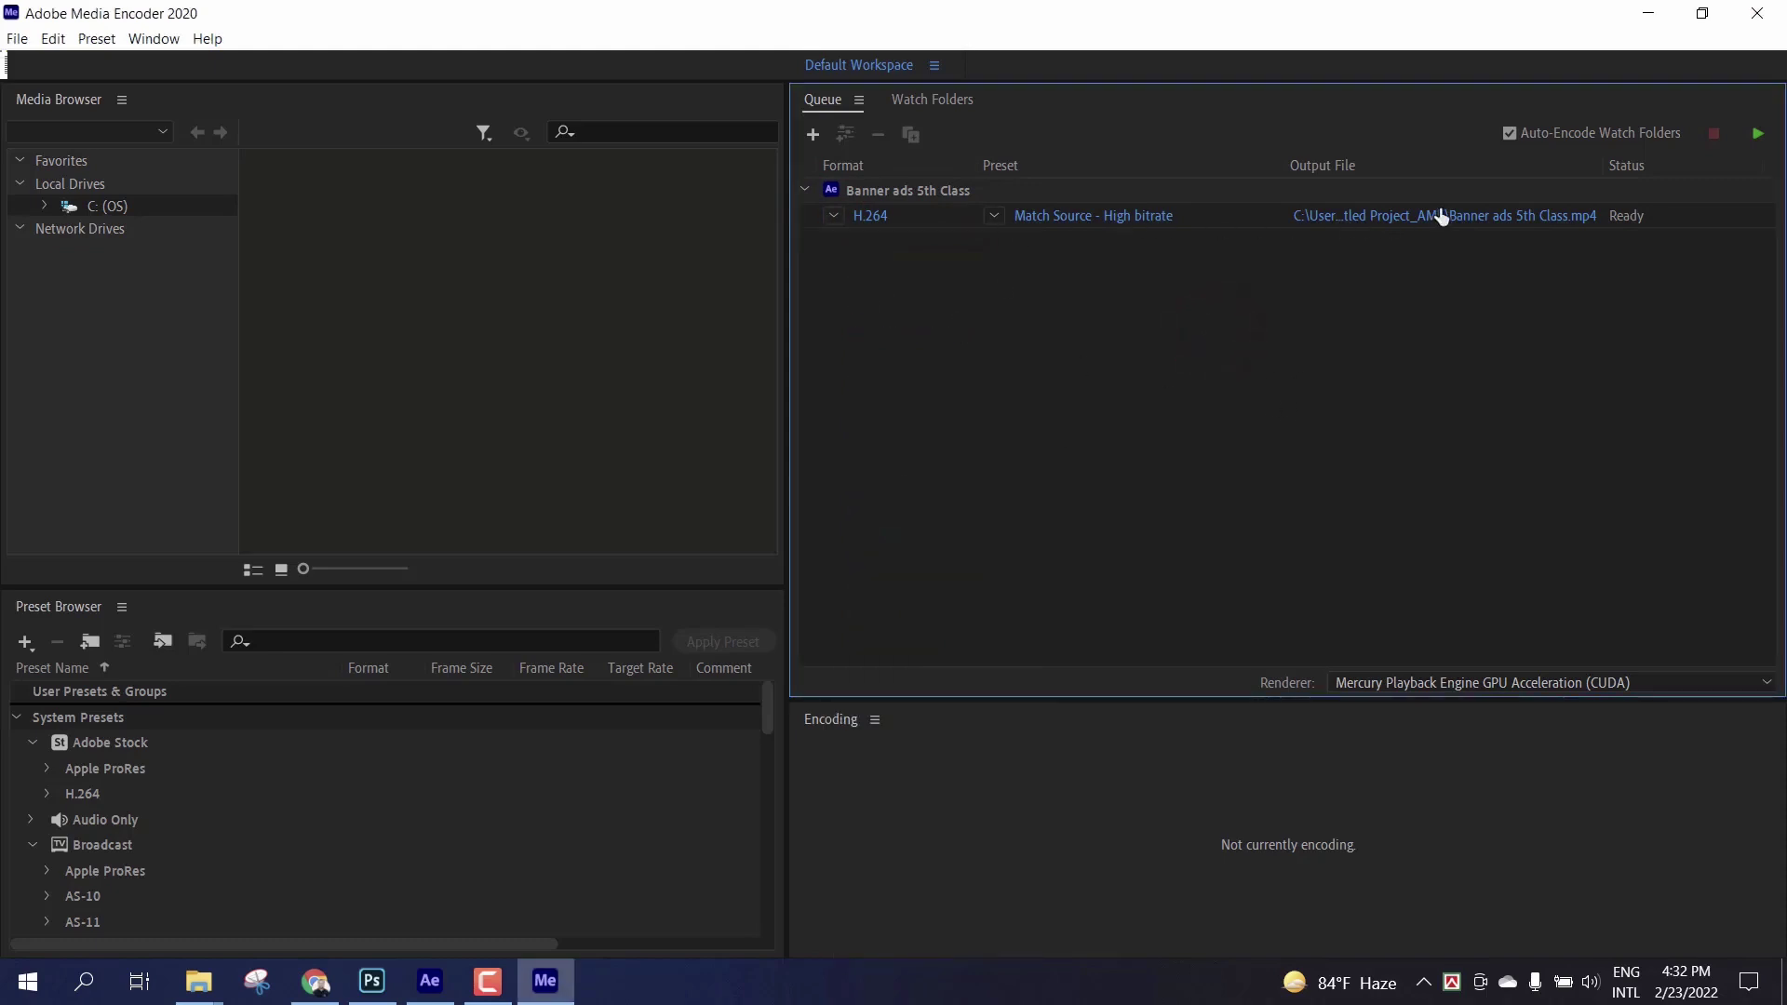
left_click(1499, 216)
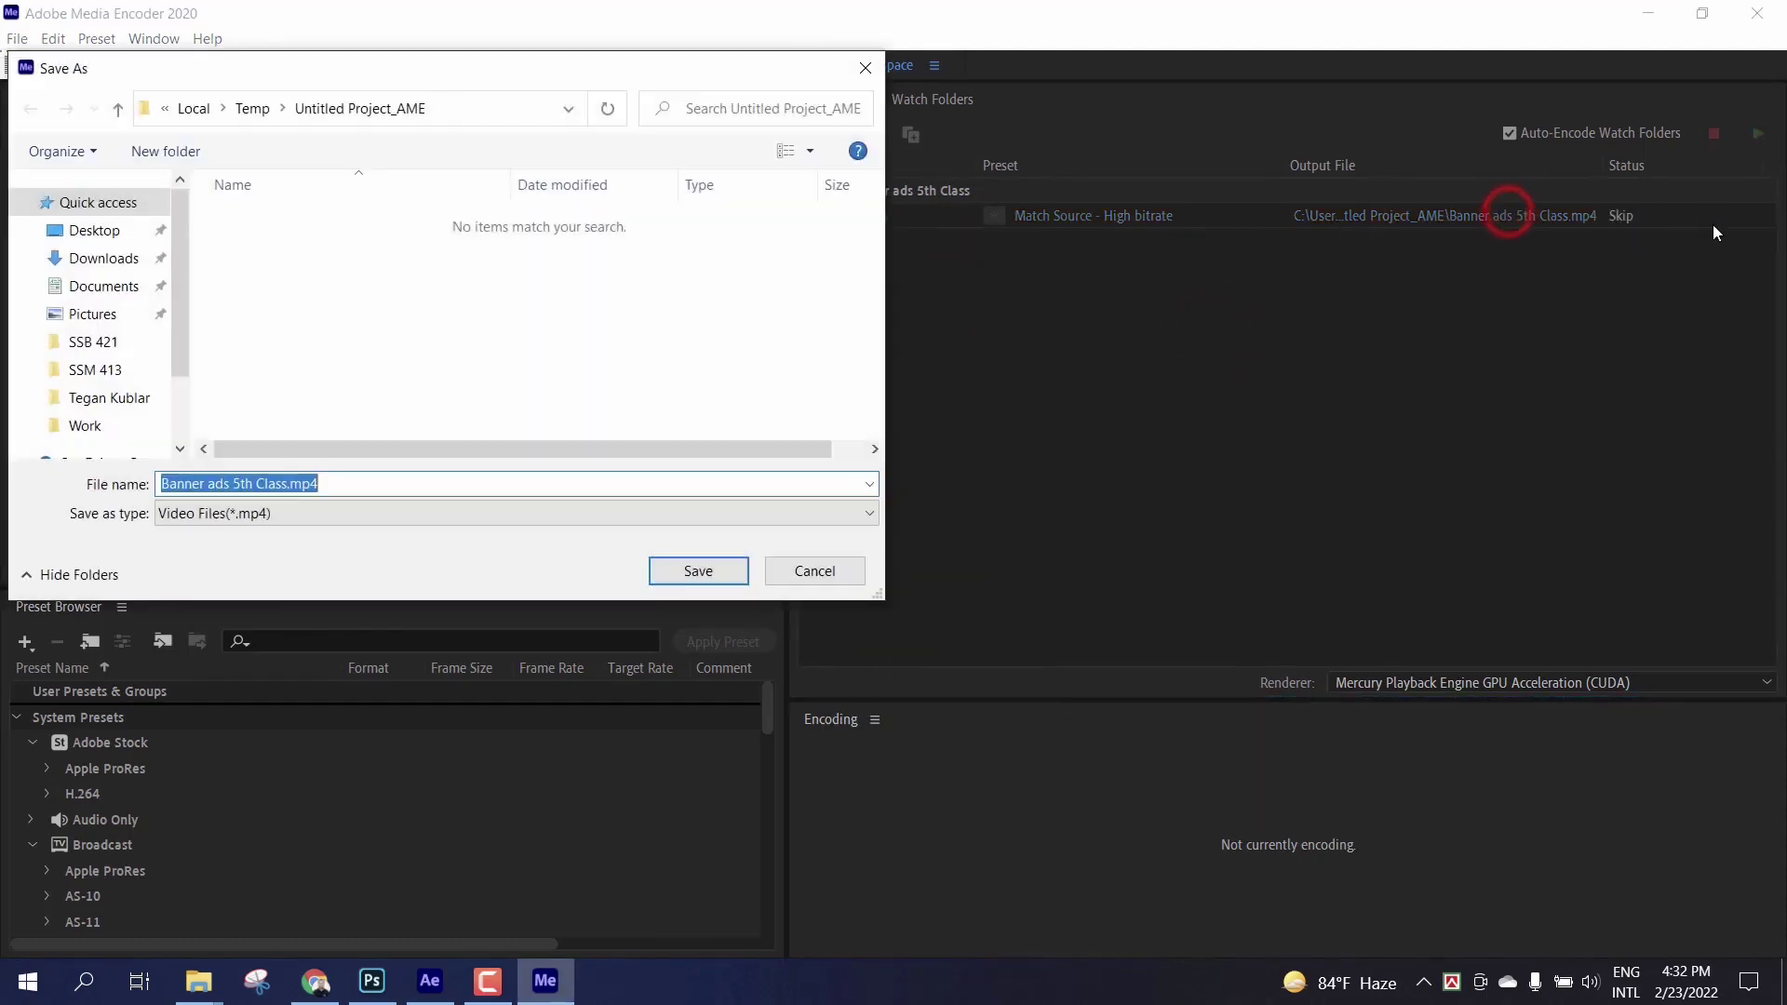
left_click(421, 65)
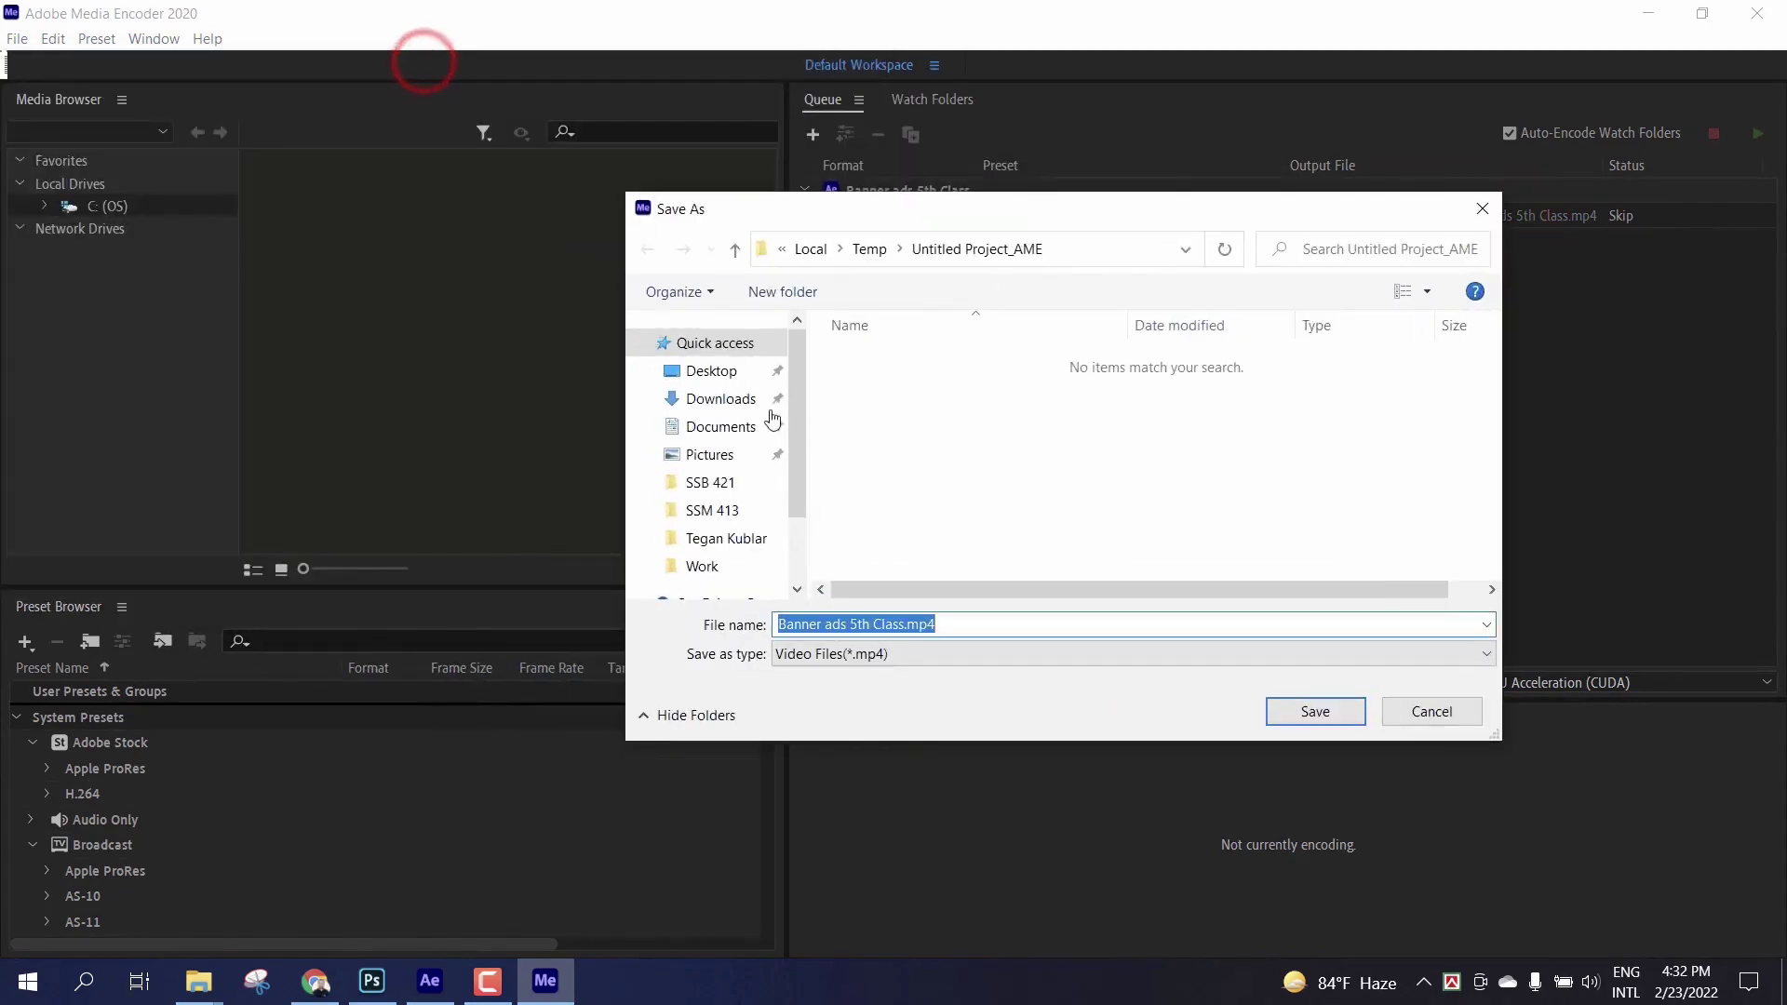
left_click(708, 370)
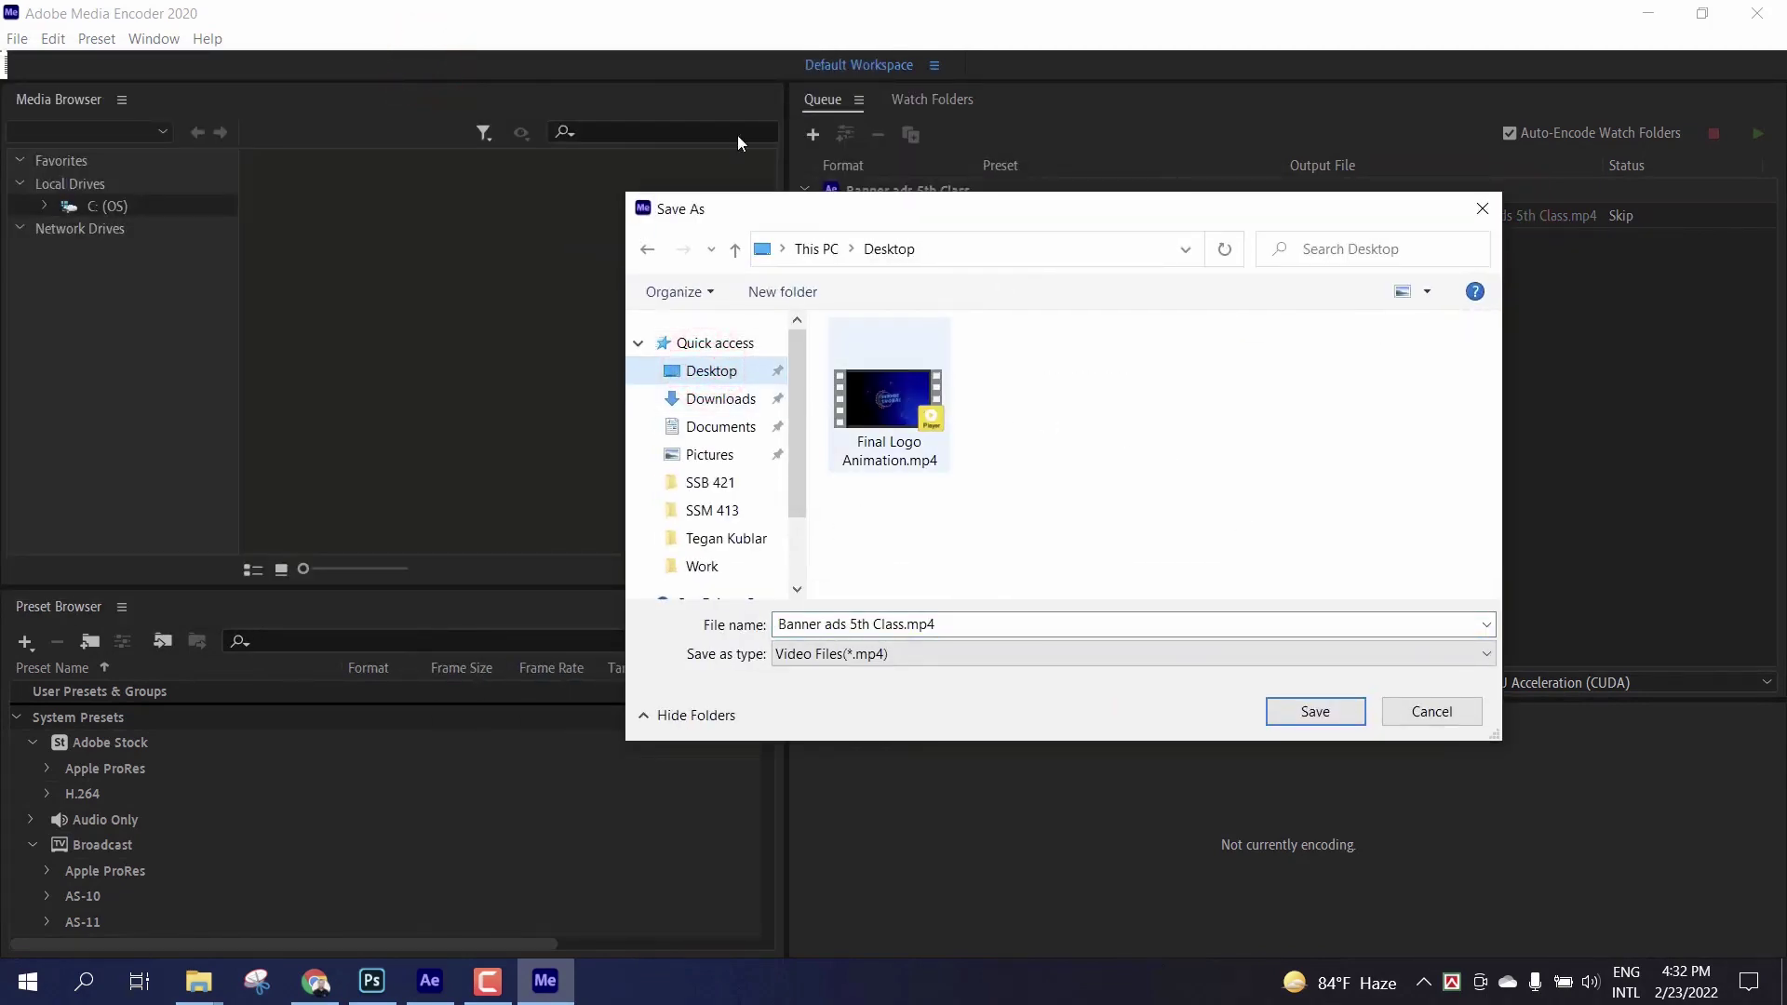
left_click(1315, 712)
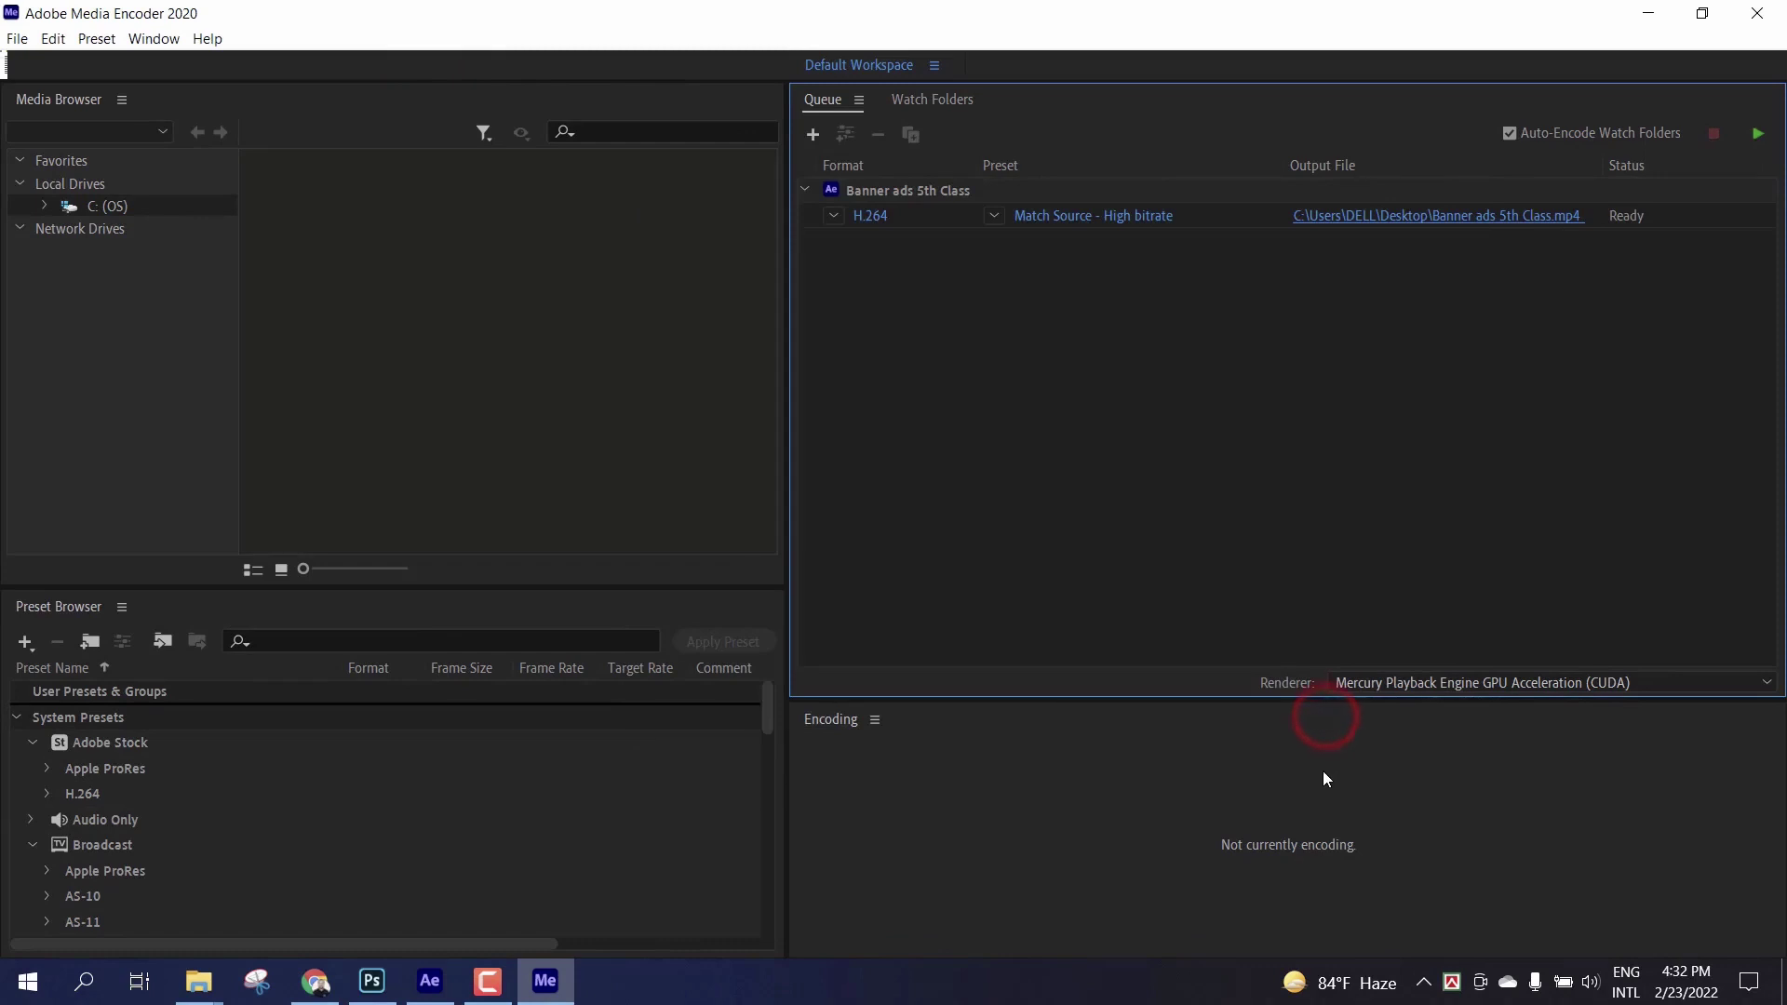
left_click(1763, 138)
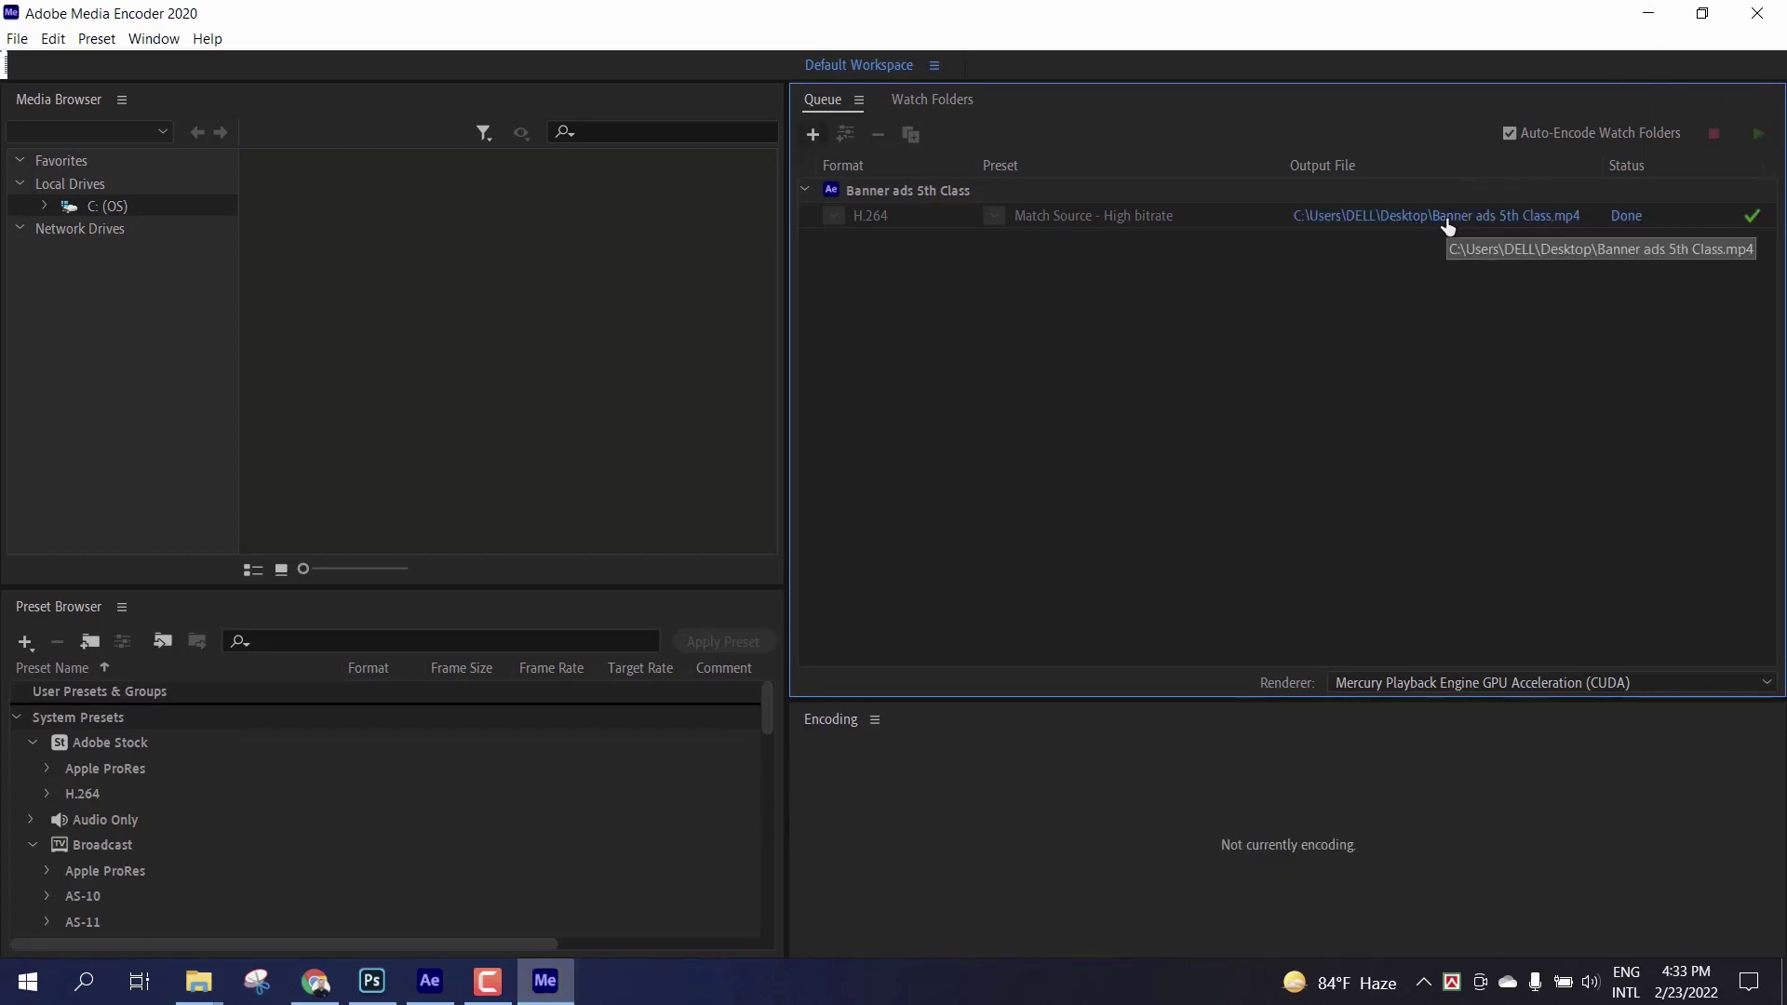
left_click(1653, 11)
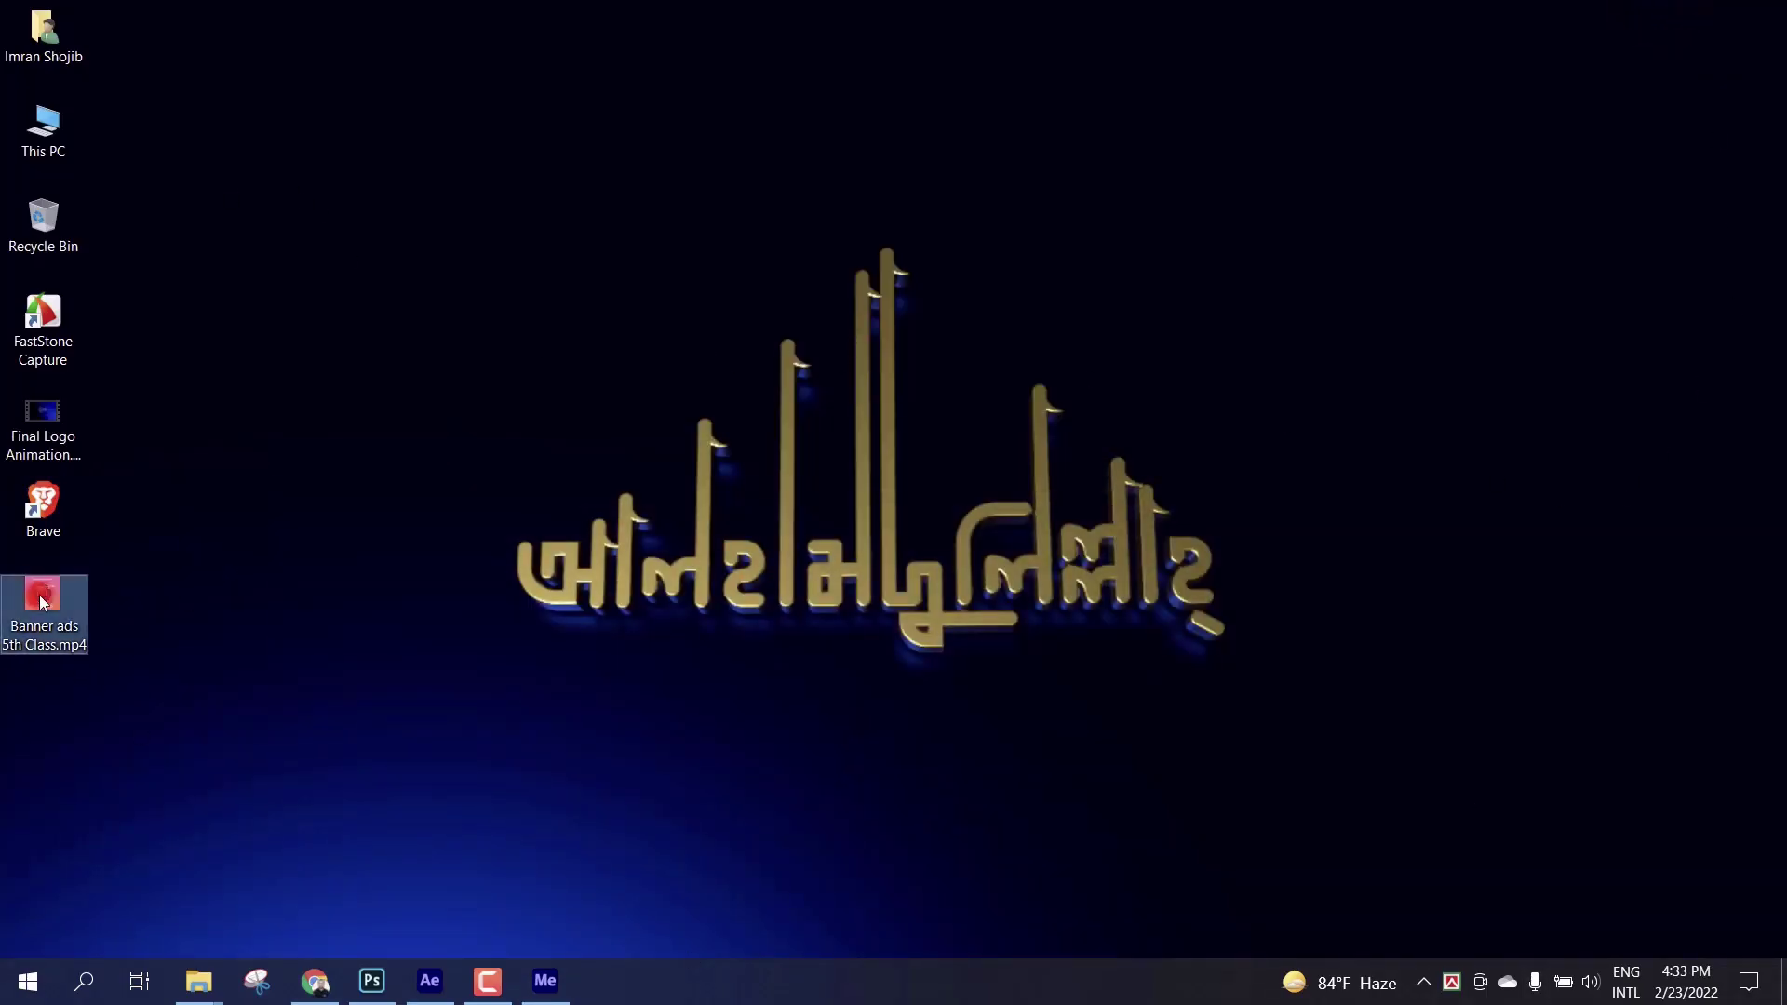
Step: Open Banner ads 5th Class.mp4 from the desktop in PotPlayer
double_click(47, 596)
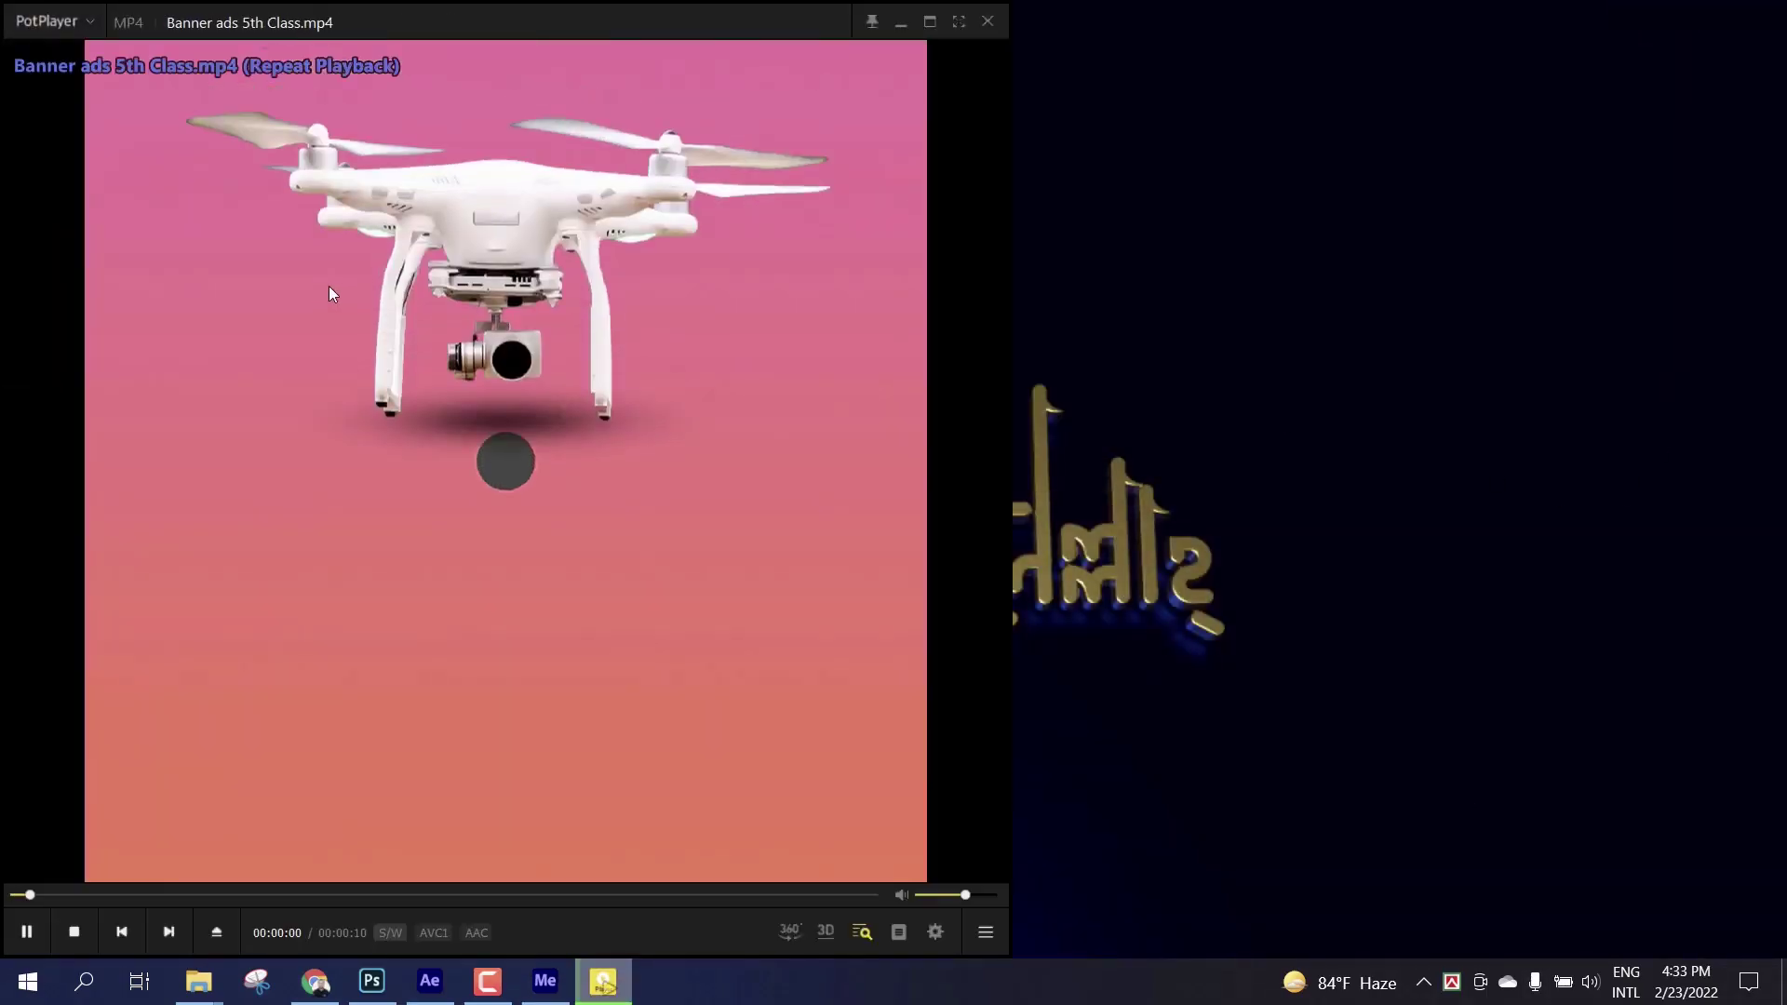